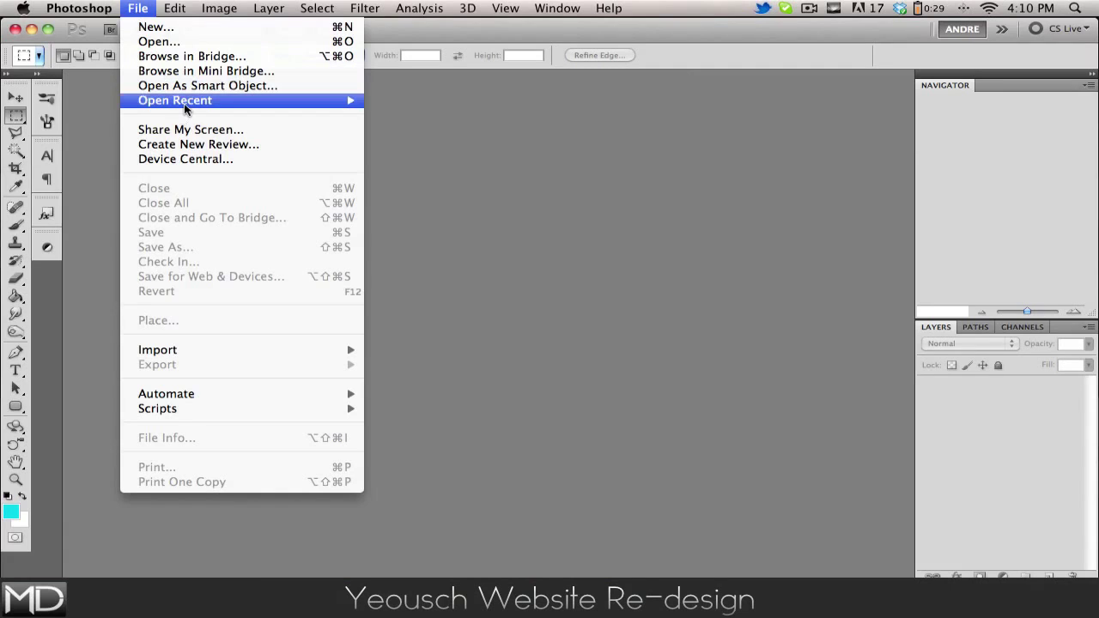
Open the recent YeouschSplashPage.psd file and create a new 1280 × 720 pixel document at 80 pixels/inch with white background contents
left_click(461, 101)
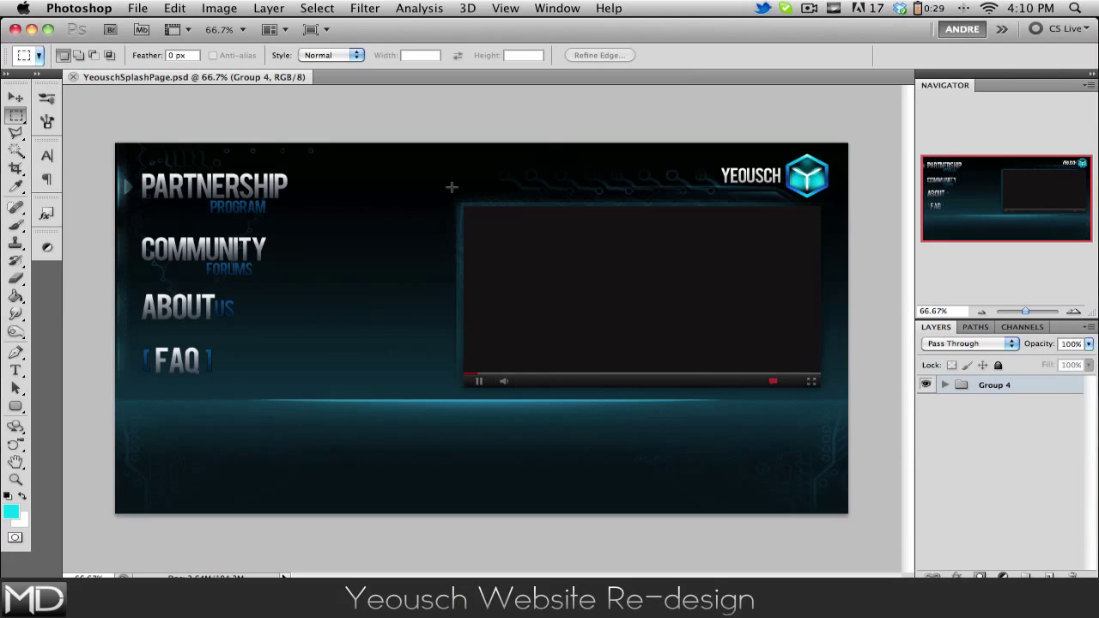
left_click(143, 8)
left_click(151, 29)
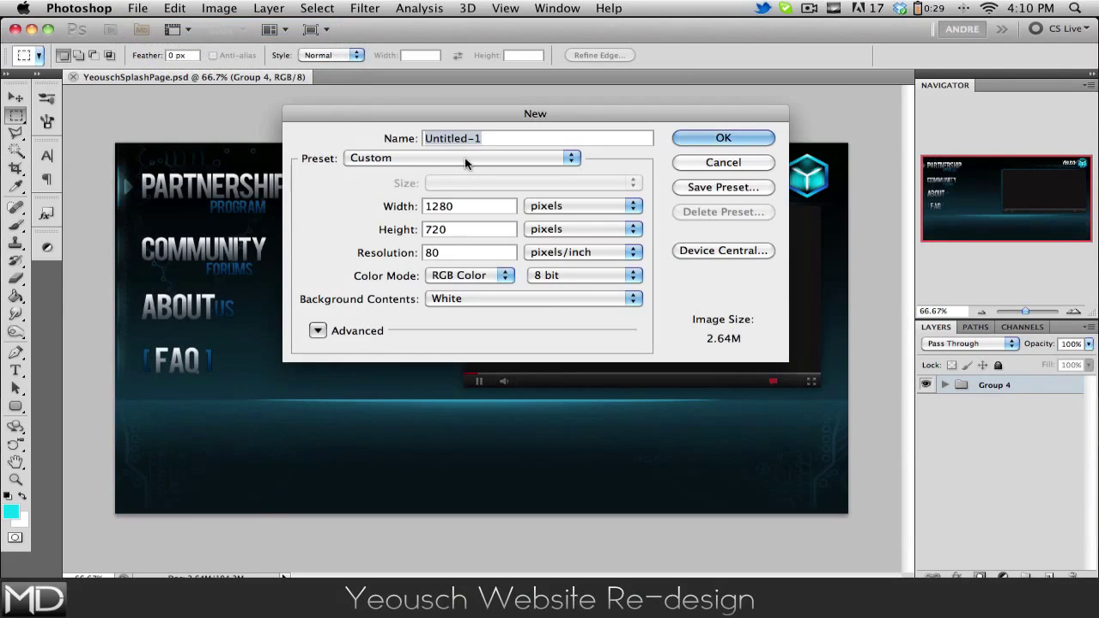
left_click(700, 140)
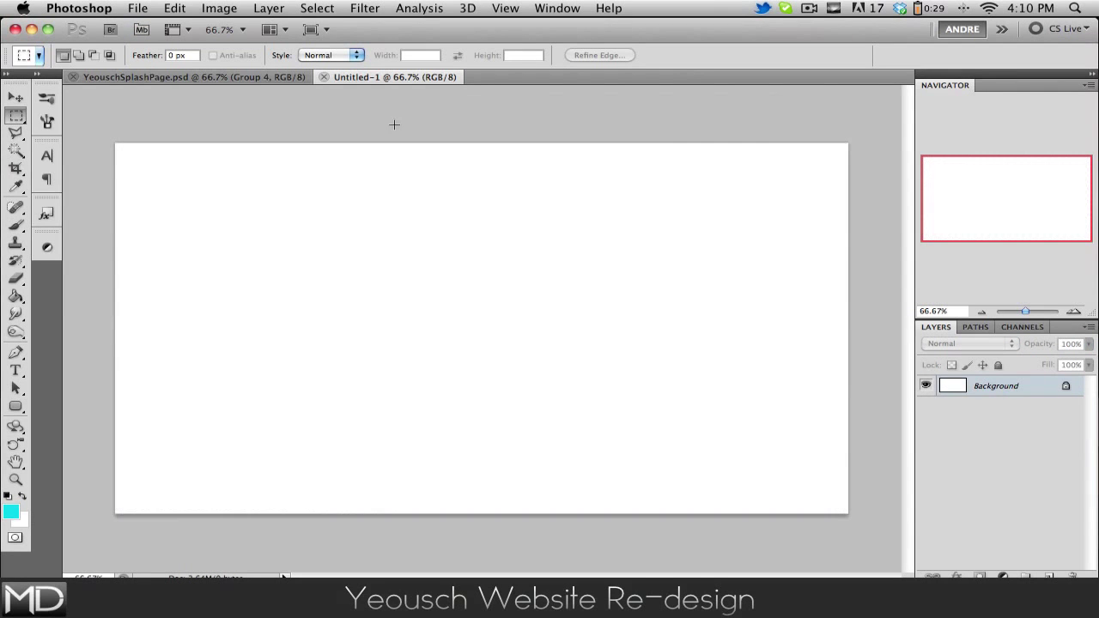
Fill the background with dark grey #333333 using the Paint Bucket and add a new empty layer above it
left_click(10, 101)
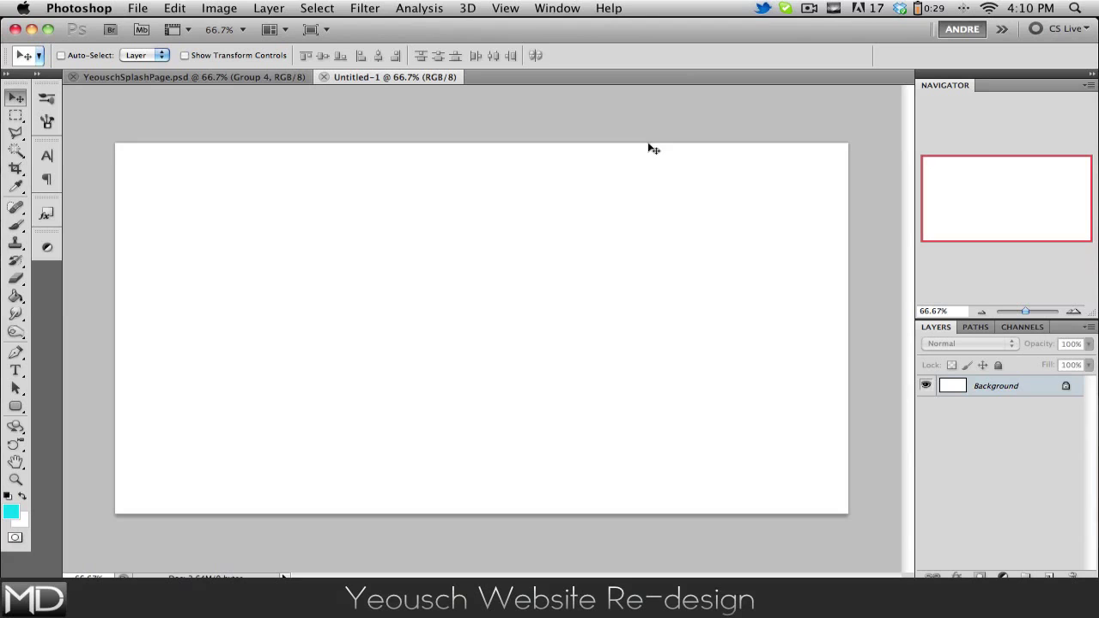
left_click(10, 512)
left_click_drag(686, 361, 631, 365)
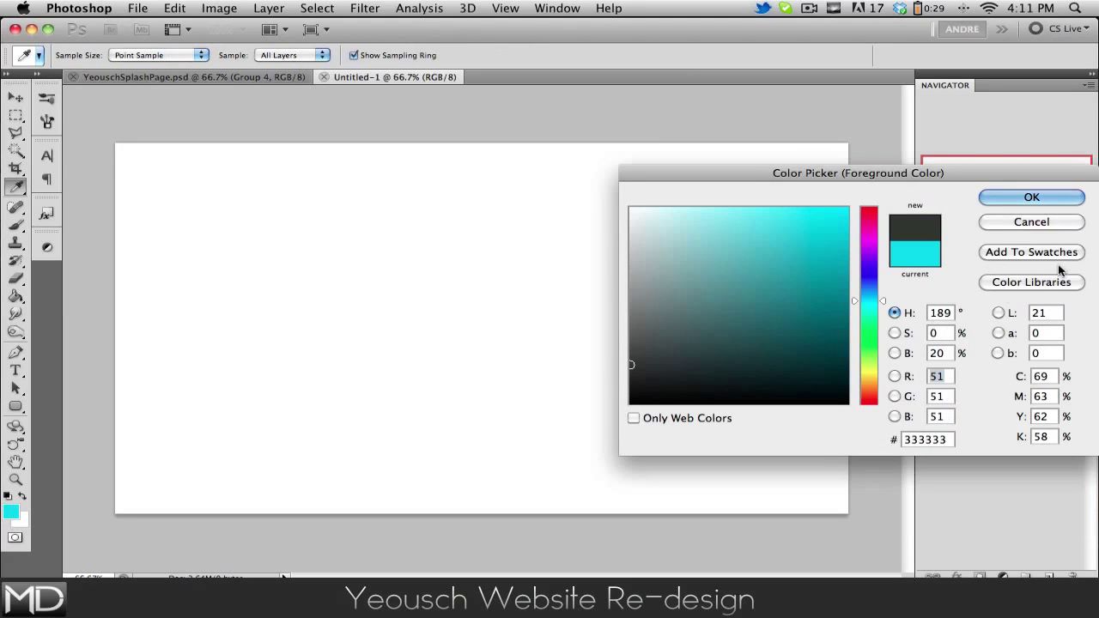
left_click(1031, 197)
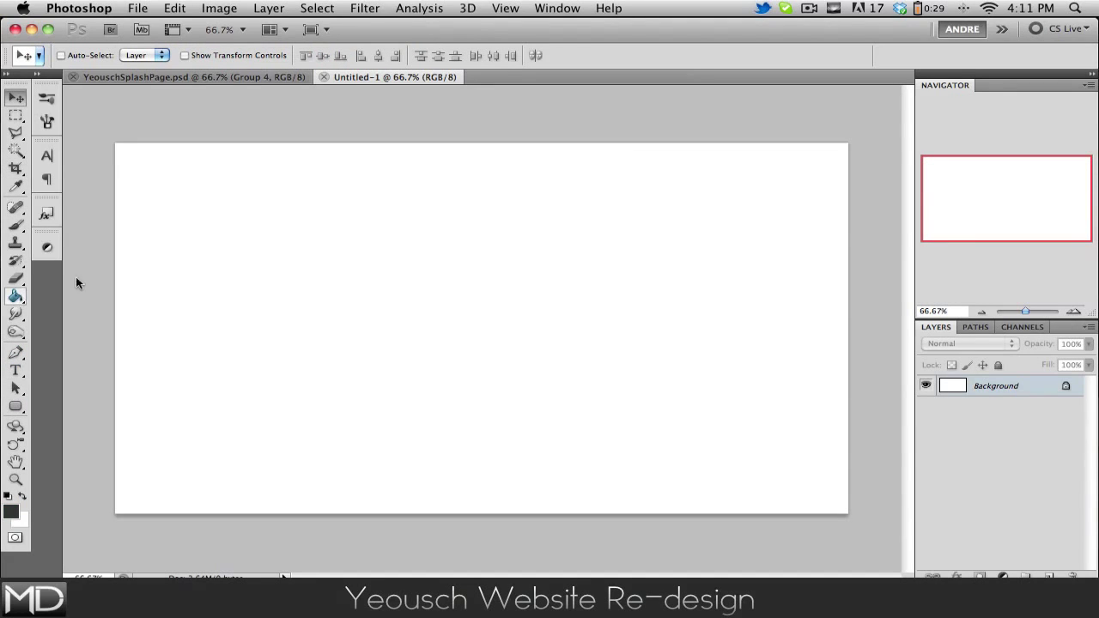
left_click(15, 296)
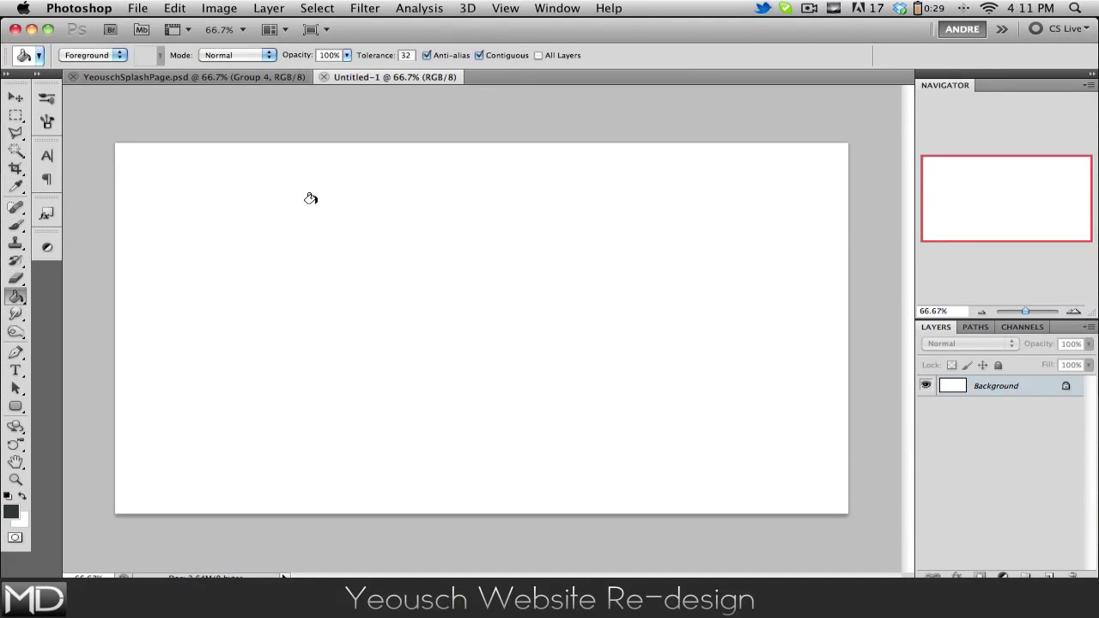
left_click(403, 273)
left_click(15, 97)
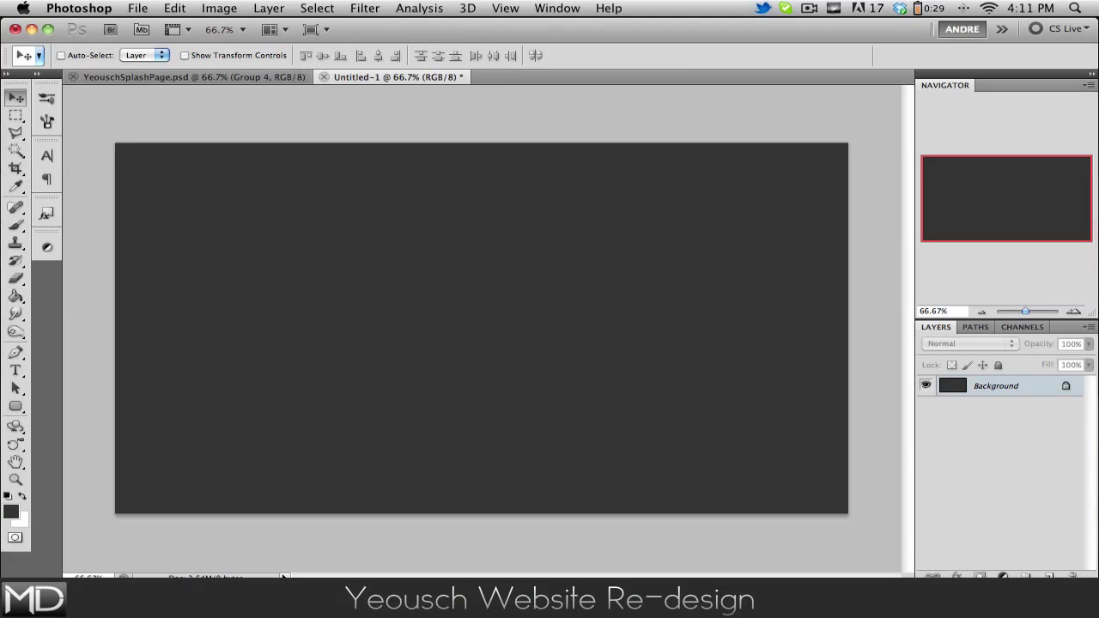
left_click(1049, 574)
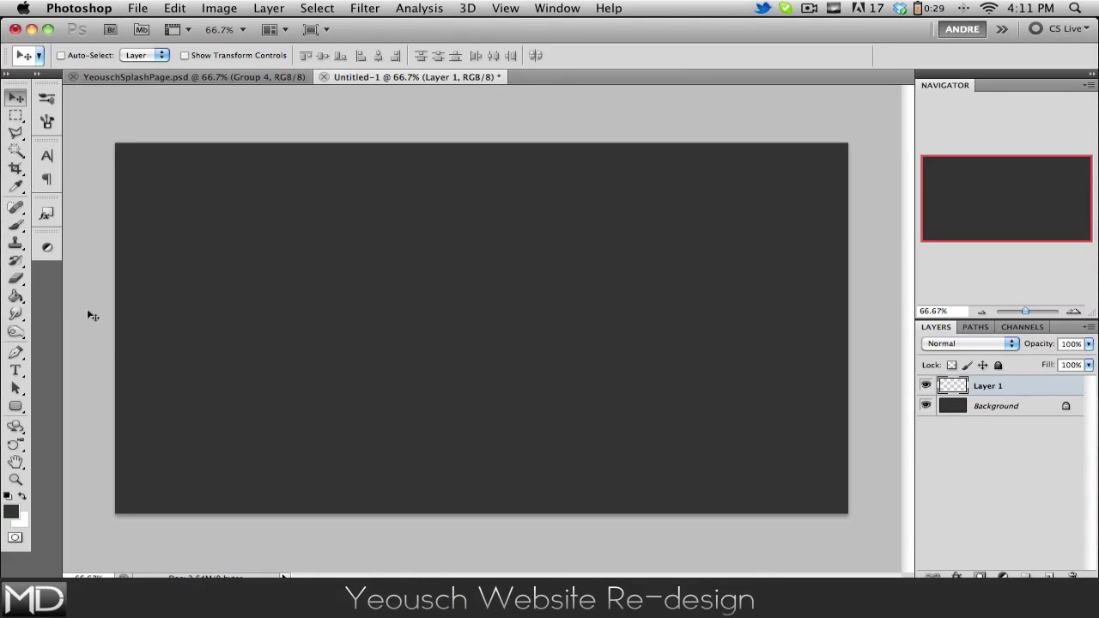
Create another new document, 1000 pixels wide and 720 pixels high, at 80 pixels/inch with a white background
left_click(140, 8)
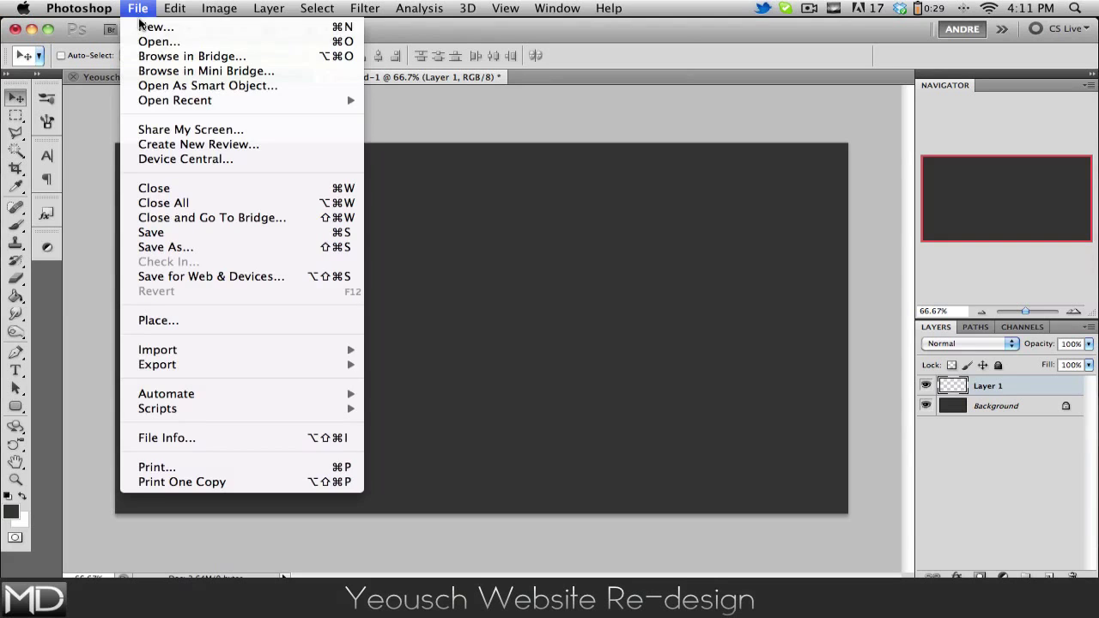
left_click(141, 30)
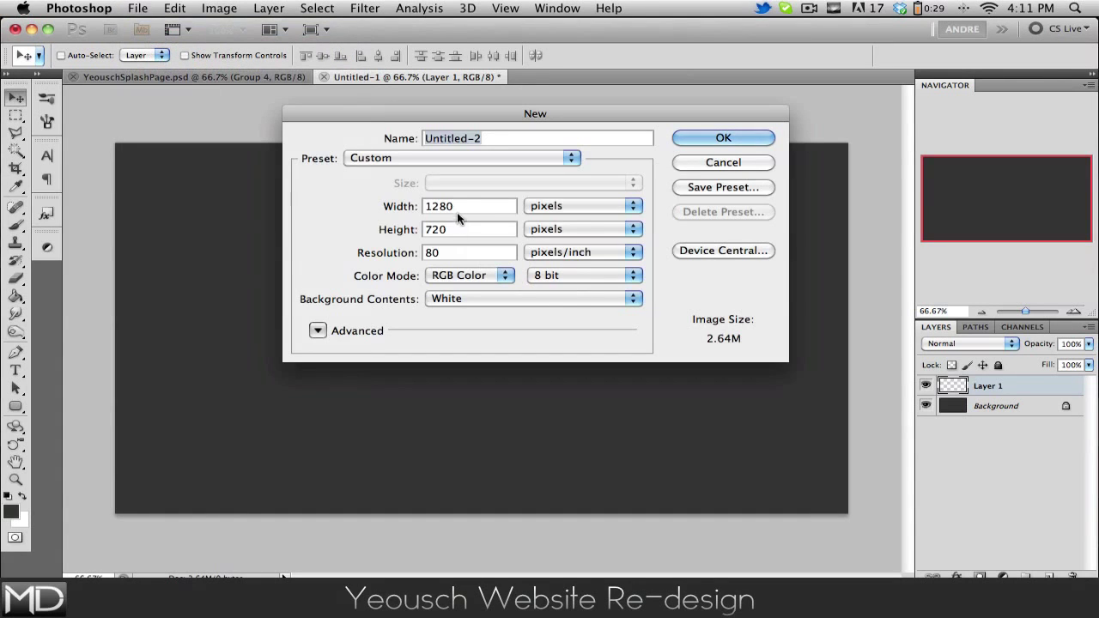
left_click(384, 212)
type("1000")
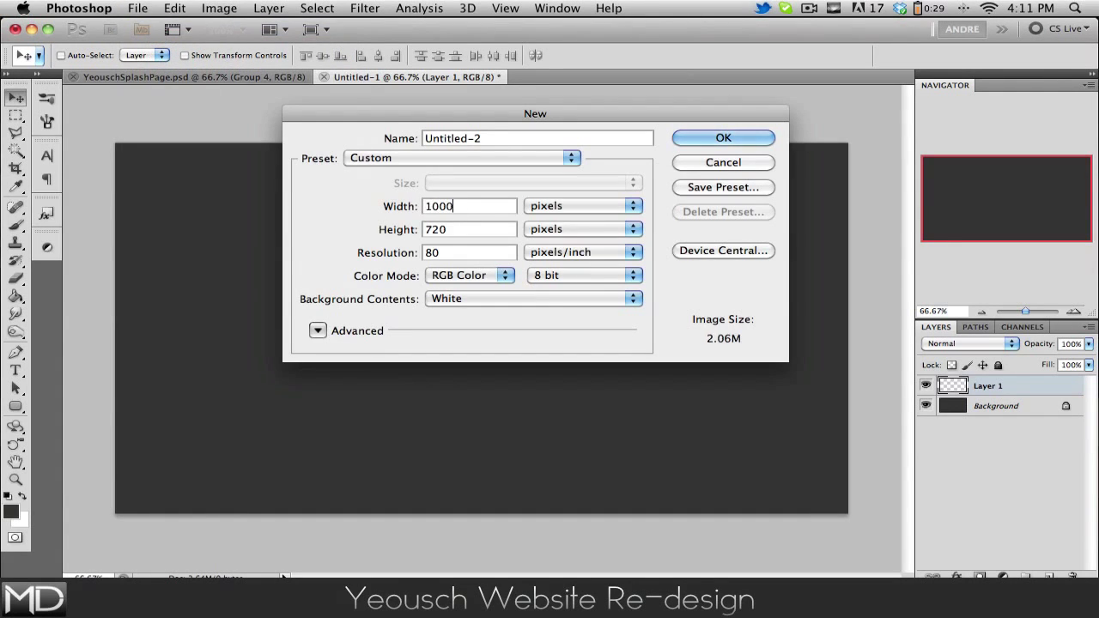
type("0")
key("BackSpace")
left_click(744, 137)
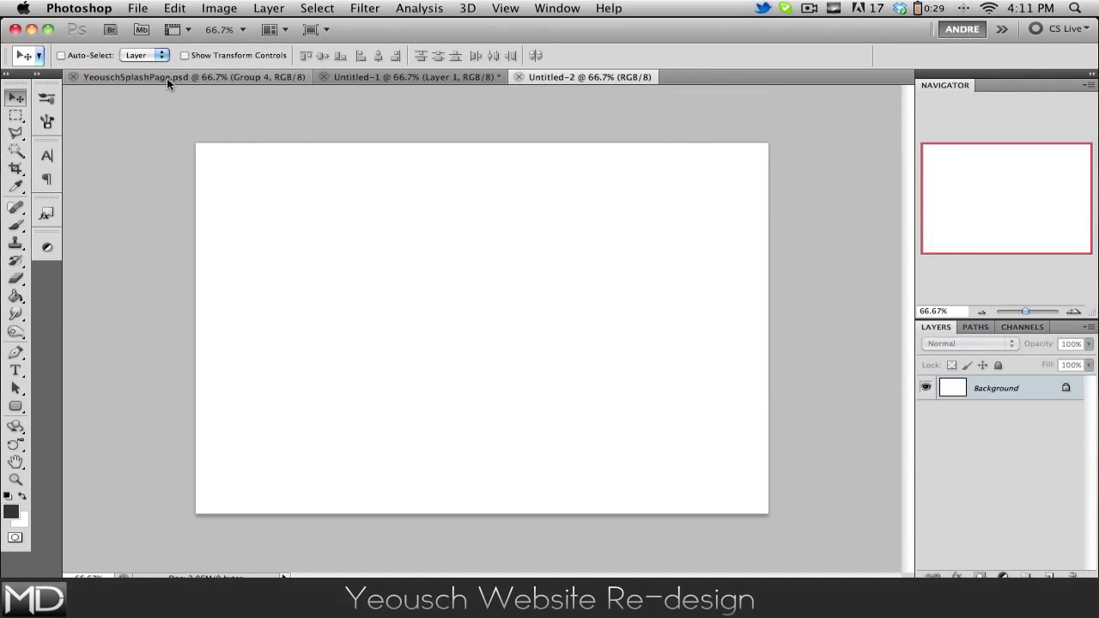
Add a layer filled with the dark grey foreground colour and copy it centred into the Untitled-1 document
key("g")
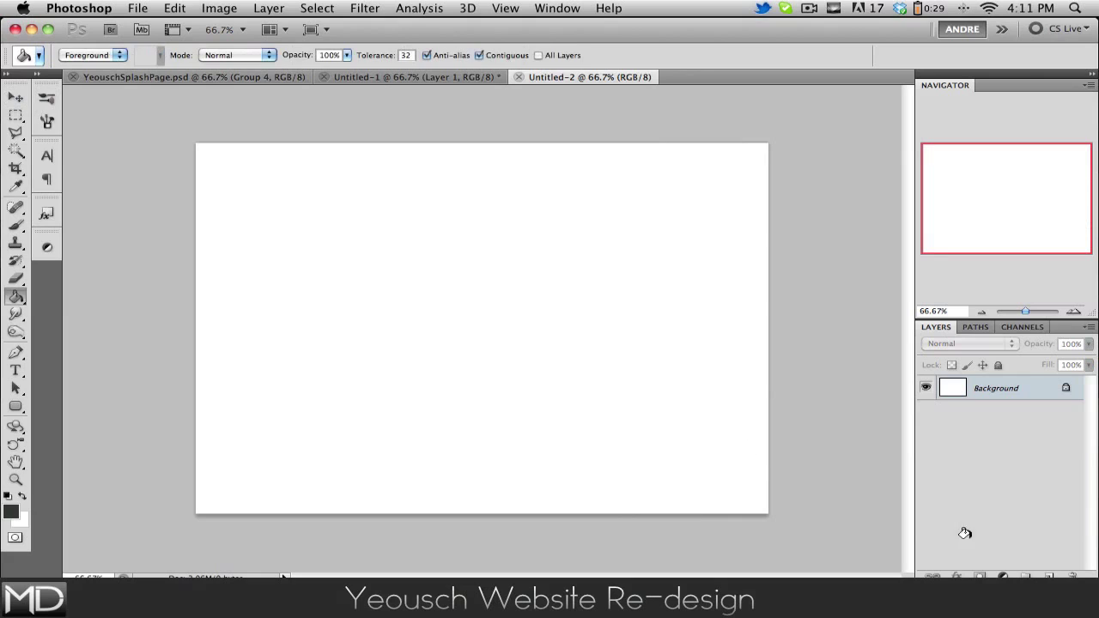
left_click(1048, 574)
left_click(695, 383)
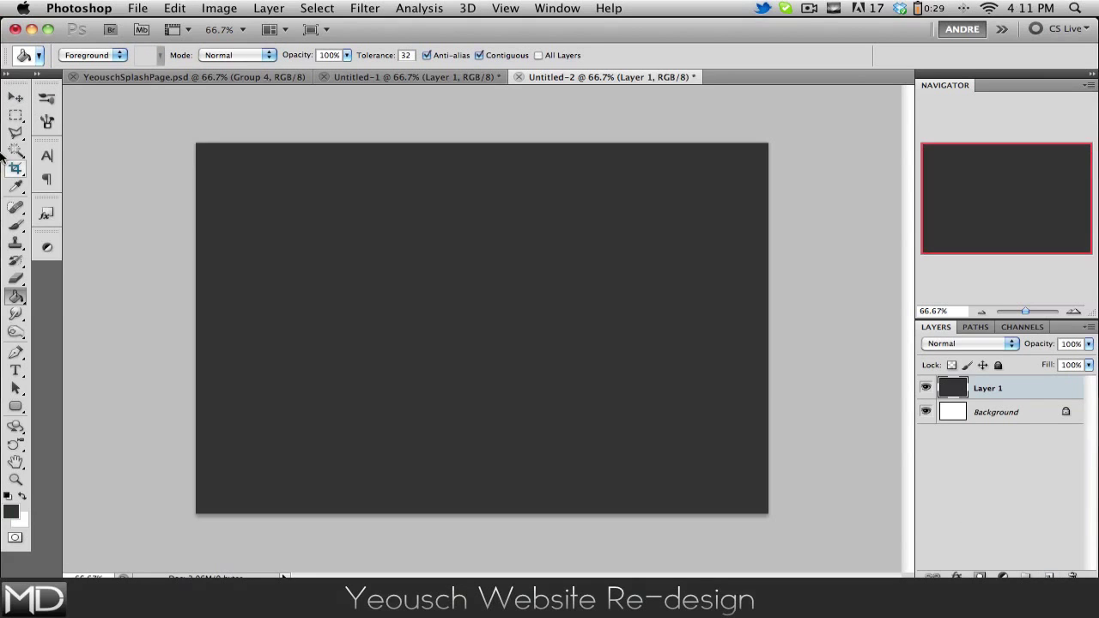
left_click(15, 97)
left_click_drag(497, 265, 778, 416)
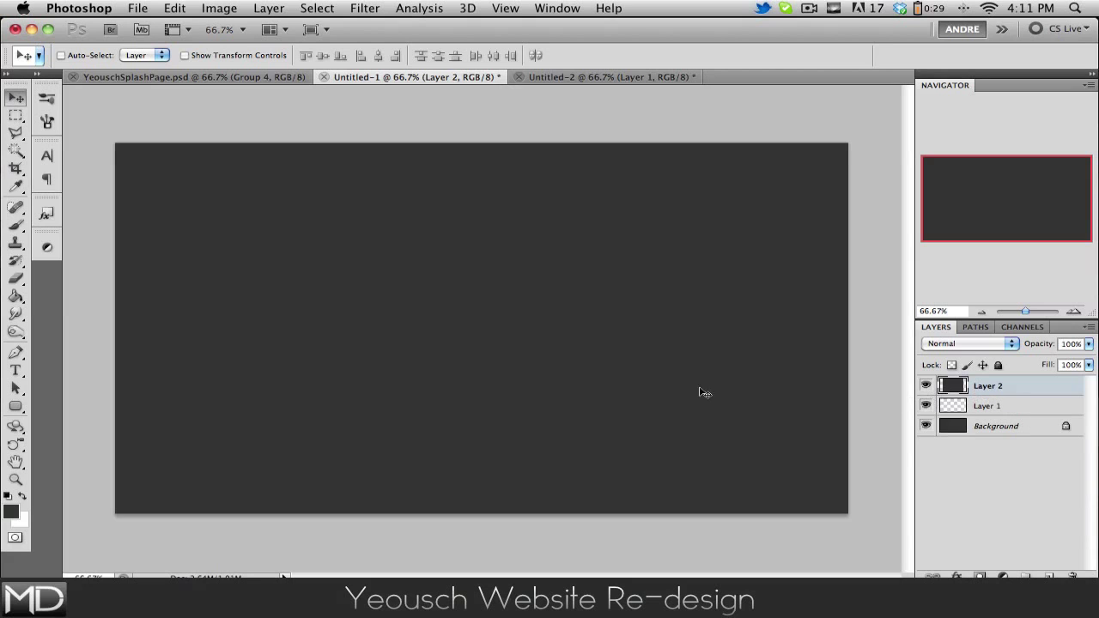
Darken the copied central panel layer with Hue/Saturation, lowering Lightness to about -46
key("super+u")
left_click(664, 401)
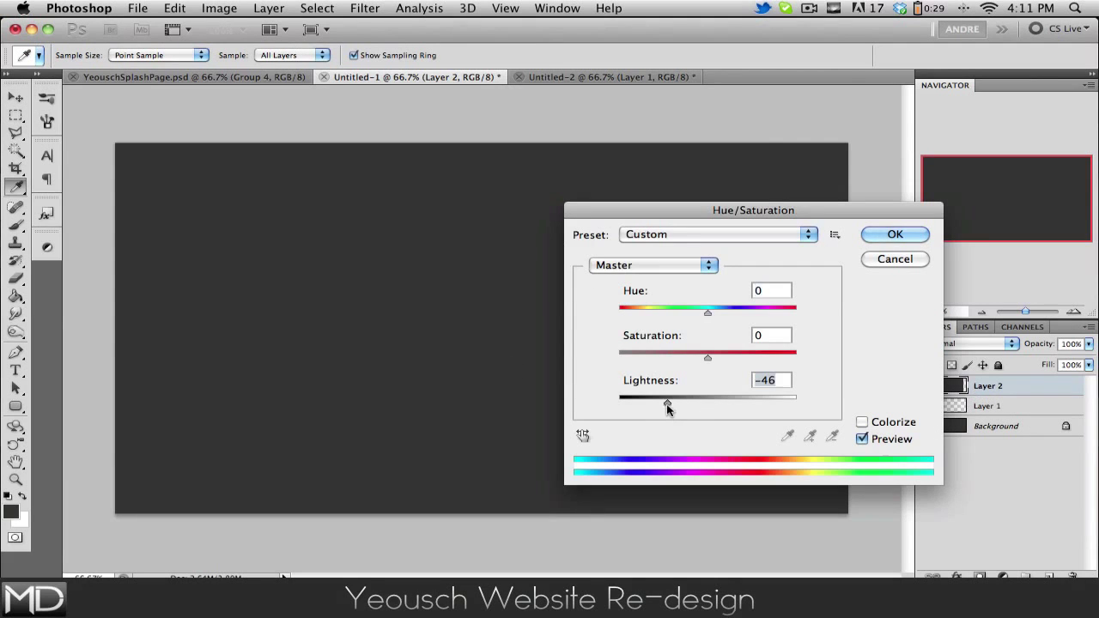
left_click(894, 234)
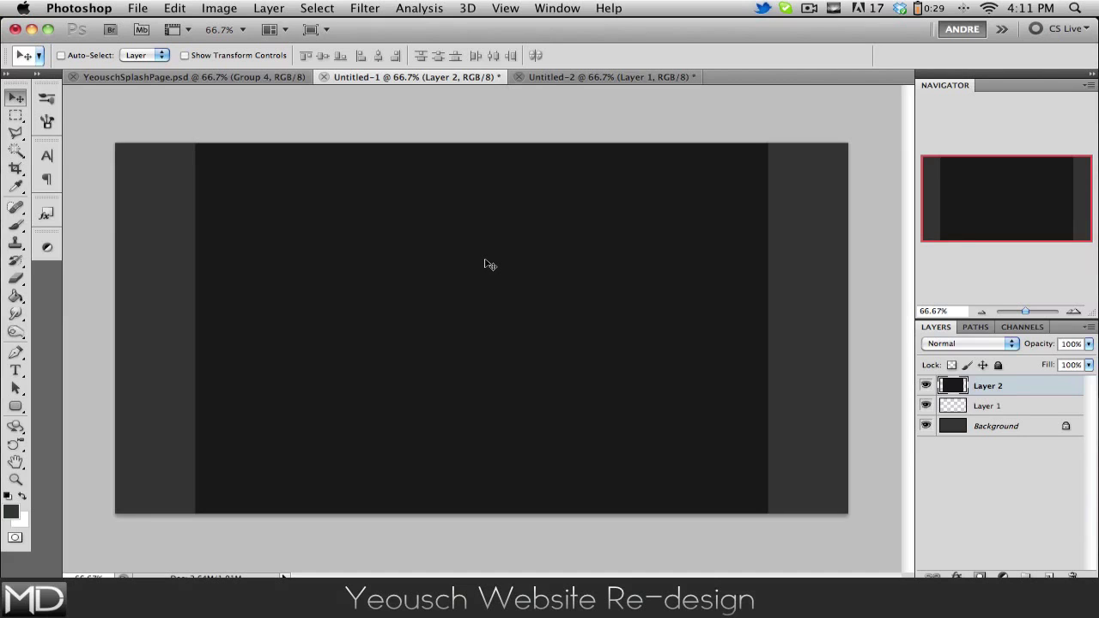
Examine the central panel and side margins of the page layout in full-screen mode and at 100% zoom
key("f")
key("f")
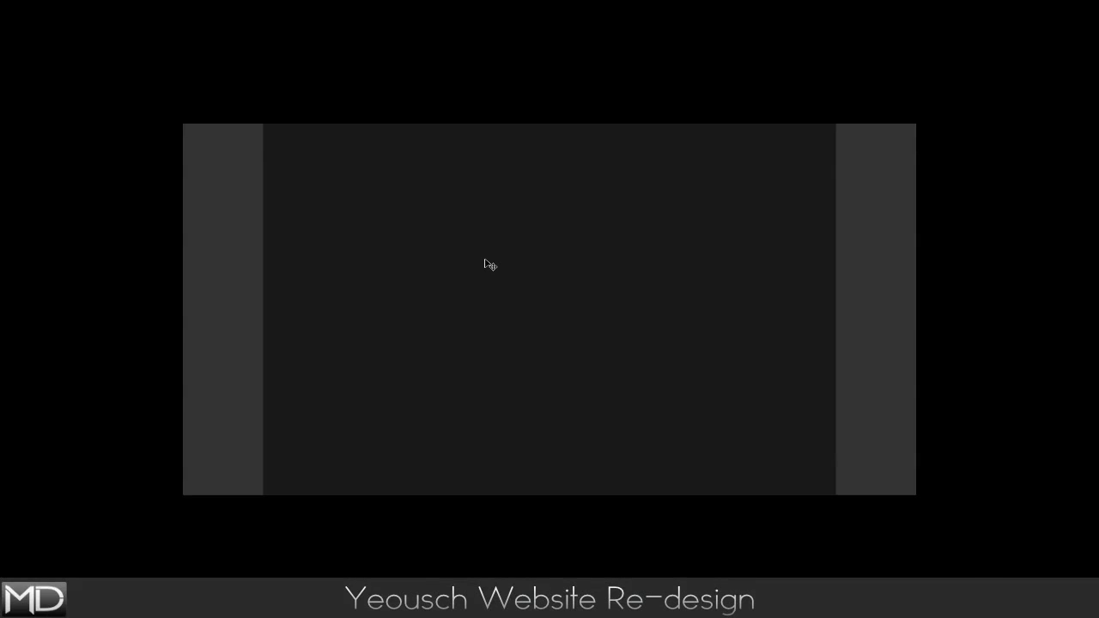
key("ctrl+plus")
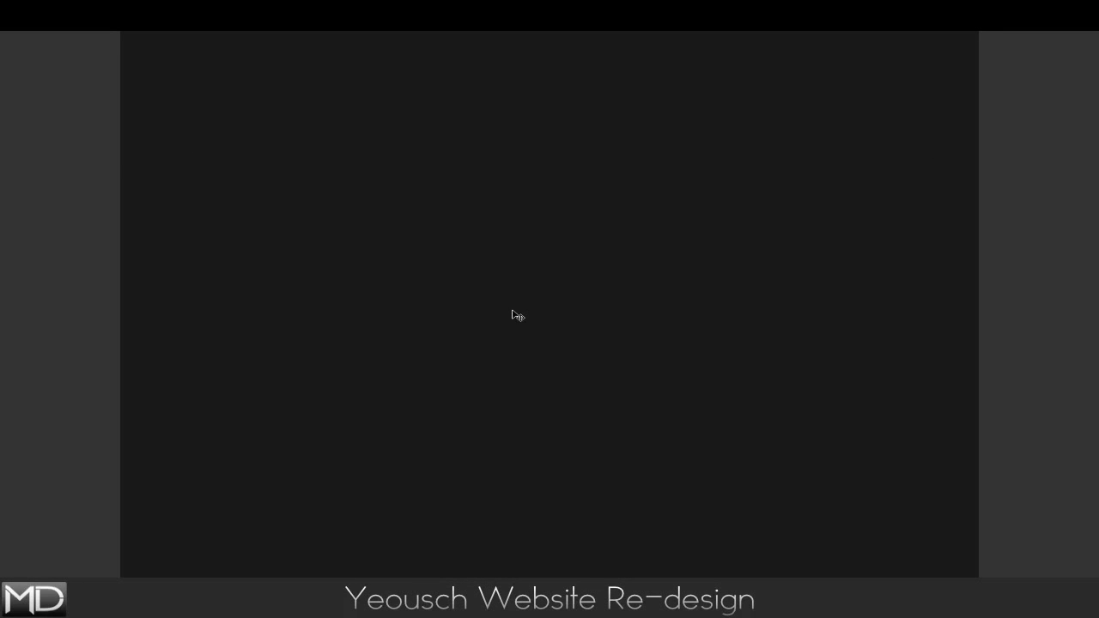
key("f")
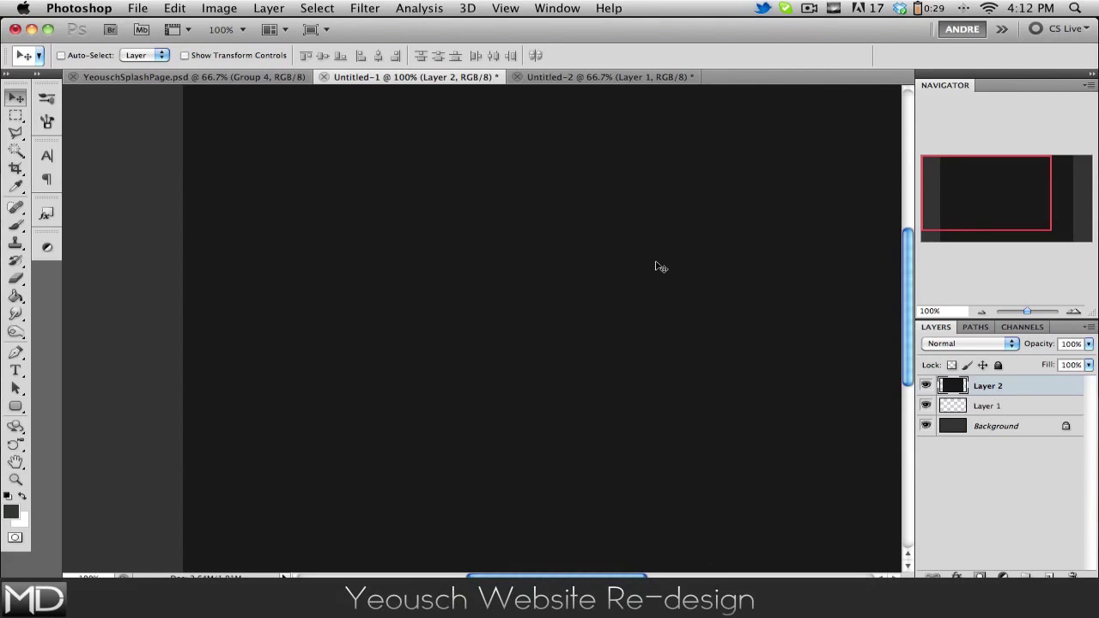
key("f")
key("f")
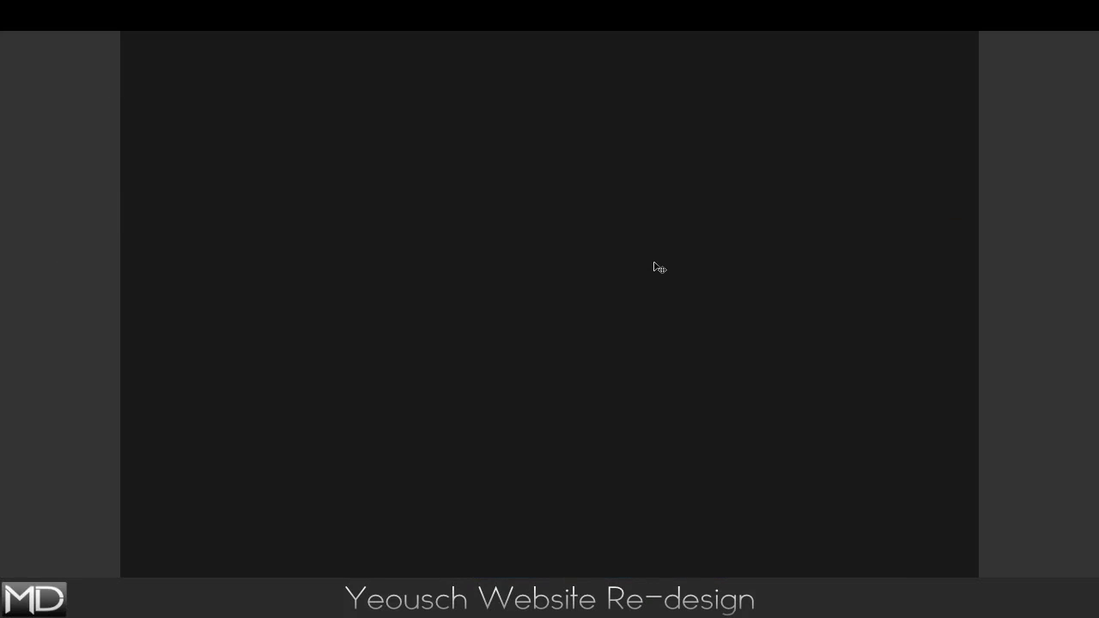
key("f")
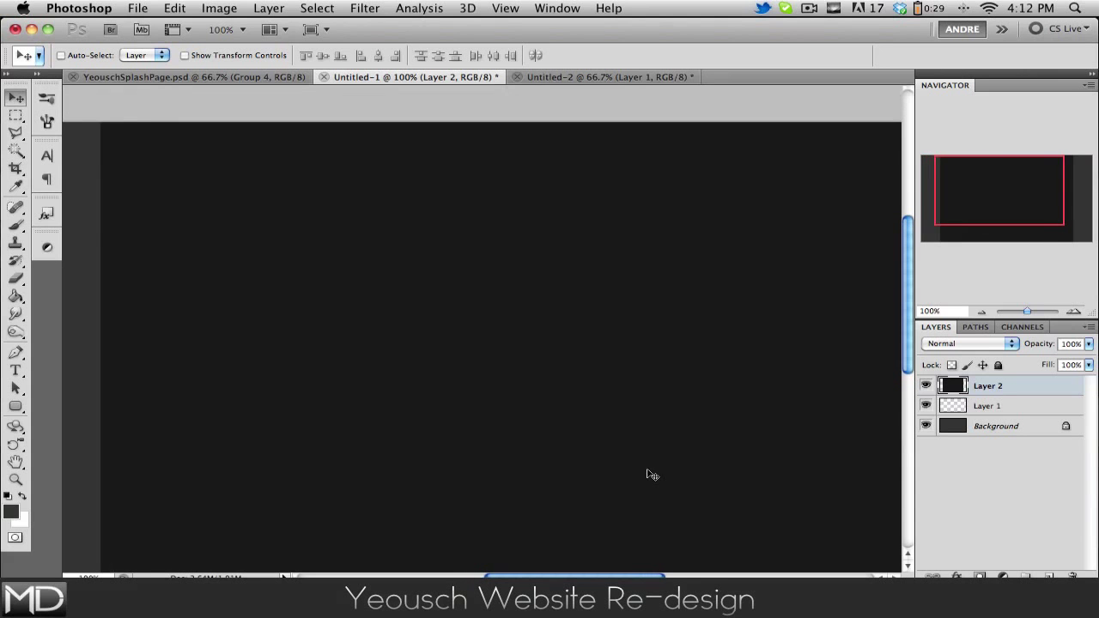
scroll(652, 474, "right", 2)
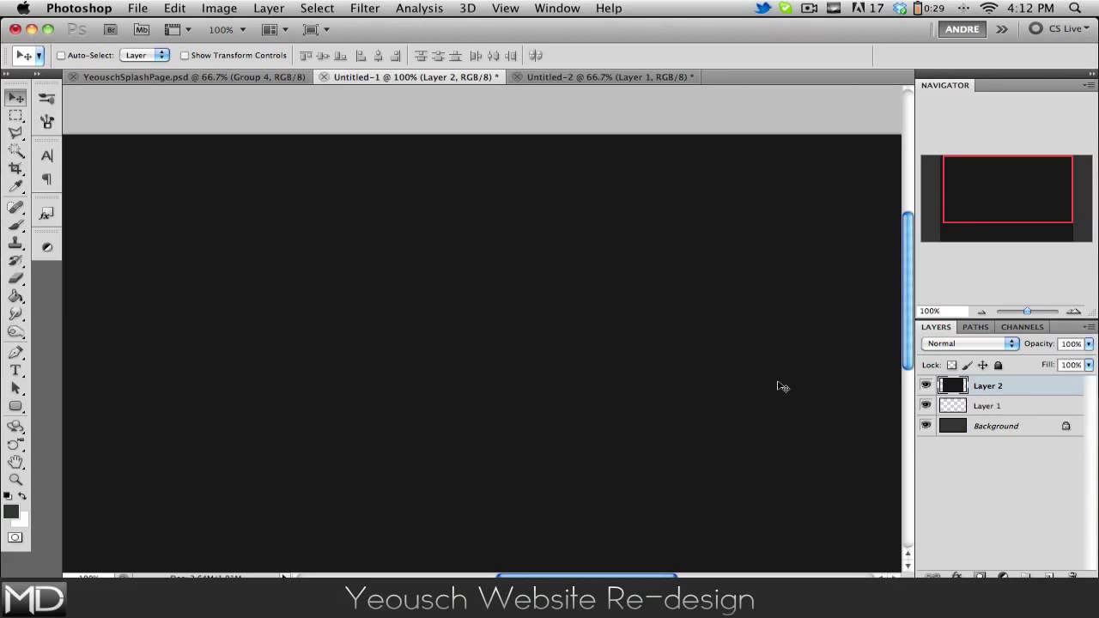
key("f")
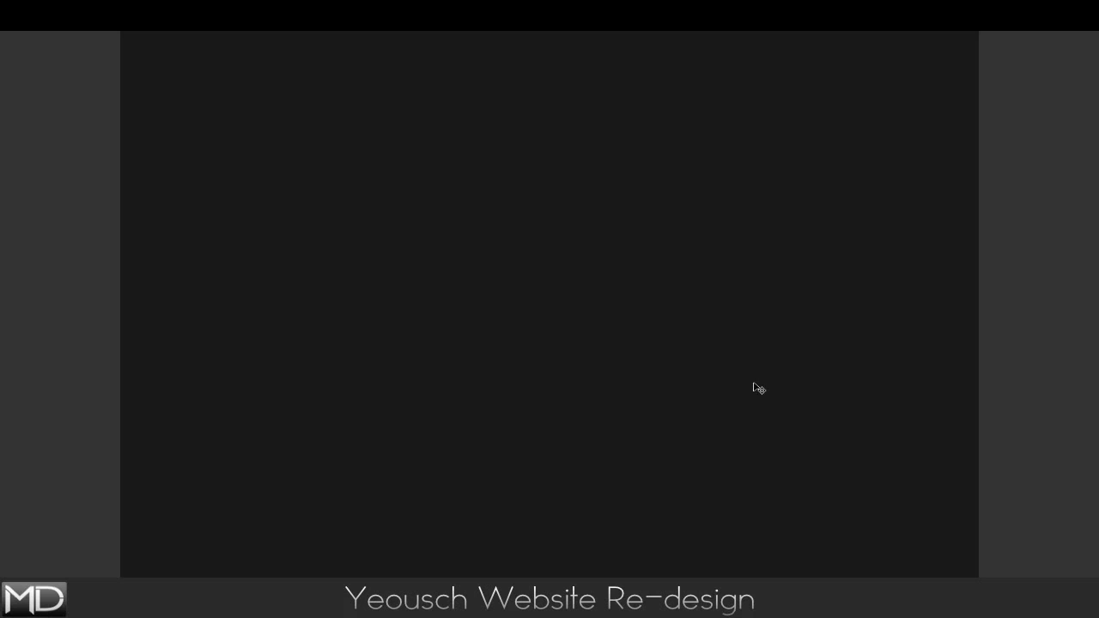
key("f")
scroll(747, 389, "left", 5)
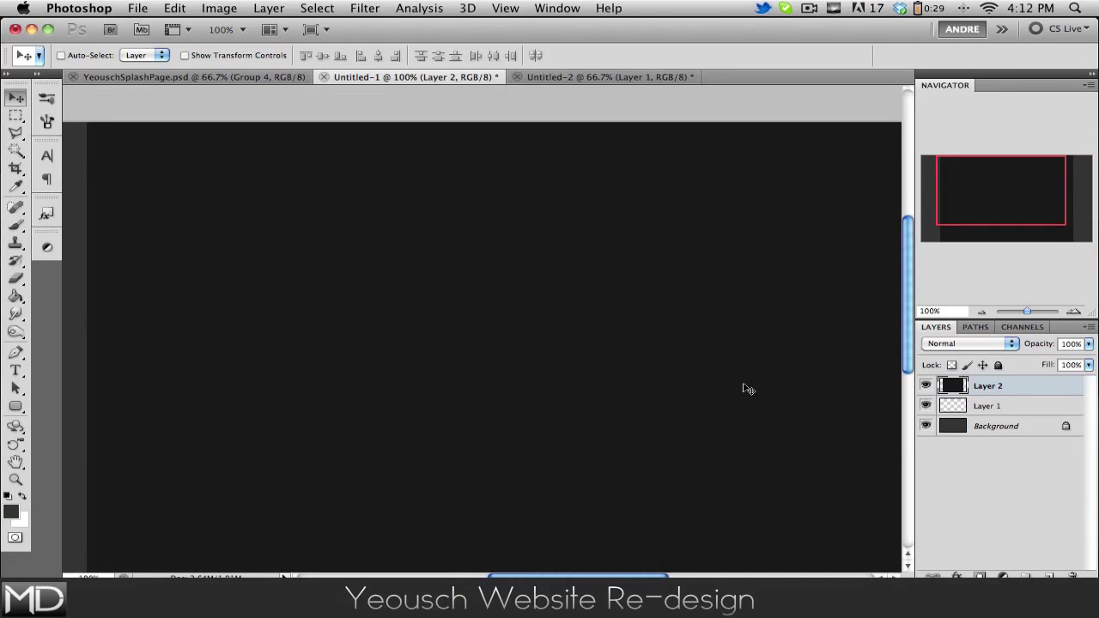
scroll(747, 389, "right", 2)
scroll(747, 388, "down", 2)
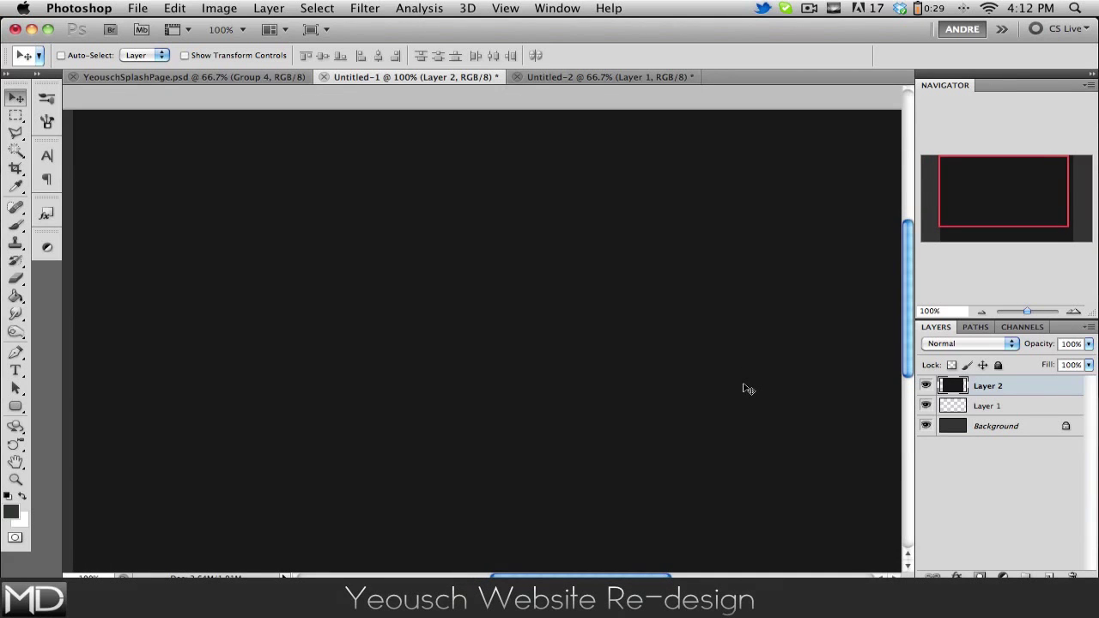
scroll(748, 389, "down", 3)
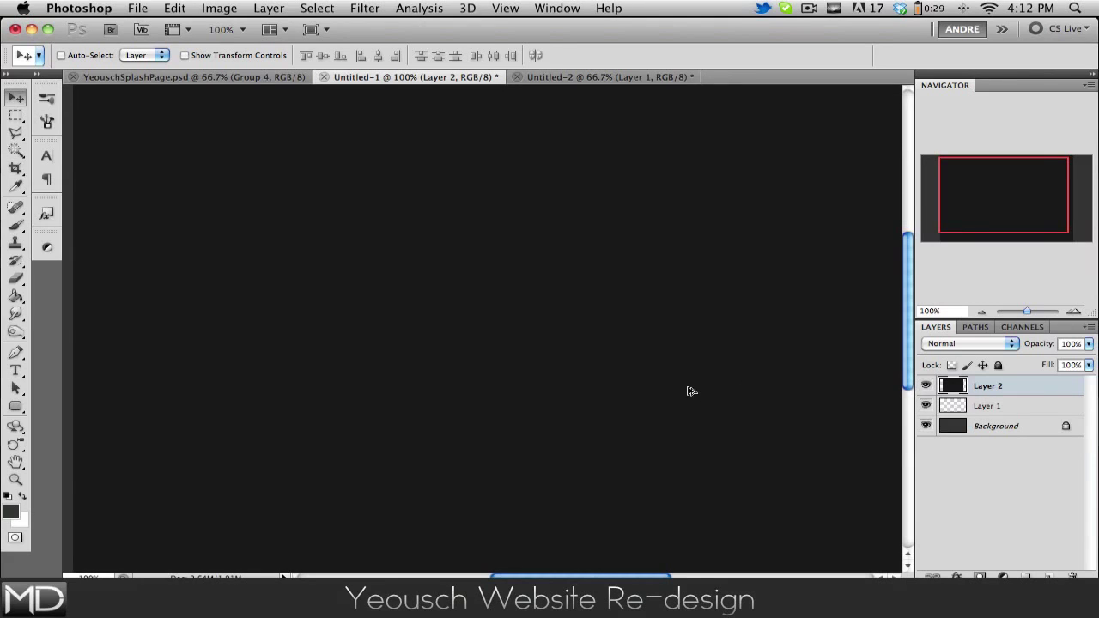
key("super+0")
scroll(687, 392, "up", 3)
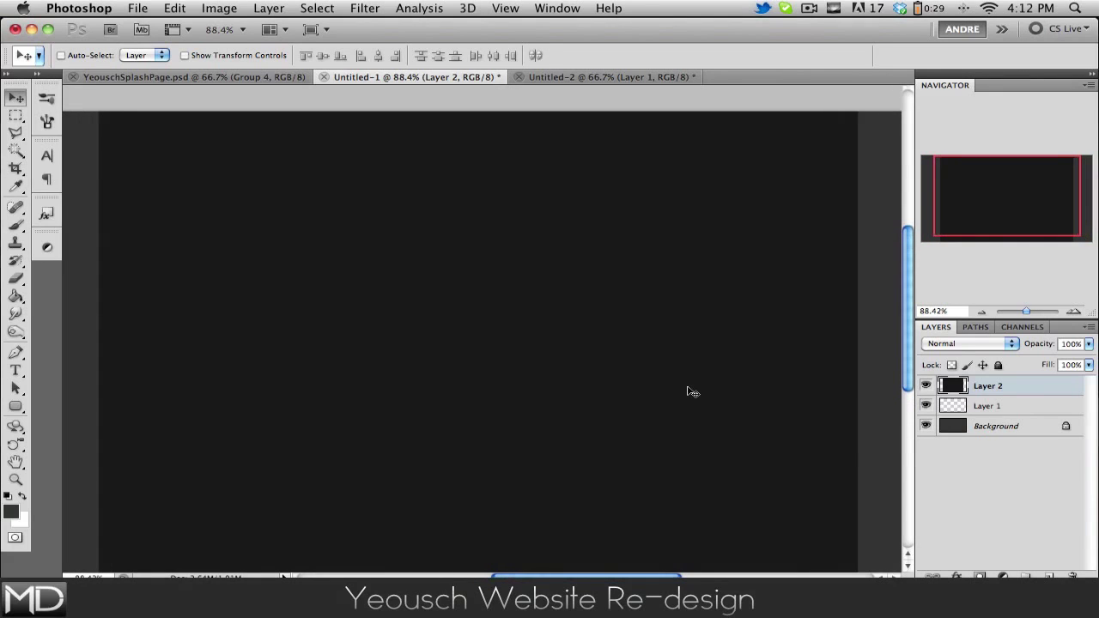
Search the Downloads folder for "yeousch logo" and open Yeousch Logo2 (2)-2.png
left_click(137, 6)
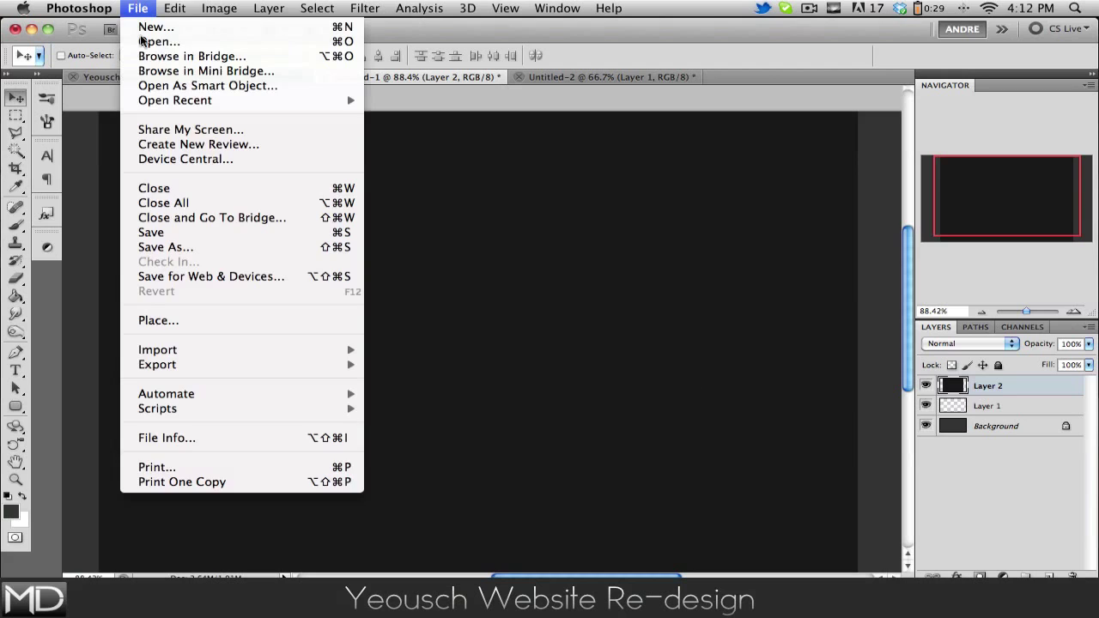
left_click(187, 41)
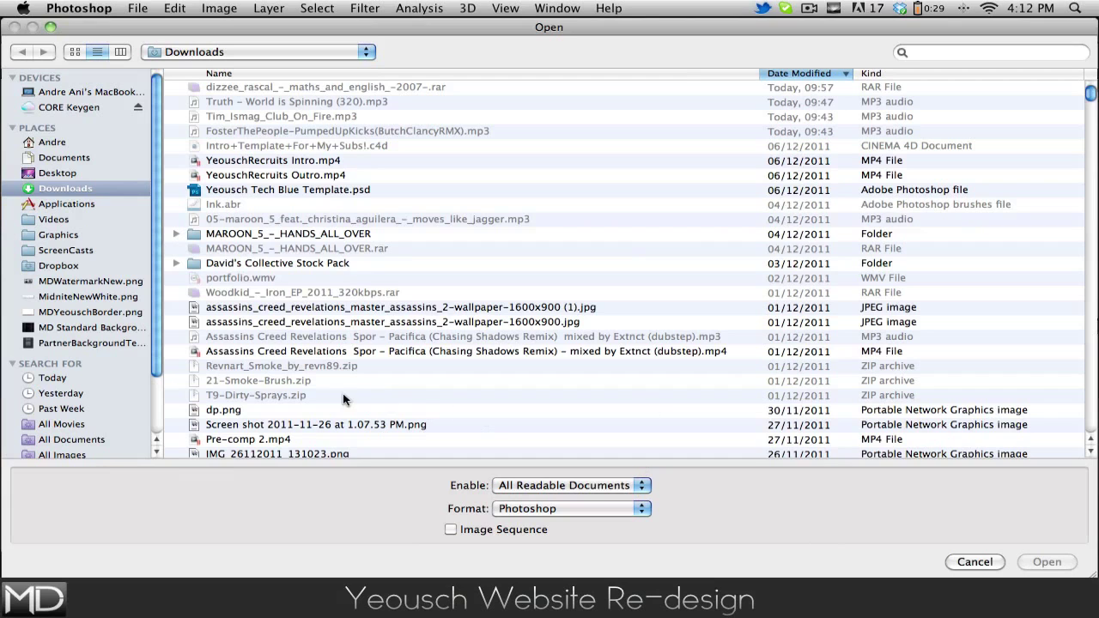
left_click(342, 108)
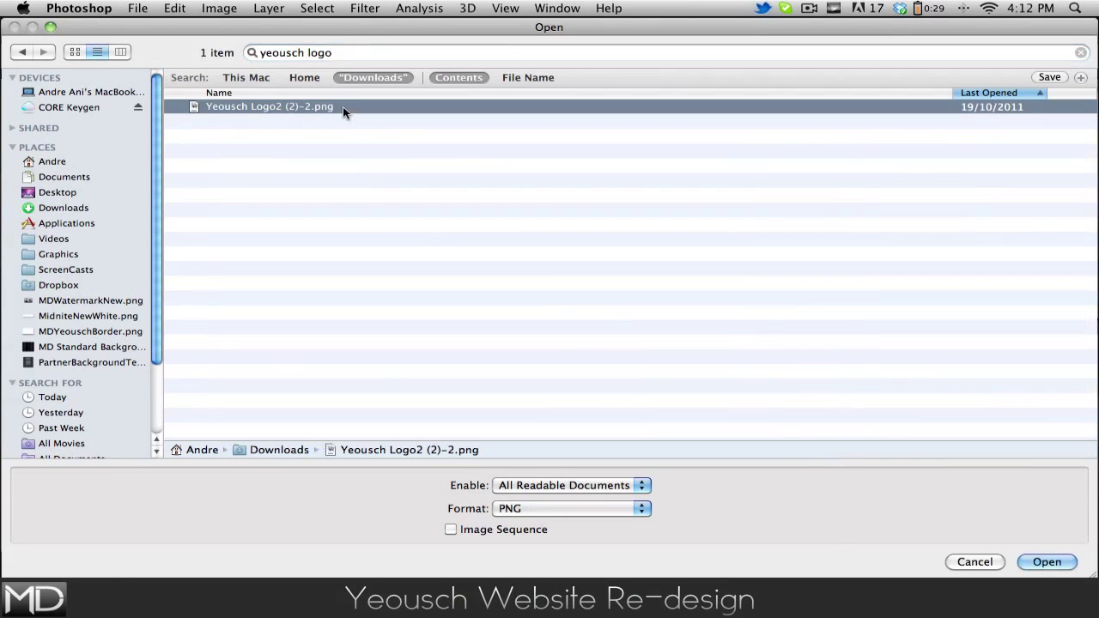
left_click(1053, 562)
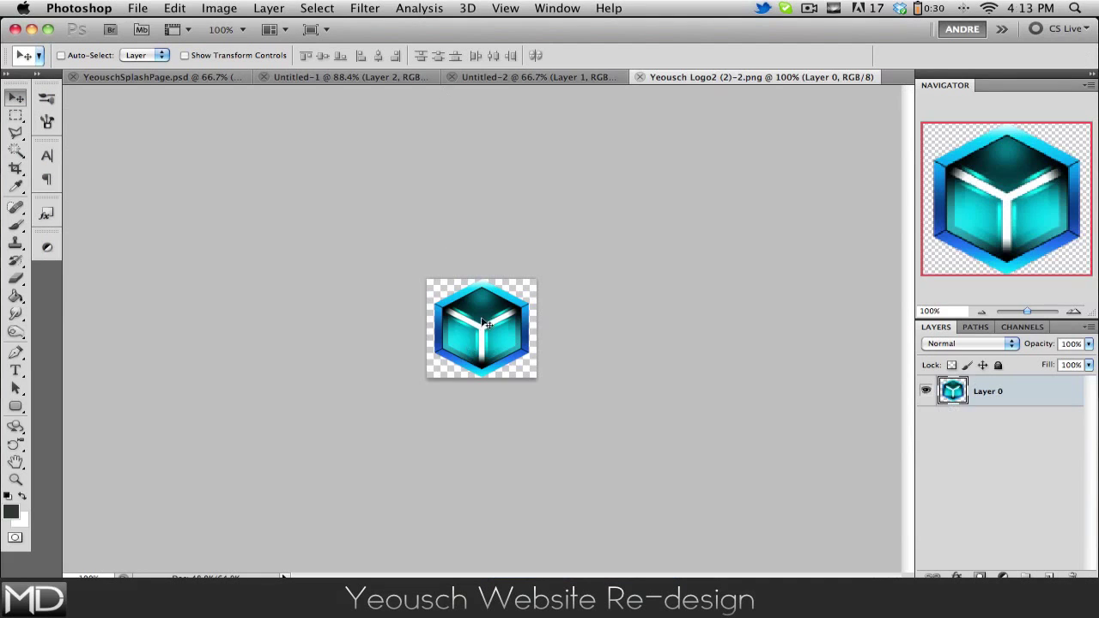
Copy the logo into Untitled-1, place it in the upper-left corner of the dark central panel, and return to the logo document
left_click_drag(485, 323, 374, 138)
scroll(728, 289, "up", 3)
left_click_drag(727, 289, 541, 248)
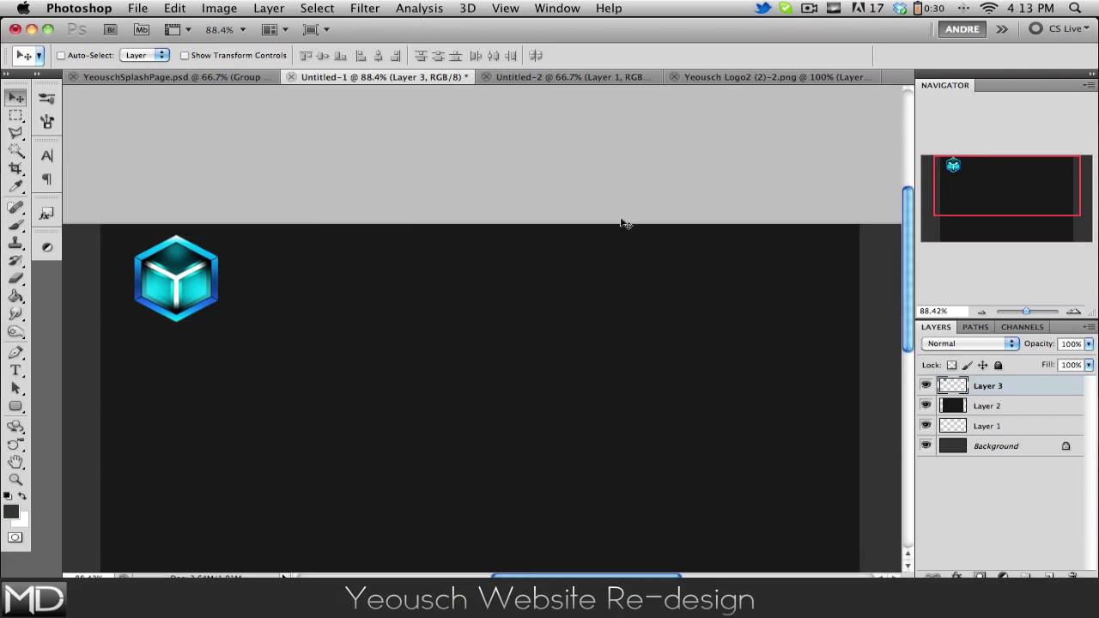
left_click(678, 77)
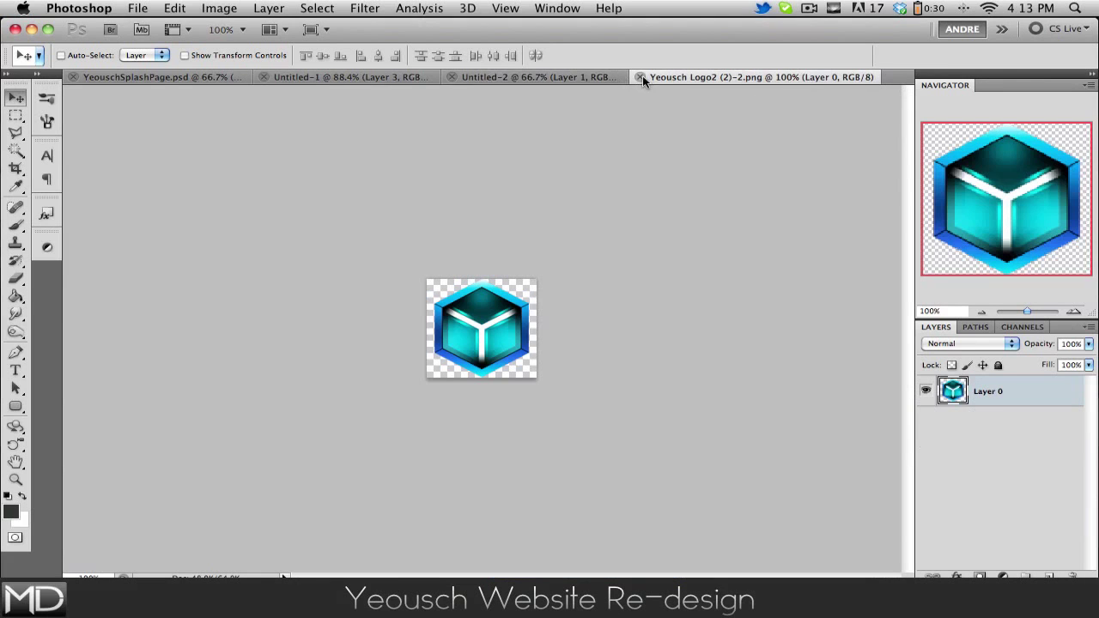
Close the Yeousch logo document and return to the page layout in Untitled-1
left_click(640, 77)
left_click(137, 7)
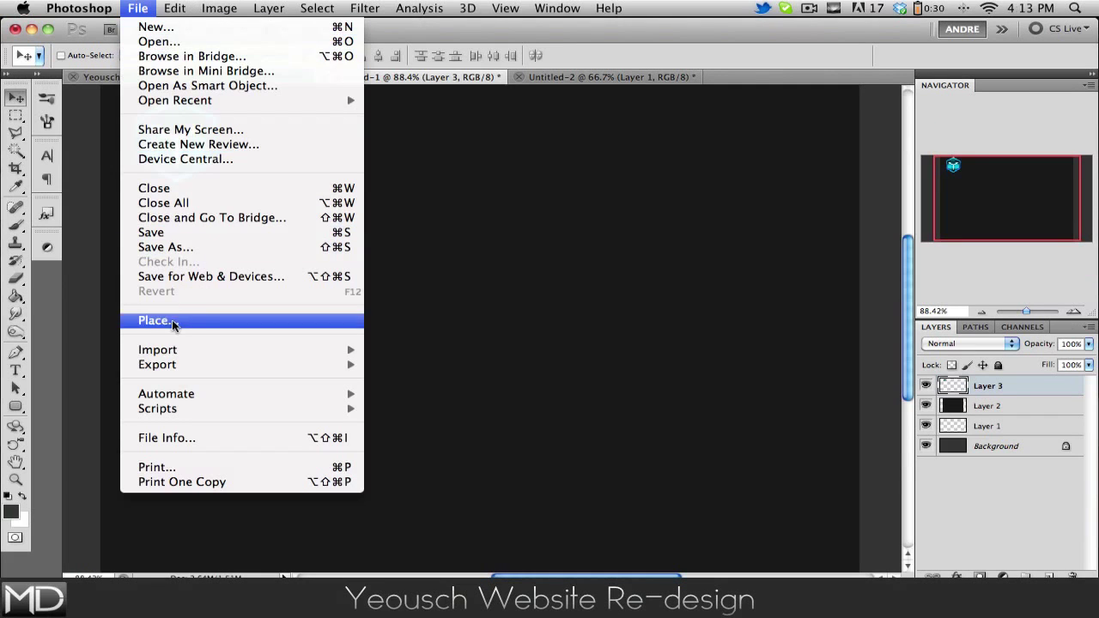
left_click(534, 226)
scroll(534, 227, "up", 2)
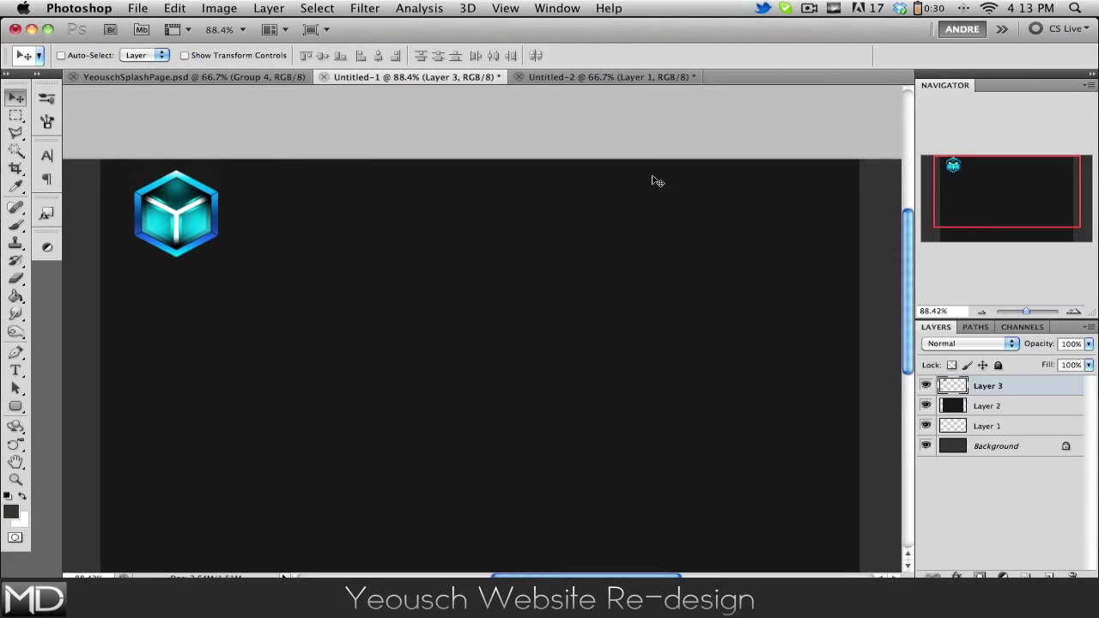
Resize the Untitled-2 image to 1000 × 200 pixels with proportions unconstrained
left_click(558, 77)
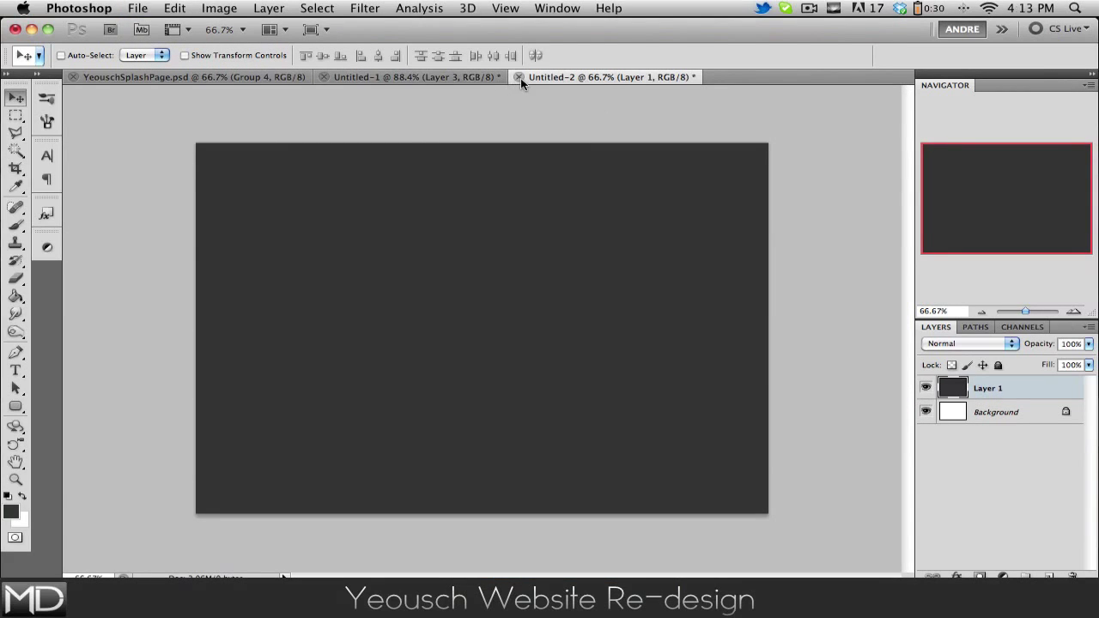
left_click(136, 7)
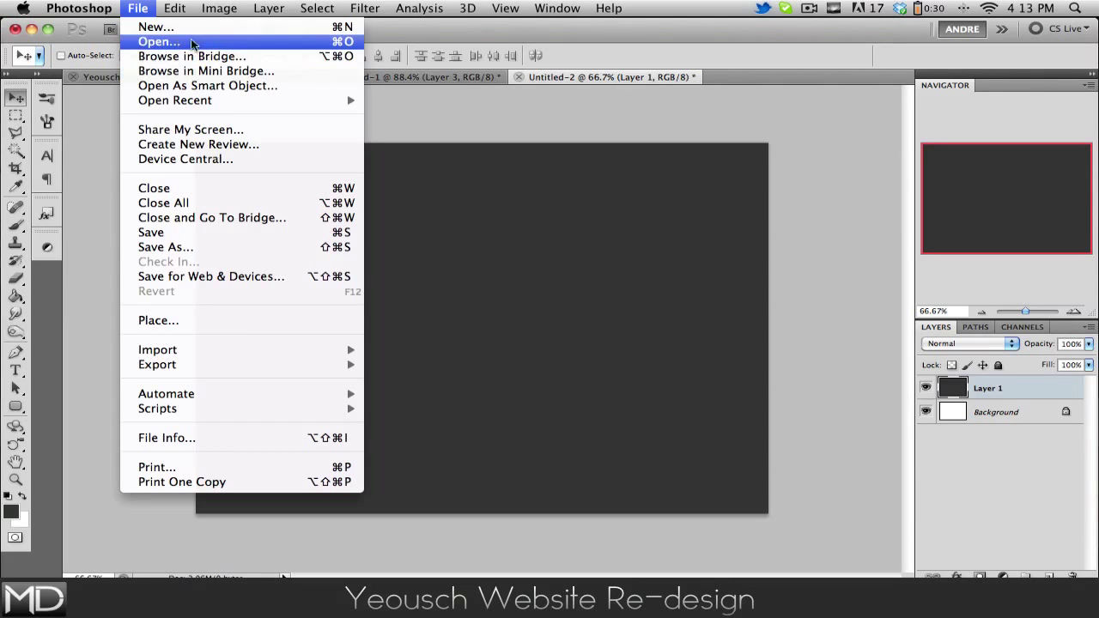
mouse_move(212, 7)
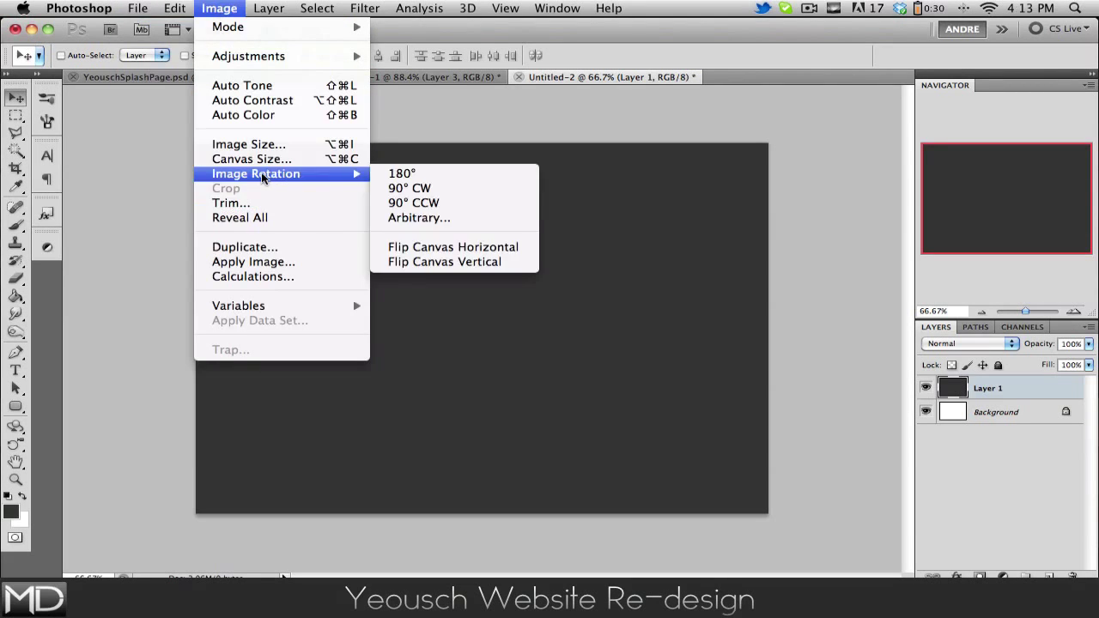
left_click(262, 144)
key("Tab")
type("200")
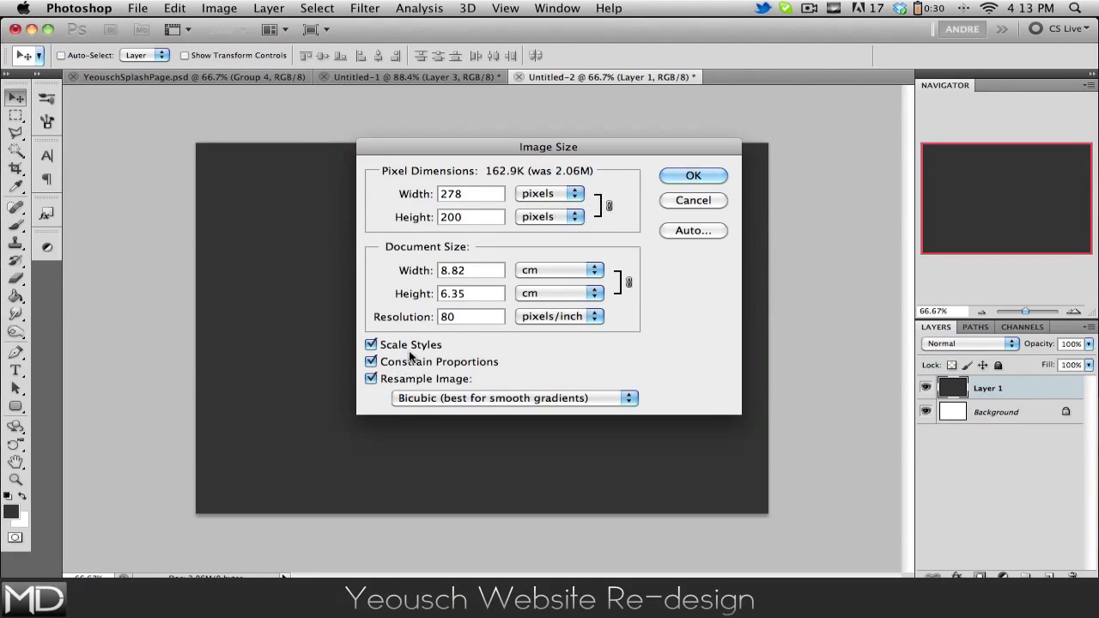
left_click(371, 362)
double_click(471, 194)
type("1000")
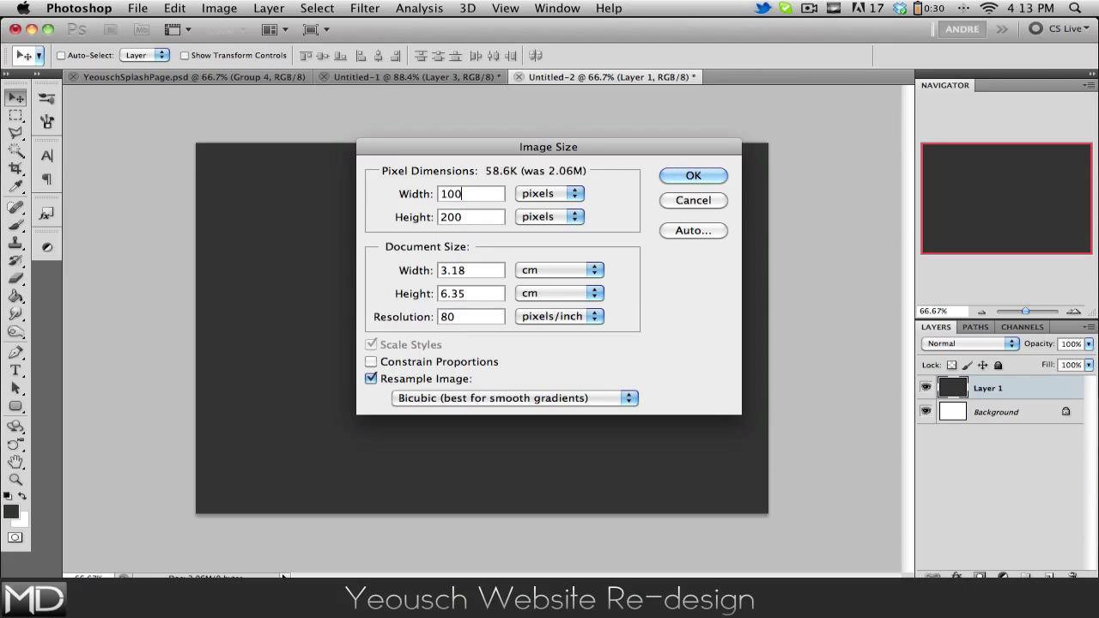
left_click(693, 176)
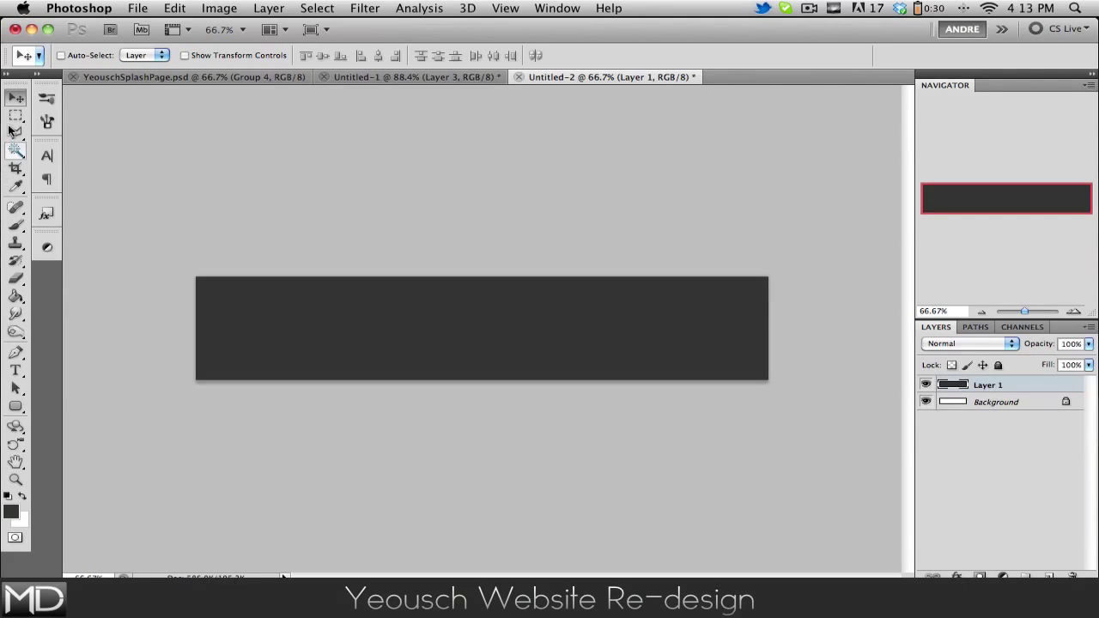
Copy the grey bar from Untitled-2 into Untitled-1 and align it with the upper edge of the dark central panel as a header
left_click_drag(443, 307, 441, 180)
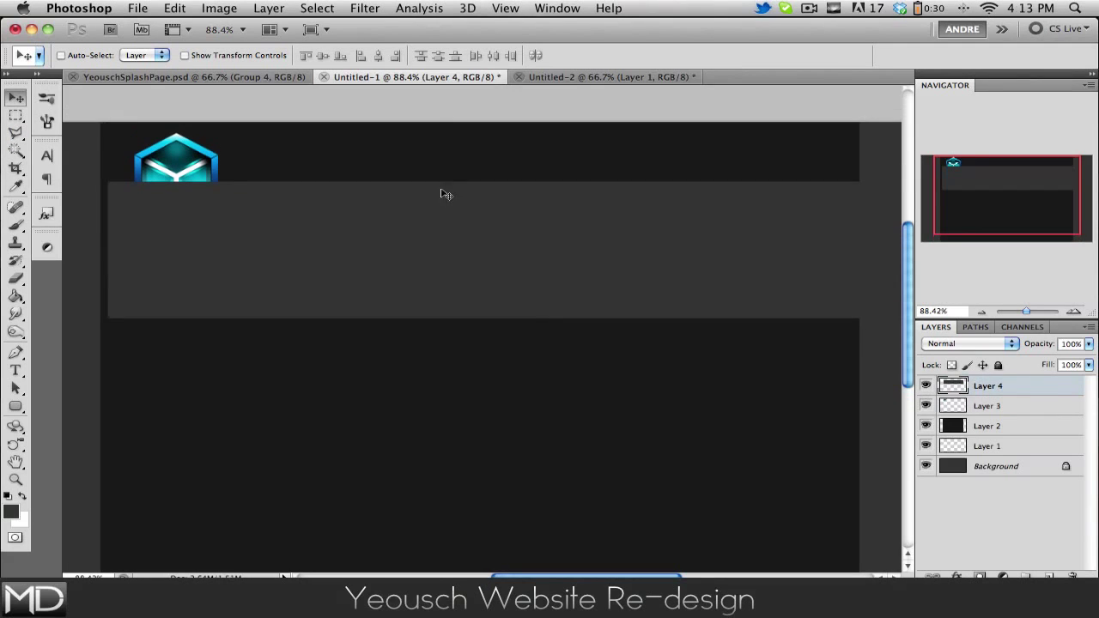
key("Left")
key("Left")
key("Left")
key("Left")
key("Left")
key("Left")
key("Left")
left_click_drag(599, 276, 598, 213)
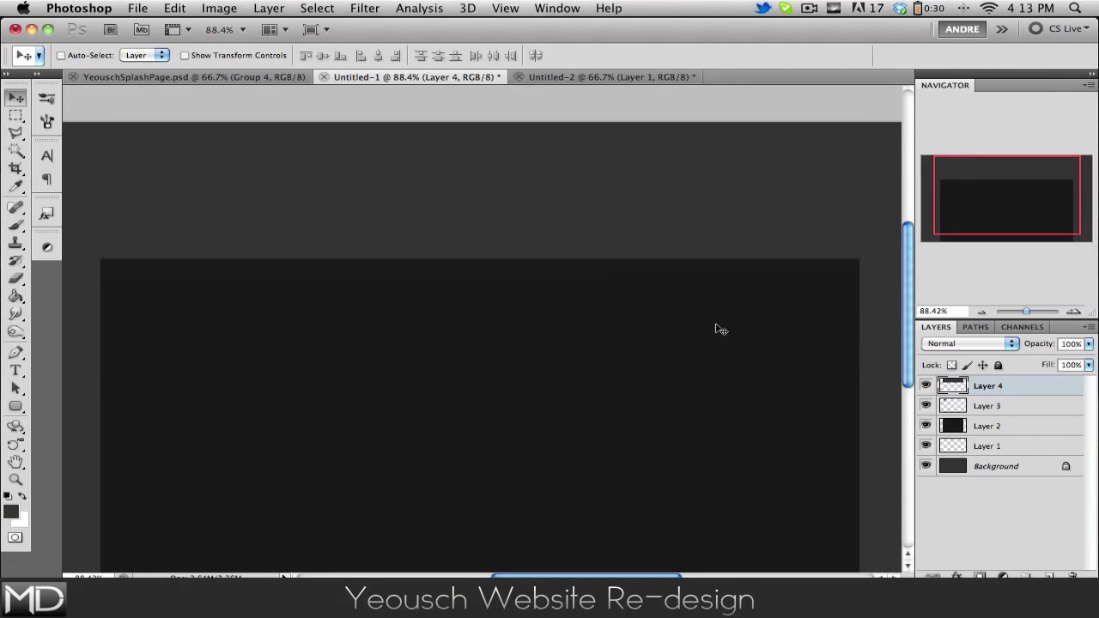
Lower the header bar layer's opacity to 21% and check the layout in full-screen mode
left_click_drag(1035, 343, 985, 352)
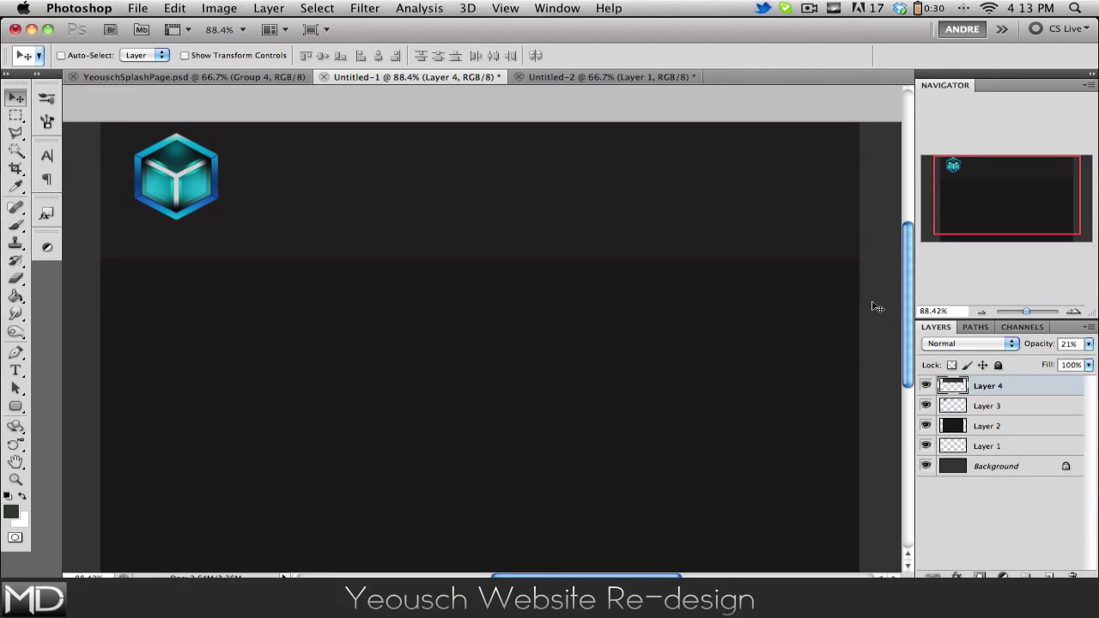
scroll(558, 251, "down", 2)
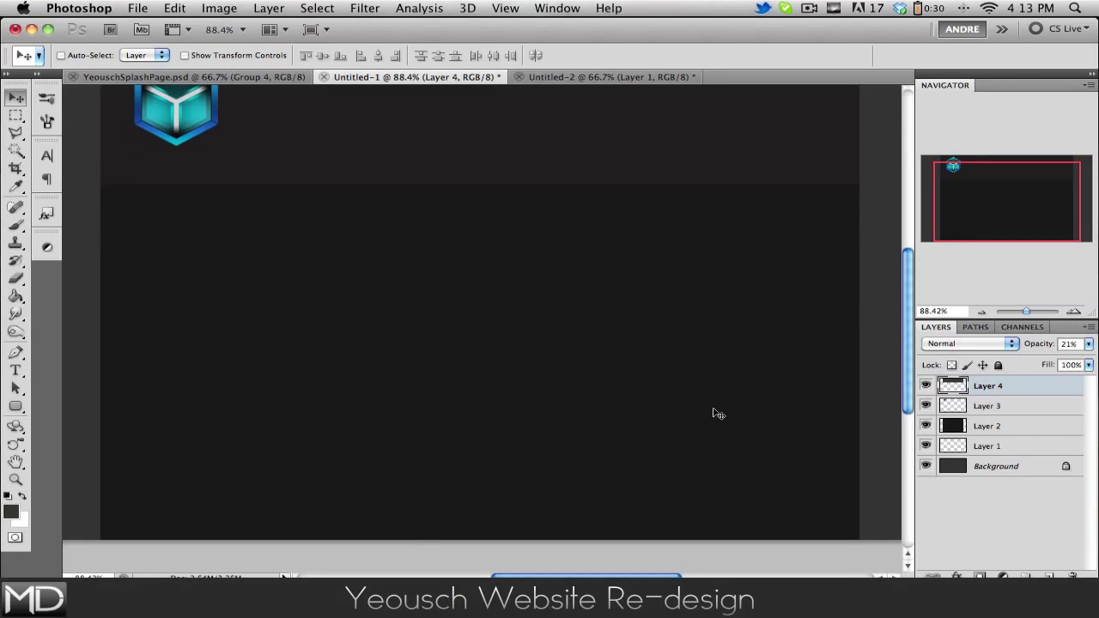
scroll(713, 410, "up", 1)
scroll(714, 411, "right", 1)
key("f")
key("f")
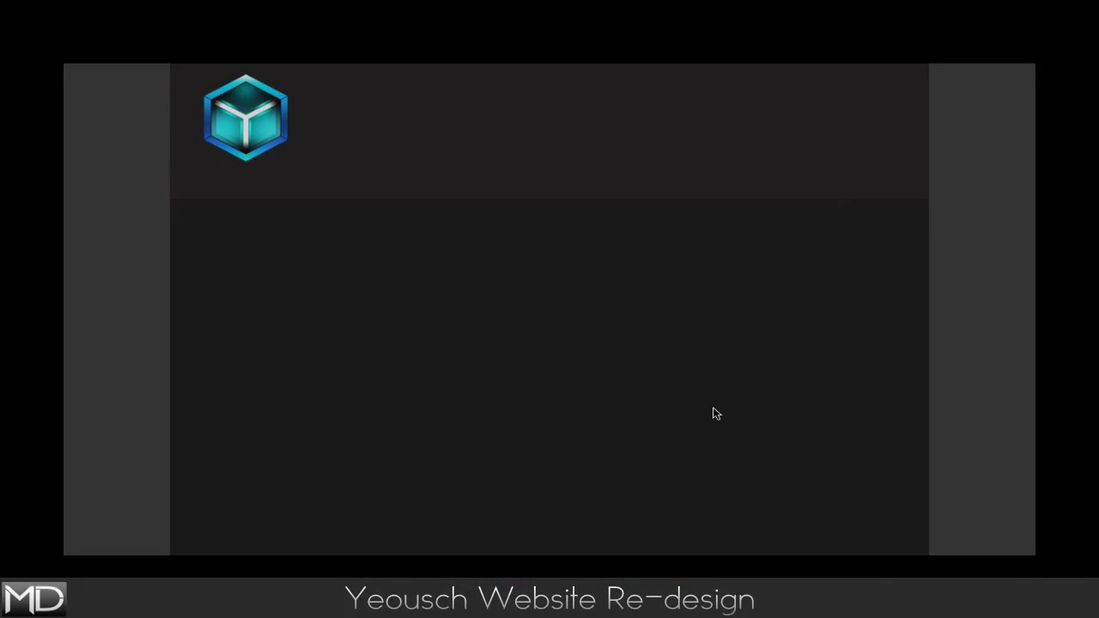
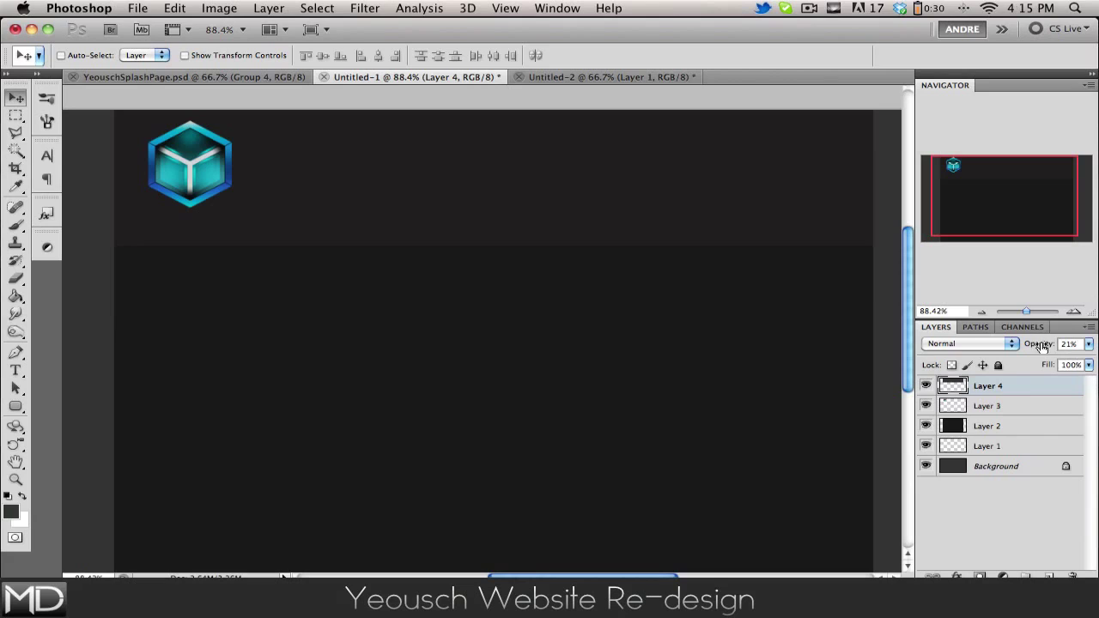
Place the logo layer above the header bar layer, scale the logo down slightly and move it to the header's upper-right corner
left_click_drag(1013, 400, 1028, 379)
scroll(301, 248, "up", 2)
key("super+t")
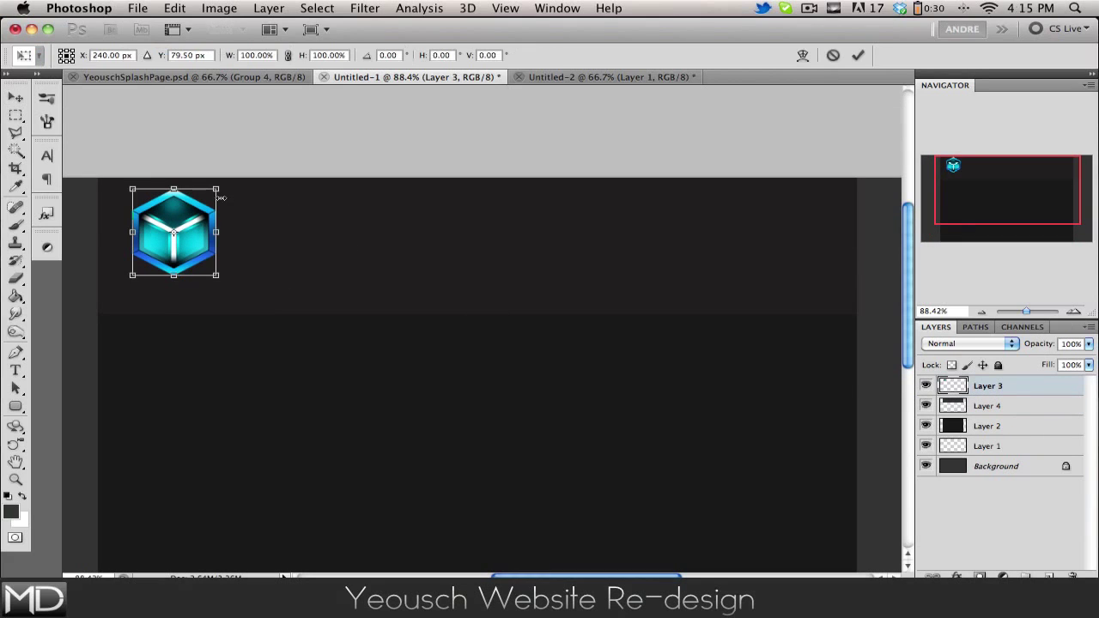
left_click_drag(222, 189, 813, 215)
key("Return")
key("Right")
key("Right")
key("Right")
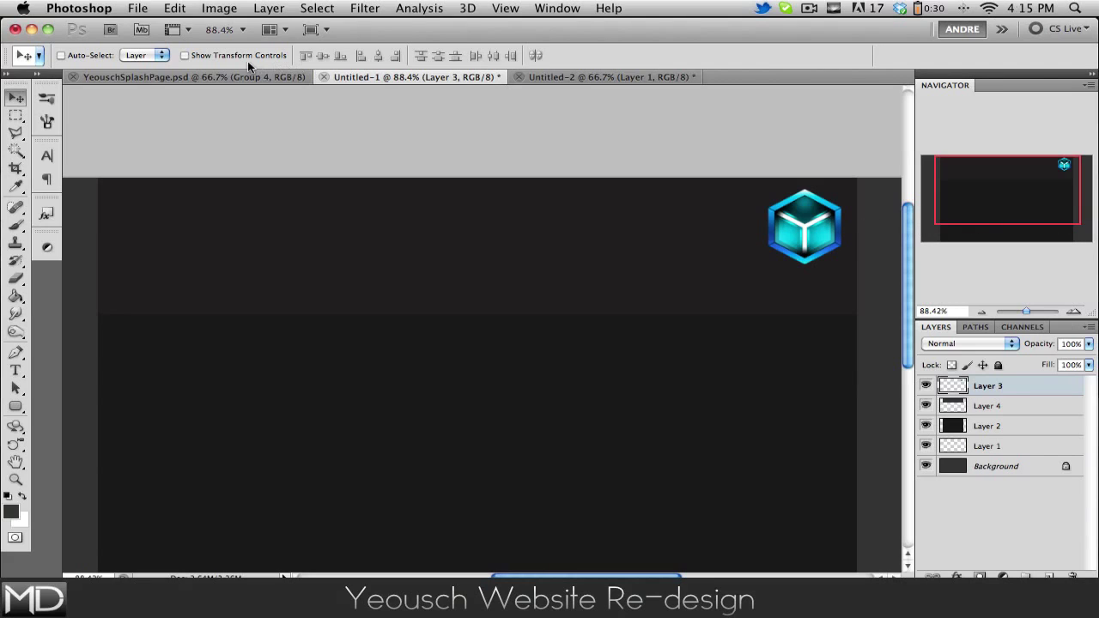
Add the text YEOUSCH in the Bebas font to the header, left of the logo
key("t")
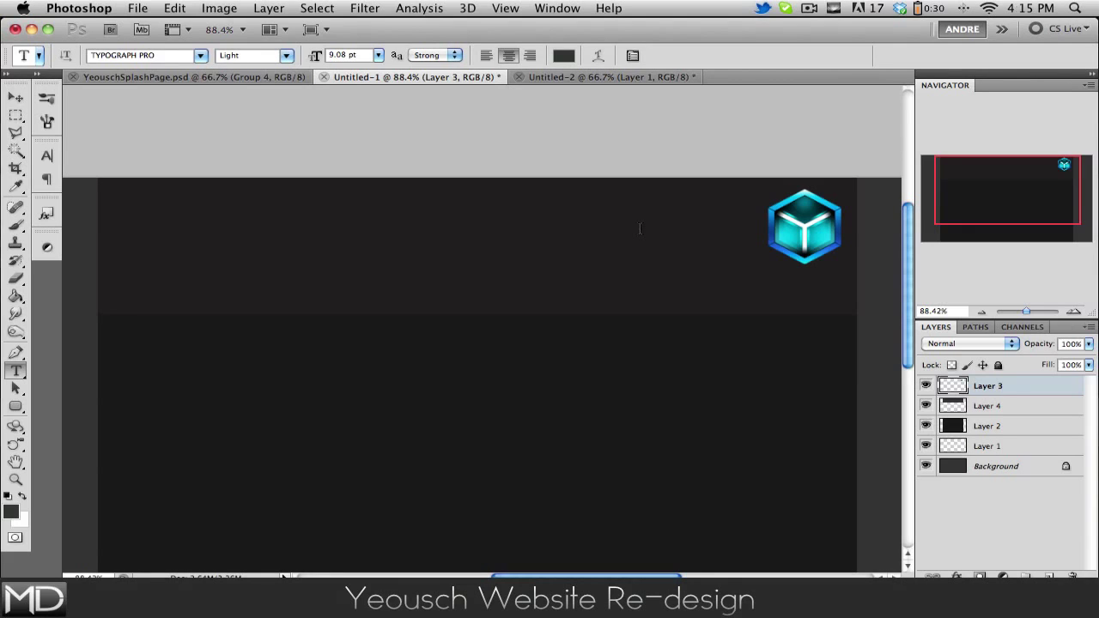
left_click(638, 227)
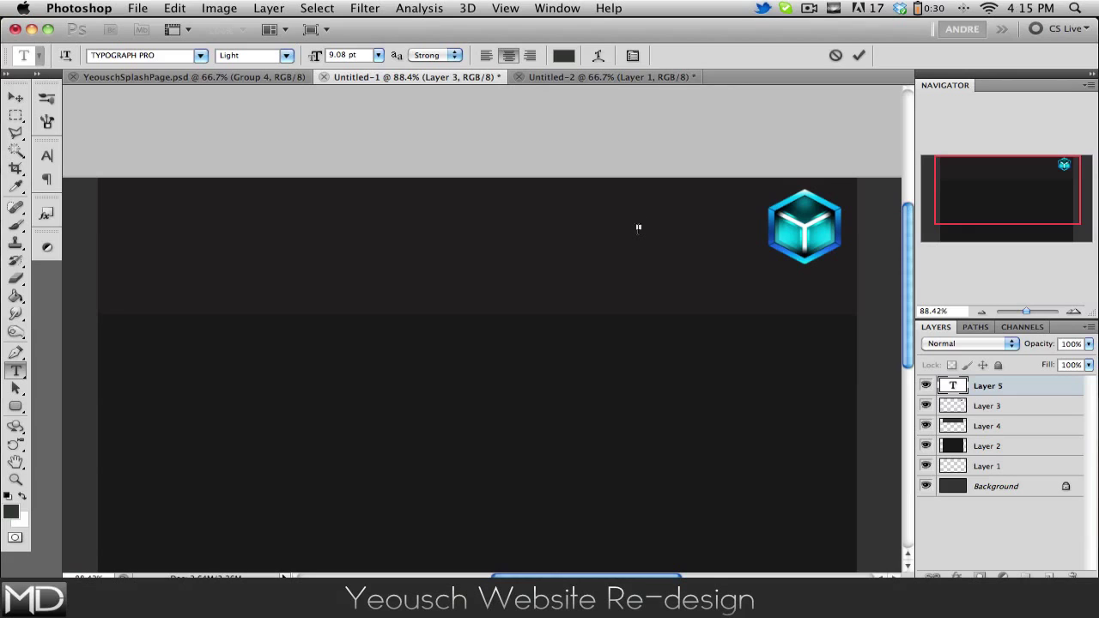
key("ctrl+a")
left_click(169, 55)
type("Beba")
left_click(15, 97)
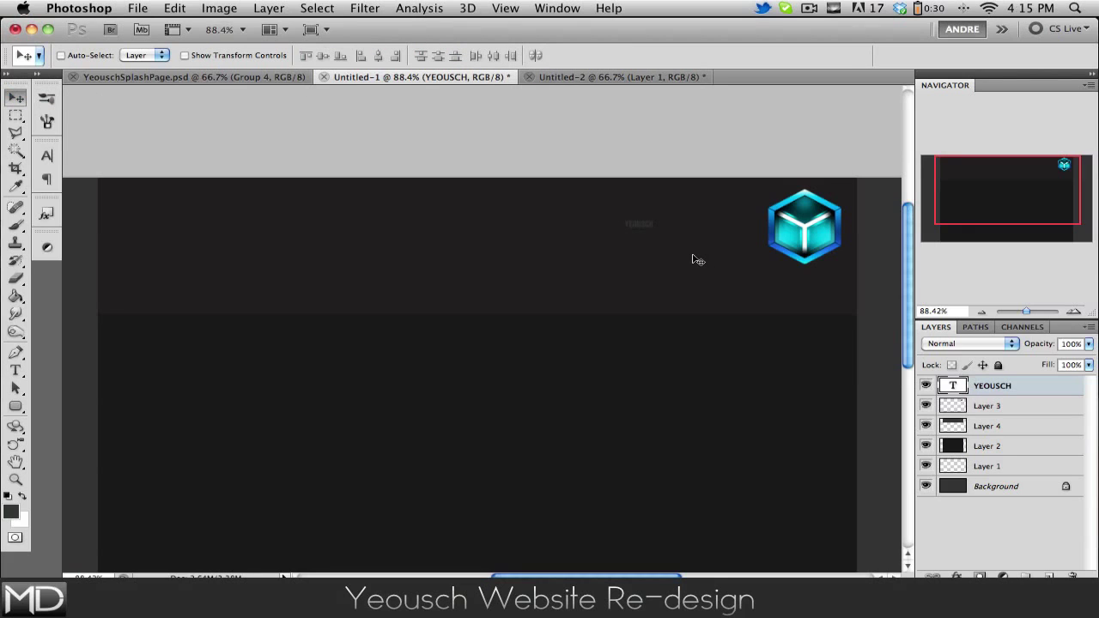
Enlarge the YEOUSCH text to about 95 pixels wide on screen and position it directly beside the logo
key("super+t")
mouse_move(662, 228)
left_mouse_down()
mouse_move(684, 243)
mouse_move(740, 232)
mouse_move(666, 245)
left_mouse_up()
key("Return")
key("super+t")
key("Return")
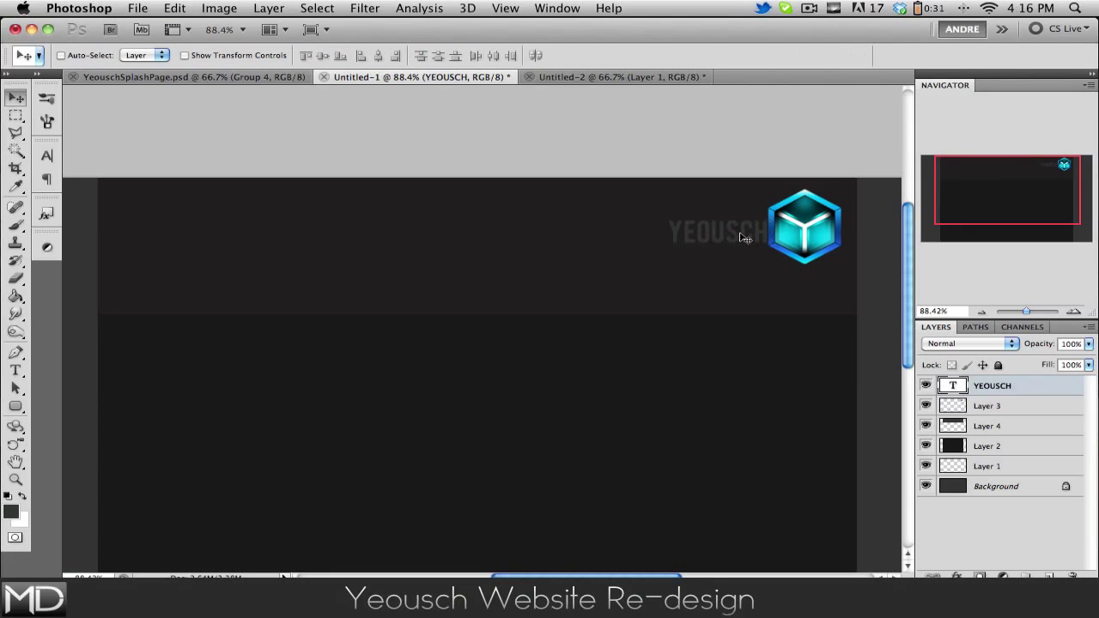
key("Left")
key("Left")
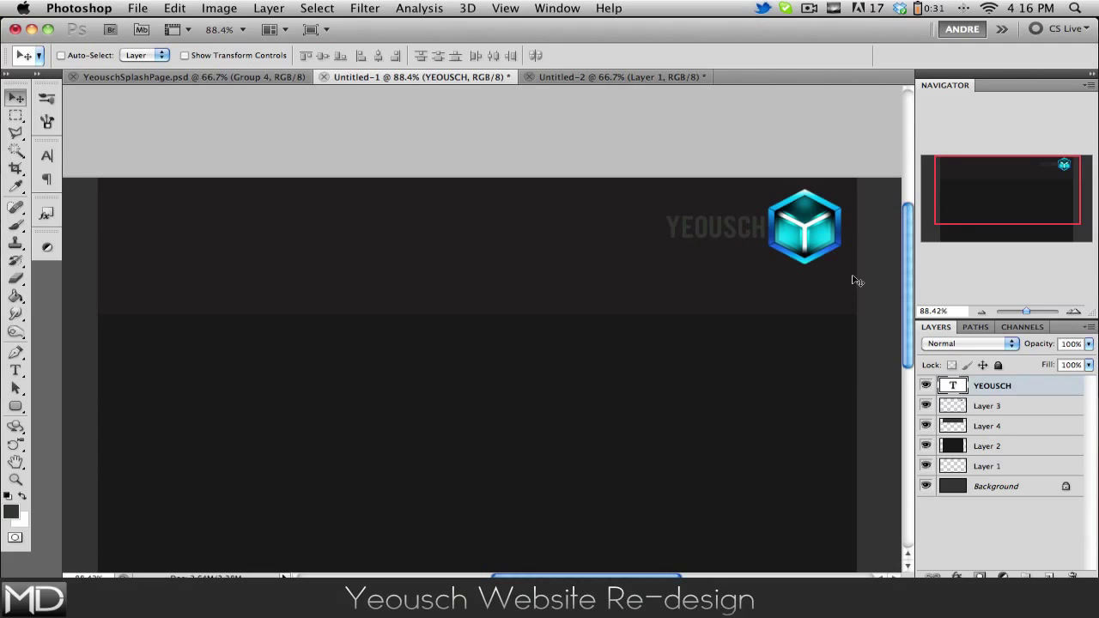
Scale the YEOUSCH text up slightly and nudge it left to leave a small gap before the logo
key("super+t")
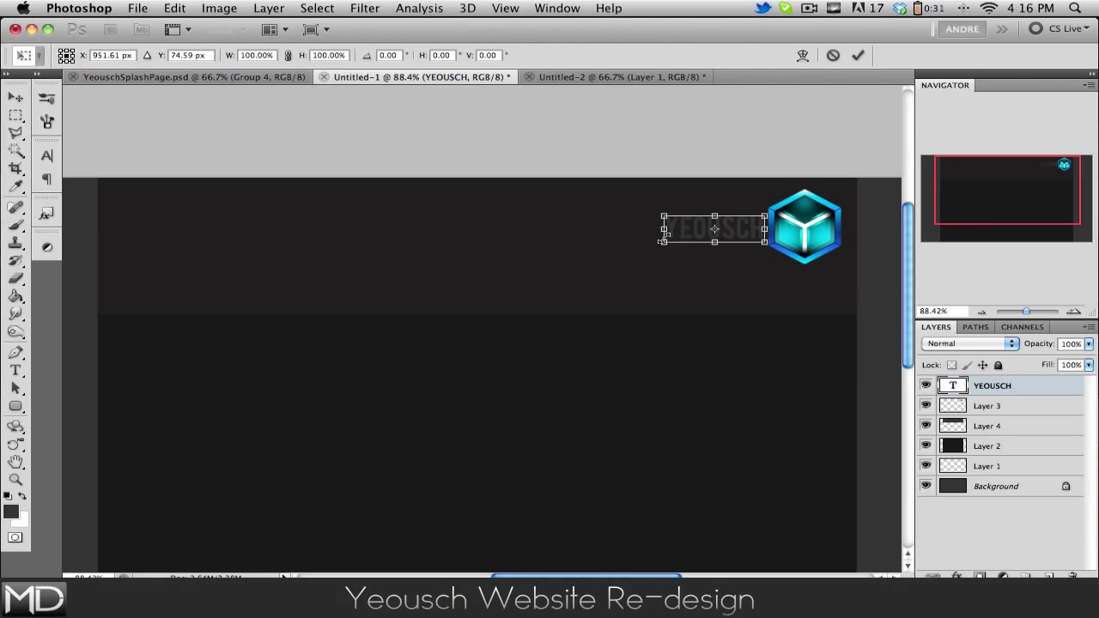
left_click_drag(666, 240, 658, 245)
key("Return")
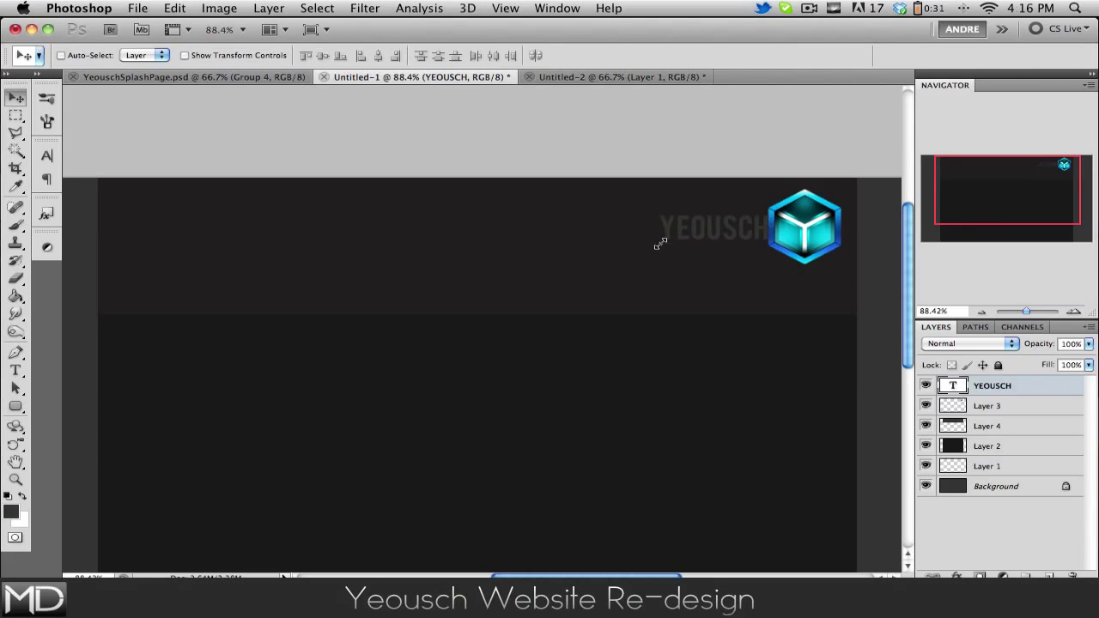
key("Left")
key("Left")
key("Left")
key("Left")
key("Left")
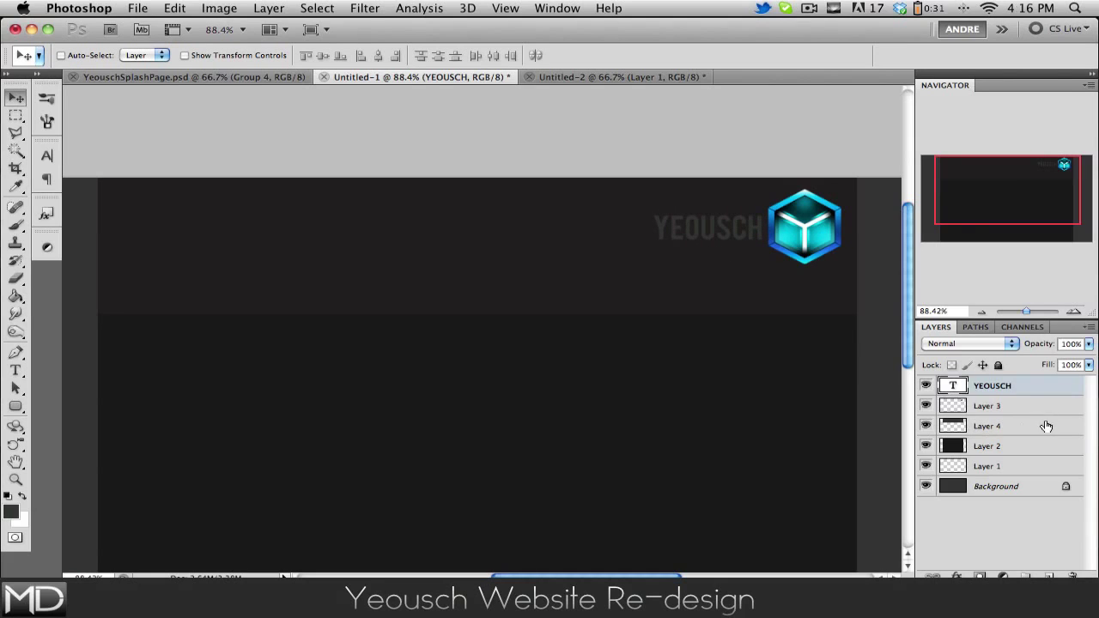
left_click(46, 213)
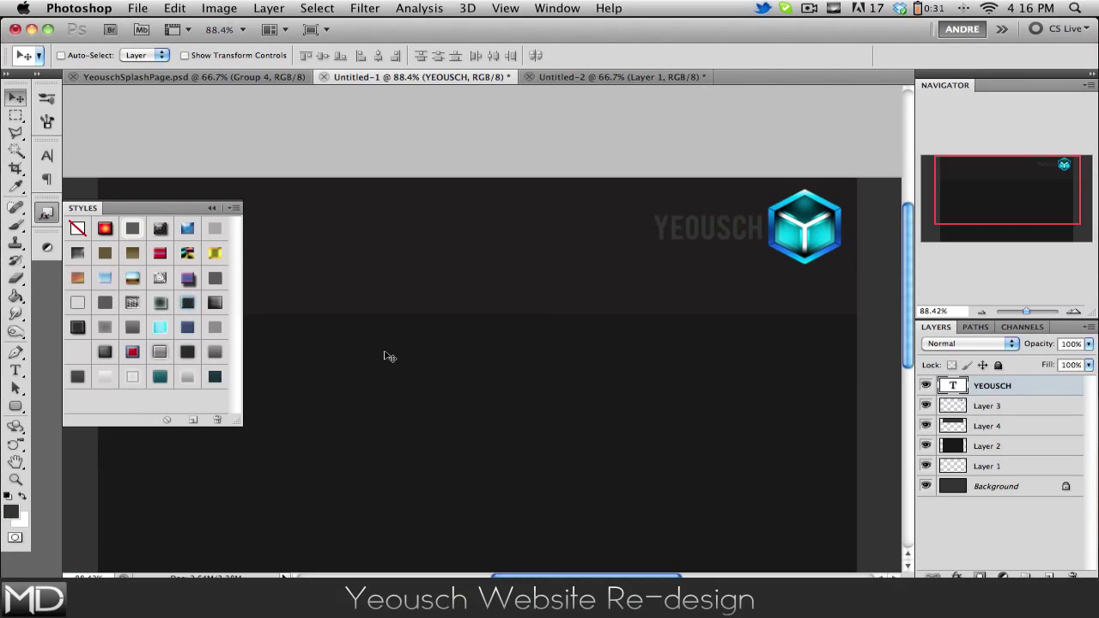
left_click(214, 208)
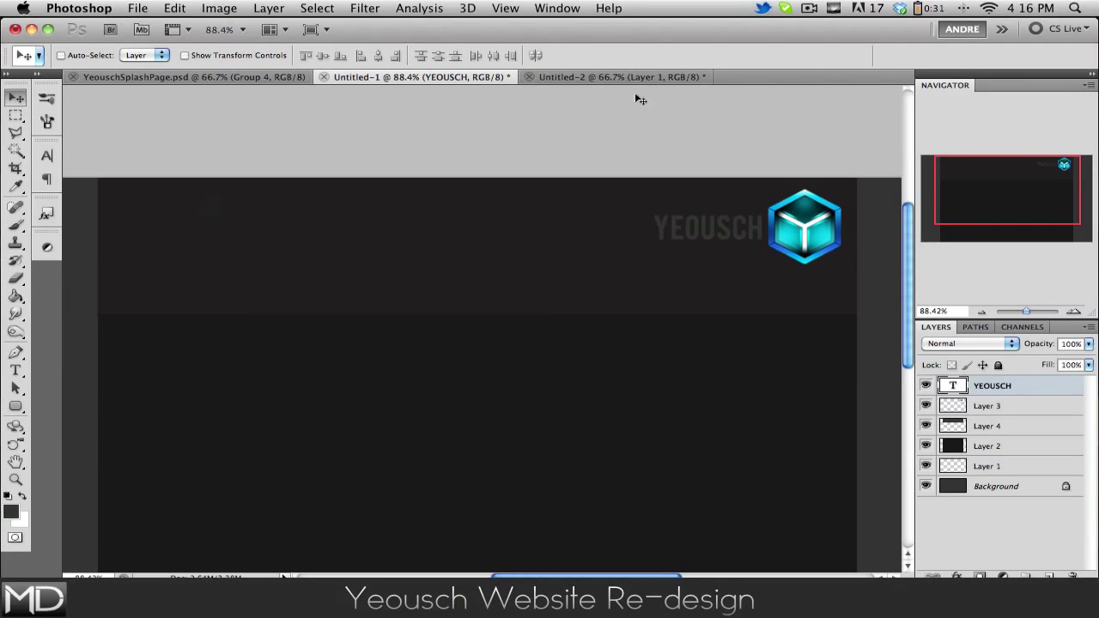
Switch to YeouschSplashPage.psd and expand Group 4, its LINKS group and the Community group to reach their text layers
left_click(202, 77)
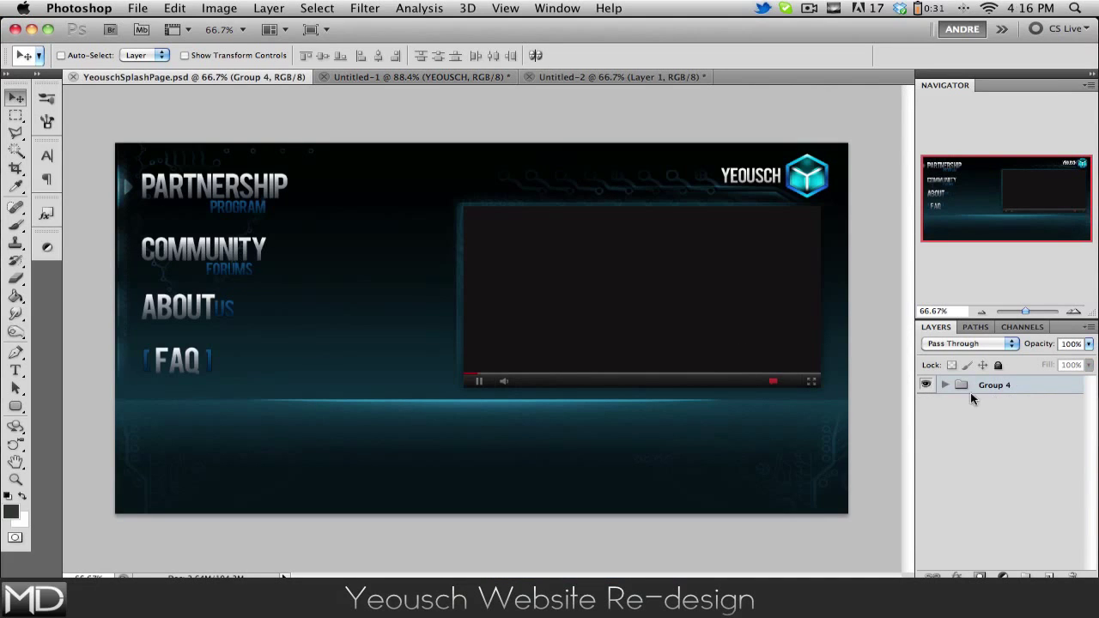
left_click(943, 385)
scroll(963, 468, "down", 3)
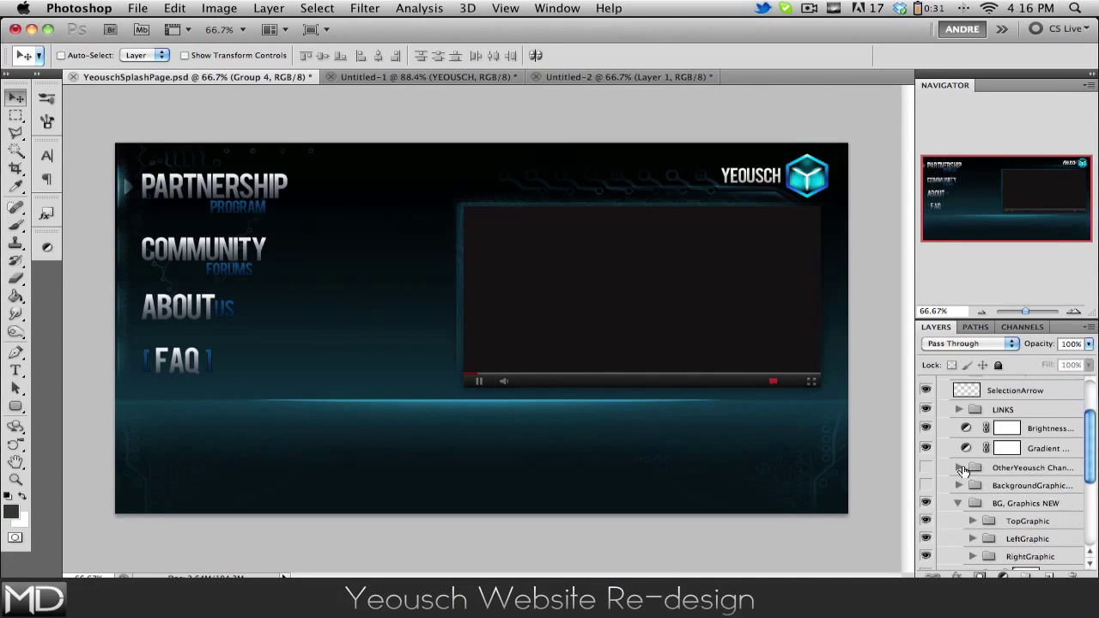
left_click(958, 444)
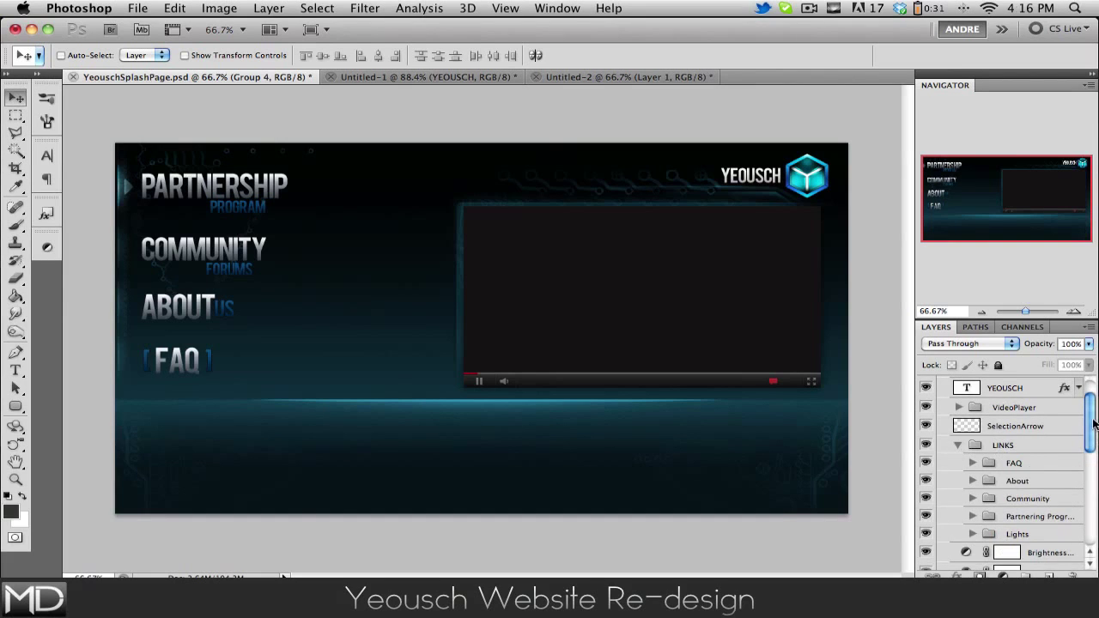
left_click_drag(1092, 423, 1093, 444)
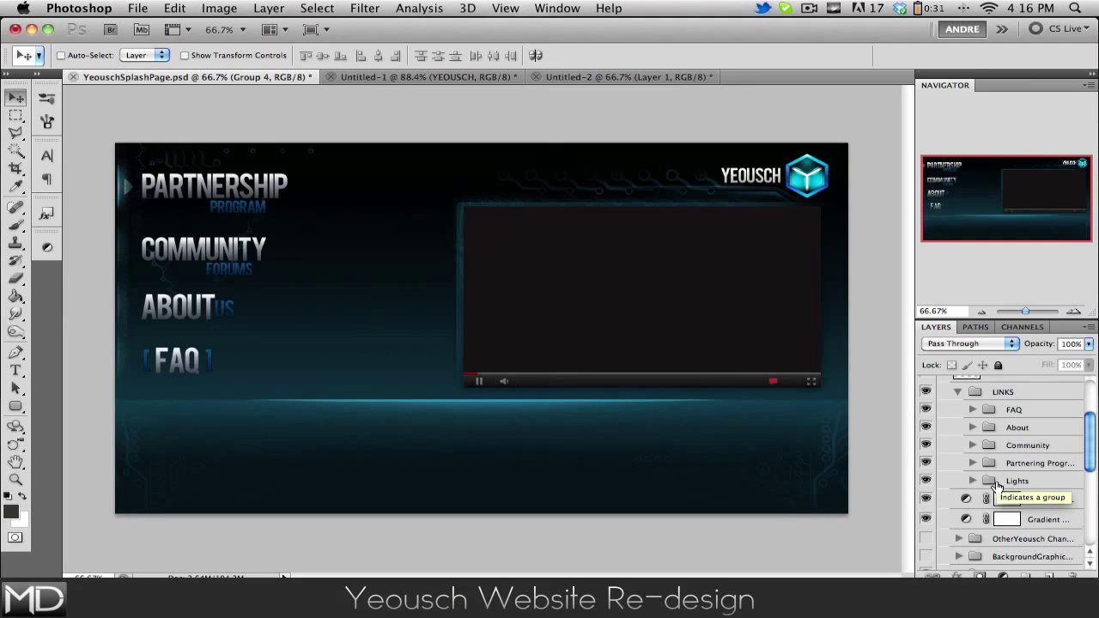
left_click(971, 445)
scroll(1022, 442, "down", 1)
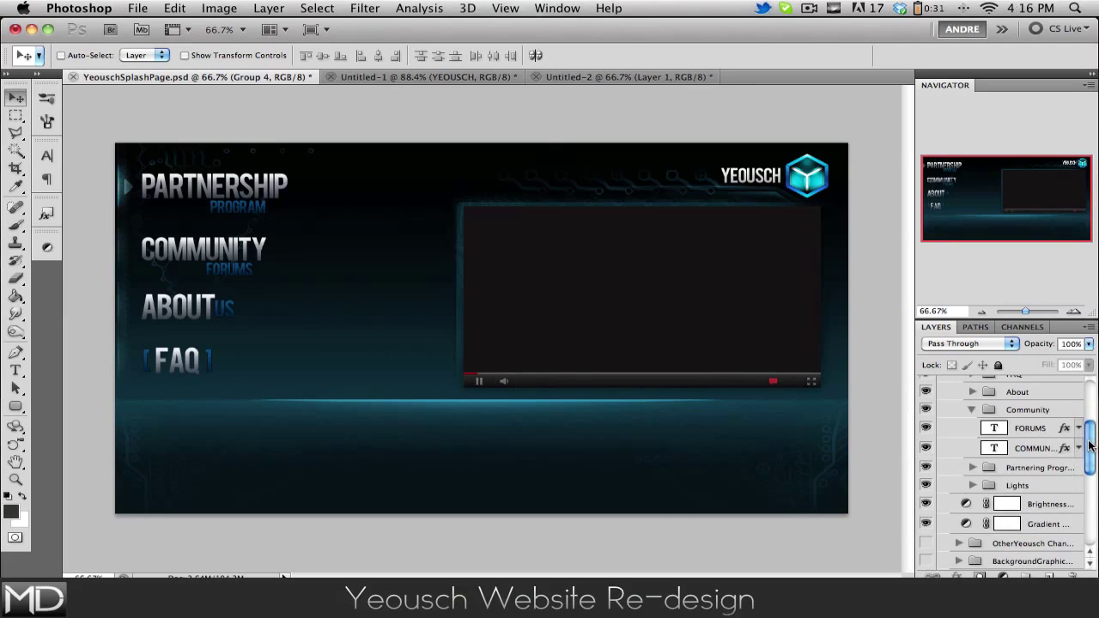
Copy the FORUMS text layer's style, then copy the COMMUNITY text layer's style in its place
left_click(1049, 436)
right_click(1050, 435)
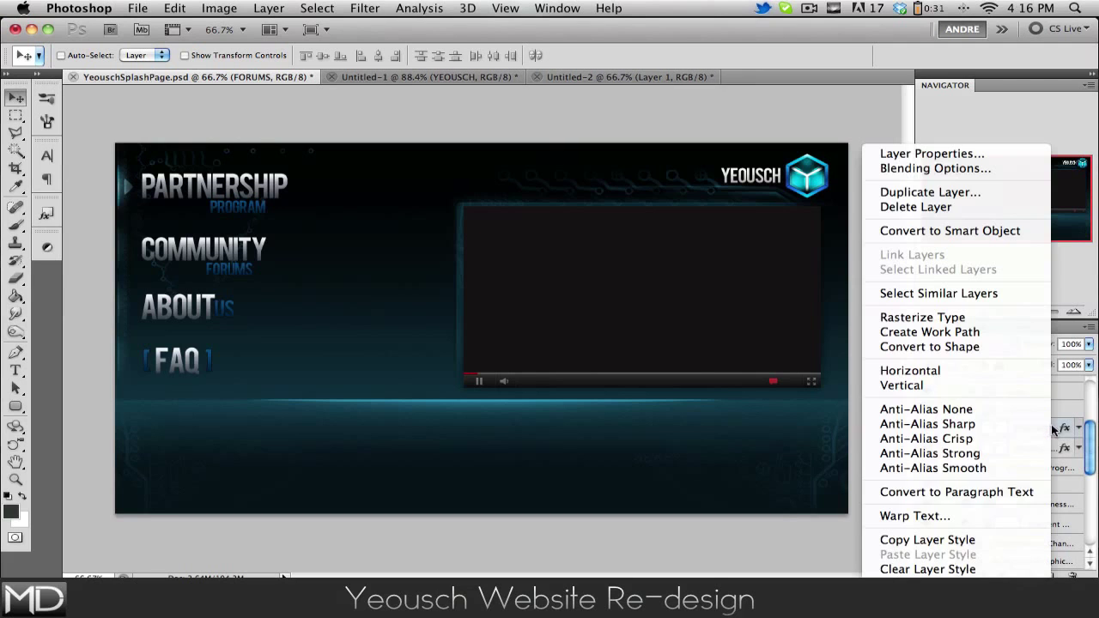
left_click(932, 540)
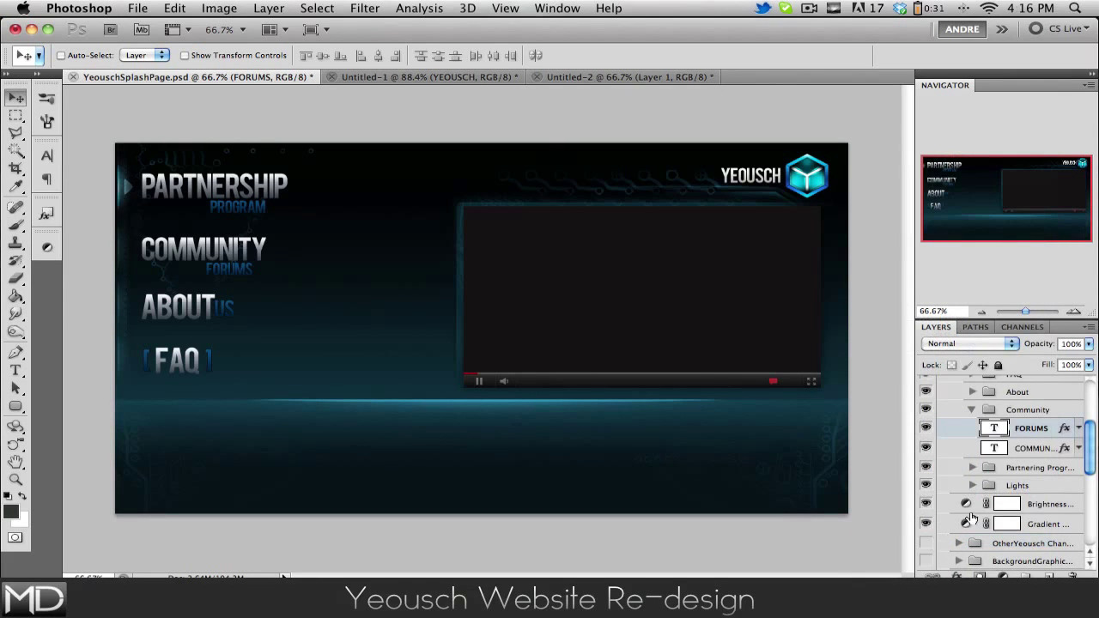
left_click(1022, 449)
right_click(1023, 448)
left_click(932, 540)
Return to Untitled-1 and apply the light grey-to-white Gradient Overlay preset style to the YEOUSCH text layer
left_click(611, 75)
left_click(474, 77)
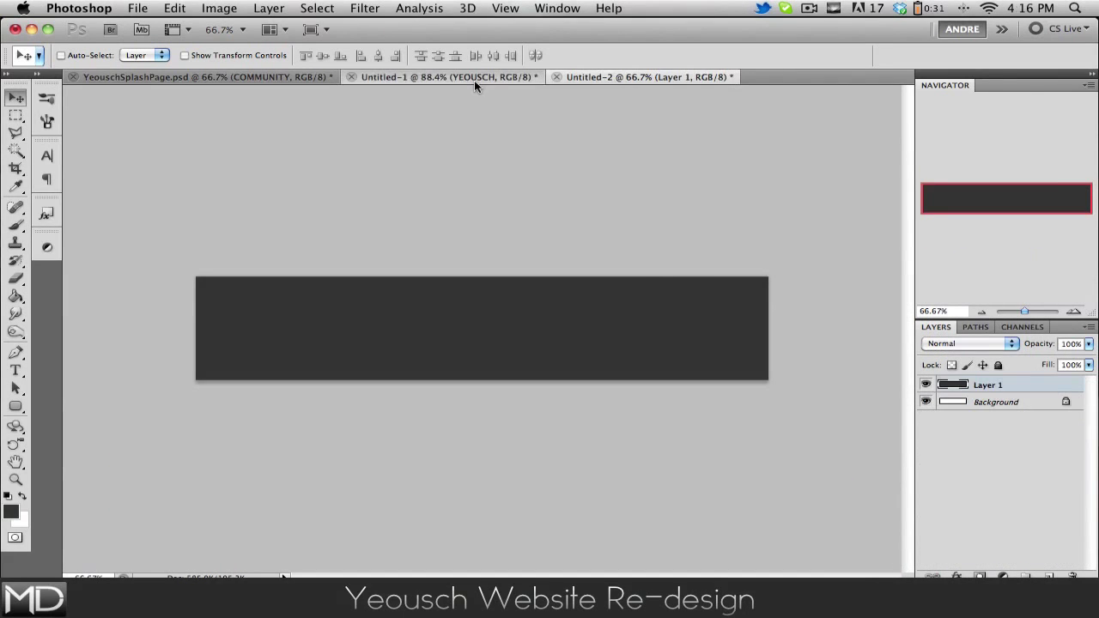
left_click(46, 213)
left_click(113, 379)
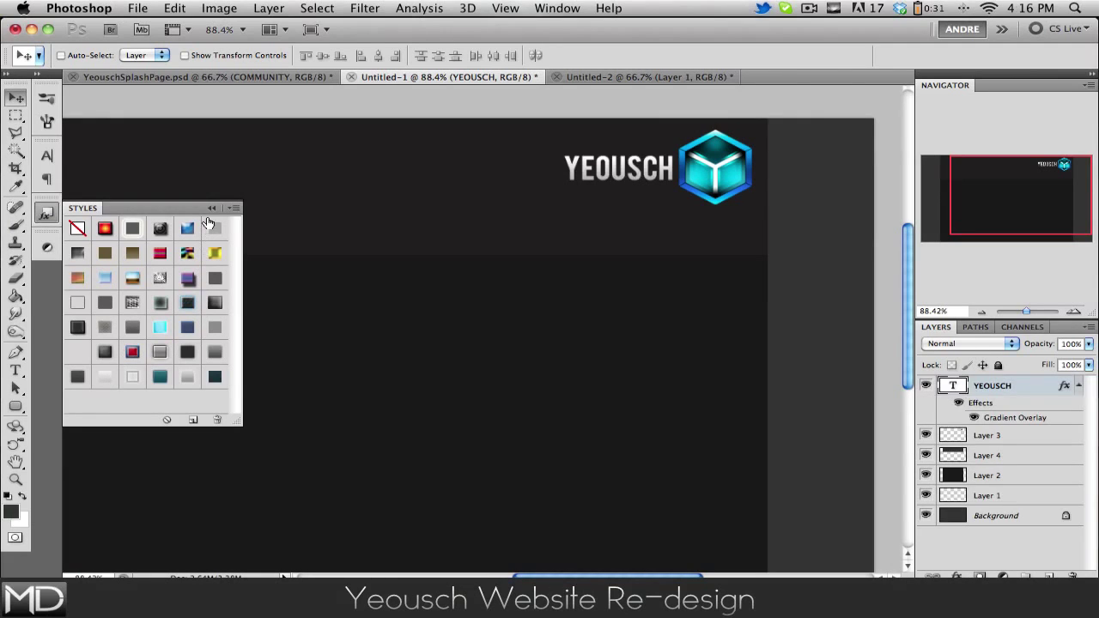
Try the preset style with outer and inner glow on the YEOUSCH text, then reapply the light Gradient Overlay preset
left_click(187, 377)
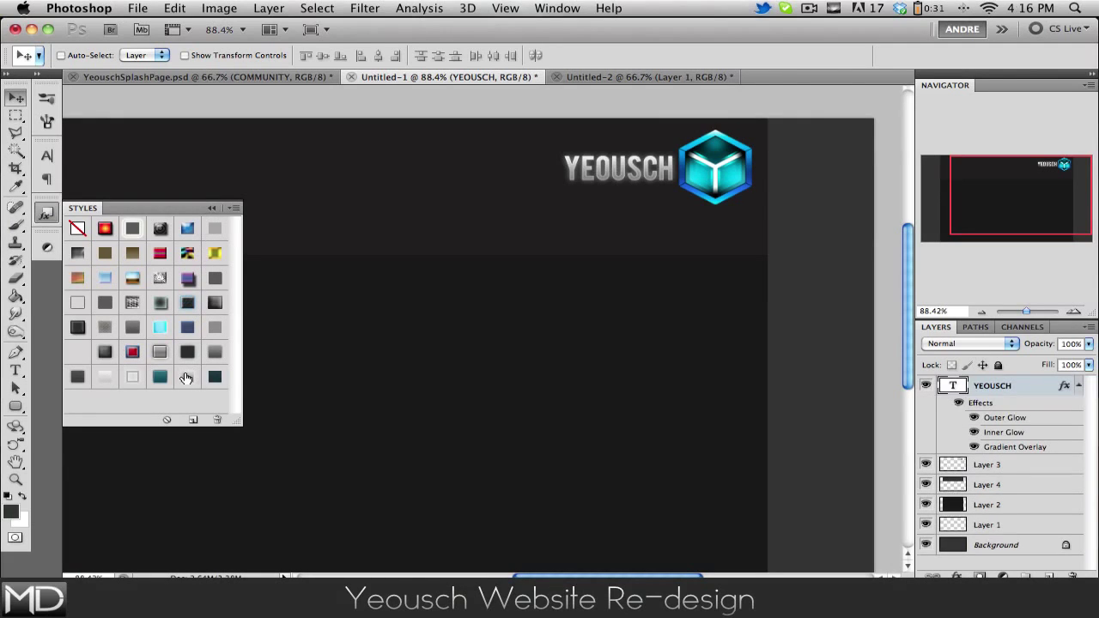
left_click(106, 377)
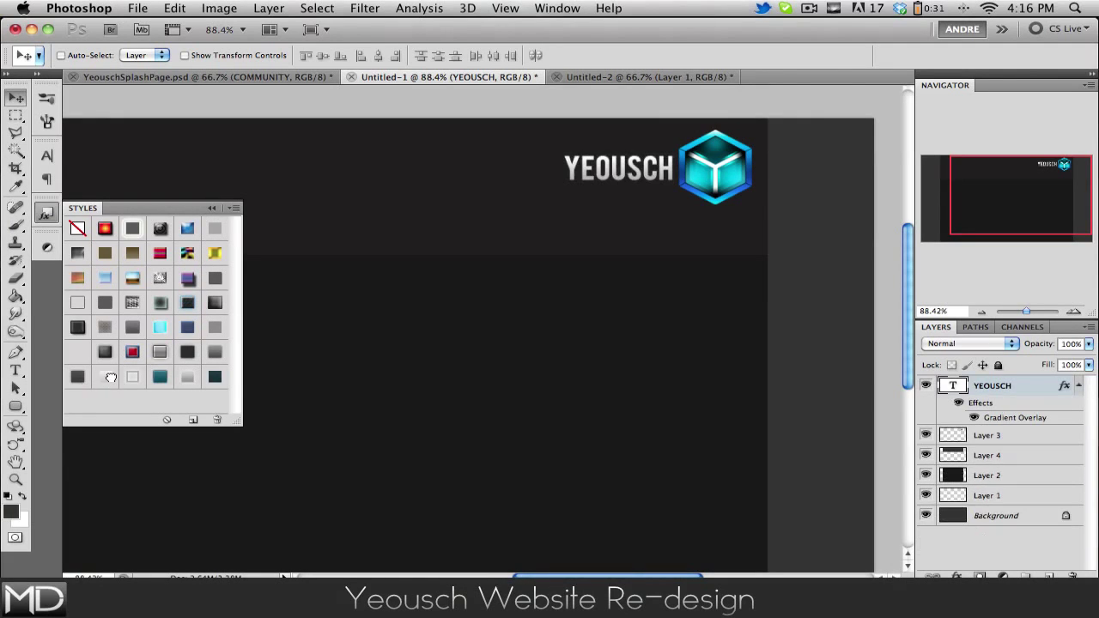
left_click(211, 208)
Paste the layer style copied from the COMMUNITY text onto the YEOUSCH text layer
right_click(1045, 393)
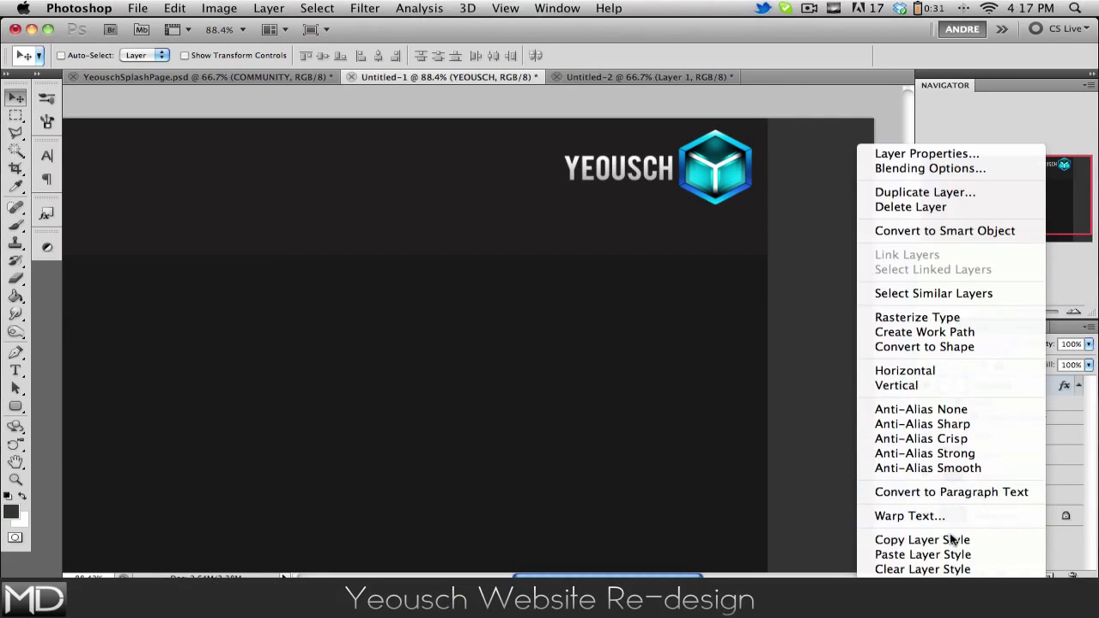
left_click(952, 555)
scroll(546, 359, "up", 3)
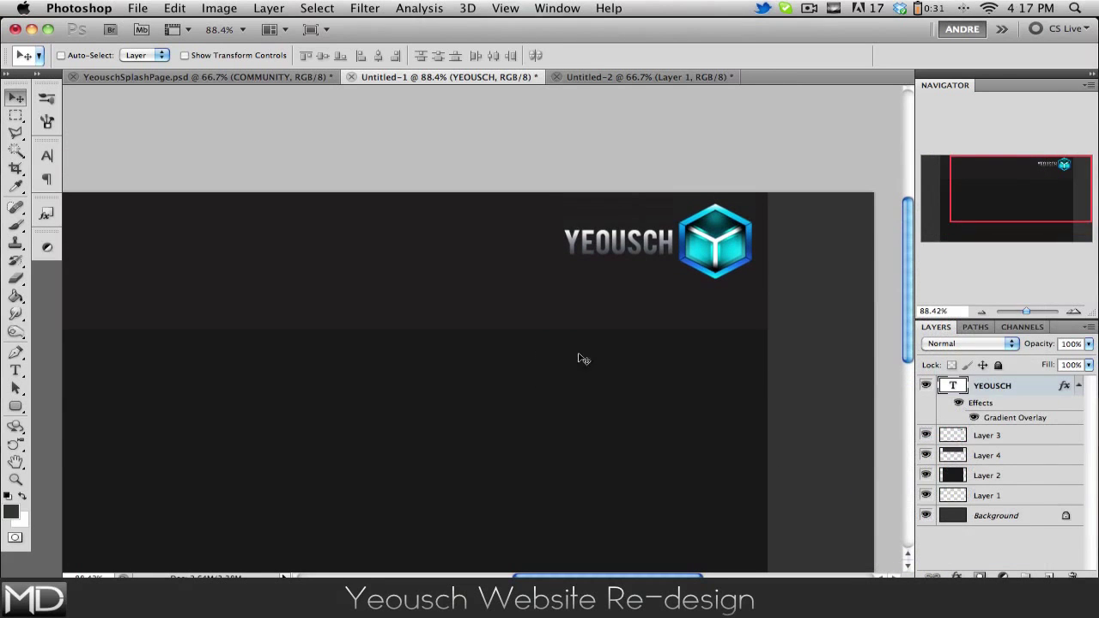
Edit the YEOUSCH layer's Gradient Overlay gradient and set its first colour stop to neutral grey 595959
double_click(1026, 399)
left_click_drag(648, 68, 93, 76)
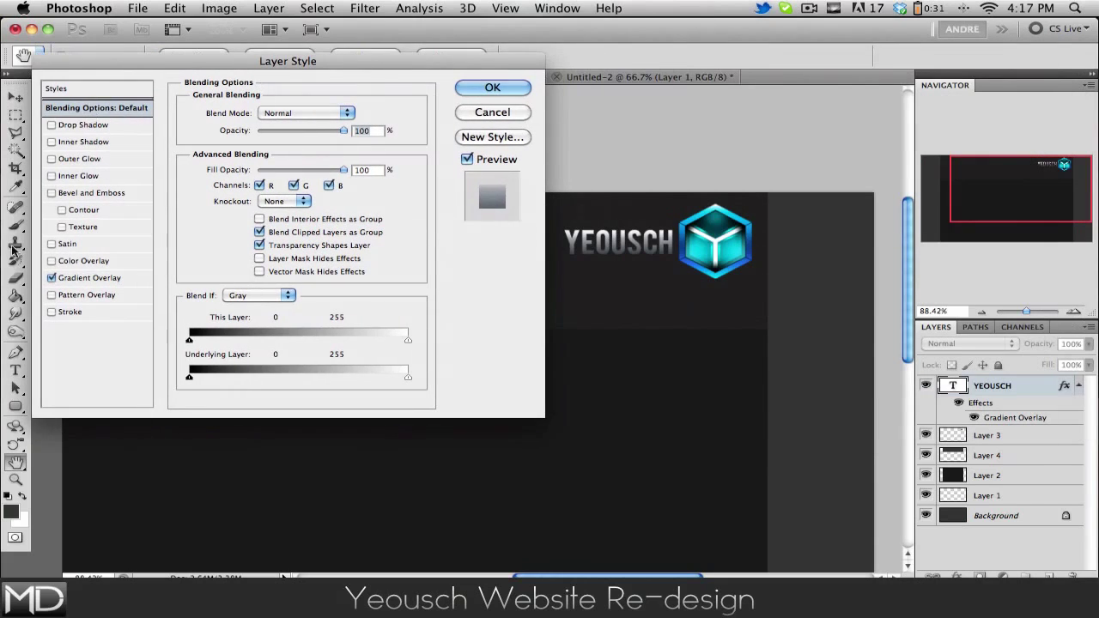
left_click(94, 277)
left_click(275, 151)
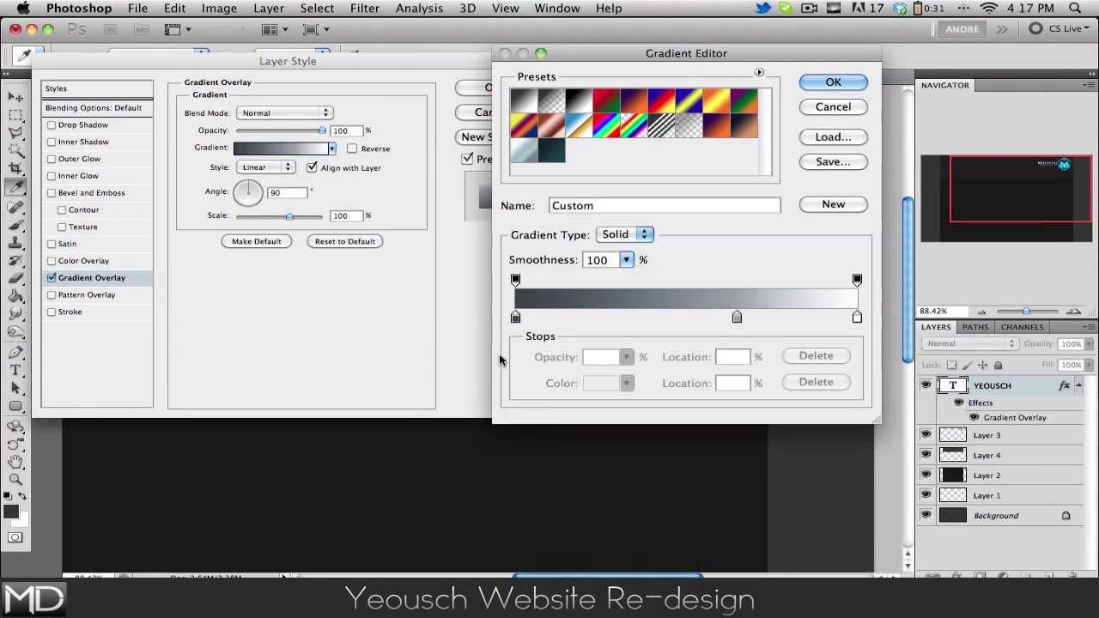
left_click(516, 318)
double_click(516, 318)
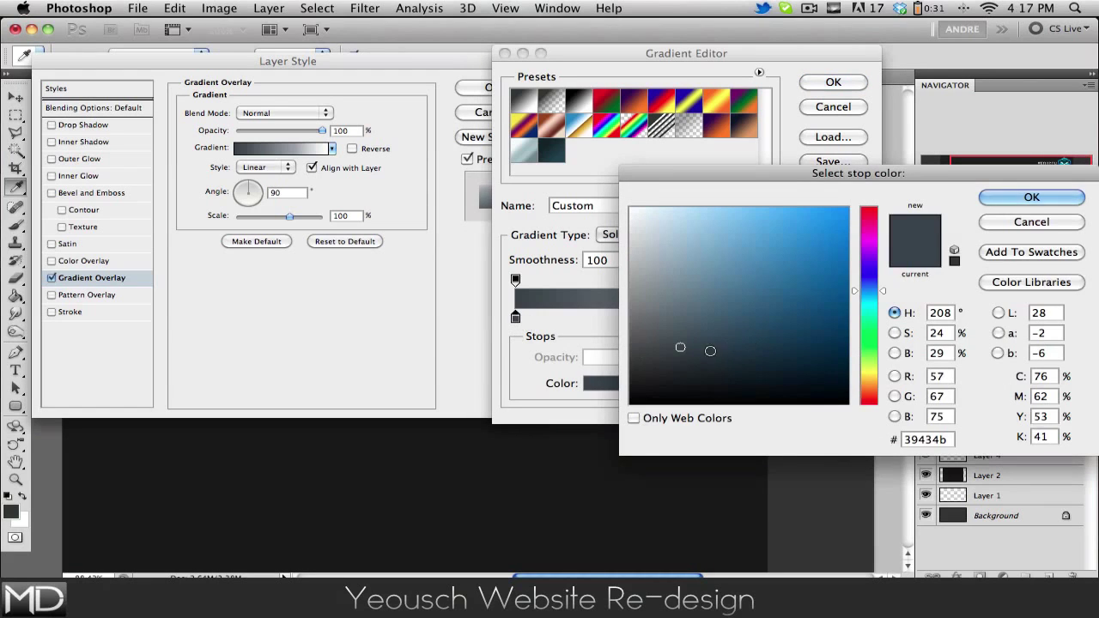
left_click(631, 335)
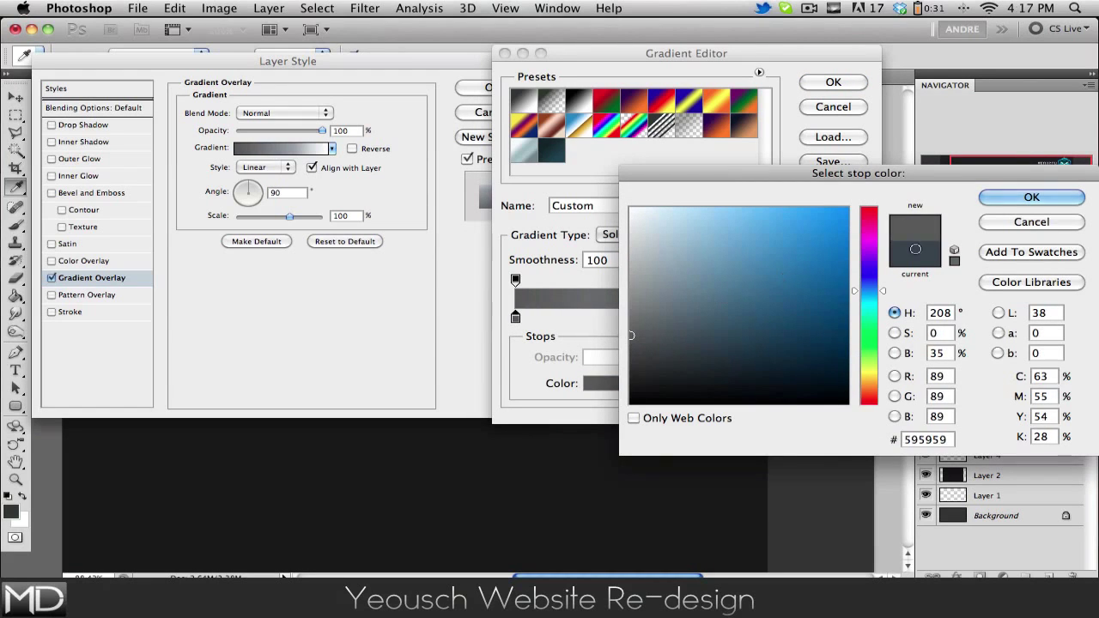
left_click(1027, 199)
Set the gradient's middle colour stop to neutral grey ababab and apply the YEOUSCH layer style
left_click(736, 317)
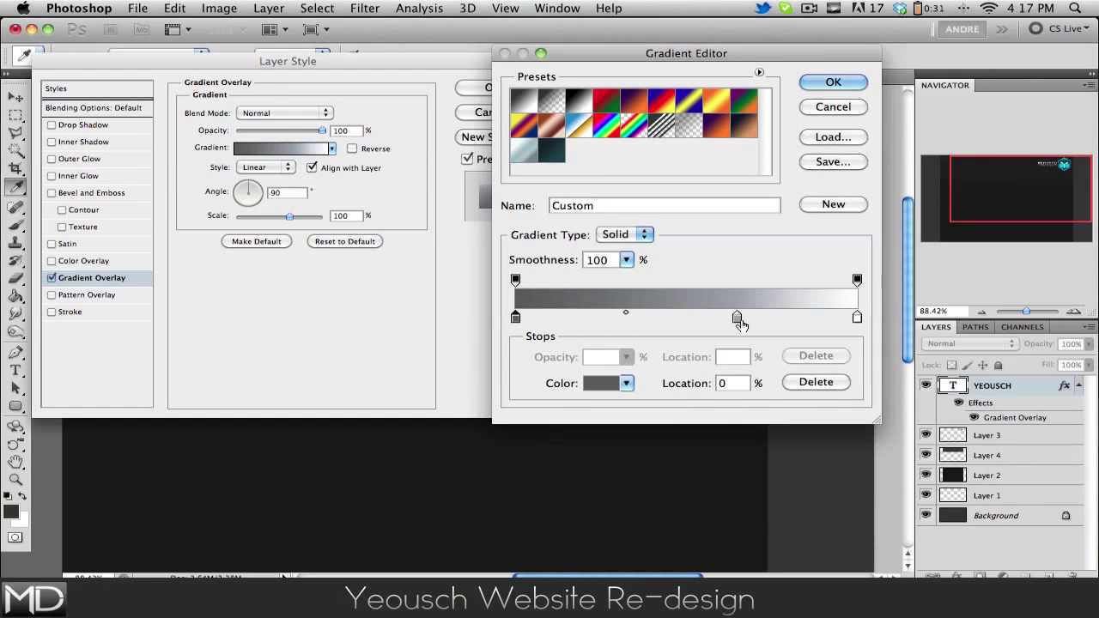
double_click(736, 318)
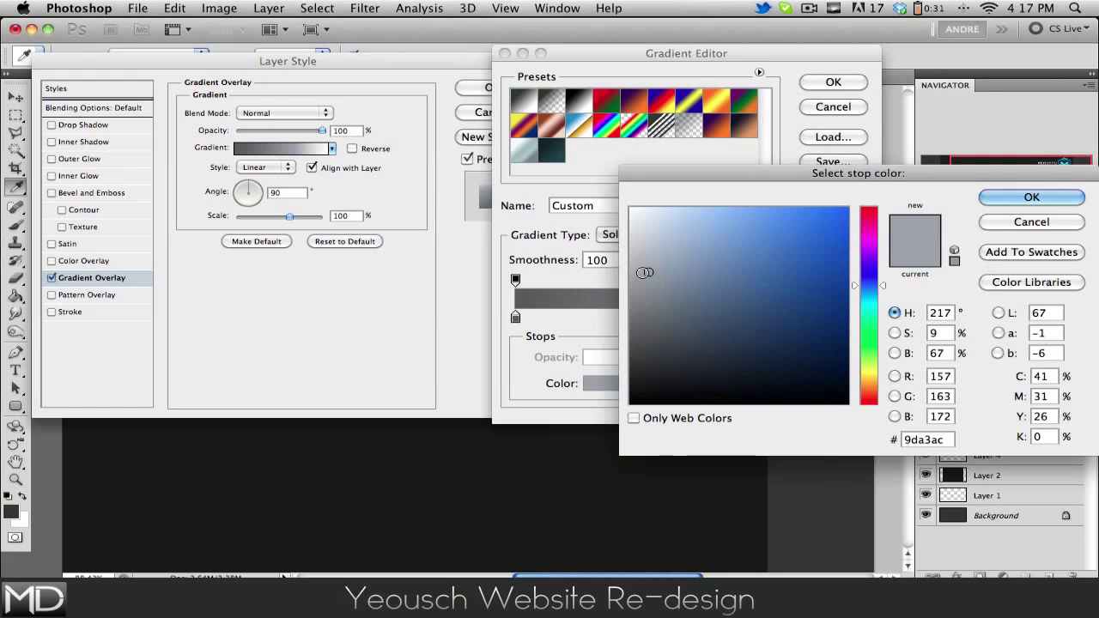
mouse_move(649, 273)
left_mouse_down()
mouse_move(789, 271)
mouse_move(619, 272)
left_mouse_up()
left_click(1031, 197)
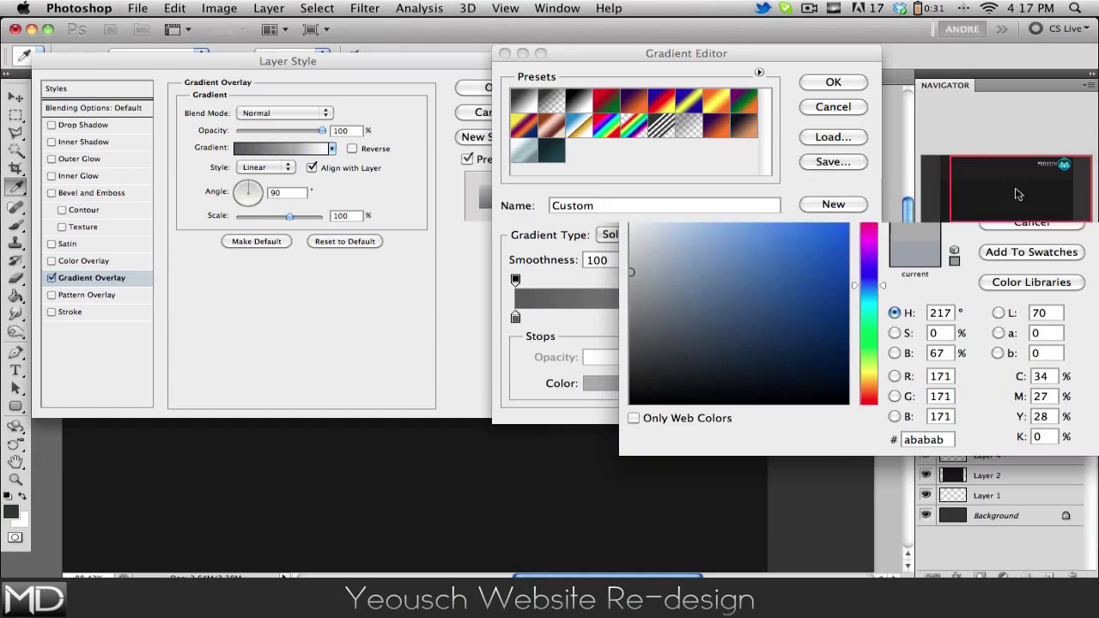
left_click(837, 82)
left_click(488, 87)
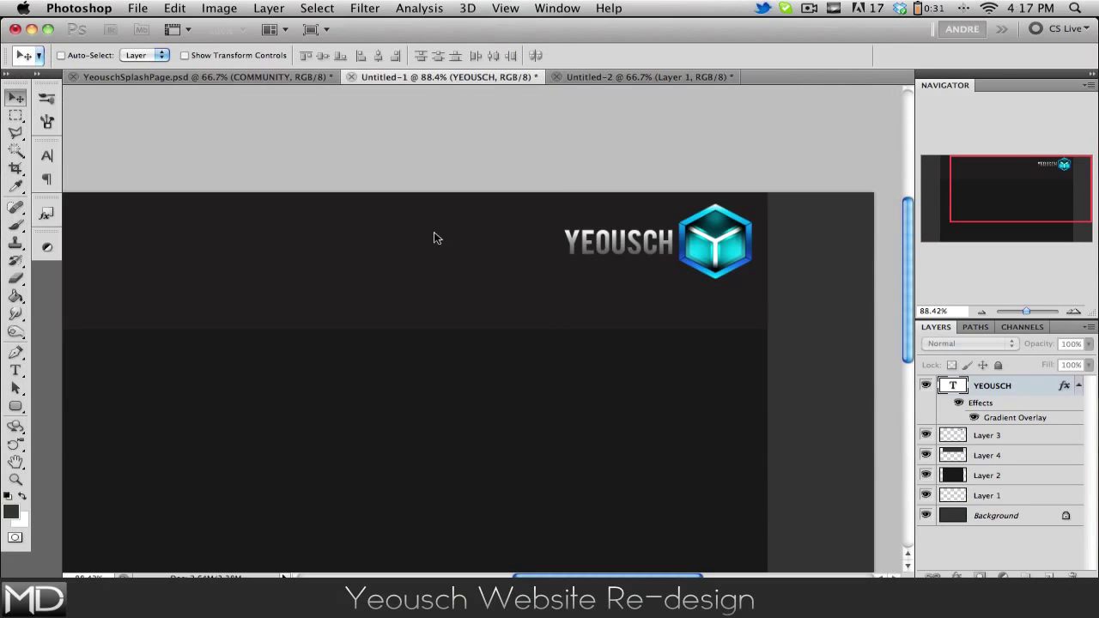
Add a Gradient Overlay to Layer 4, the header bar, with Multiply blend mode and 80% opacity
scroll(744, 159, "up", 3)
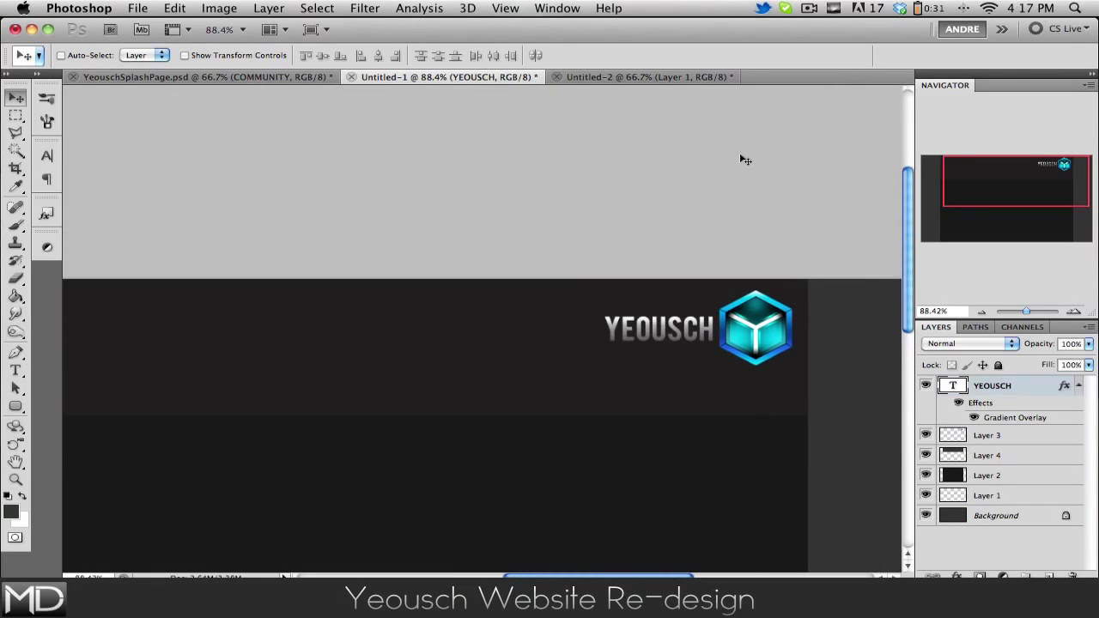
scroll(744, 159, "down", 4)
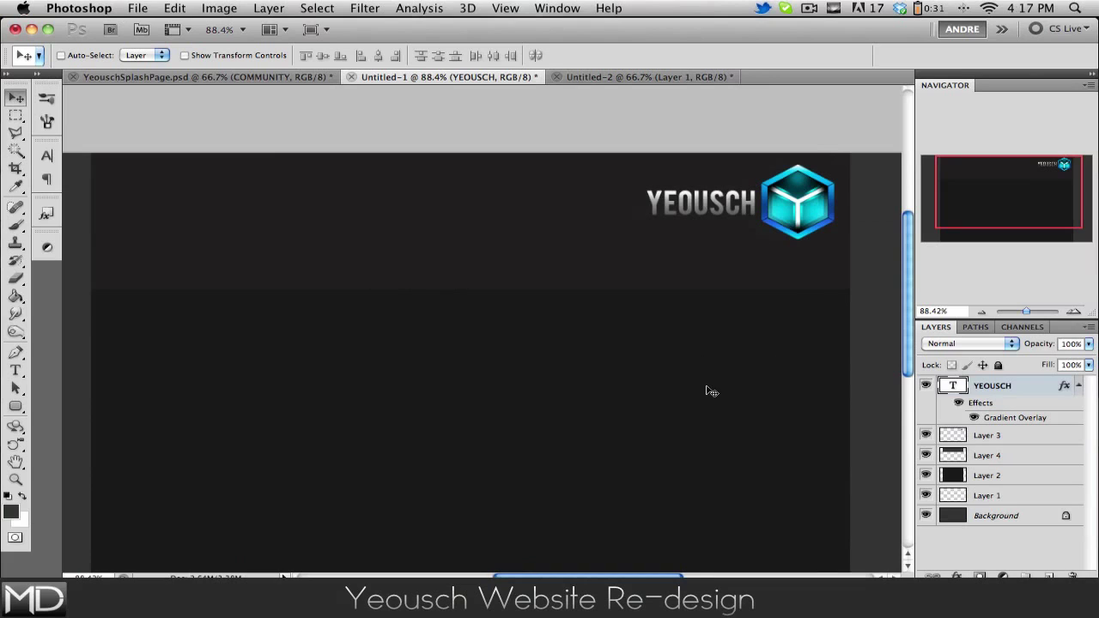
left_click(1046, 457)
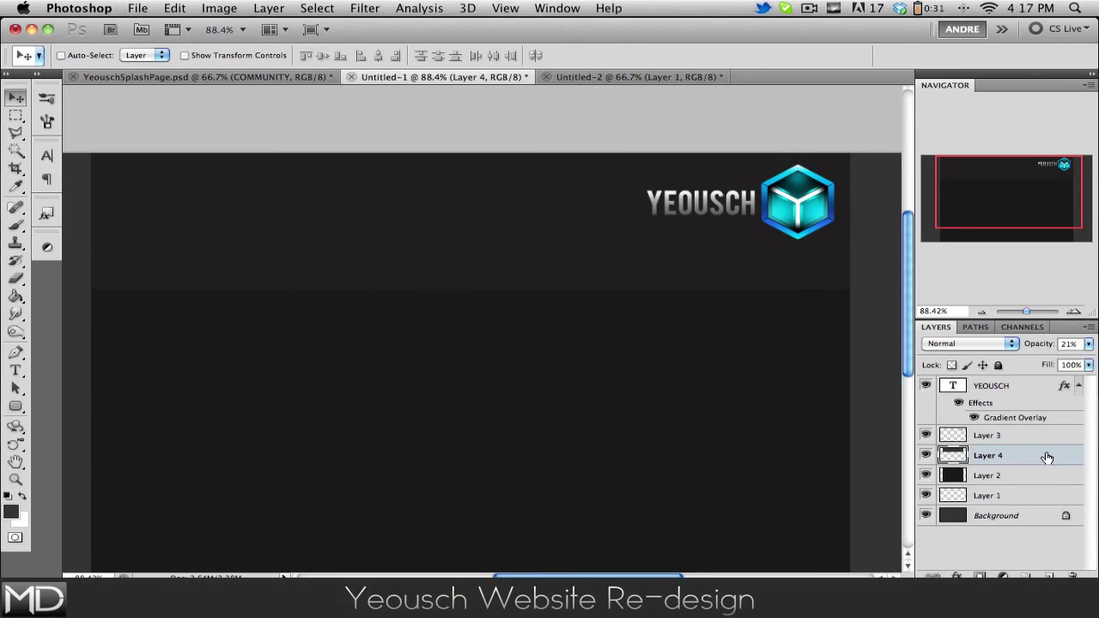
double_click(1046, 456)
left_click(51, 277)
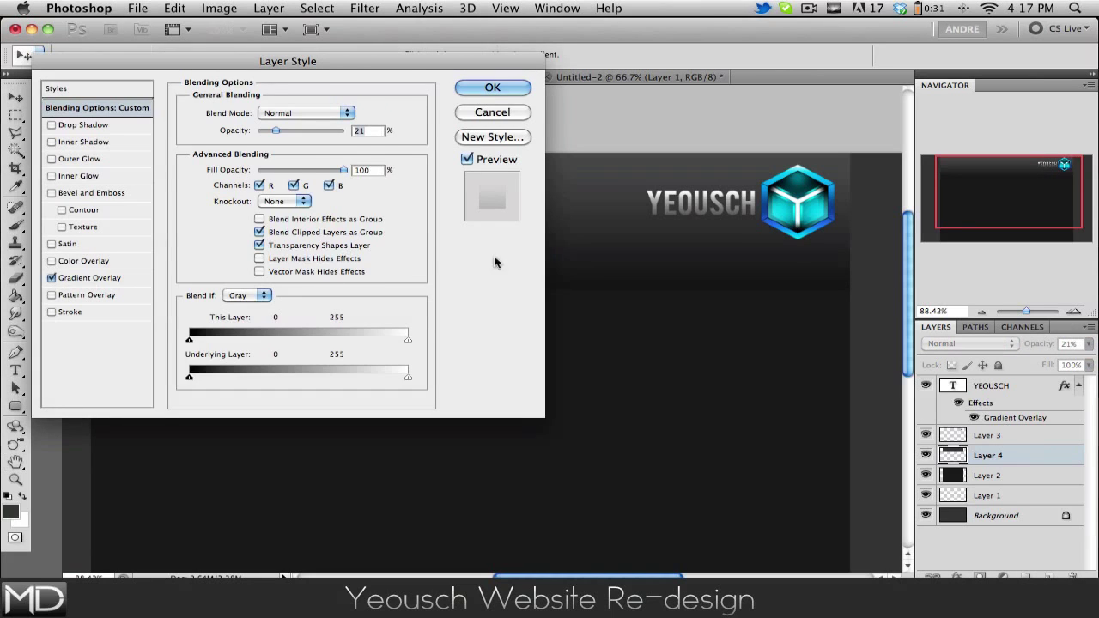
left_click(89, 277)
left_click(266, 112)
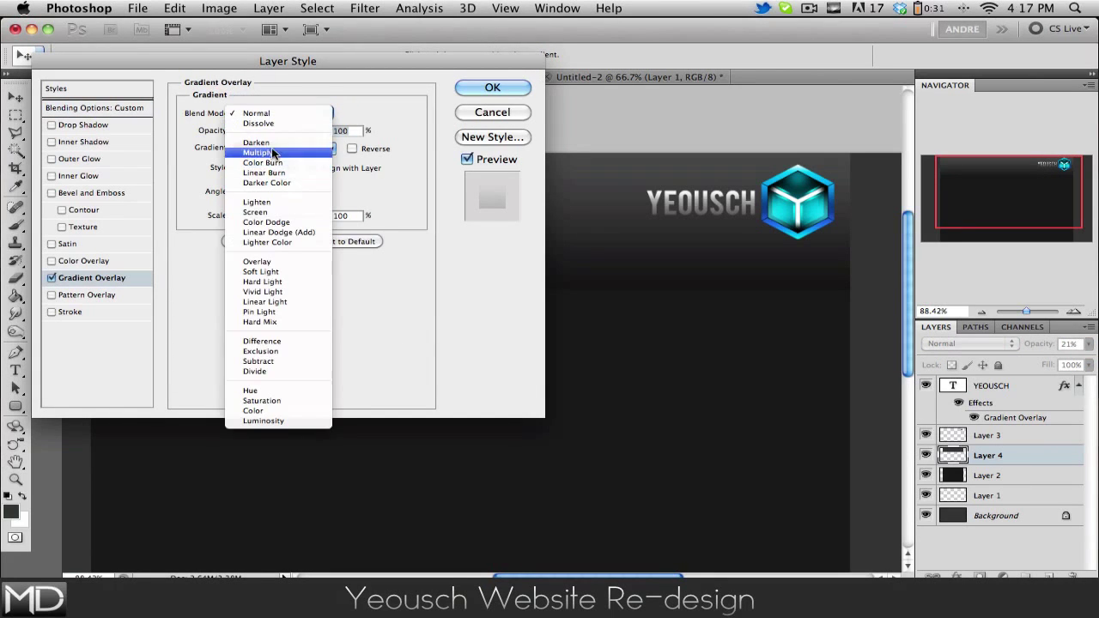
left_click(273, 152)
left_click_drag(364, 68, 562, 194)
left_click(504, 256)
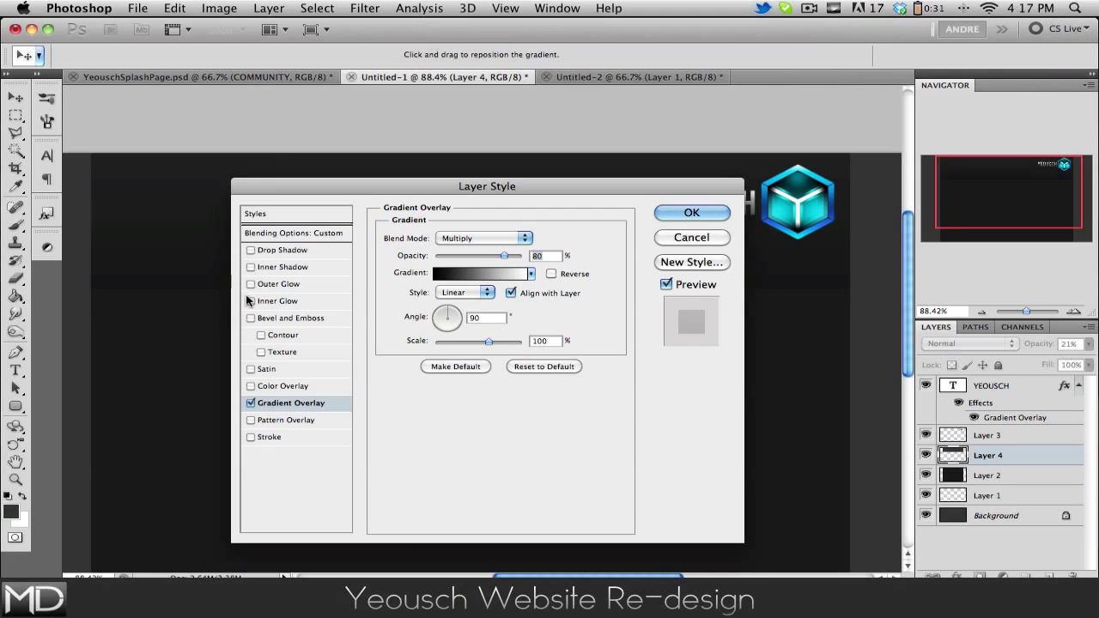
key("Return")
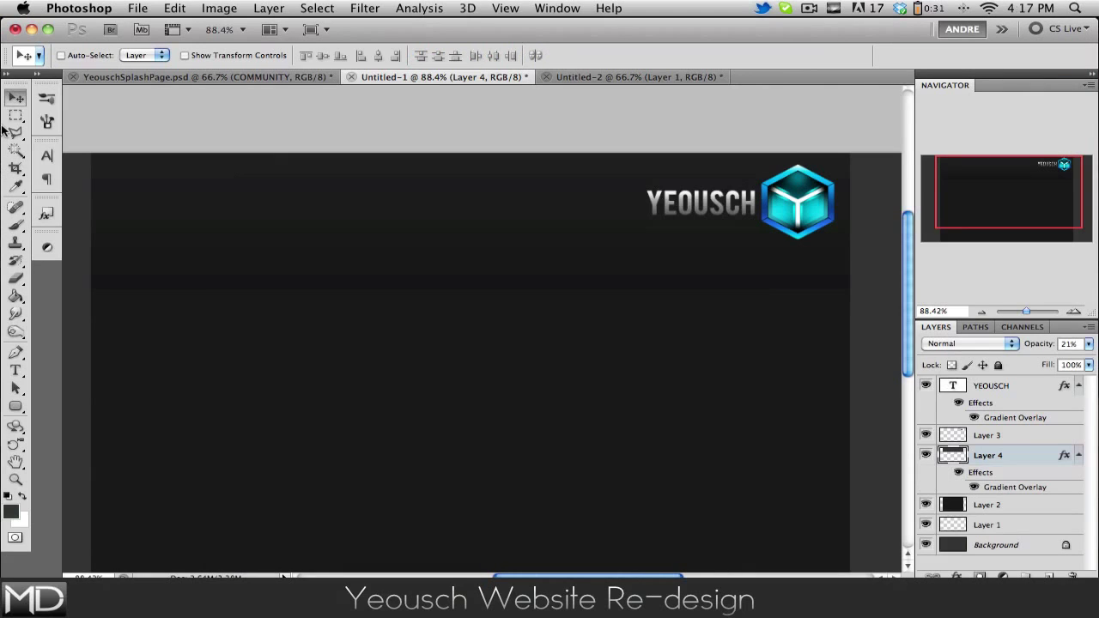
Select a wide rectangle directly below the header bar and set the brush colour to cyan sampled from the logo
left_click(15, 116)
left_click_drag(142, 289, 800, 393)
key("b")
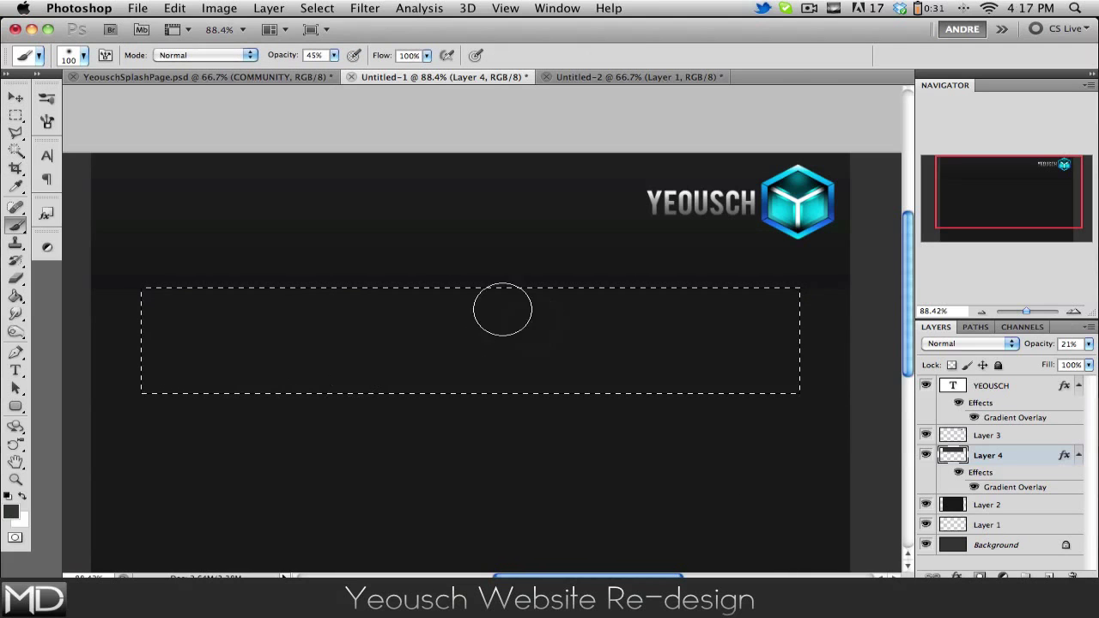
left_click(22, 498)
left_click(11, 510)
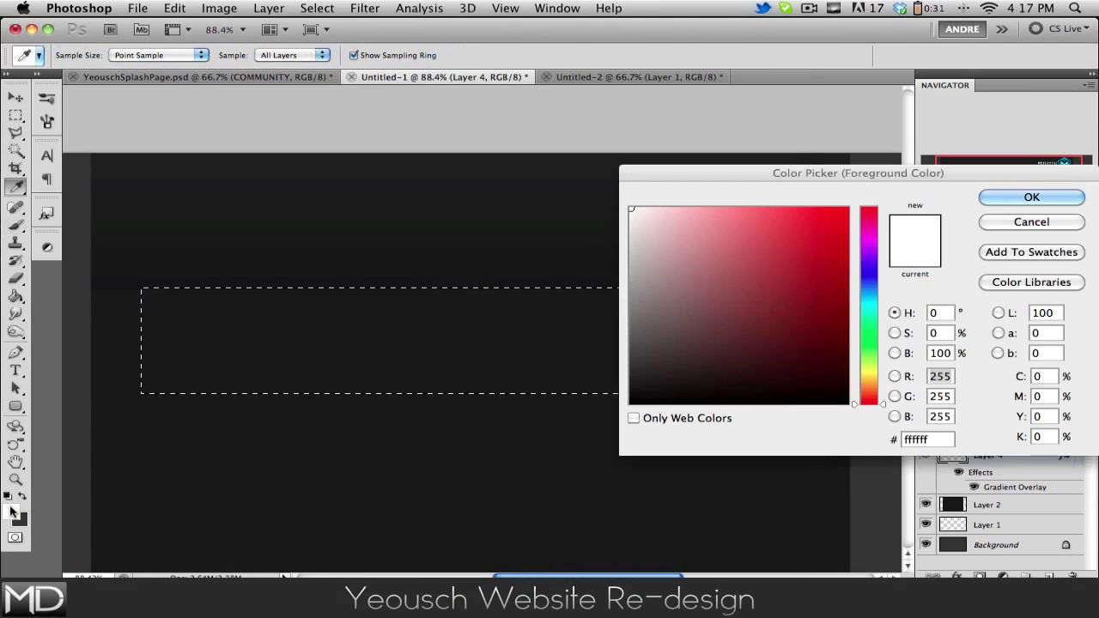
left_click_drag(793, 228, 777, 272)
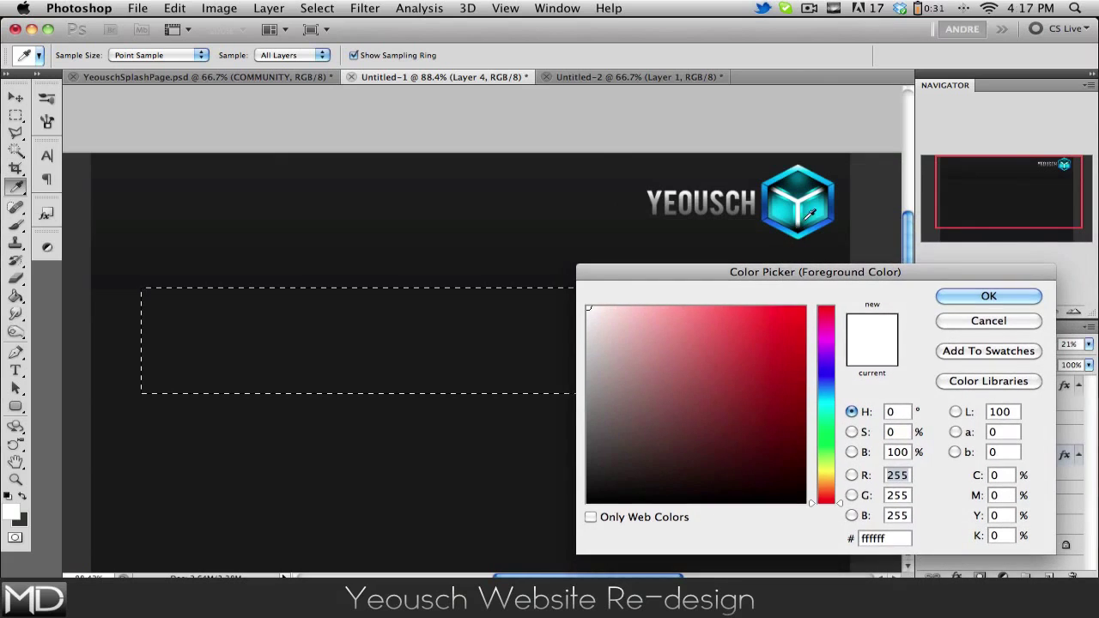
left_click(797, 206)
left_click(989, 299)
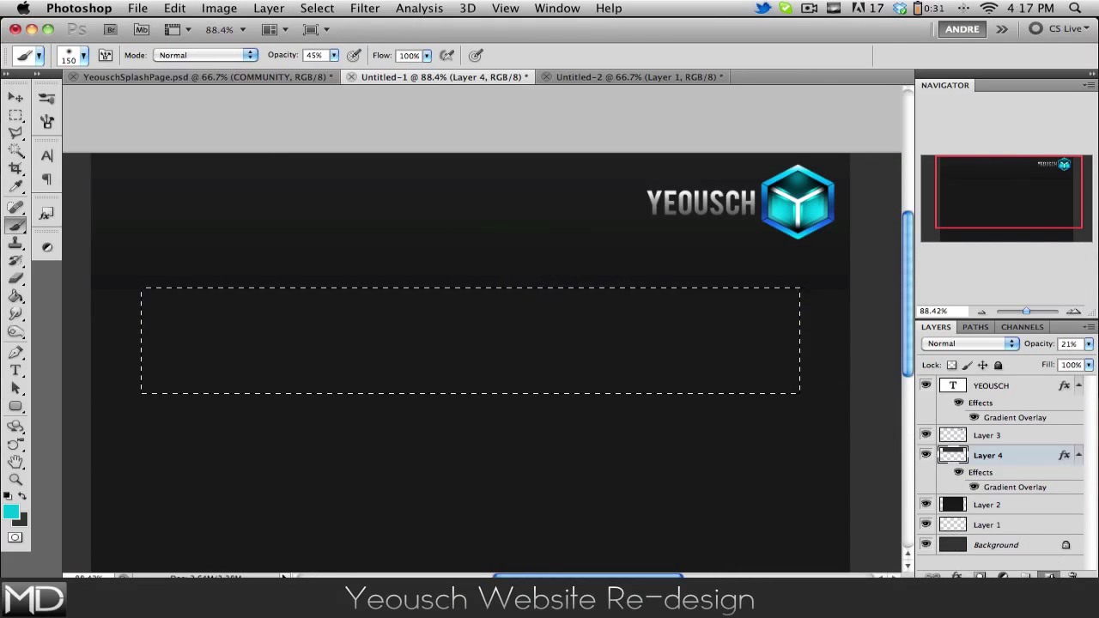
On a new layer, paint a soft cyan glow along the selection's upper edge, thin it with the Eraser, and deselect
left_click(1050, 575)
mouse_move(613, 238)
left_mouse_down()
mouse_move(217, 237)
mouse_move(716, 229)
left_mouse_up()
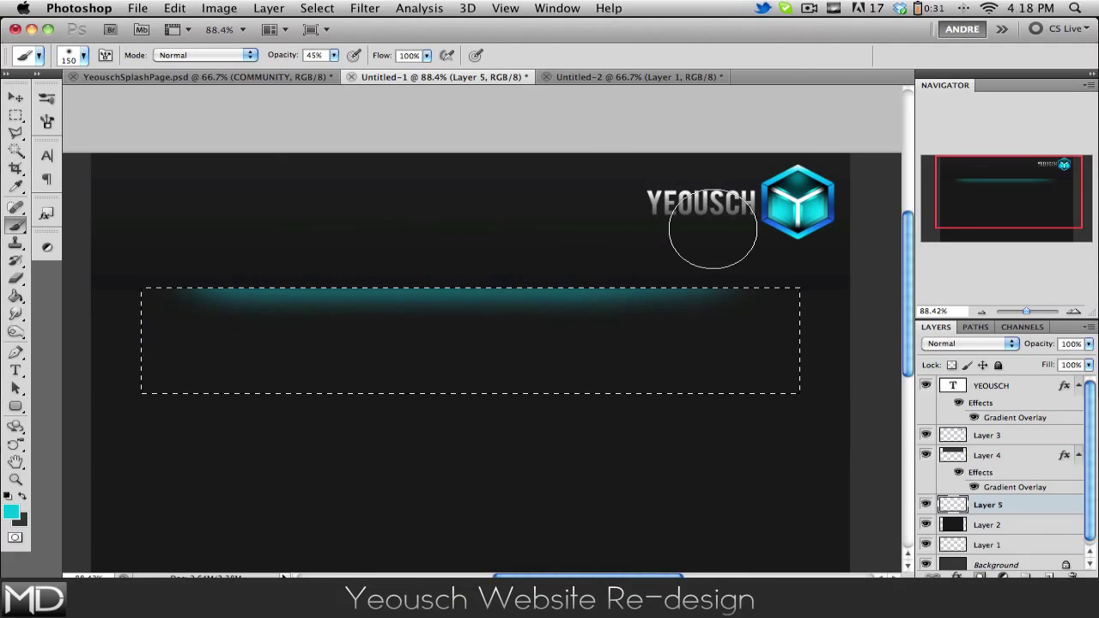
key("e")
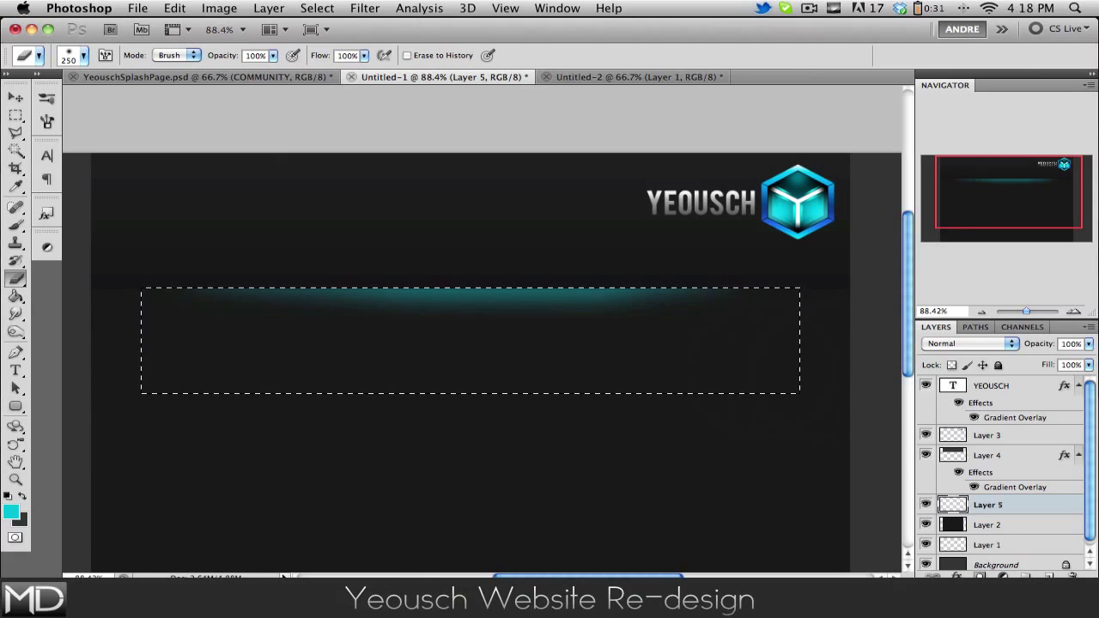
mouse_move(433, 380)
left_mouse_down()
mouse_move(558, 383)
mouse_move(449, 373)
left_mouse_up()
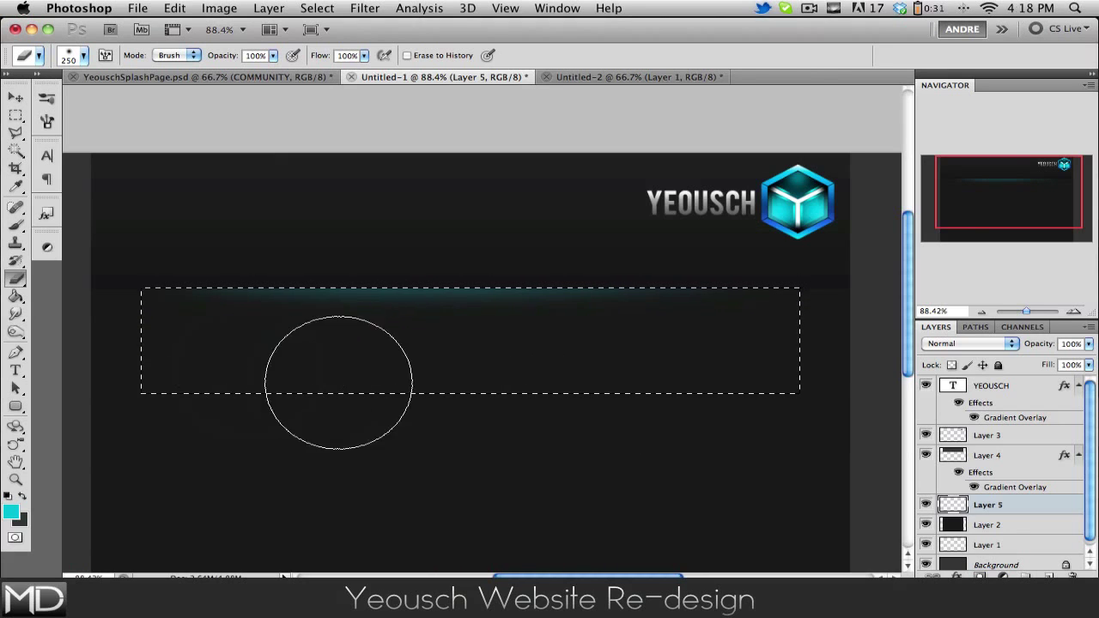
key("super+d")
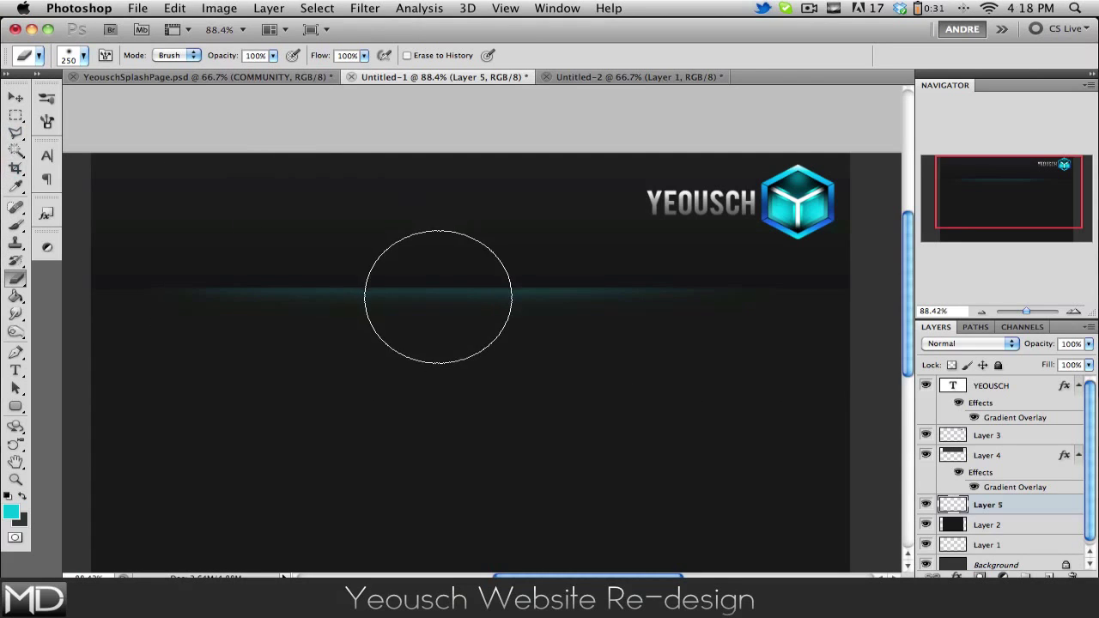
Select a thin strip over the glow line, fade the glow with the Eraser, and deselect
left_click(16, 115)
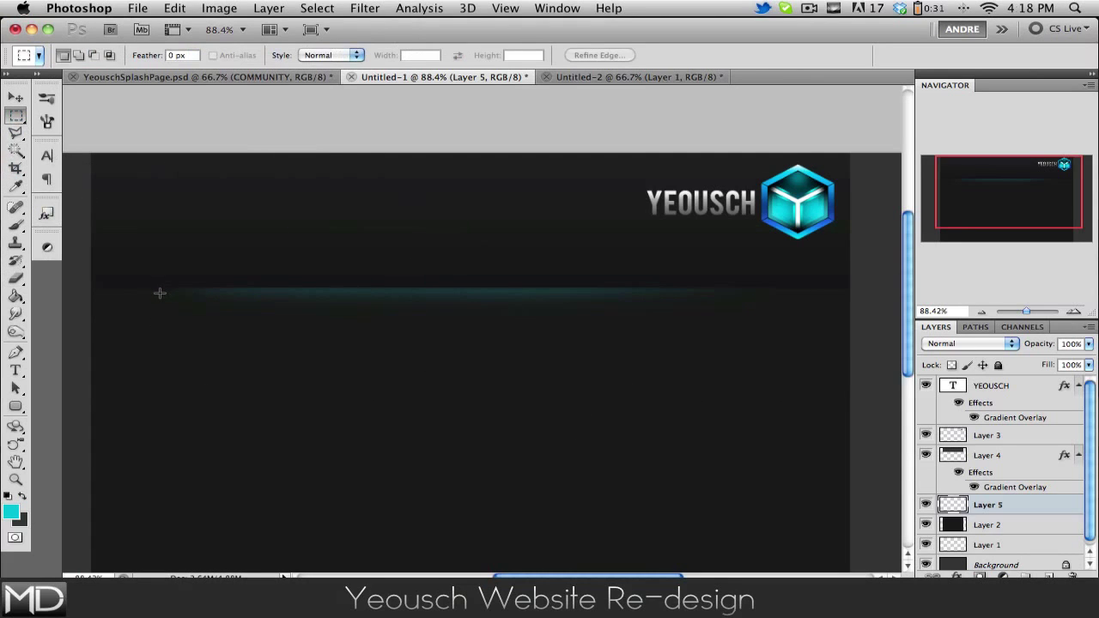
left_click_drag(165, 294, 816, 254)
key("e")
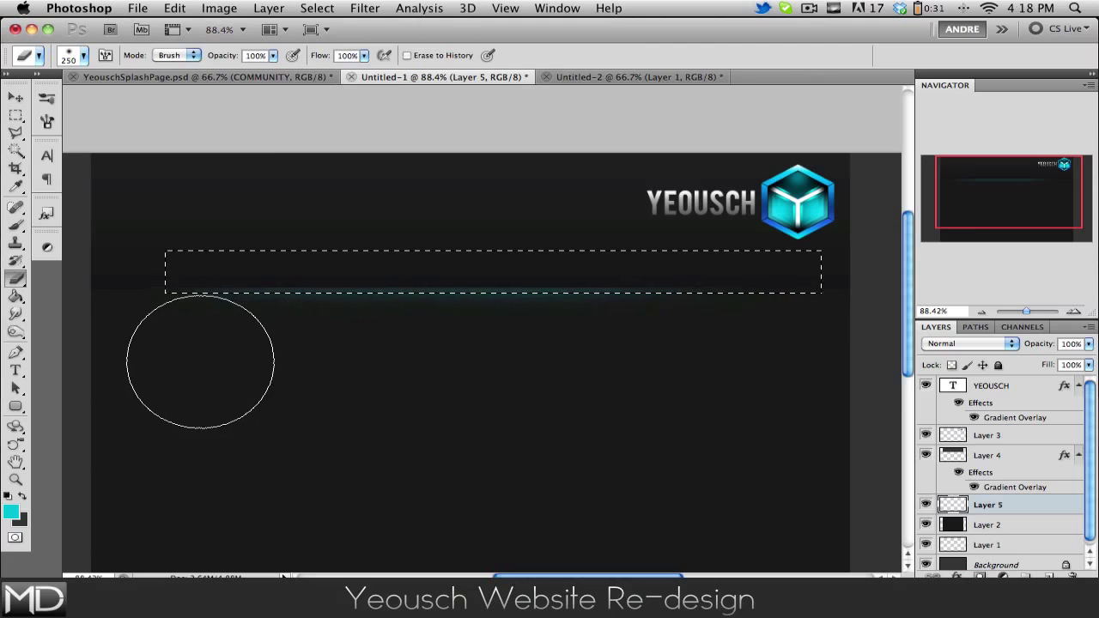
key("ctrl+d")
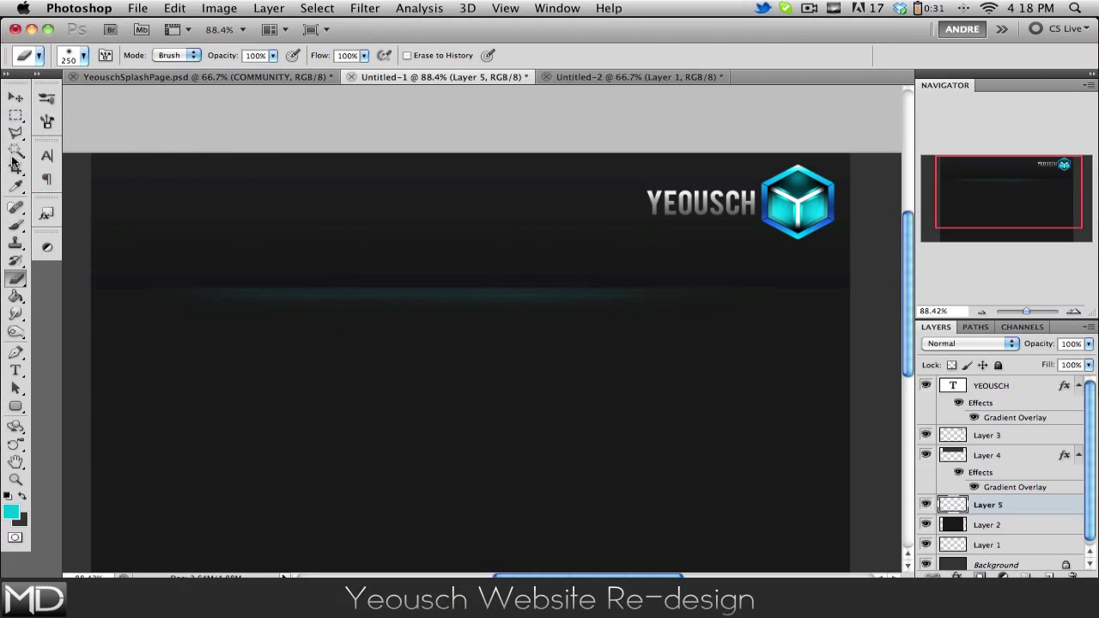
Select the header area down to the glow line and add a new layer above the glow layer for brushing
left_click(16, 115)
left_click_drag(663, 276, 835, 295)
key("b")
left_click(1061, 571)
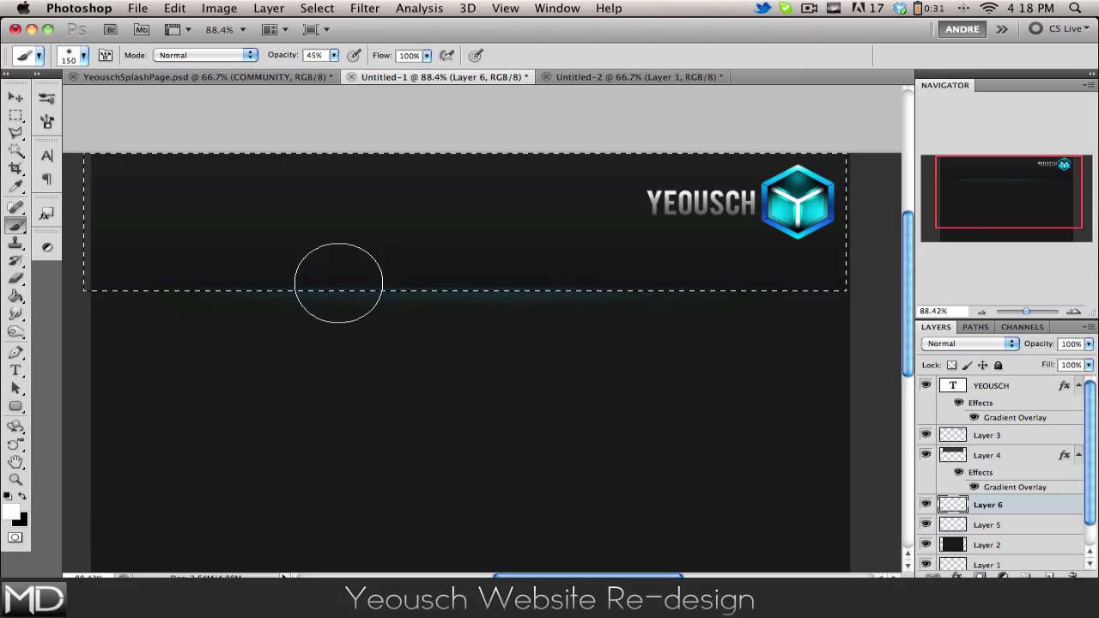
mouse_move(337, 323)
left_mouse_down()
mouse_move(364, 341)
mouse_move(494, 337)
mouse_move(405, 343)
left_mouse_up()
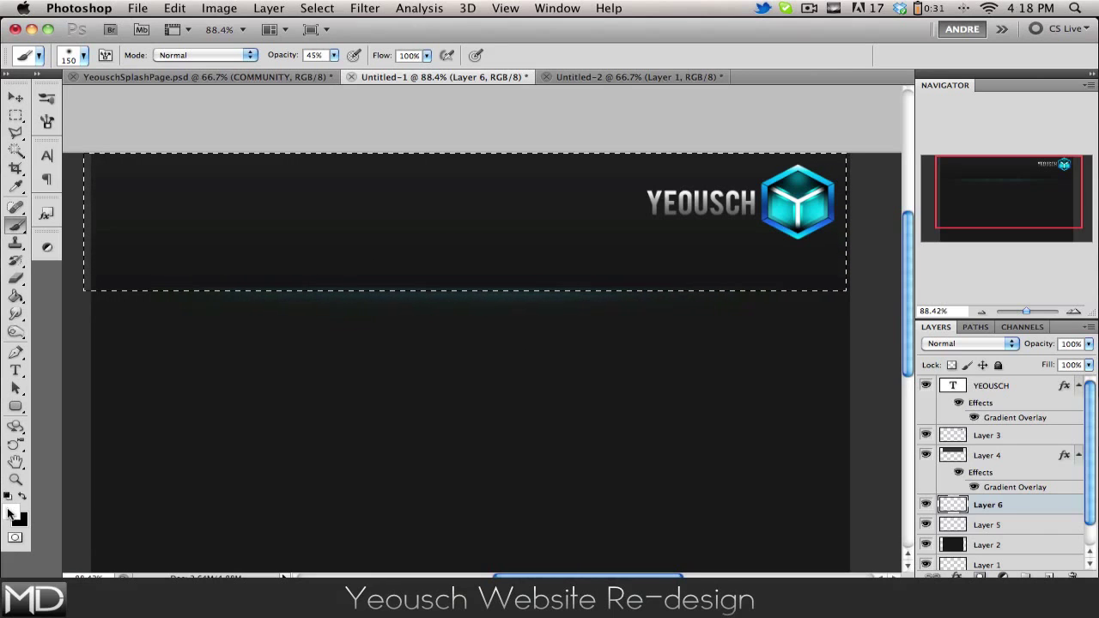
Set the foreground colour to a light cyan, starting from a colour sampled in the logo
left_click(12, 514)
left_click(804, 204)
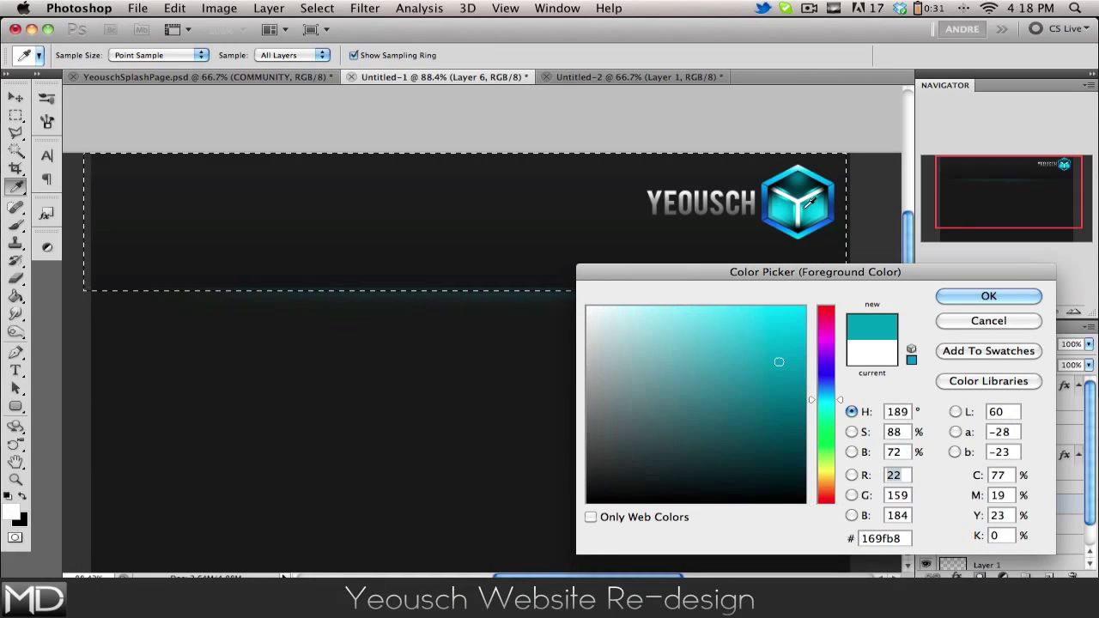
left_click(716, 317)
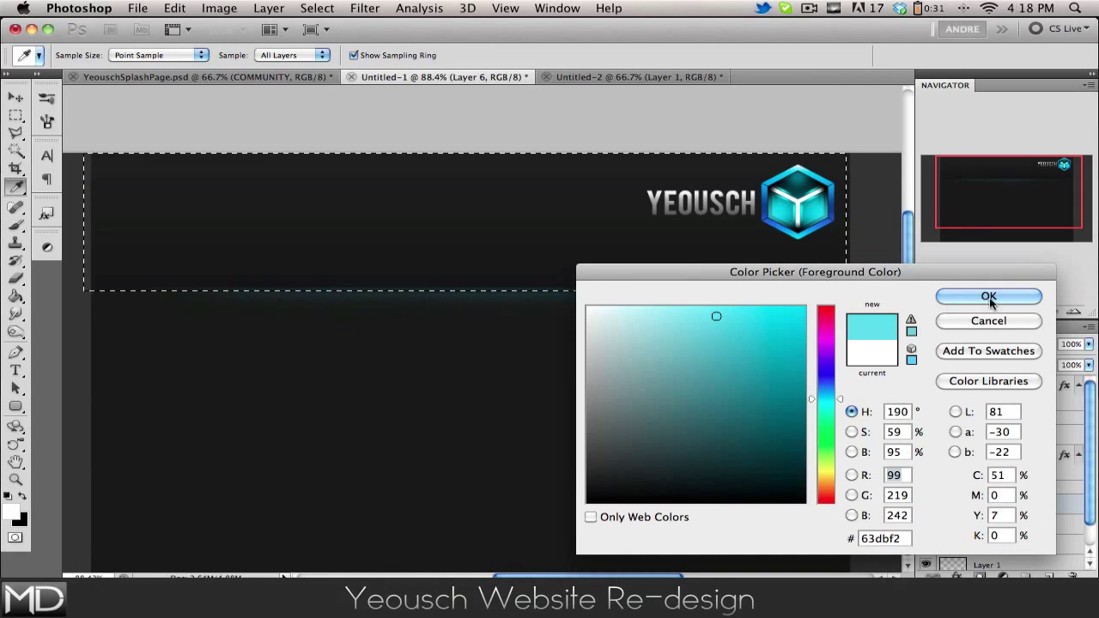
left_click(693, 307)
left_click(988, 297)
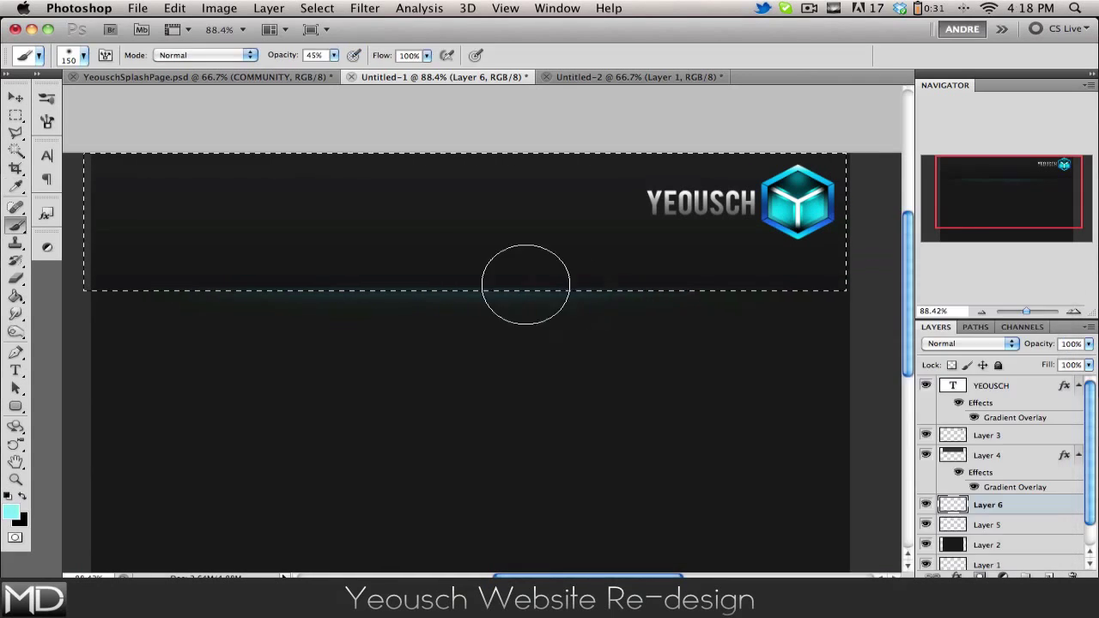
Paint a light cyan glow above the header's lower edge on Layer 6, thin it with the Eraser, and deselect
left_click_drag(349, 330, 592, 336)
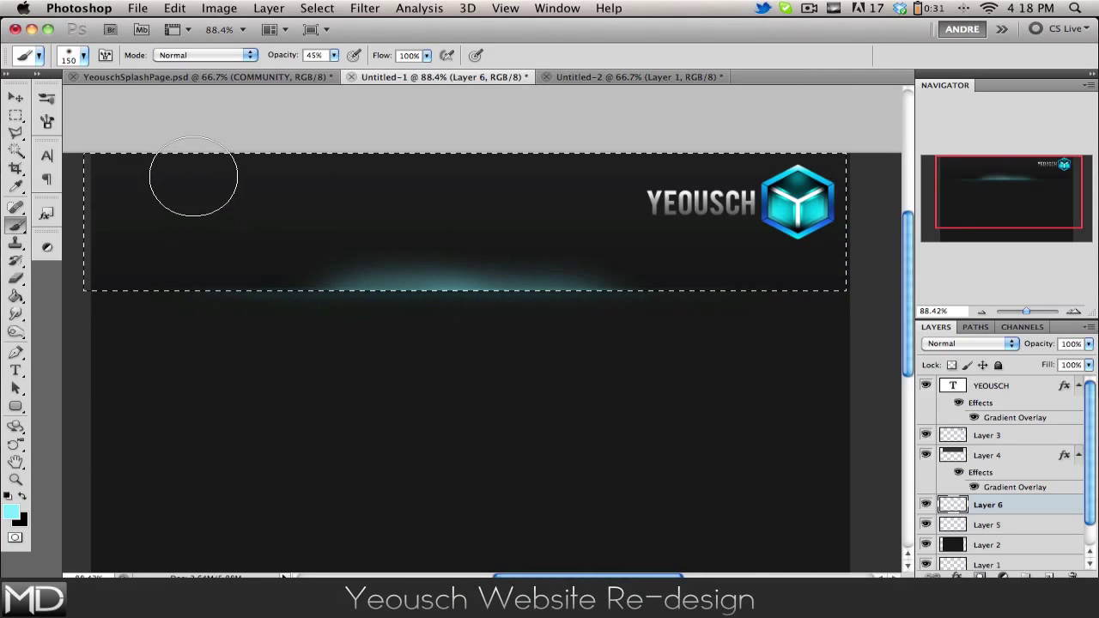
key("super+z")
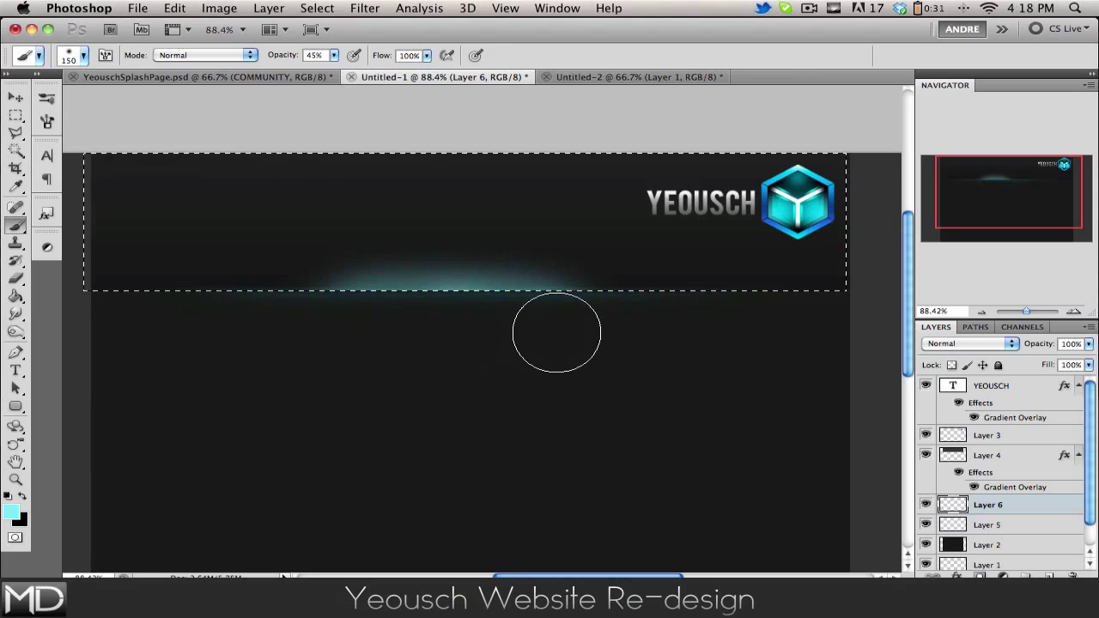
key("e")
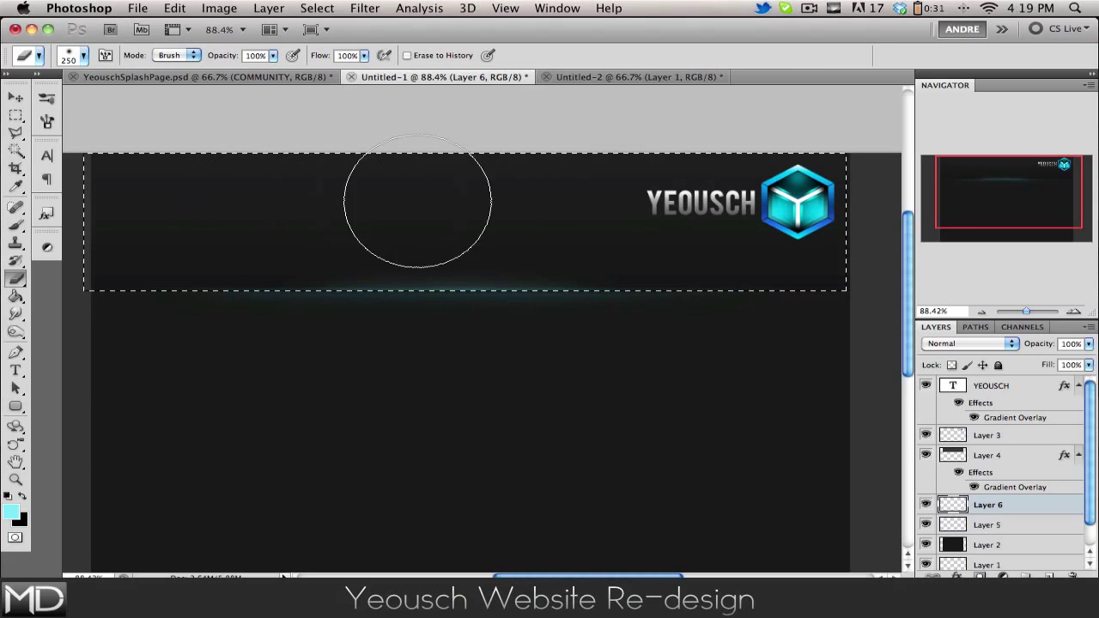
left_click(8, 98)
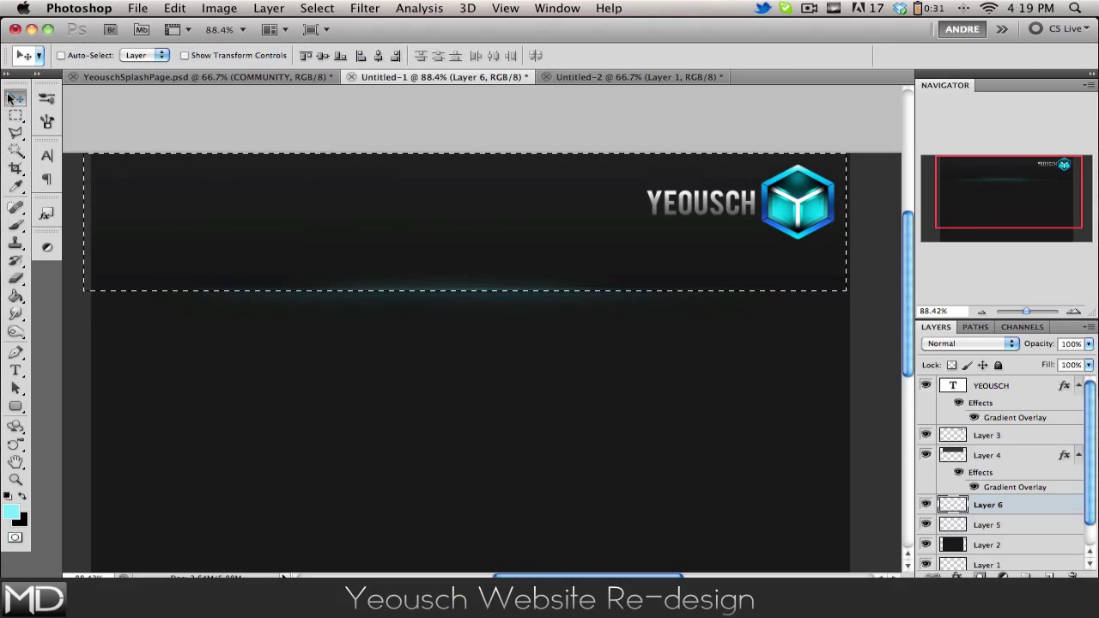
key("super+d")
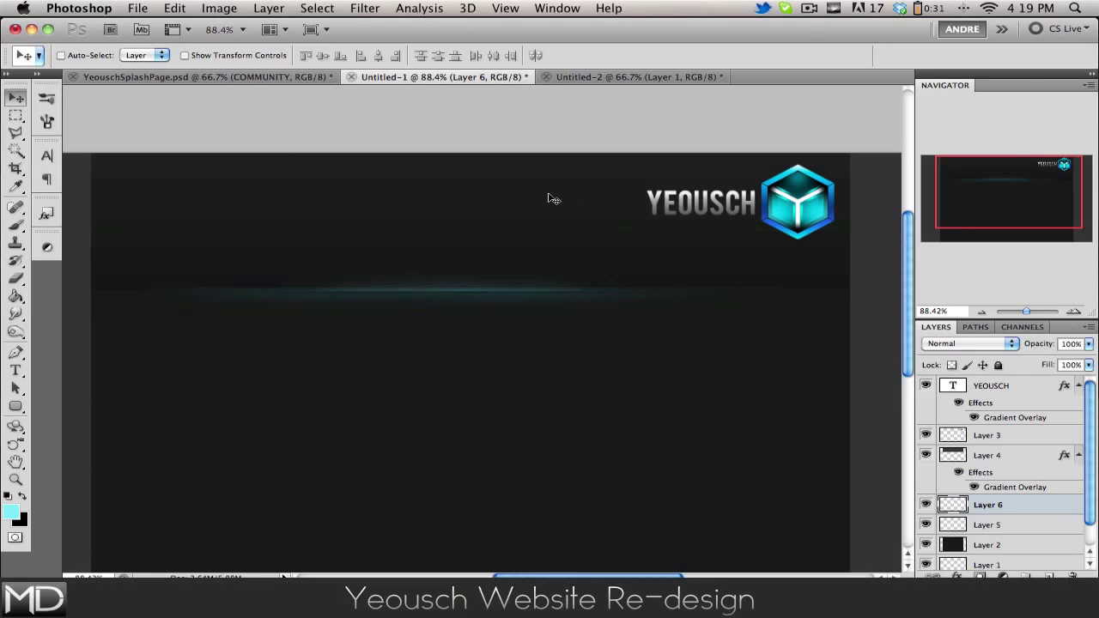
scroll(680, 351, "up", 3)
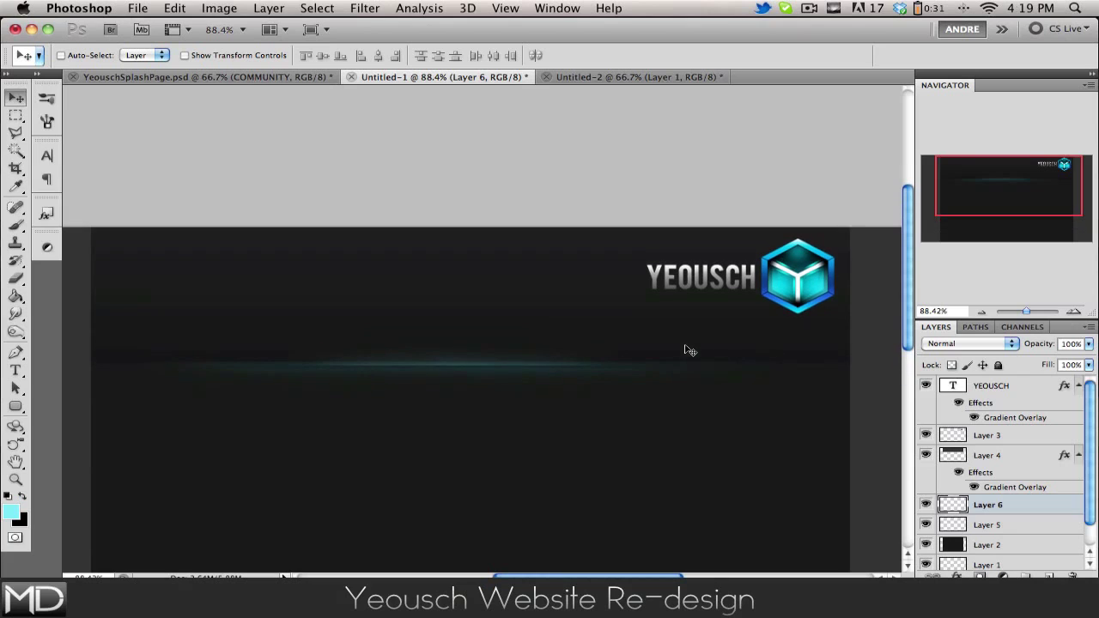
Convert the document's colour depth to 16 Bits/Channel
left_click(215, 8)
mouse_move(218, 31)
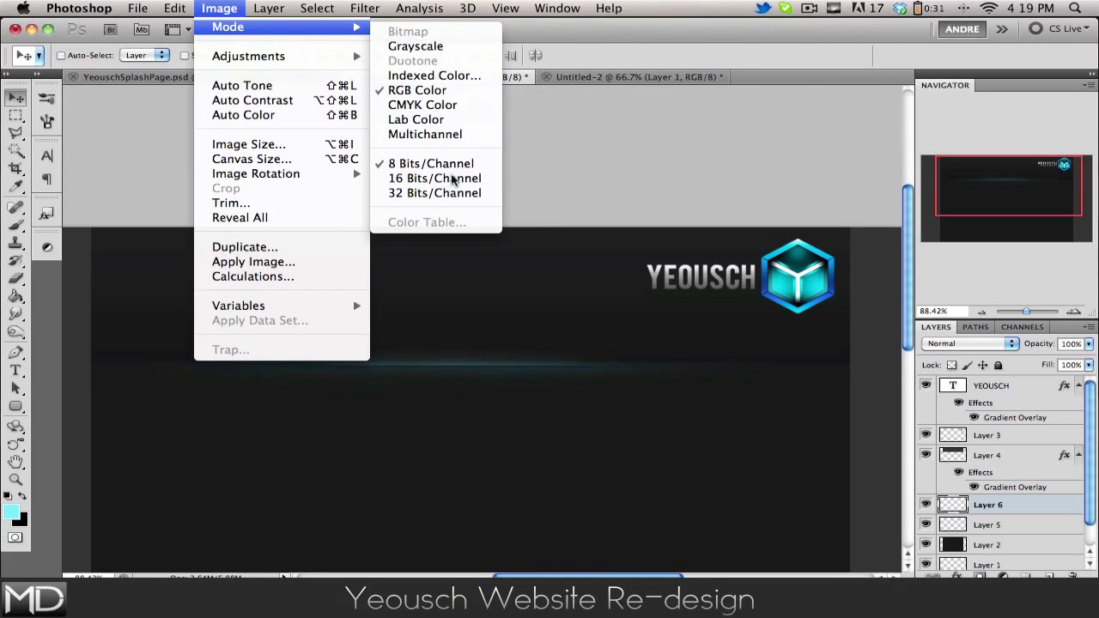
key("Return")
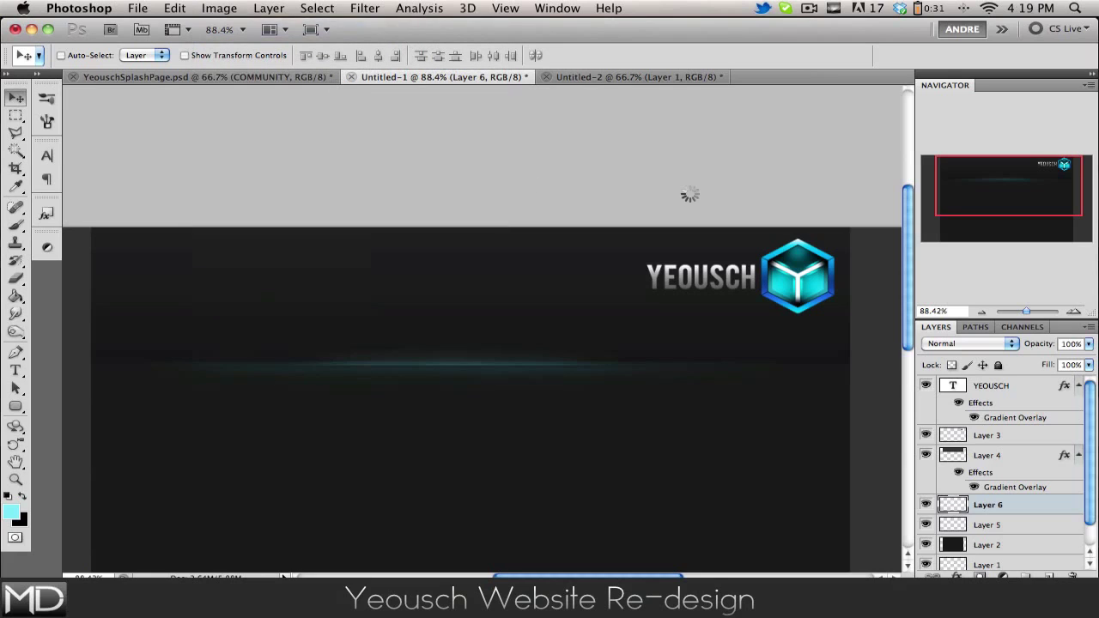
Load the outline of header Layer 4 as a selection and add a new empty layer directly above it
left_click(1035, 459)
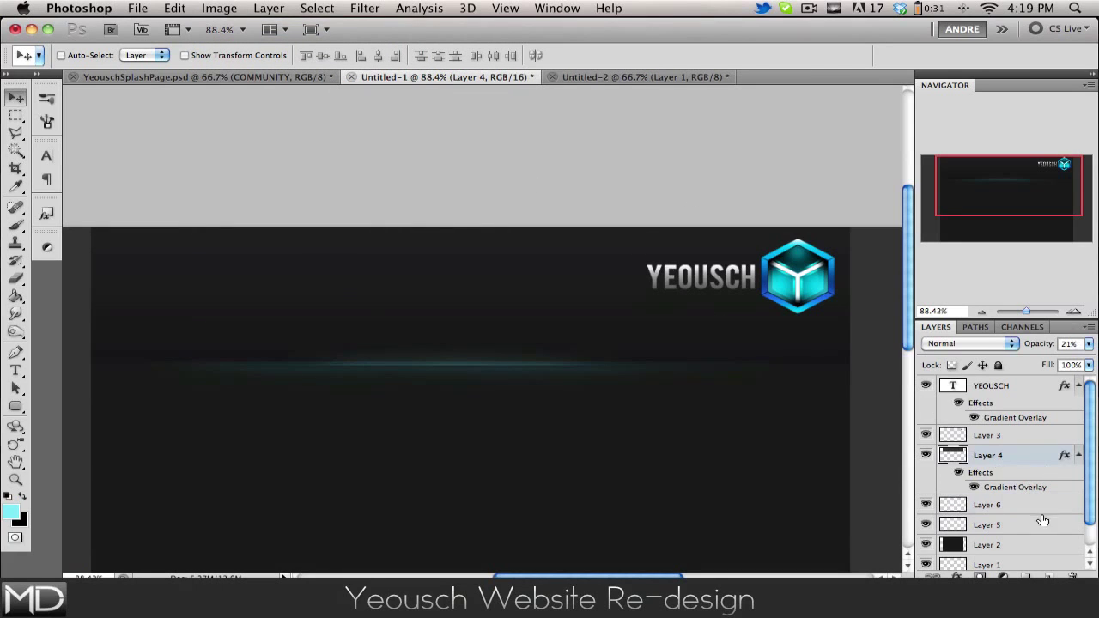
left_click(1031, 445, "alt")
key("super+z")
left_click(953, 456, "super")
key("super+j")
right_click(1026, 474)
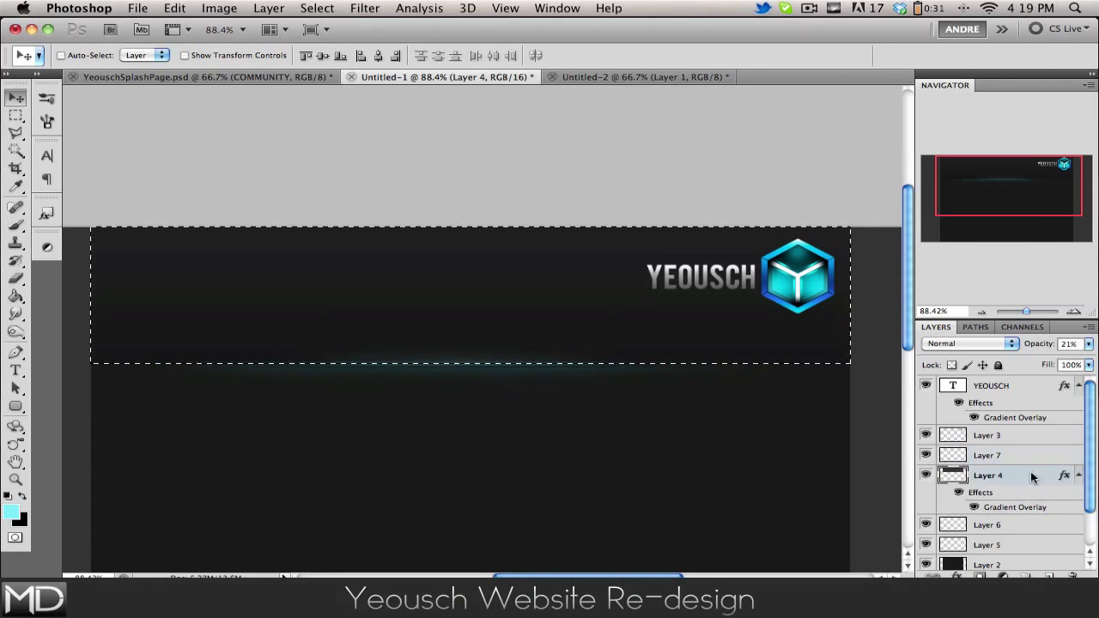
left_click(925, 487)
left_click(988, 455)
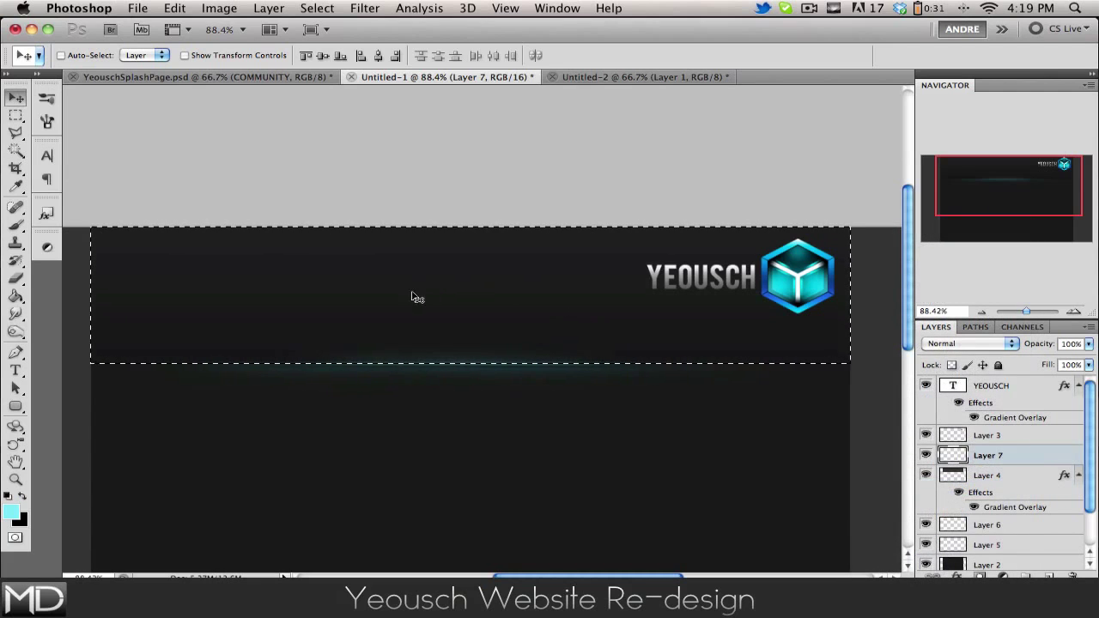
right_click(1037, 455)
left_click(960, 503)
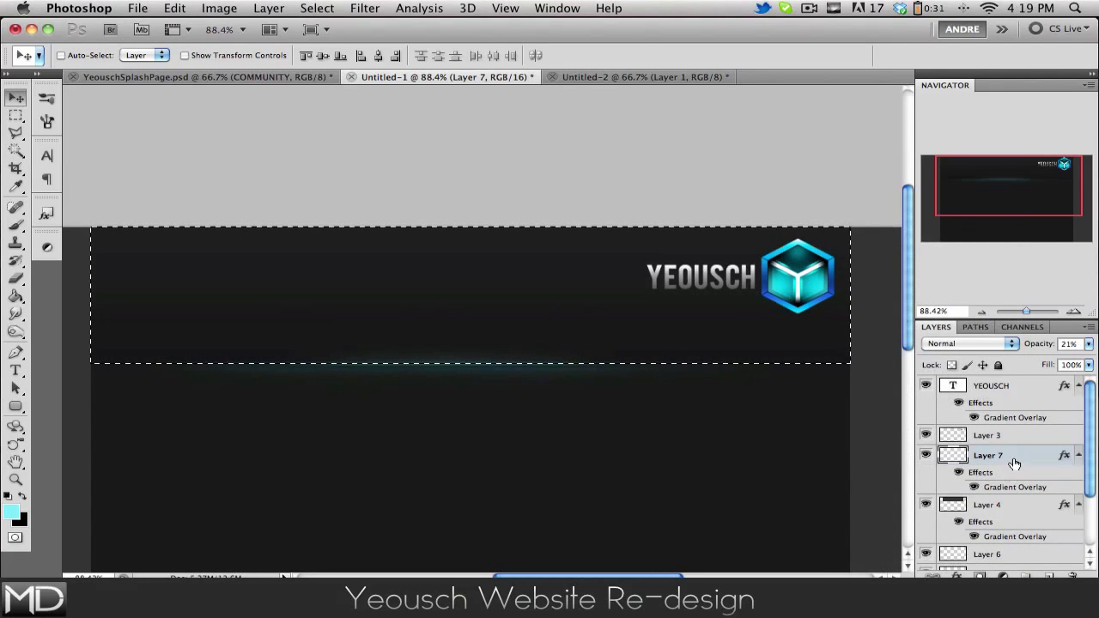
key("ctrl+z")
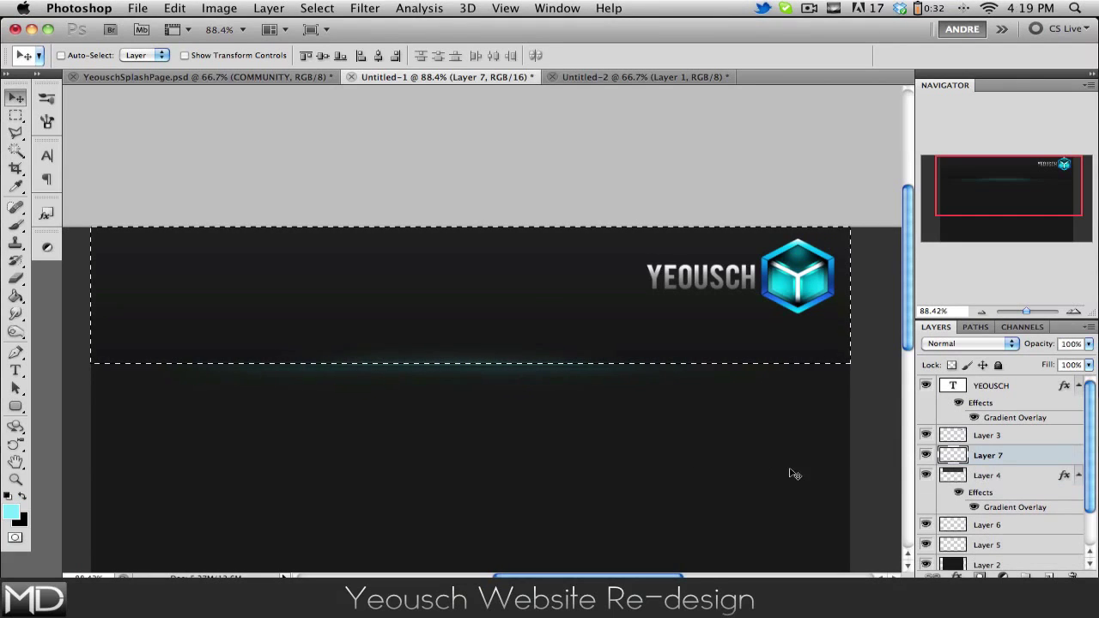
left_click(1031, 478)
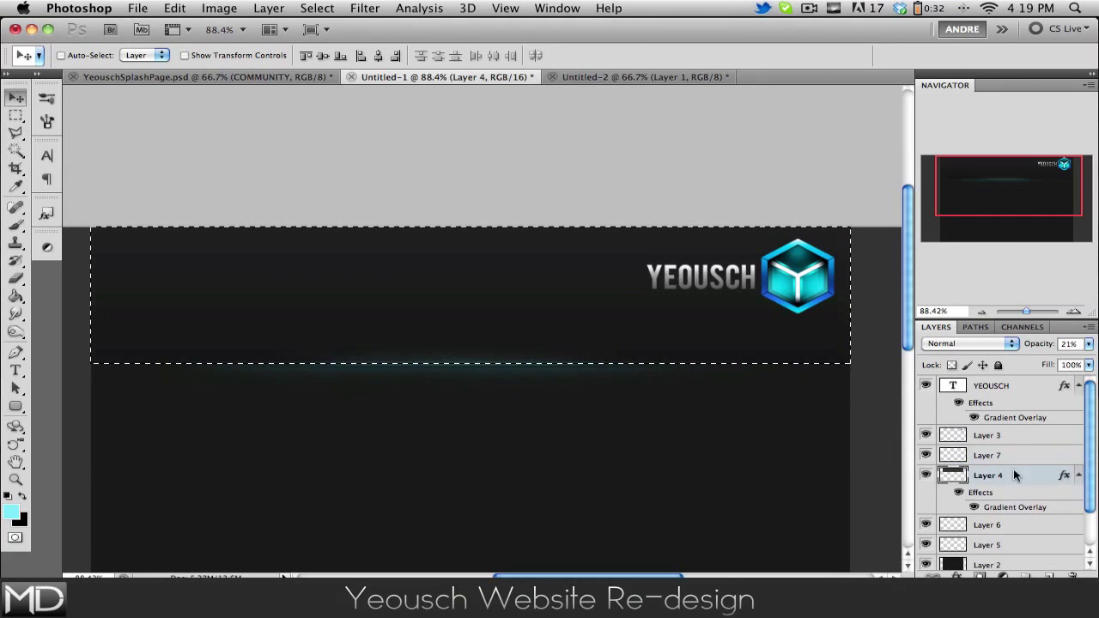
right_click(1029, 478)
left_click(1030, 492)
key("ctrl+d")
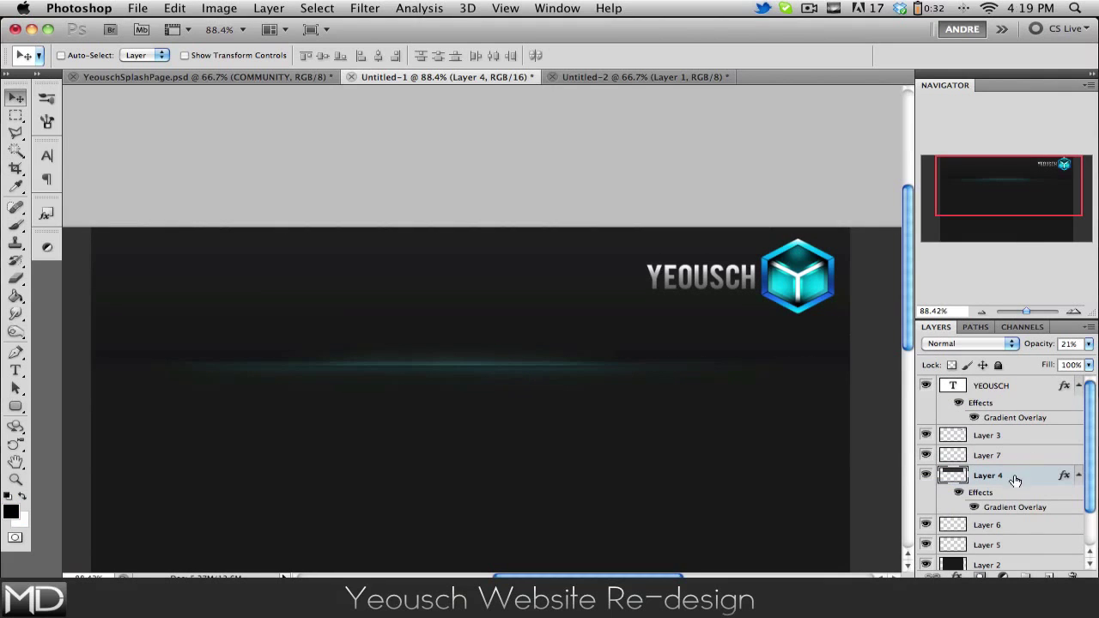
right_click(1028, 459)
left_click(898, 502)
left_click(1018, 456)
right_click(1018, 456)
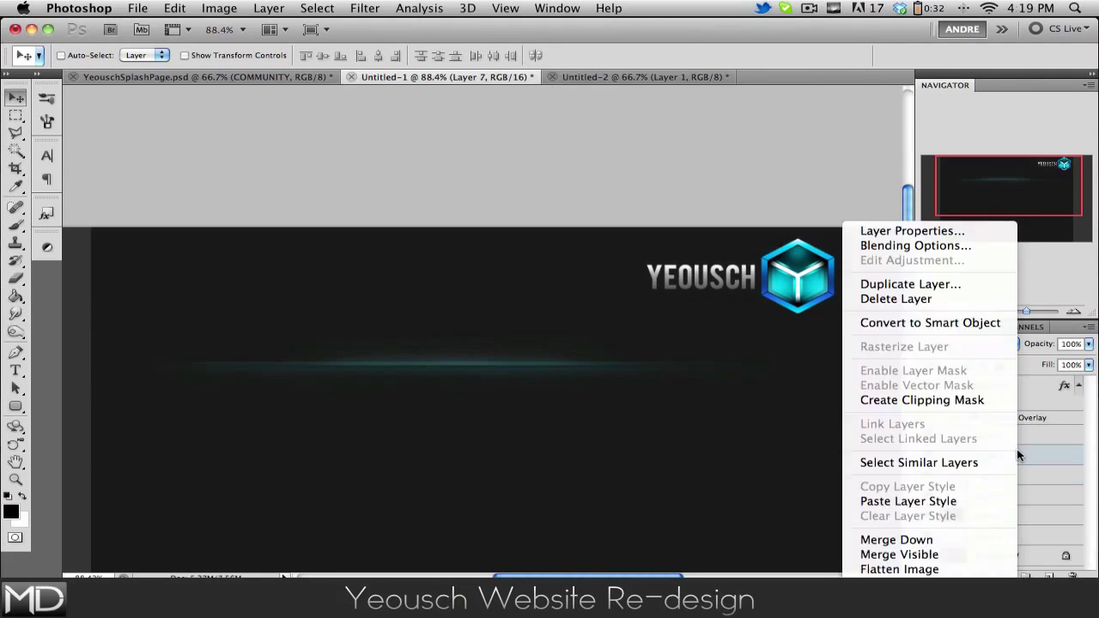
left_click(910, 503)
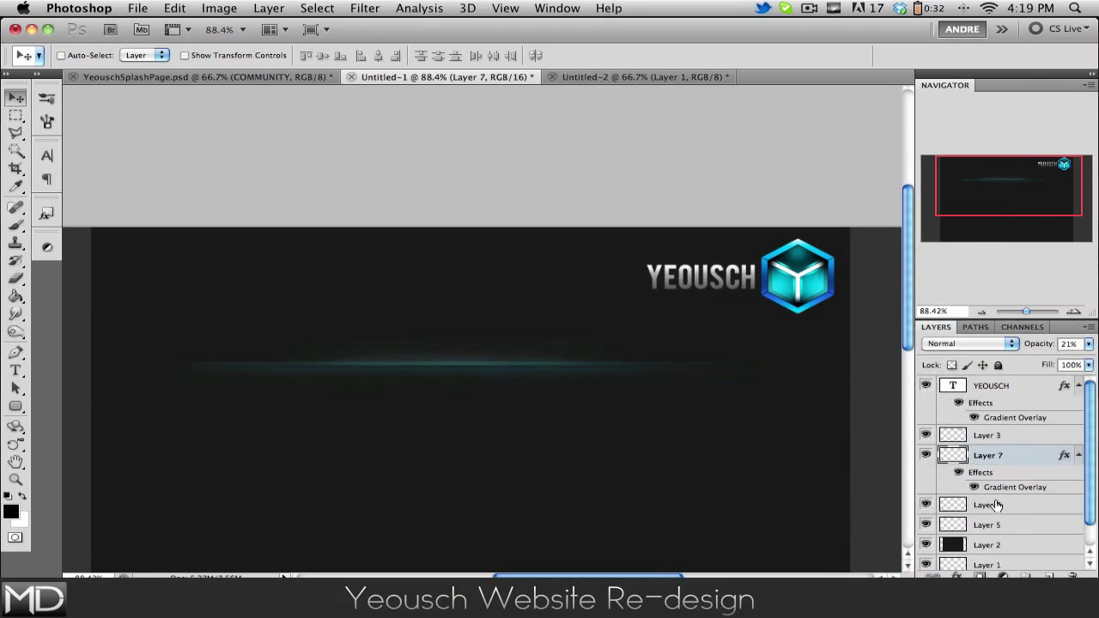
key("super+alt+z")
key("super+alt+z")
Fill the header selection on Layer 7 with black, deselect, and delete the old header layer, Layer 4
left_click(983, 455)
key("super+shift+d")
key("g")
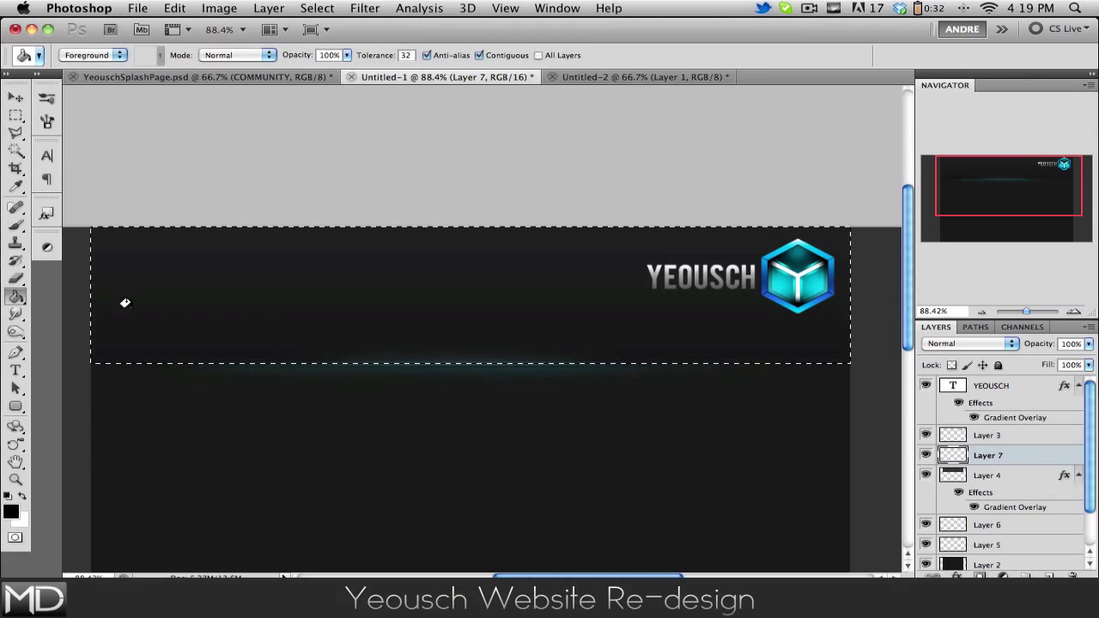
left_click(194, 304)
key("v")
key("super+d")
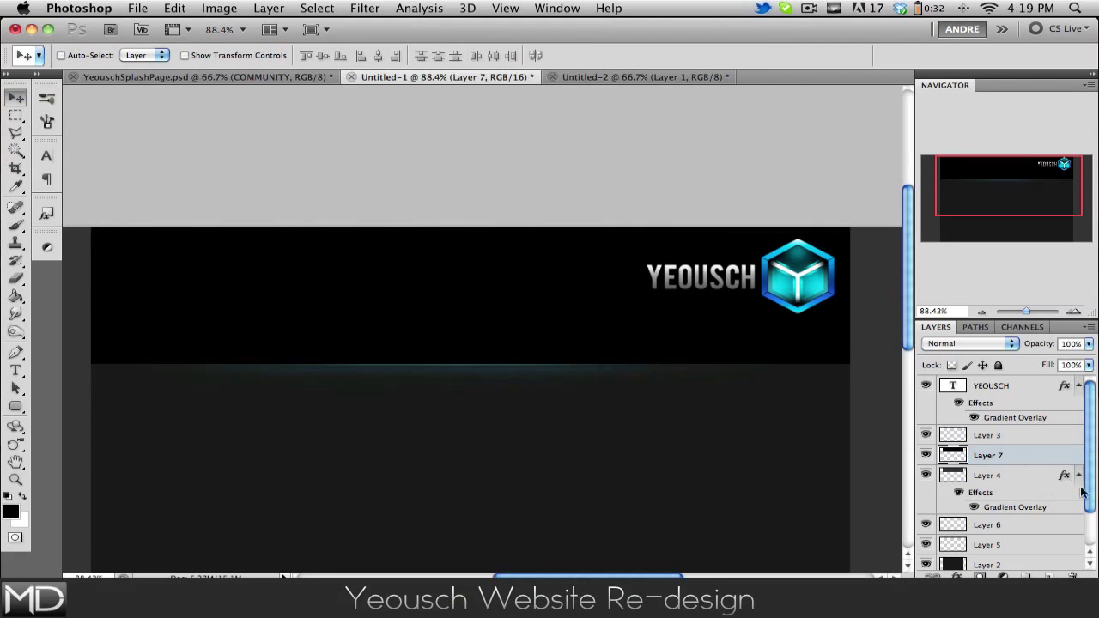
right_click(1014, 485)
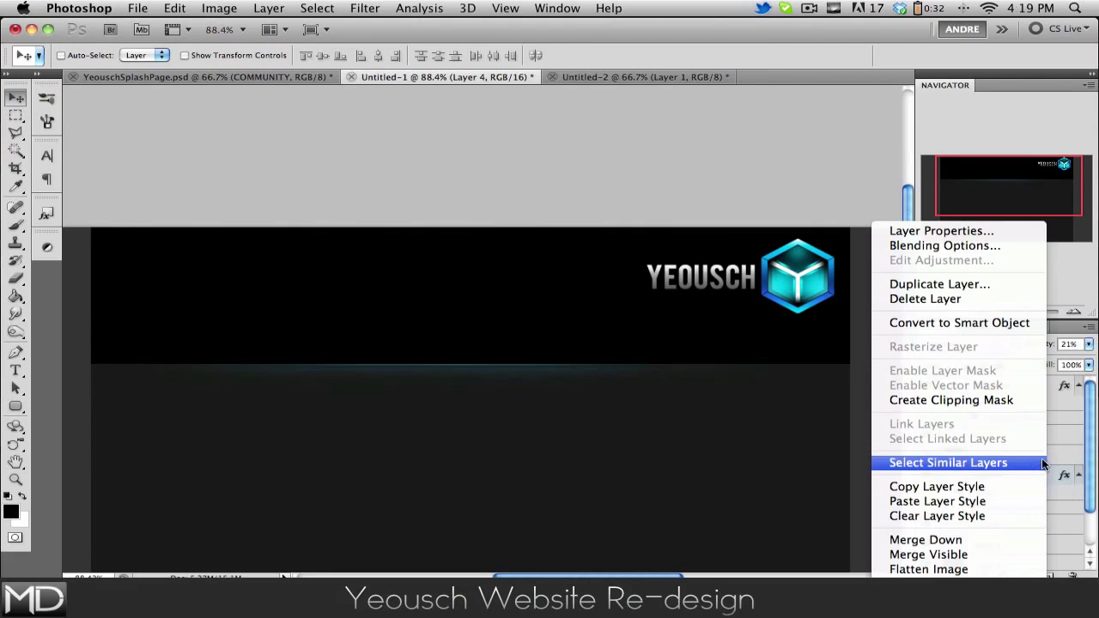
left_click(1057, 464)
Add a linear Gradient Overlay to Layer 7 in Multiply mode at 40% opacity
double_click(1037, 455)
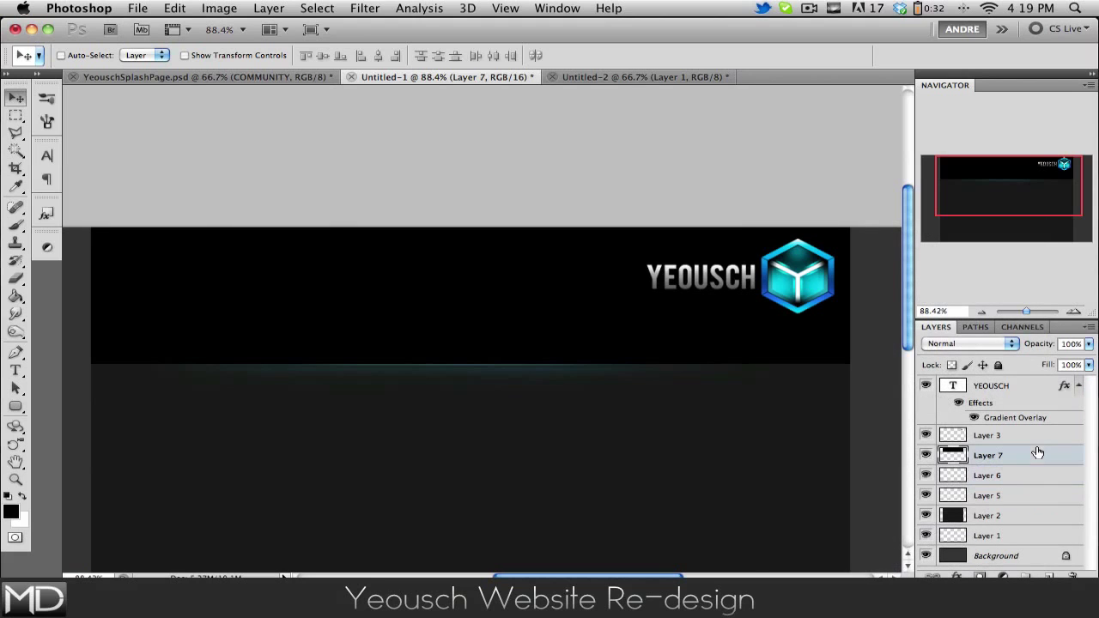
left_click(250, 403)
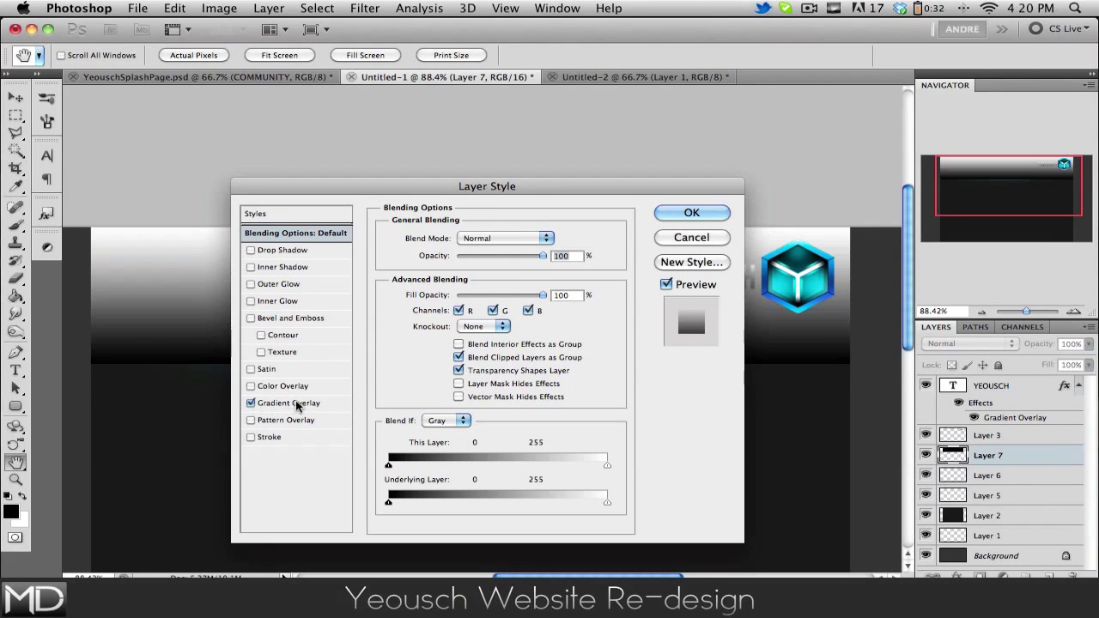
left_click(296, 403)
left_click_drag(559, 183, 1075, 132)
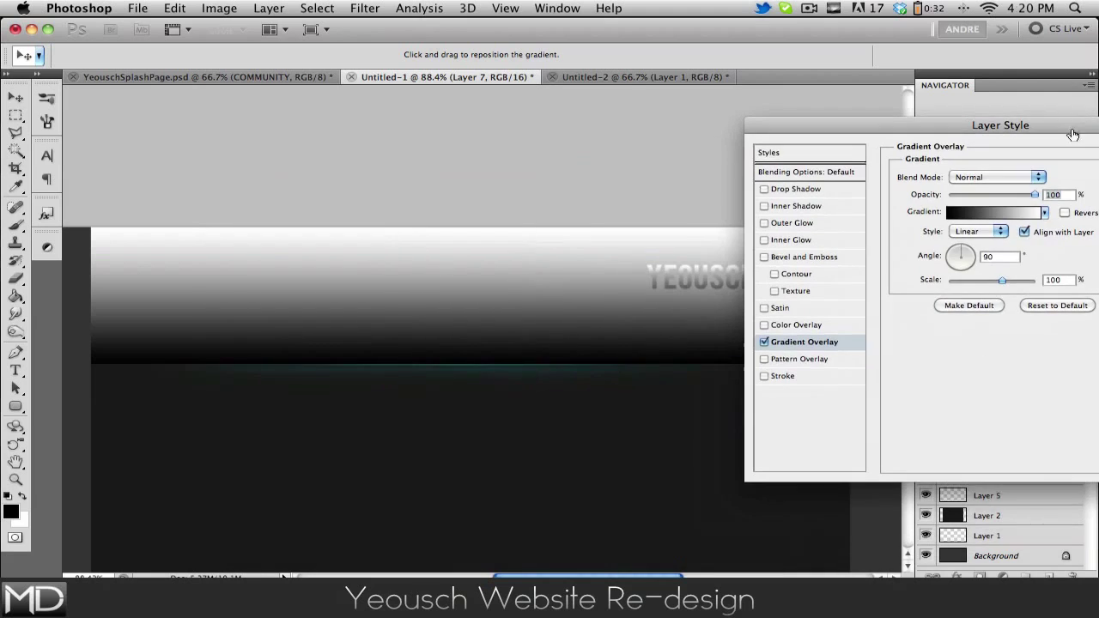
left_click(991, 176)
left_click(987, 214)
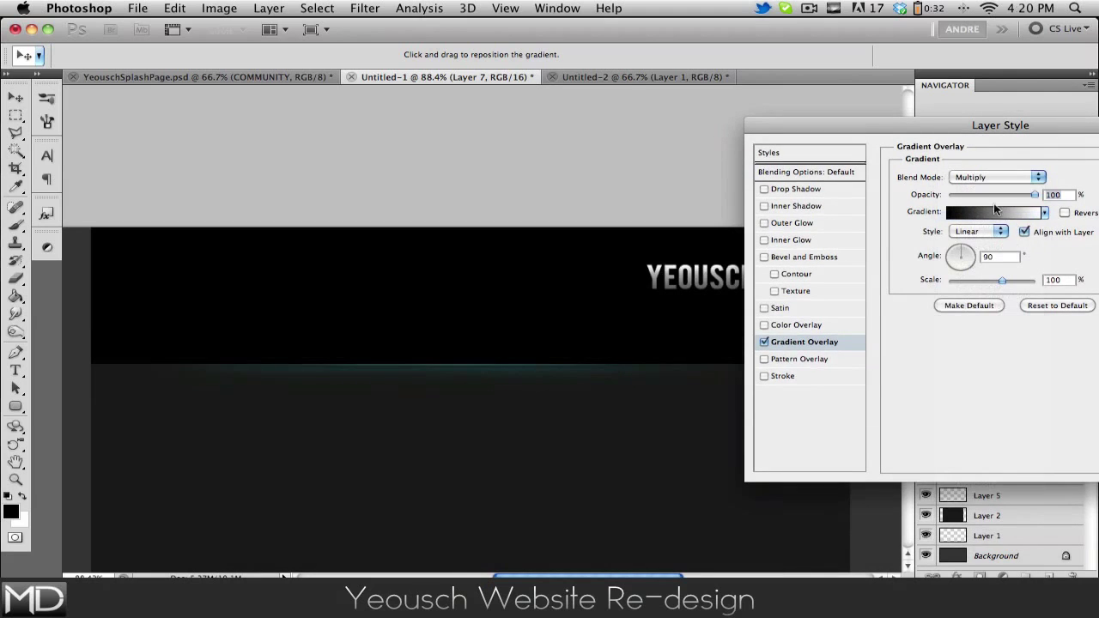
left_click(992, 195)
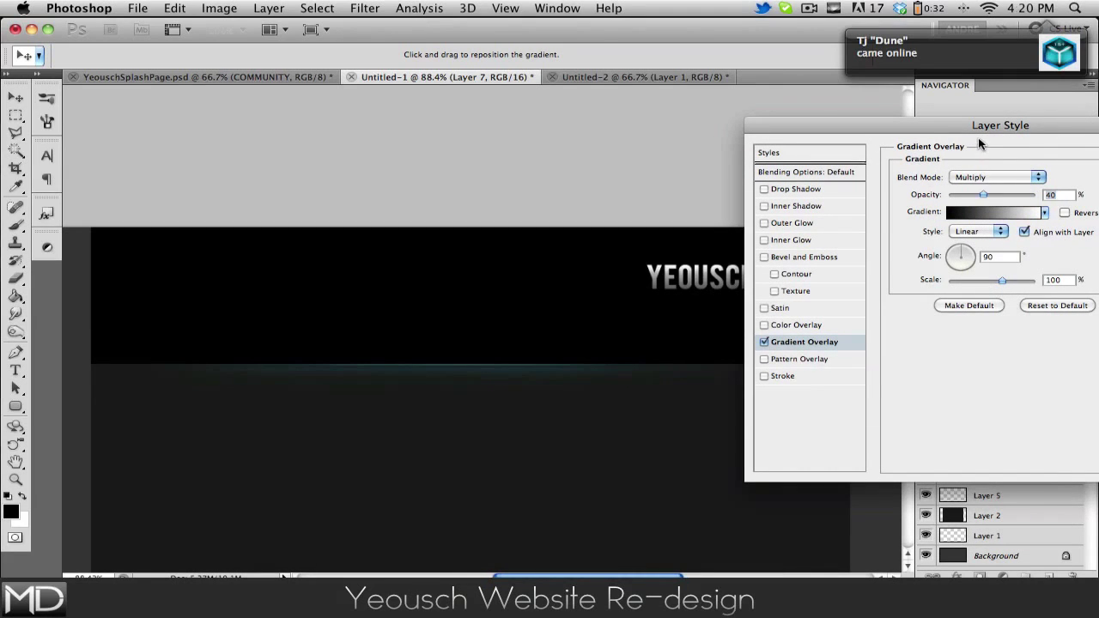
left_click_drag(979, 133, 847, 126)
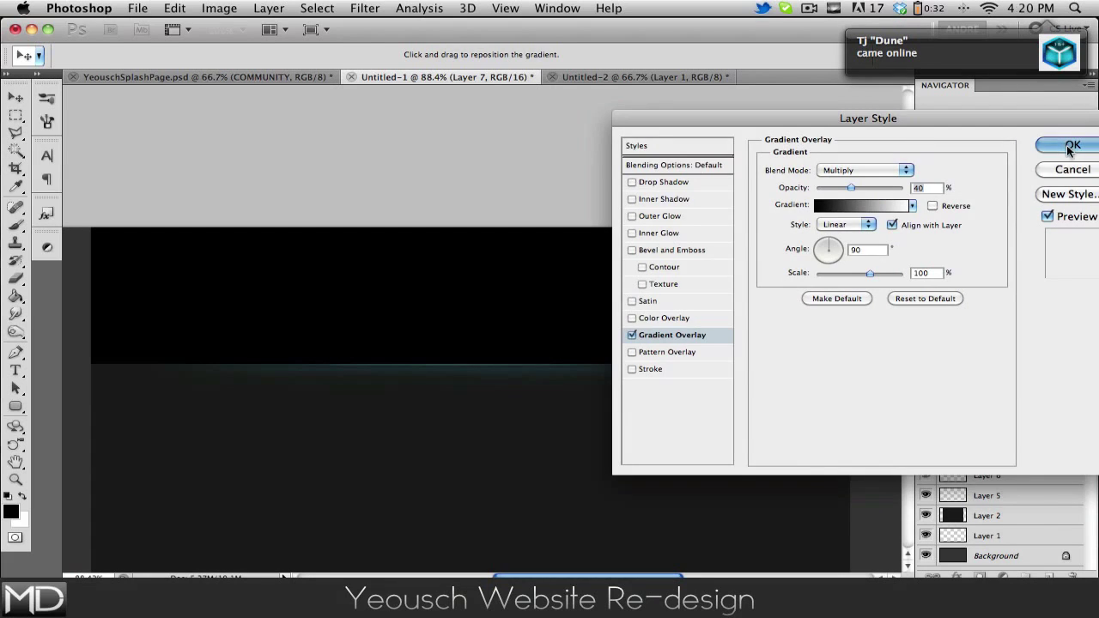
key("Return")
Set the foreground colour to a dark grey and refill the black header bar on Layer 7 with it
key("g")
left_click(11, 505)
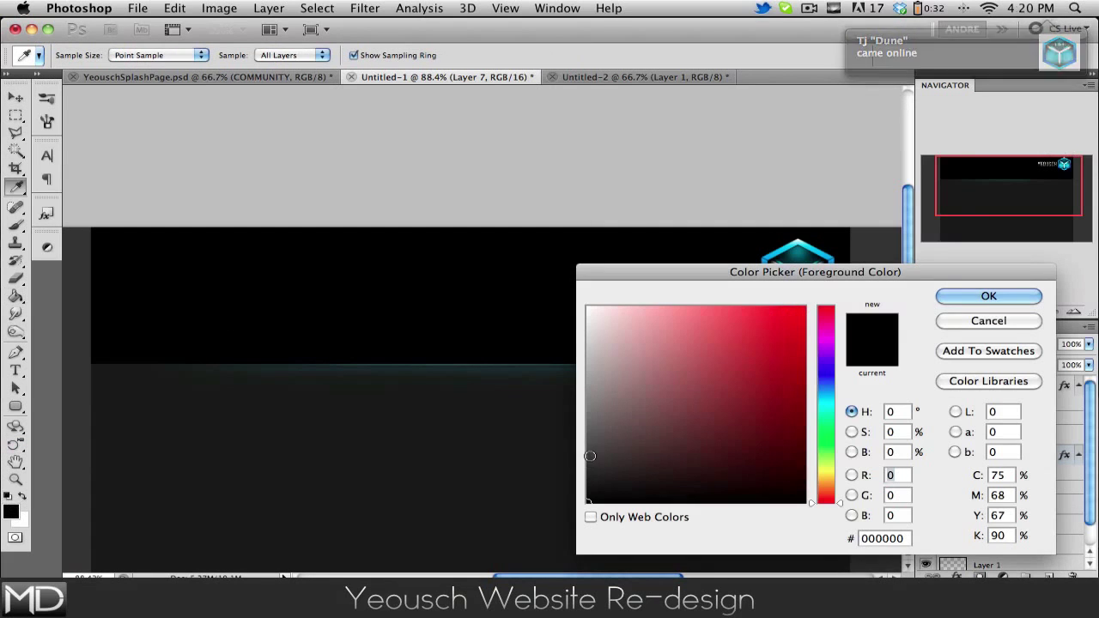
left_click(534, 458)
left_click(535, 463)
left_click(988, 296)
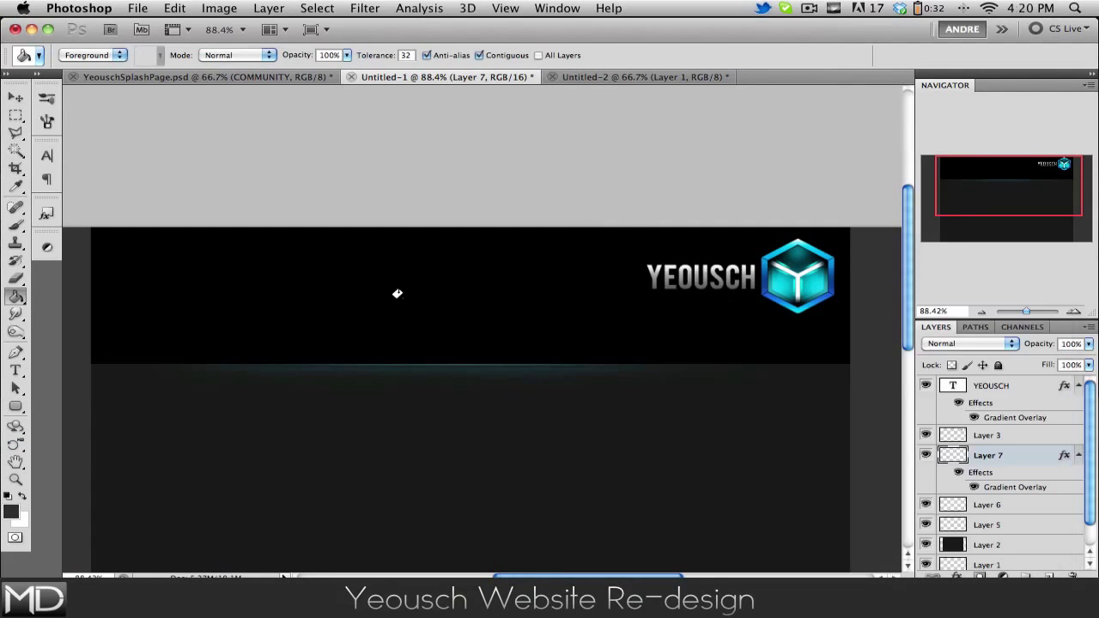
left_click(398, 294)
left_click(10, 96)
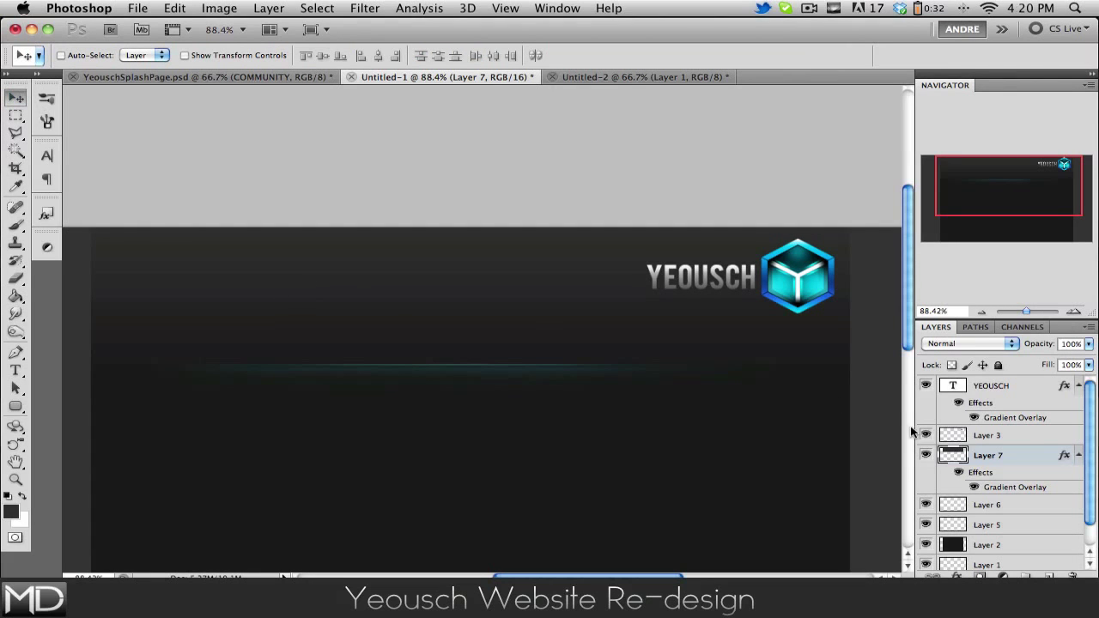
Change Layer 7's Gradient Overlay to Normal blend mode at 100% opacity
double_click(1020, 458)
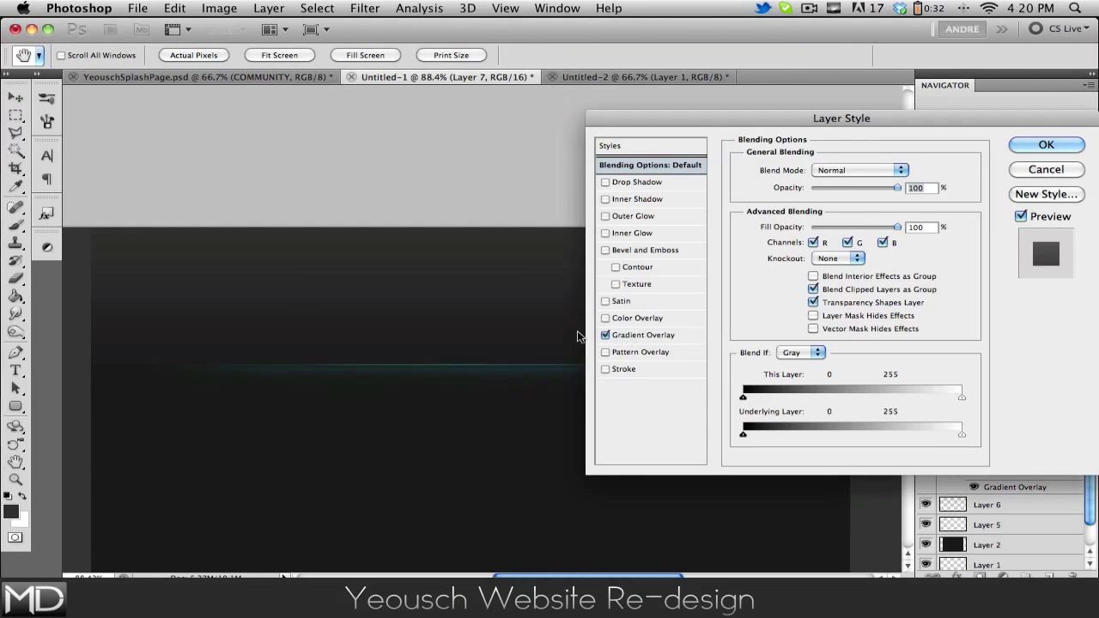
left_click(631, 335)
left_click(834, 170)
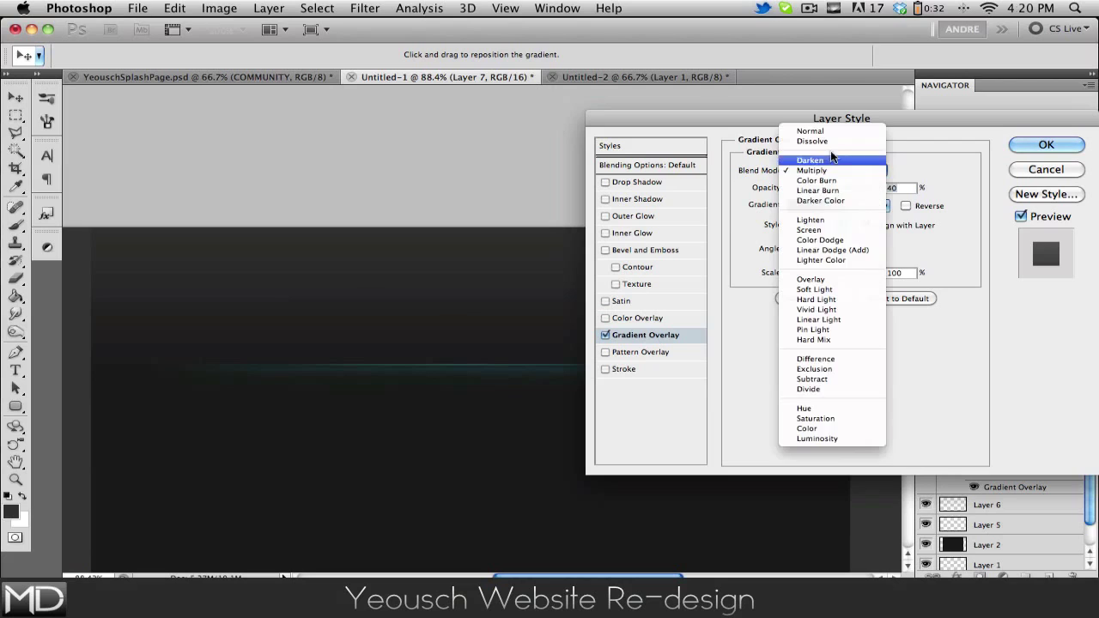
left_click(823, 133)
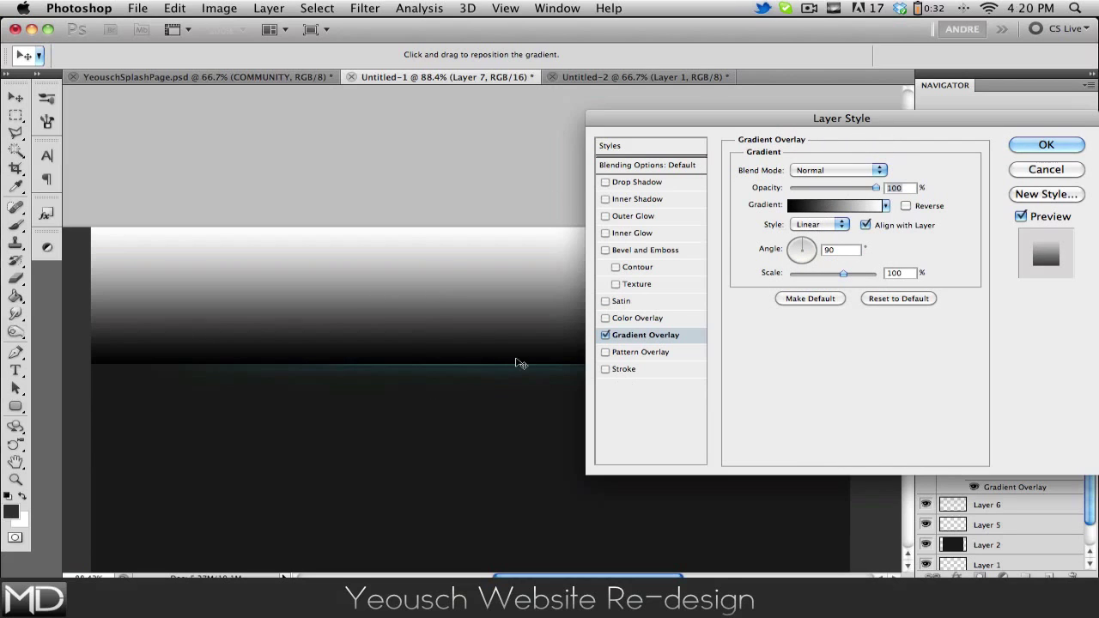
Recolour the stops of Layer 7's Gradient Overlay to 343434 at location 100% and 0f0f0f at location 0%
left_click(879, 206)
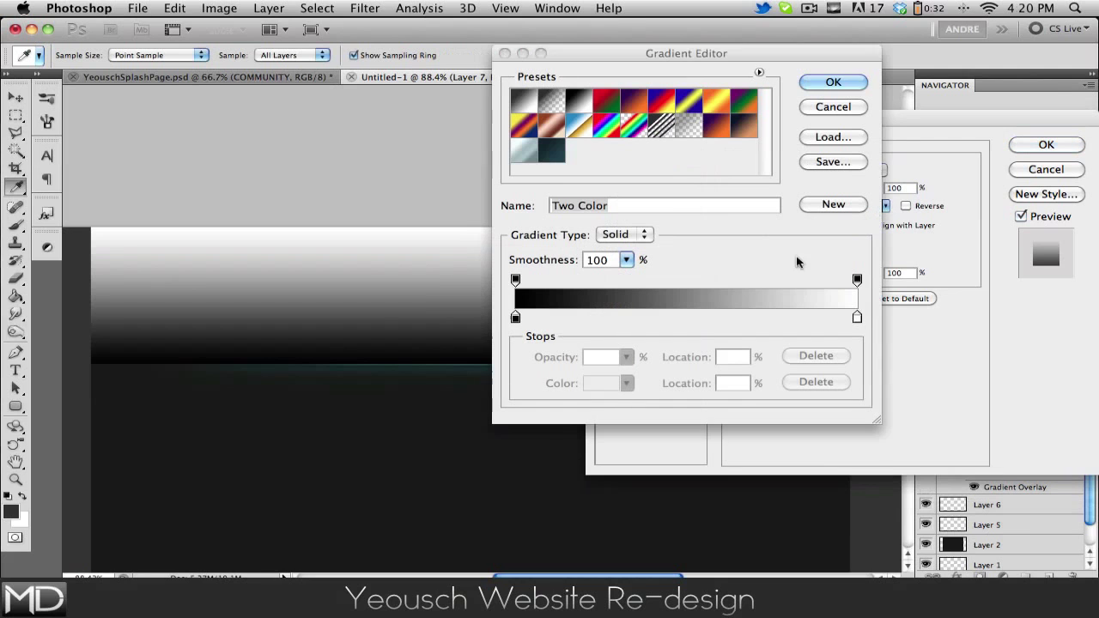
double_click(857, 317)
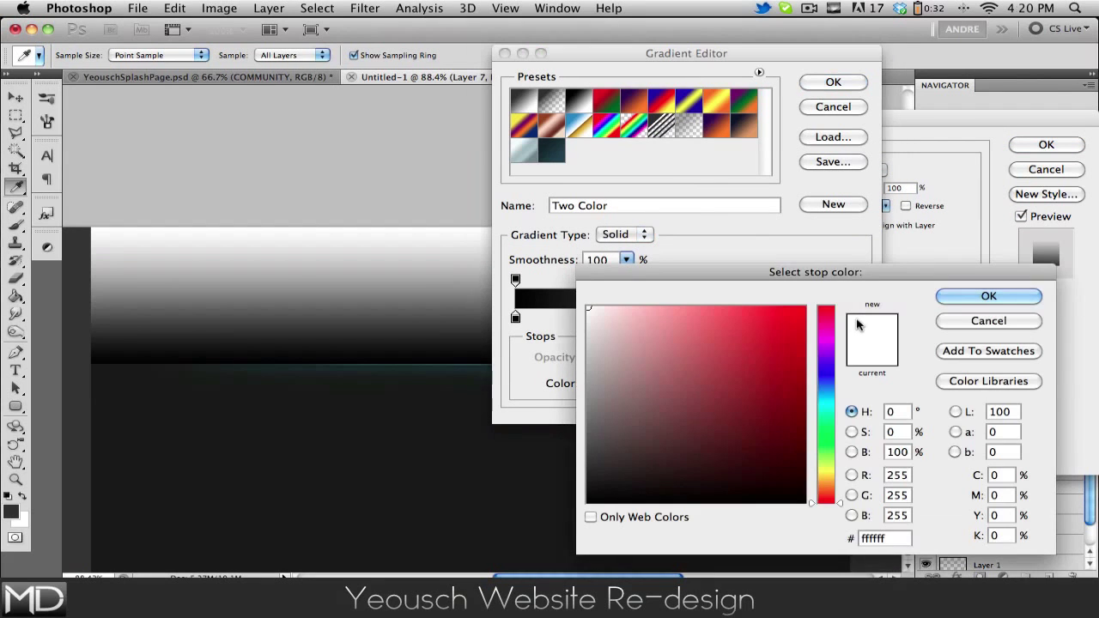
left_click(592, 401)
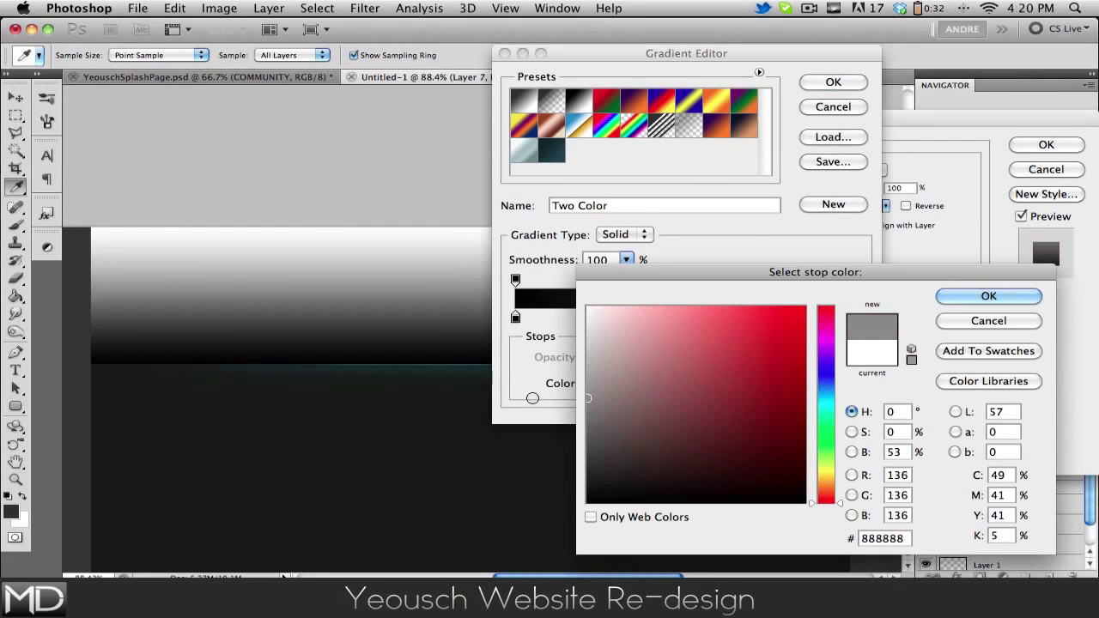
left_click(588, 439)
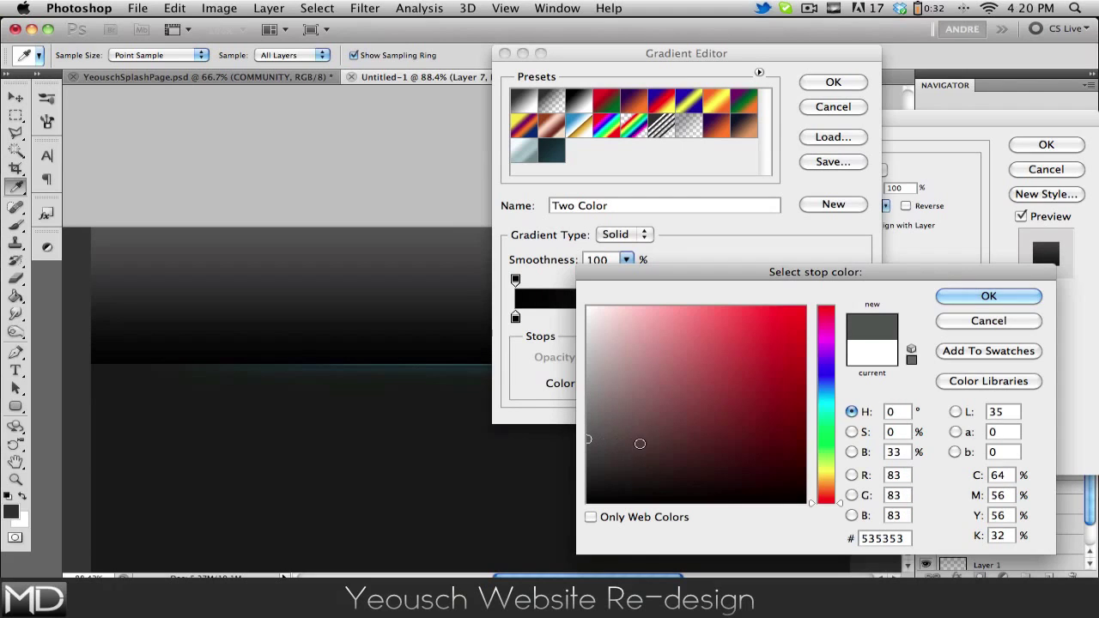
left_click(591, 465)
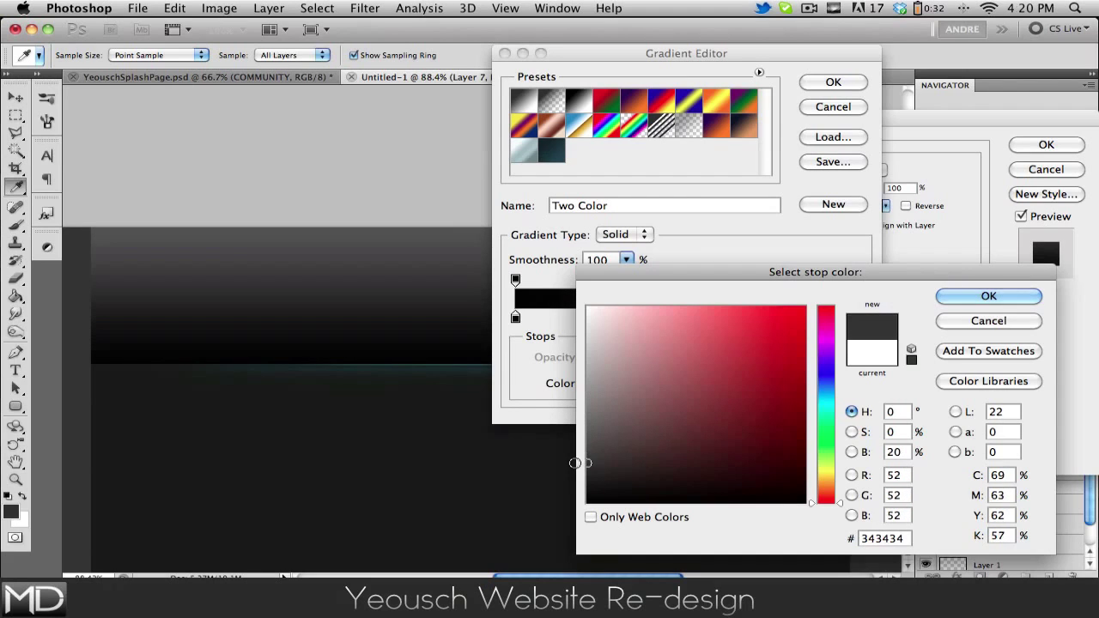
left_click(988, 296)
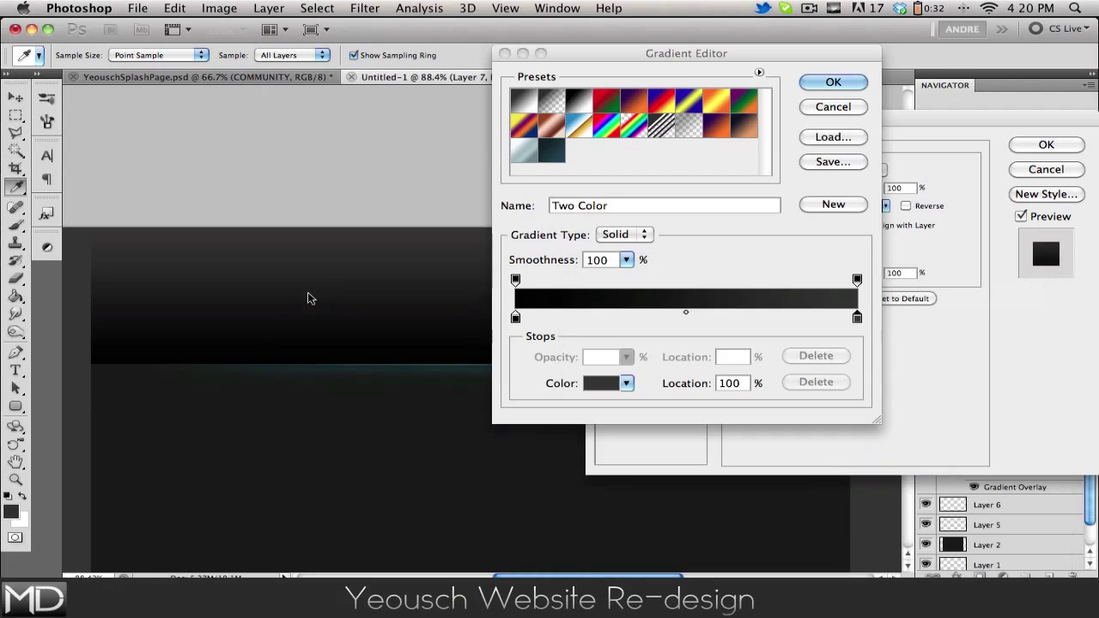
double_click(515, 318)
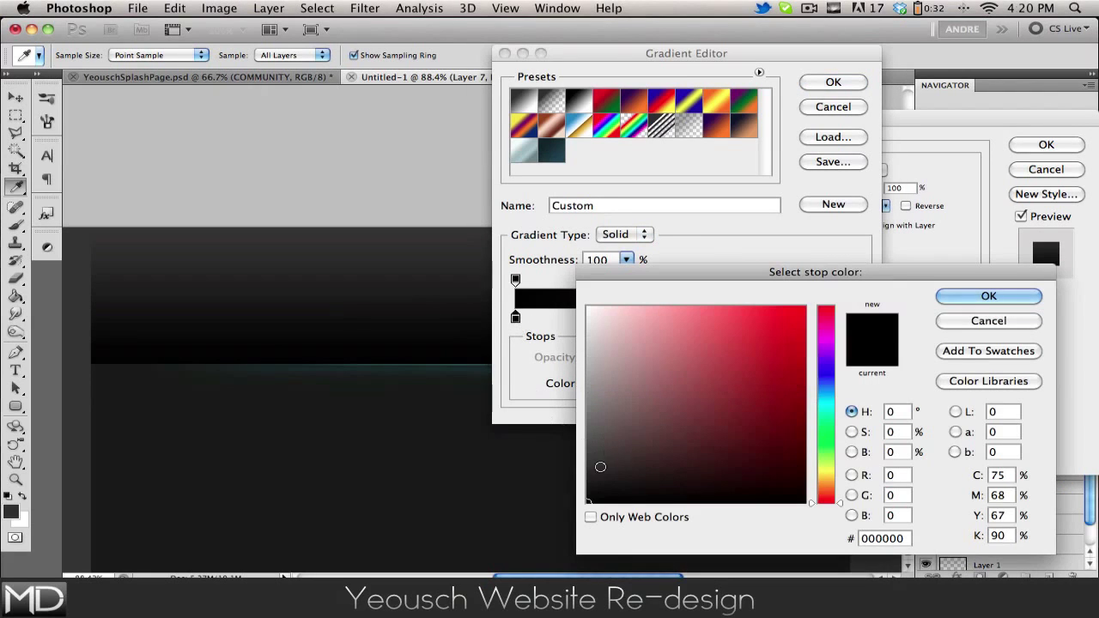
left_click_drag(589, 495, 589, 491)
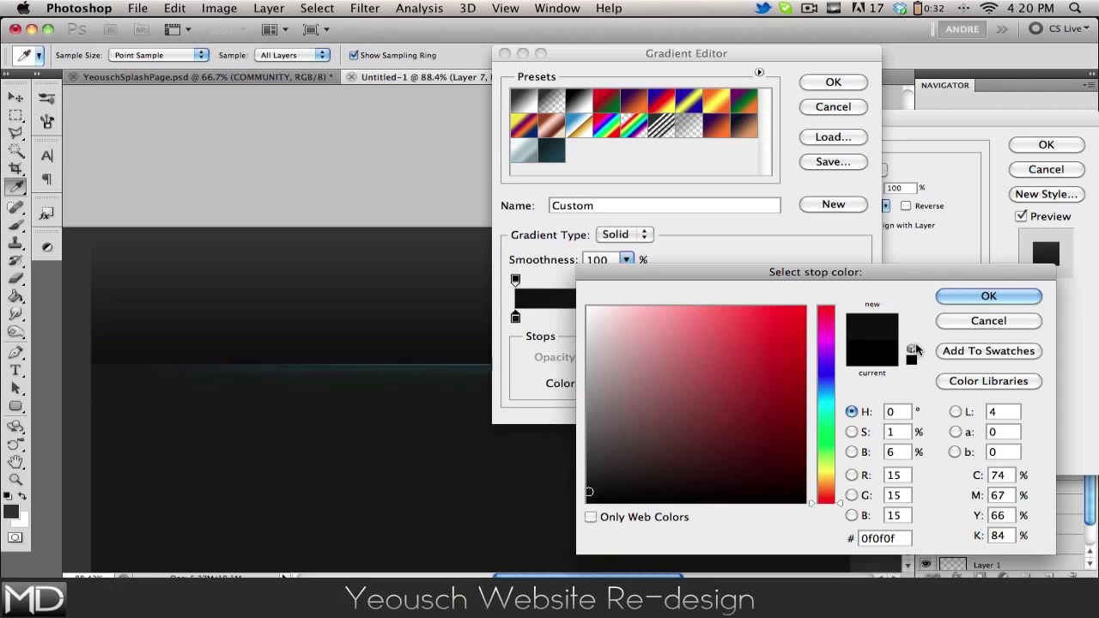
left_click(959, 302)
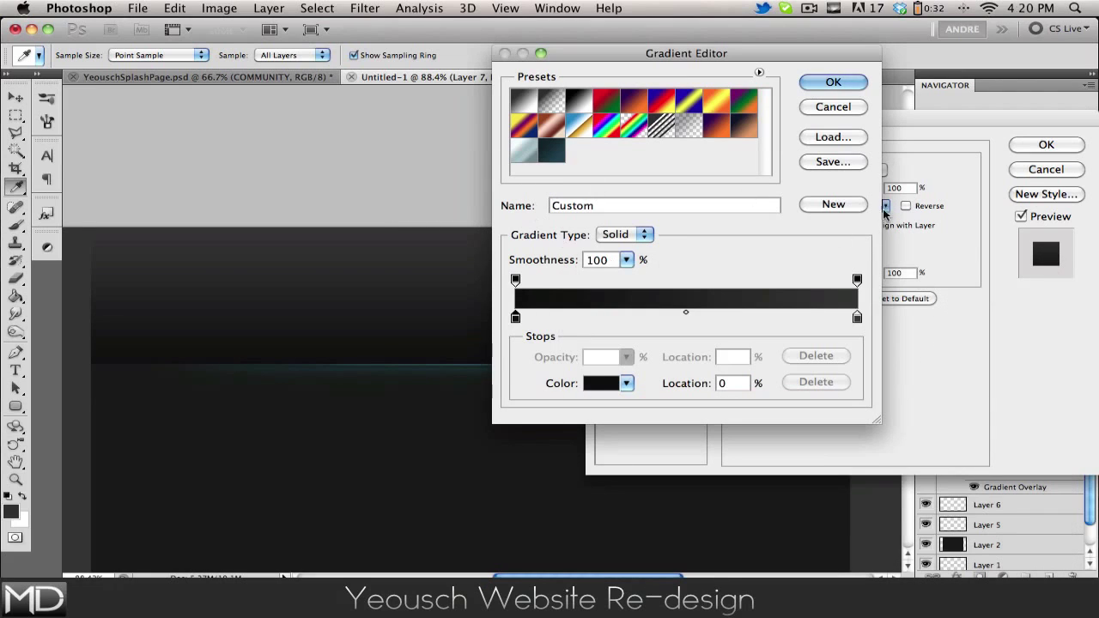
left_click(832, 82)
Reverse Layer 7's overlay gradient, set its 100% colour stop to 1b1b1b, and apply the layer style
left_click(905, 205)
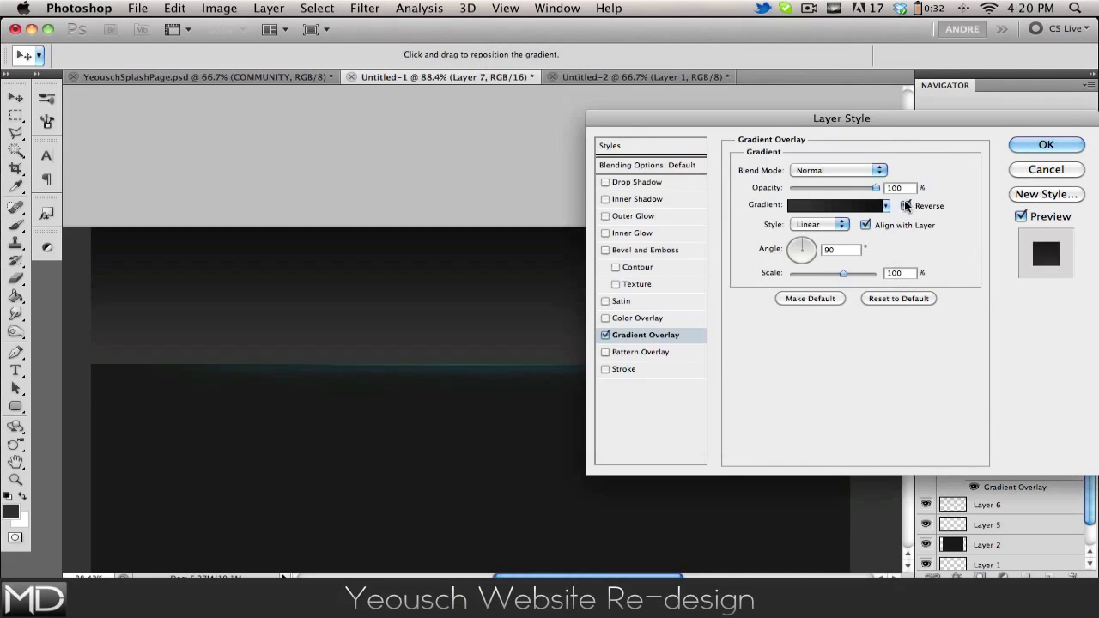
left_click(853, 205)
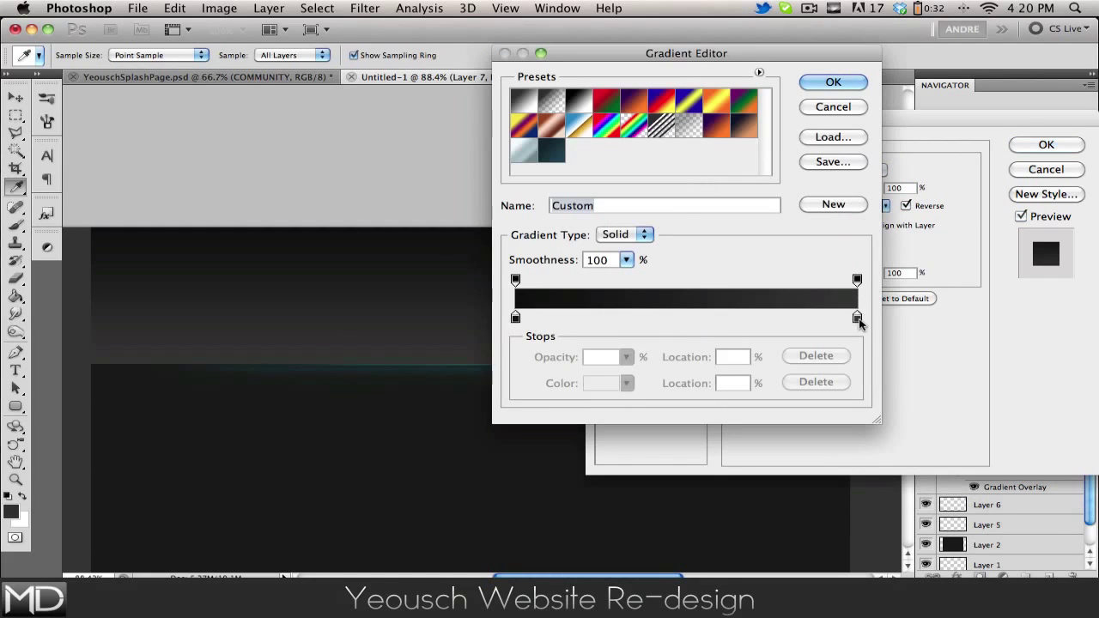
left_click(857, 318)
double_click(857, 319)
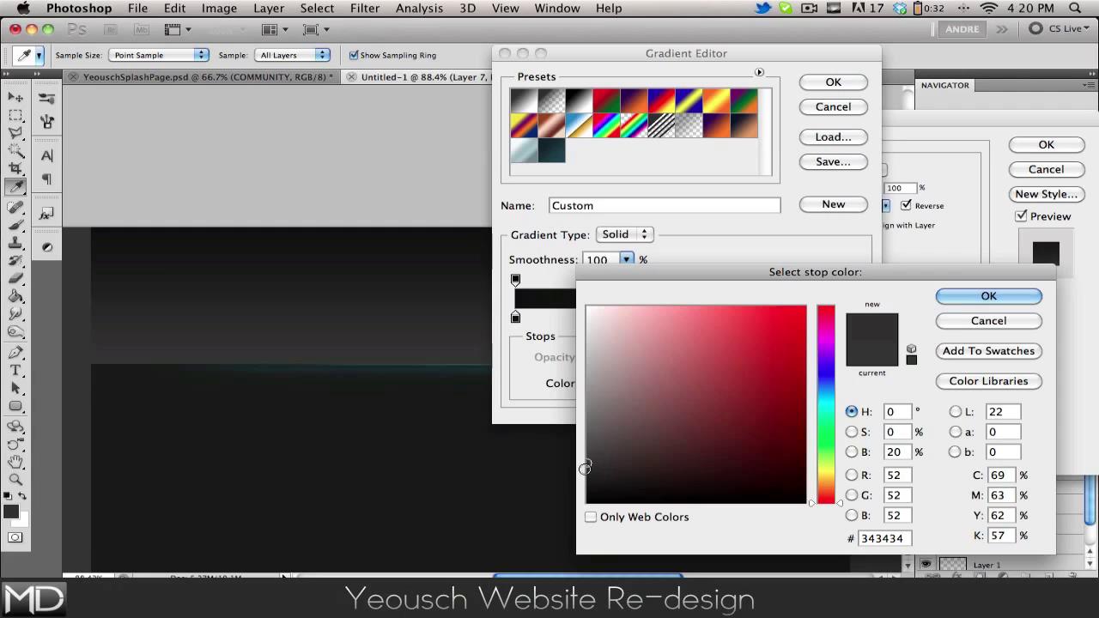
left_click(588, 481)
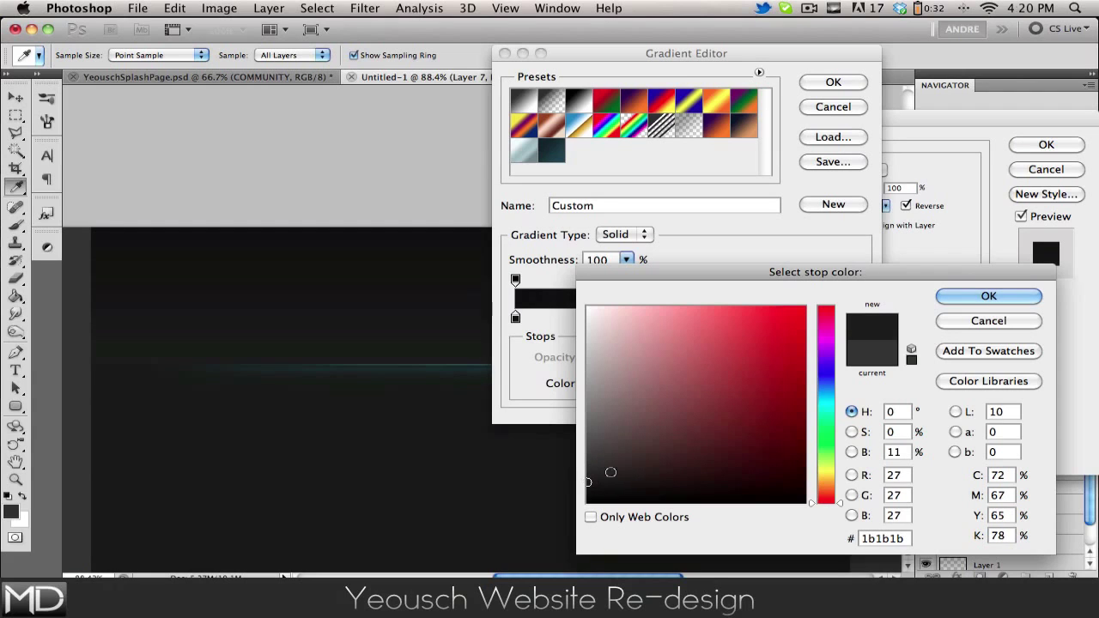
left_click(1012, 297)
left_click(833, 82)
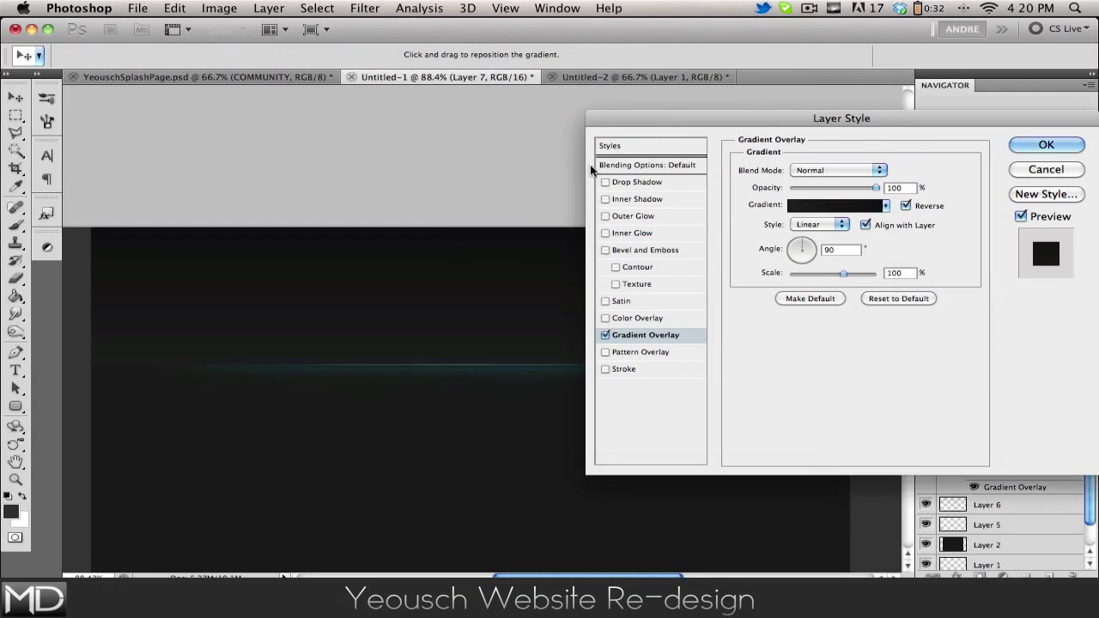
left_click(1022, 145)
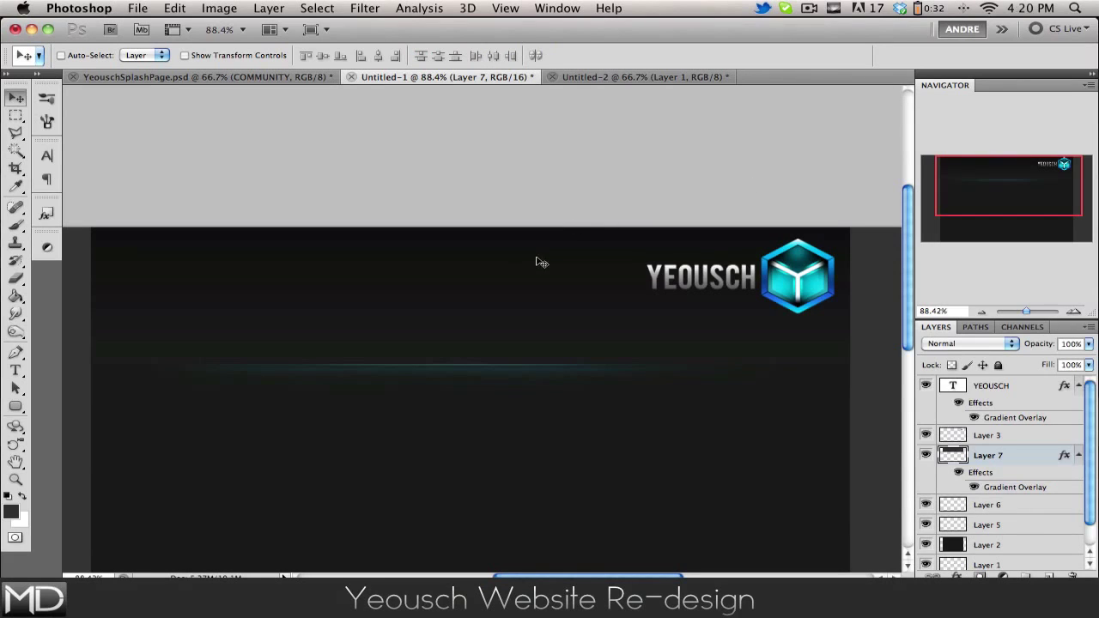
Load Layer 7's header area as a selection on a new layer and set the foreground colour to dark teal 19292b, sampled from the glow
left_click(952, 455, "super")
left_click(1055, 570)
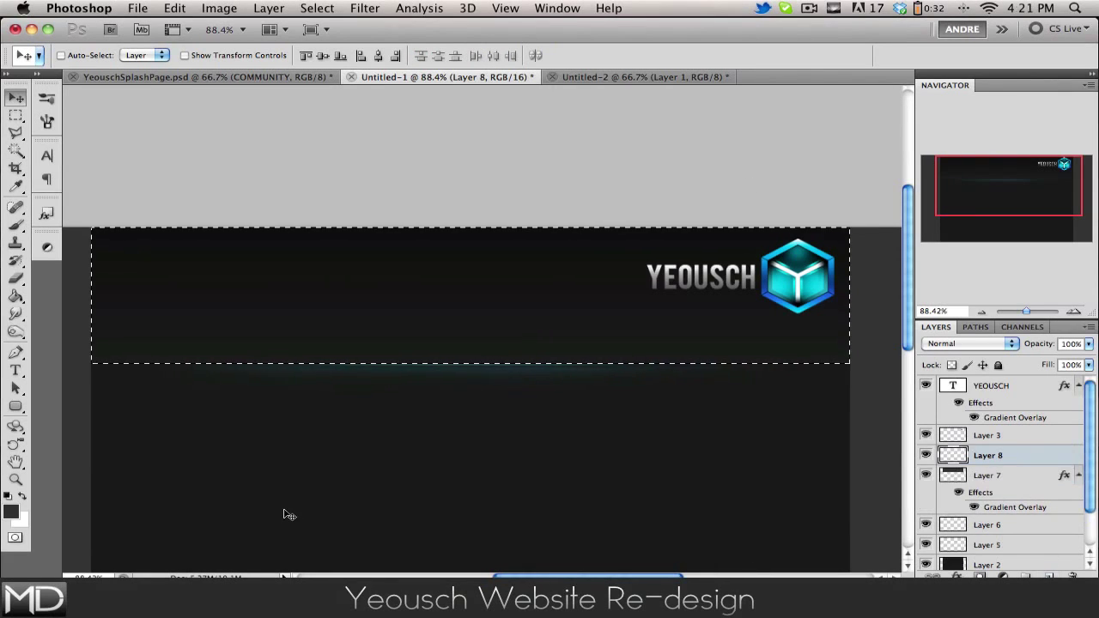
key("b")
left_click(10, 511)
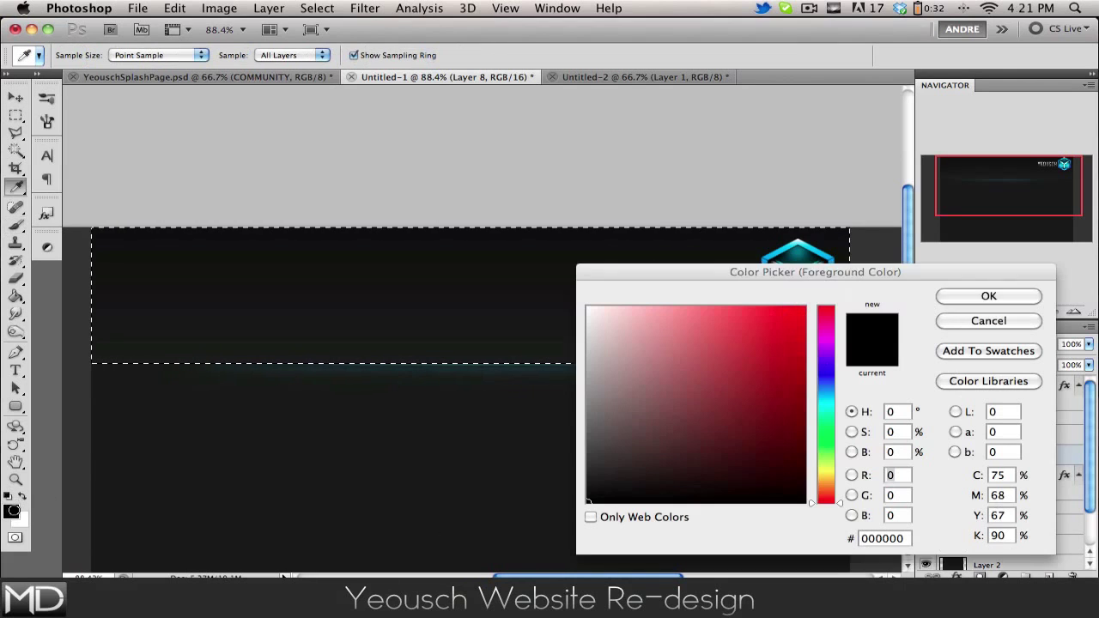
left_click(455, 361)
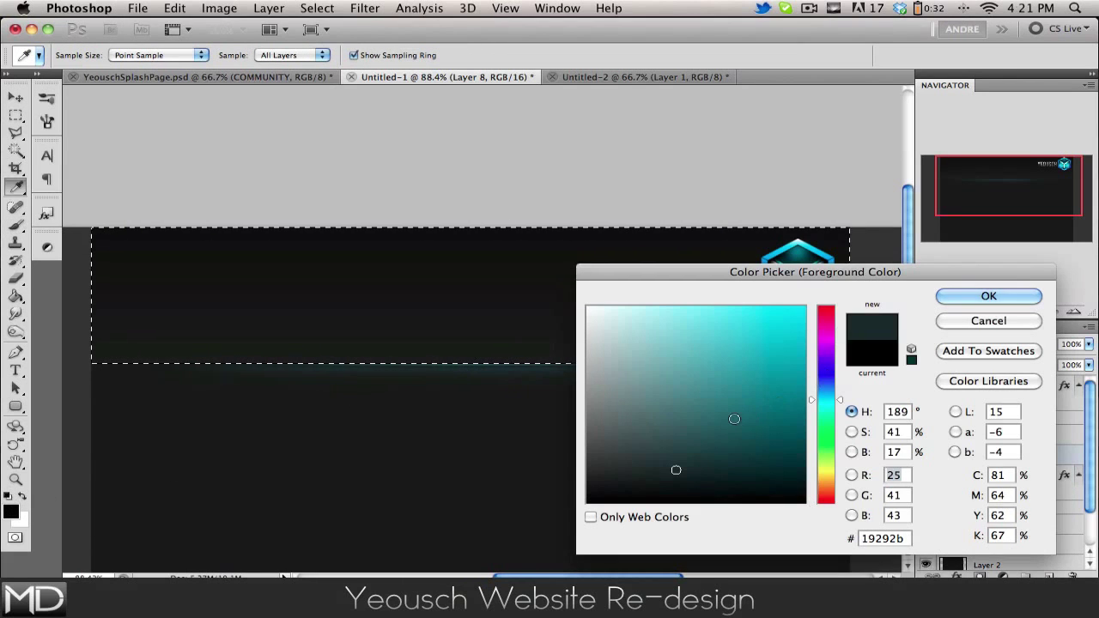
left_click(988, 295)
Brush a soft teal glow along the lower header on Layer 8 with a 500 px brush, and deselect
key("bracketright")
key("bracketright")
key("bracketright")
key("bracketright")
mouse_move(253, 500)
left_mouse_down()
mouse_move(680, 528)
mouse_move(793, 558)
mouse_move(770, 523)
left_mouse_up()
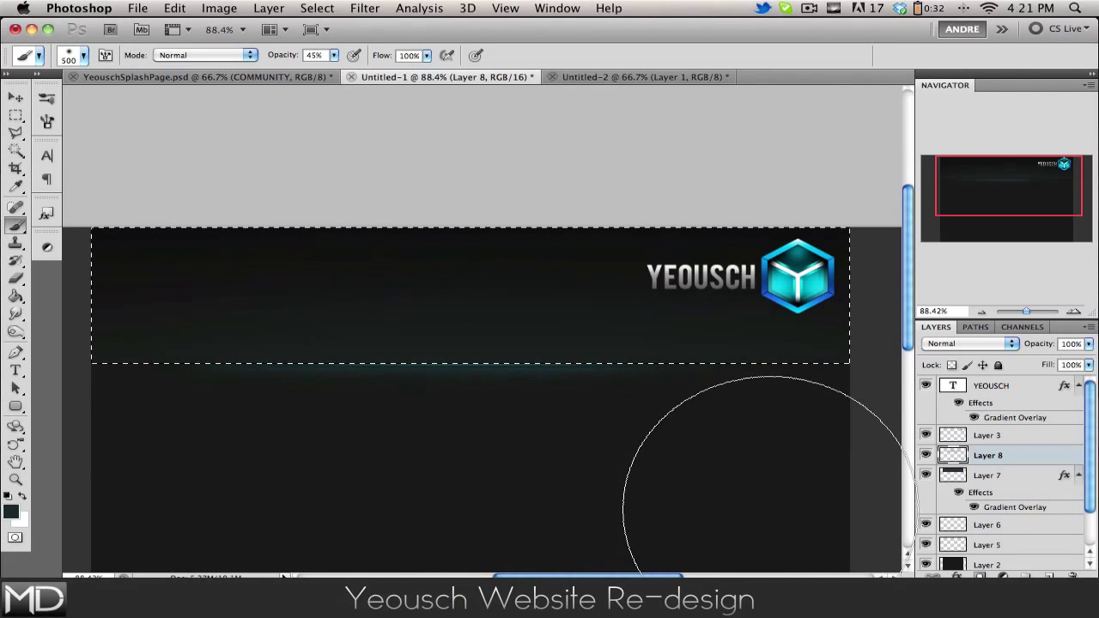
key("super+d")
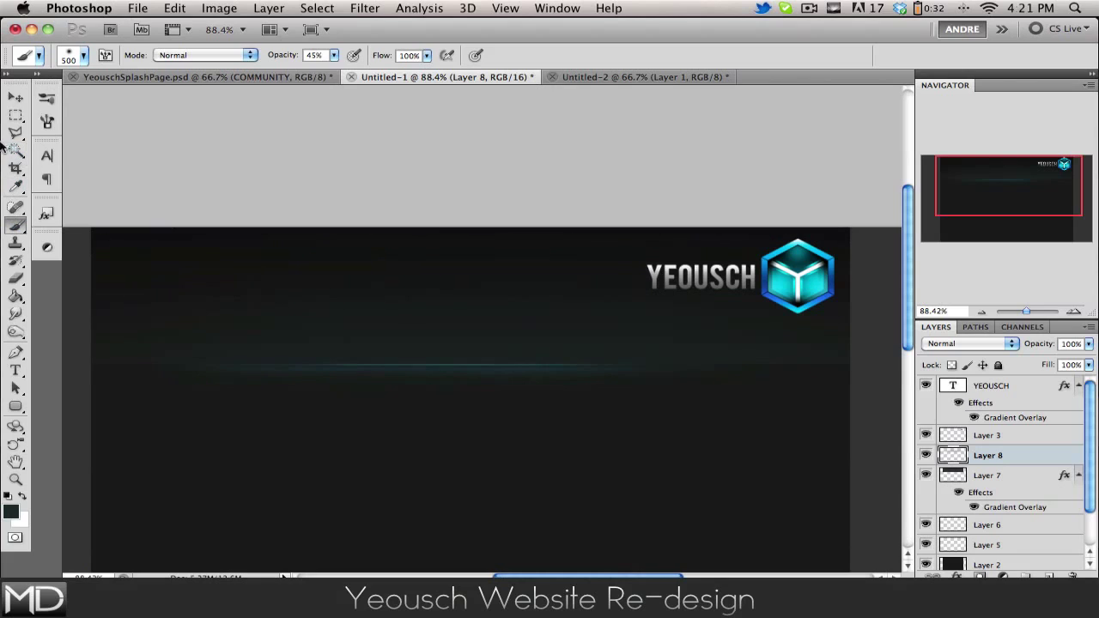
left_click(16, 97)
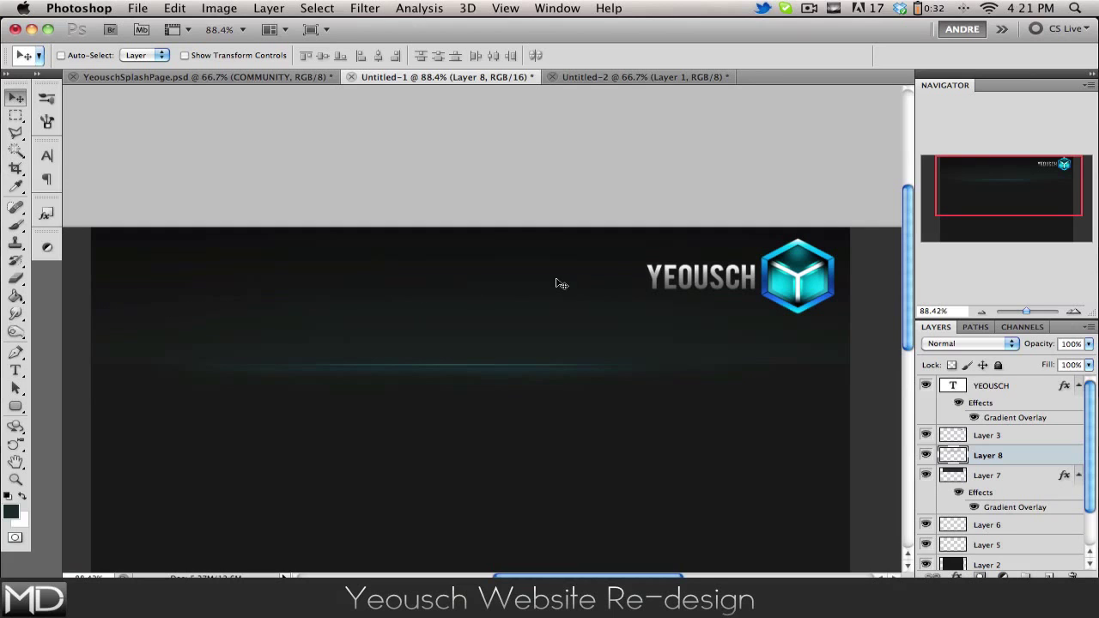
Copy the LINKS group from YeouschSplashPage.psd into Untitled-1, accepting the different bit depth
left_click(257, 76)
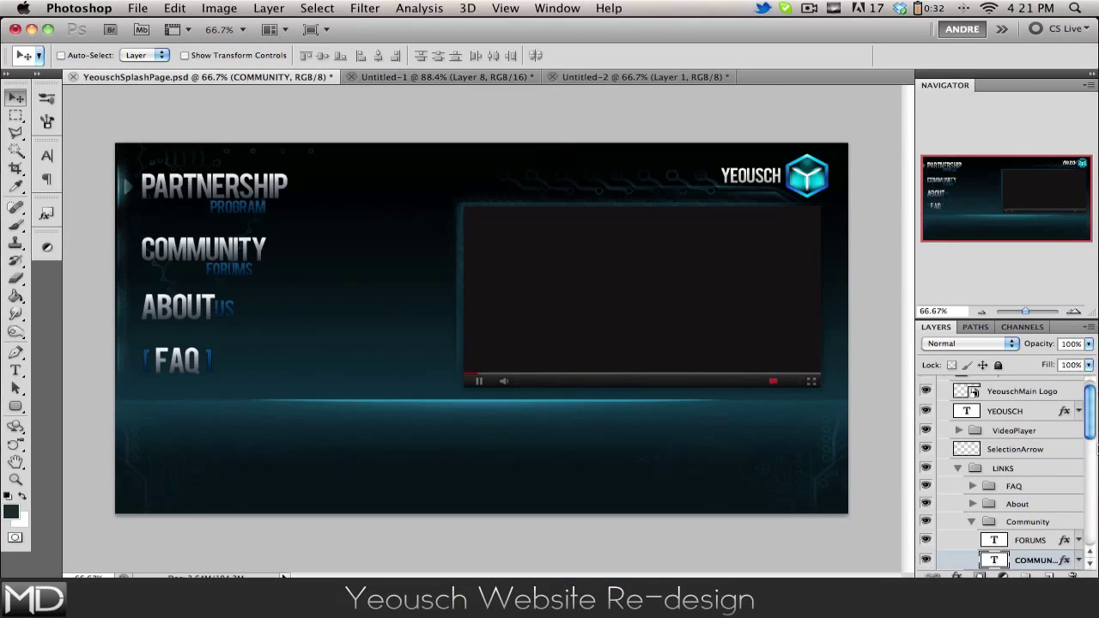
left_click_drag(1085, 403, 1093, 427)
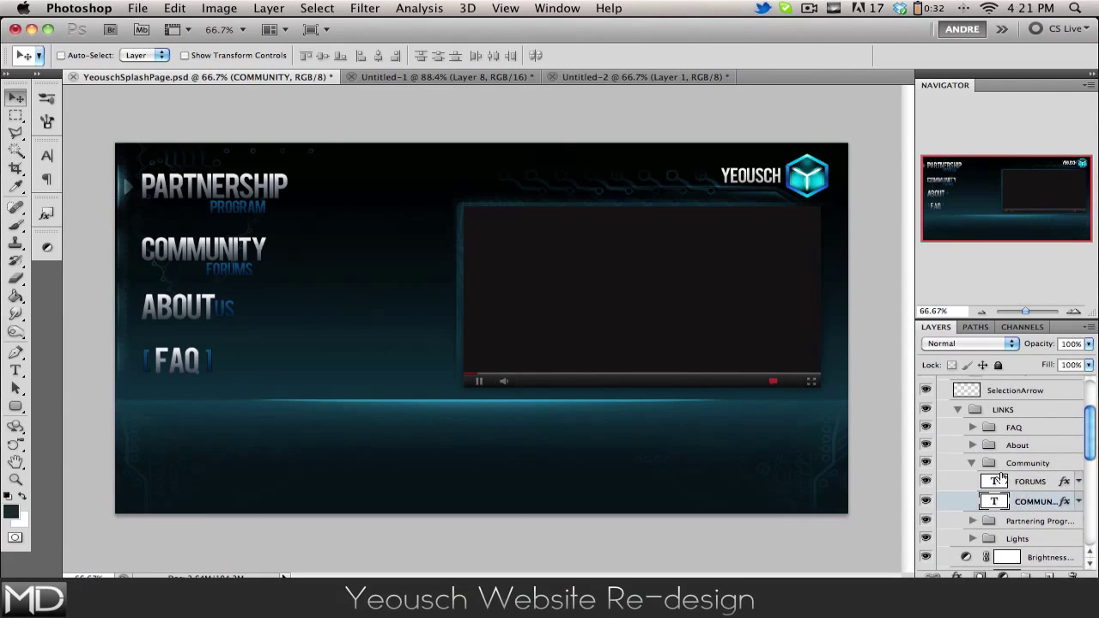
left_click(970, 464)
left_click(1002, 409)
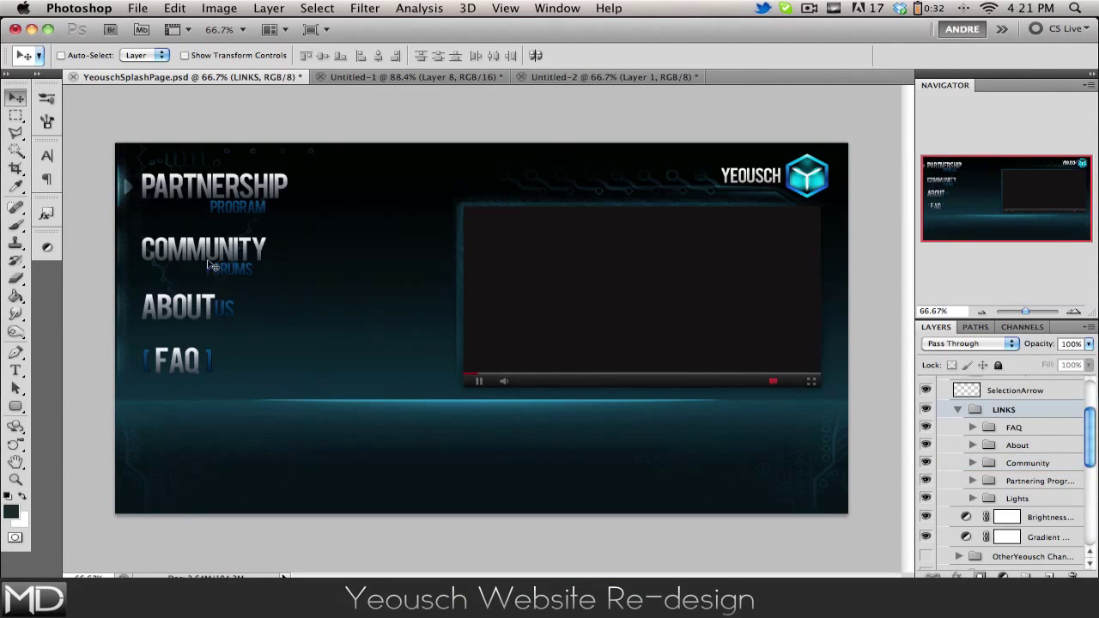
left_click_drag(182, 202, 425, 129)
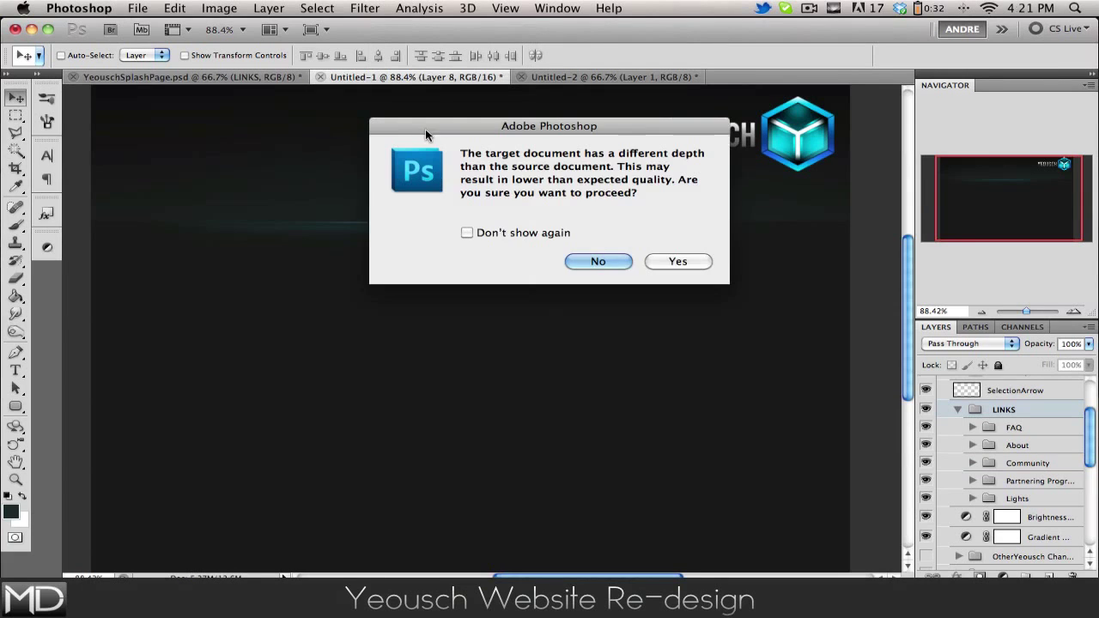
left_click(674, 261)
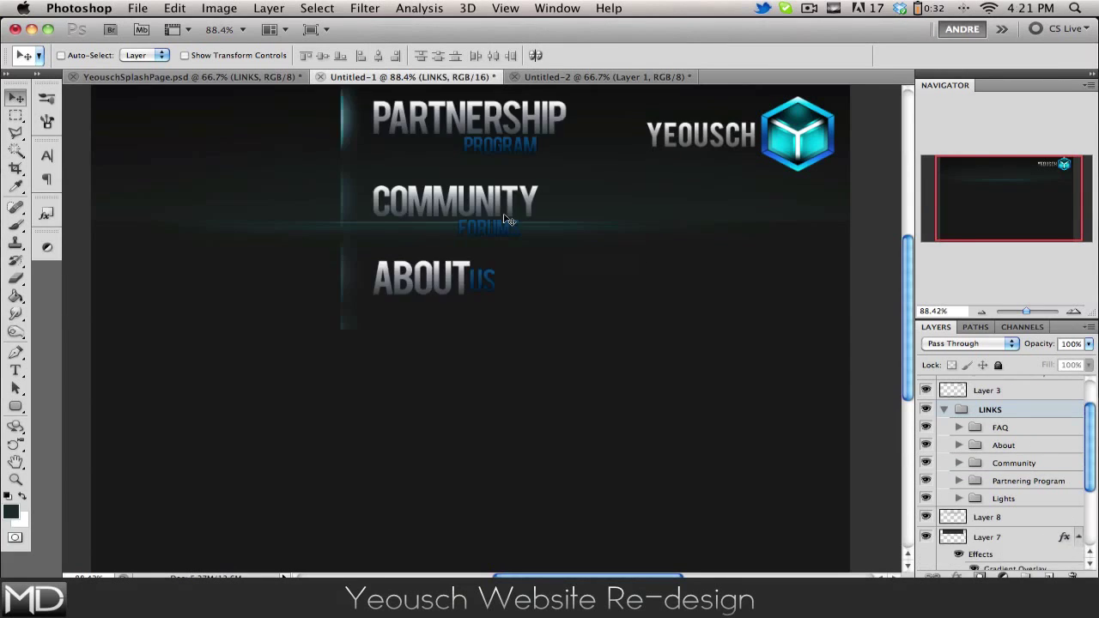
Move the LINKS group further left on the page and delete its Lights subgroup
left_click_drag(484, 218, 382, 224)
scroll(381, 224, "up", 2)
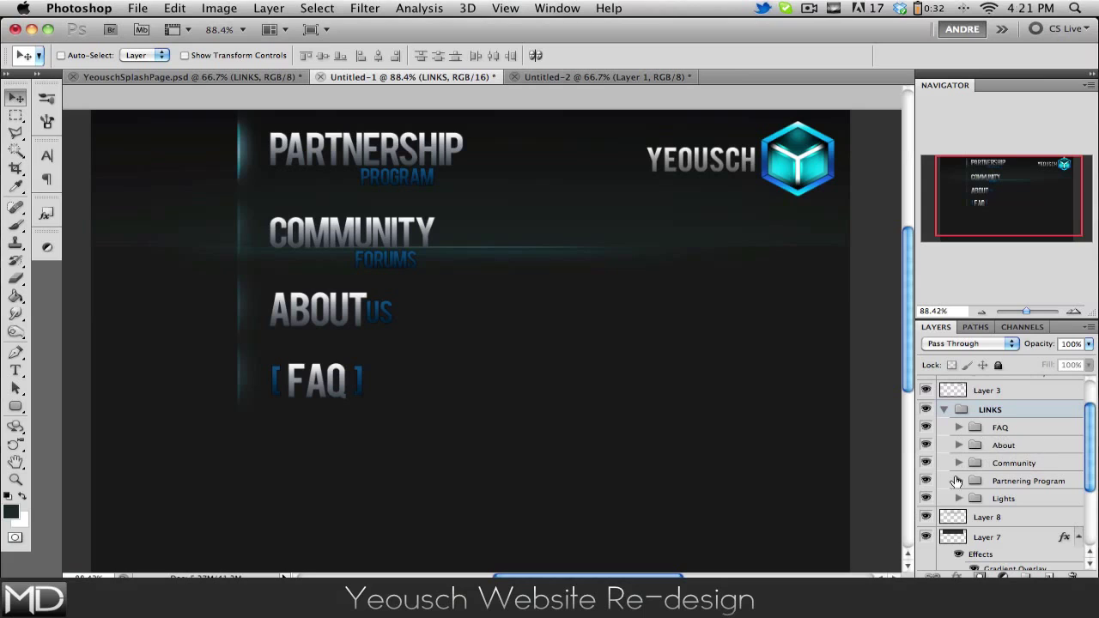
left_click(1003, 498)
key("Delete")
scroll(421, 307, "up", 1)
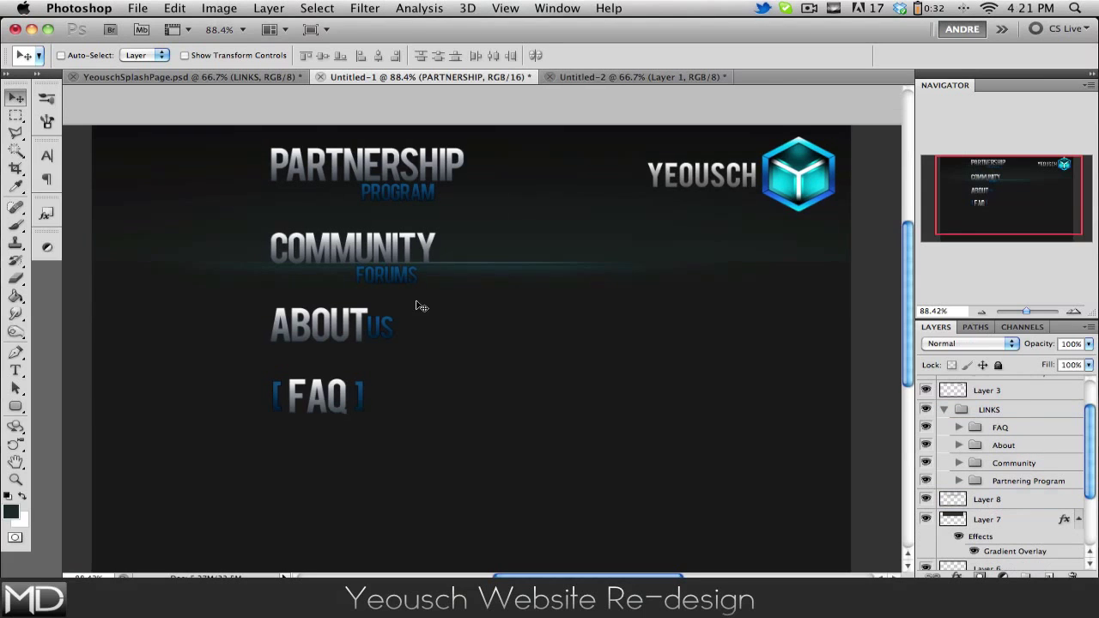
scroll(421, 307, "up", 3)
Try to shrink the Community link group on its own and move it up into the header
left_click(1057, 467)
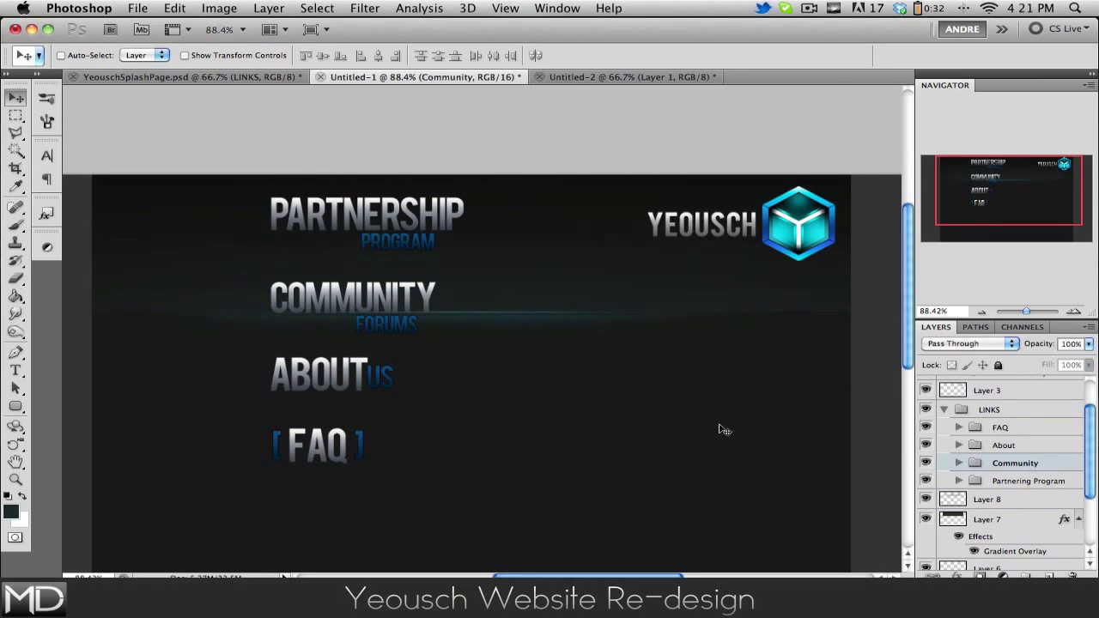
key("ctrl+t")
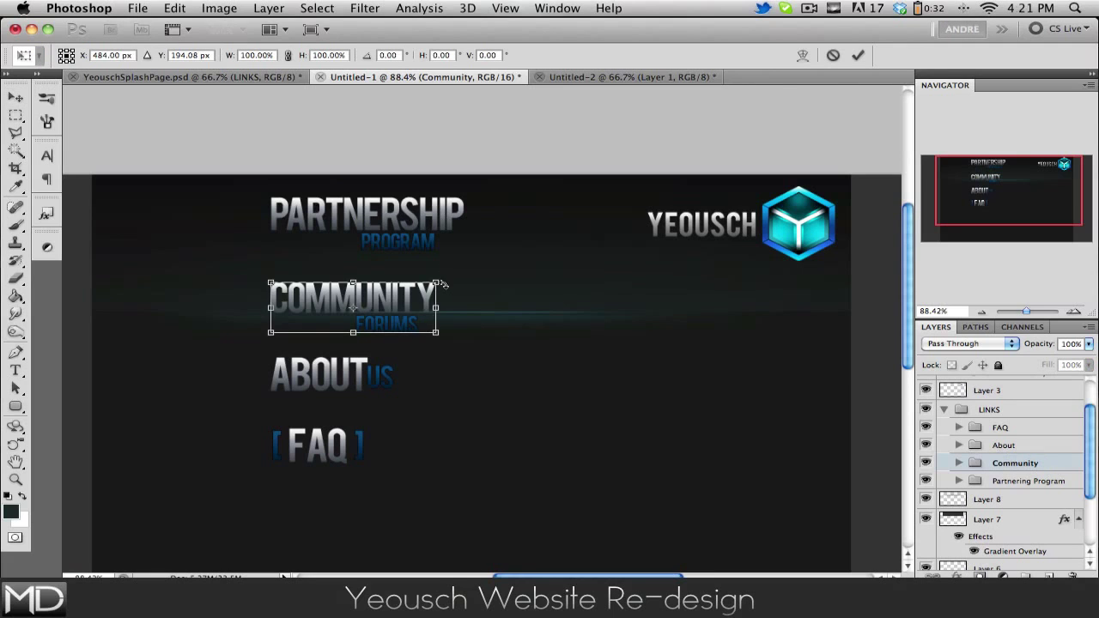
left_click_drag(439, 281, 503, 247)
key("Return")
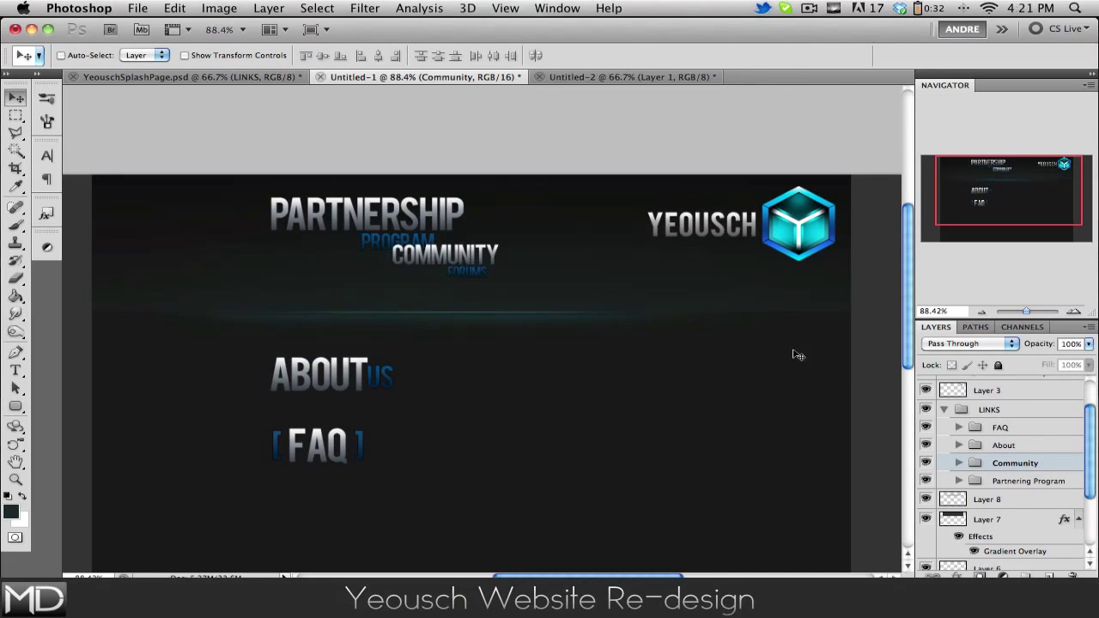
key("ctrl+alt+z")
key("ctrl+alt+z")
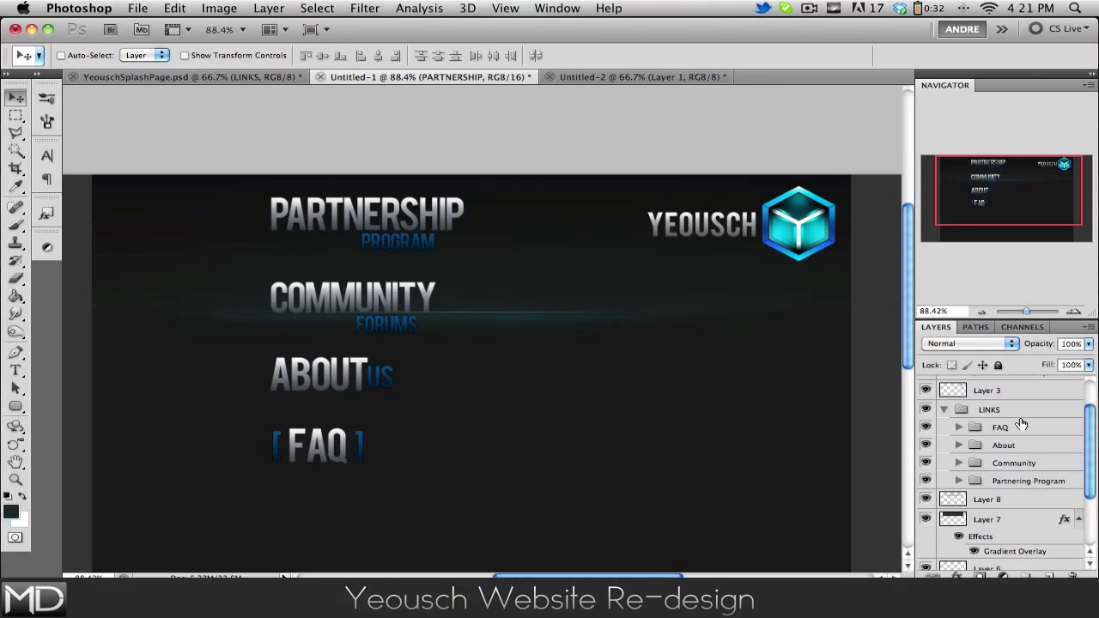
Scale the FAQ, About, Community and Partnering Program groups together to about half size and place them at the header's left side
left_click(1014, 427)
left_click(1018, 483, "shift")
key("ctrl+t")
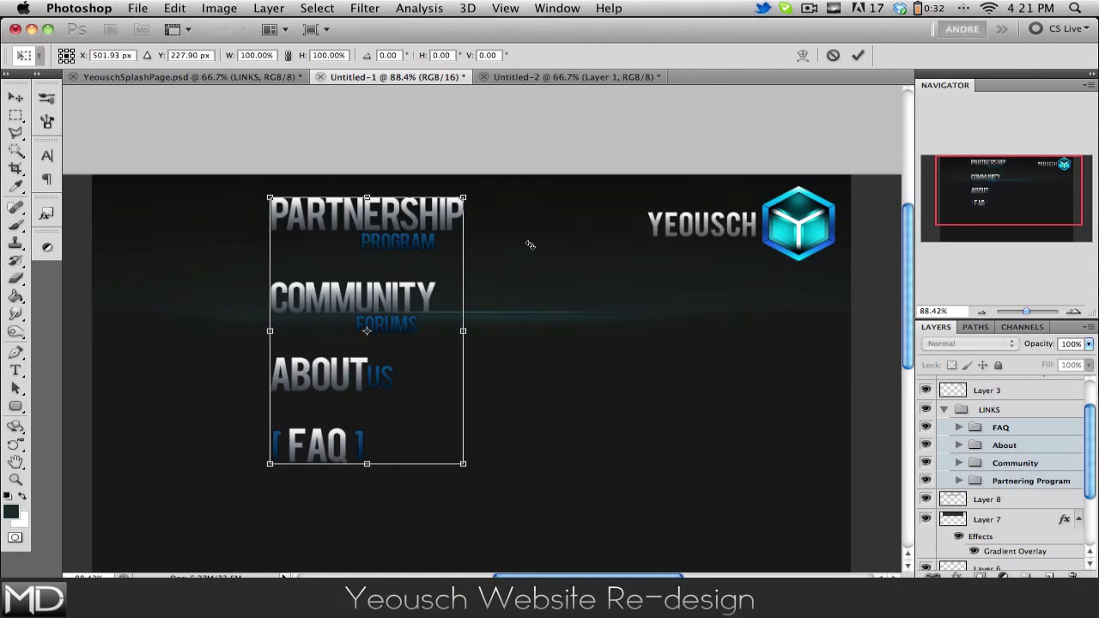
left_click_drag(467, 194, 188, 240)
key("Return")
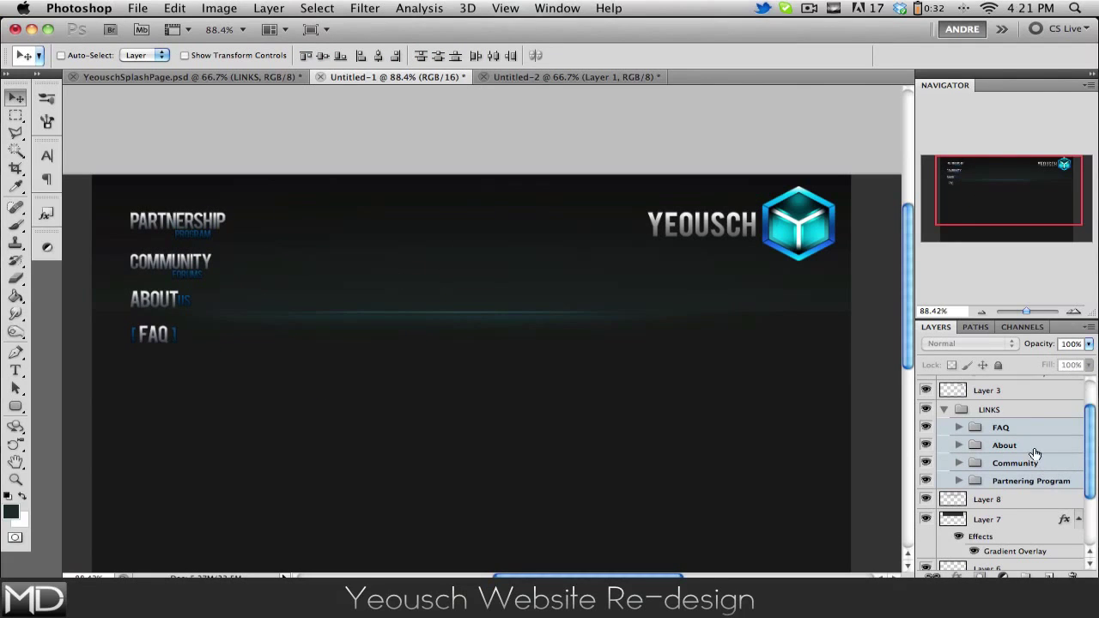
Align the FAQ, About, Community and Partnering Program groups on their vertical centers and distribute their horizontal centers
left_click(1060, 463)
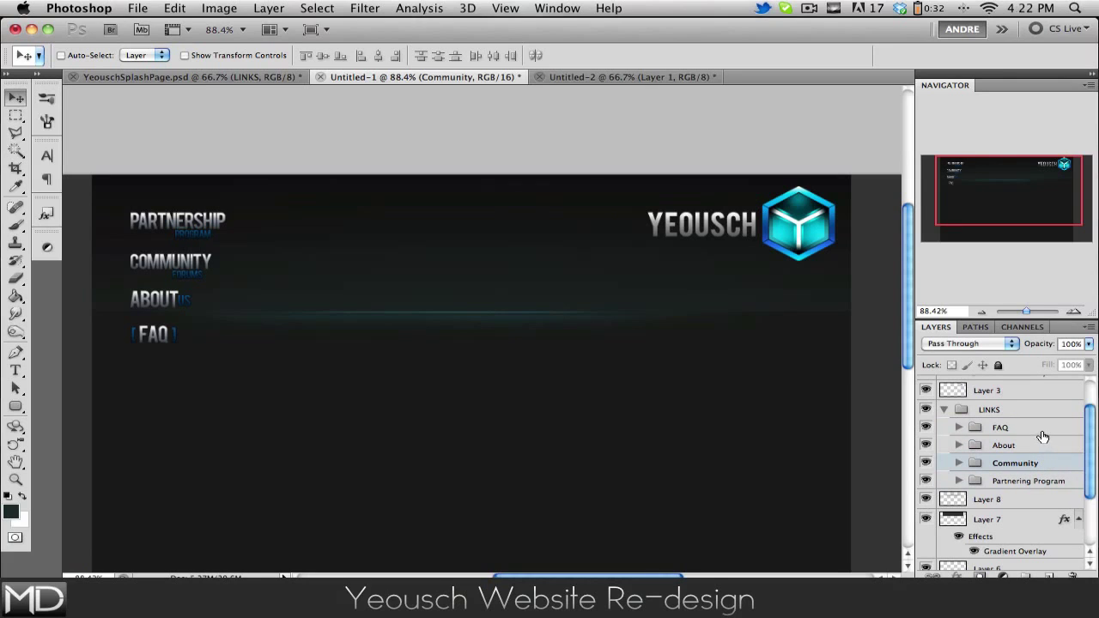
left_click(1039, 429)
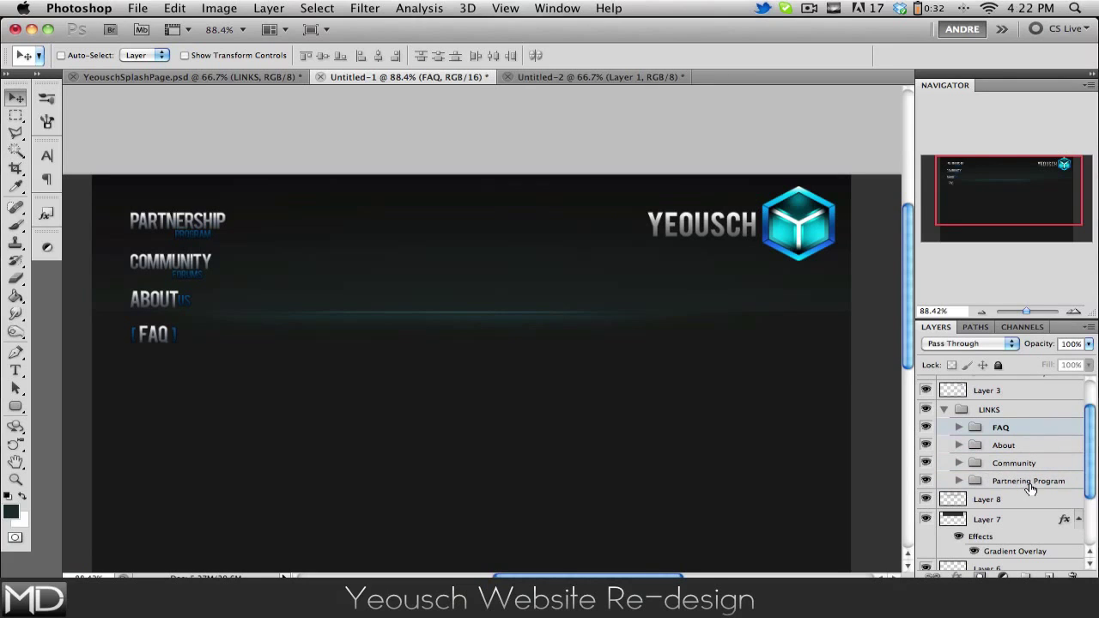
left_click(996, 479, "shift")
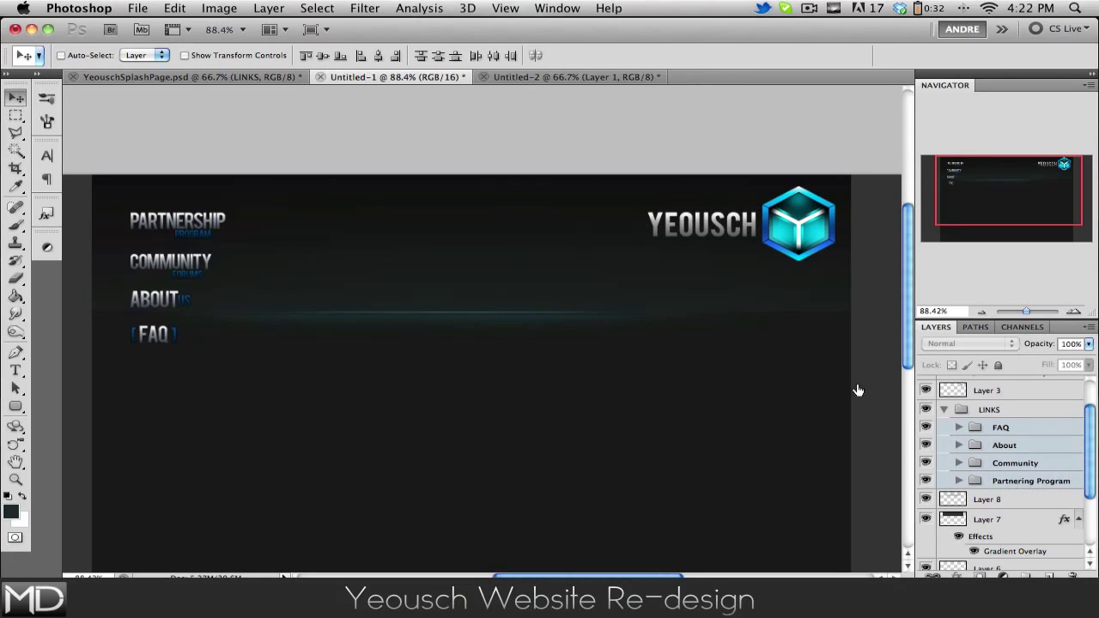
left_click(323, 55)
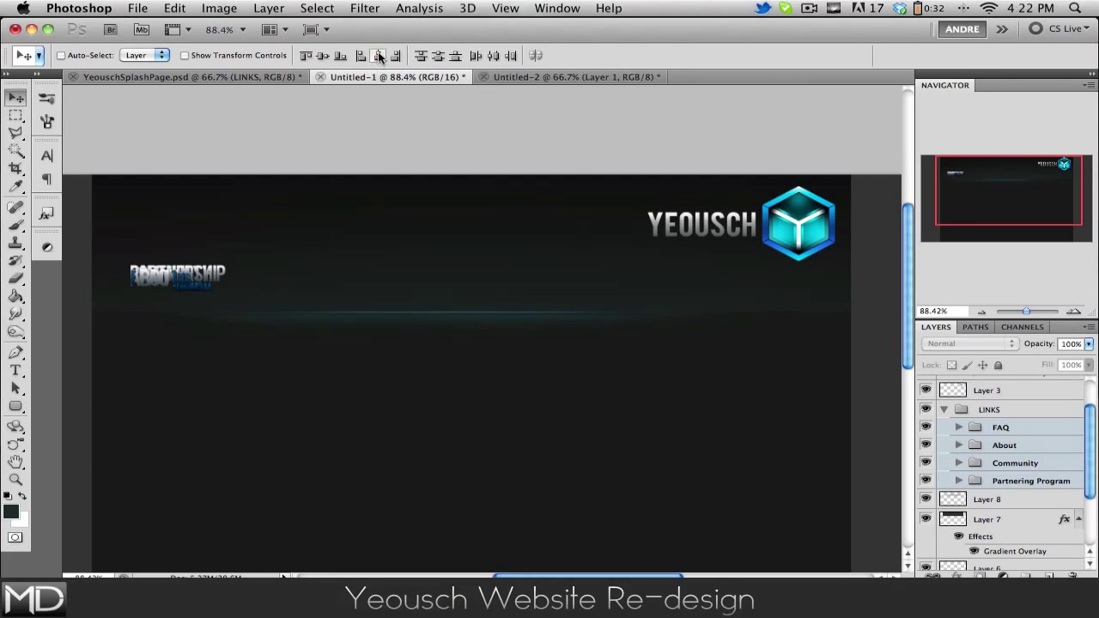
left_click(494, 54)
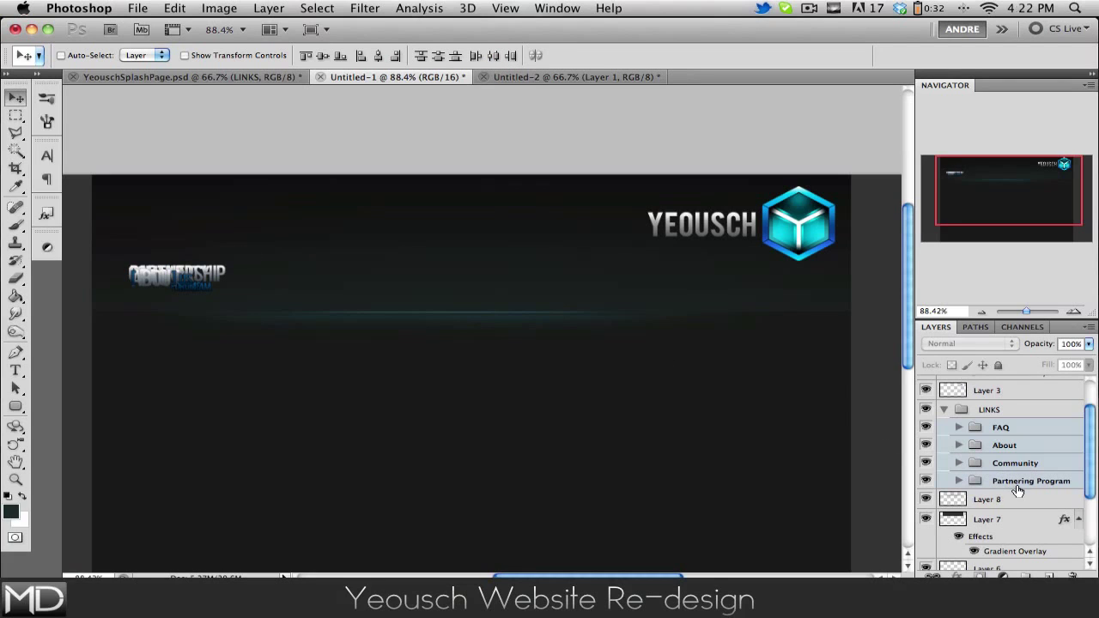
Align the four link groups by their top edges and move them up level with the YEOUSCH logo text
left_click(1052, 480)
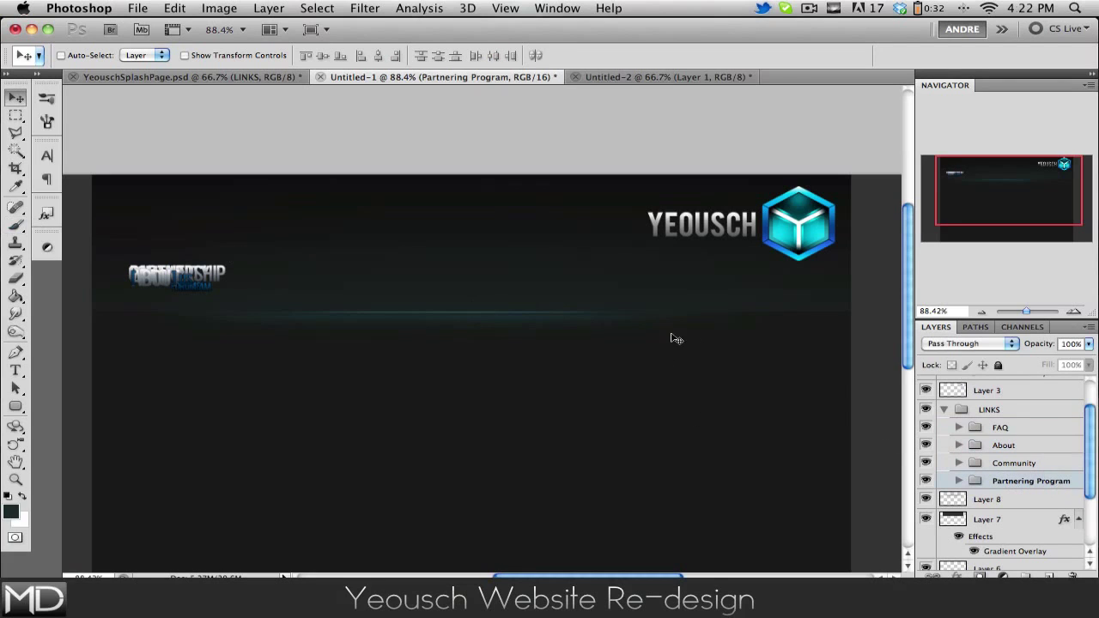
left_click(1024, 430, "shift")
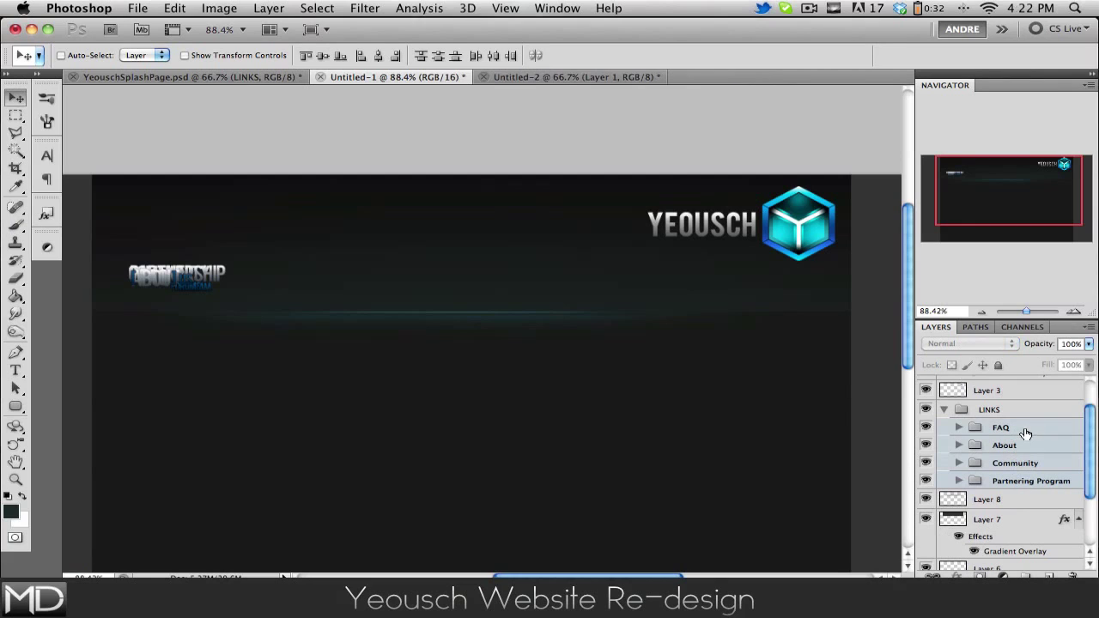
left_click(305, 56)
left_click_drag(227, 275, 232, 228)
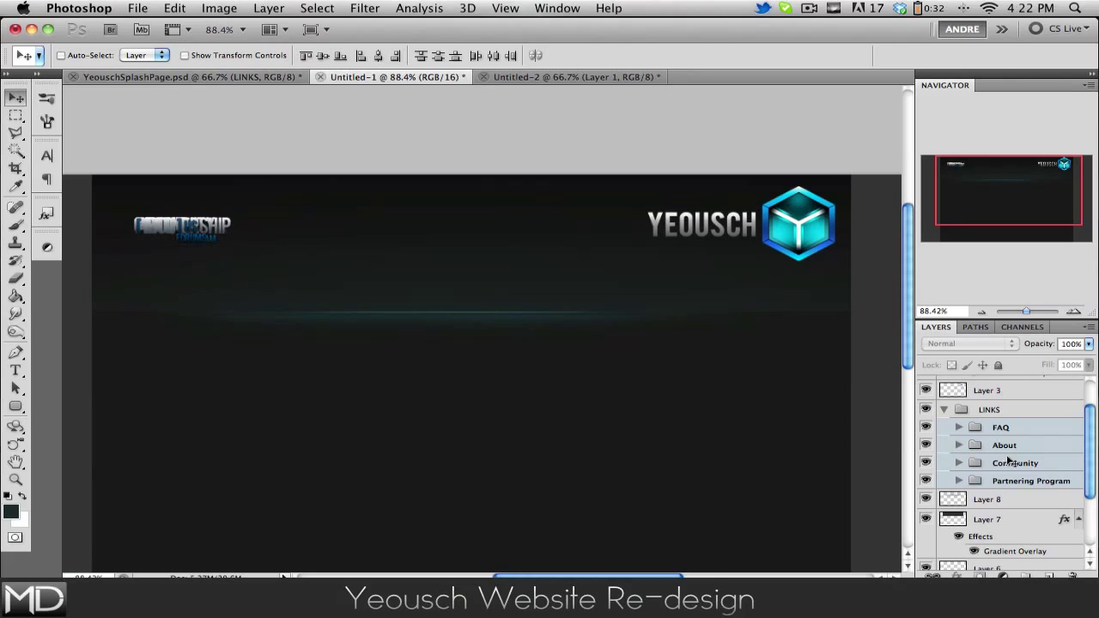
Spread the Community, About and FAQ groups in a row after PARTNERSHIP, and nudge the whole LINKS group slightly left and down
left_click(1063, 463)
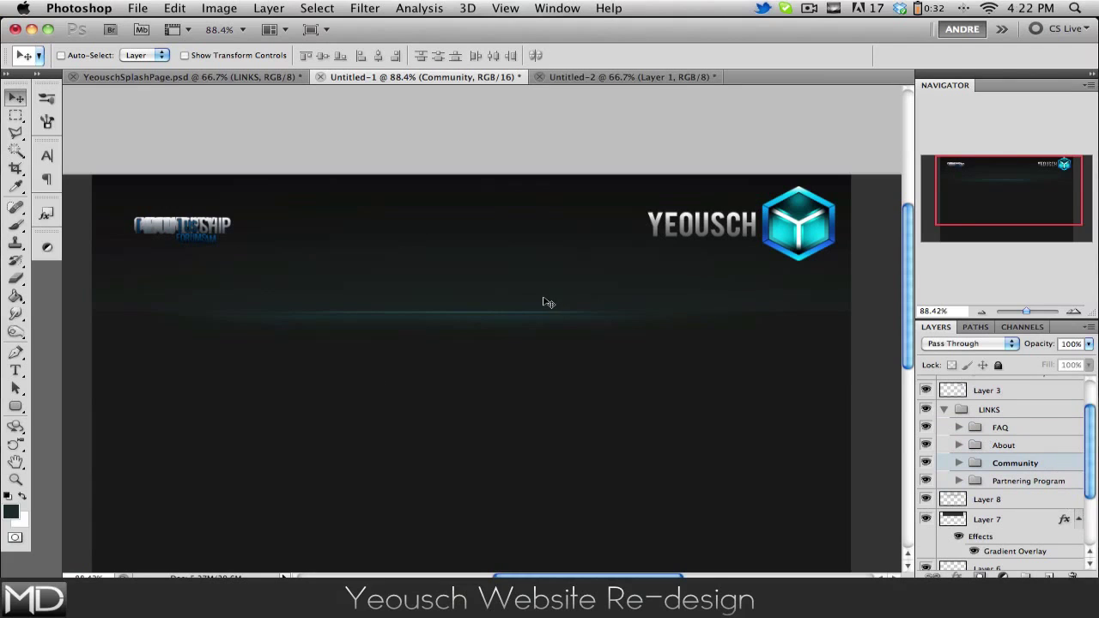
left_click(927, 464)
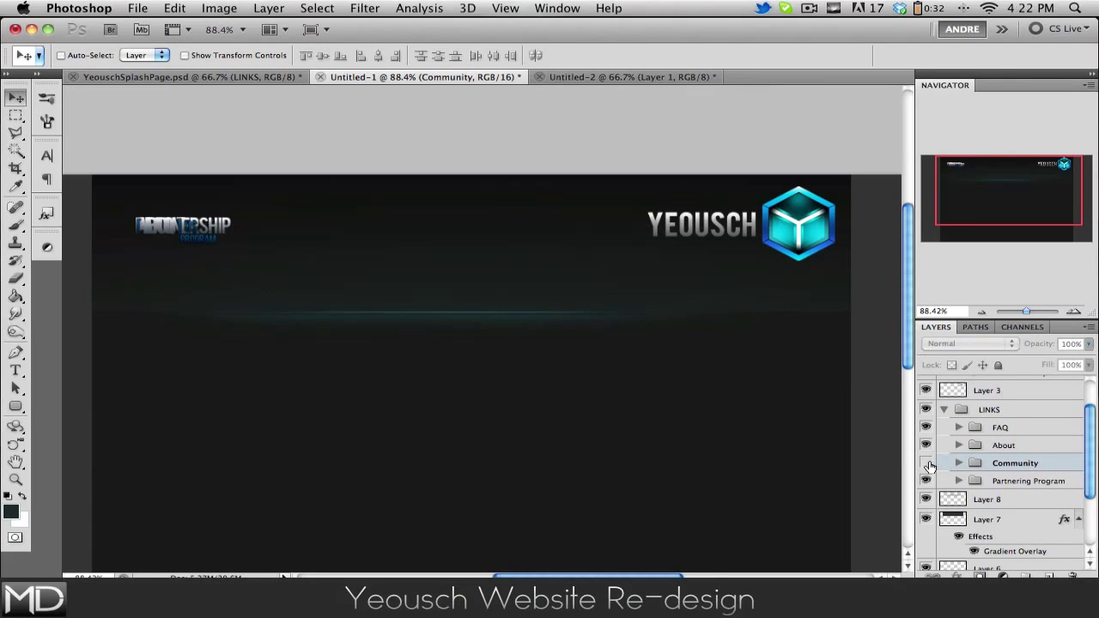
left_click(927, 463)
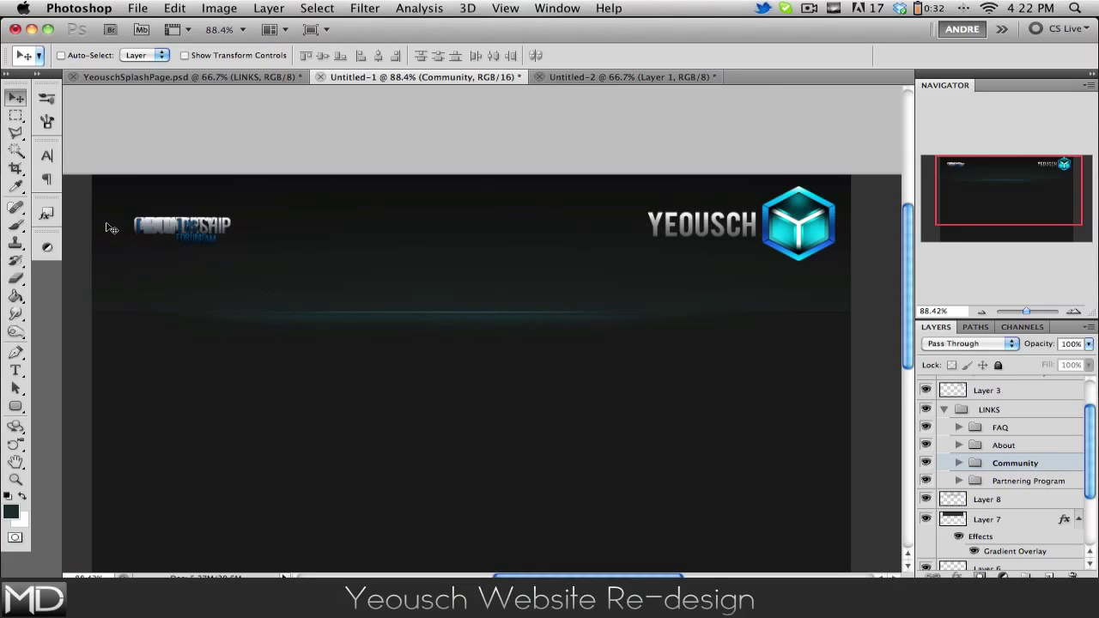
left_click_drag(146, 232, 269, 232)
left_click(1022, 446)
left_click_drag(472, 285, 658, 287)
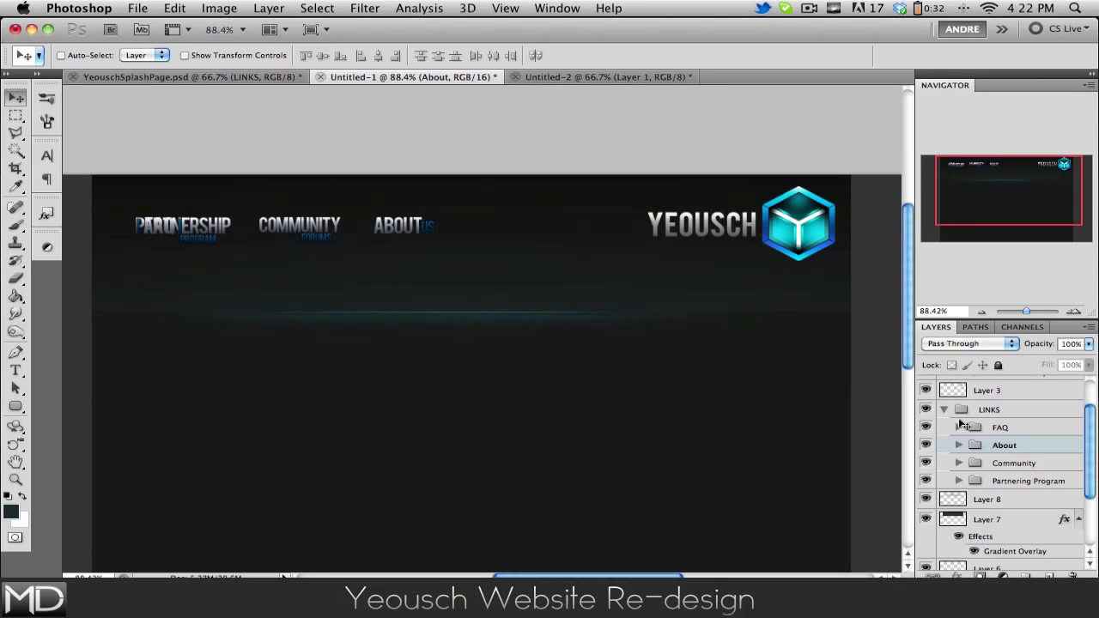
left_click(1014, 430)
left_click_drag(202, 295, 511, 293)
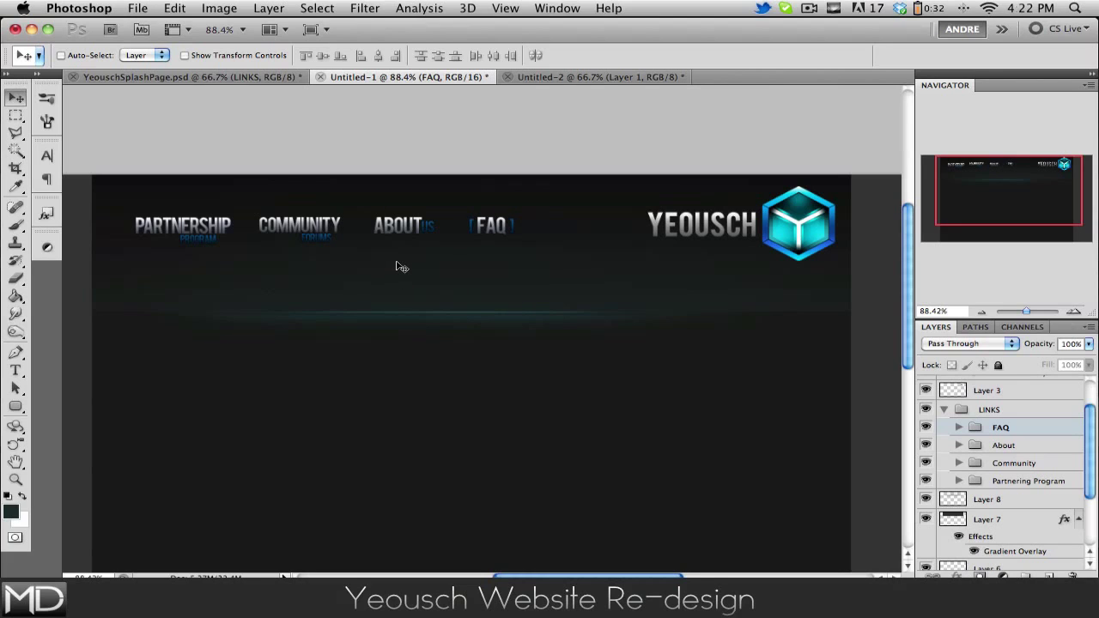
left_click(1026, 410)
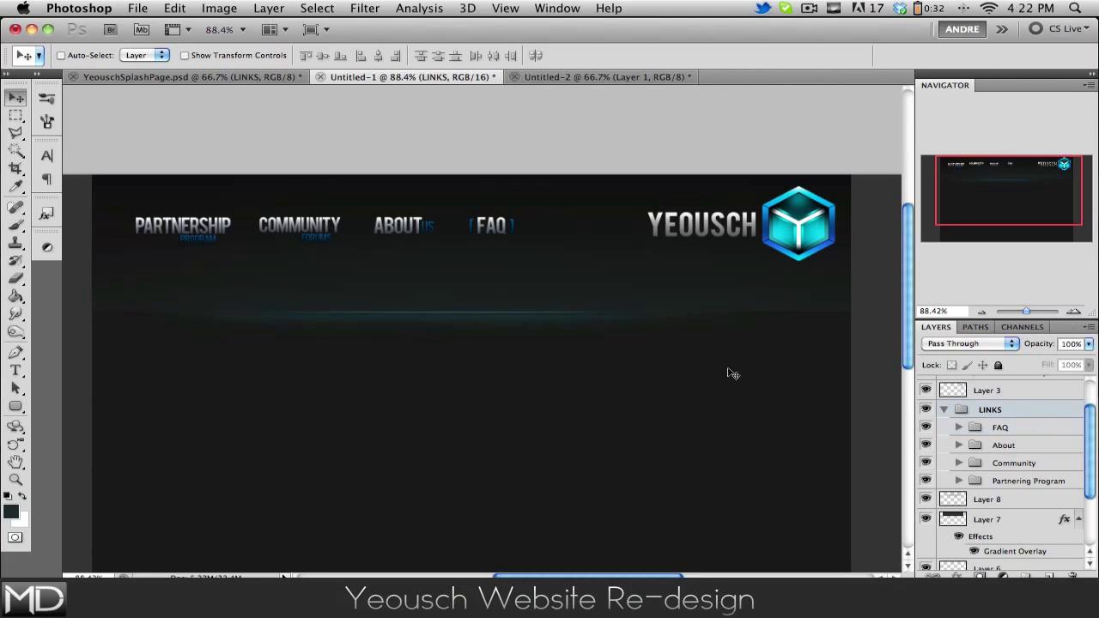
left_click_drag(528, 295, 525, 297)
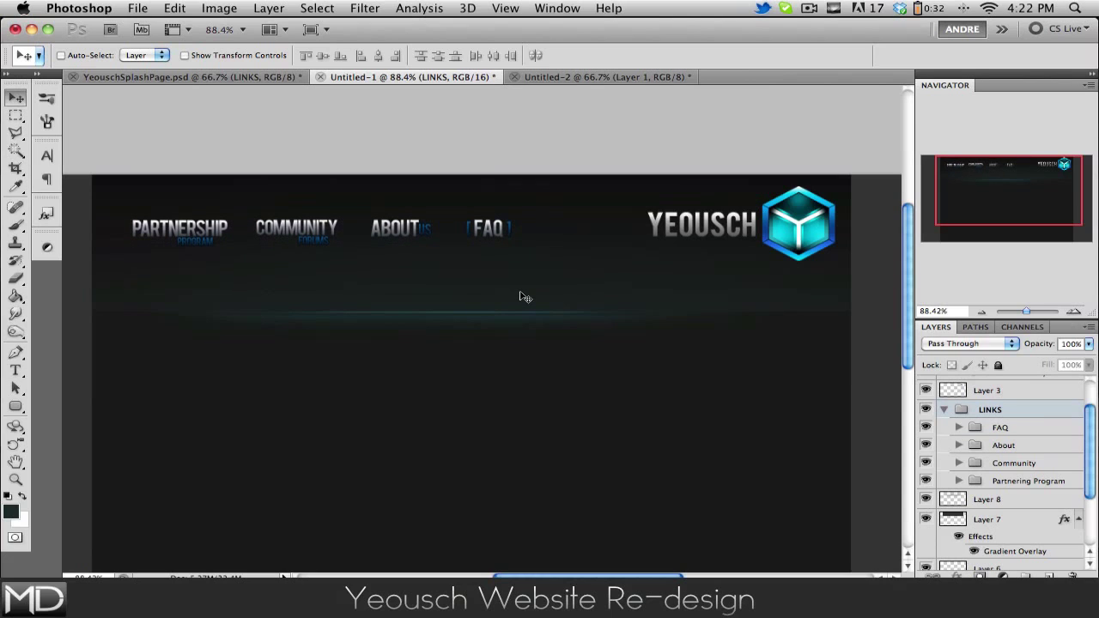
left_click(1035, 434)
double_click(1065, 481)
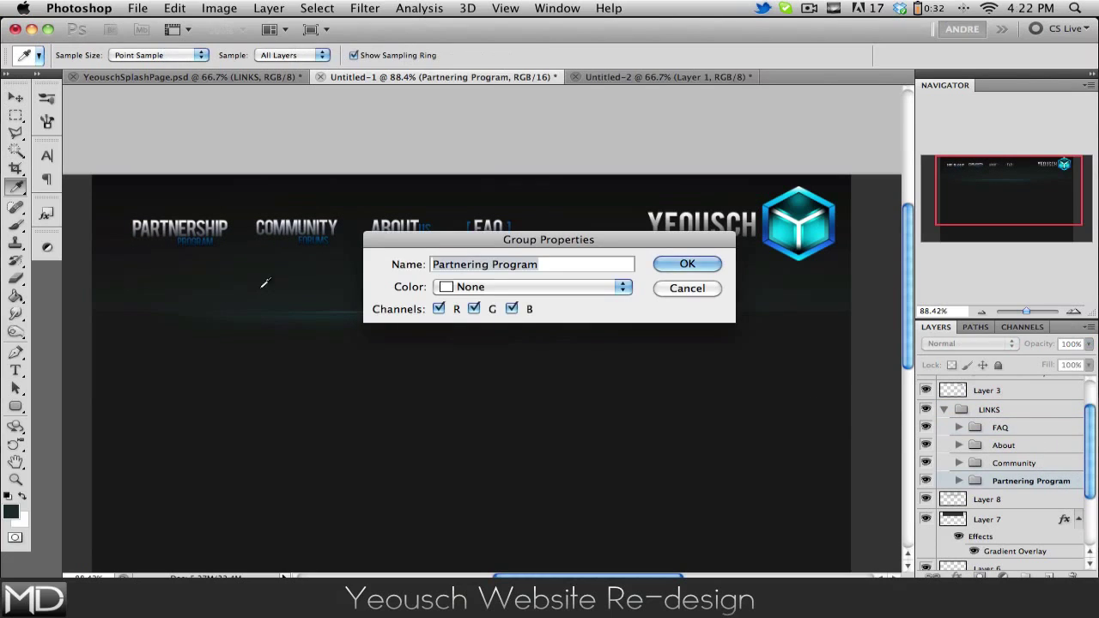
left_click_drag(432, 242, 515, 237)
left_click(790, 260)
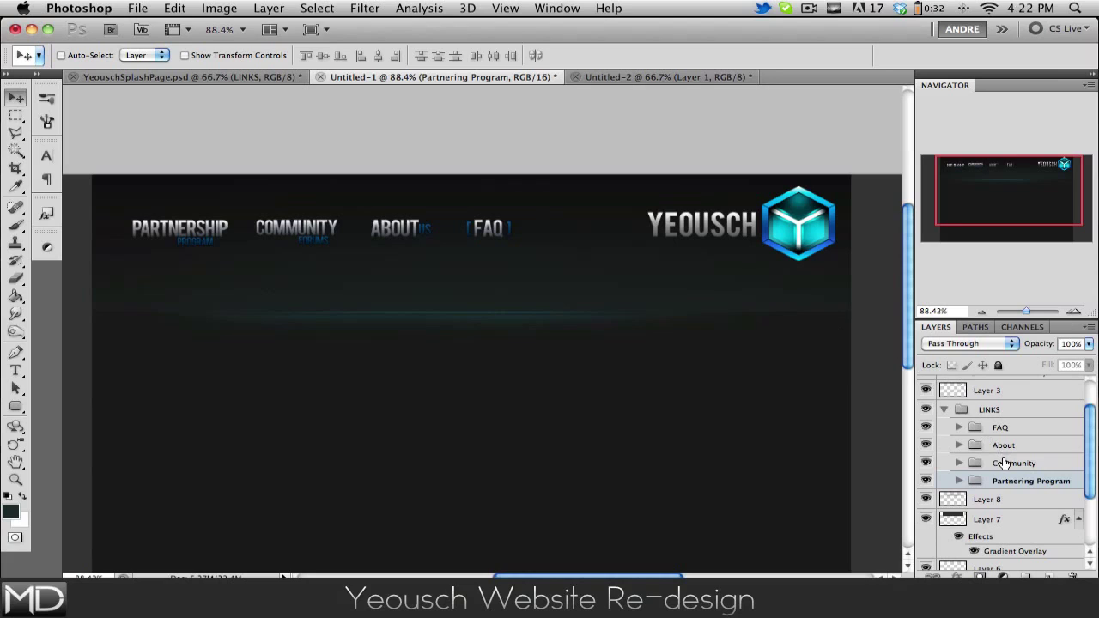
Examine the Gradient Overlay on the PARTNERSHIP text in the Partnering Program group by switching it off and on
left_click(959, 482)
scroll(1016, 468, "down", 3)
scroll(1016, 468, "up", 2)
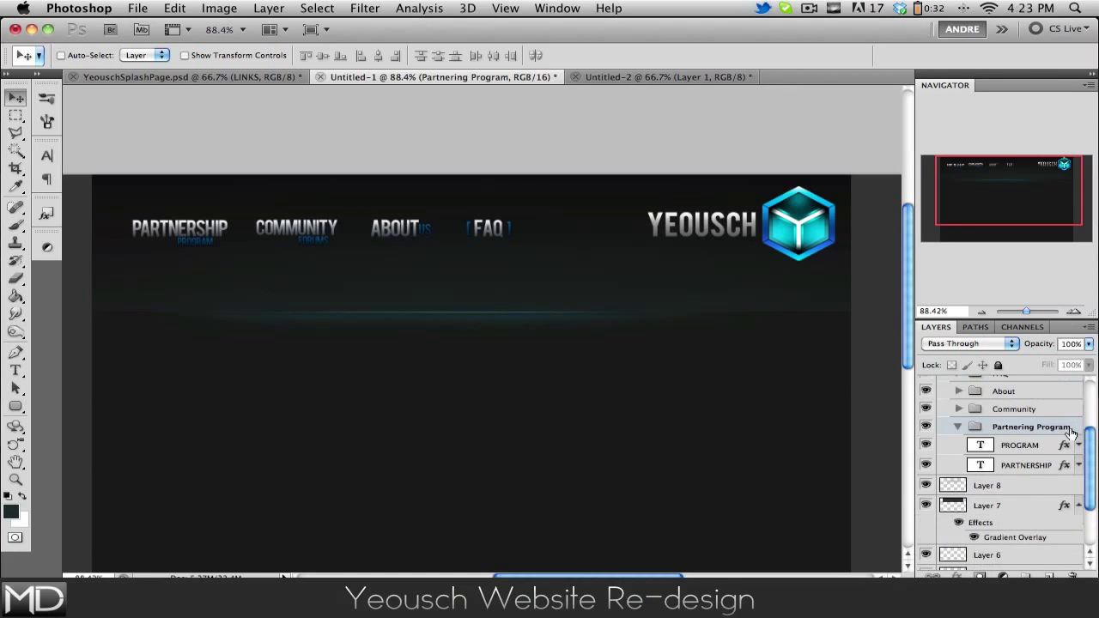
double_click(1000, 464)
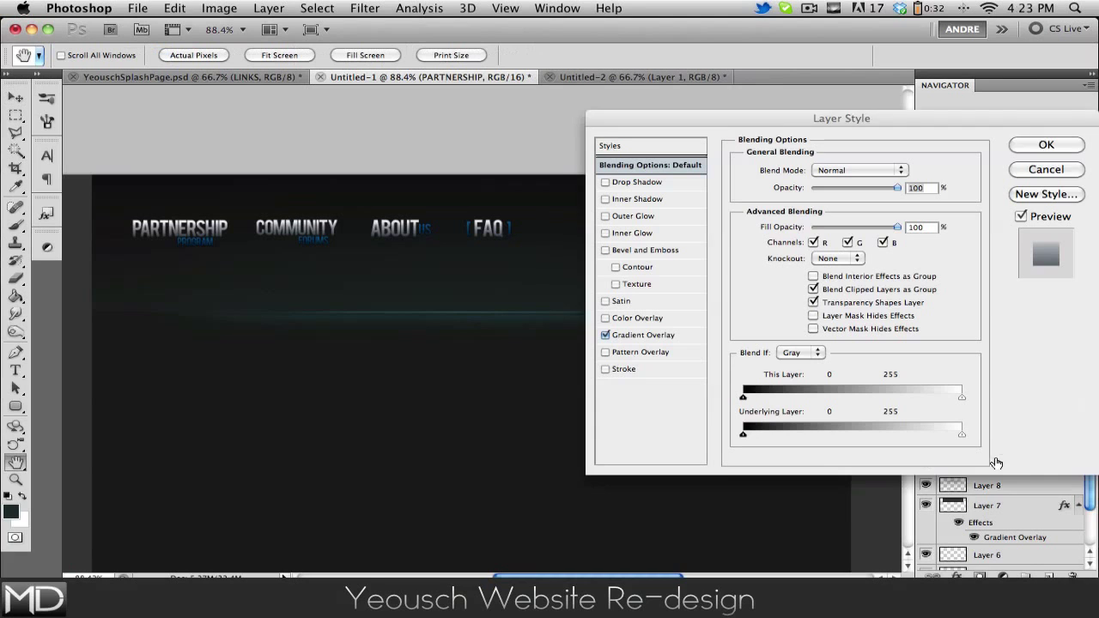
left_click(622, 338)
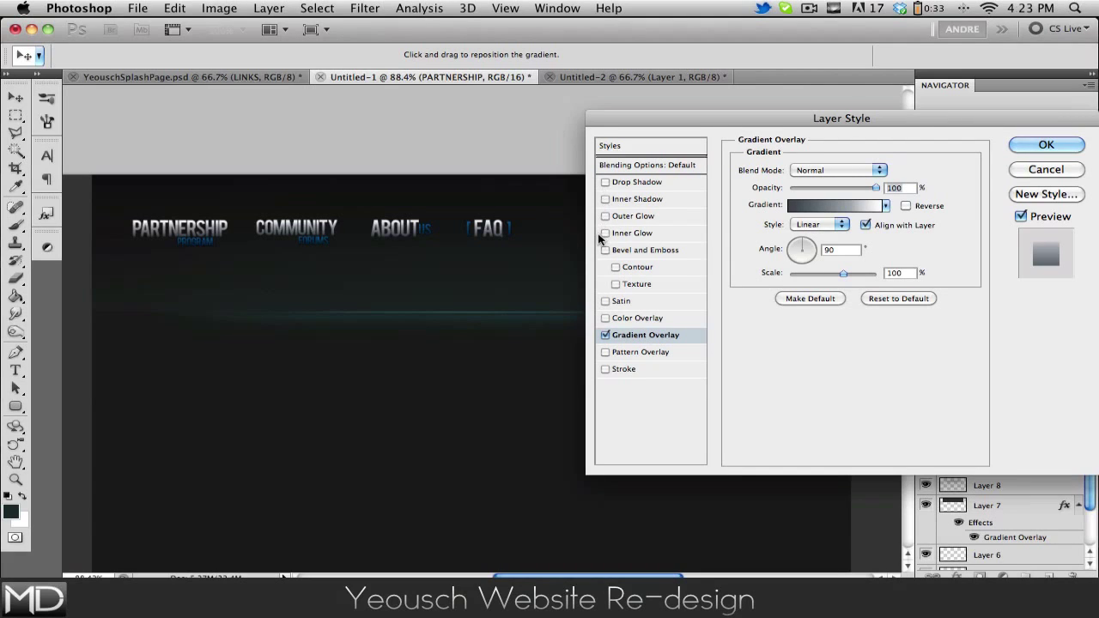
left_click(606, 336)
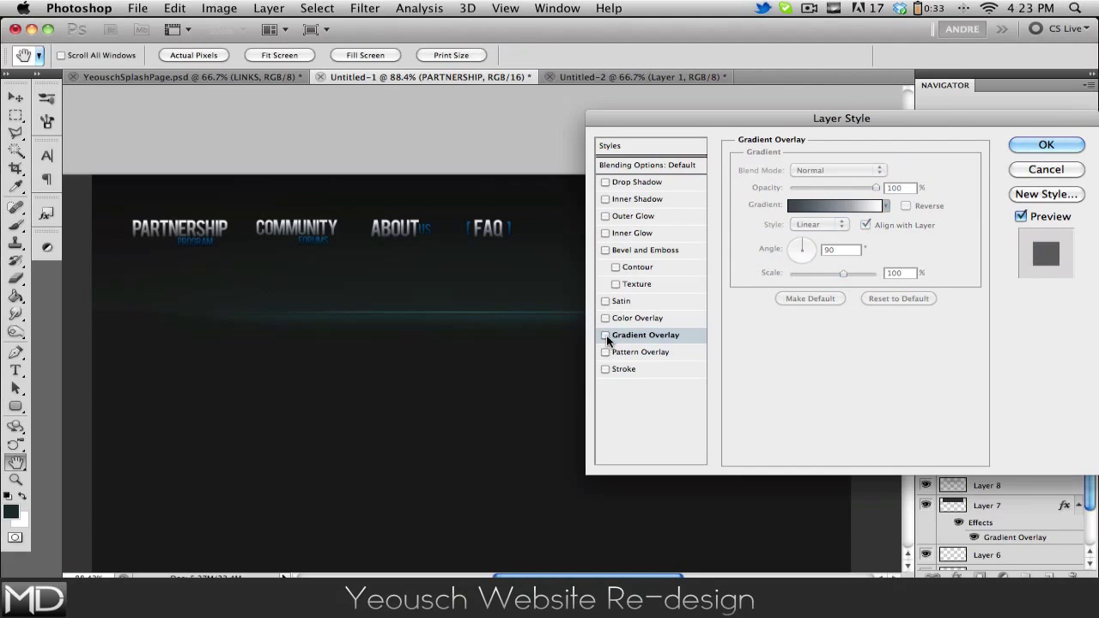
left_click(606, 336)
left_click(1046, 145)
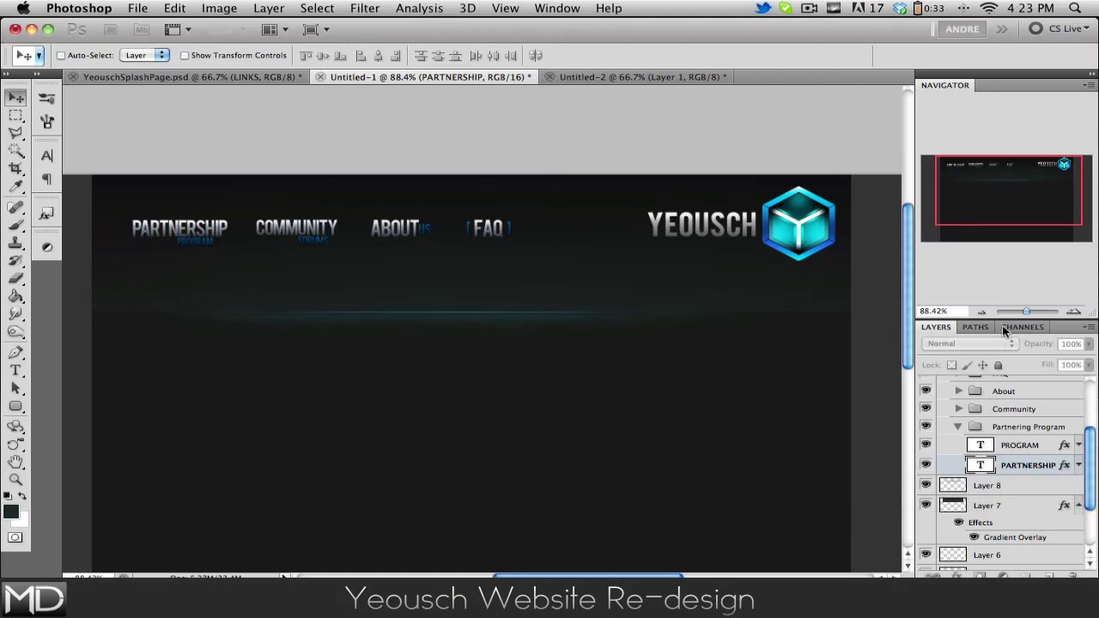
Try the PROGRAM text without its Stroke and Gradient Overlay effects
double_click(1053, 447)
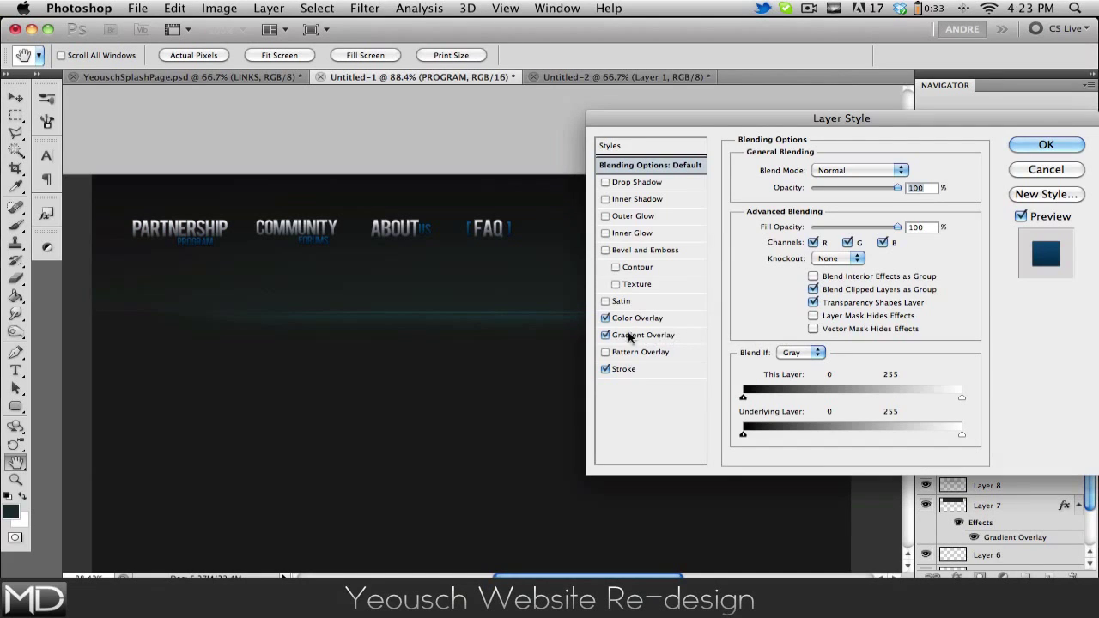
left_click(605, 369)
left_click(604, 336)
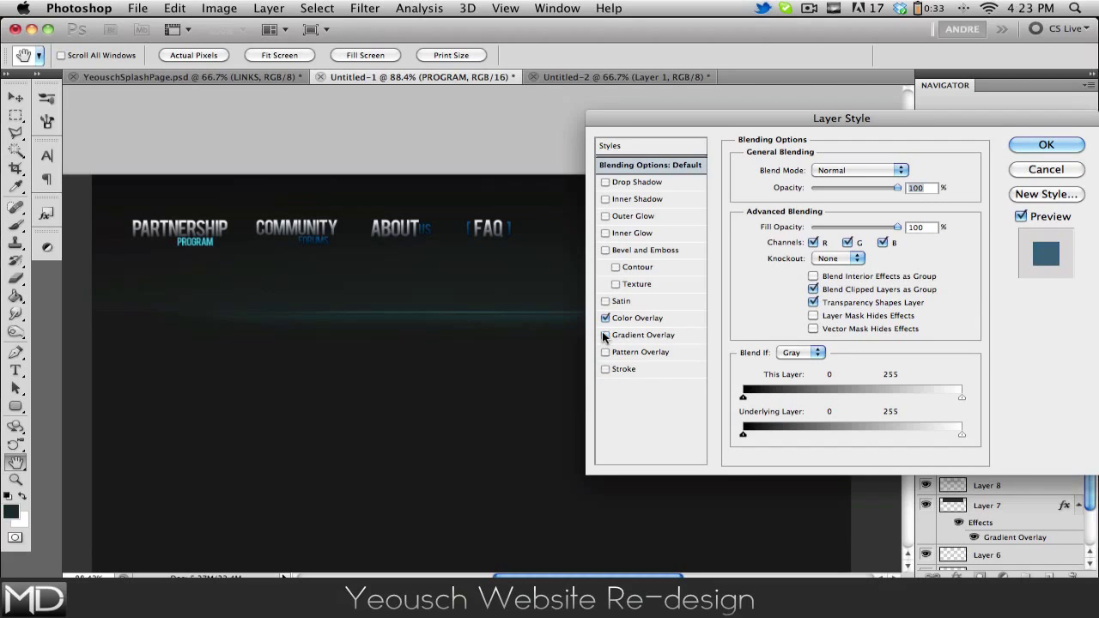
left_click(640, 334)
left_click(605, 334)
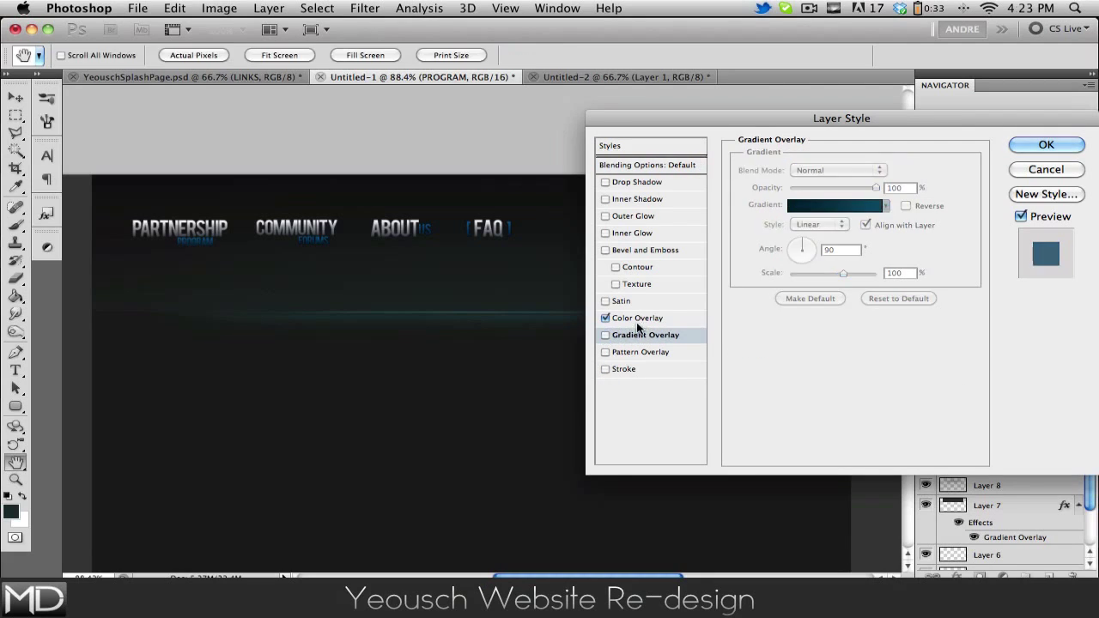
Try a grey c0c0c0 Color Overlay on the PROGRAM text with Normal blend mode and 100% opacity
left_click(639, 318)
left_click(906, 170)
left_click(556, 378)
left_click_drag(610, 356, 559, 356)
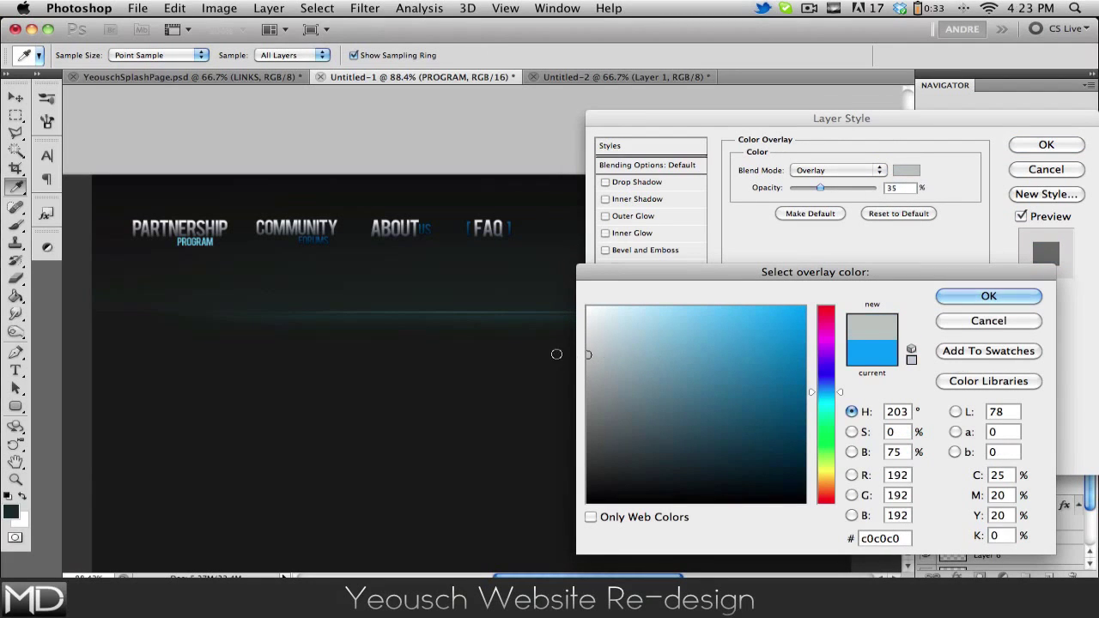
left_click(988, 295)
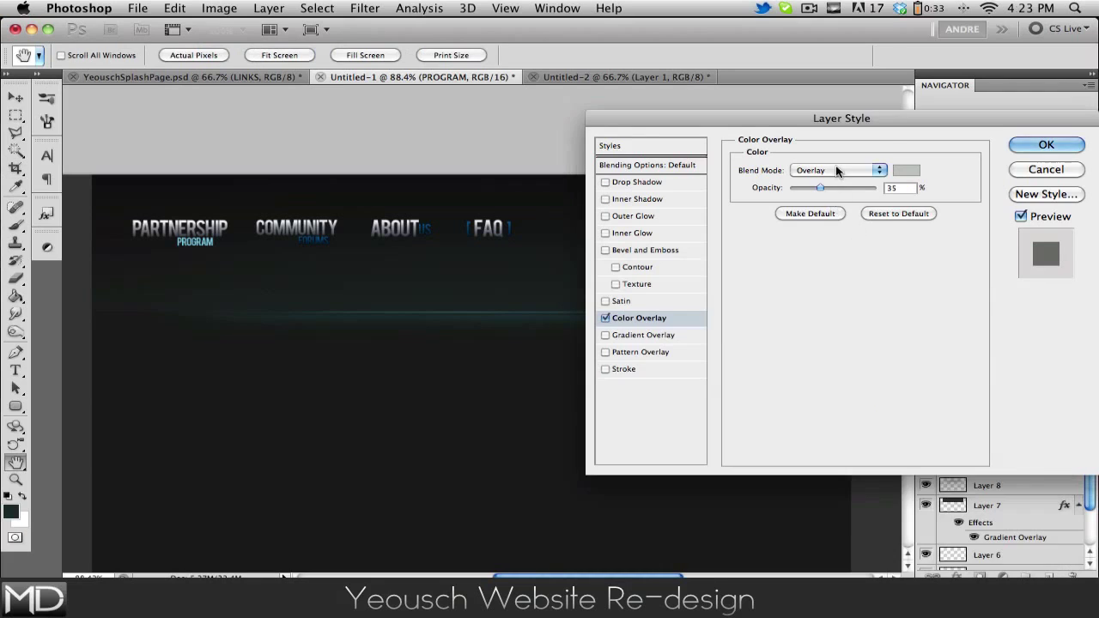
left_click(835, 170)
left_click(827, 22)
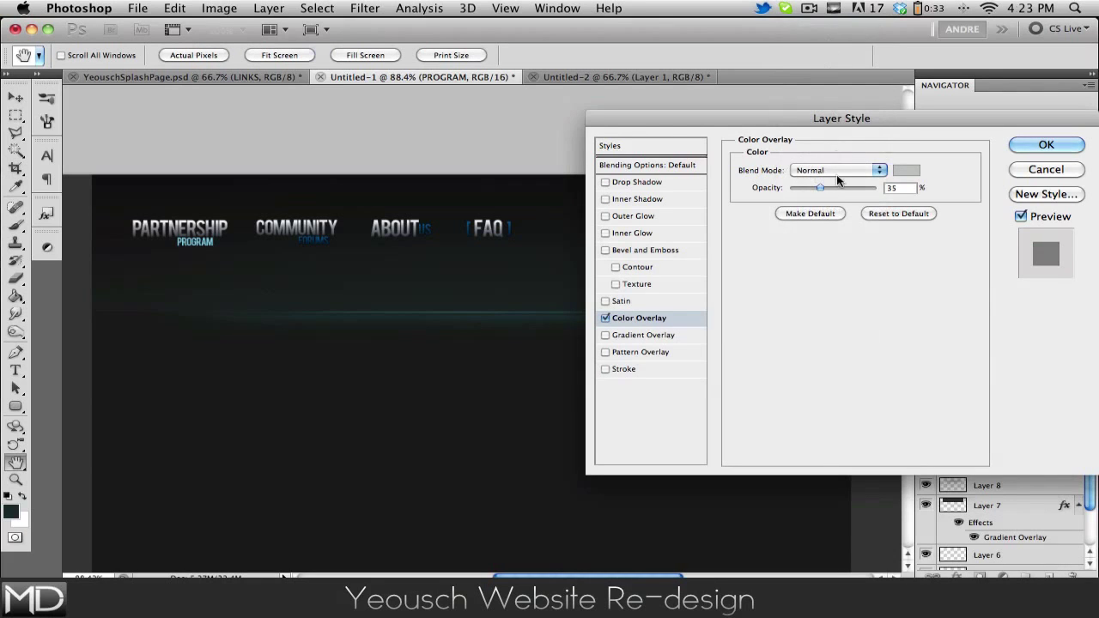
left_click_drag(834, 183, 879, 187)
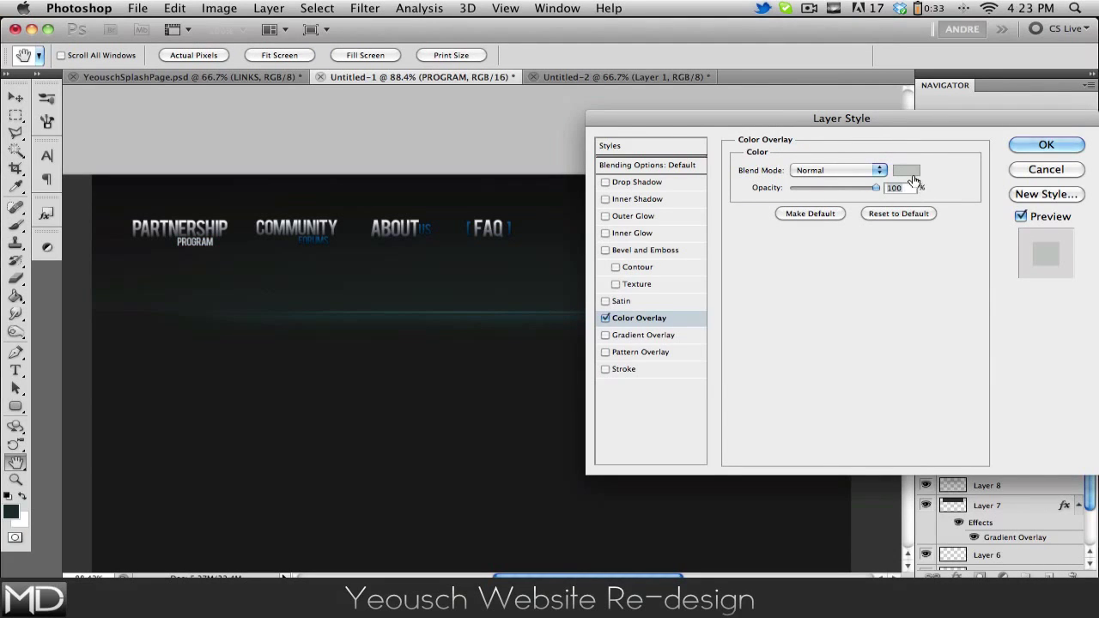
left_click(909, 170)
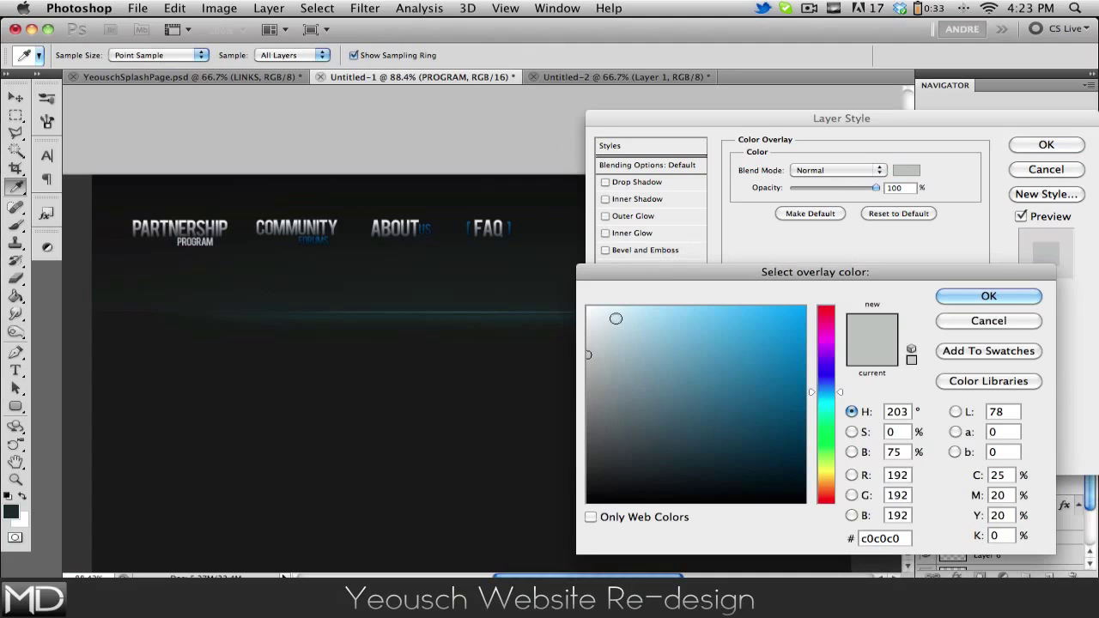
left_click(988, 319)
key("Return")
key("v")
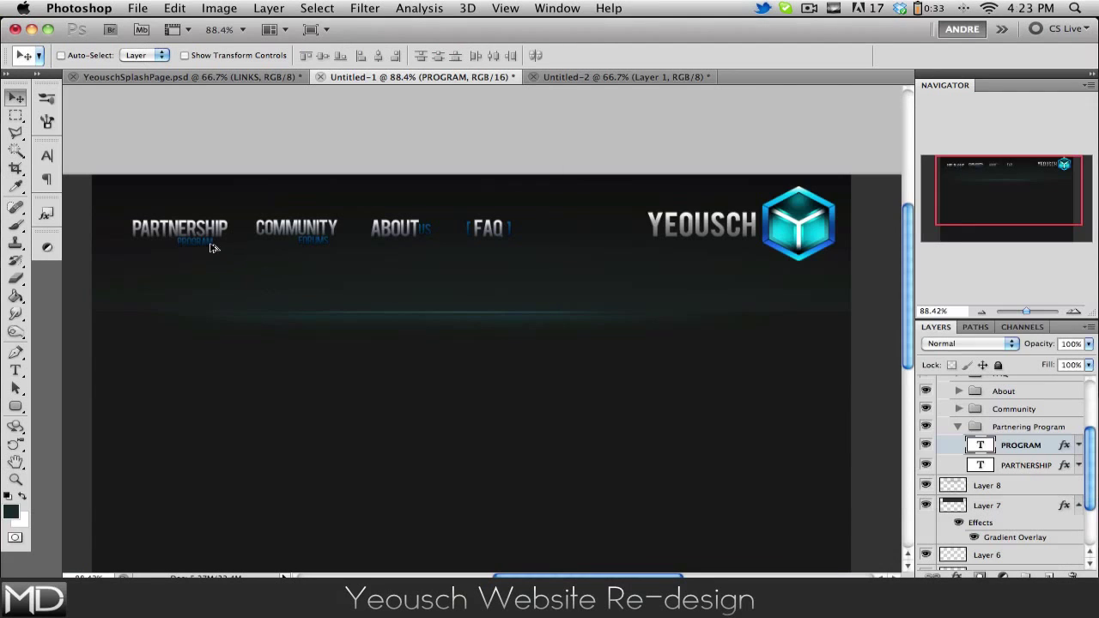
Open the PROGRAM text below PARTNERSHIP for editing with the Type tool
scroll(211, 246, "up", 5)
scroll(259, 268, "left", 5)
scroll(259, 268, "up", 2)
double_click(353, 304)
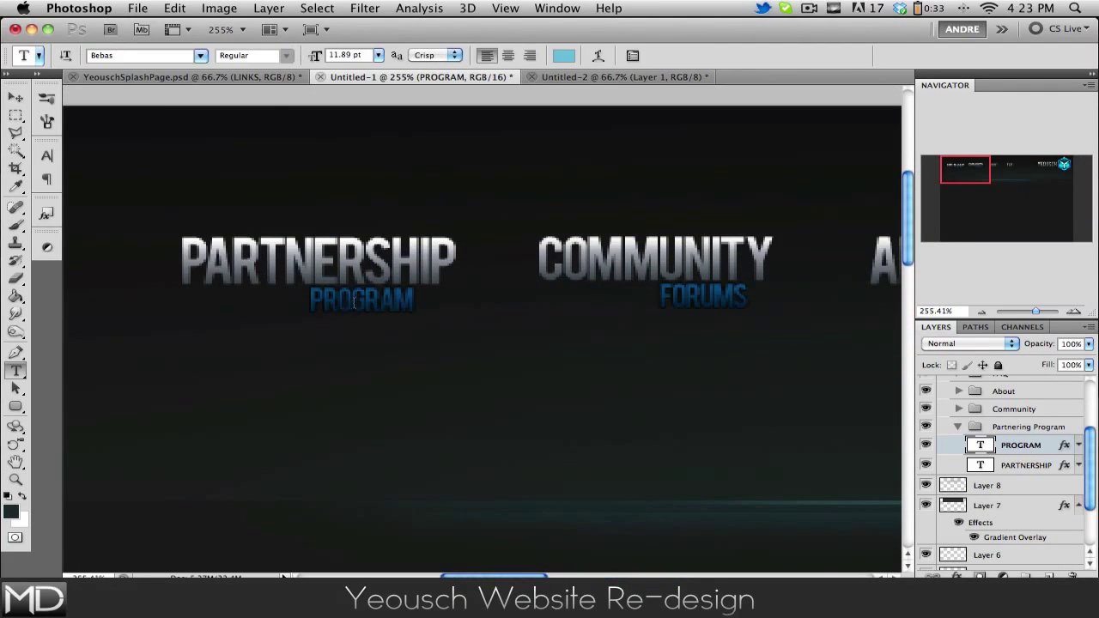
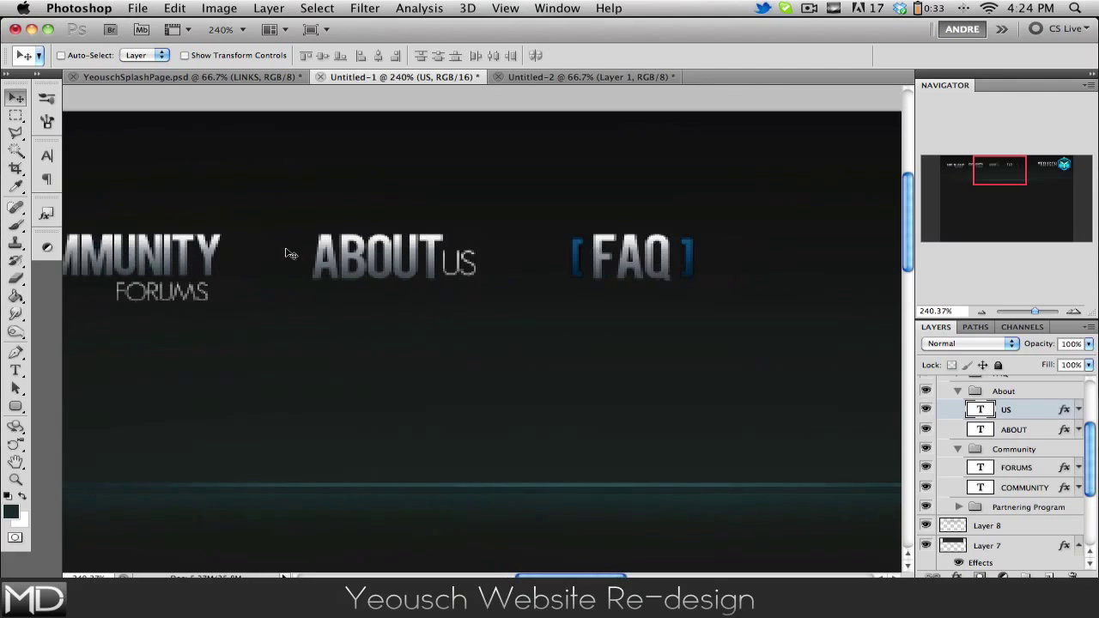
Open the gradient of the US text layer's Gradient Overlay in the About group for editing
scroll(290, 254, "up", 1)
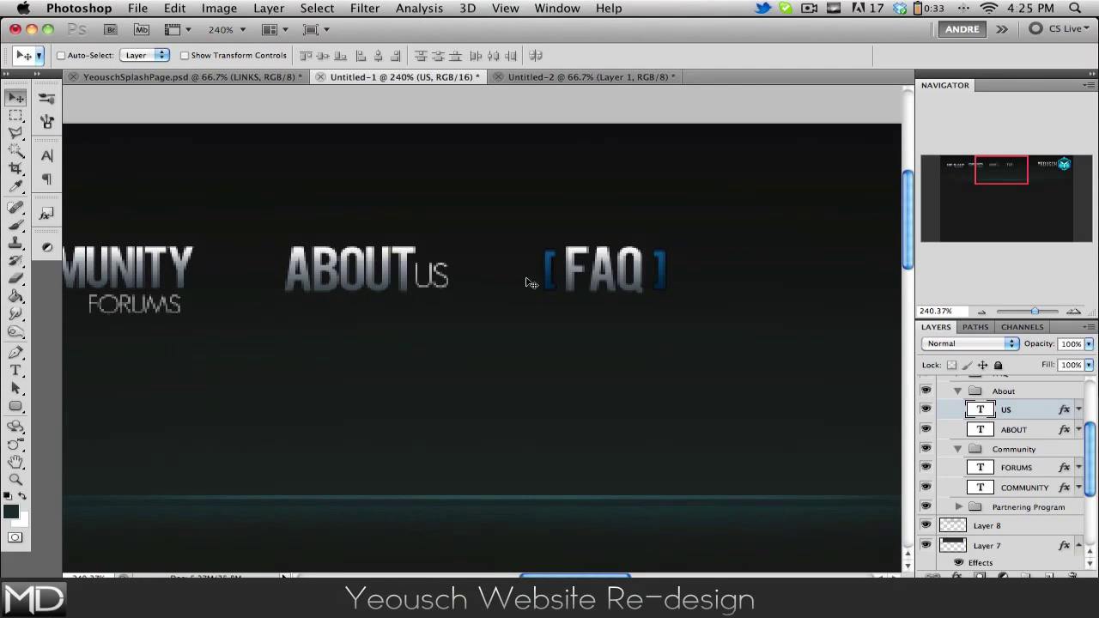
key("t")
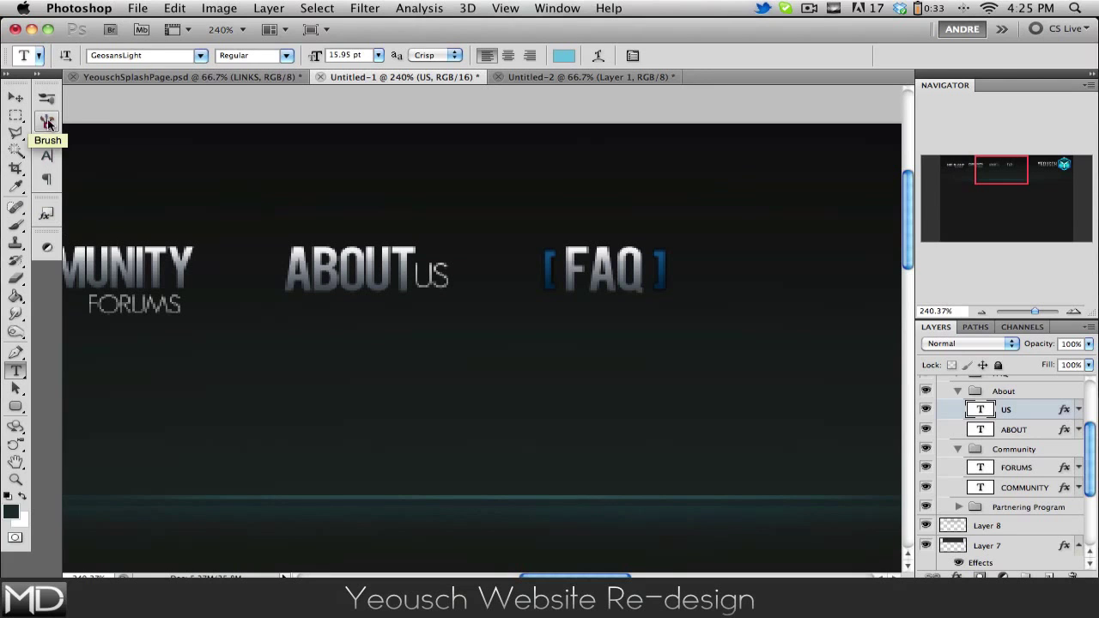
left_click(16, 97)
scroll(378, 247, "left", 10)
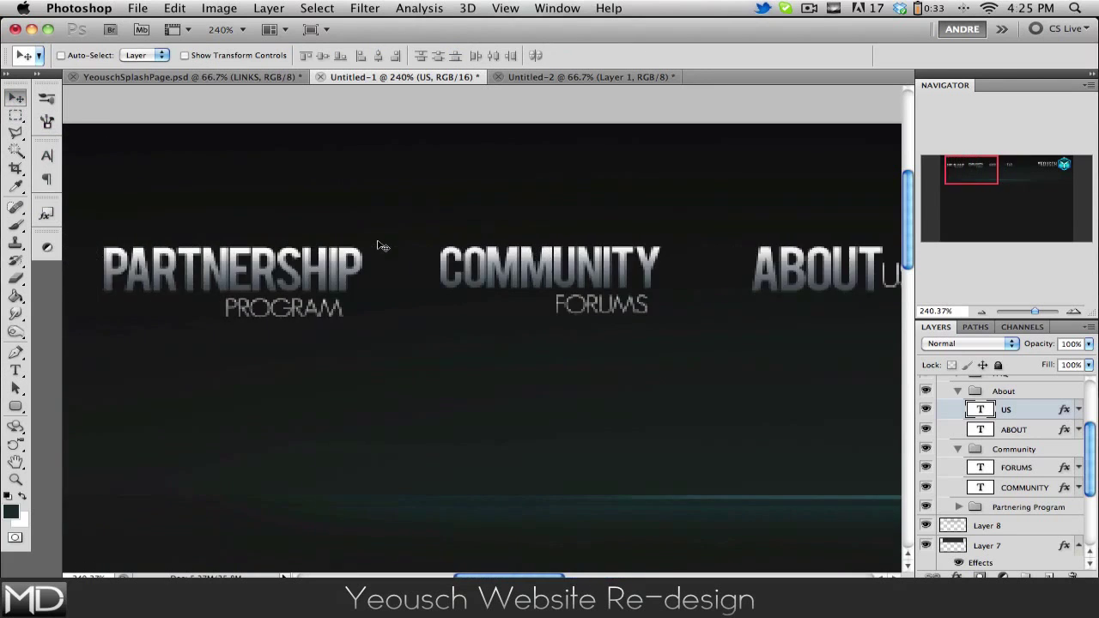
double_click(1041, 415)
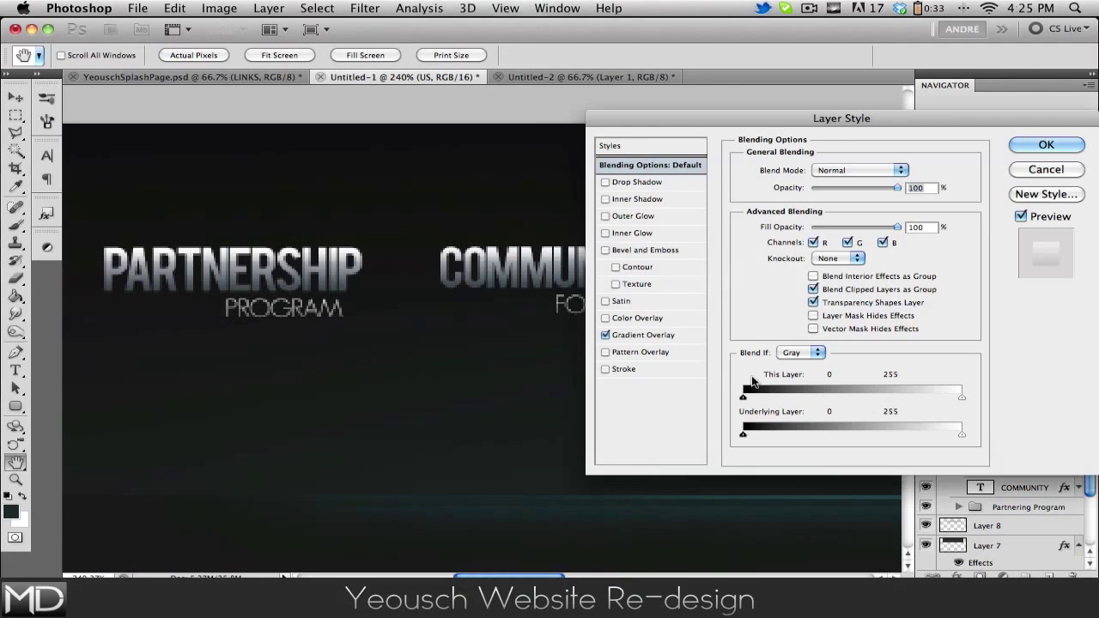
left_click(651, 336)
left_click(867, 206)
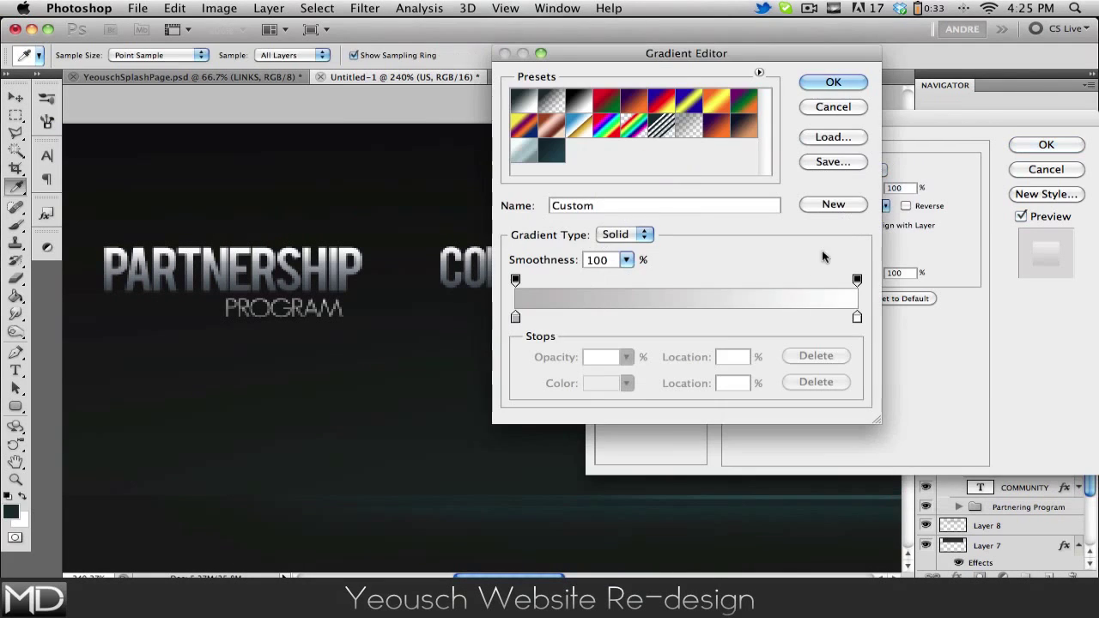
Try a light teal with hue 195 for the 0% colour stop of the US text's gradient
double_click(515, 318)
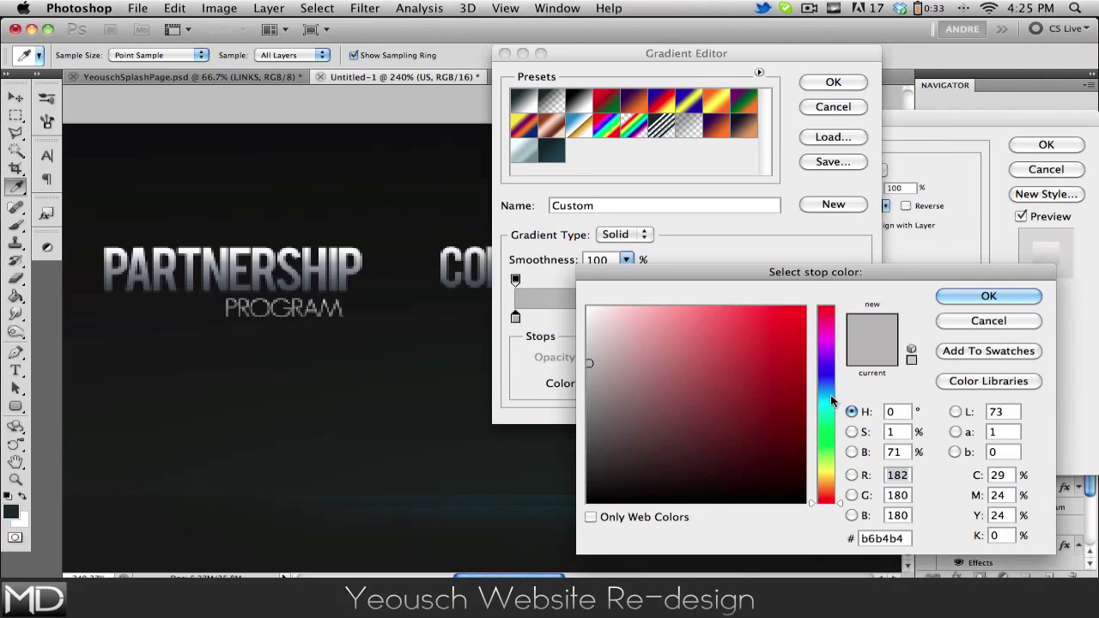
left_click(824, 396)
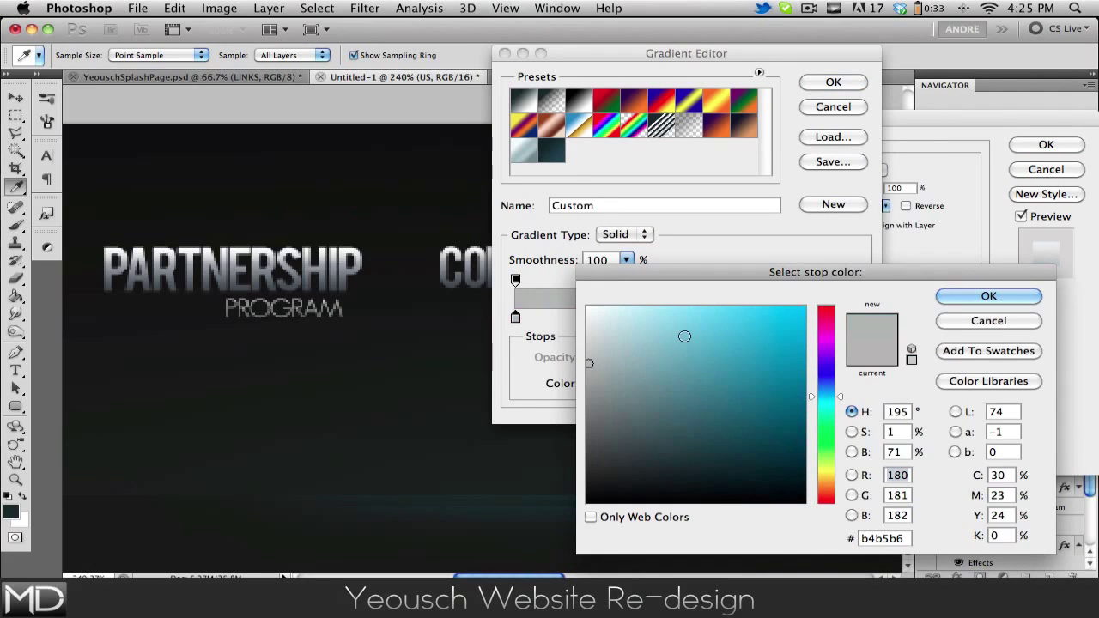
left_click_drag(684, 336, 707, 338)
left_click(978, 299)
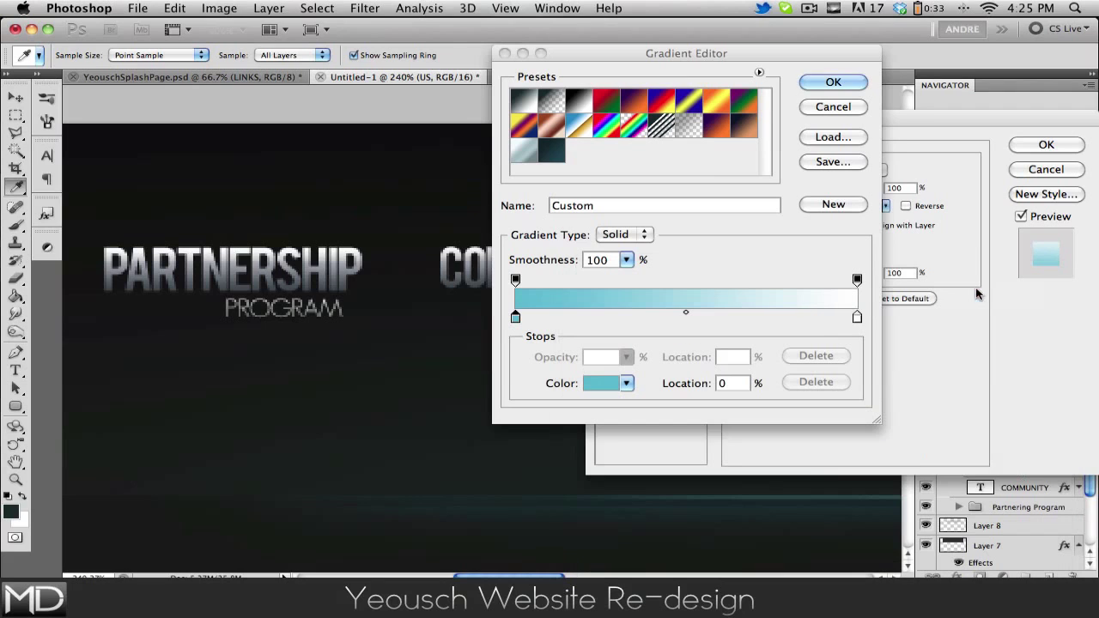
left_click(382, 313)
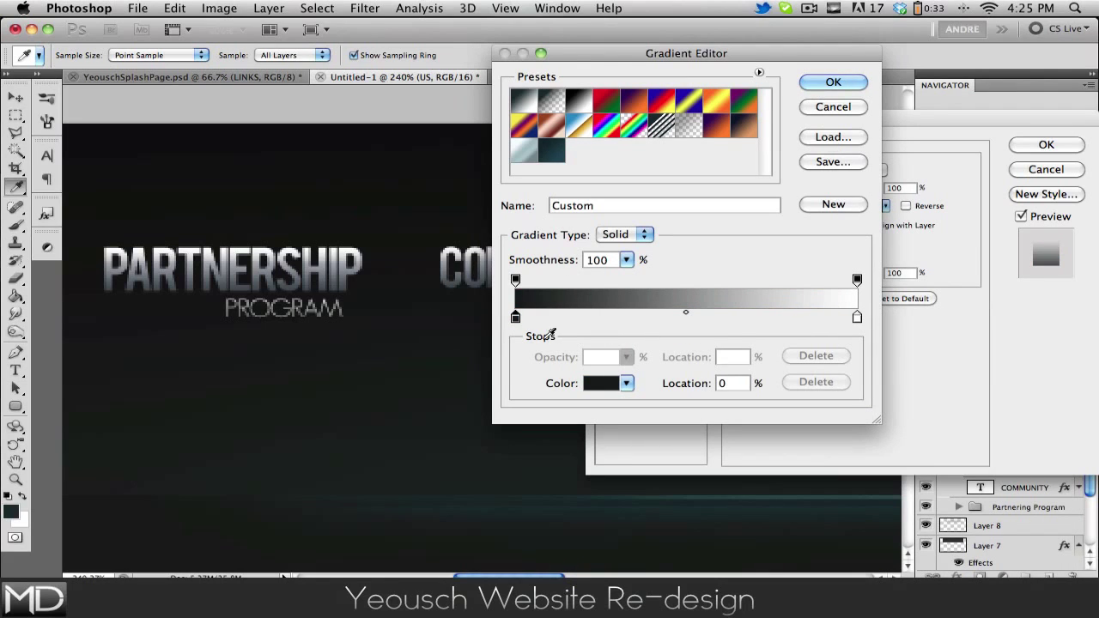
key("ctrl+z")
scroll(150, 297, "right", 10)
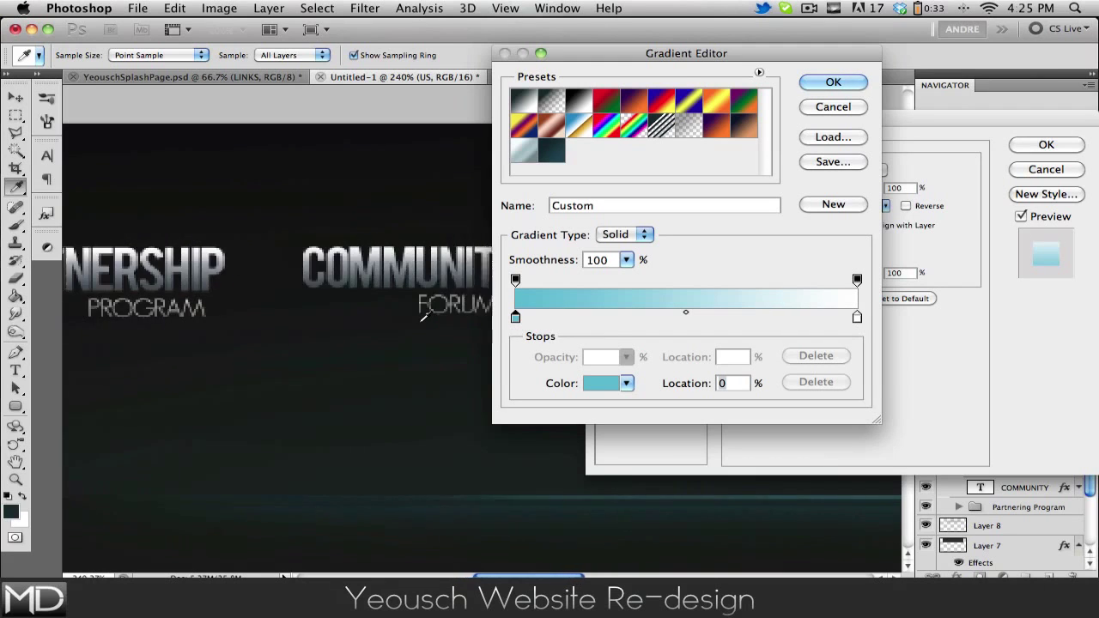
scroll(149, 298, "right", 2)
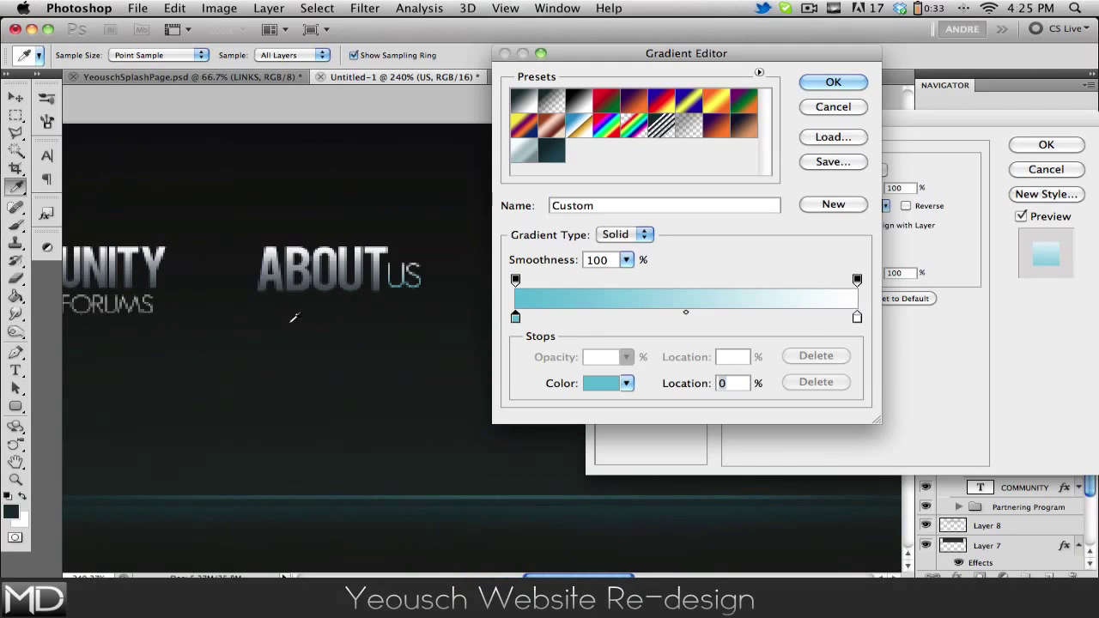
Set the 100% colour stop of the US text's gradient to blue 3374c4
double_click(856, 318)
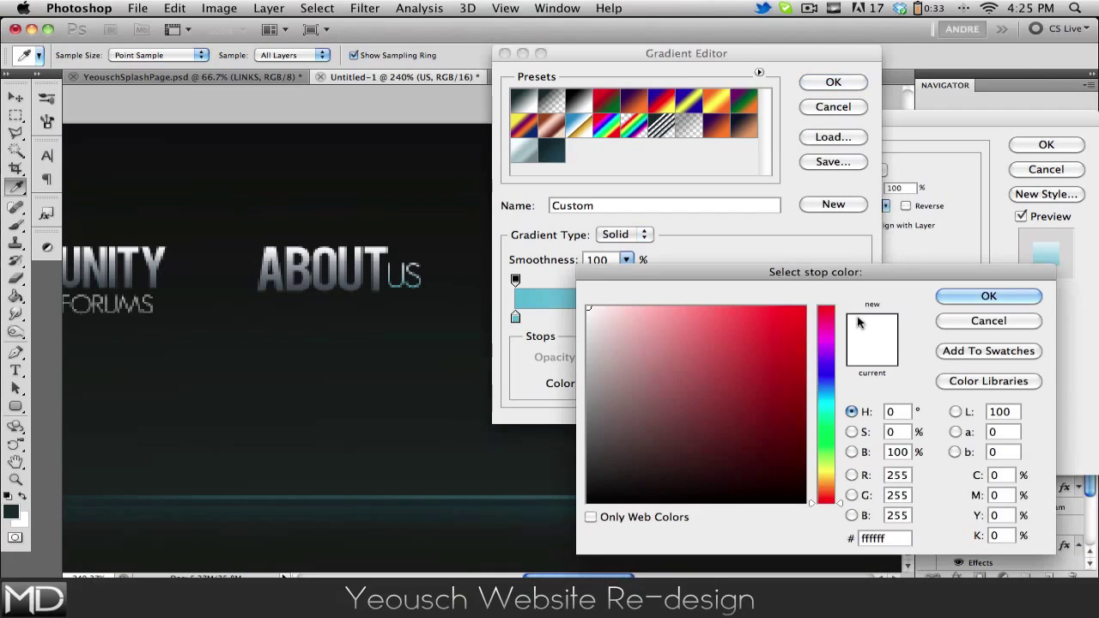
left_click(819, 385)
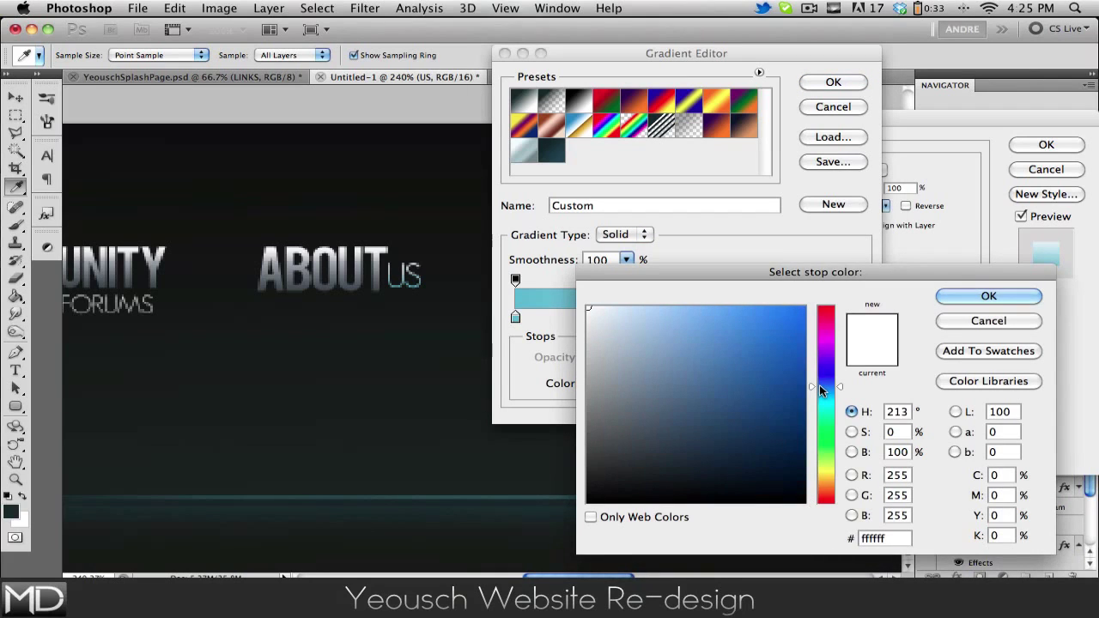
left_click(749, 352)
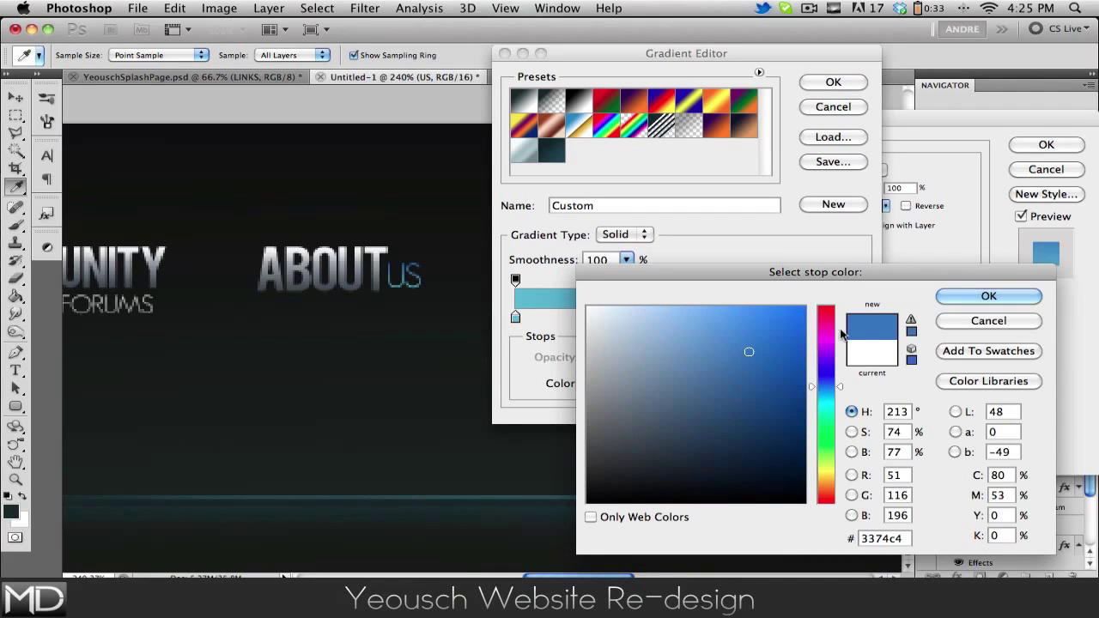
left_click(979, 296)
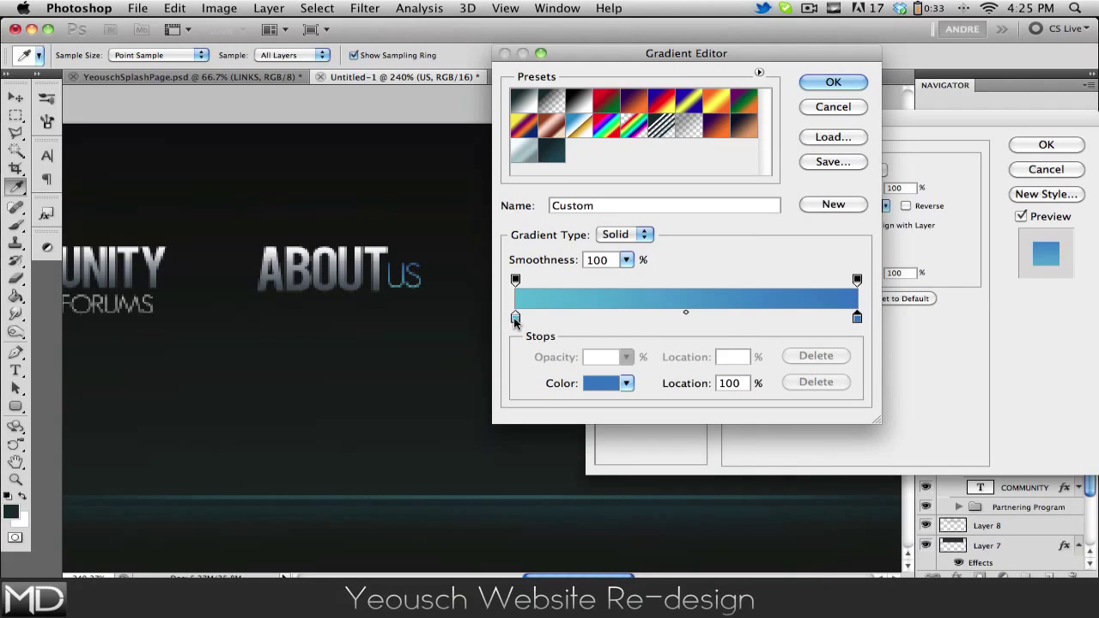
Swap the gradient's two colour stops, placing blue at 0% and teal at 100%
left_click_drag(515, 320, 787, 318)
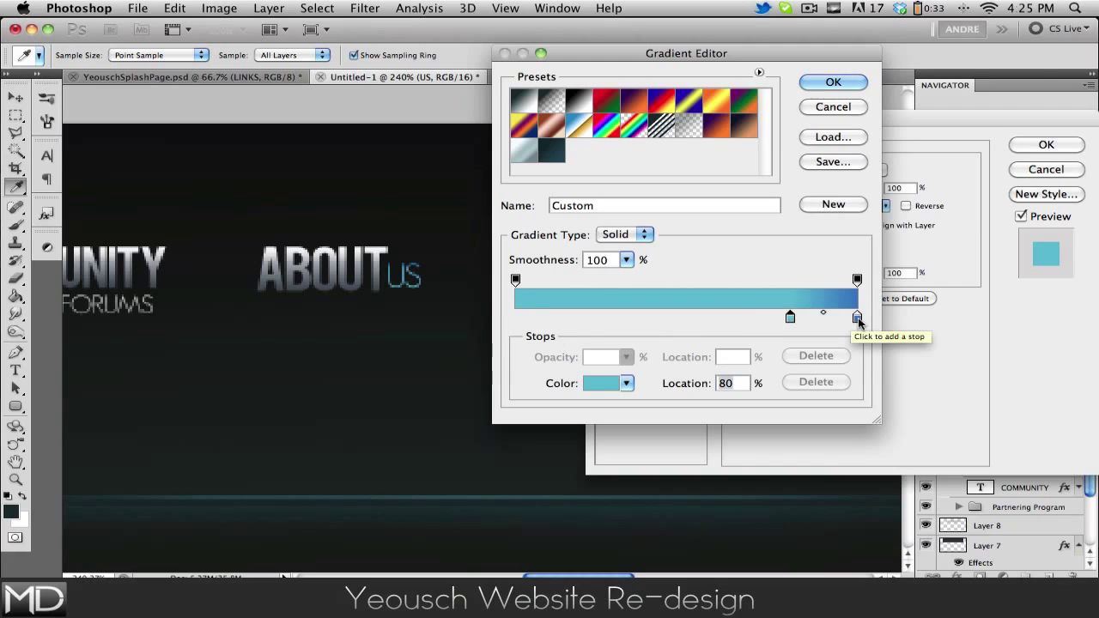
left_click_drag(857, 318, 787, 317)
left_click_drag(620, 325, 515, 320)
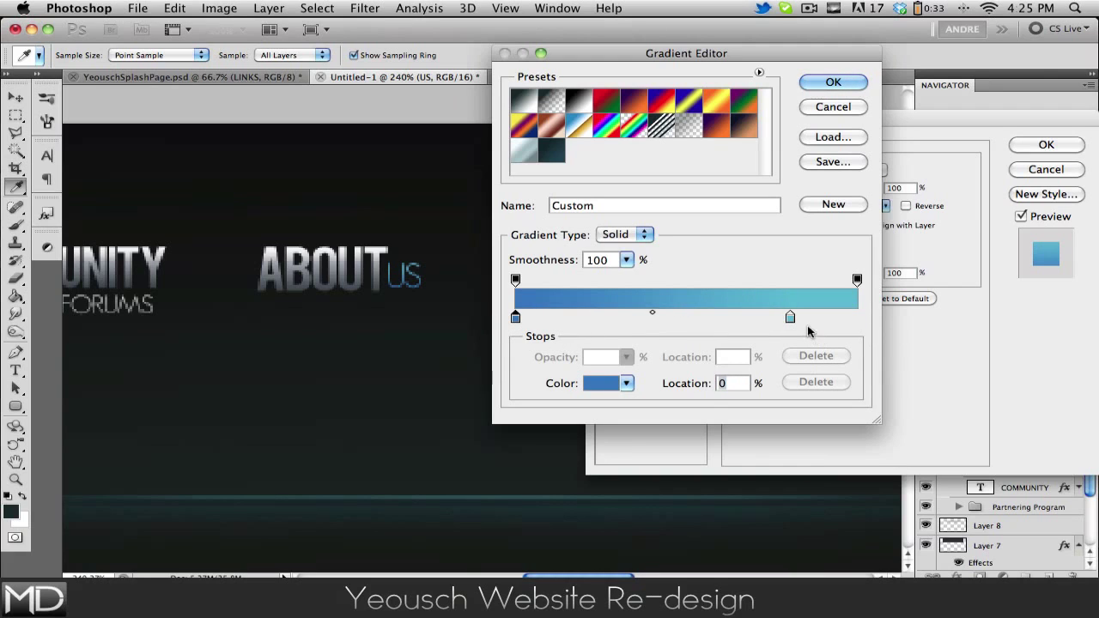
left_click_drag(791, 322, 857, 316)
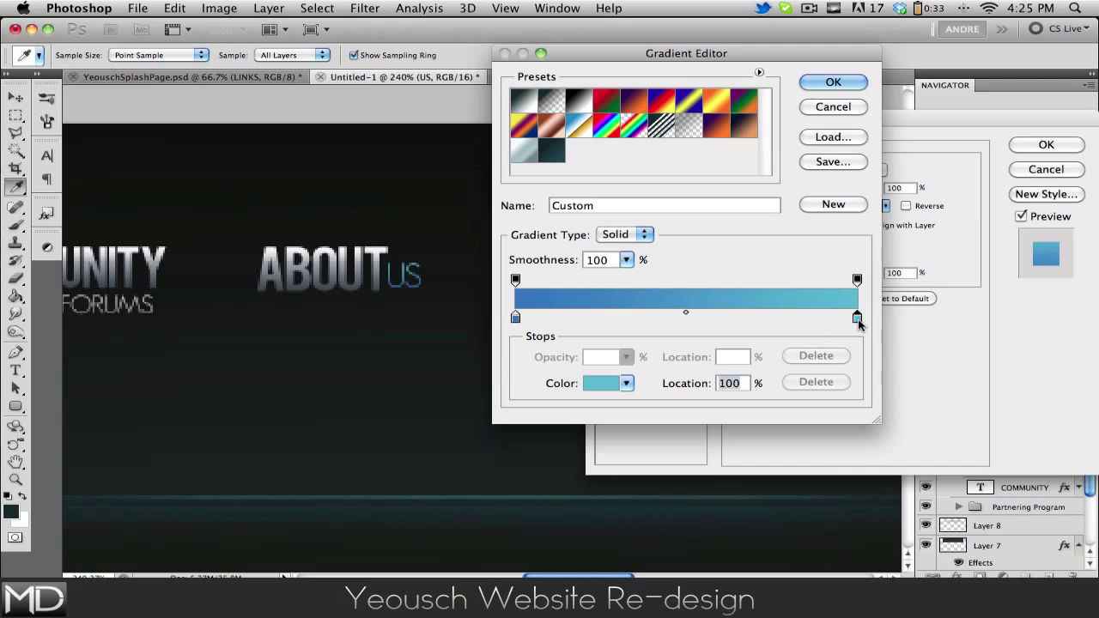
Try the darker teal 3094b5 for the gradient's 100% colour stop
double_click(856, 318)
mouse_move(674, 331)
left_mouse_down()
mouse_move(675, 351)
mouse_move(758, 368)
mouse_move(703, 385)
mouse_move(788, 354)
mouse_move(747, 363)
left_mouse_up()
left_click(701, 368)
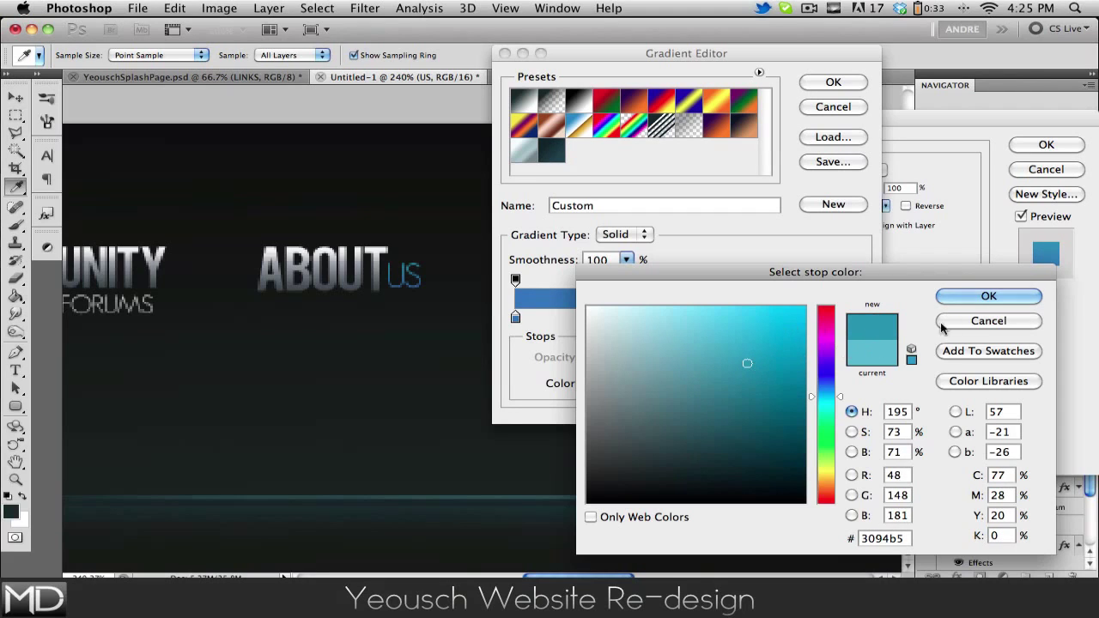
left_click(989, 321)
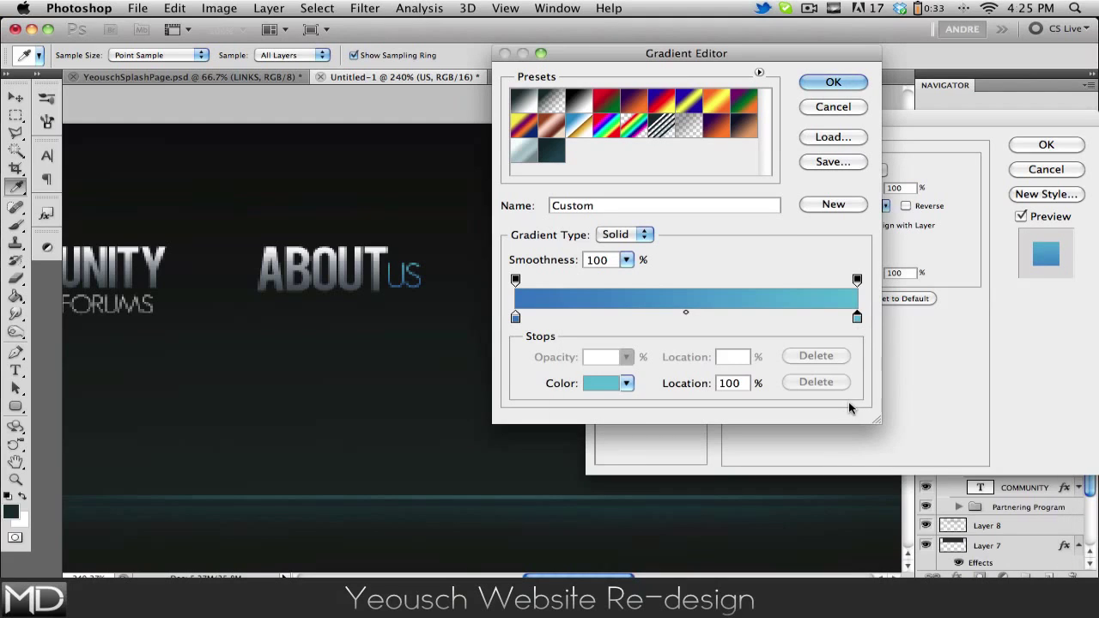
Remove the teal from the US text's gradient, using the blue 3374c4 for both the 0% and 100% stops
left_click_drag(515, 319, 867, 324)
left_click(856, 318)
key("Delete")
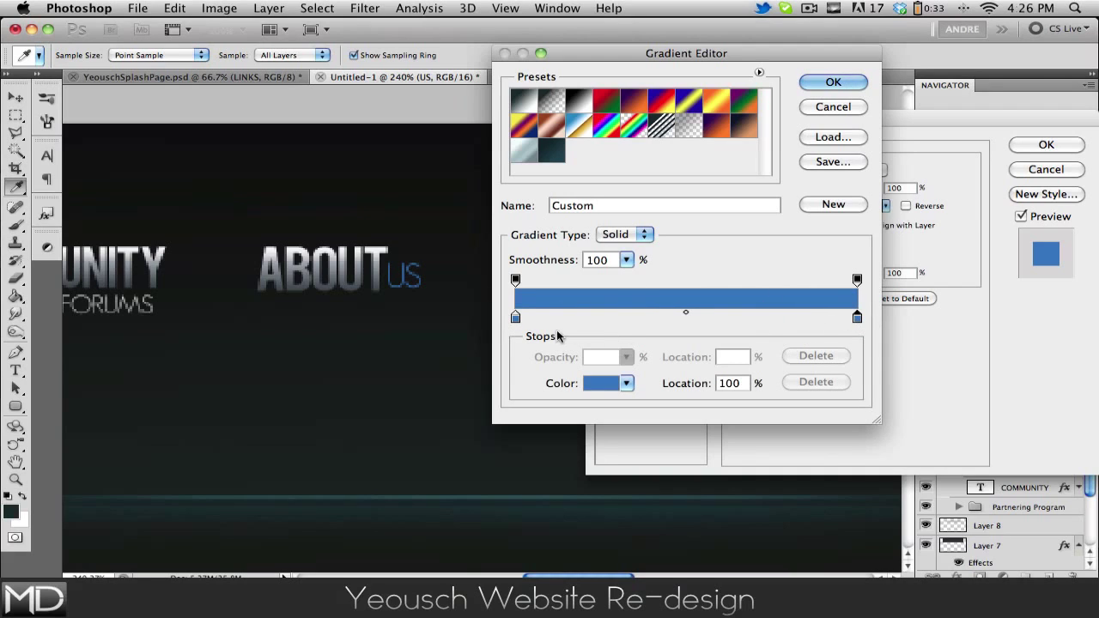
Try blue 4180ce for the gradient's 100% stop and 3967a0 for its 0% stop
double_click(857, 318)
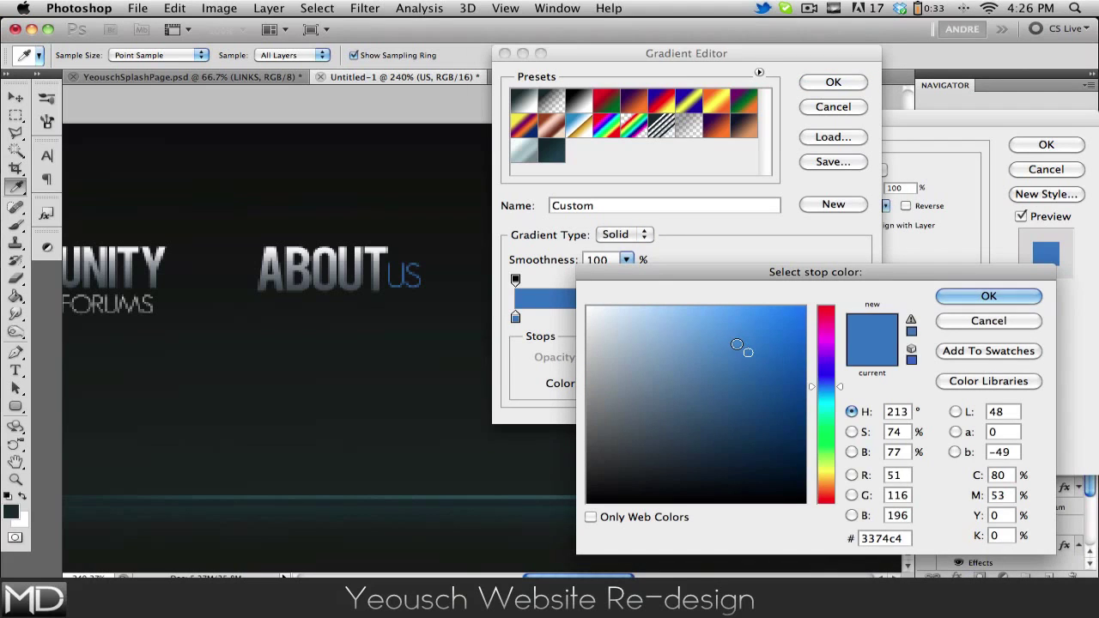
left_click(987, 296)
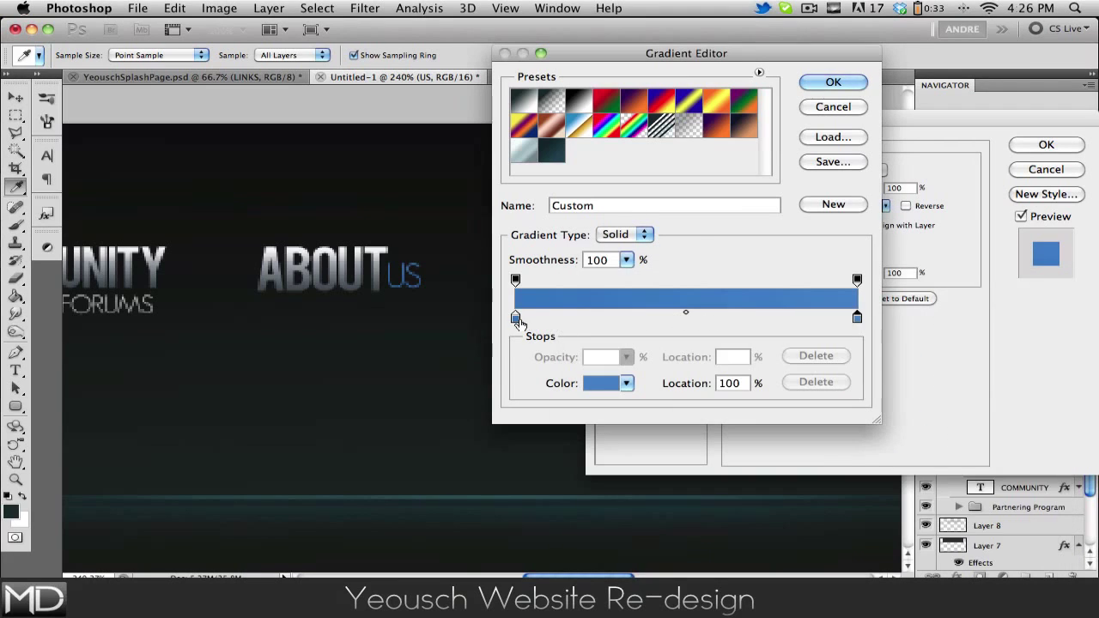
left_click(515, 317)
double_click(516, 318)
left_click(727, 375)
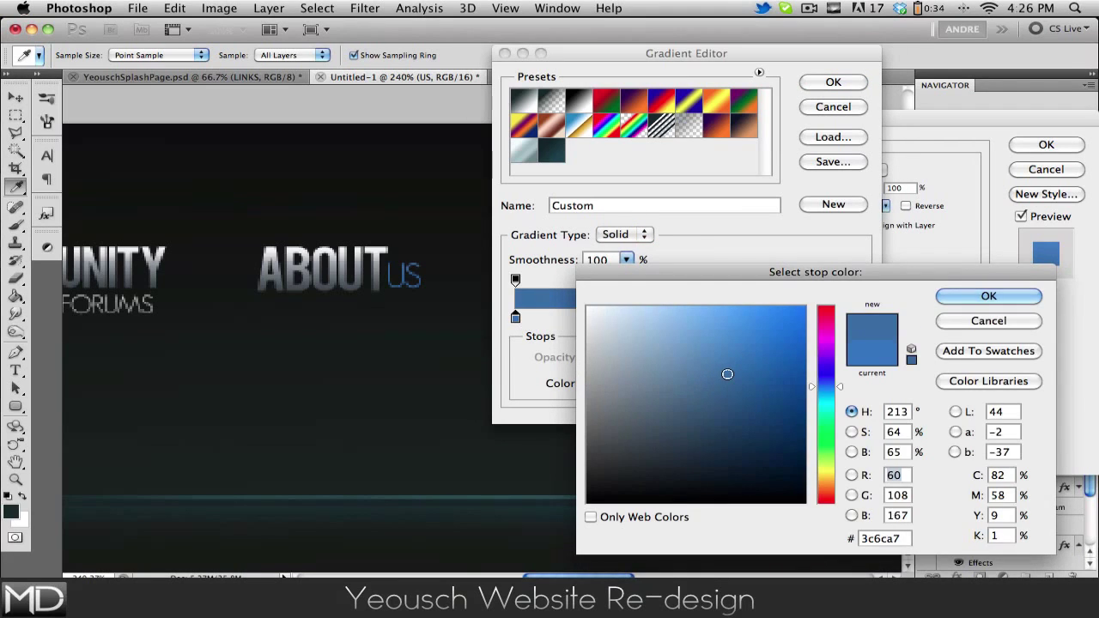
left_click_drag(720, 381, 727, 380)
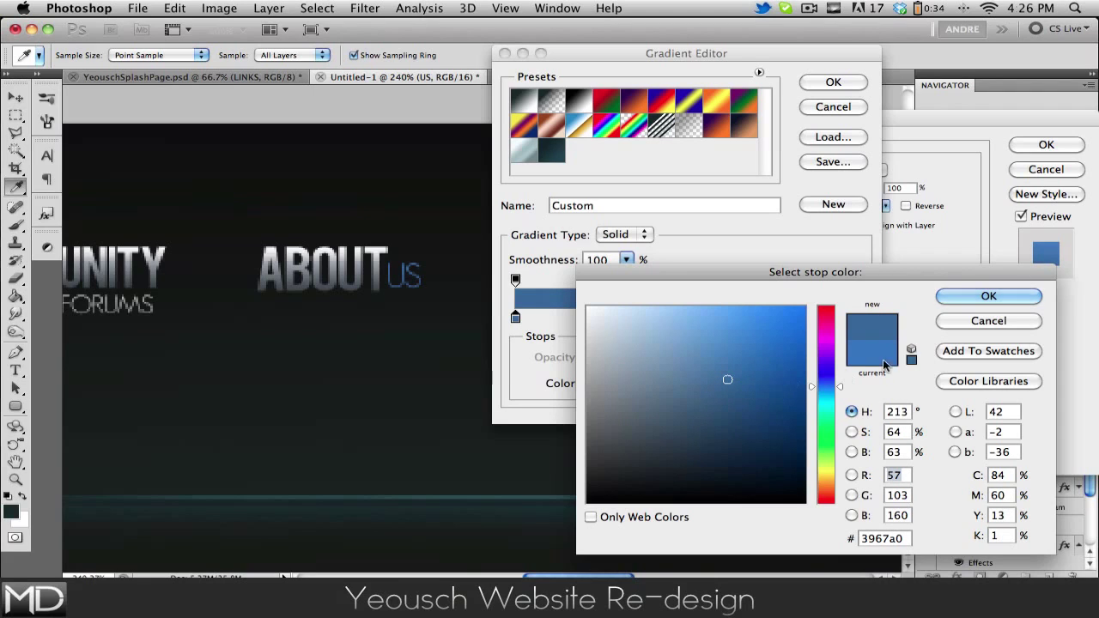
left_click(988, 295)
double_click(846, 319)
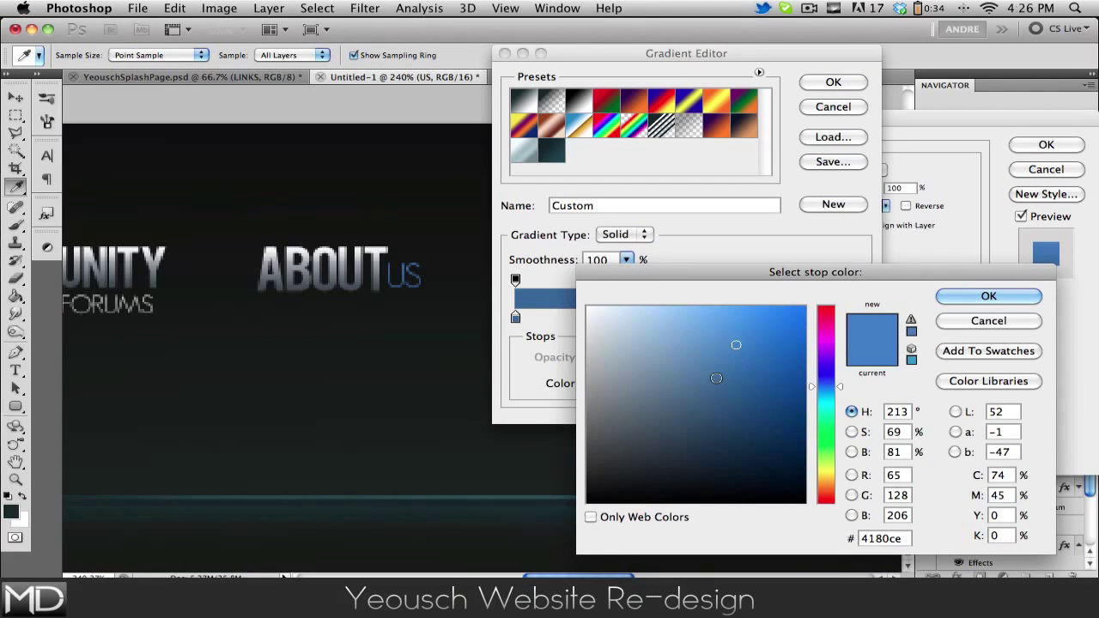
left_click(981, 297)
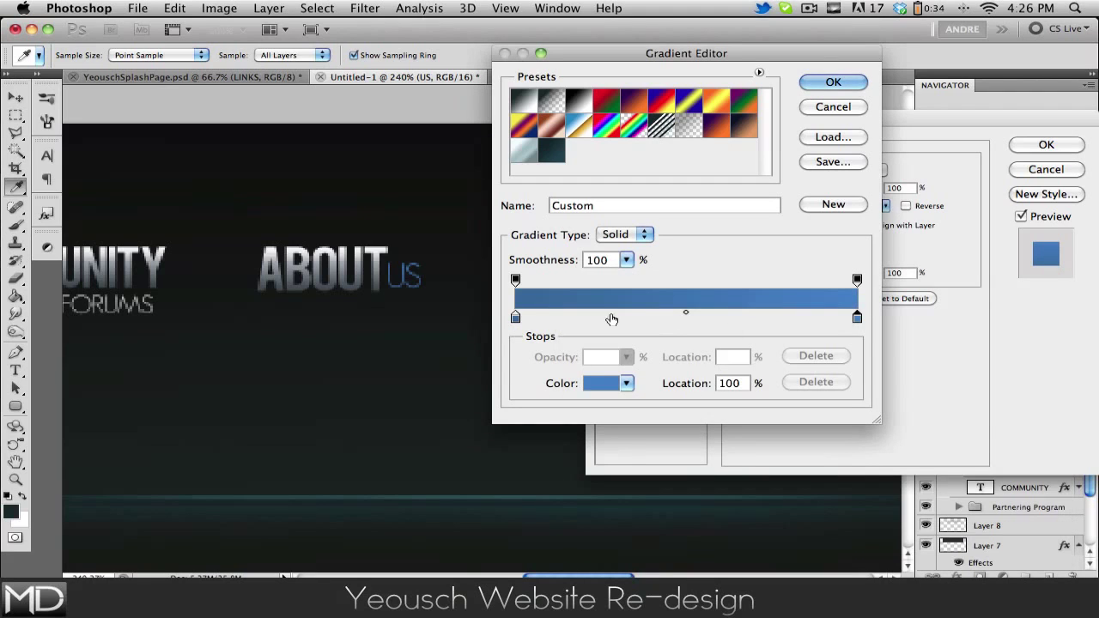
Recolour the gradient's 100% stop to a dark blue and its 0% stop to a lighter blue, both at hue 213
double_click(858, 319)
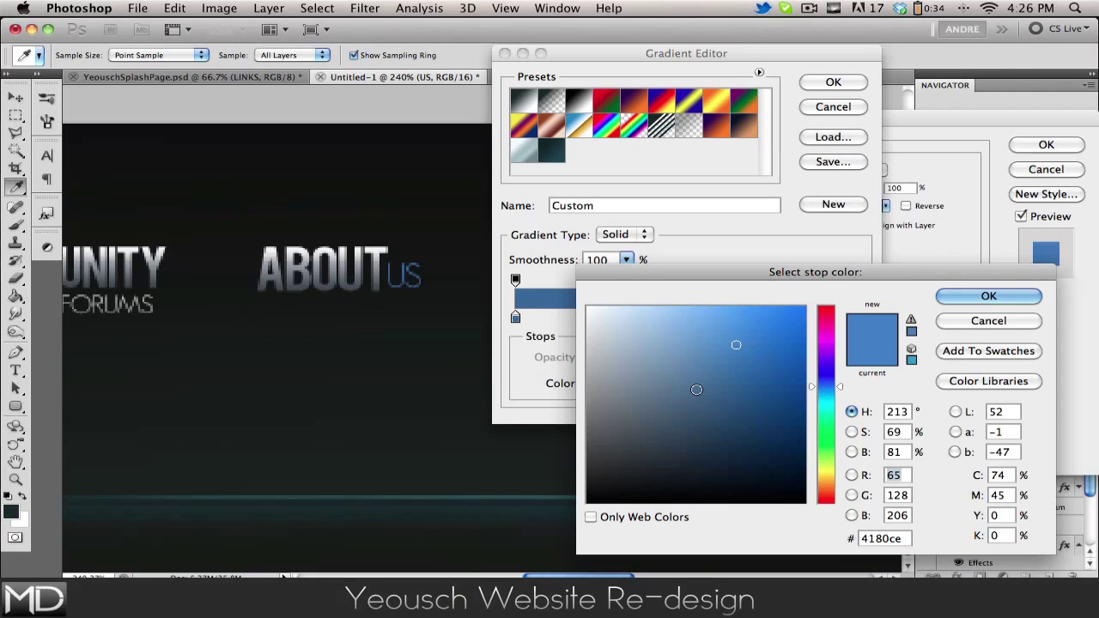
left_click_drag(760, 378, 780, 395)
left_click(988, 296)
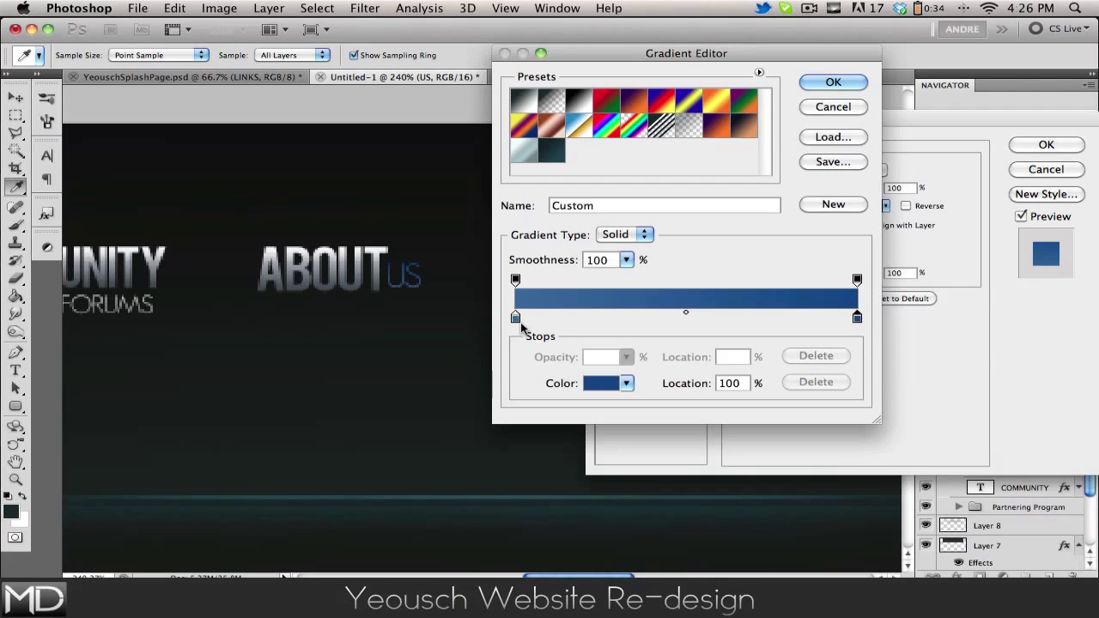
double_click(515, 317)
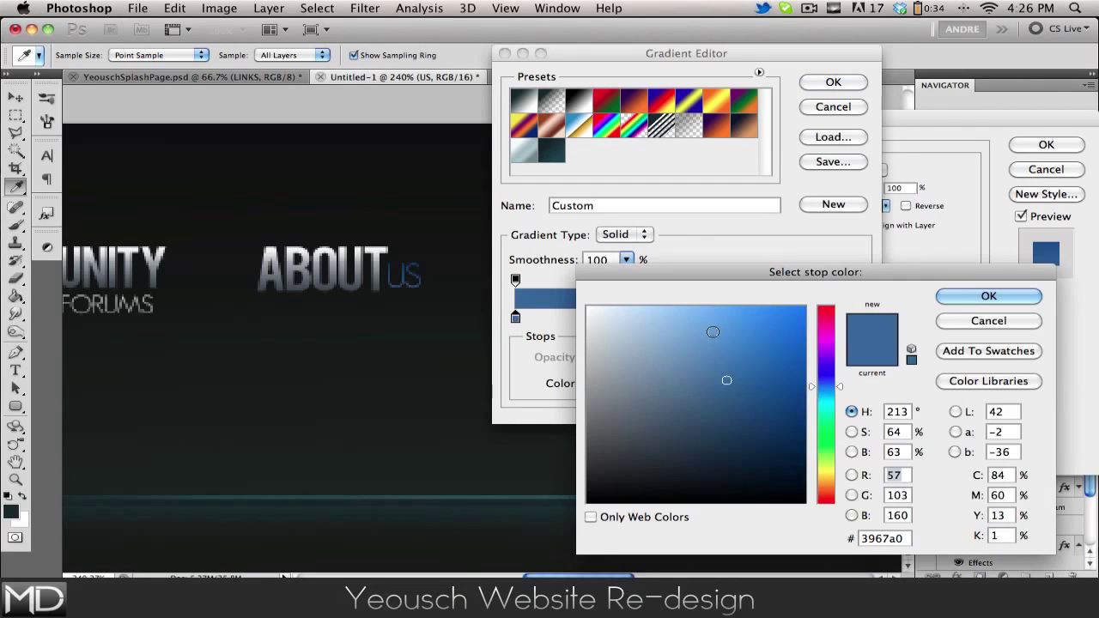
left_click(724, 333)
left_click(1018, 296)
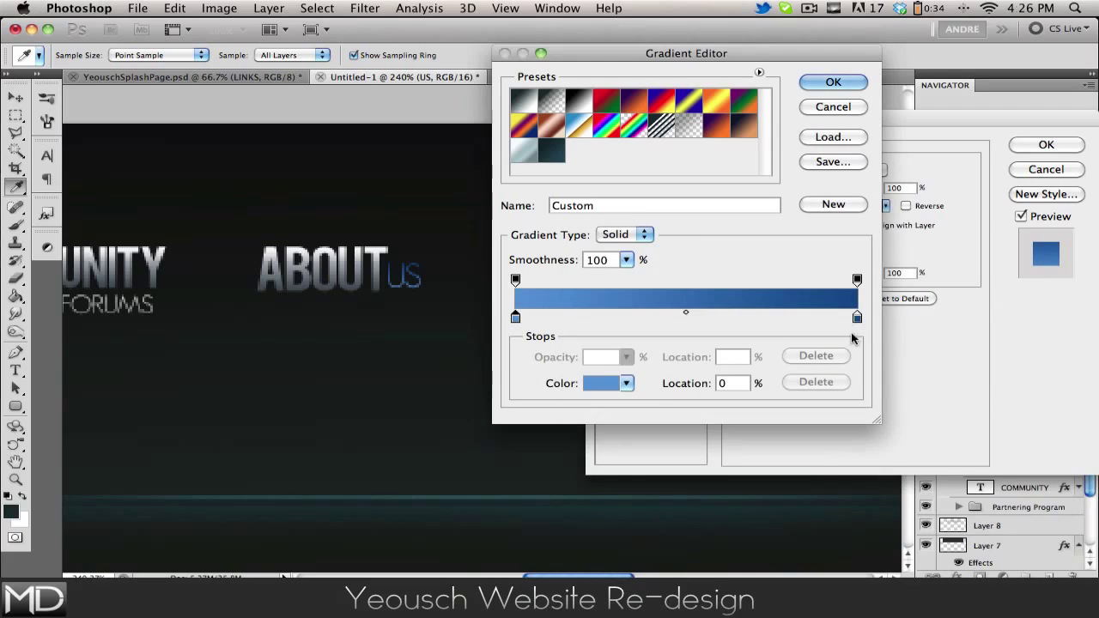
Swap the stops so dark blue sits at 0% and light blue at 100%, and apply the US text's Gradient Overlay
left_click(857, 318)
left_click_drag(857, 318, 596, 318)
left_click_drag(515, 318, 879, 322)
left_click_drag(596, 317, 515, 318)
left_click(840, 83)
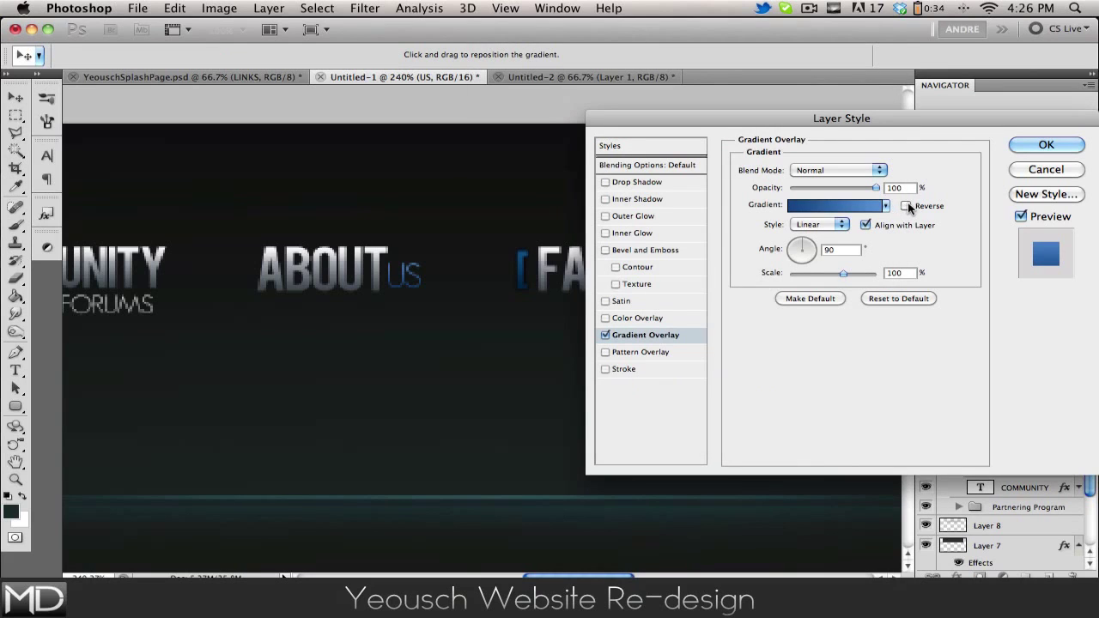
left_click(1046, 145)
Copy the US text's layer style and paste it onto the FORUMS text under COMMUNITY
right_click(1036, 411)
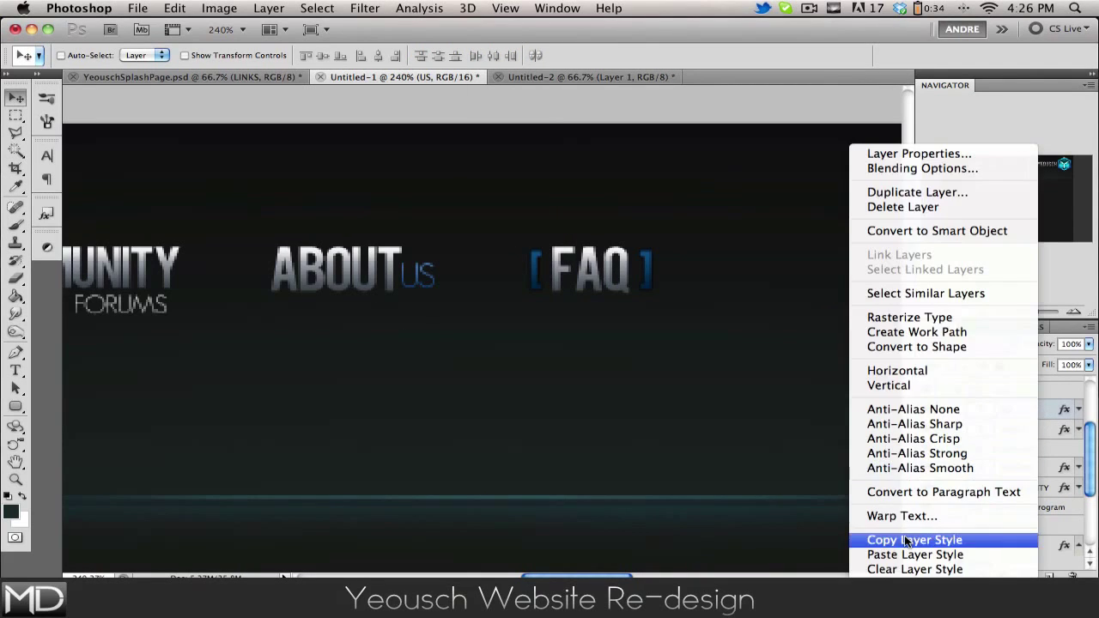
left_click(907, 567)
scroll(1090, 434, "down", 3)
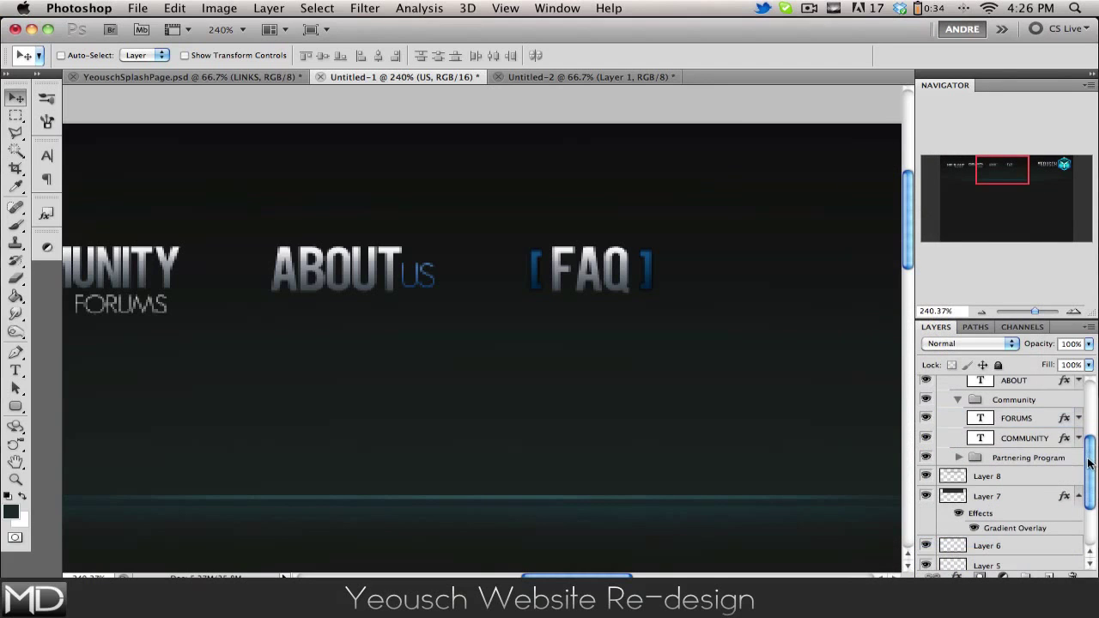
left_click(1045, 421)
right_click(1045, 421)
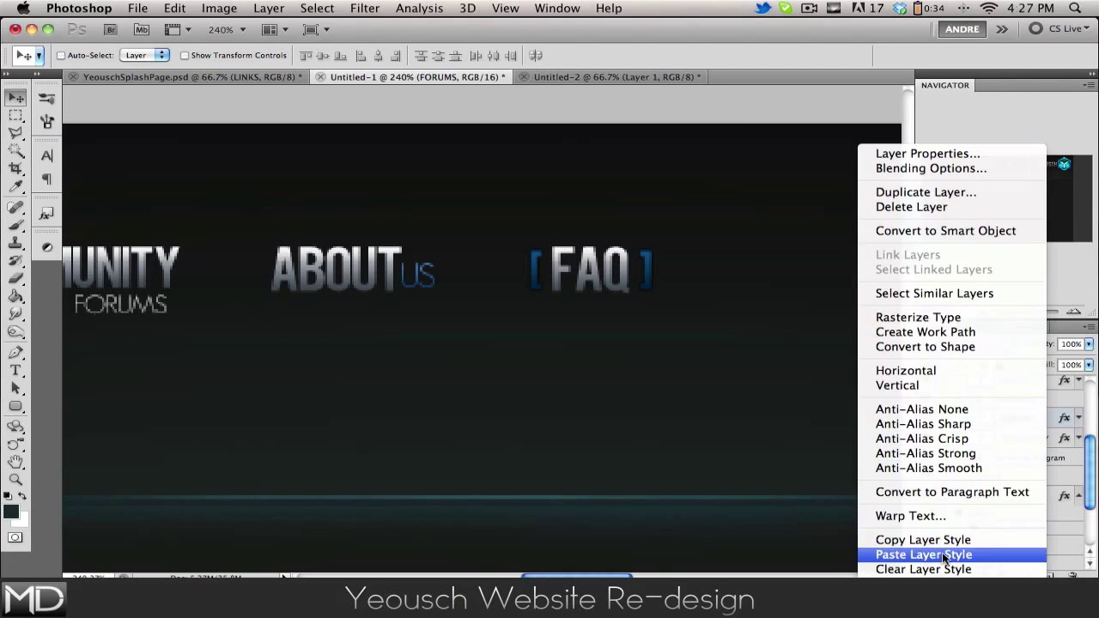
left_click(940, 558)
scroll(478, 409, "left", 10)
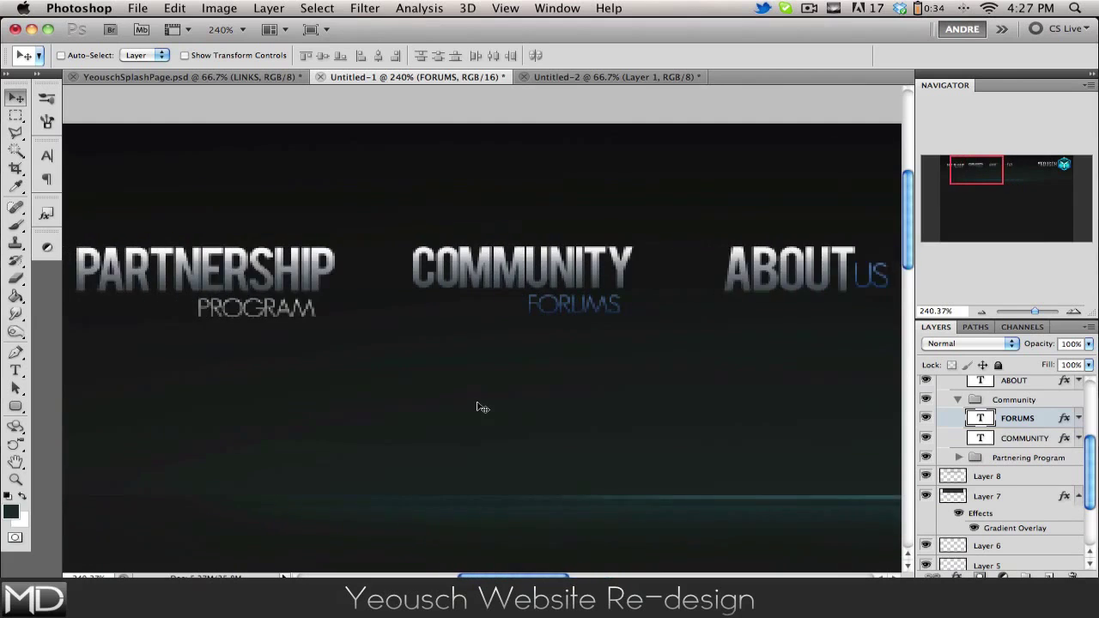
Collapse the About and Community layer groups within the LINKS group
scroll(1058, 418, "up", 8)
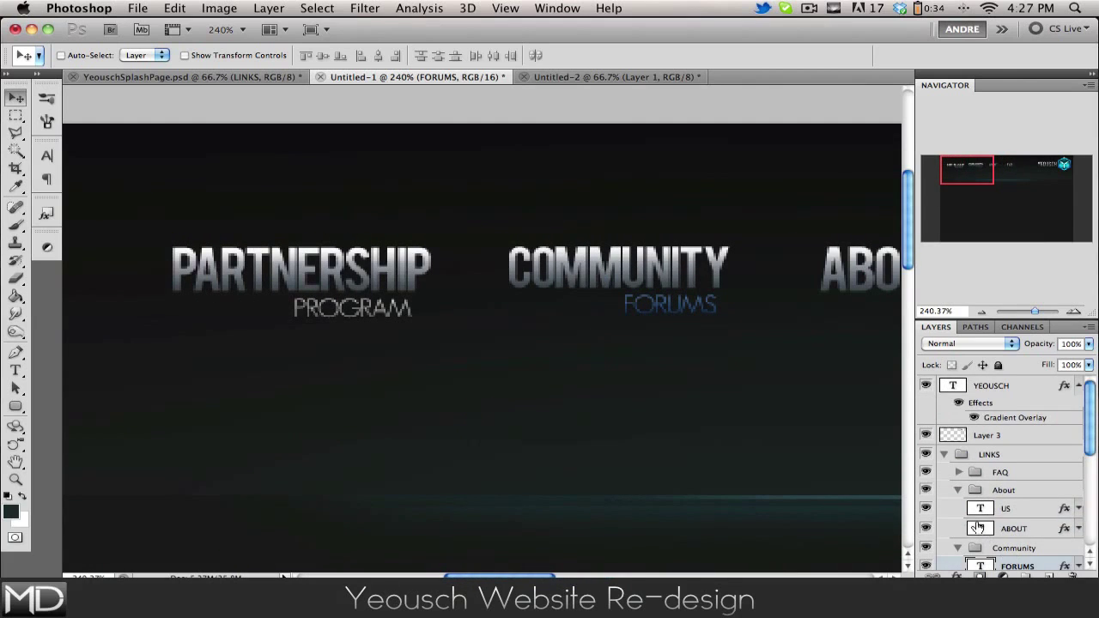
left_click(959, 490)
left_click(957, 509)
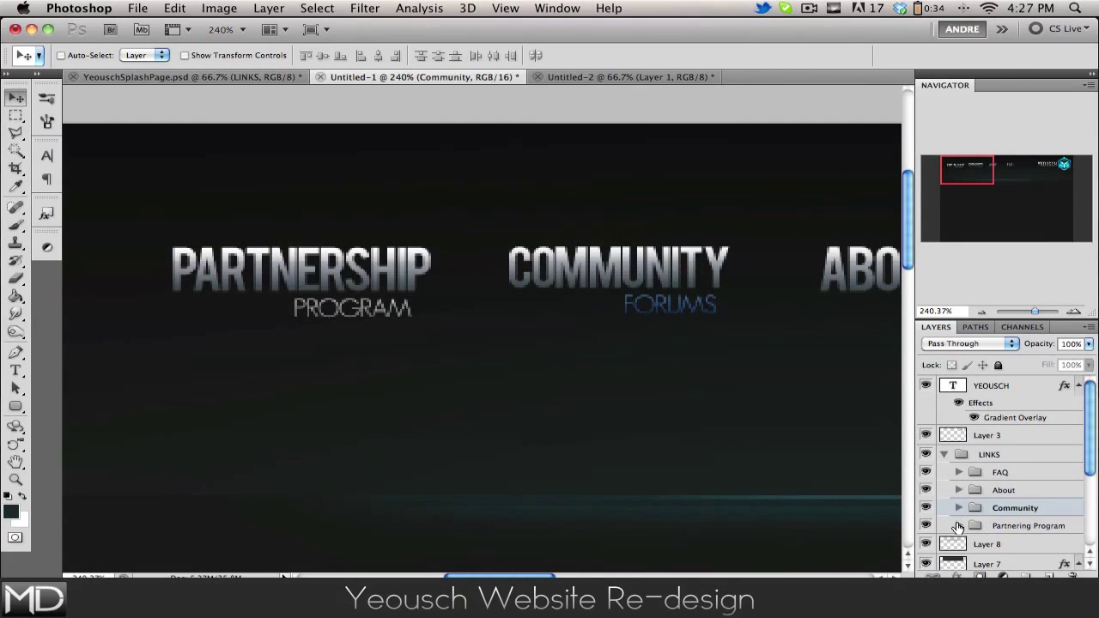
left_click(958, 490)
scroll(983, 493, "down", 5)
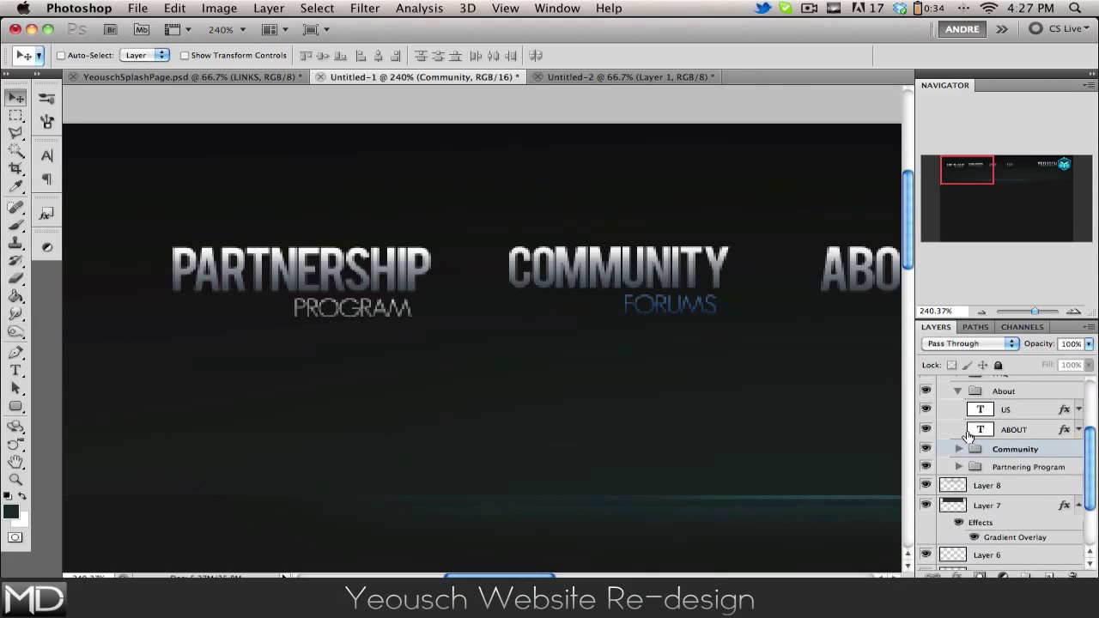
left_click(956, 395)
scroll(965, 451, "up", 2)
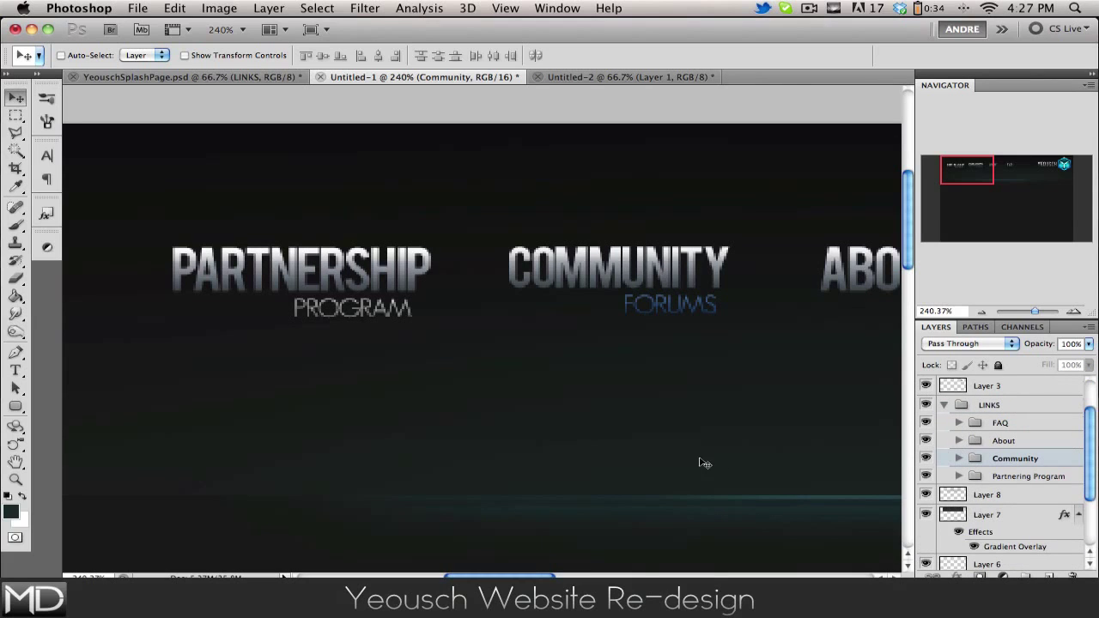
Expand the Partnering Program group and paste the copied blue gradient style onto the PROGRAM text
left_click(959, 476)
left_click(1022, 496)
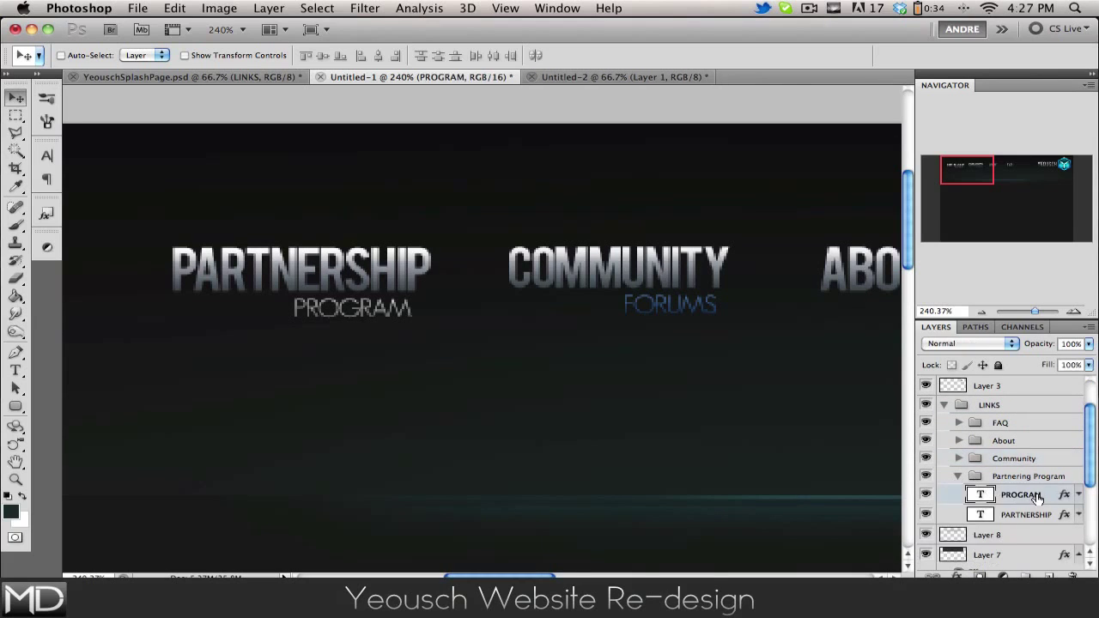
right_click(1044, 491)
left_click(936, 554)
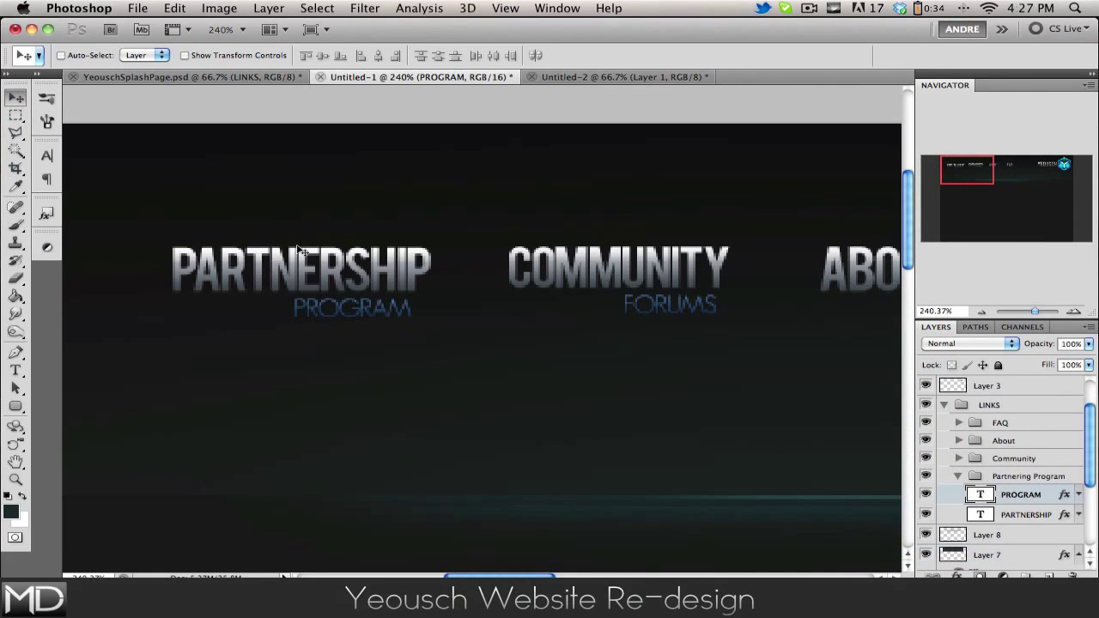
Collapse the Partnering Program group and paste the copied blue gradient style onto the brackets around FAQ
key("super+1")
scroll(530, 344, "right", 3)
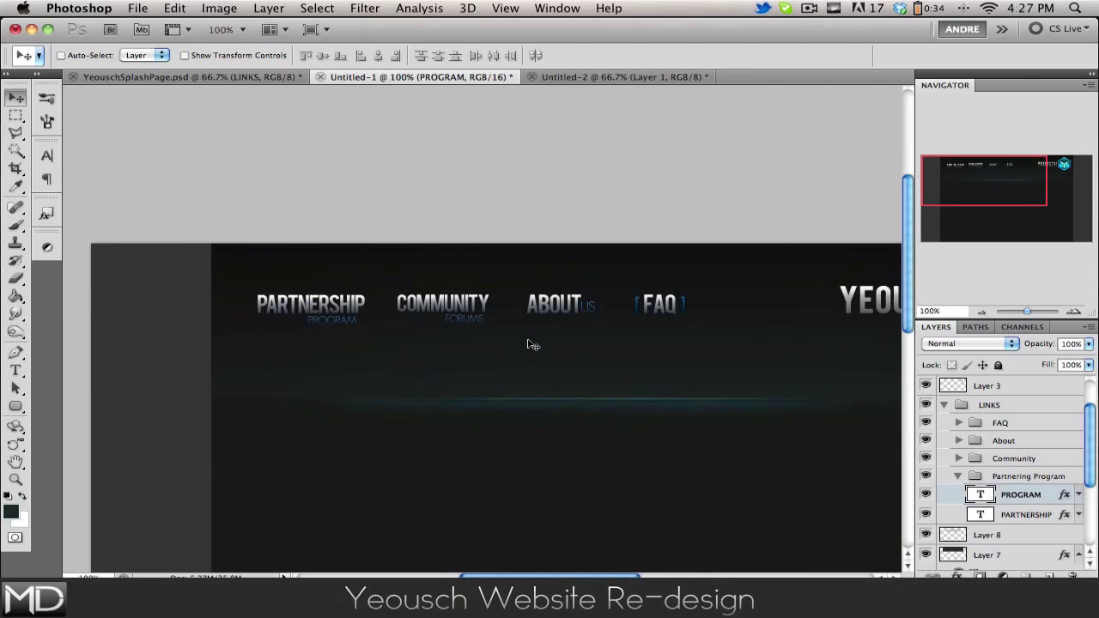
scroll(661, 354, "right", 3)
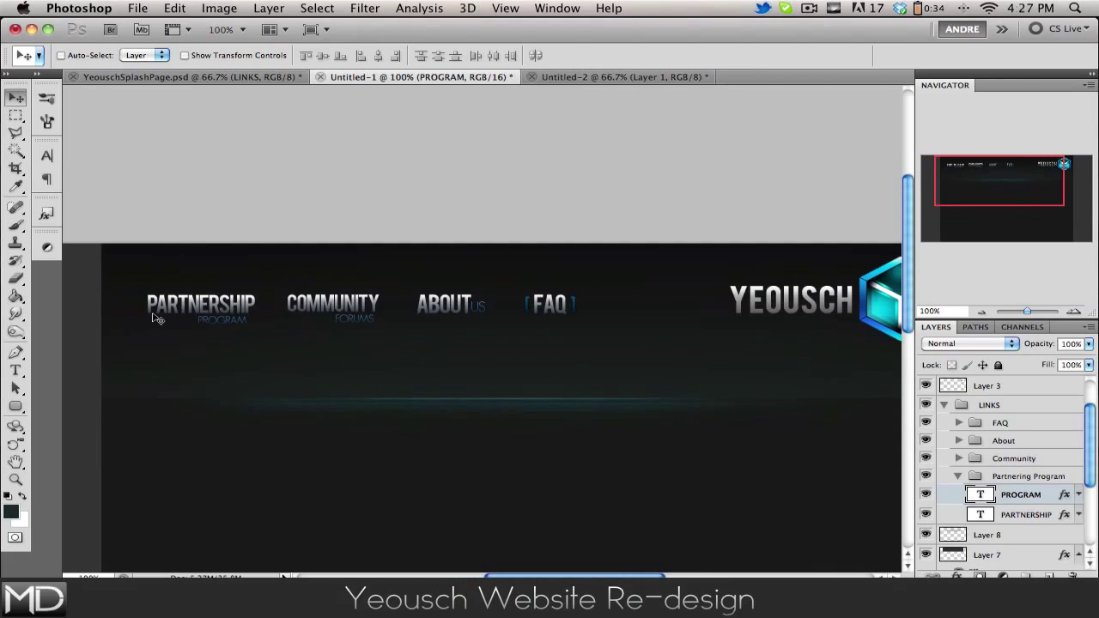
scroll(785, 447, "left", 2)
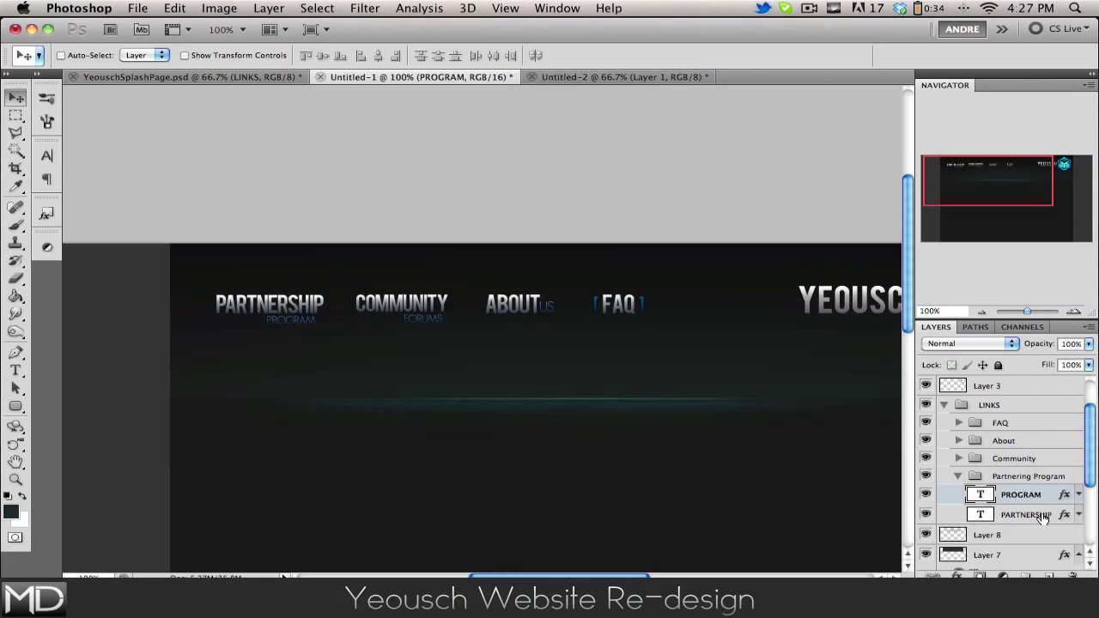
left_click(958, 478)
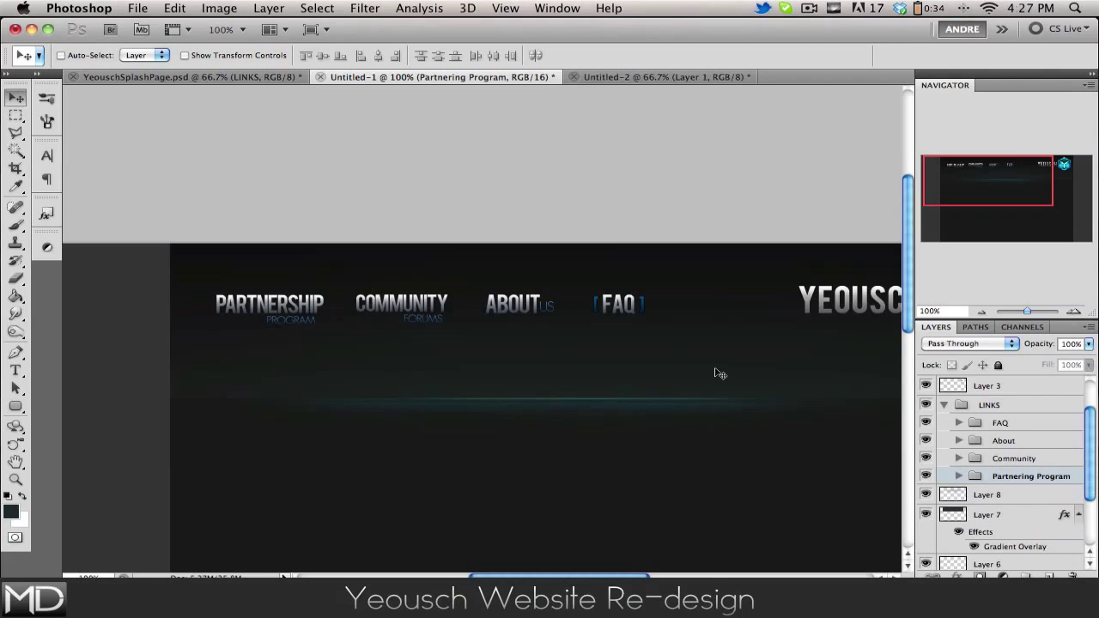
left_click(958, 422)
right_click(1040, 450)
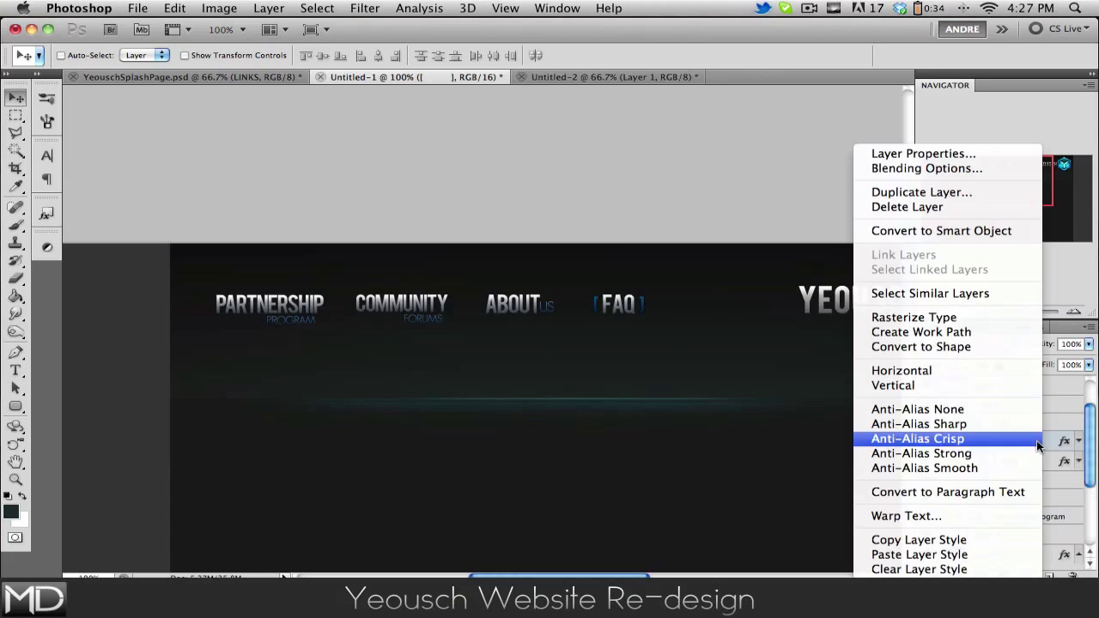
left_click(908, 557)
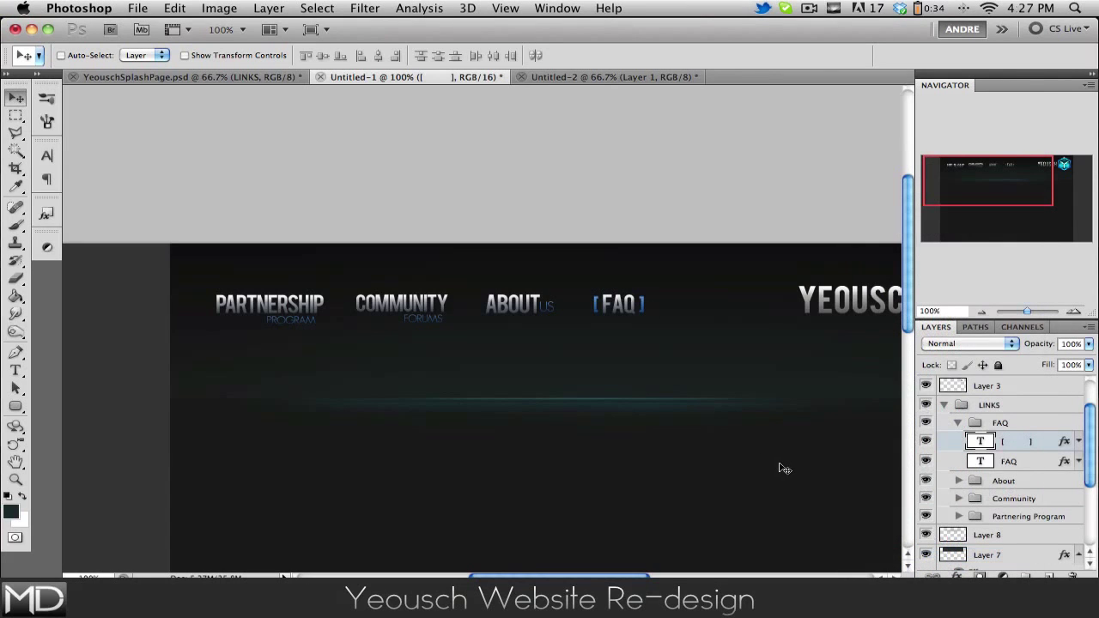
scroll(552, 374, "down", 3)
scroll(552, 373, "right", 4)
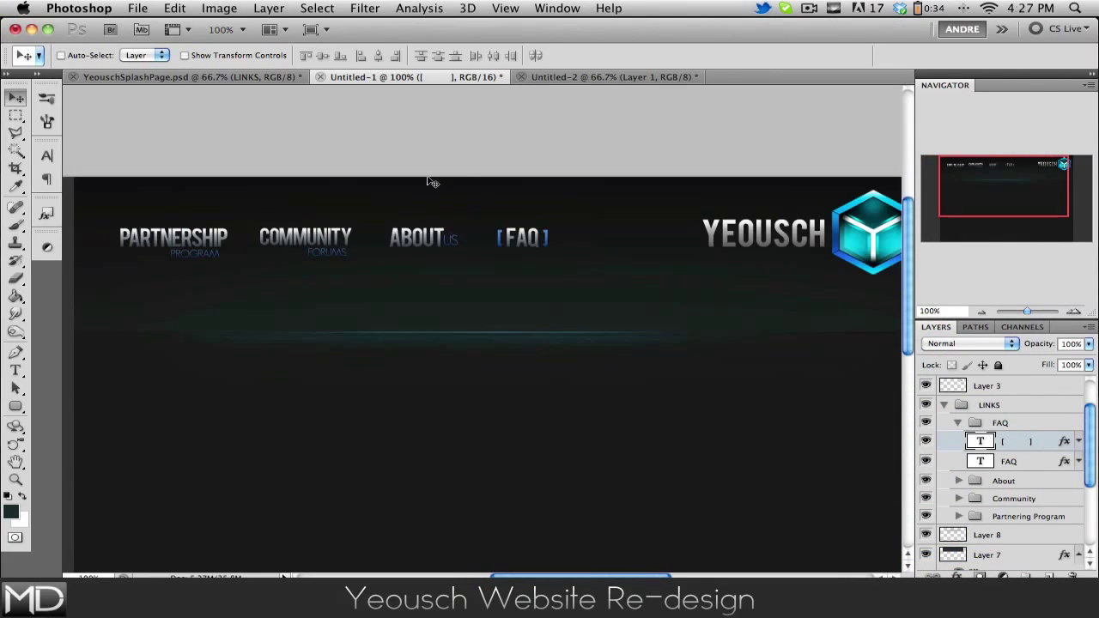
scroll(529, 228, "up", 3)
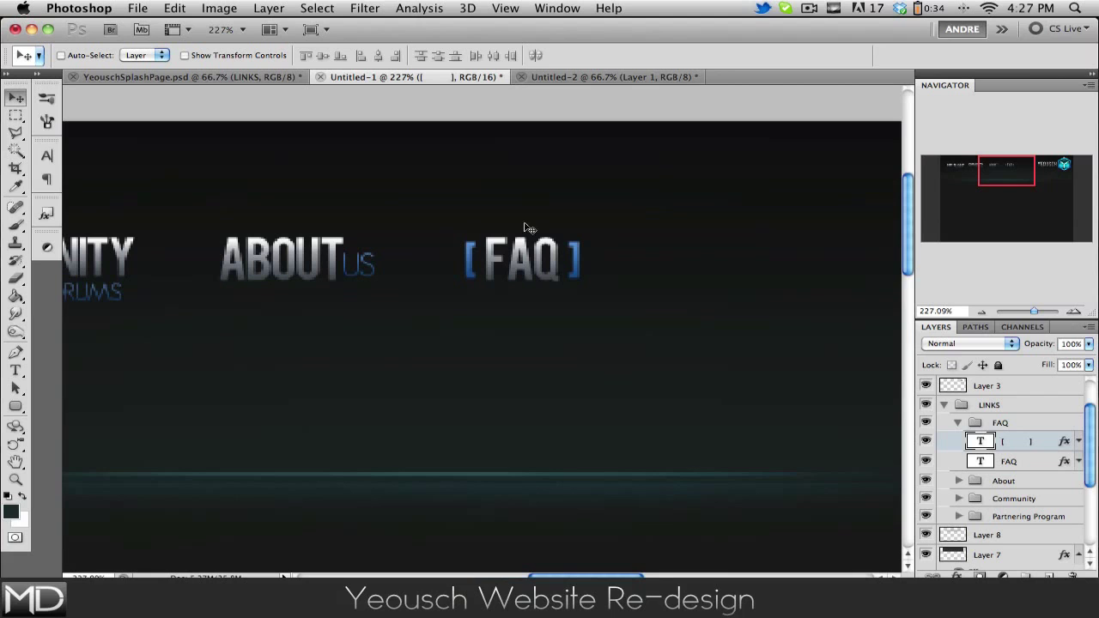
double_click(1050, 446)
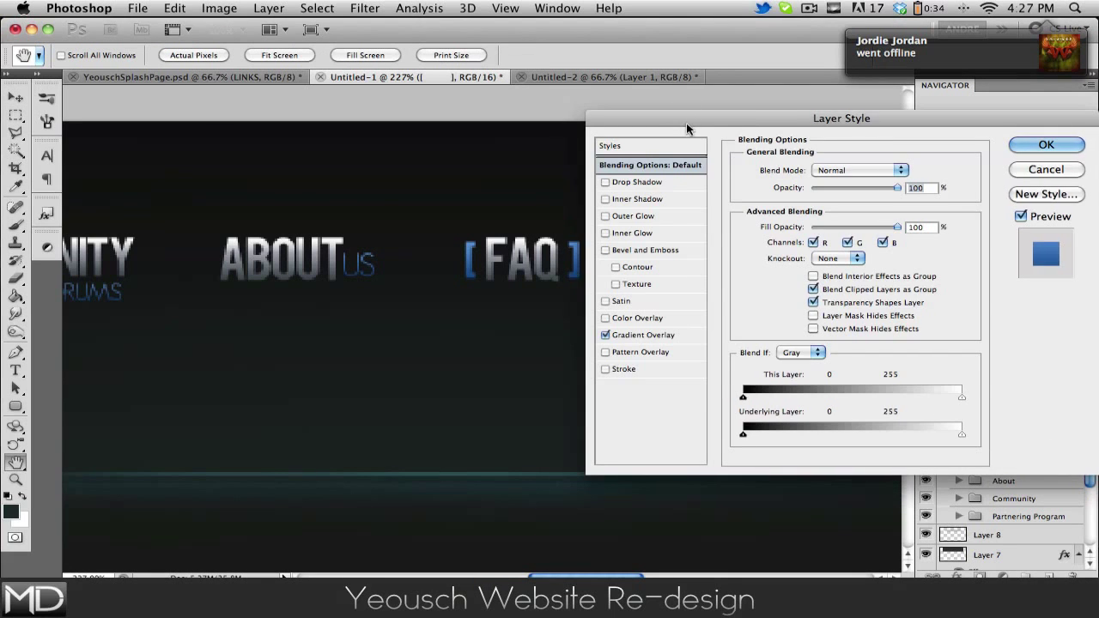
left_click_drag(686, 123, 258, 181)
left_click(620, 234)
scroll(621, 234, "left", 5)
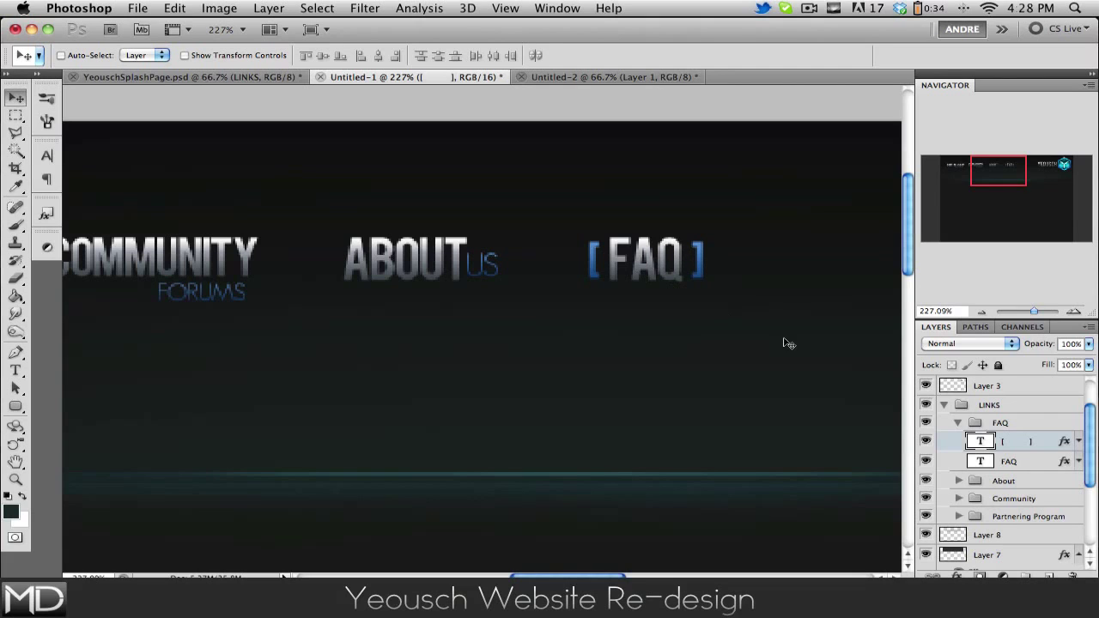
Narrow the brackets around FAQ by setting their horizontal scale to 68%
left_click(46, 156)
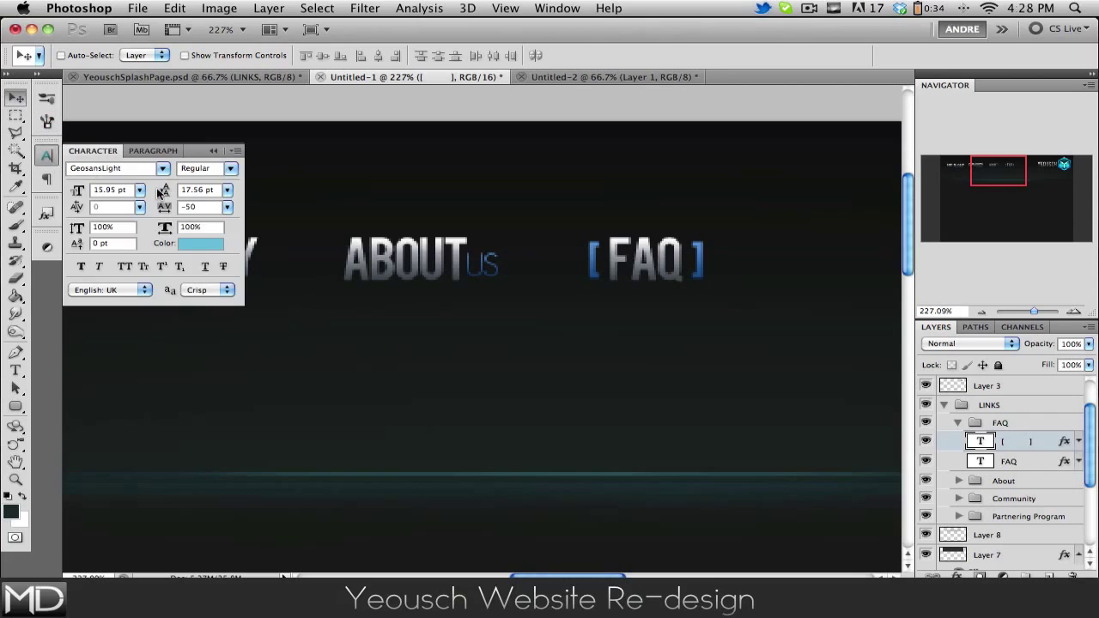
left_click_drag(166, 230, 136, 235)
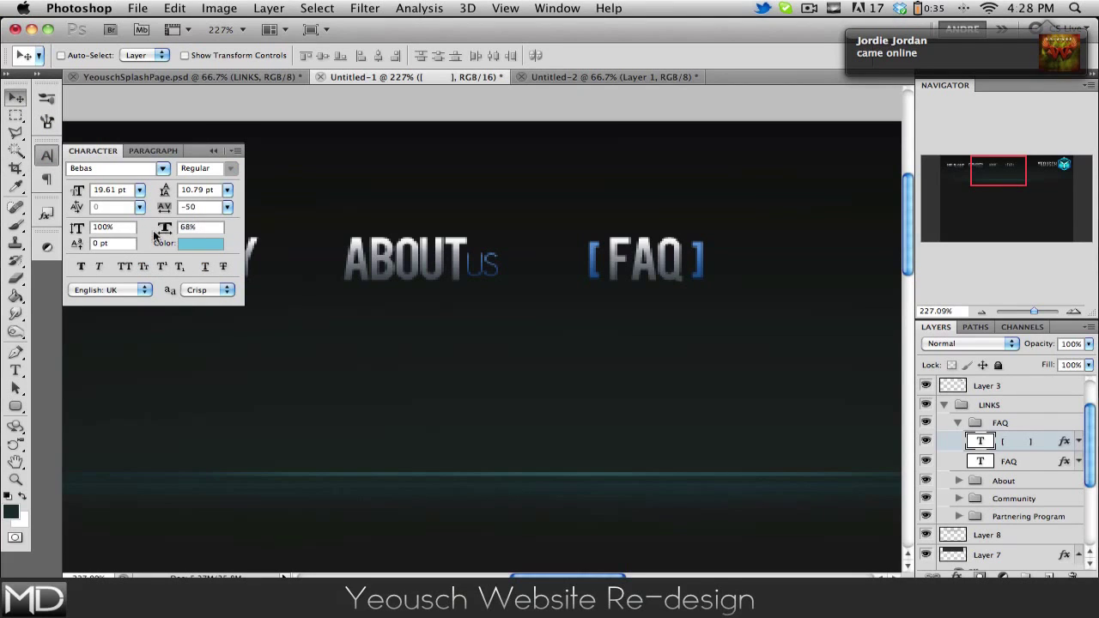
left_click(214, 150)
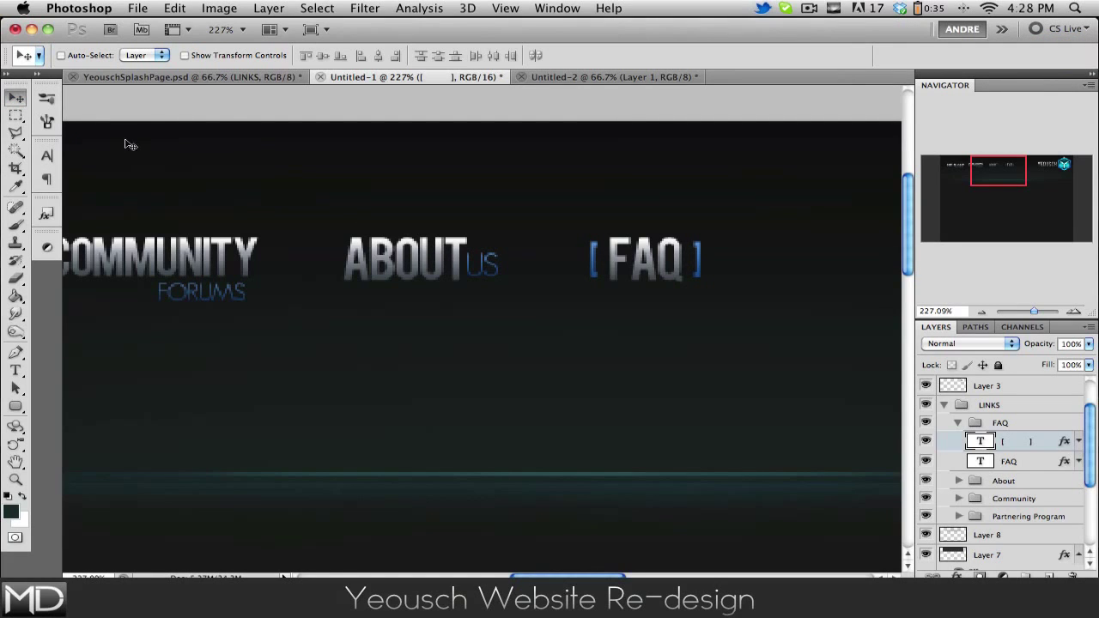
left_click(46, 156)
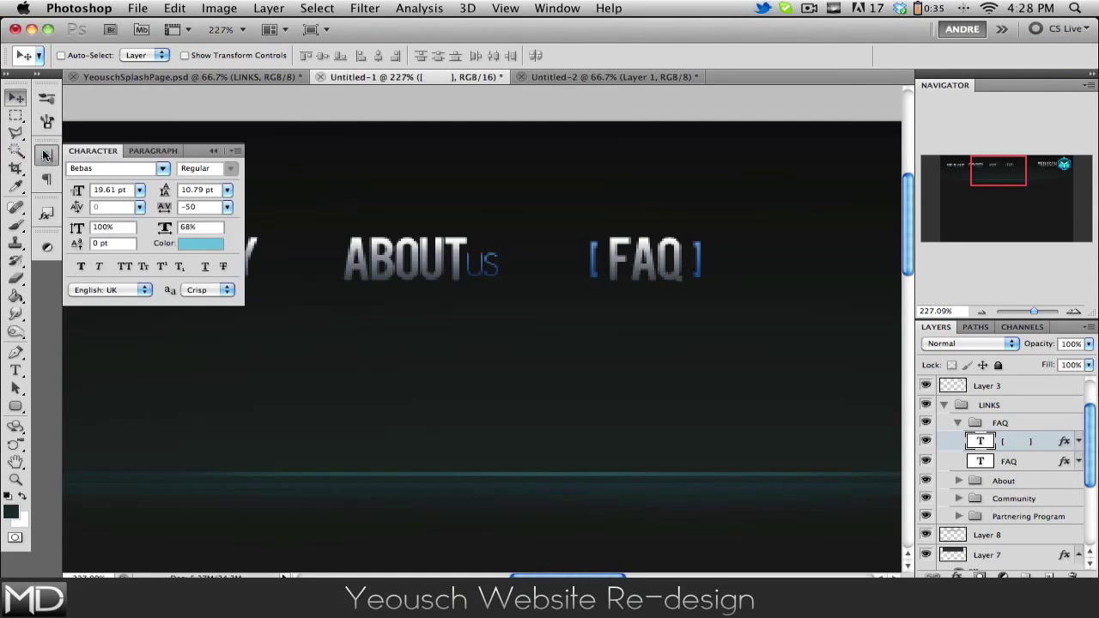
left_click(552, 6)
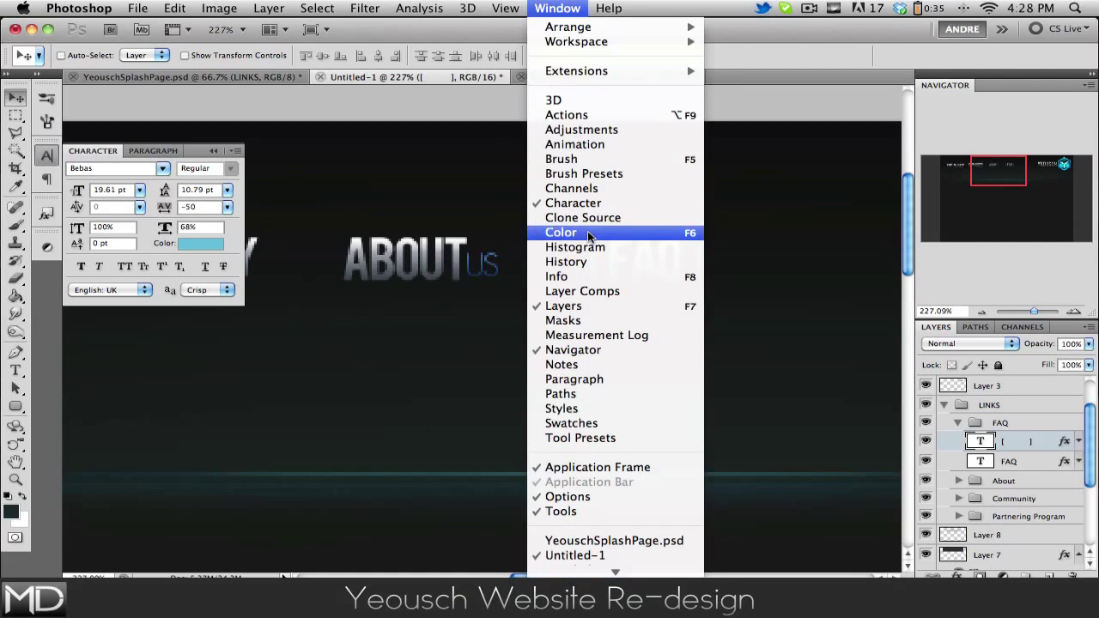
left_click(545, 7)
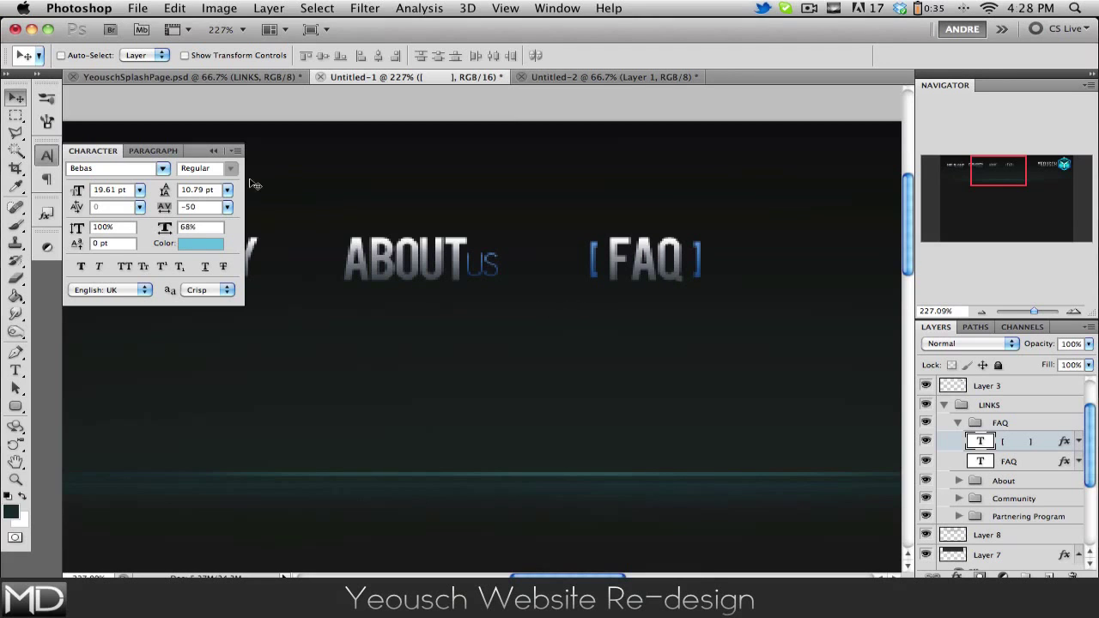
left_click(214, 151)
Examine the header links and logo up close and at 100%, including a full-screen preview of the layout
scroll(257, 202, "left", 4)
scroll(286, 226, "left", 12)
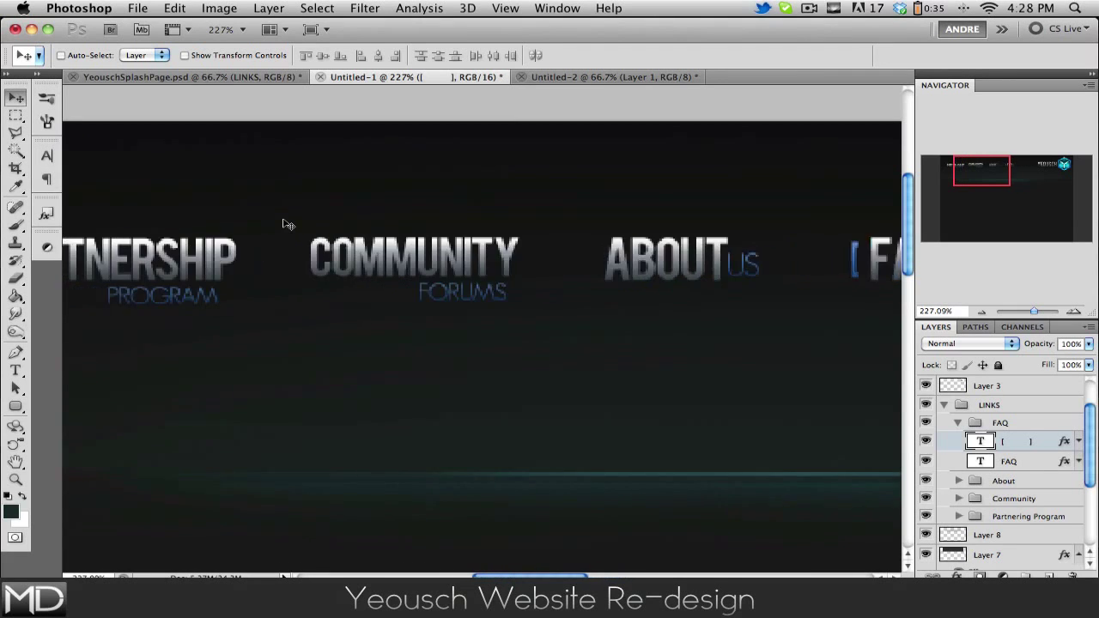
scroll(378, 292, "right", 8)
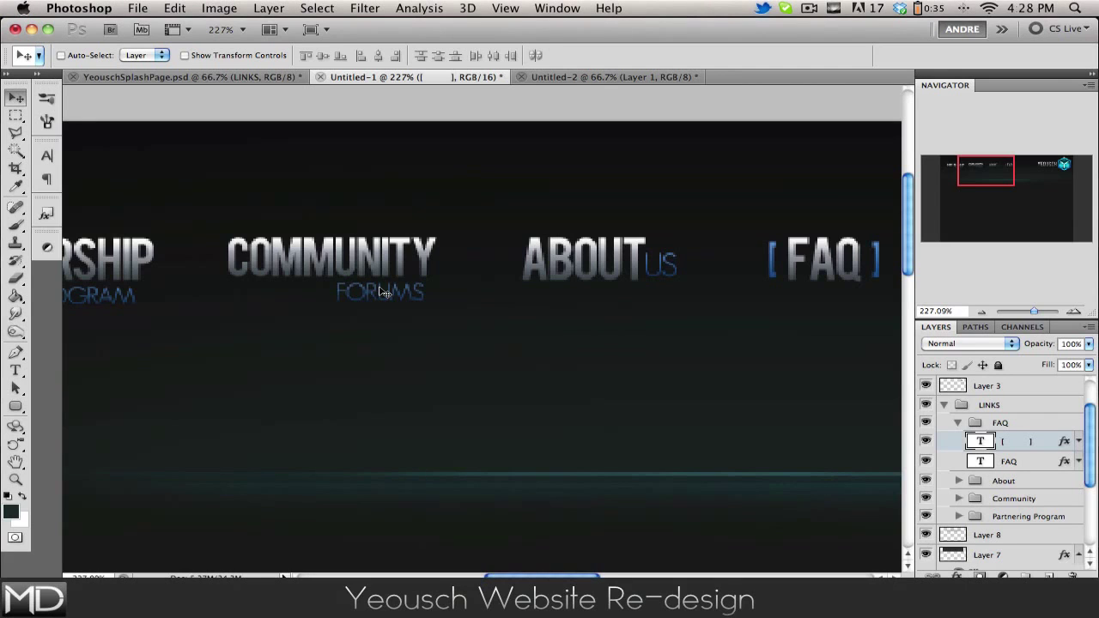
scroll(384, 293, "right", 7)
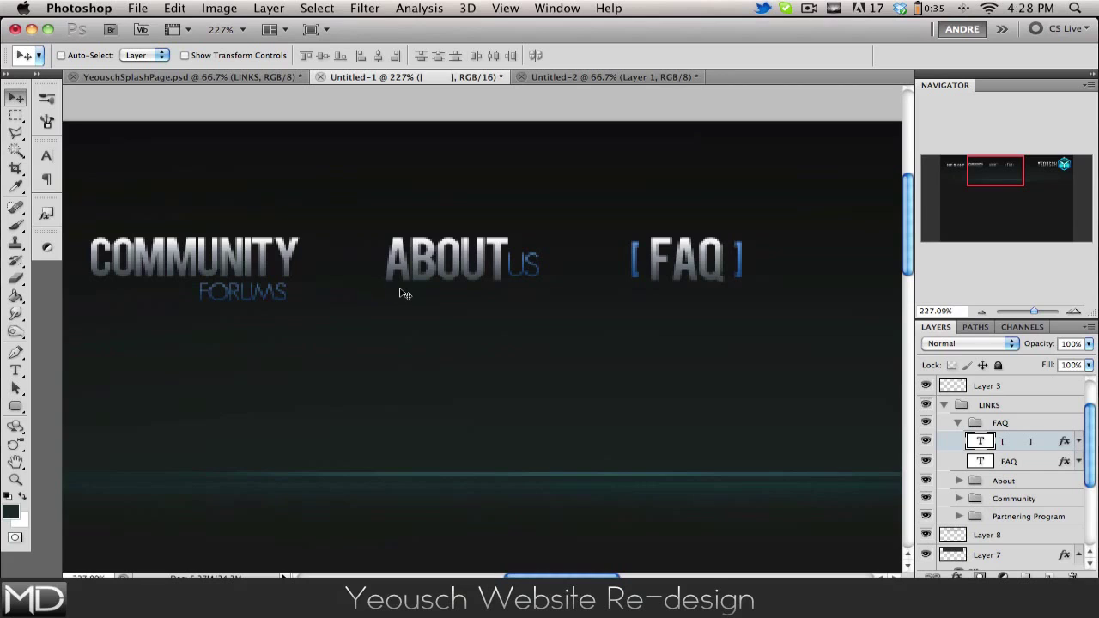
key("super+1")
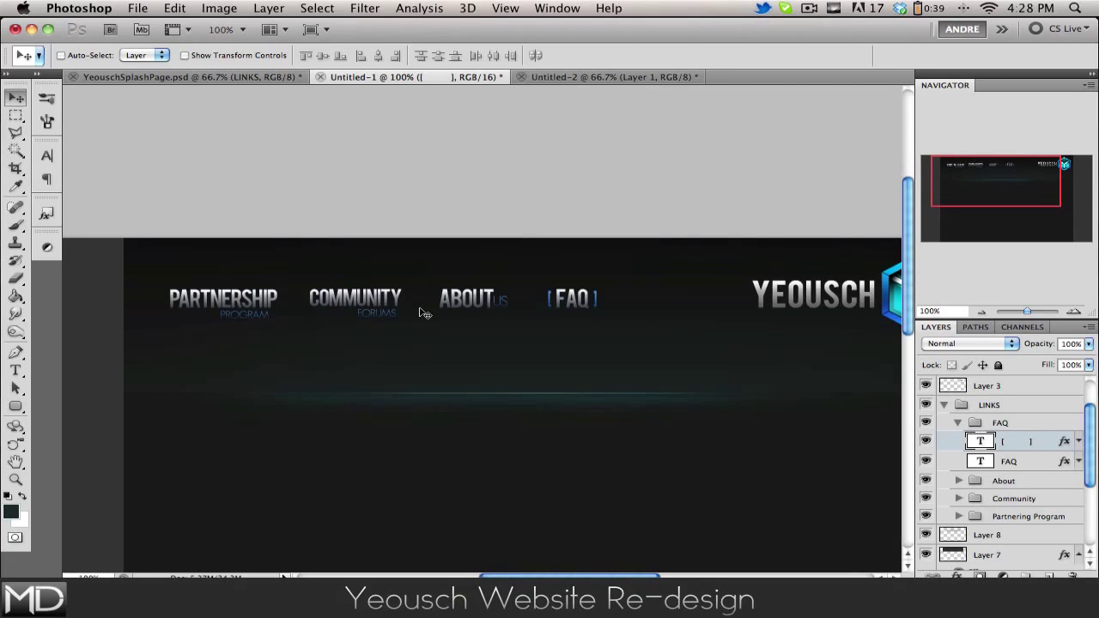
scroll(423, 313, "down", 5)
scroll(423, 314, "right", 4)
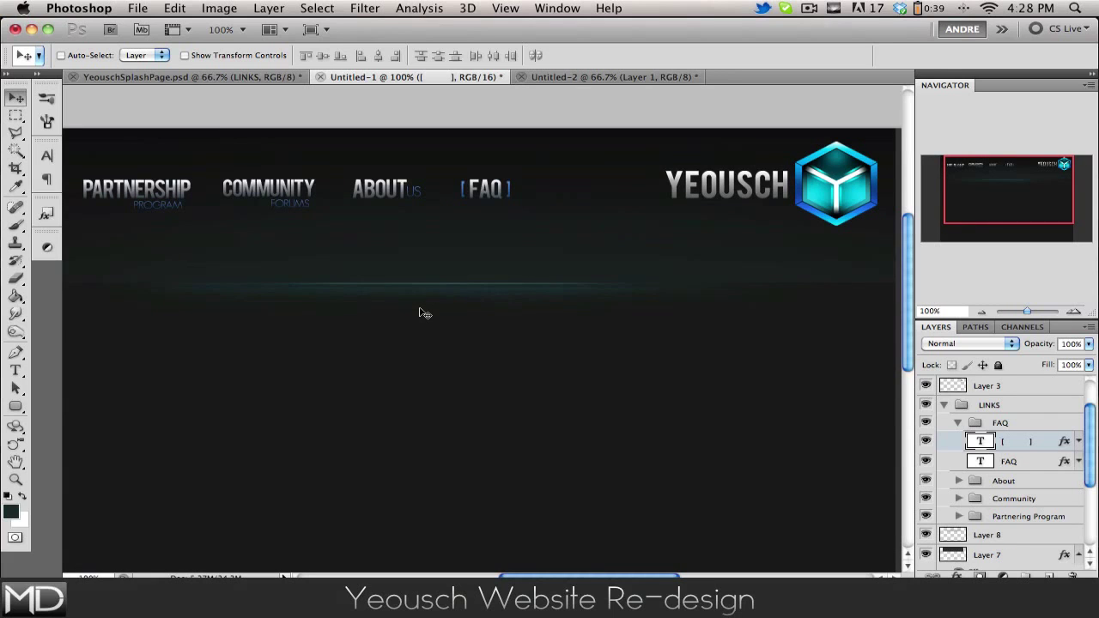
scroll(423, 314, "up", 1)
scroll(699, 317, "left", 5)
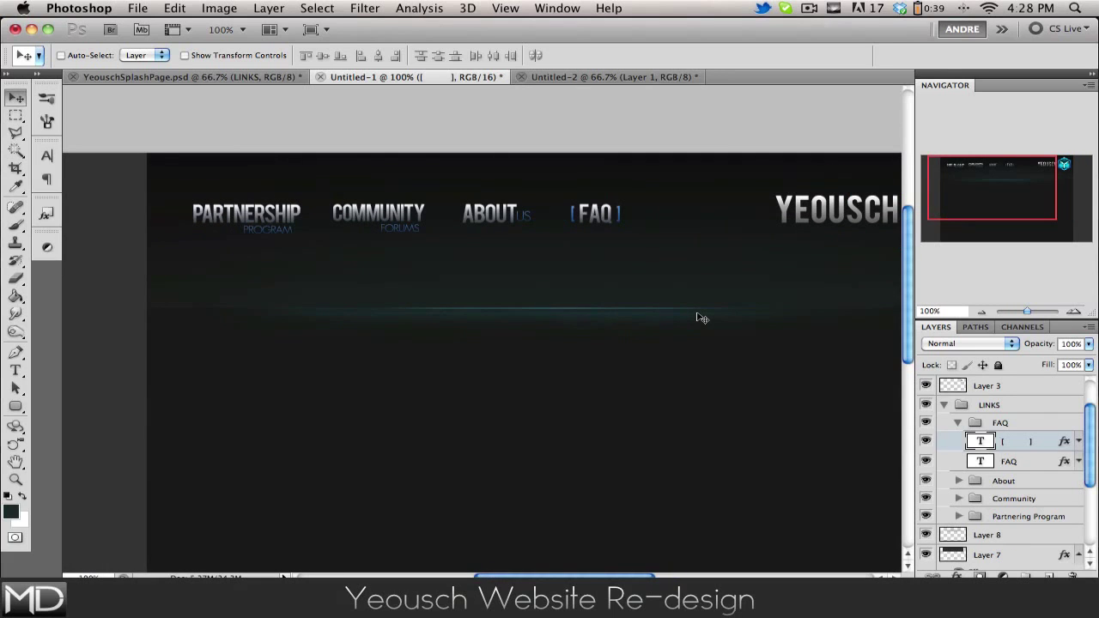
key("f")
key("f")
scroll(702, 318, "up", 5)
scroll(701, 318, "right", 3)
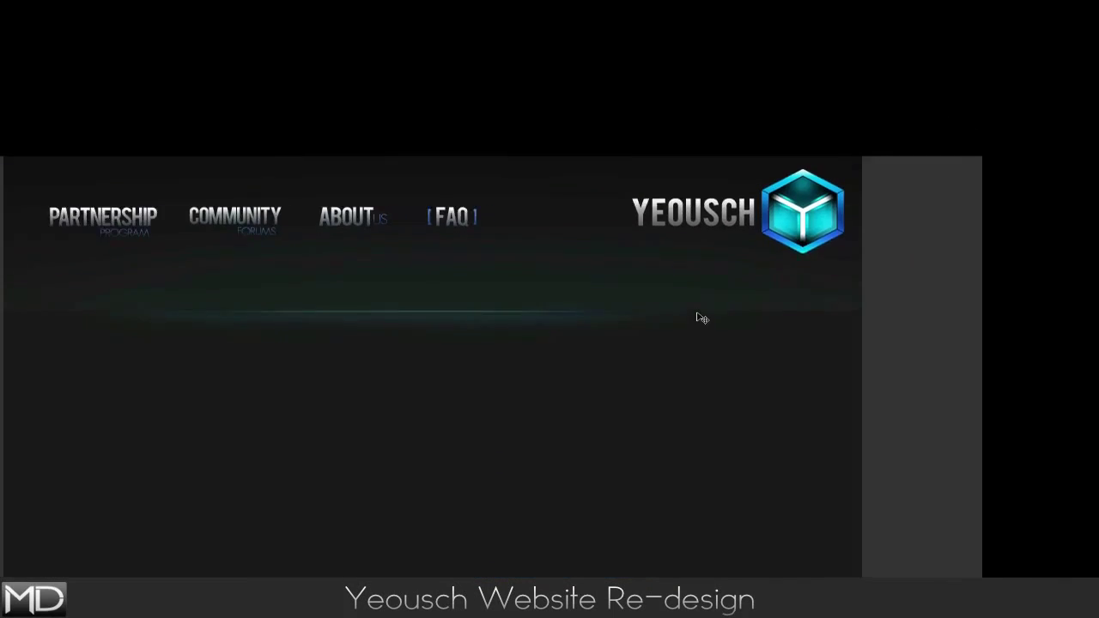
key("f")
scroll(700, 317, "up", 2)
scroll(701, 317, "right", 3)
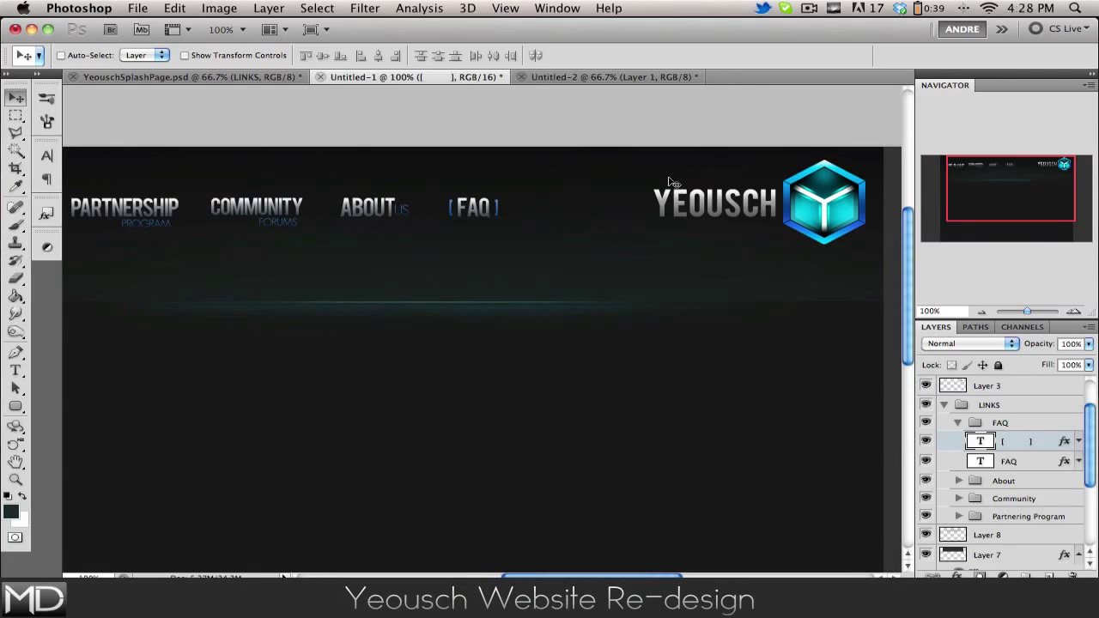
scroll(1096, 427, "down", 3)
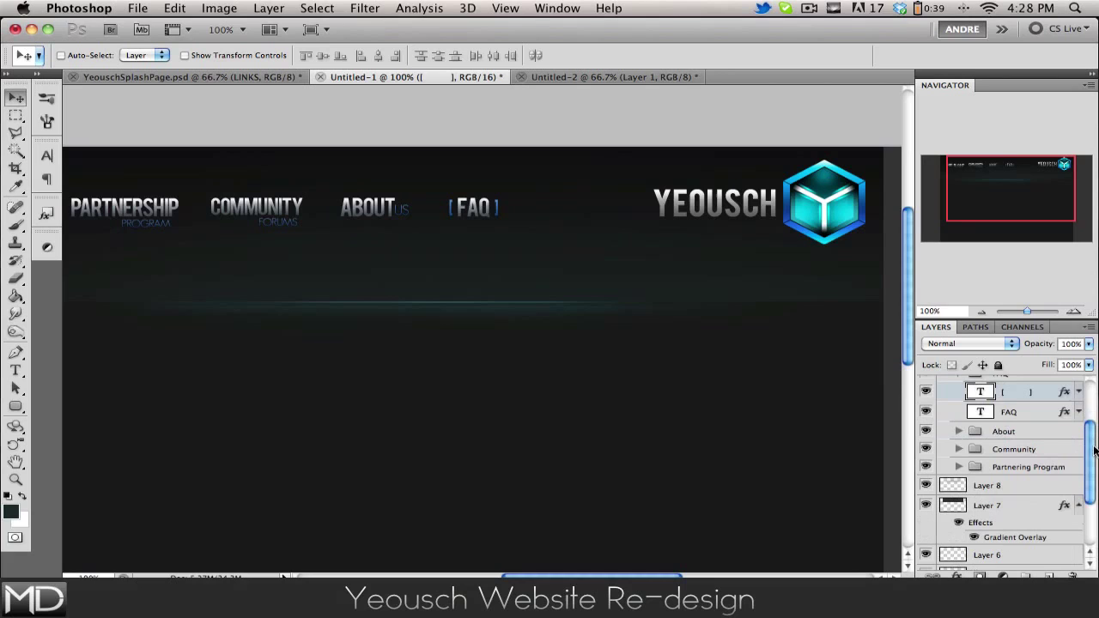
Move Layers 5, 6, 7 and 8 up together so the header background and glow line sit closer beneath the navigation links
left_click(1020, 507)
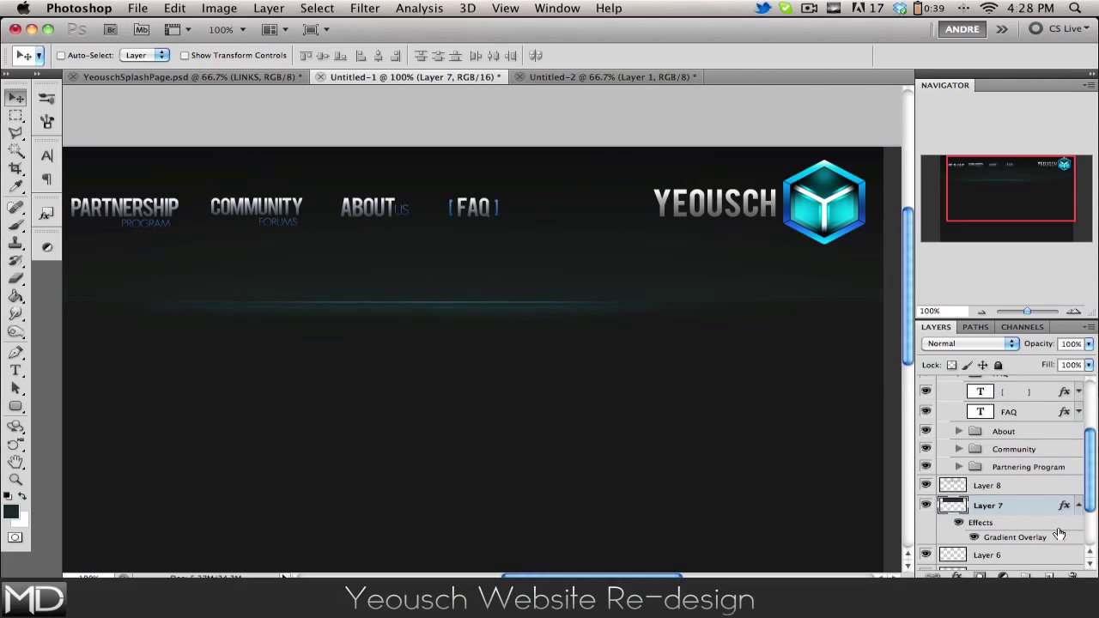
left_click(1037, 486, "shift")
scroll(1037, 486, "down", 2)
left_click(1036, 481, "shift")
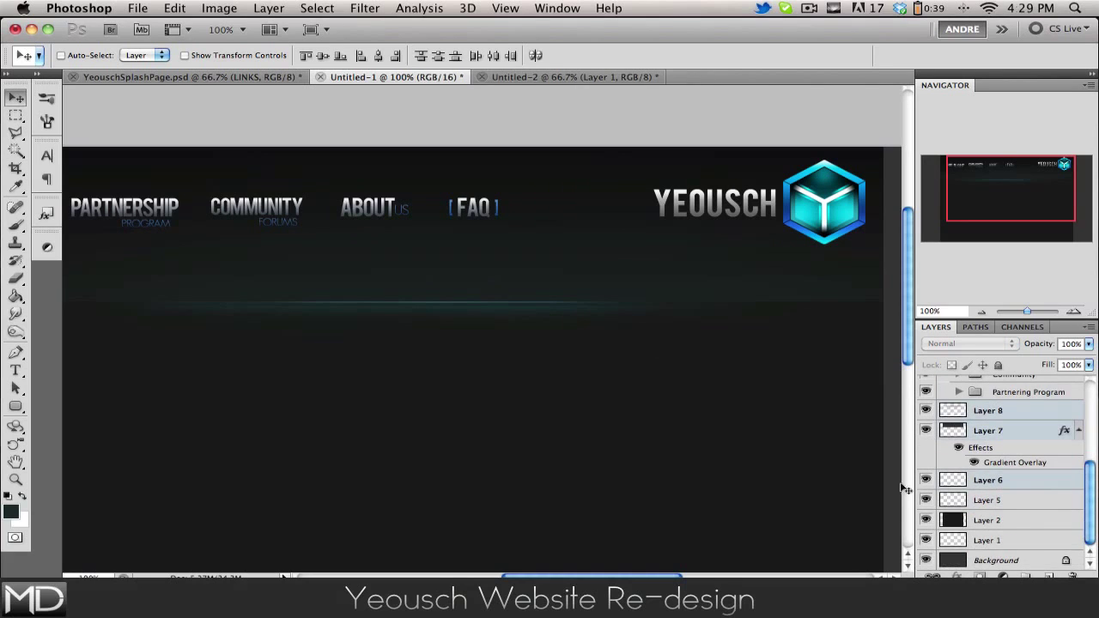
left_click(925, 500)
left_click(925, 500)
left_click(925, 500)
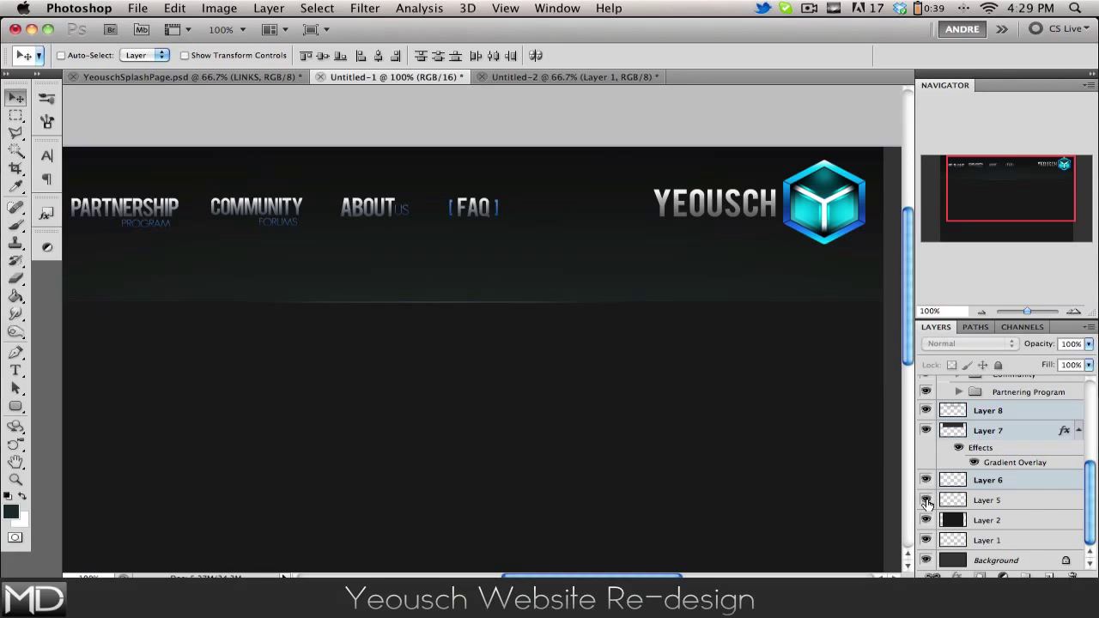
left_click(925, 503)
left_click(1039, 503, "shift")
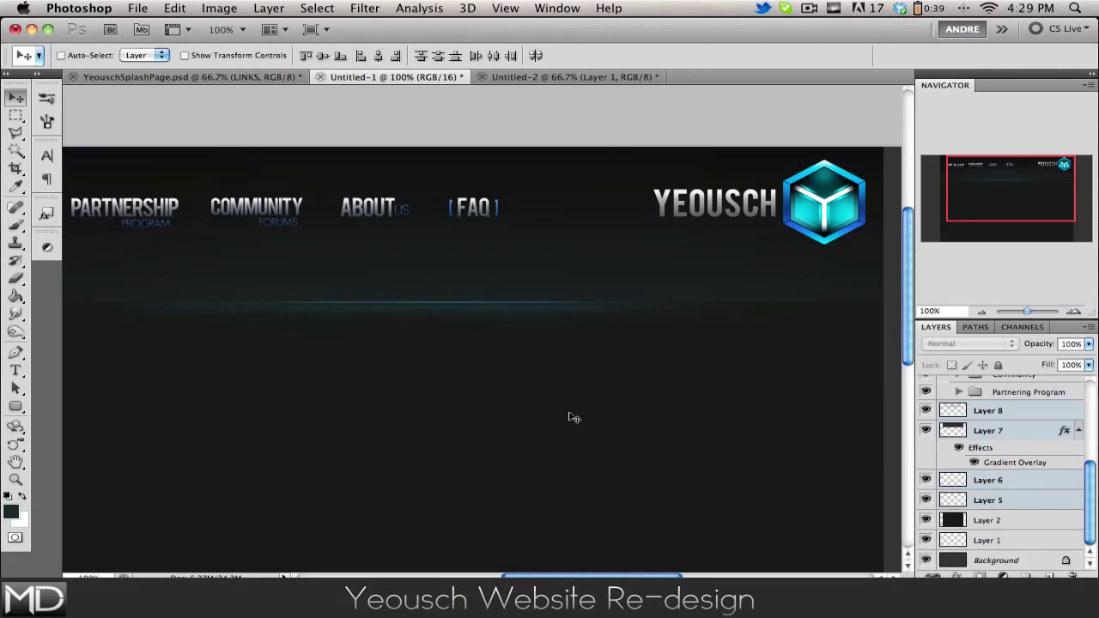
left_click_drag(531, 388, 532, 348)
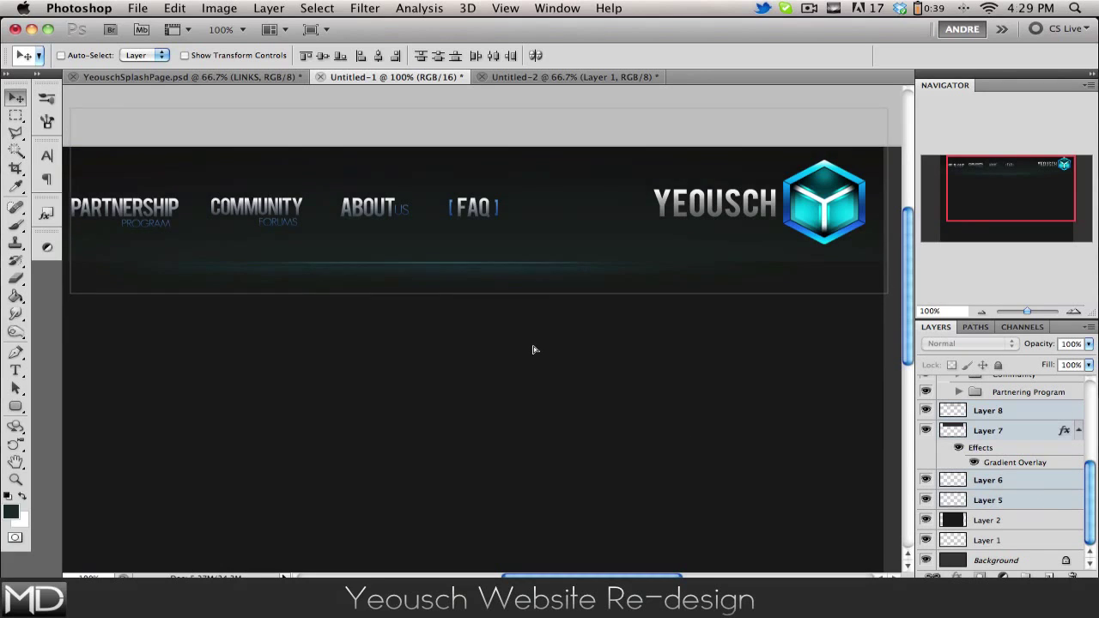
Reduce the combined height of the header background and glow layers by bringing their upper edge down toward the canvas edge
scroll(534, 357, "up", 3)
scroll(534, 357, "left", 3)
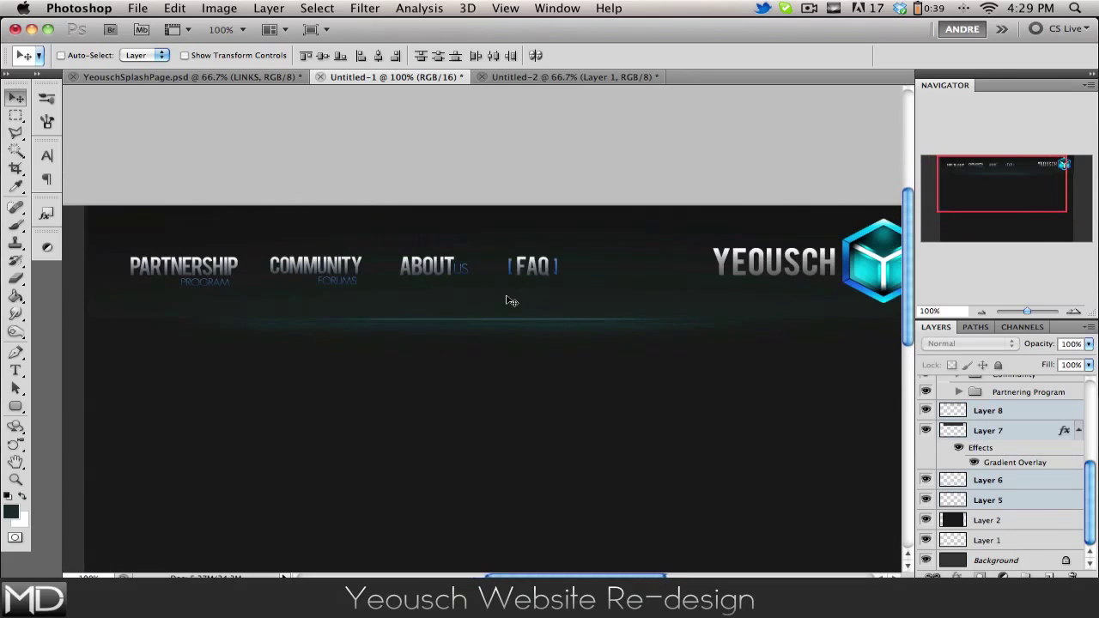
scroll(509, 301, "right", 2)
key("super+t")
scroll(515, 326, "down", 1)
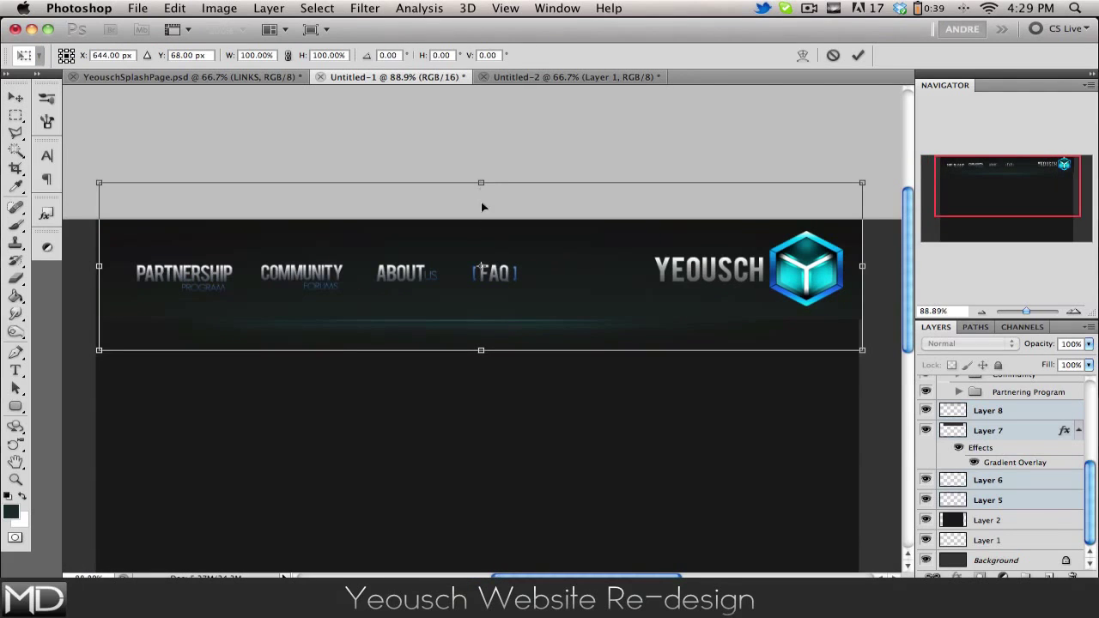
left_click_drag(480, 181, 481, 207)
key("Return")
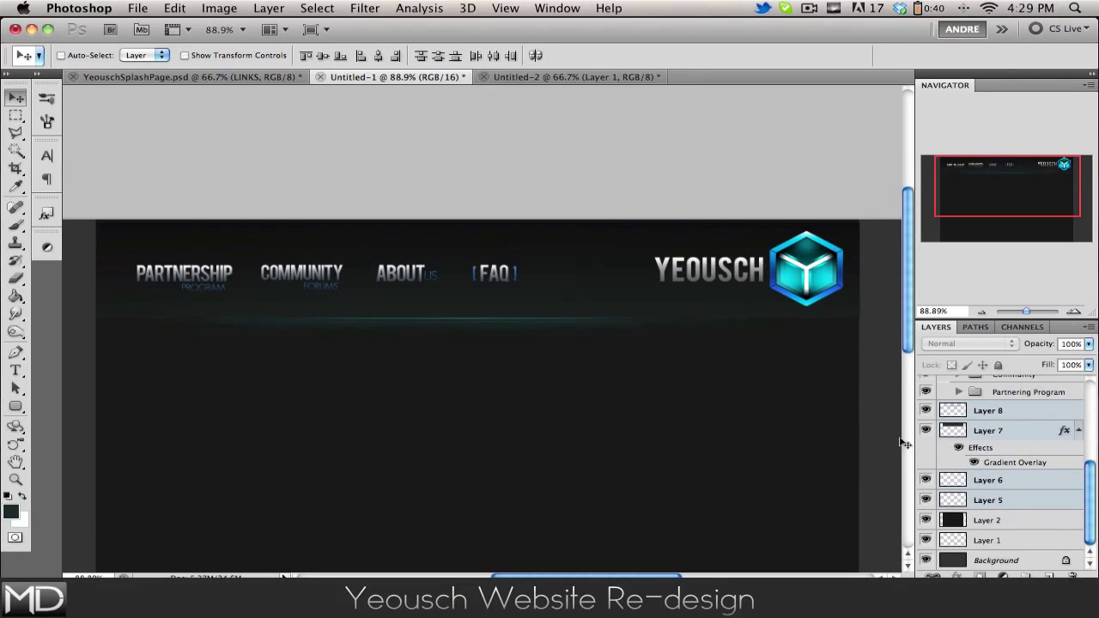
Collapse the LINKS group and scale down the YEOUSCH text together with its cube logo at the header's right end
scroll(1084, 479, "up", 1)
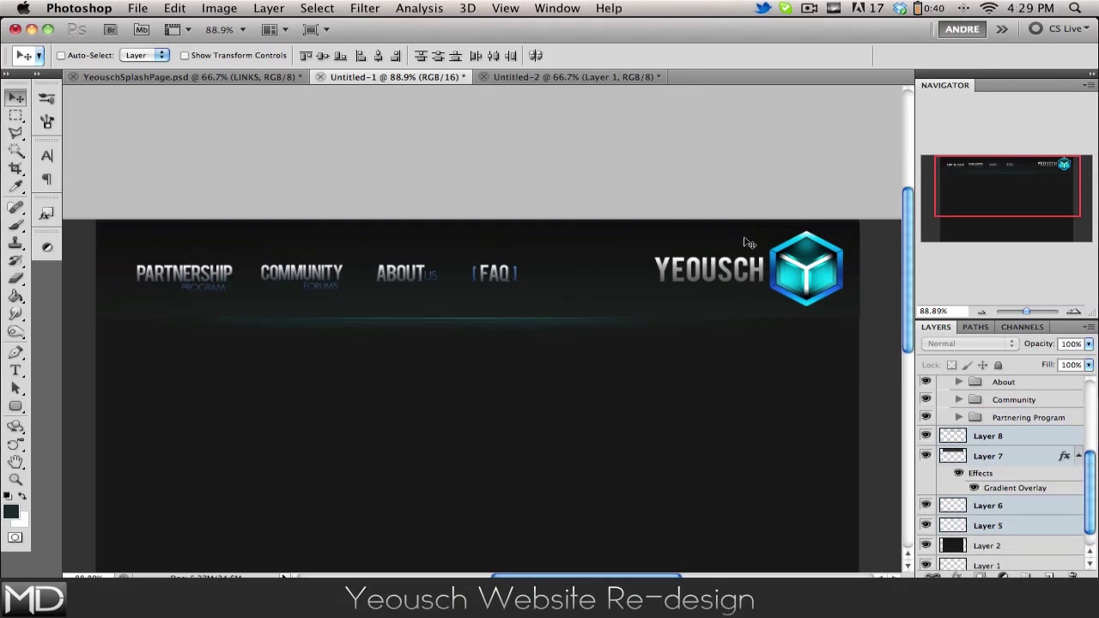
scroll(992, 416, "up", 4)
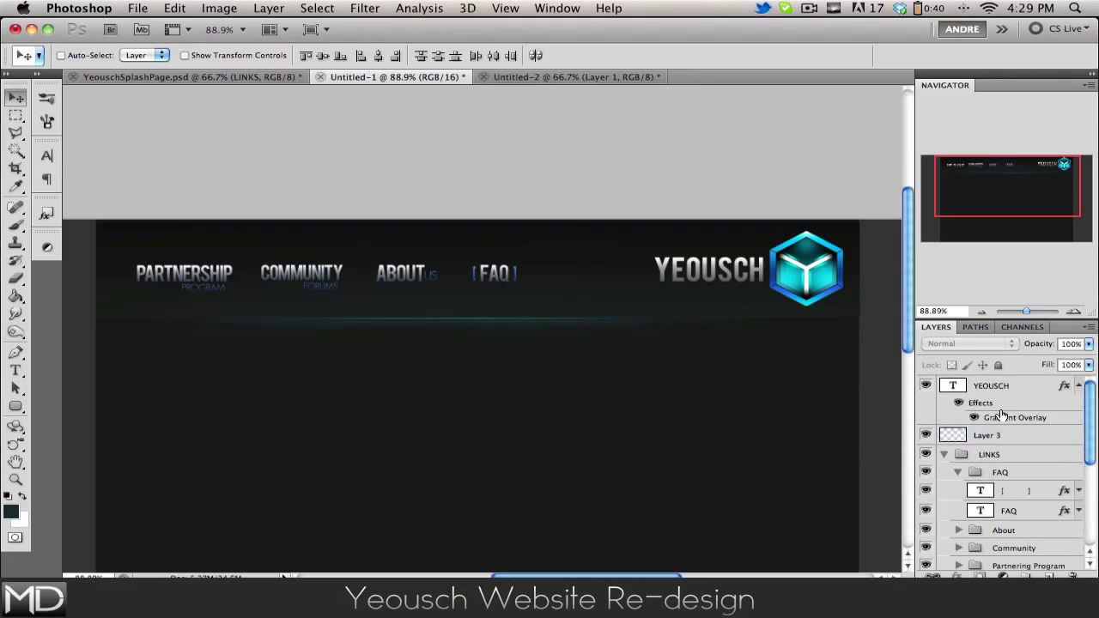
left_click(946, 455)
left_click(1040, 387)
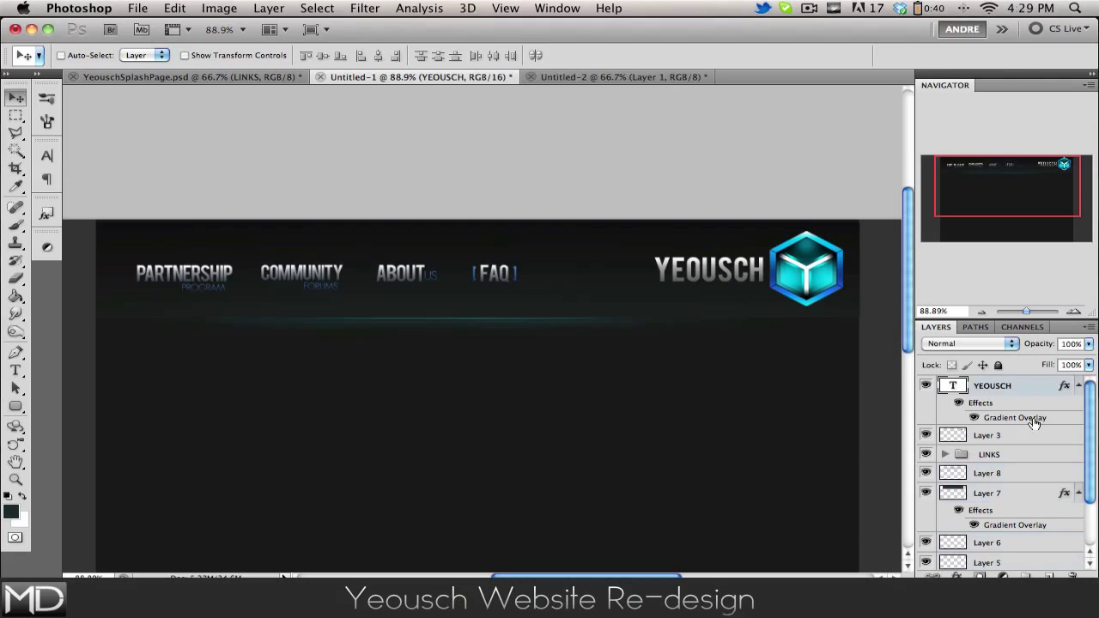
left_click(1033, 440, "shift")
key("super+t")
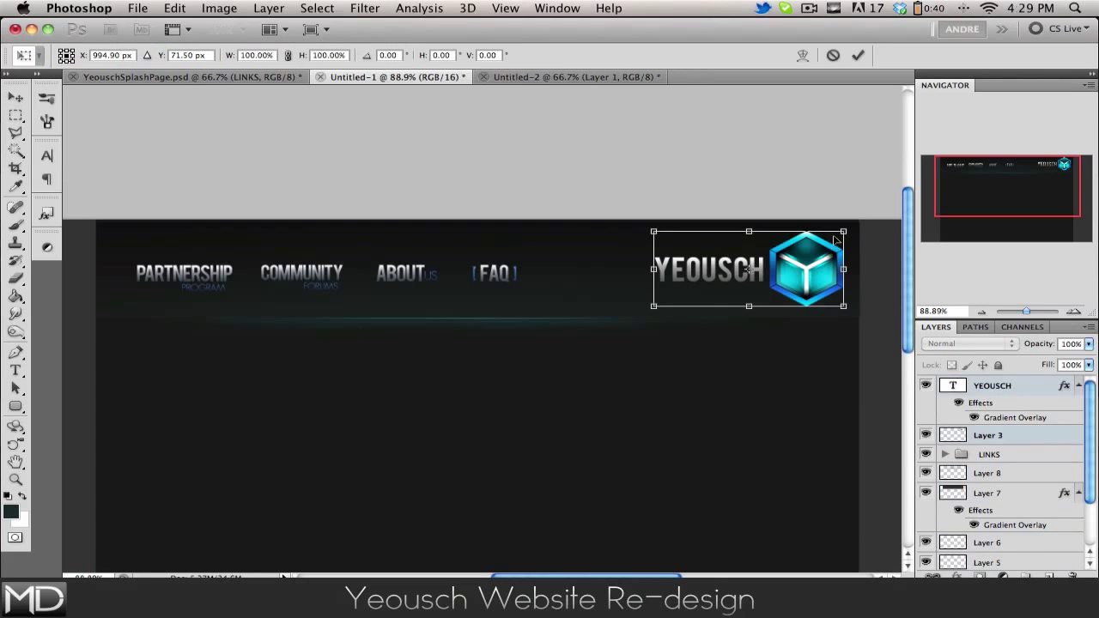
left_click_drag(837, 237, 810, 261)
key("Return")
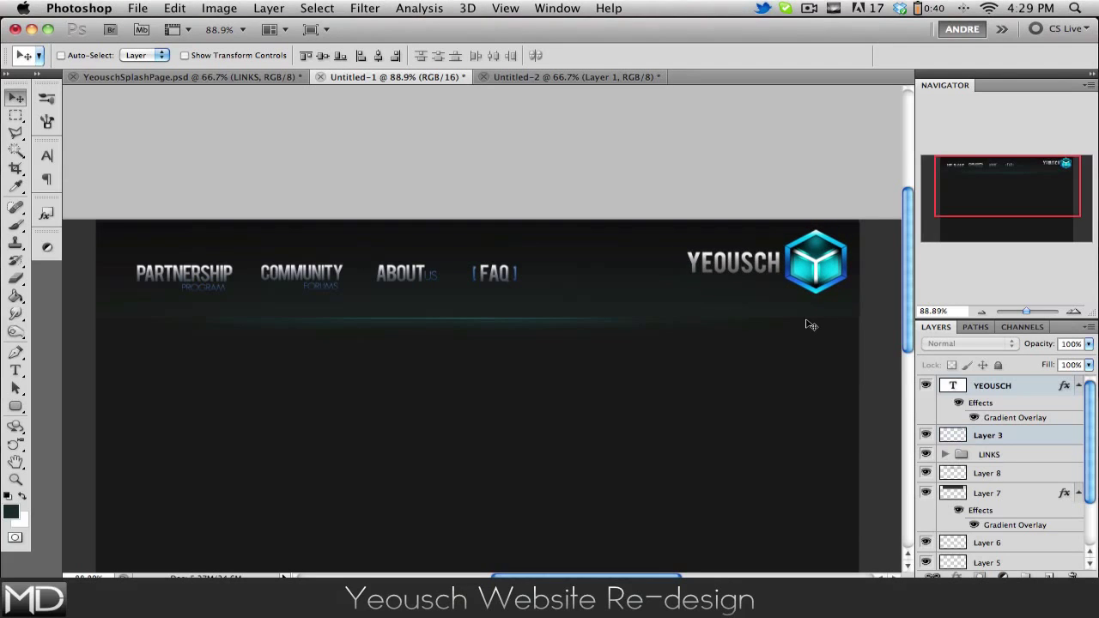
Nudge the YEOUSCH text and cube logo slightly up and to the right within the header
key("Right")
key("Right")
key("Right")
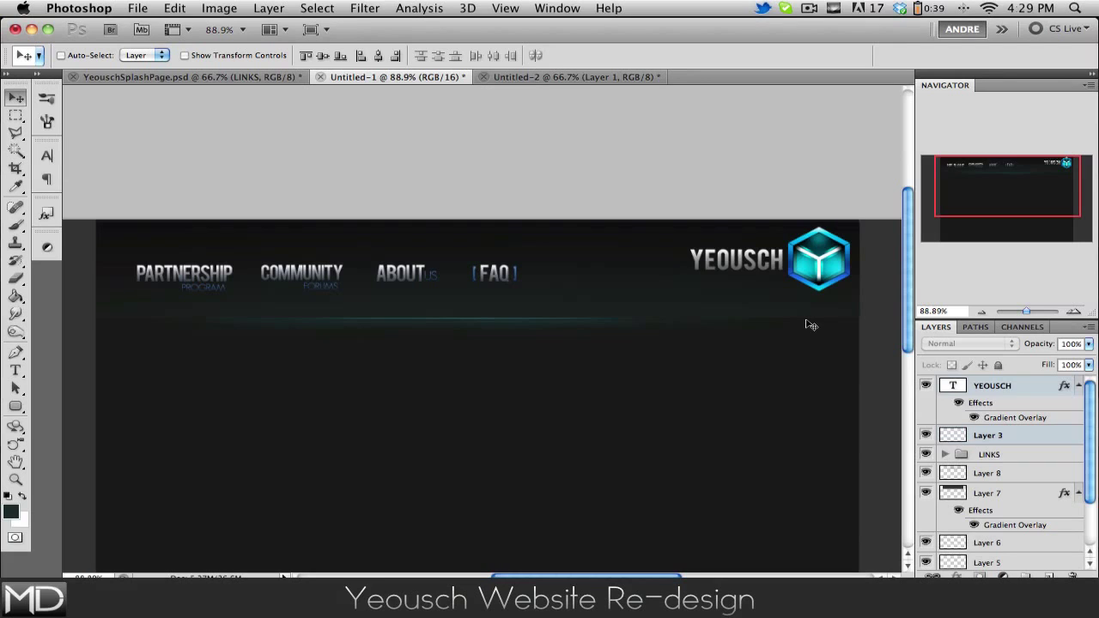
key("Left")
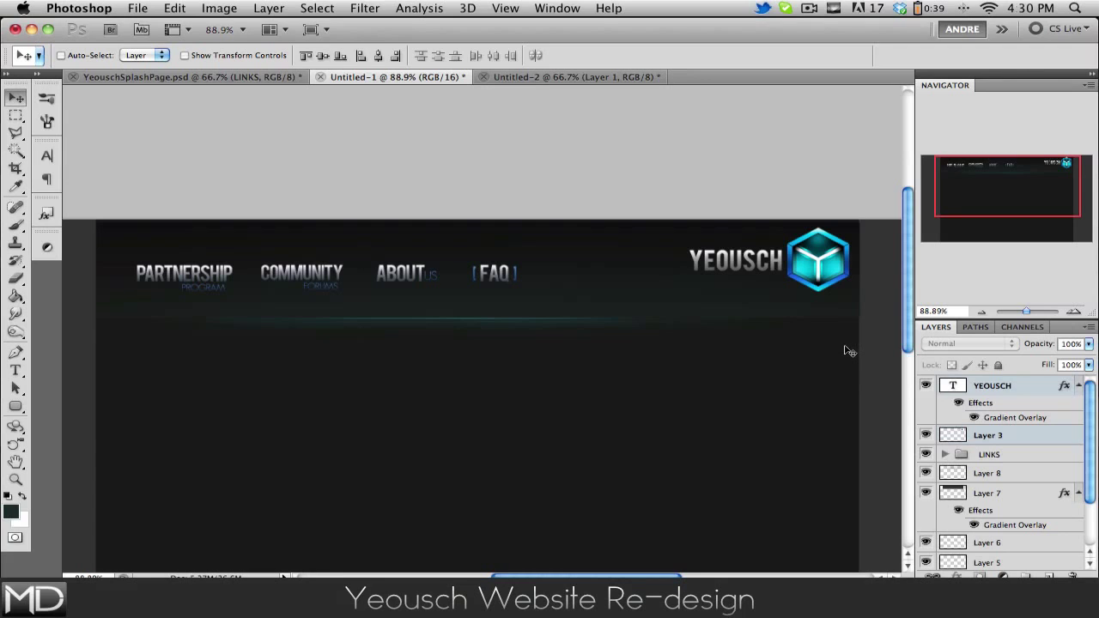
Expand the LINKS group to reach the individual link groups
scroll(849, 351, "left", 2)
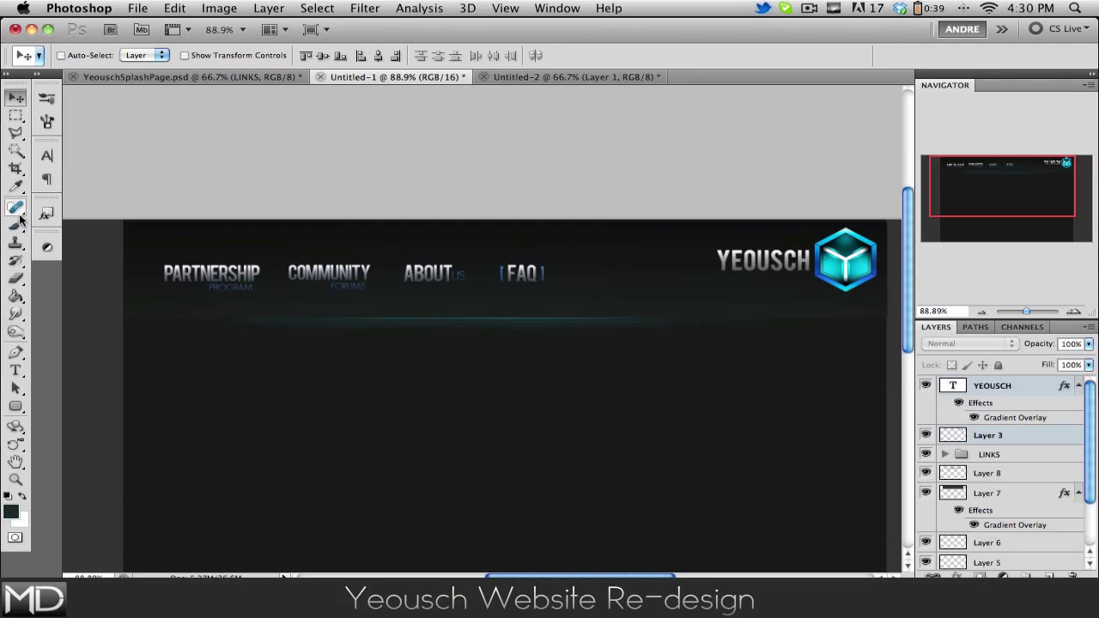
scroll(1029, 479, "down", 3)
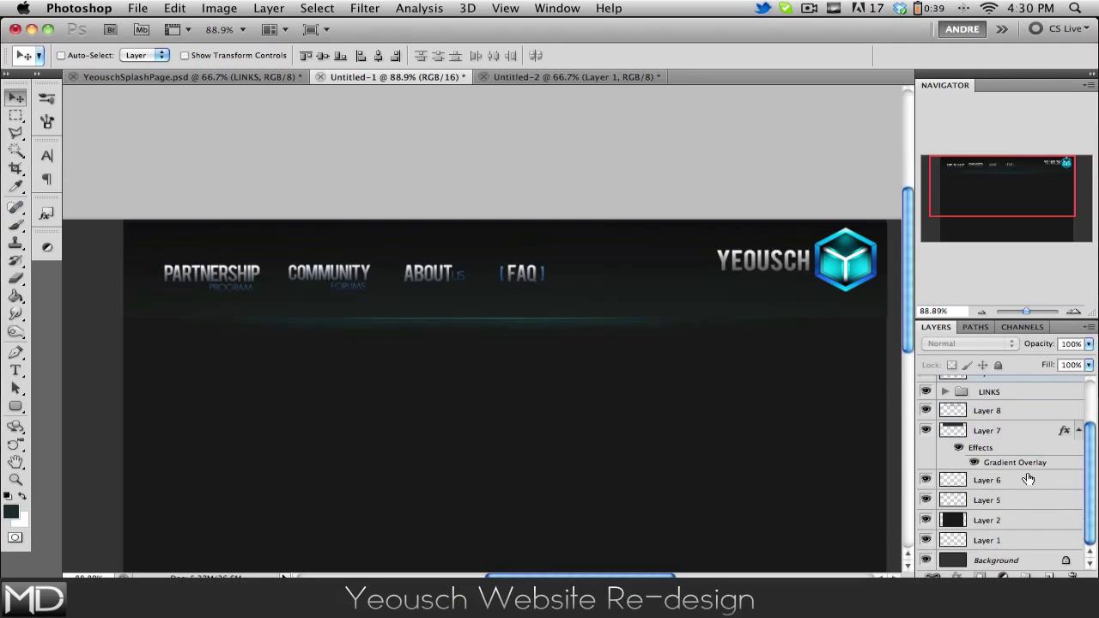
scroll(1029, 479, "up", 3)
left_click(944, 454)
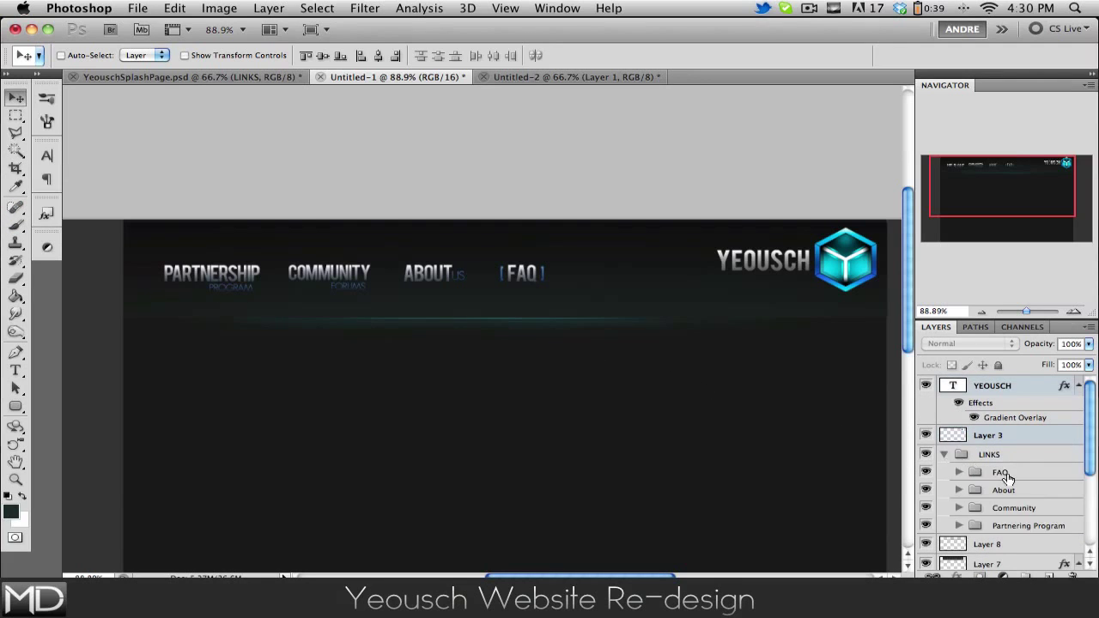
Try moving the PARTNERSHIP PROGRAM link into the upper-left corner of the content panel
left_click(1028, 526)
left_click_drag(230, 271, 182, 229)
key("Up")
key("Up")
key("Up")
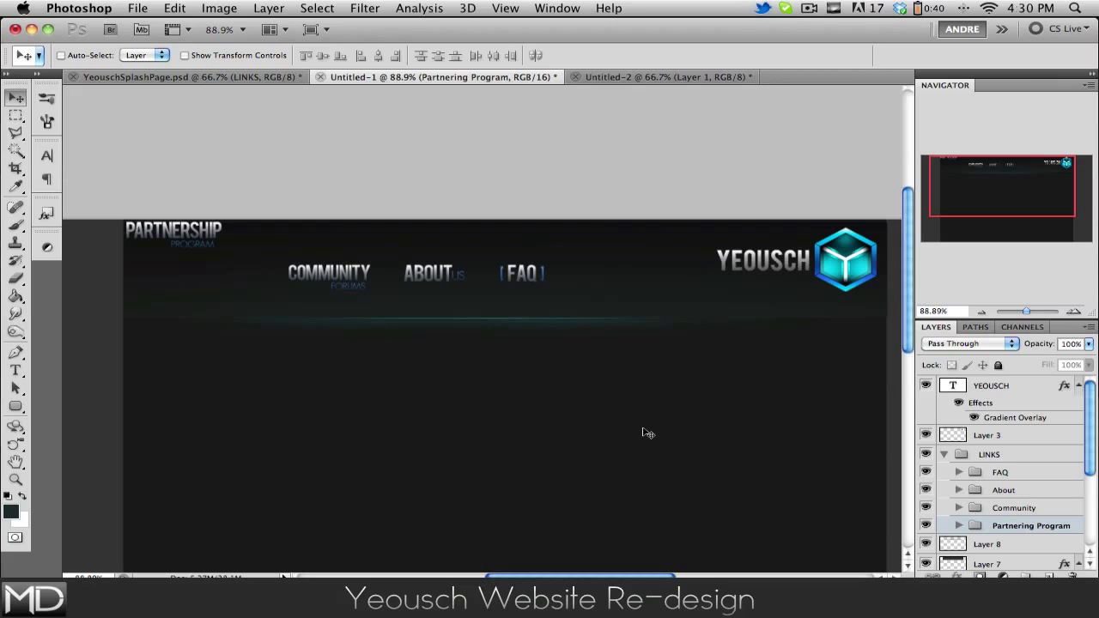
key("super+alt+z")
key("super+alt+z")
key("super+alt+z")
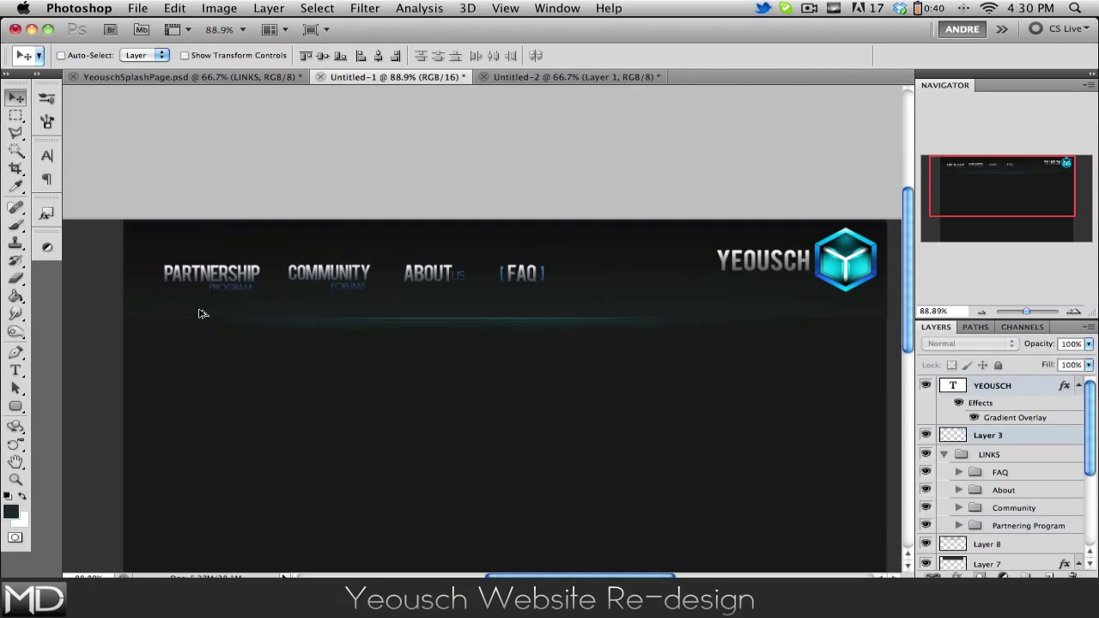
key("super+alt+z")
View the header at 100% and expand the FAQ group inside LINKS
key("super+alt+0")
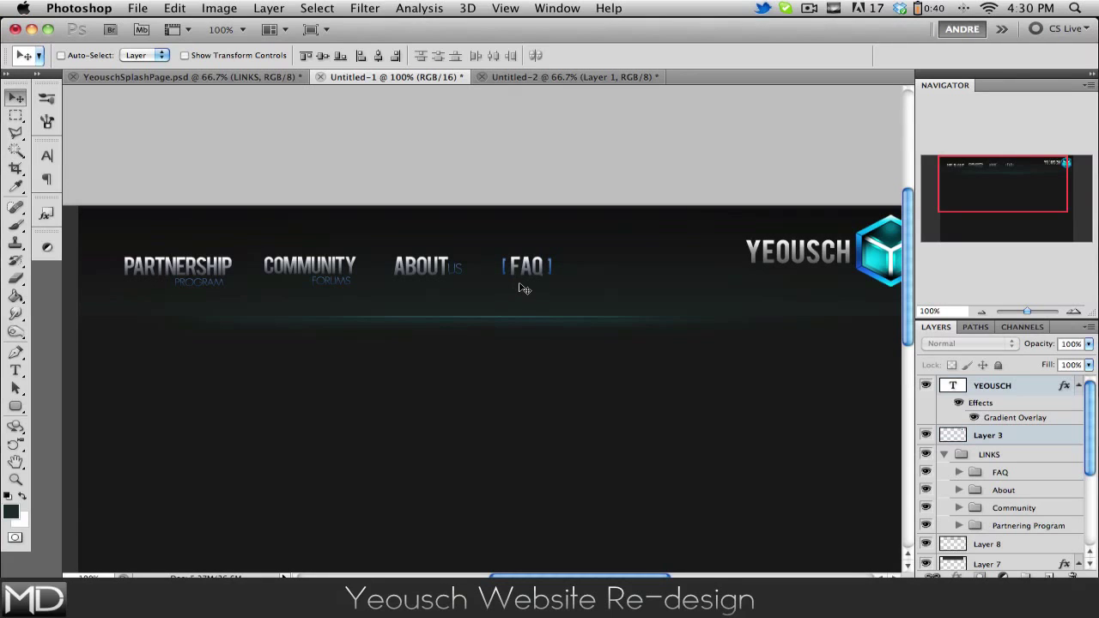
scroll(522, 288, "left", 2)
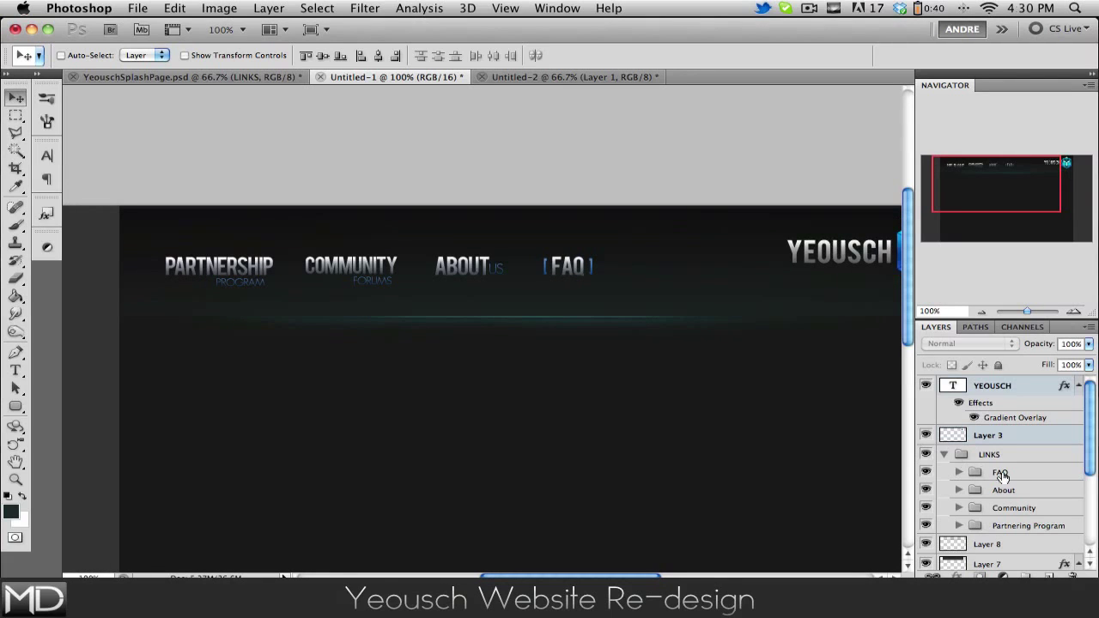
left_click(959, 472)
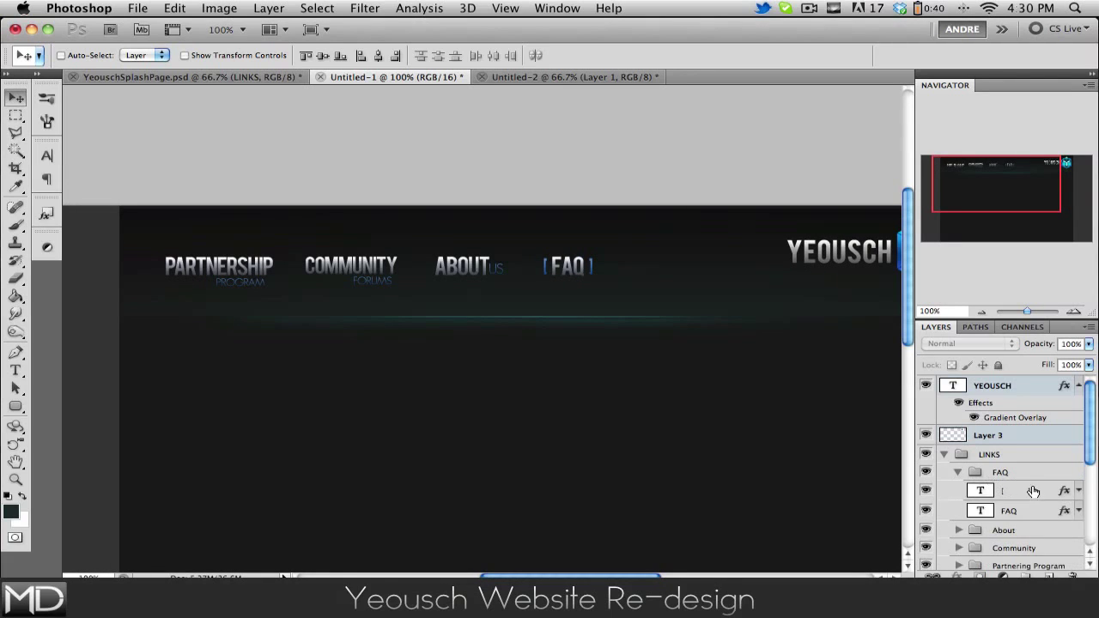
scroll(835, 456, "right", 5)
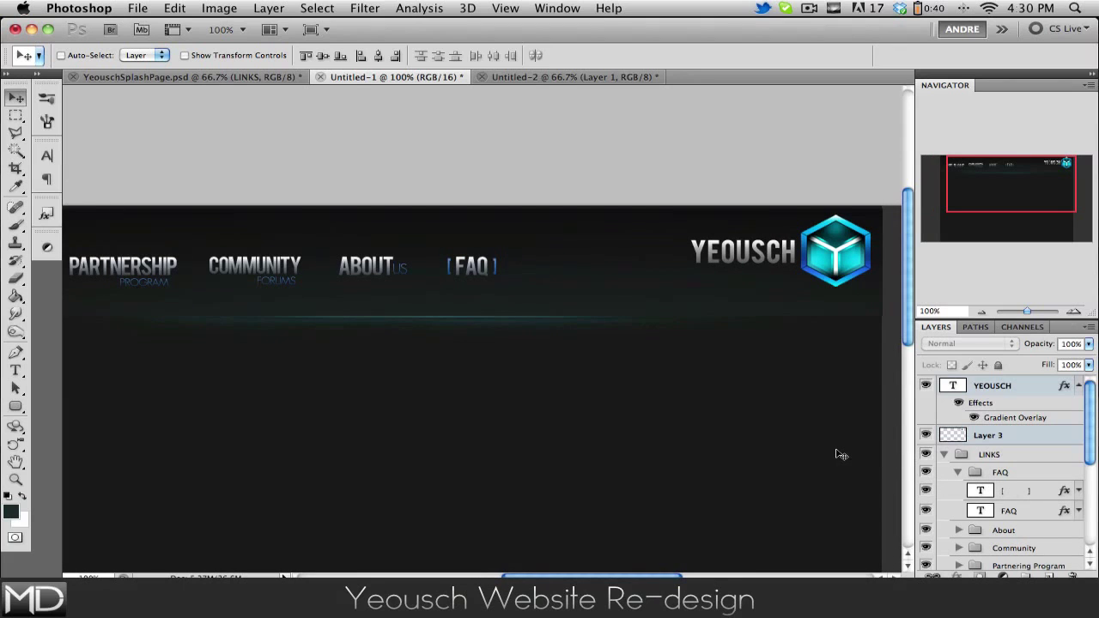
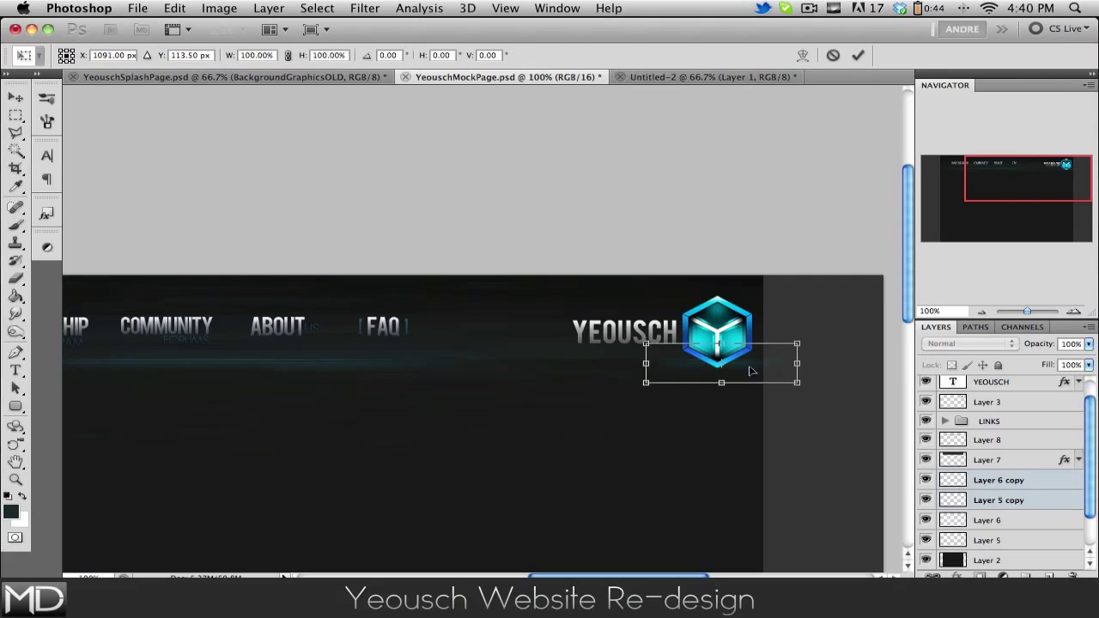
Narrow the two copied glow layers beneath the cube logo from their right edge and select only Layer 5 copy
left_click_drag(797, 363, 775, 364)
key("Return")
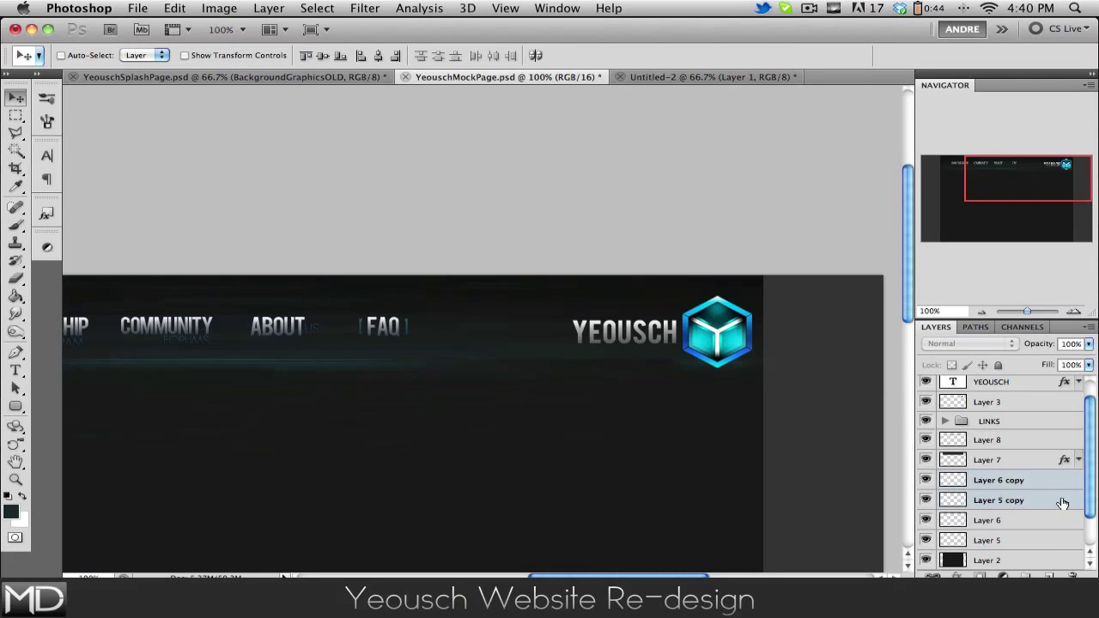
left_click_drag(1062, 498, 942, 486)
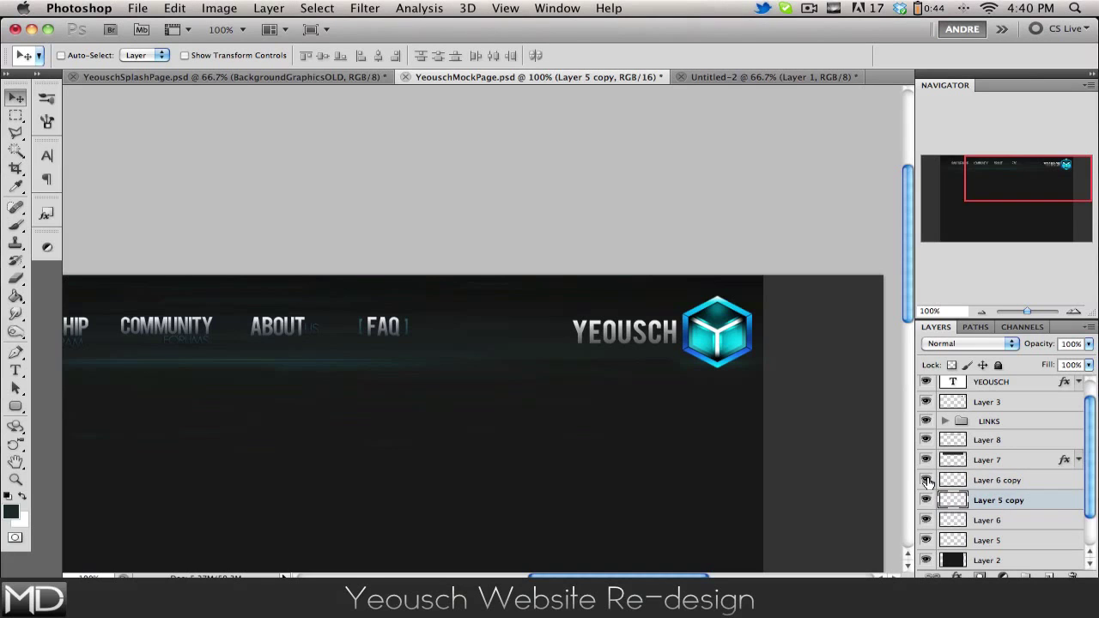
Try a turquoise Inner Glow on Layer 5 copy with Linear Dodge (Add) blending and 100% opacity
double_click(1062, 505)
left_click_drag(633, 97, 140, 88)
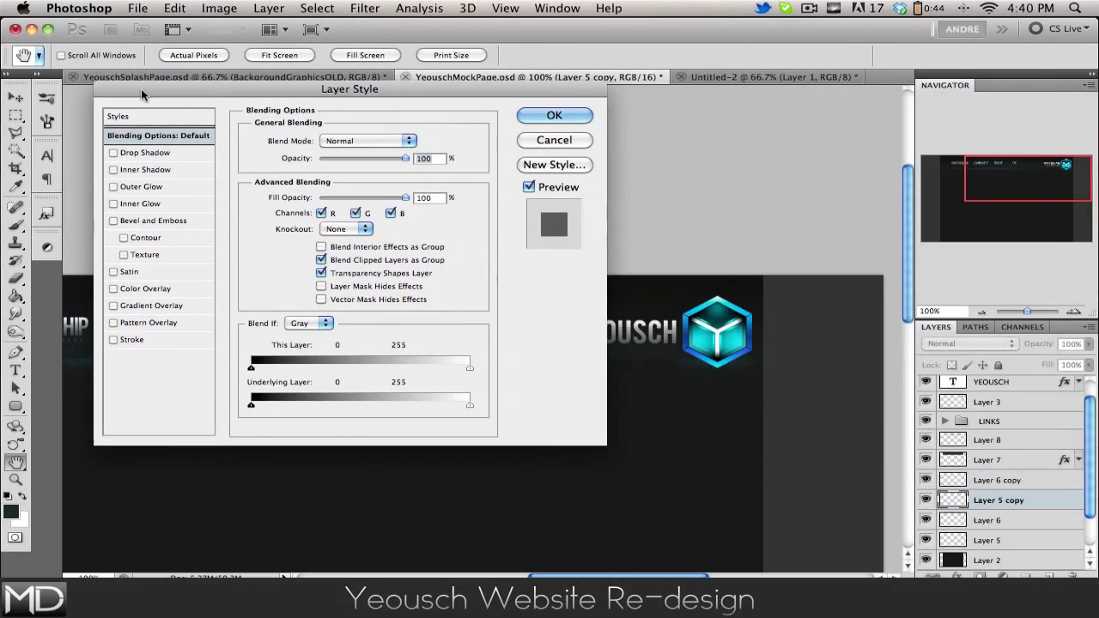
left_click(142, 204)
left_click(337, 141)
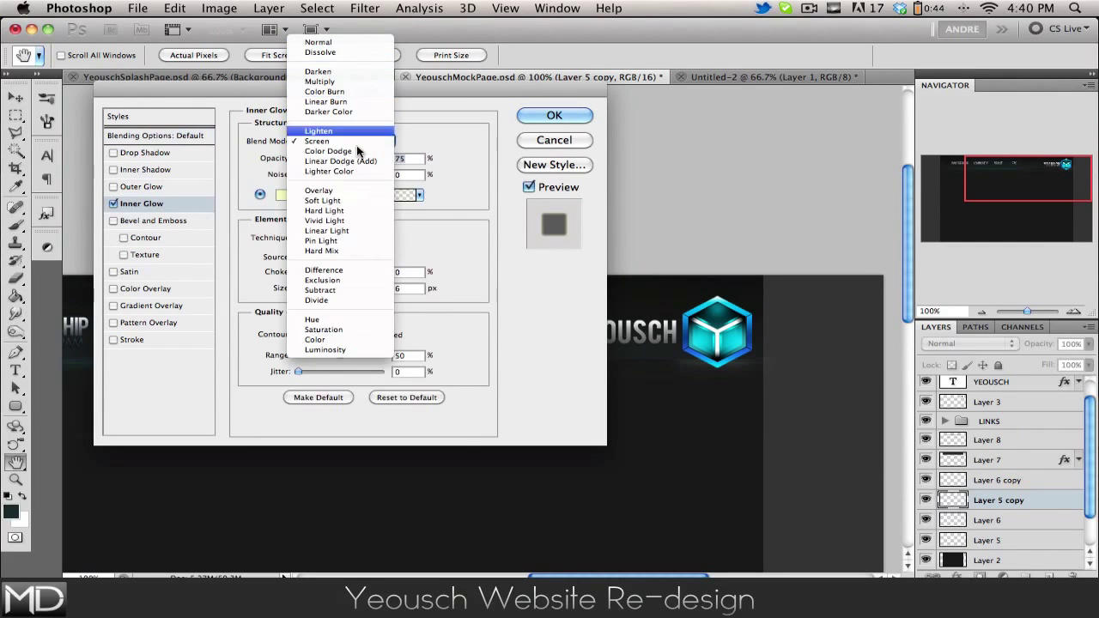
left_click(361, 161)
left_click(282, 195)
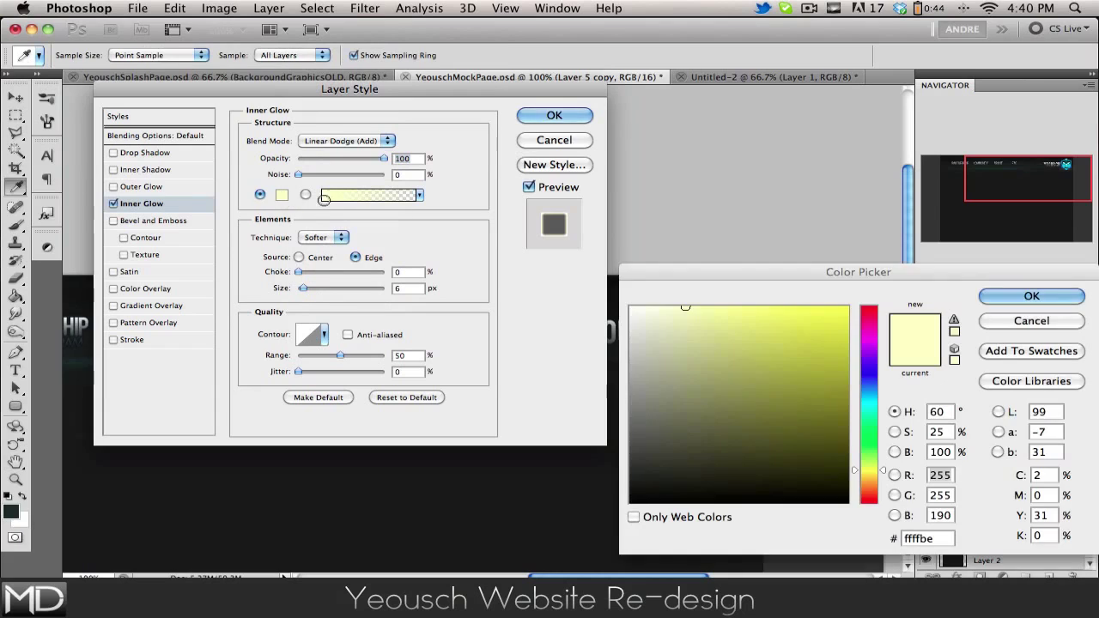
left_click(869, 400)
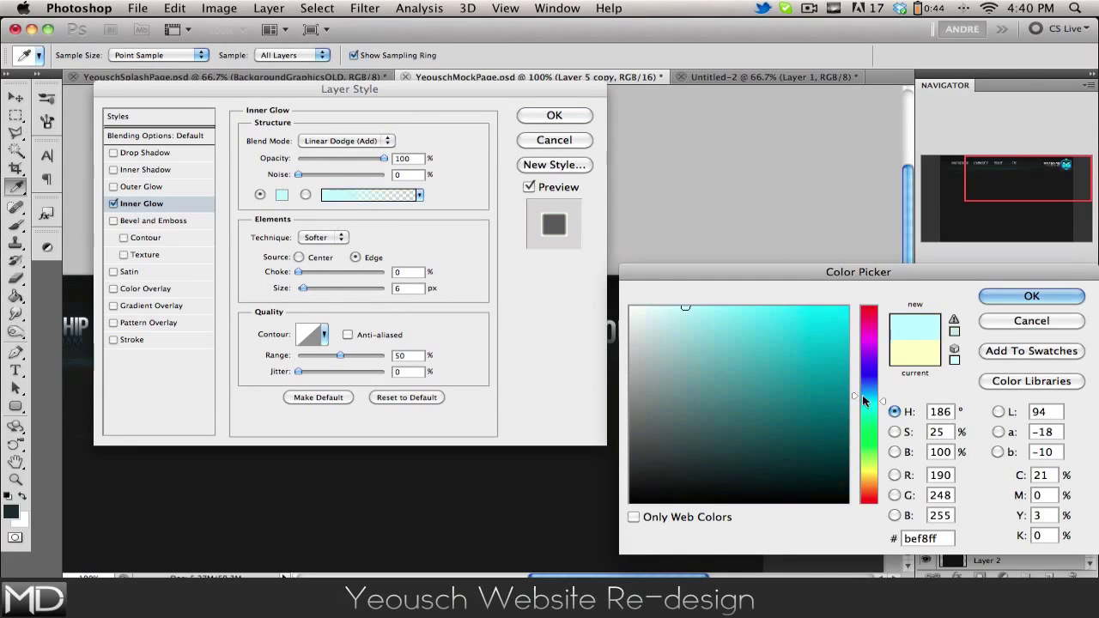
left_click(741, 323)
left_click(1031, 295)
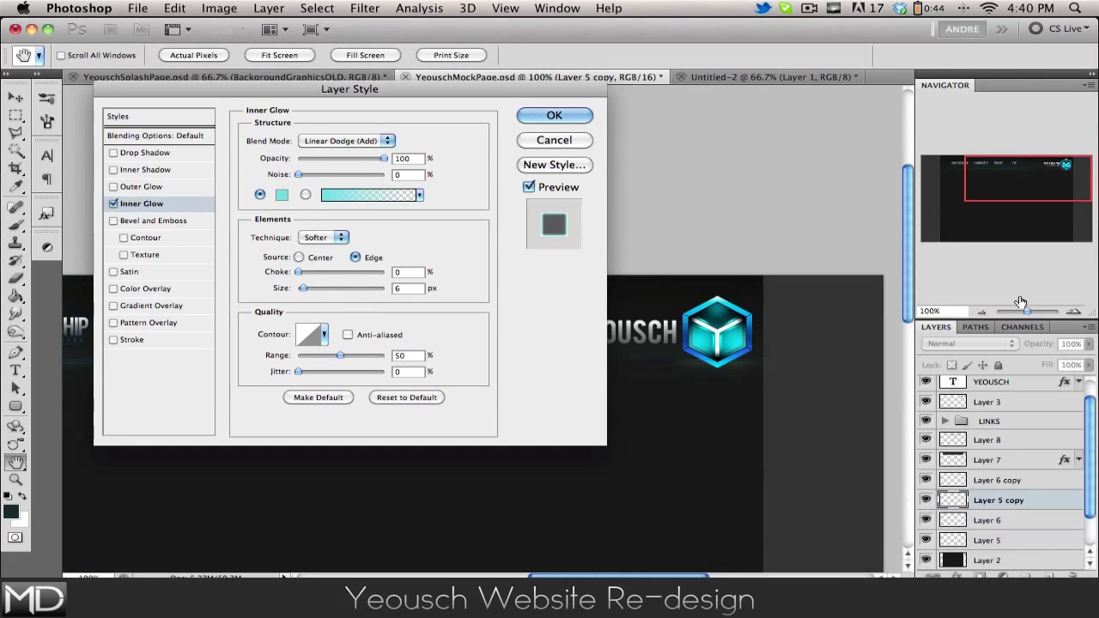
left_click_drag(549, 88, 616, 232)
left_click(618, 262)
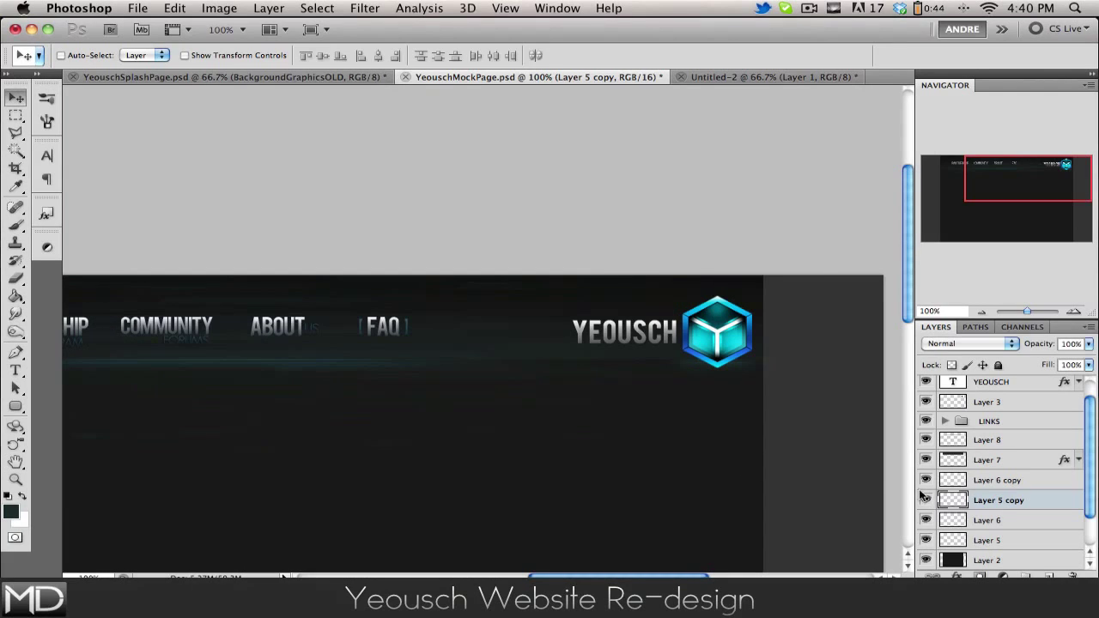
Colorize Layer 5 copy with Hue/Saturation using hue 189, saturation 100 and lightness -7
key("super+u")
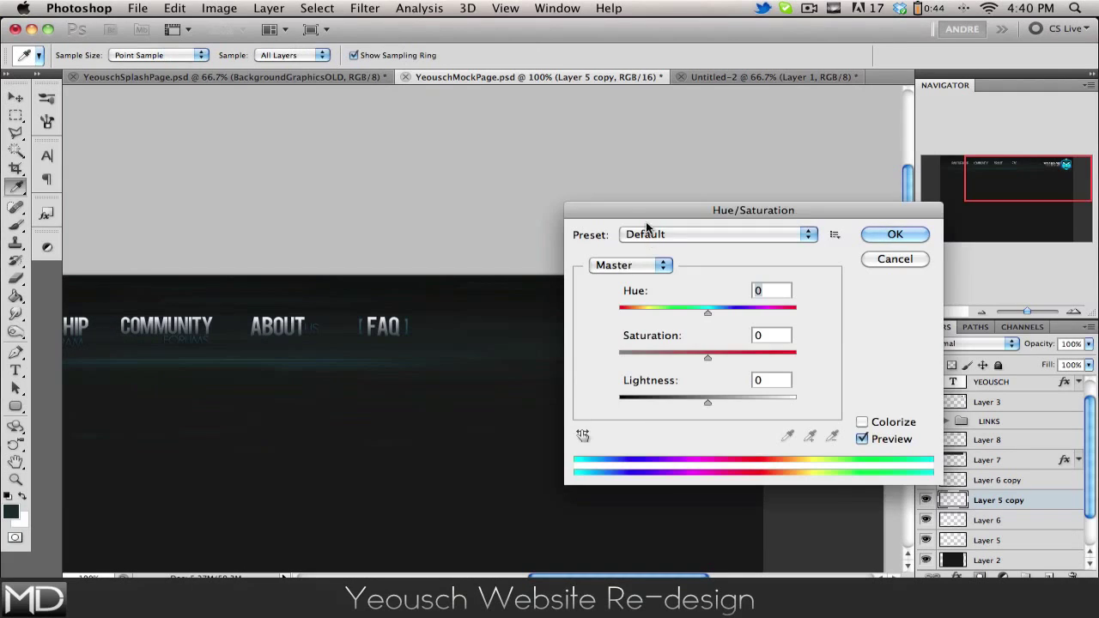
left_click_drag(585, 151, 123, 118)
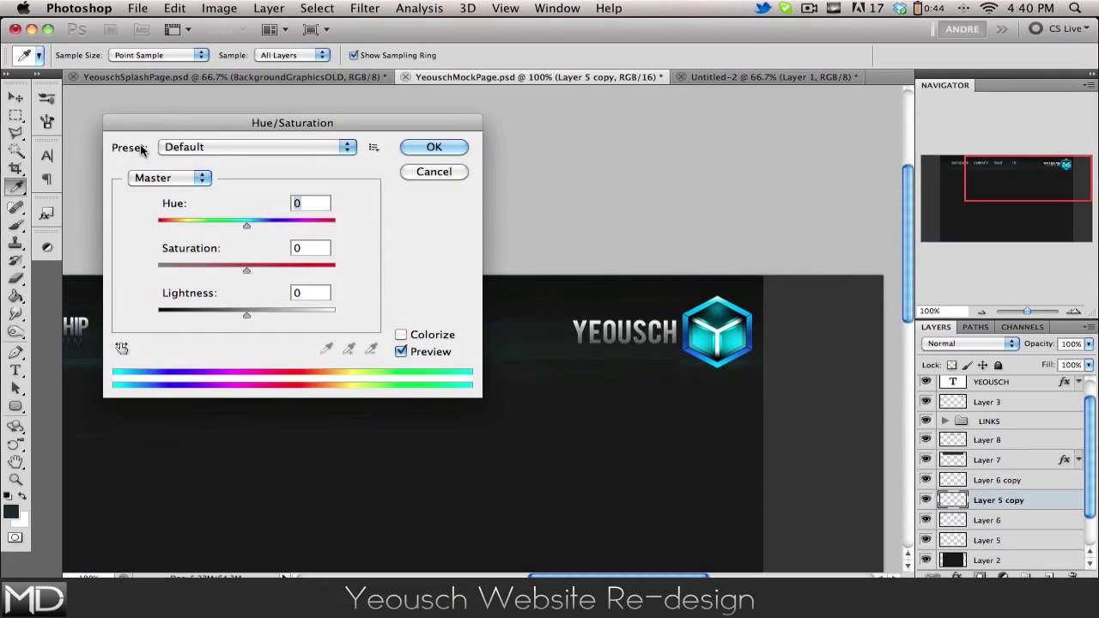
left_click_drag(266, 319, 334, 314)
left_click(290, 321)
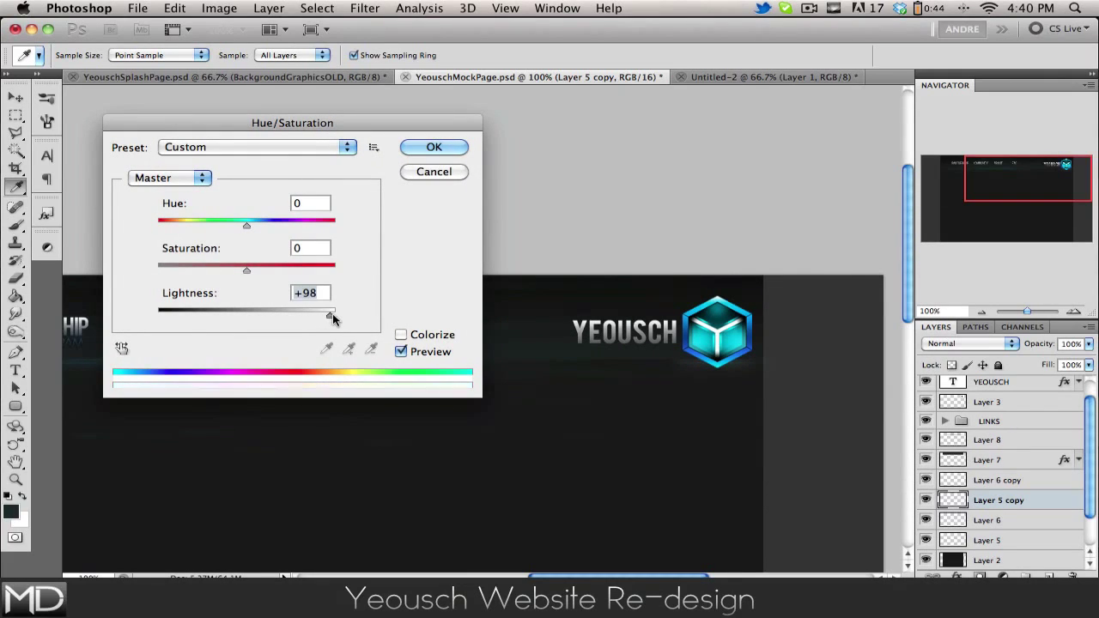
left_click(299, 269)
left_click_drag(309, 270, 357, 270)
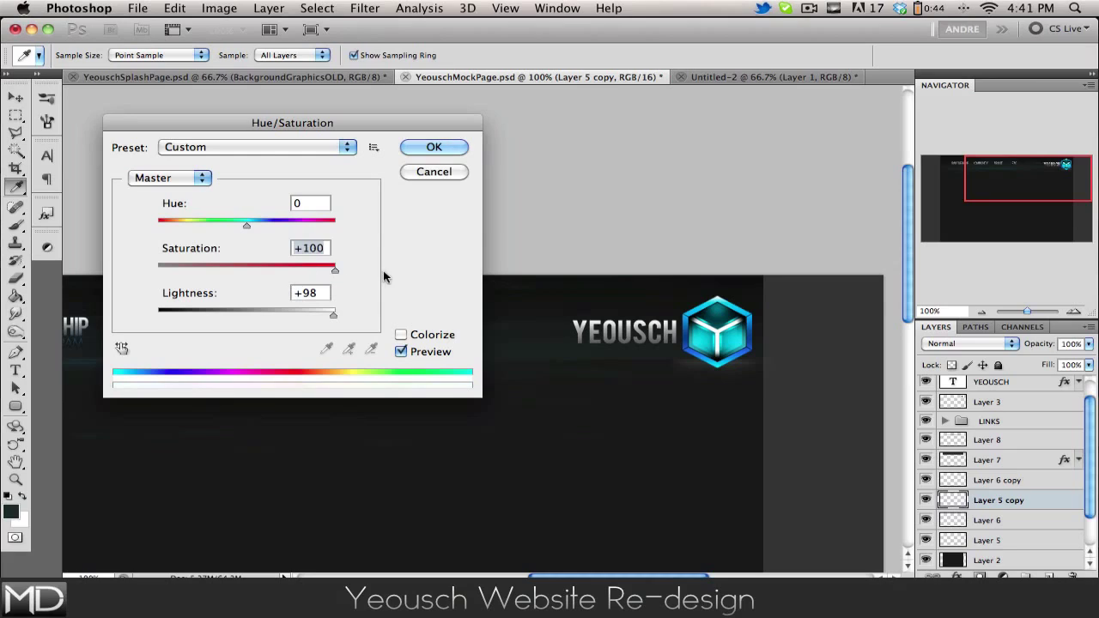
left_click(401, 335)
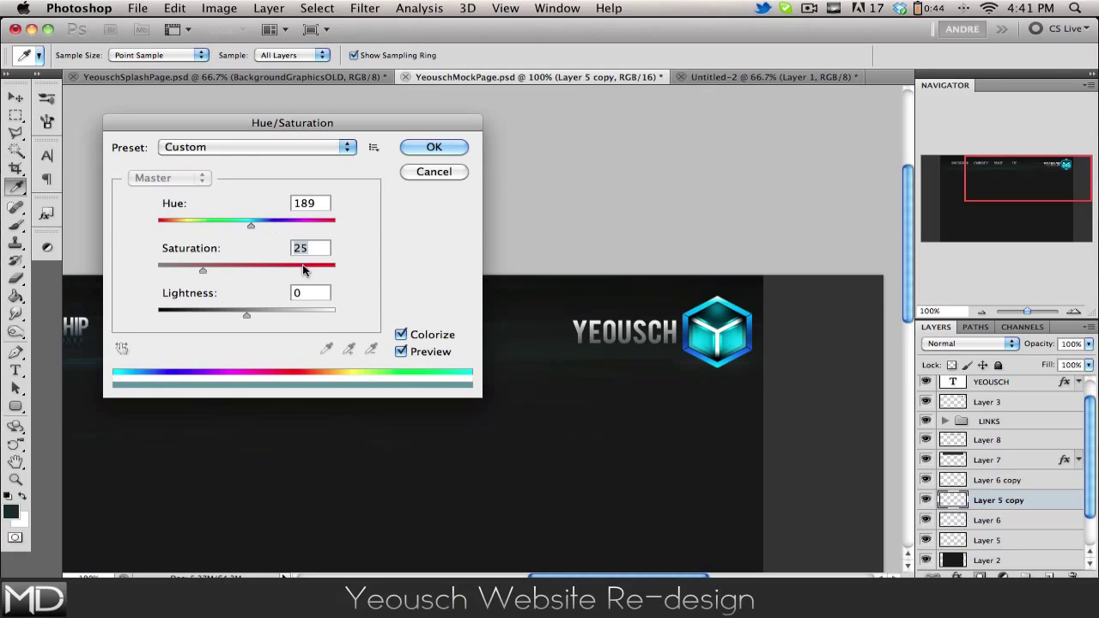
left_click_drag(327, 271, 360, 277)
left_click(304, 313)
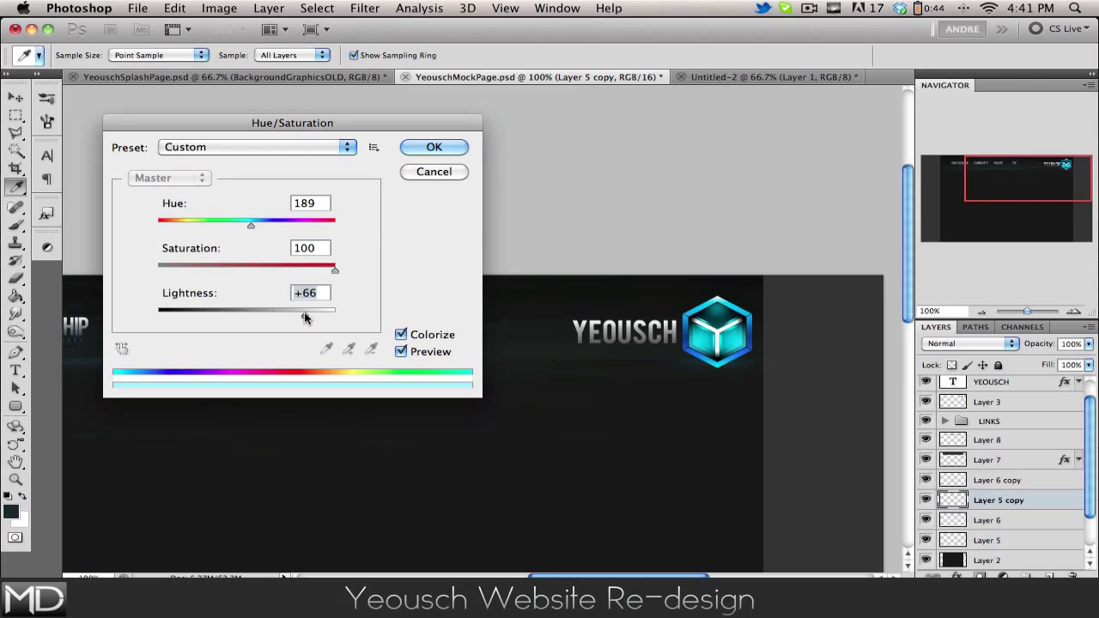
left_click_drag(304, 318, 240, 318)
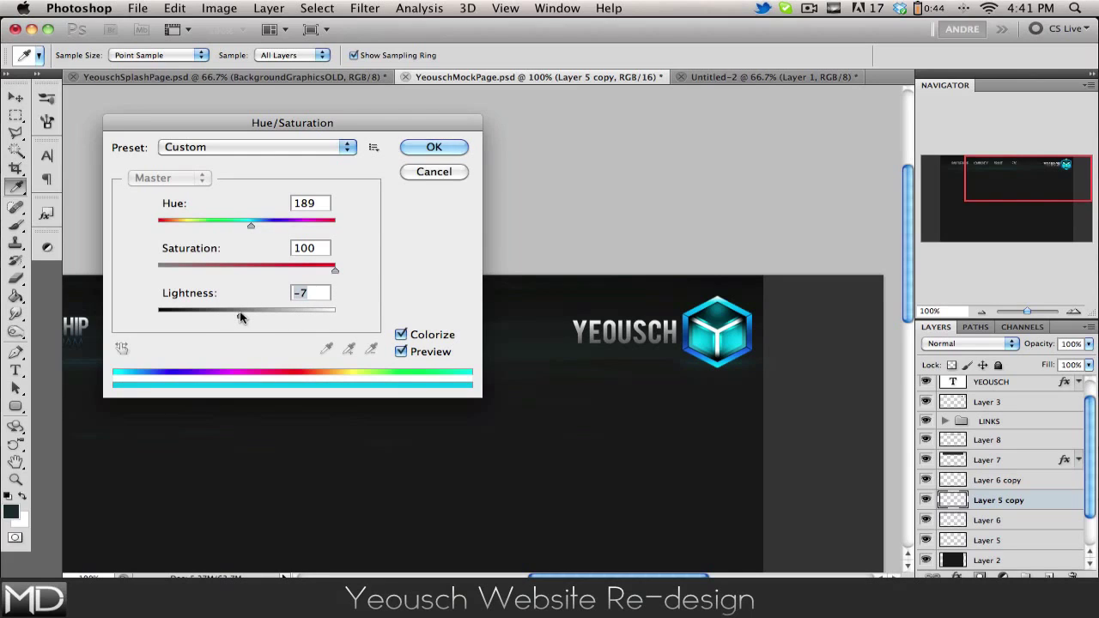
left_click(433, 147)
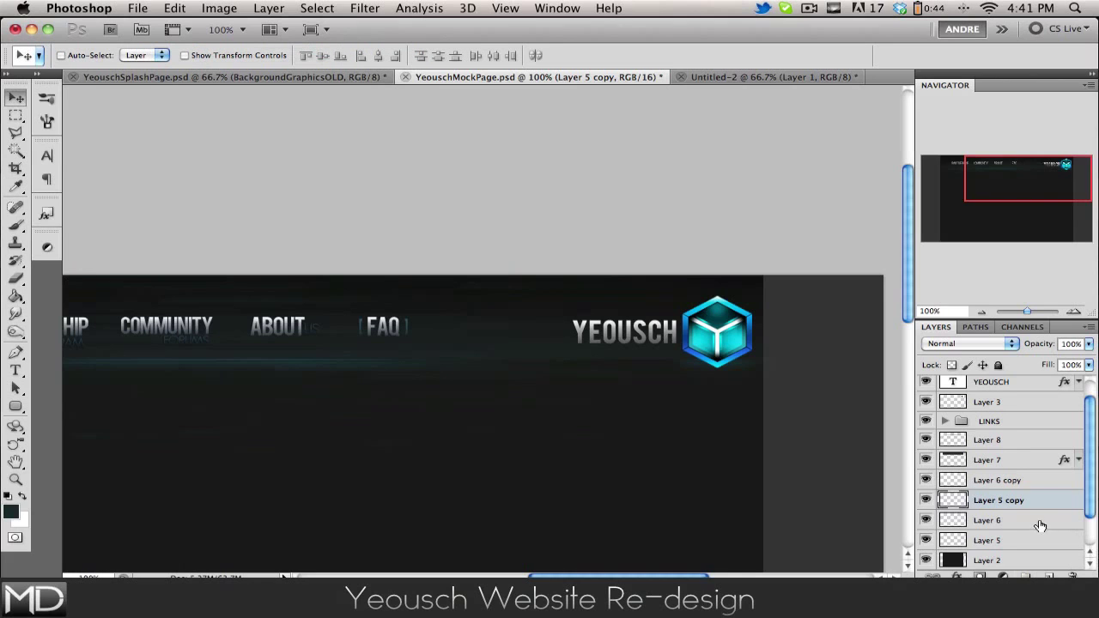
Select a rectangular area beneath the cube logo and set the foreground colour to turquoise sampled from the cube for the Brush
left_click(15, 115)
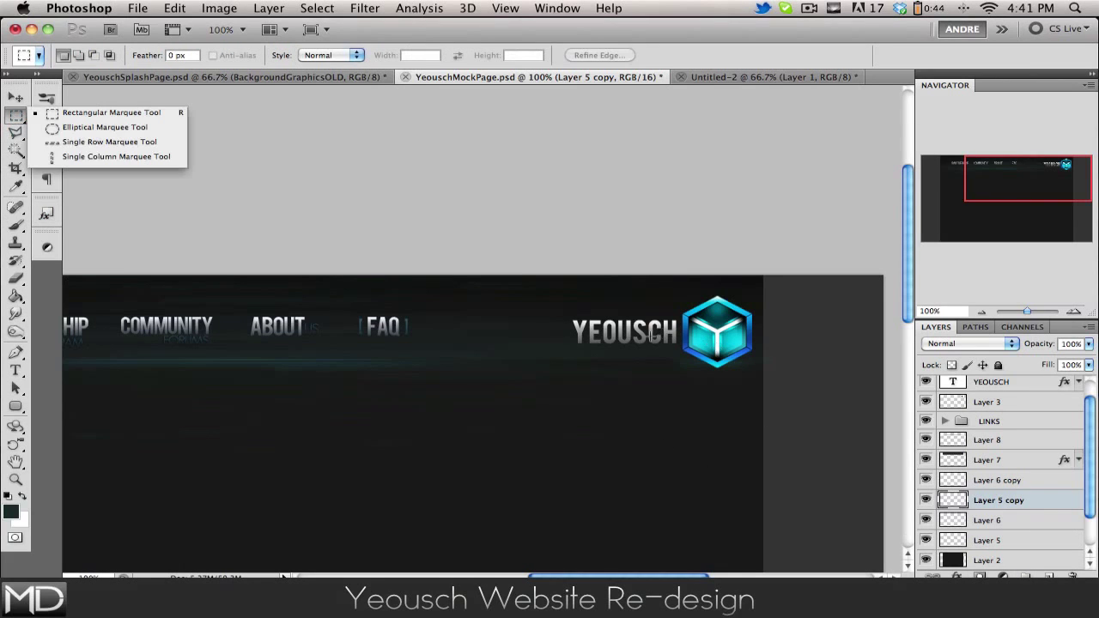
left_click_drag(637, 360, 875, 473)
key("b")
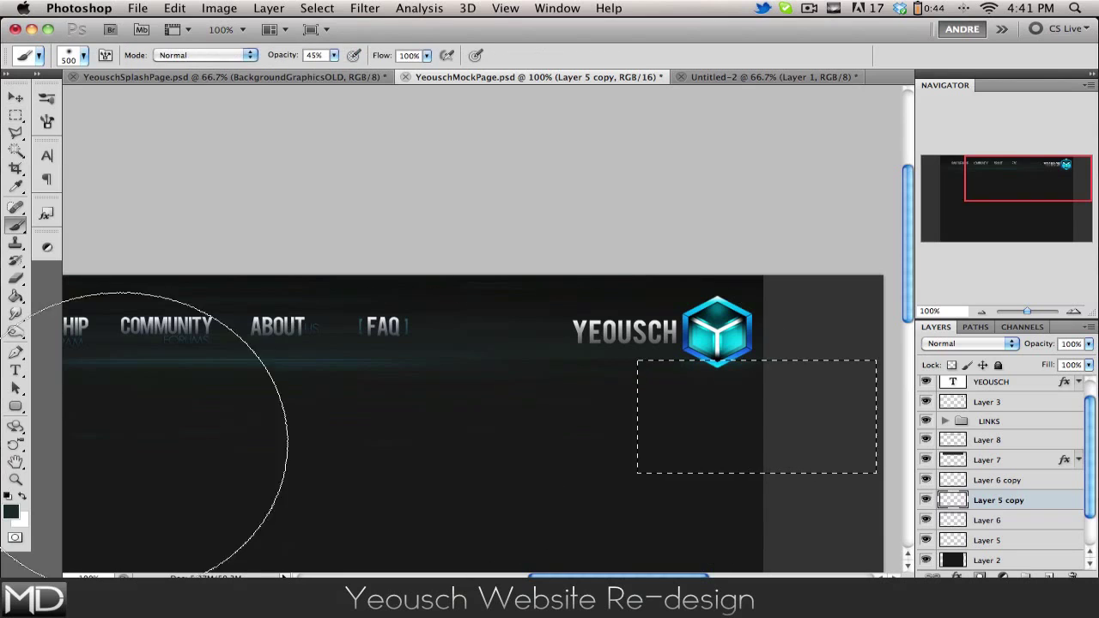
left_click(10, 511)
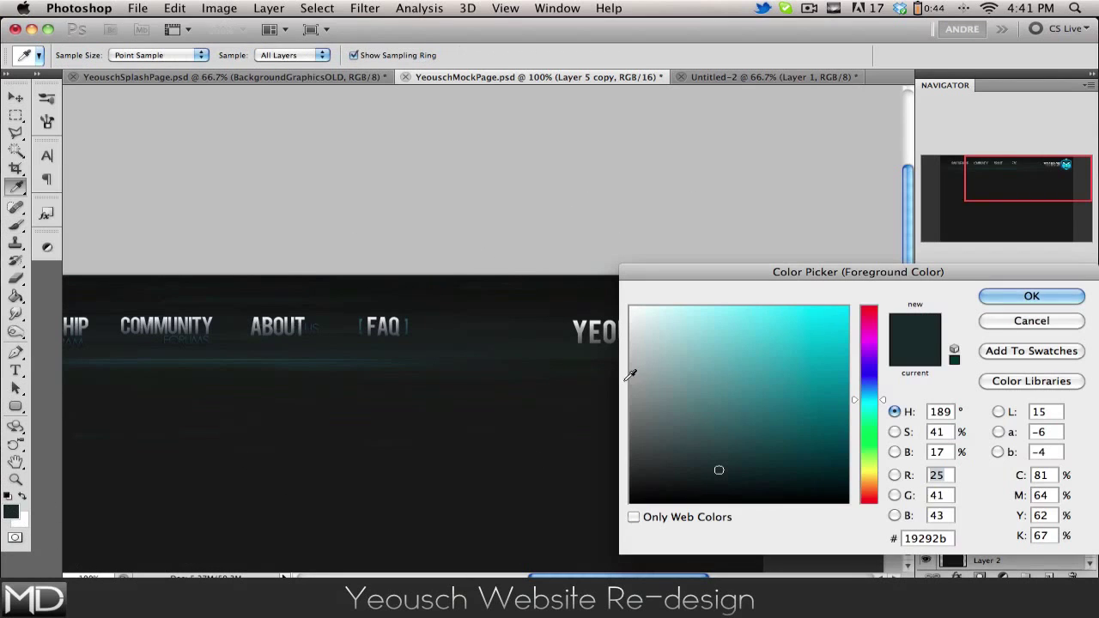
left_click(676, 257)
left_click_drag(679, 272, 681, 360)
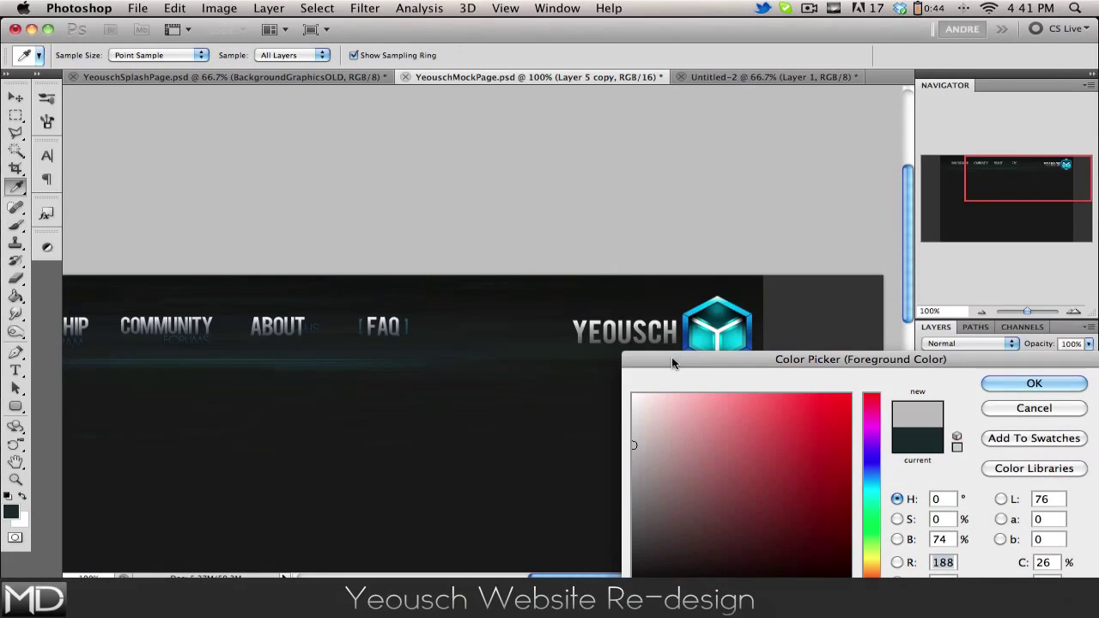
left_click(713, 325)
left_click(997, 383)
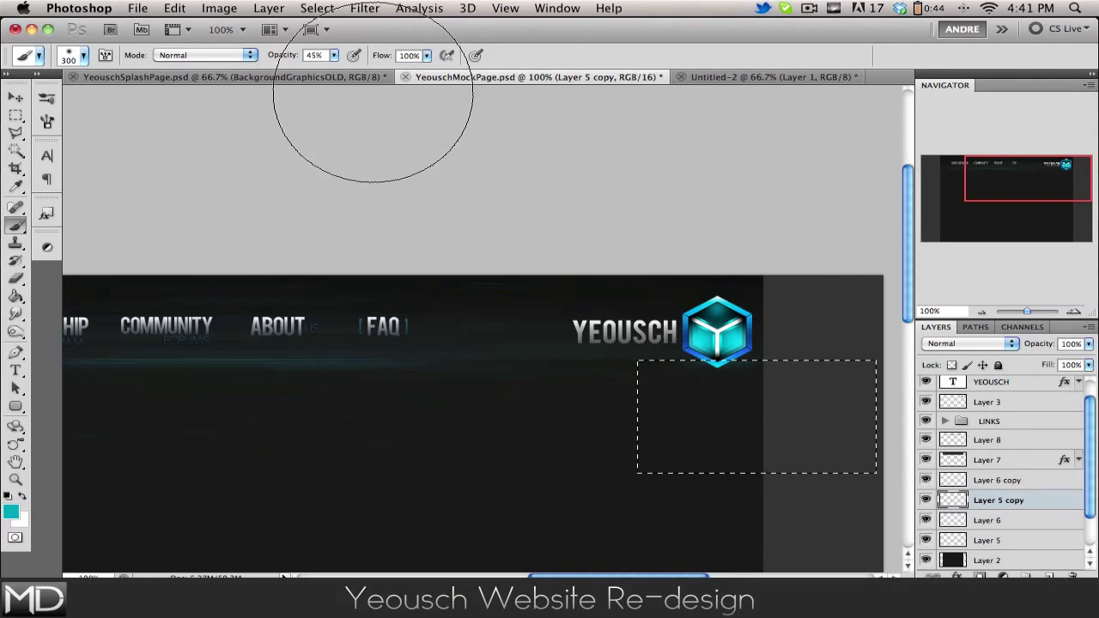
Brush a turquoise glow beneath the cube on Layer 5 copy with a small Overlay brush at 45% opacity, and deselect
key("bracketleft")
key("bracketleft")
key("bracketleft")
key("bracketleft")
key("bracketleft")
left_click(205, 55)
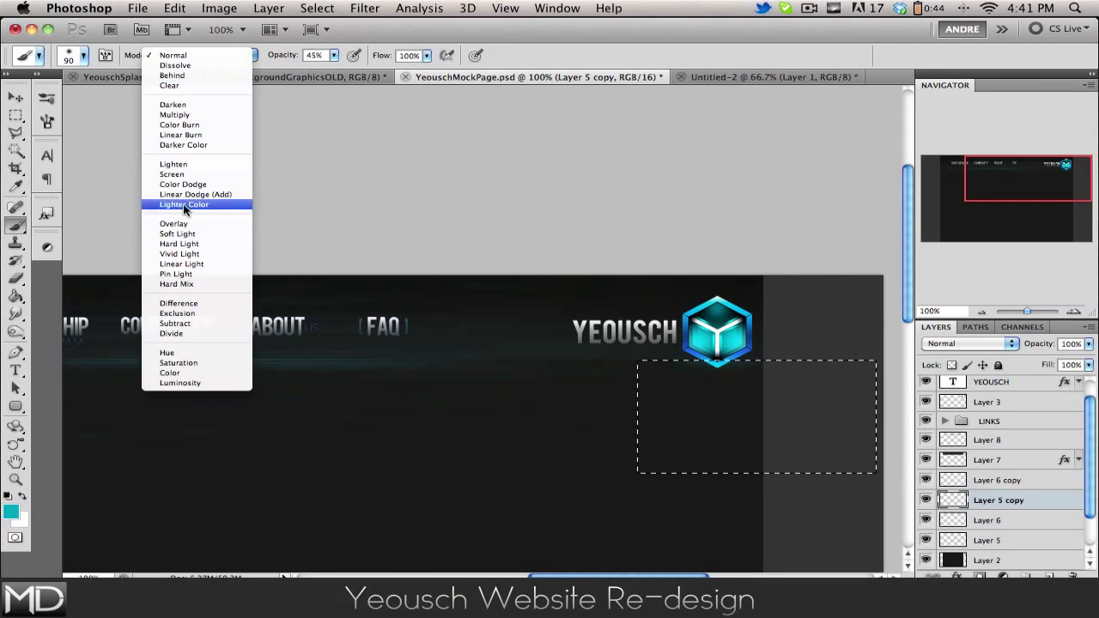
left_click(181, 223)
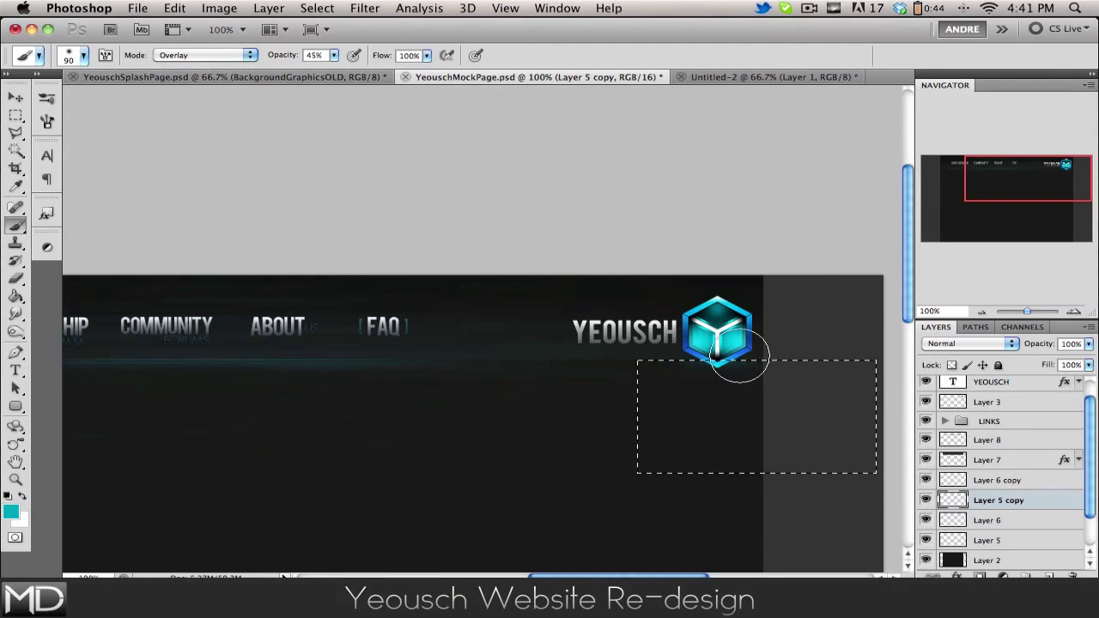
key("ctrl+z")
key("bracketleft")
key("bracketleft")
key("bracketleft")
key("bracketleft")
key("ctrl+d")
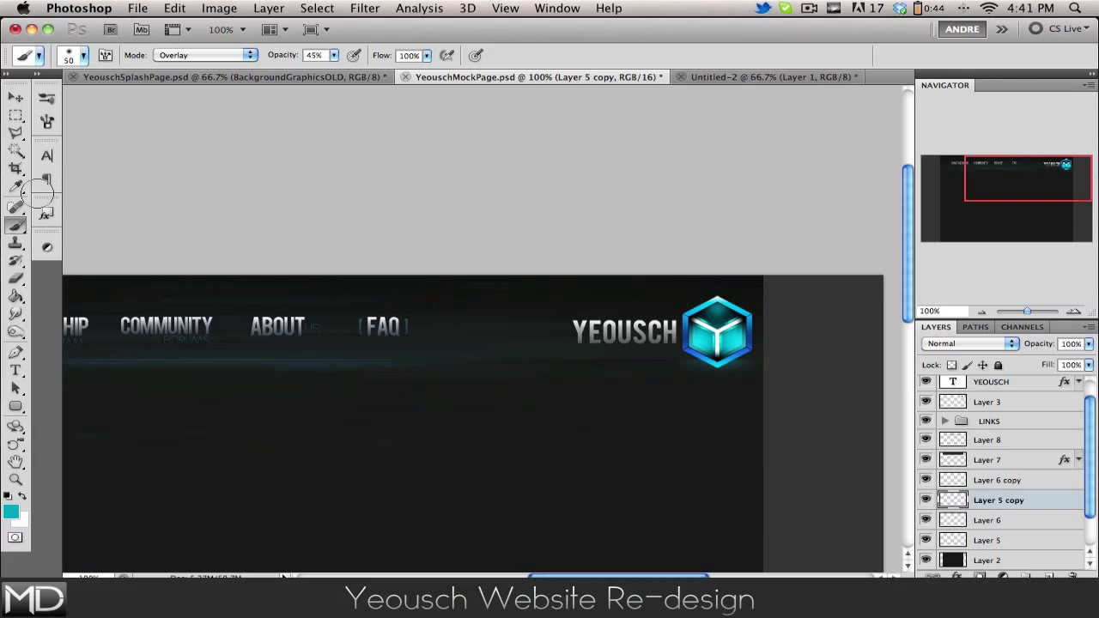
Erase the Layer 5 copy glow inside a rectangular strip across the cube's lower part, and deselect
left_click(15, 114)
scroll(783, 434, "up", 5)
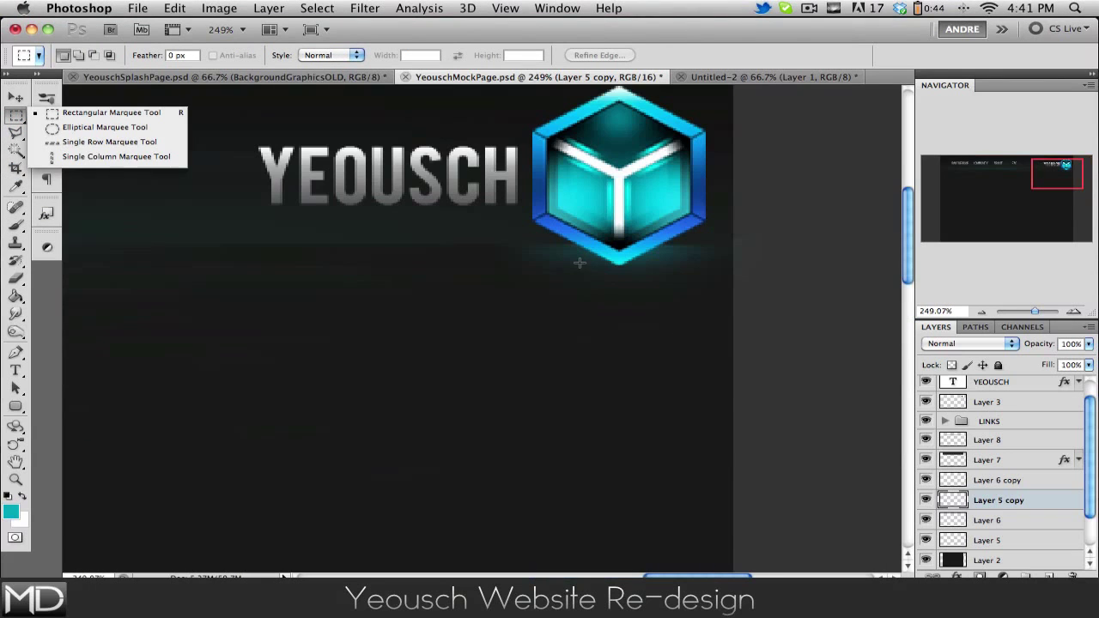
left_click_drag(475, 207, 775, 250)
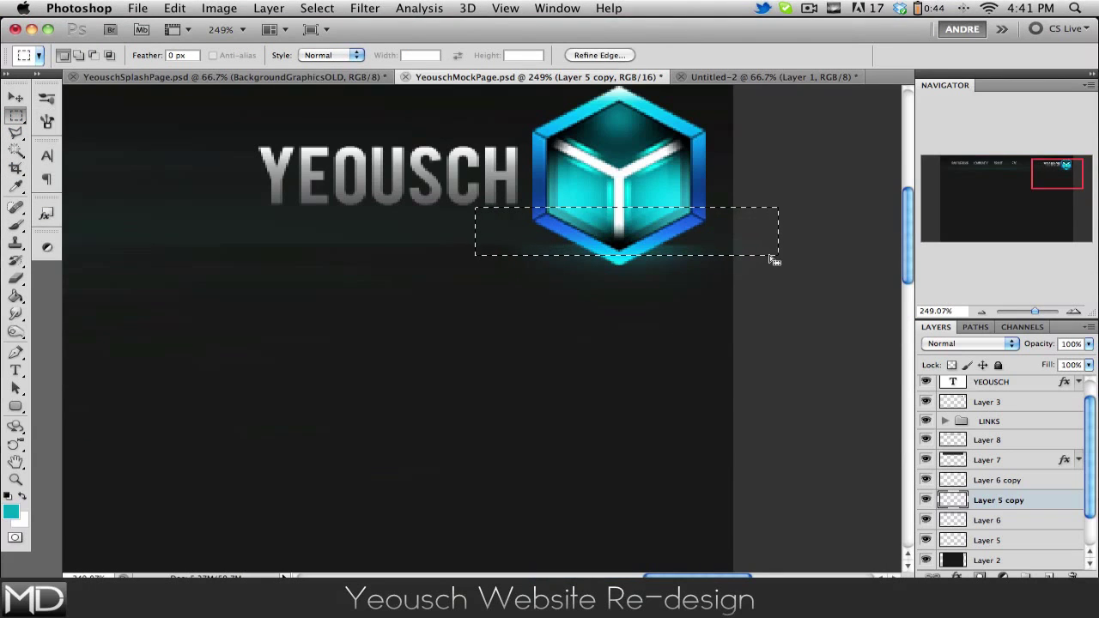
key("b")
mouse_move(567, 326)
left_mouse_down()
mouse_move(712, 319)
mouse_move(545, 319)
mouse_move(571, 319)
left_mouse_up()
key("super+d")
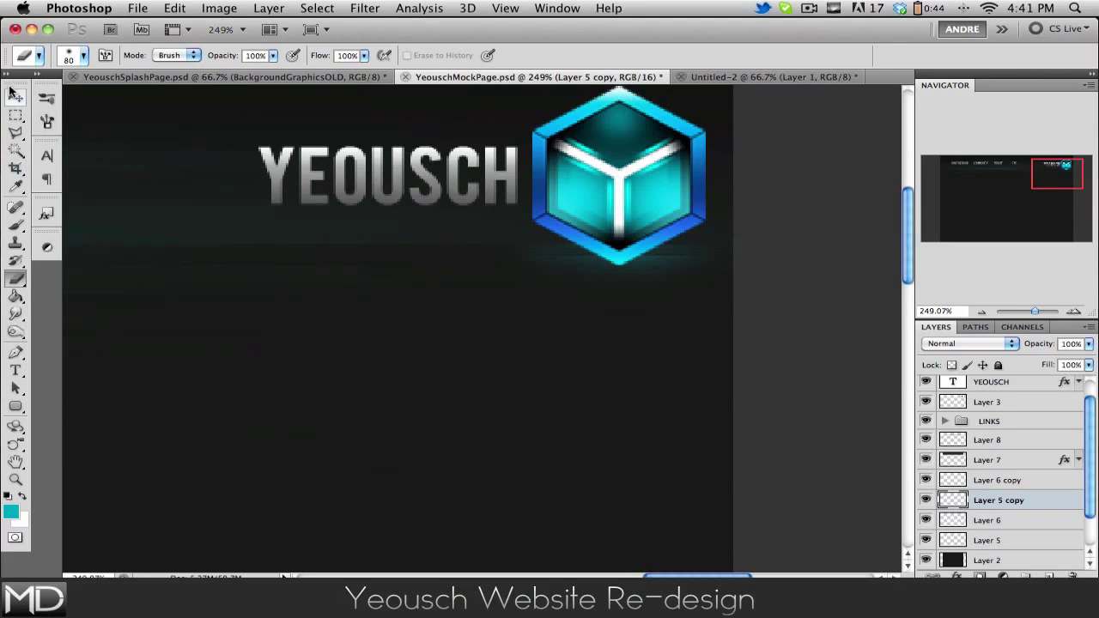
Select a wider strip across the cube's lower part and stretch the Layer 5 copy glow within it horizontally
left_click(16, 115)
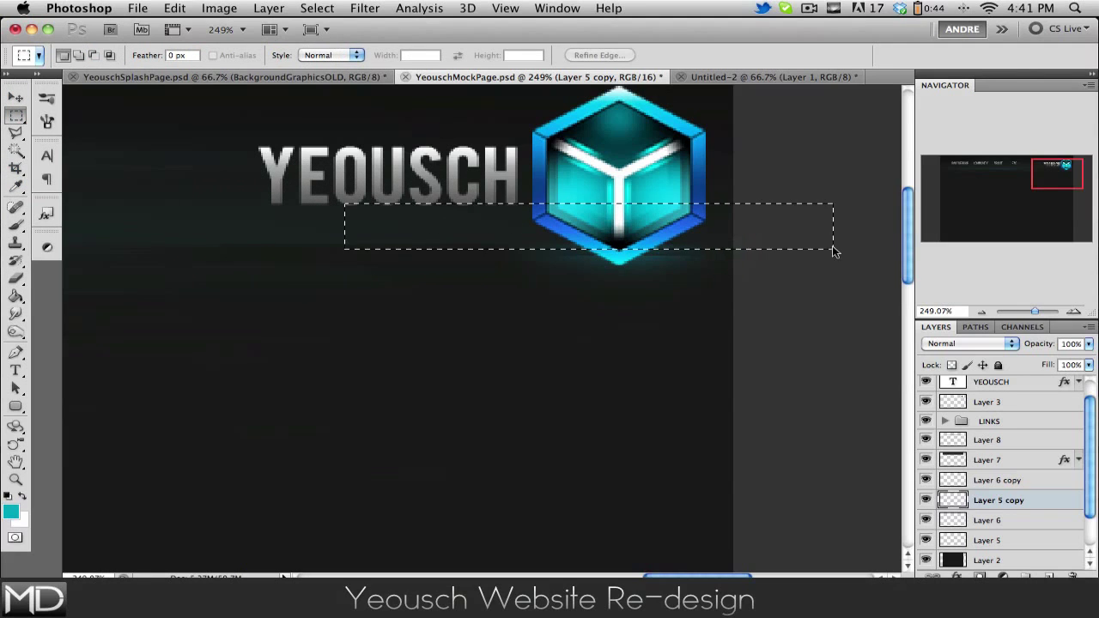
key("super+t")
left_click_drag(345, 226, 258, 230)
key("Return")
key("super+d")
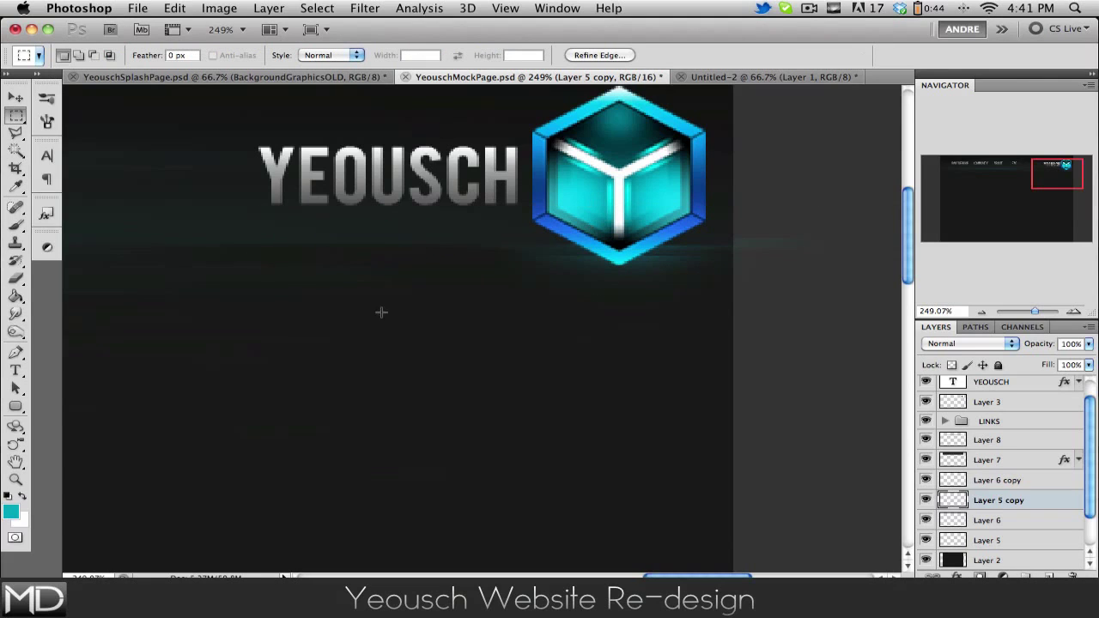
View the header at 100% and examine the glow from the navigation links across to the logo
key("super+1")
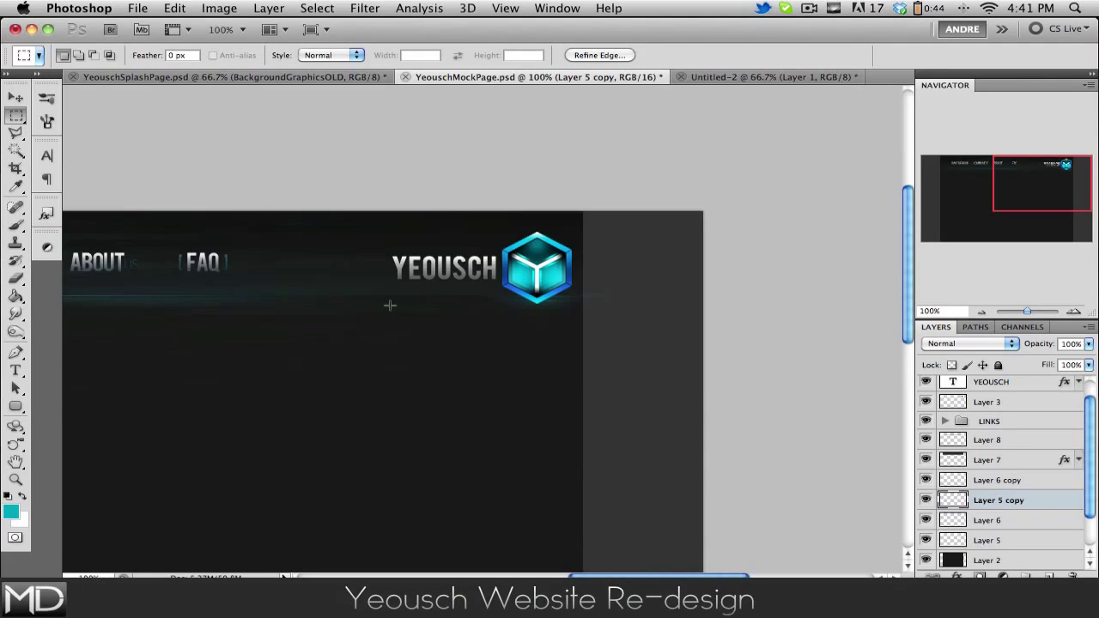
scroll(391, 304, "left", 10)
scroll(400, 302, "left", 5)
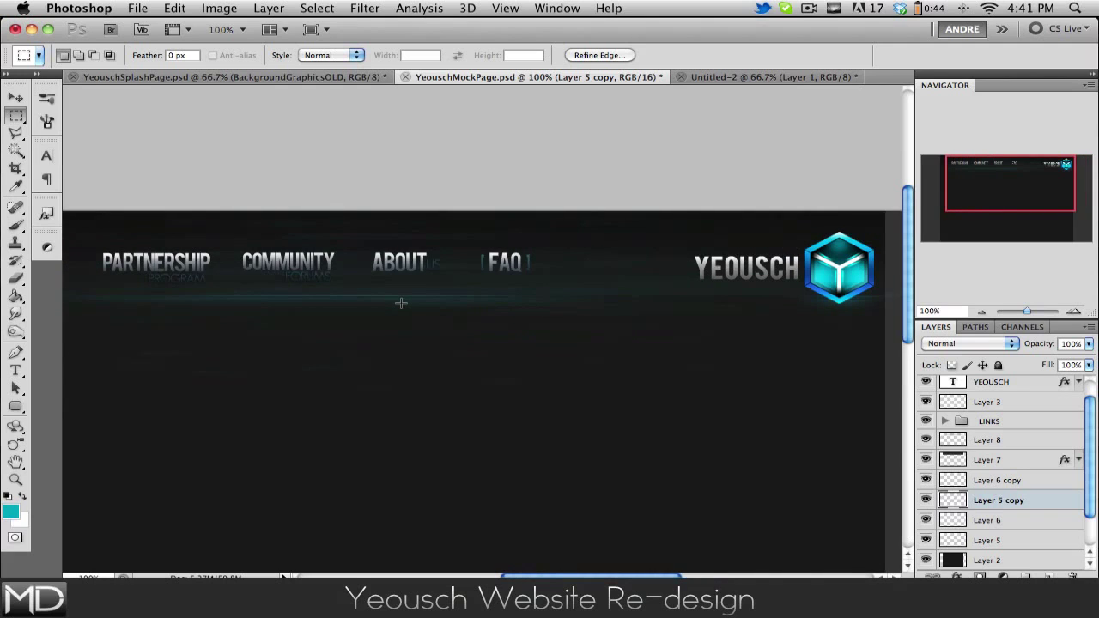
scroll(412, 301, "right", 10)
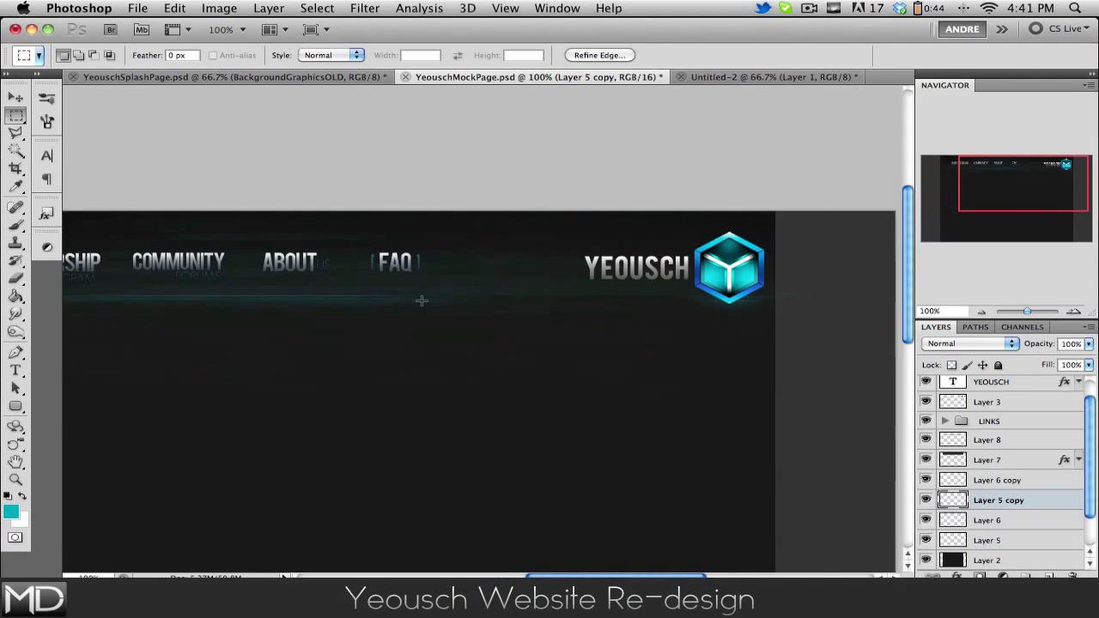
scroll(435, 295, "left", 7)
scroll(435, 294, "down", 5)
scroll(429, 294, "left", 5)
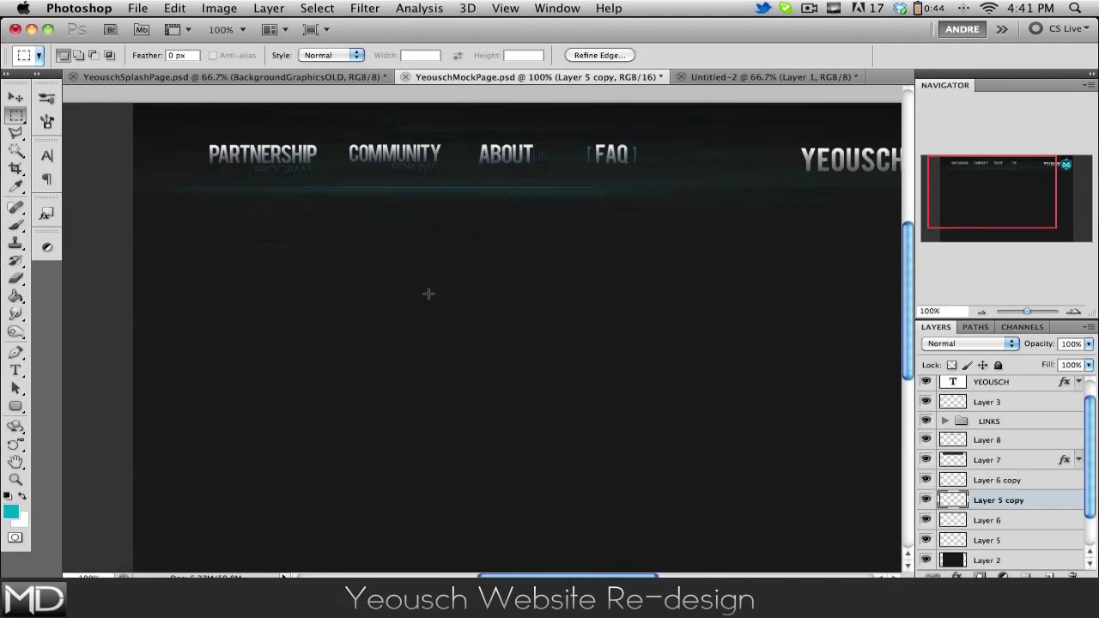
scroll(429, 292, "right", 7)
scroll(430, 292, "up", 2)
Select the Background layer and set the Paint Bucket's foreground colour to near-black #101010
scroll(1025, 473, "down", 2)
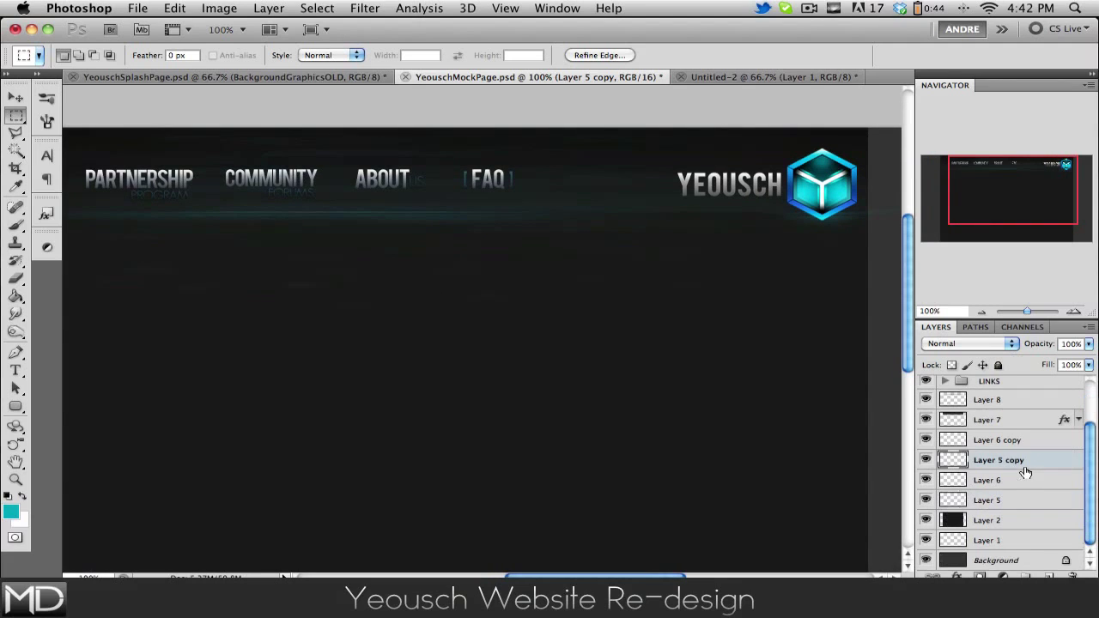
double_click(1017, 559)
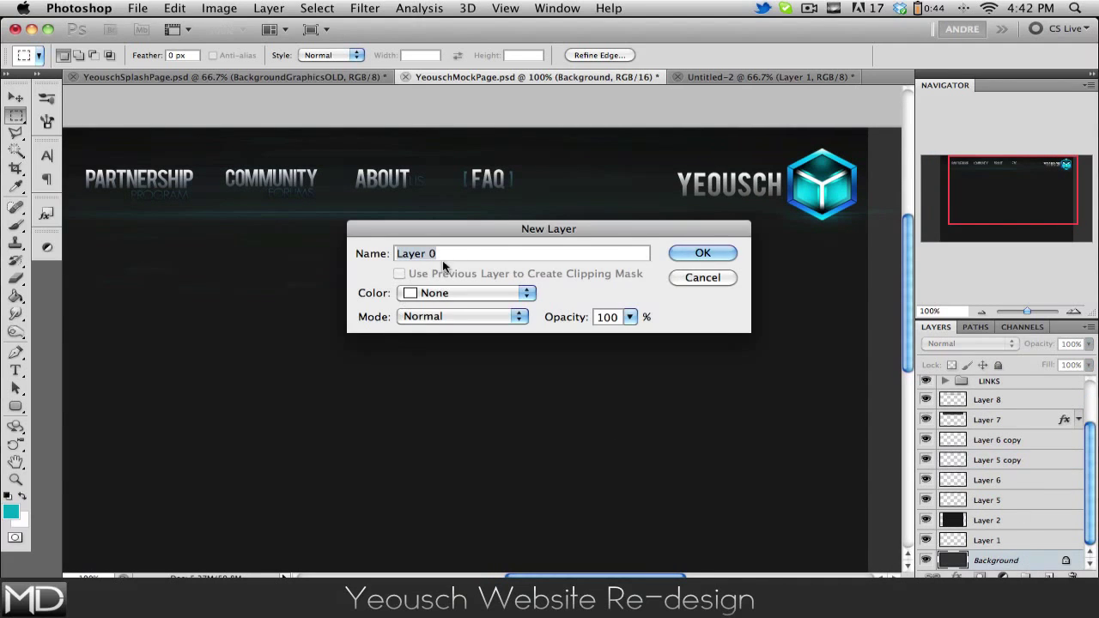
left_click(702, 277)
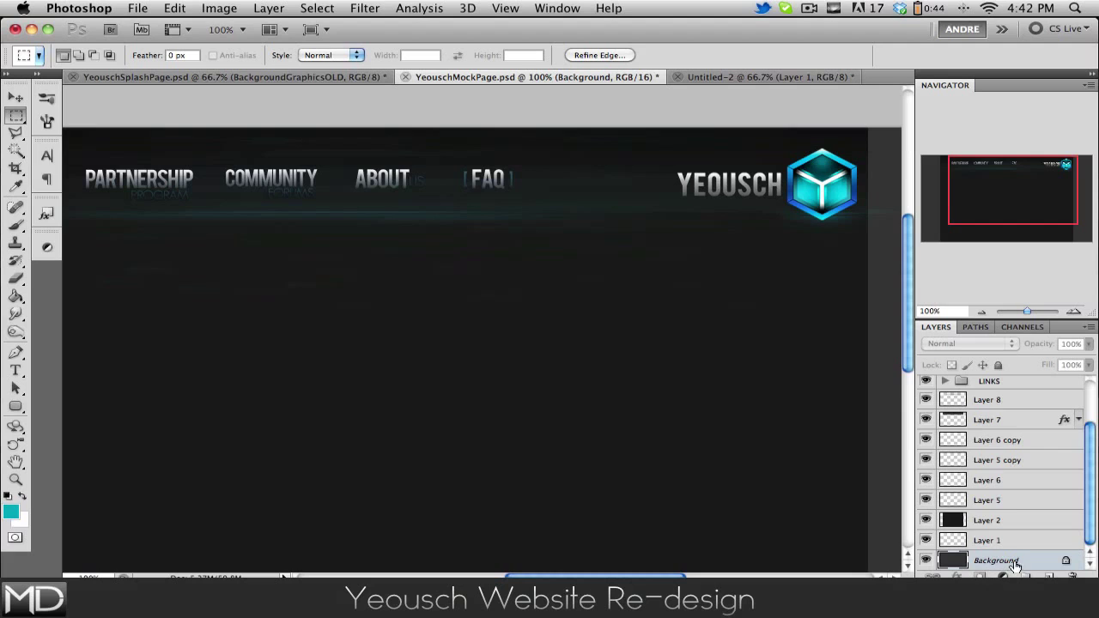
key("g")
scroll(297, 290, "left", 5)
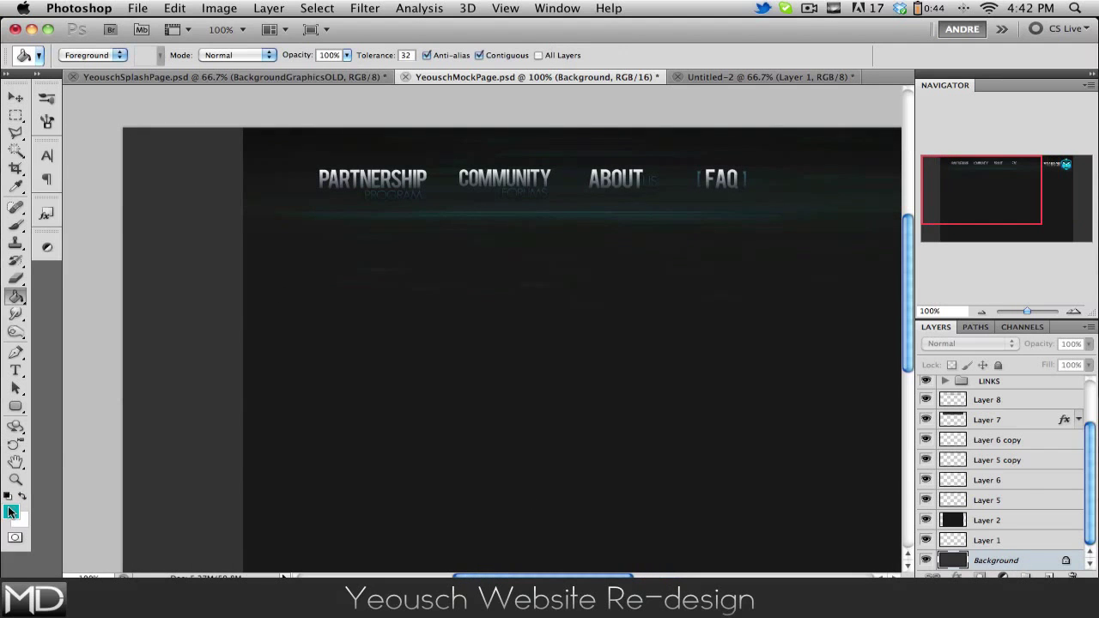
left_click(10, 512)
left_click_drag(637, 518, 630, 520)
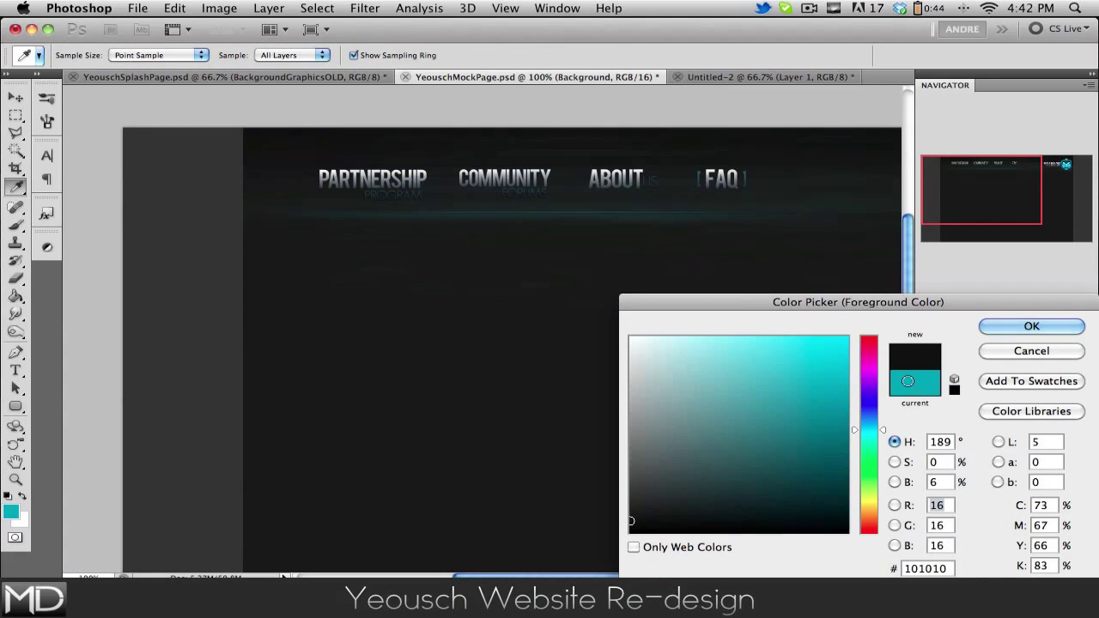
left_click(1022, 327)
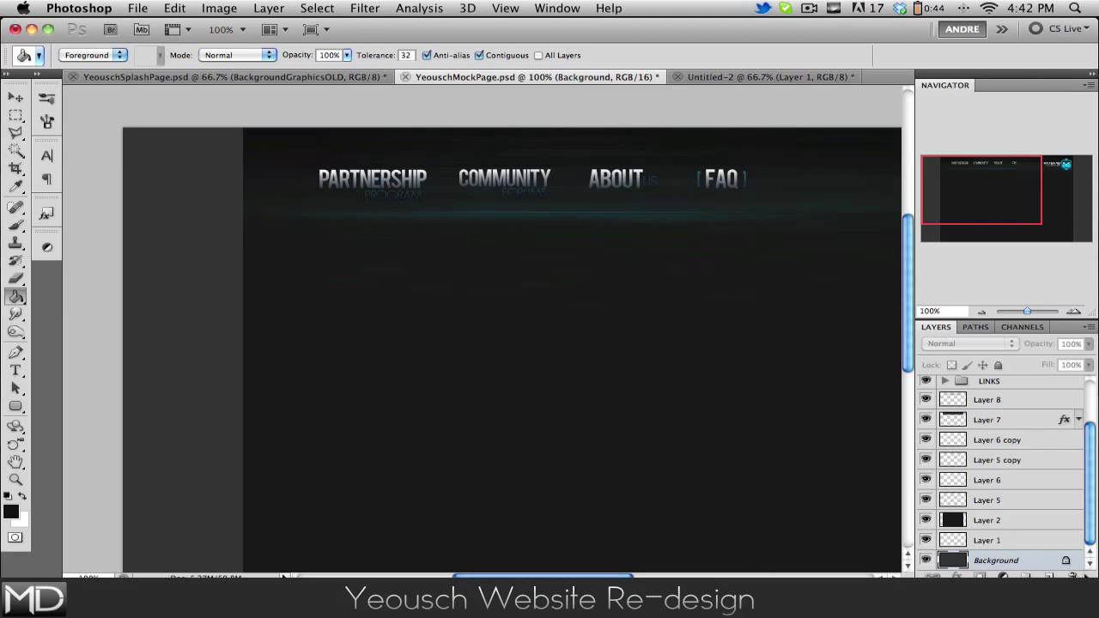
Unlock the Background layer and add an empty layer above it
left_click_drag(1065, 562, 1074, 574)
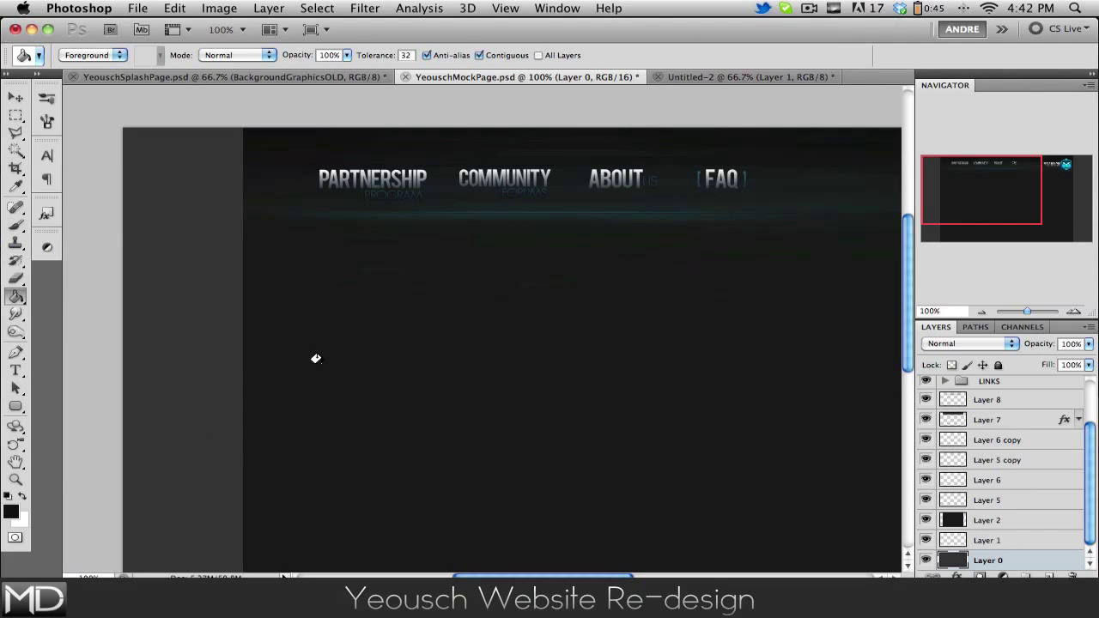
left_click(1049, 574)
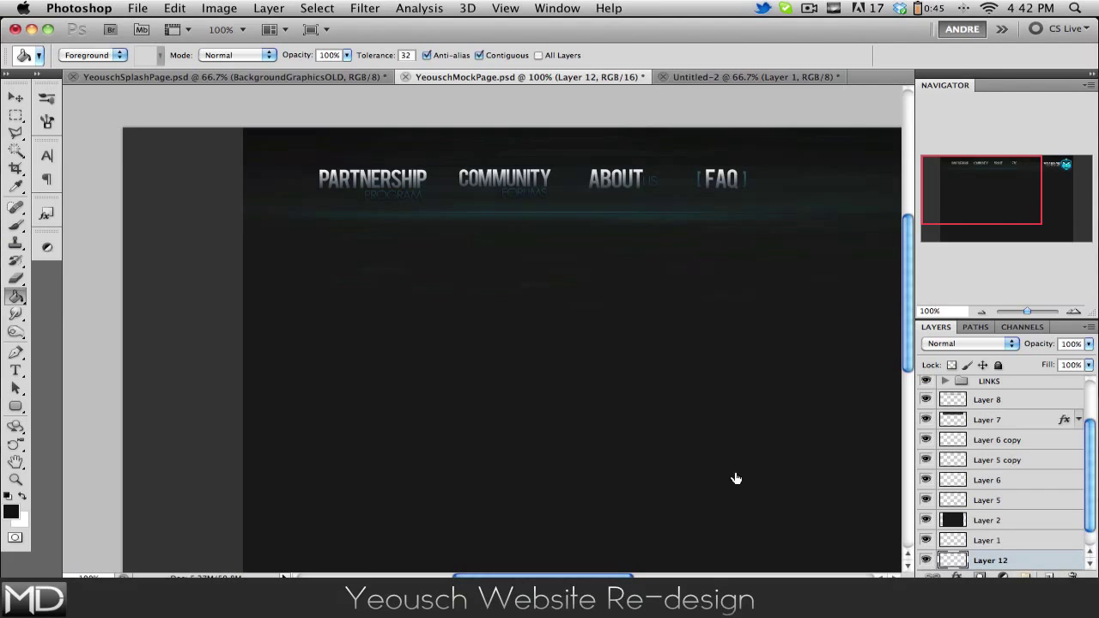
Hide Layer 2, Layer 1 and the empty layer, and fill another new layer beneath them with #101010
left_click(926, 520)
left_click(925, 561)
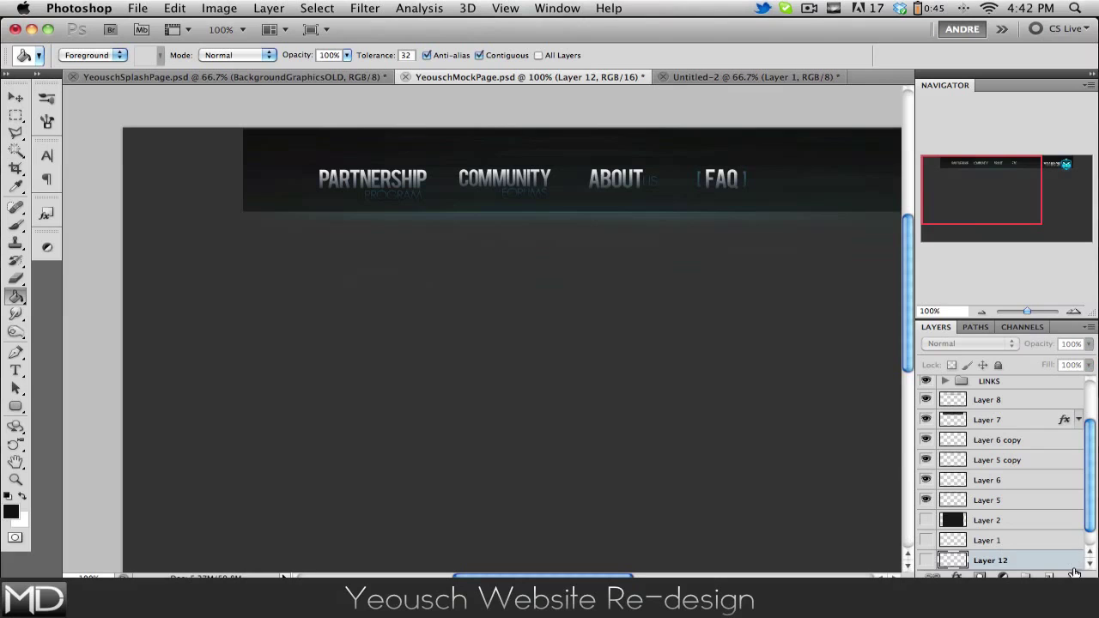
key("super+alt+shift+n")
left_click(669, 369)
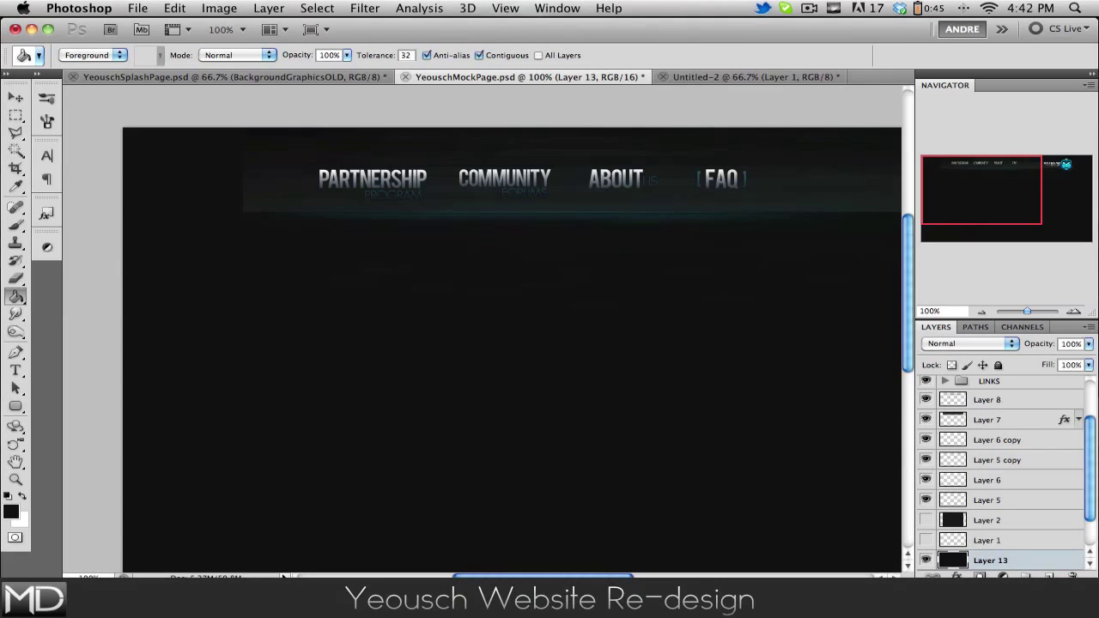
Show Layer 2, Layer 1 and Layer 12 again above the new dark background
scroll(1054, 551, "down", 2)
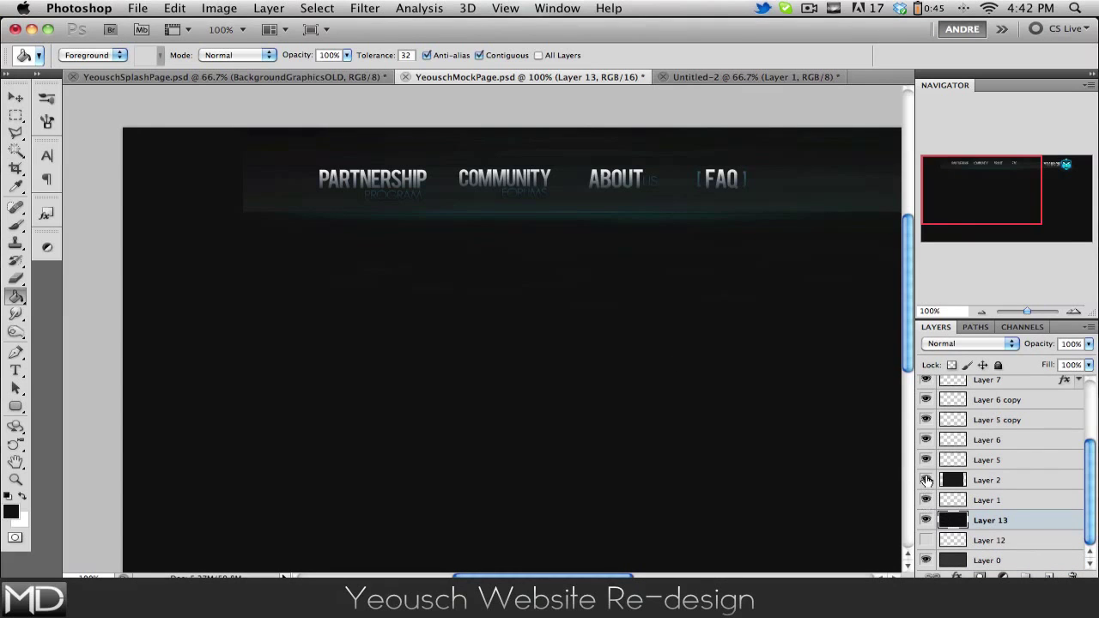
left_click(926, 480)
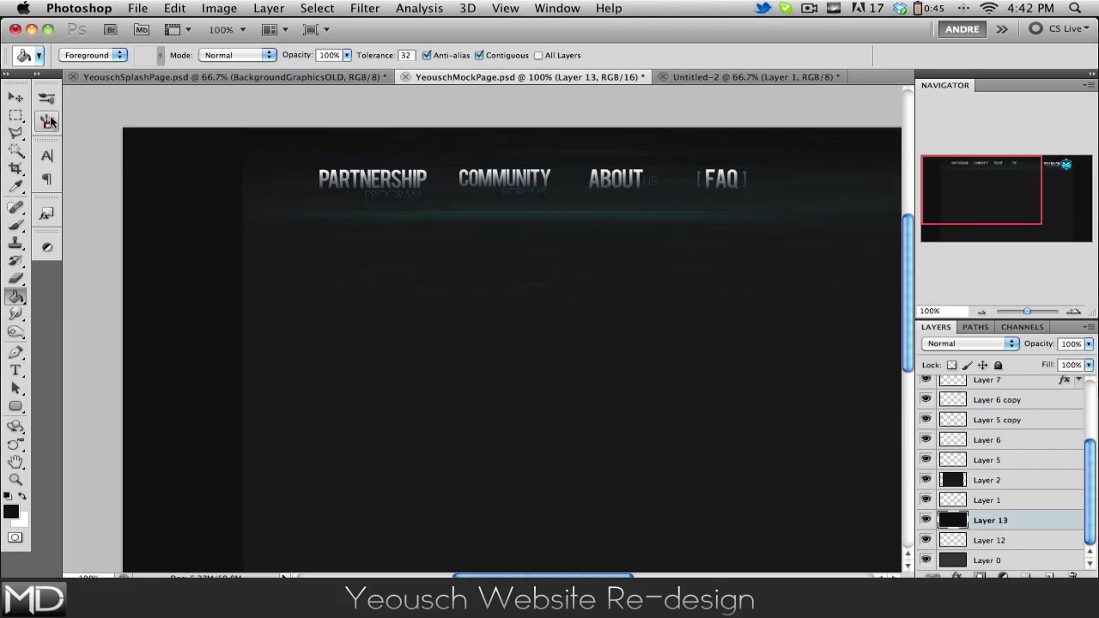
left_click(16, 97)
scroll(592, 361, "right", 5)
scroll(591, 362, "right", 8)
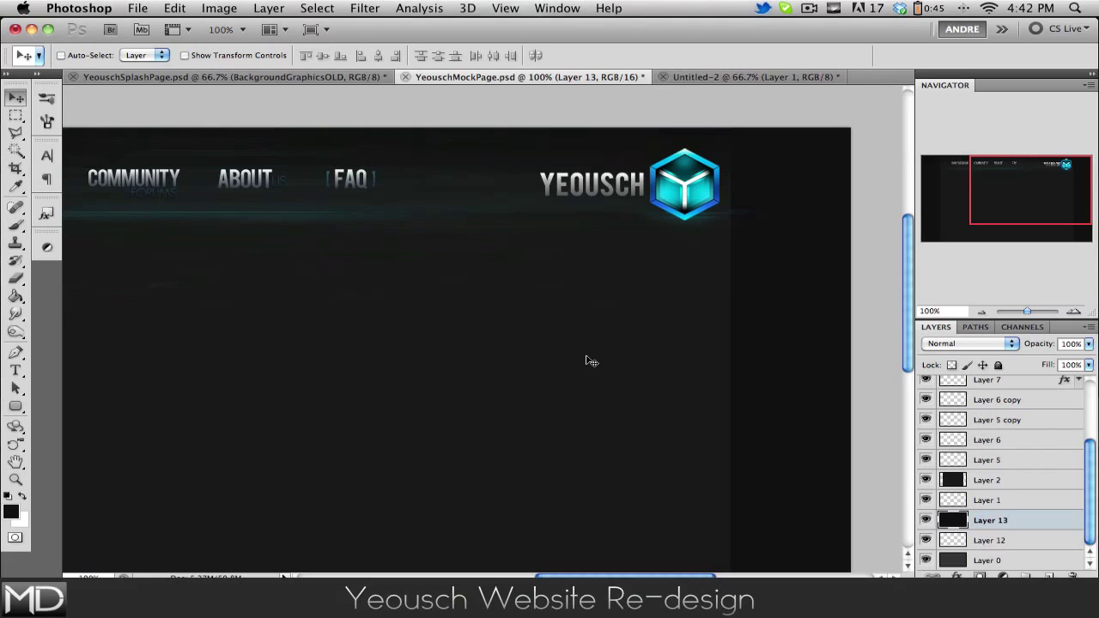
scroll(590, 362, "left", 4)
Inspect the Gradient Overlay settings of the header bar on Layer 7 without changing them
scroll(590, 363, "up", 2)
scroll(1018, 434, "up", 3)
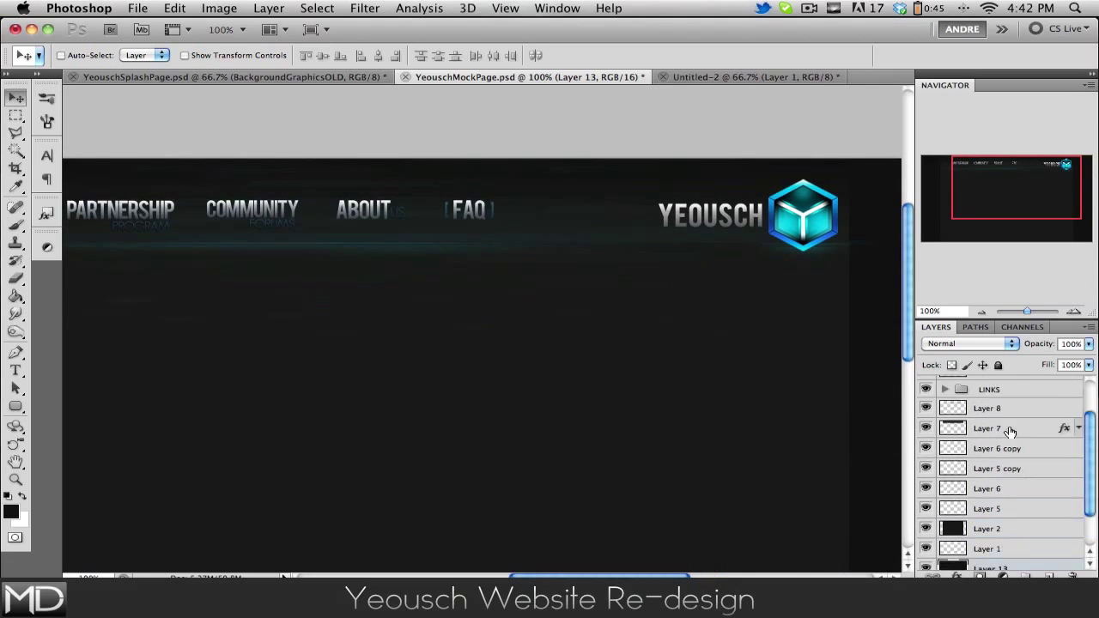
left_click(1021, 484)
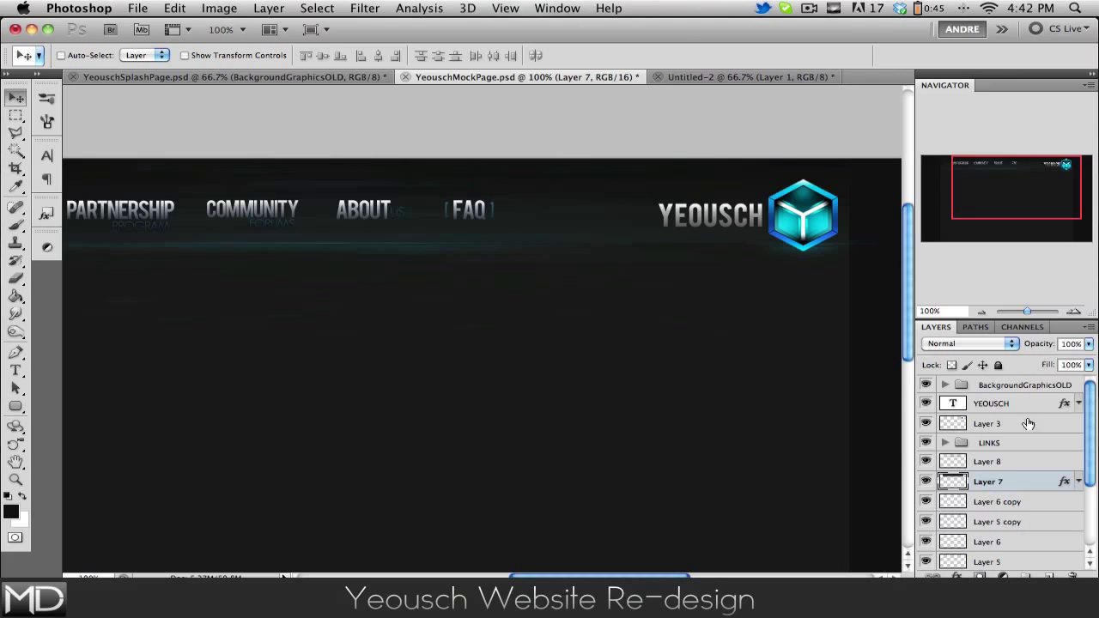
double_click(1019, 486)
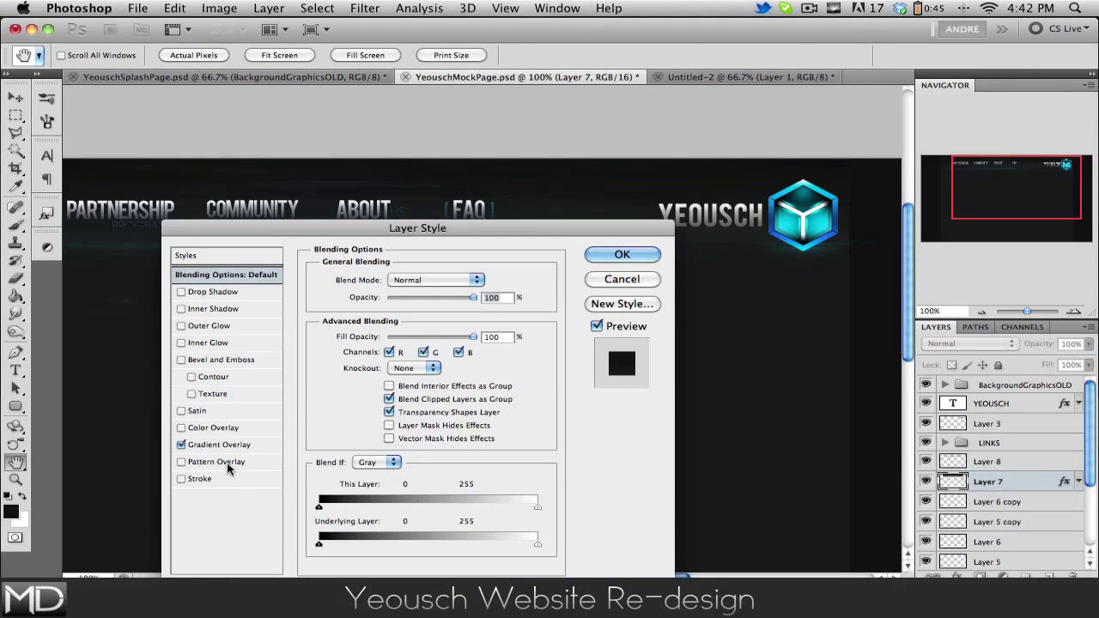
left_click(199, 444)
left_click_drag(453, 227, 884, 277)
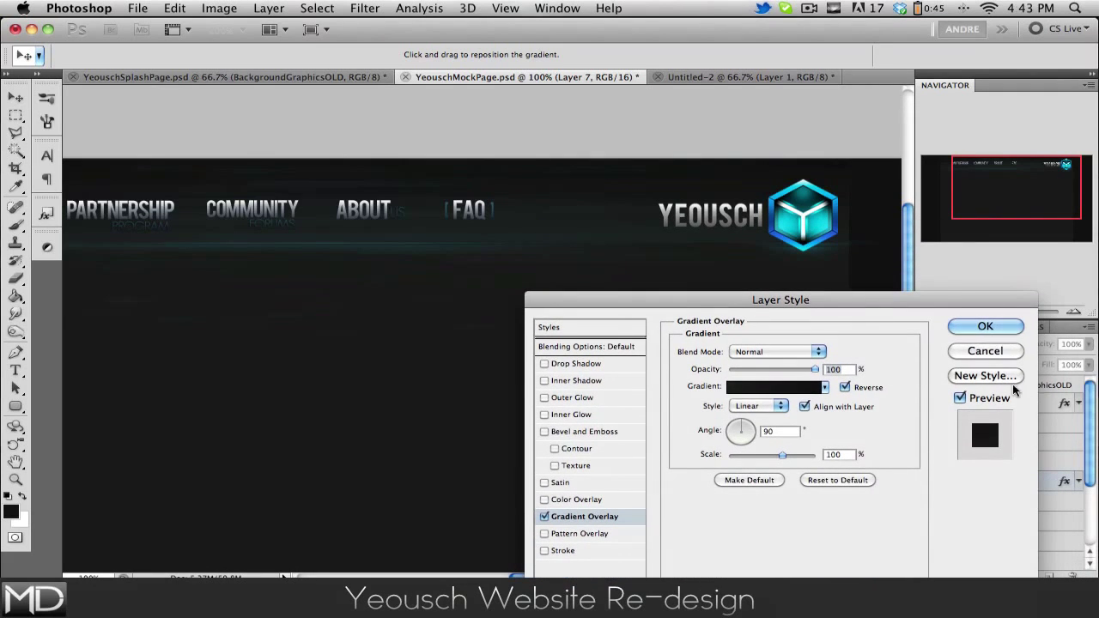
left_click(983, 351)
Darken the content panel on Layer 2 with Hue/Saturation, setting Lightness to -19
scroll(692, 378, "down", 5)
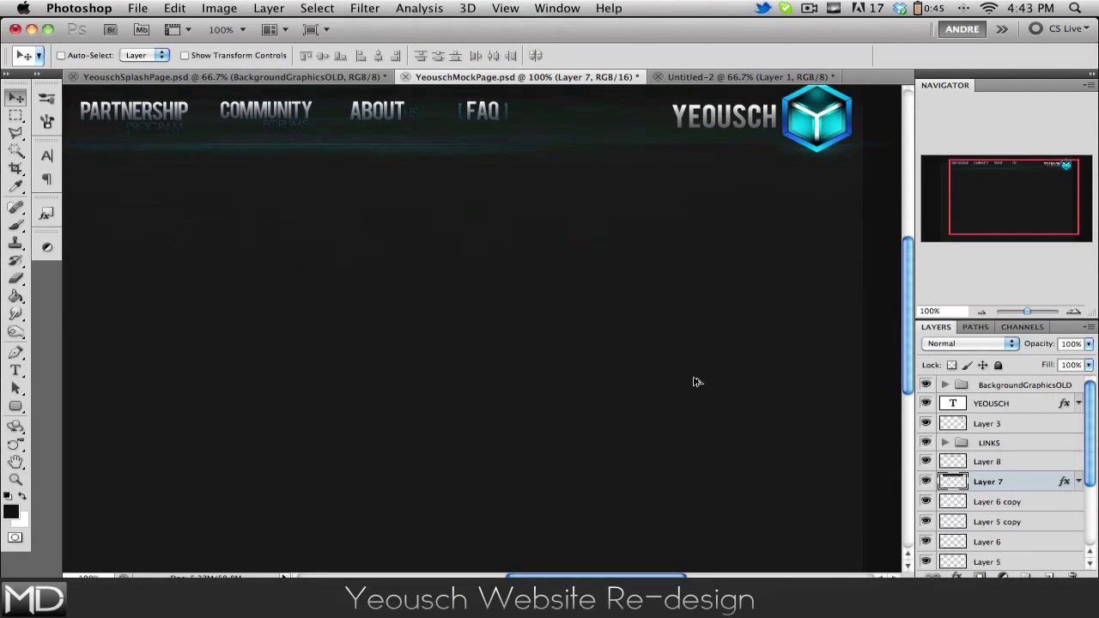
scroll(698, 382, "down", 3)
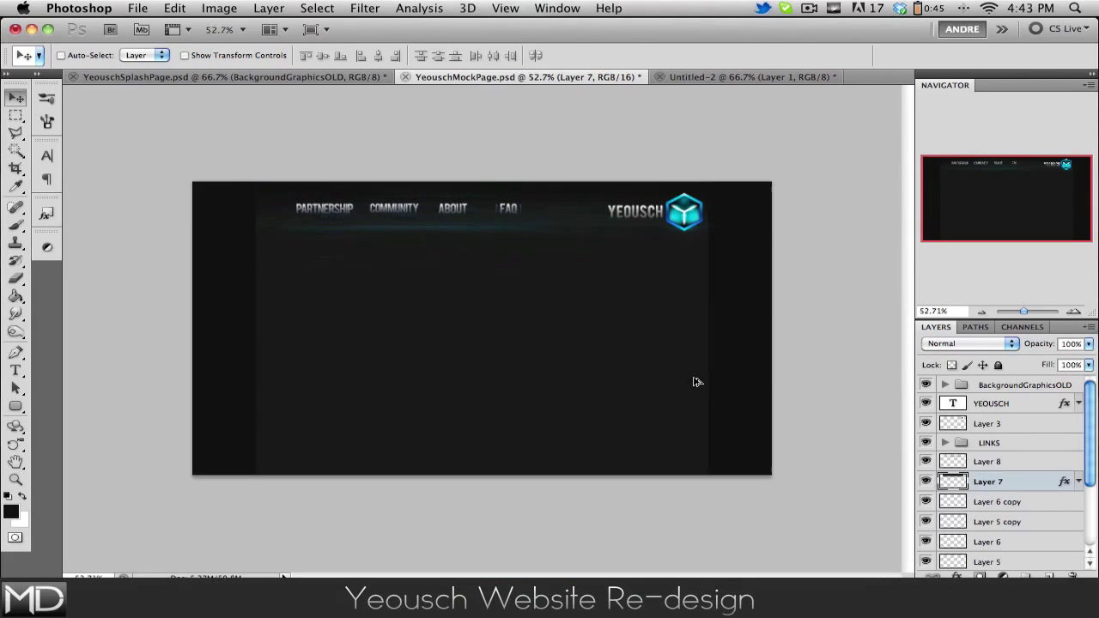
scroll(975, 460, "down", 5)
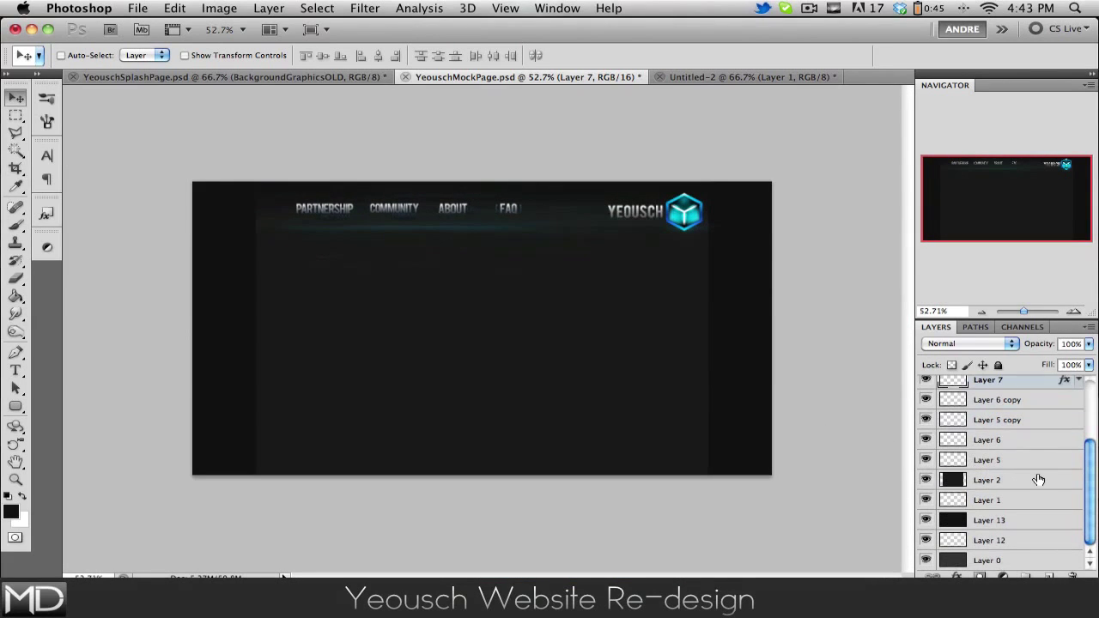
left_click(1037, 480)
key("ctrl+u")
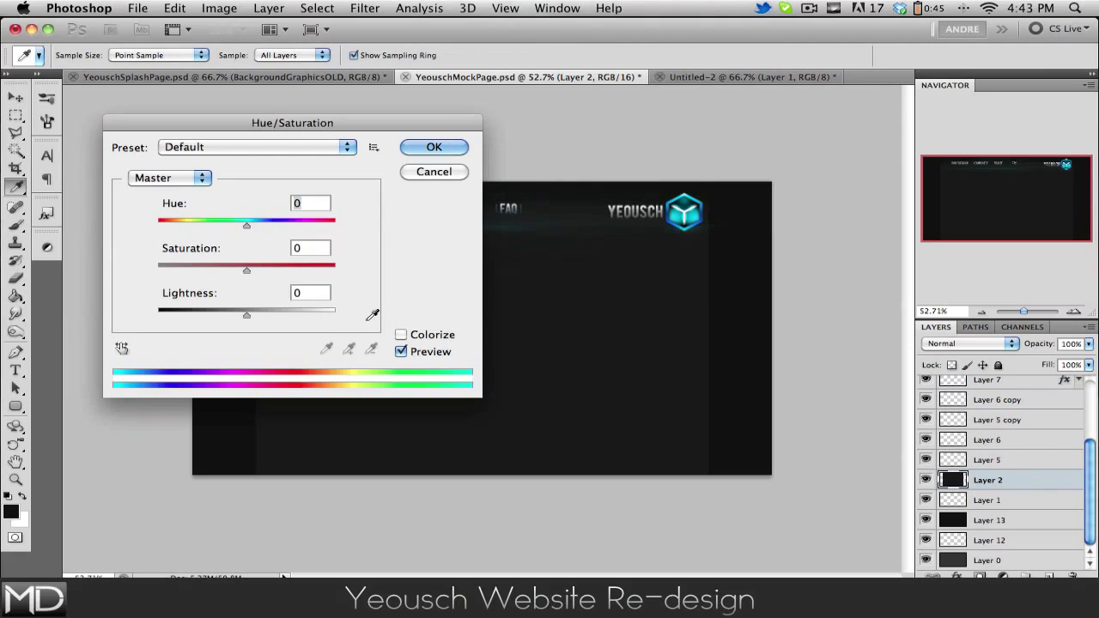
left_click_drag(248, 314, 229, 315)
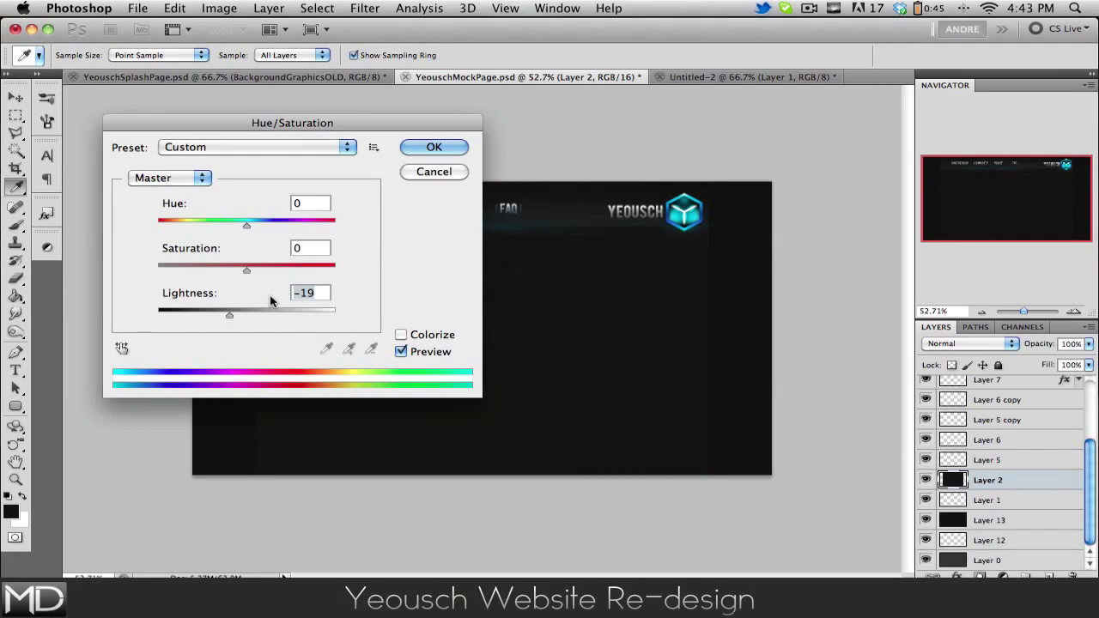
left_click(428, 147)
key("v")
View the page at 100% and examine the panel edges and header against the dark background on both sides
key("super+1")
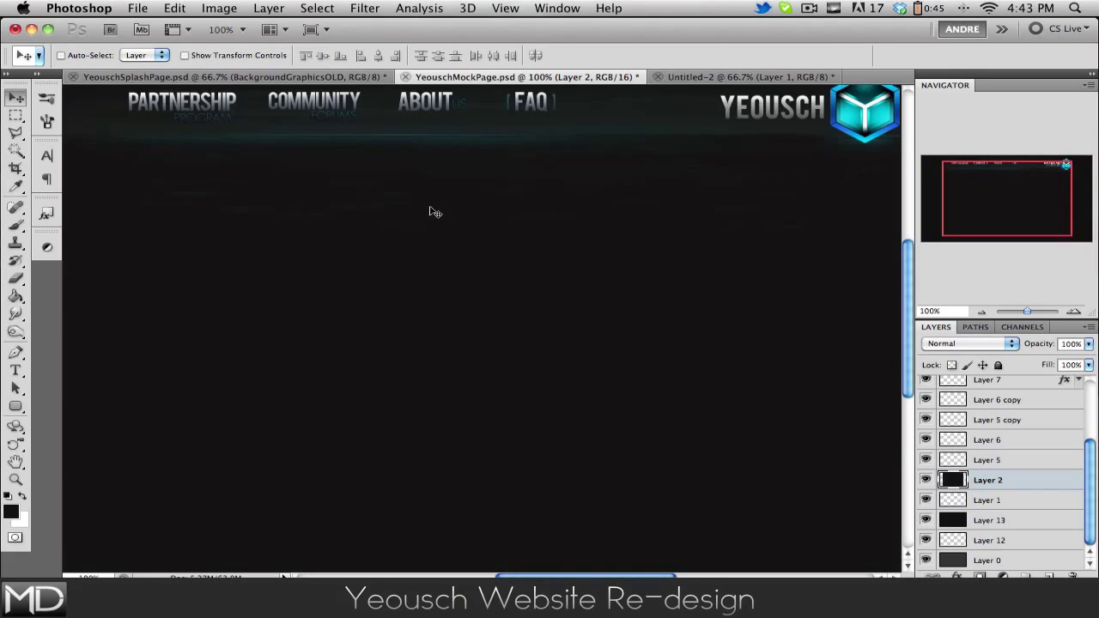
scroll(434, 211, "left", 4)
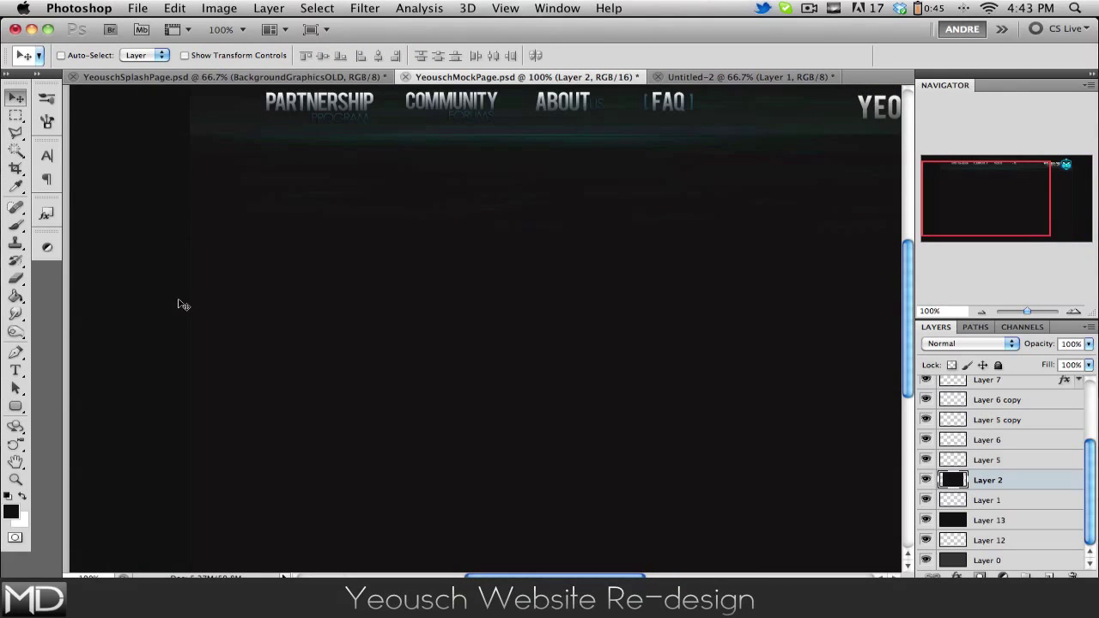
scroll(227, 292, "up", 3)
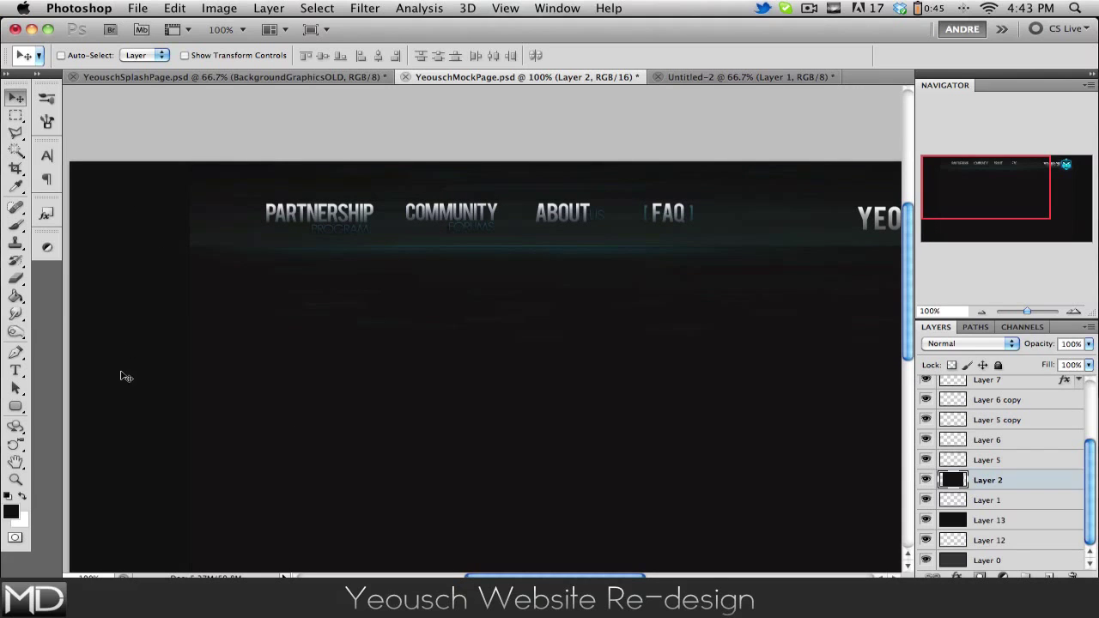
scroll(407, 455, "right", 5)
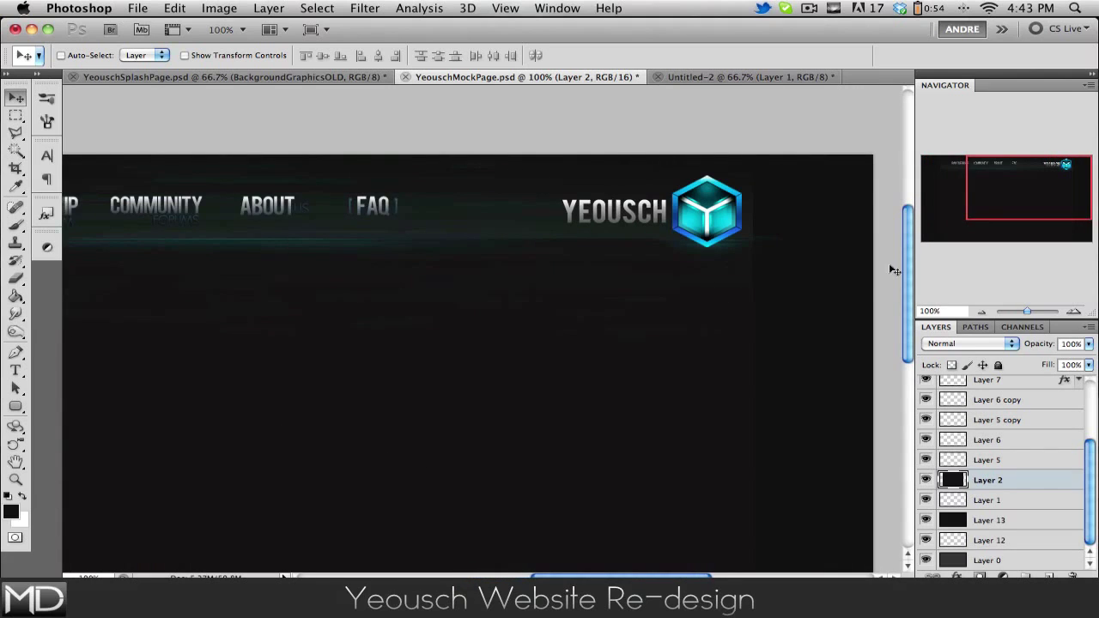
scroll(635, 405, "left", 3)
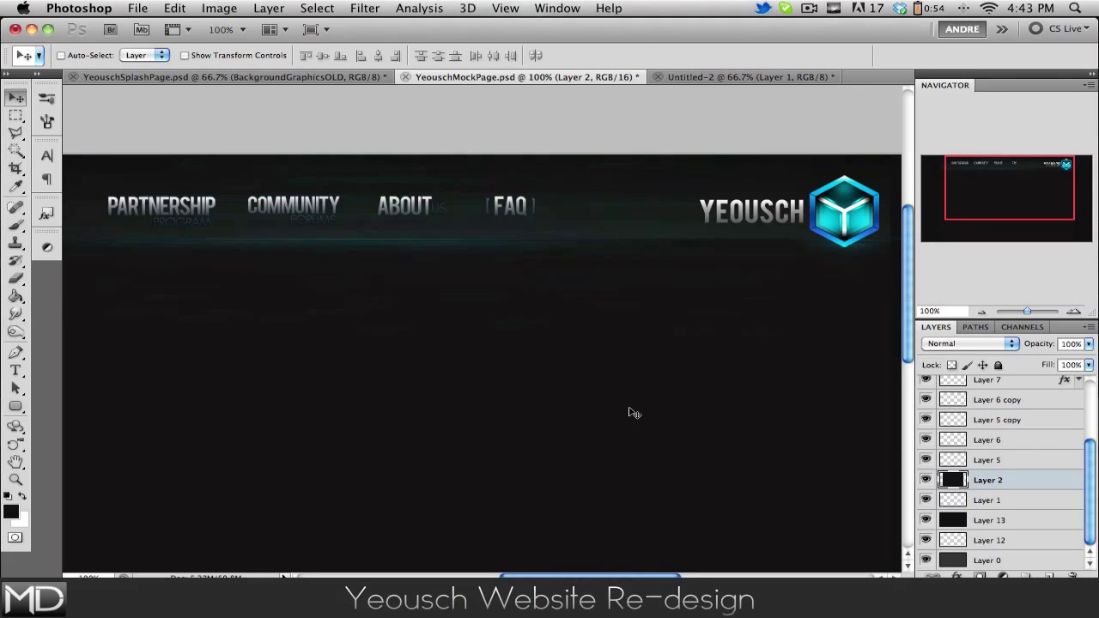
scroll(634, 413, "down", 3)
scroll(633, 413, "up", 2)
scroll(633, 413, "left", 1)
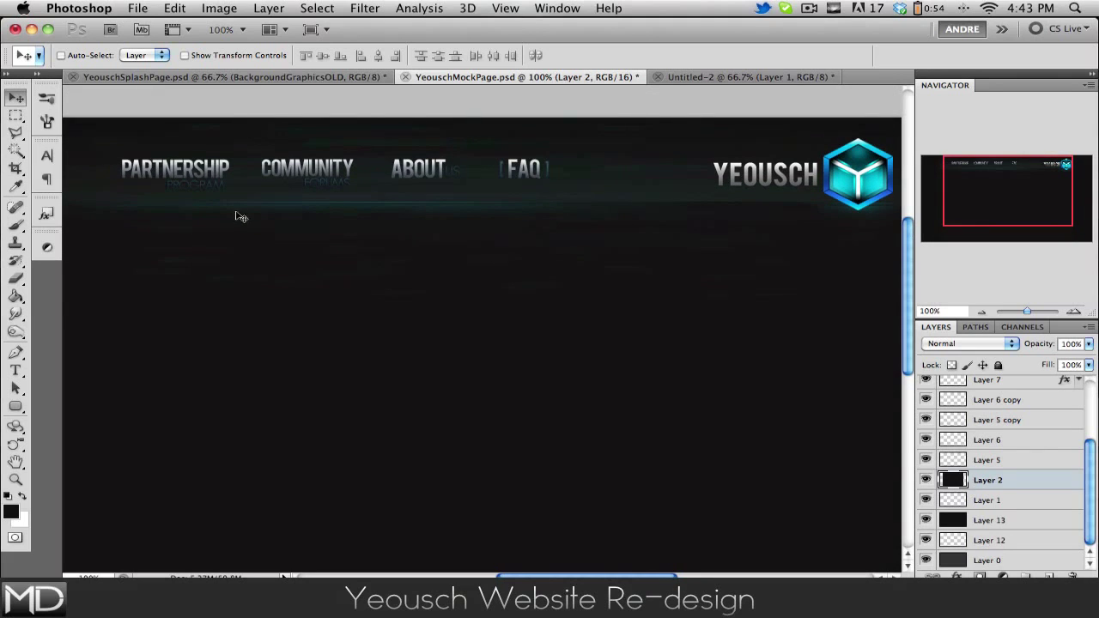
Draw a wide rectangular marquee selection in the middle of the content panel below the header
left_click(16, 115)
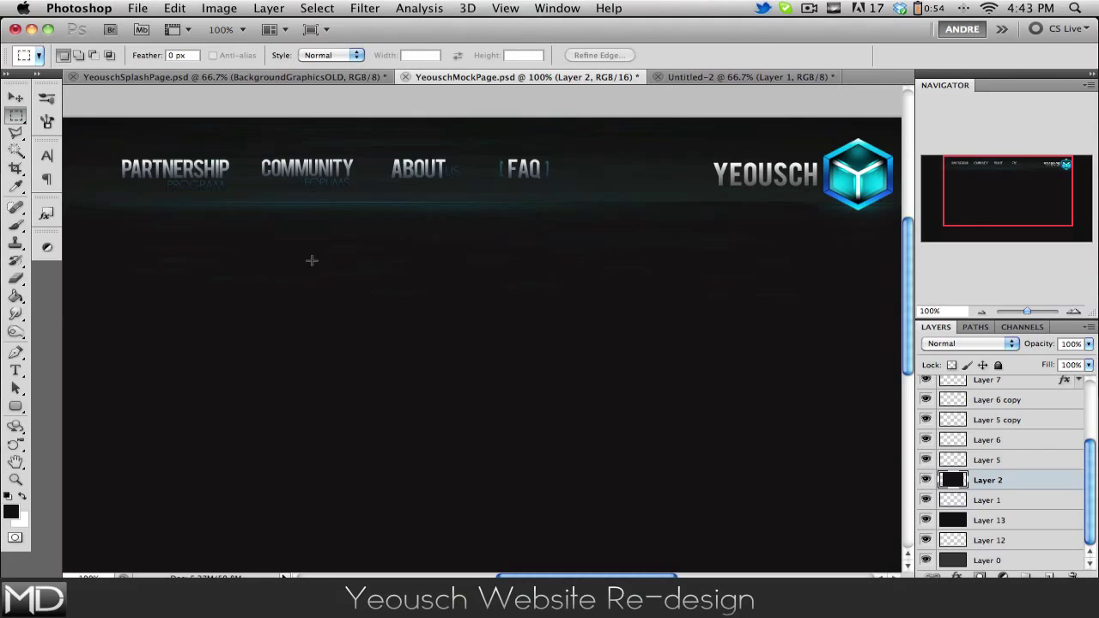
left_click_drag(500, 360, 688, 449)
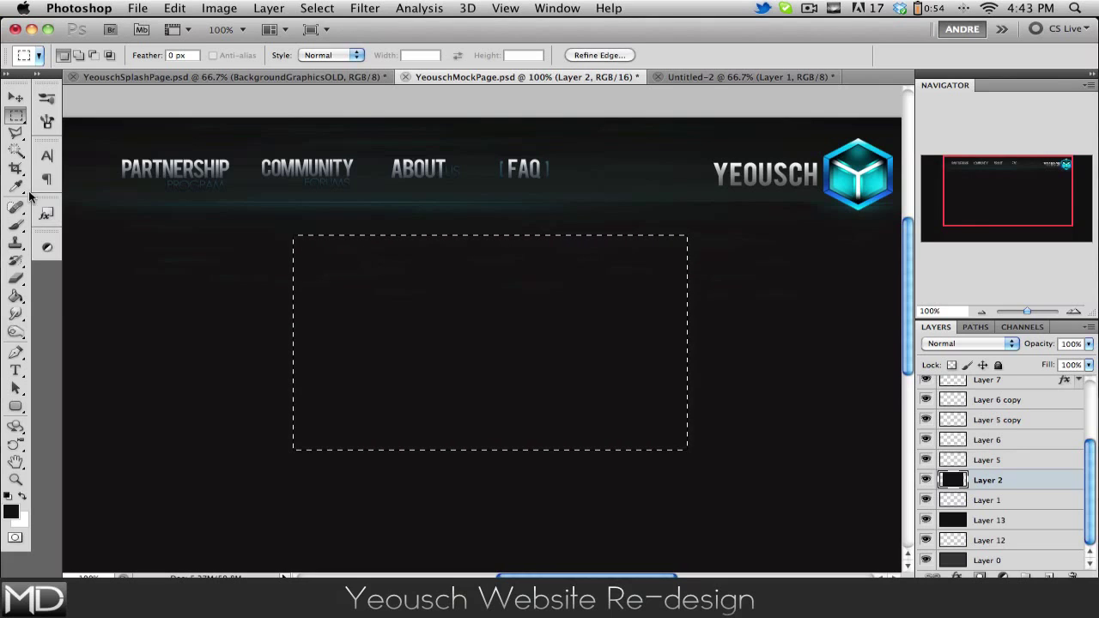
left_click(15, 97)
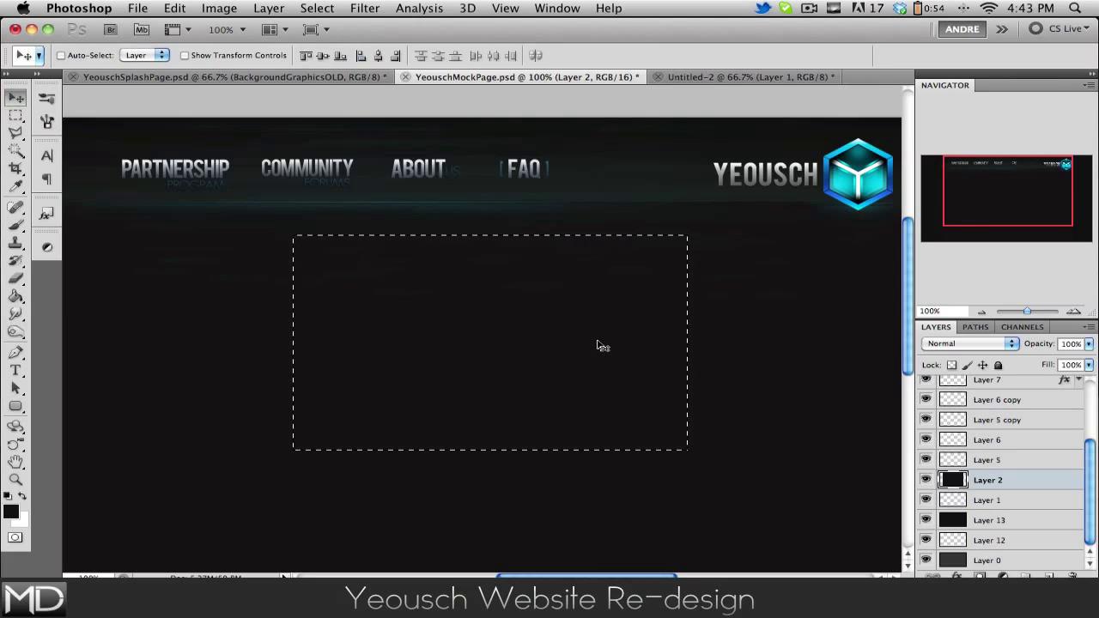
scroll(597, 345, "left", 2)
scroll(601, 344, "right", 3)
Add a new layer directly beneath the LINKS group, fill the rectangular selection with the near-black foreground colour, and deselect
key("g")
left_click(1049, 574)
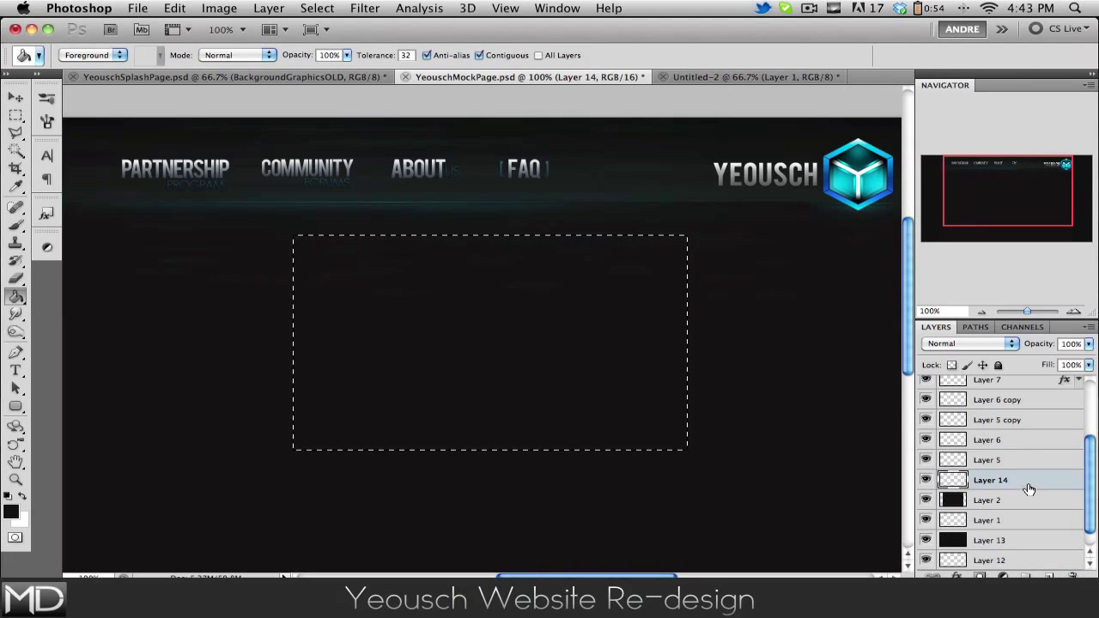
left_click_drag(1029, 489, 1007, 393)
left_click_drag(1007, 434, 1002, 460)
left_click(445, 297)
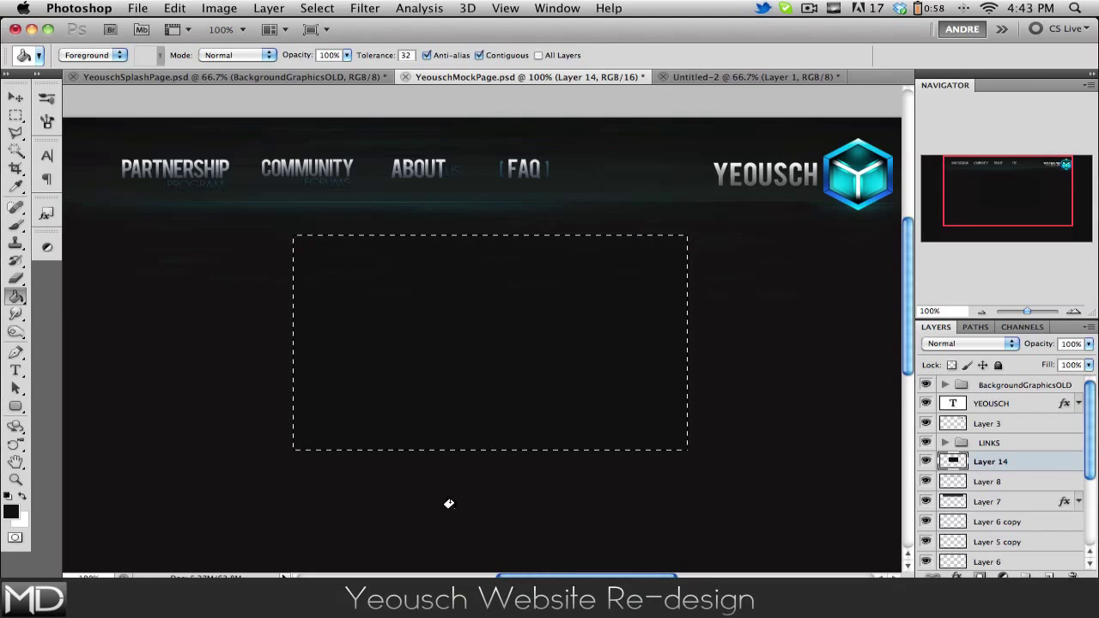
key("super+d")
Search the Graphics folder for "assassin" and try to open the file named Assassin
left_click(138, 8)
mouse_move(197, 107)
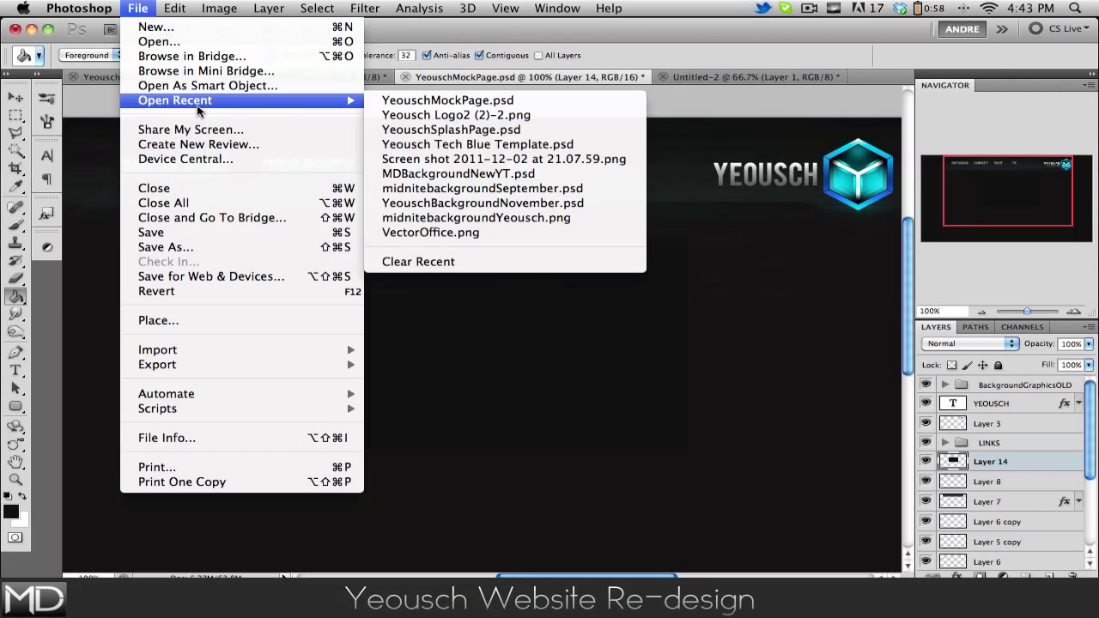
left_click(184, 44)
left_click(914, 55)
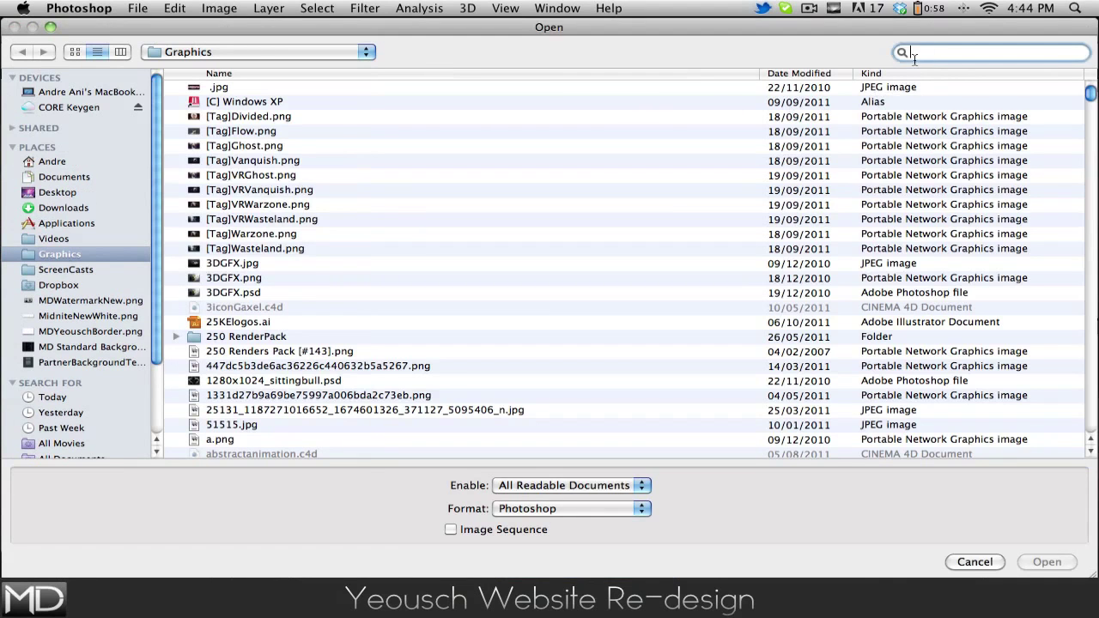
type("assassin")
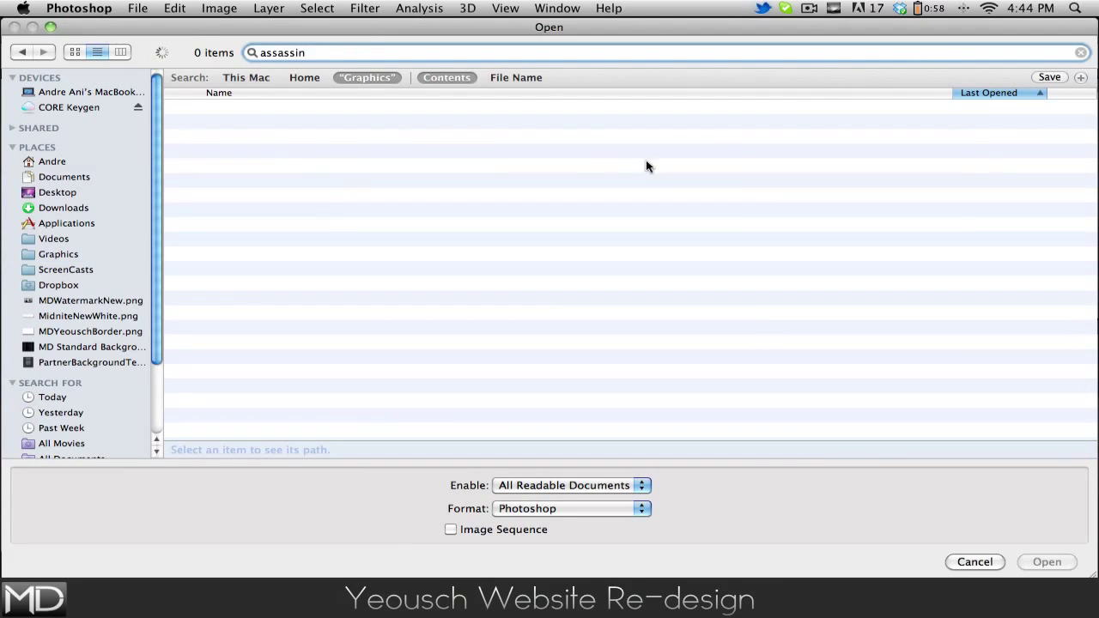
double_click(258, 103)
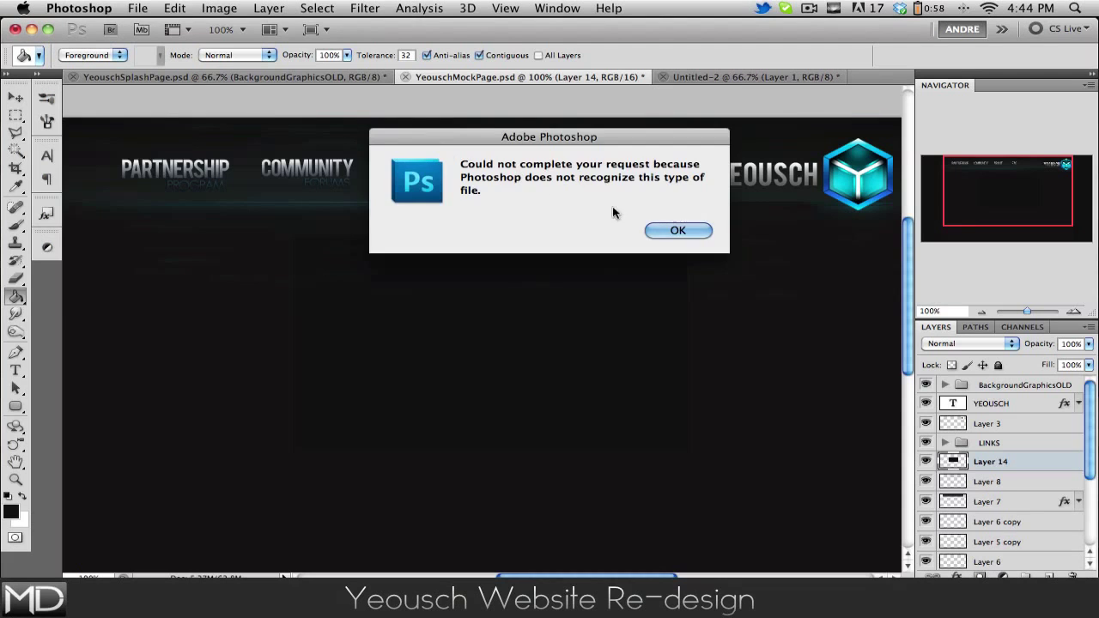
left_click(678, 230)
Search the Graphics folder for "assassin" and open Assassin.png
left_click(138, 8)
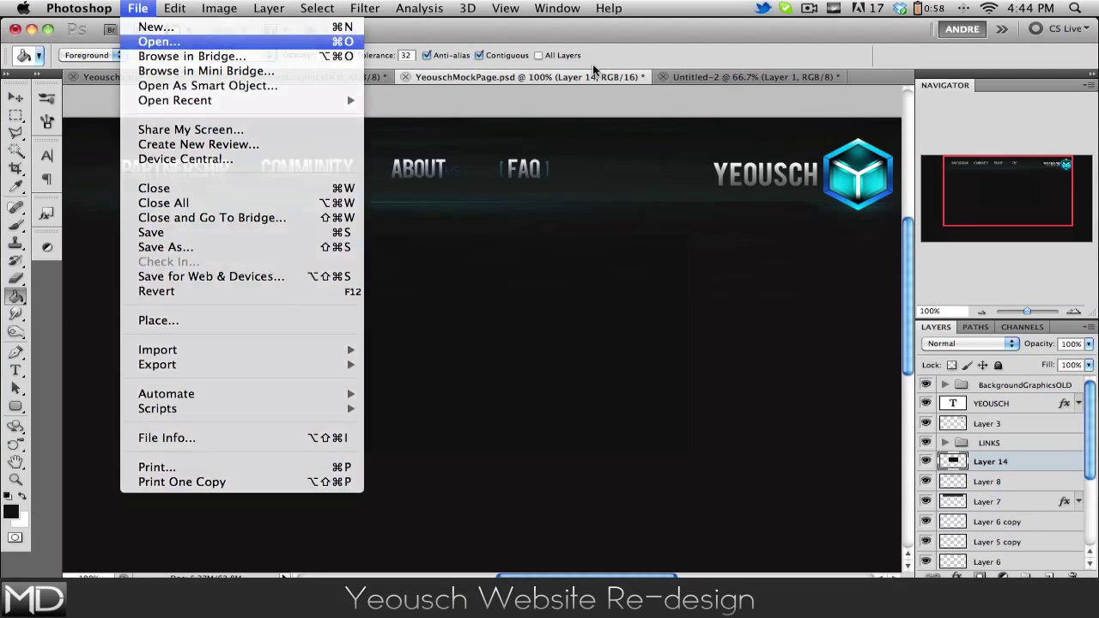
key("Return")
type("assassin")
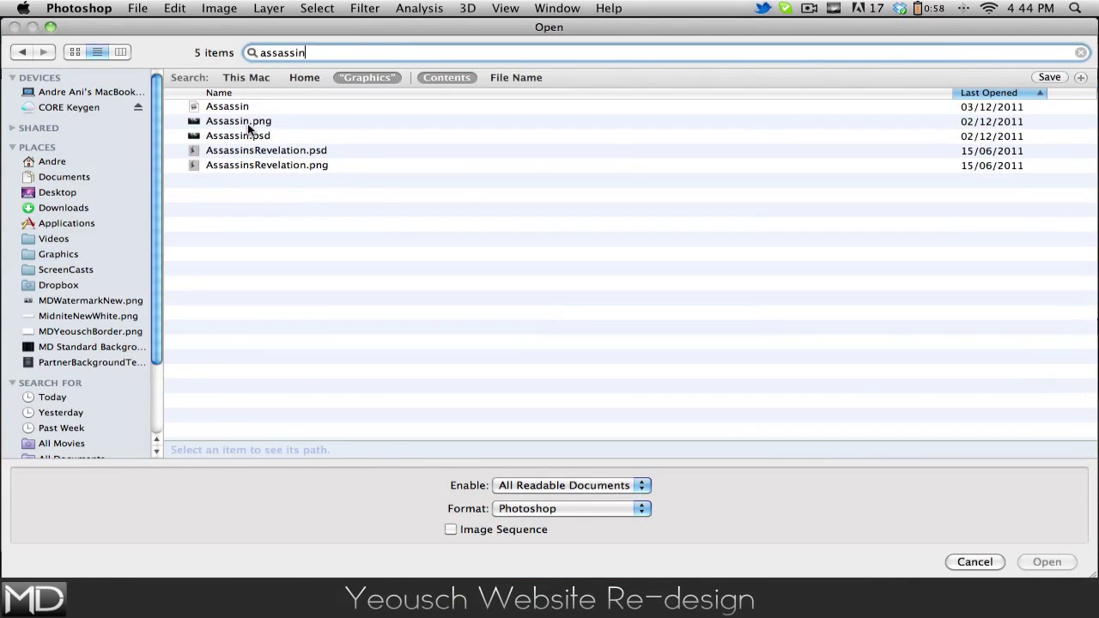
double_click(248, 123)
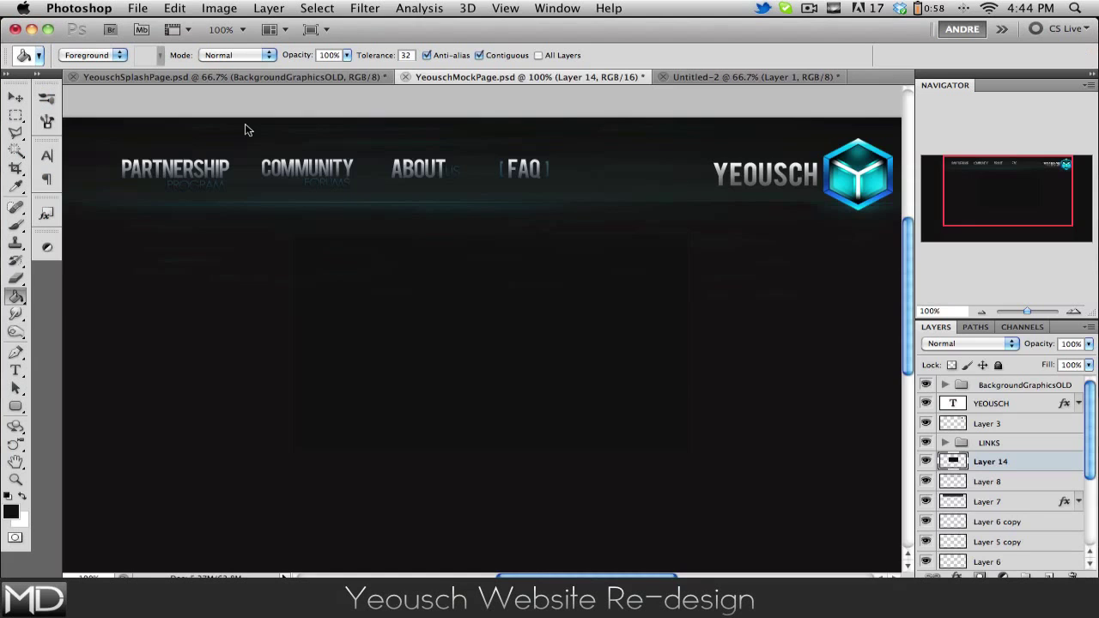
Move the Assassin.png artwork into YeouschMockPage.psd as a new layer beneath the LINKS group
left_click(138, 7)
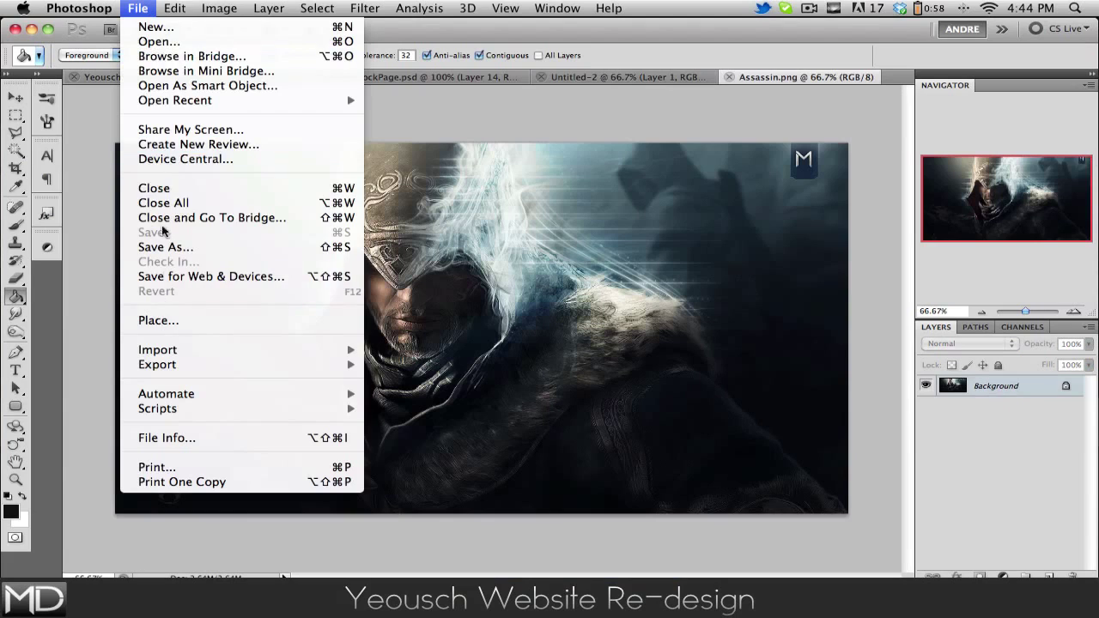
left_click(98, 171)
left_click(389, 321)
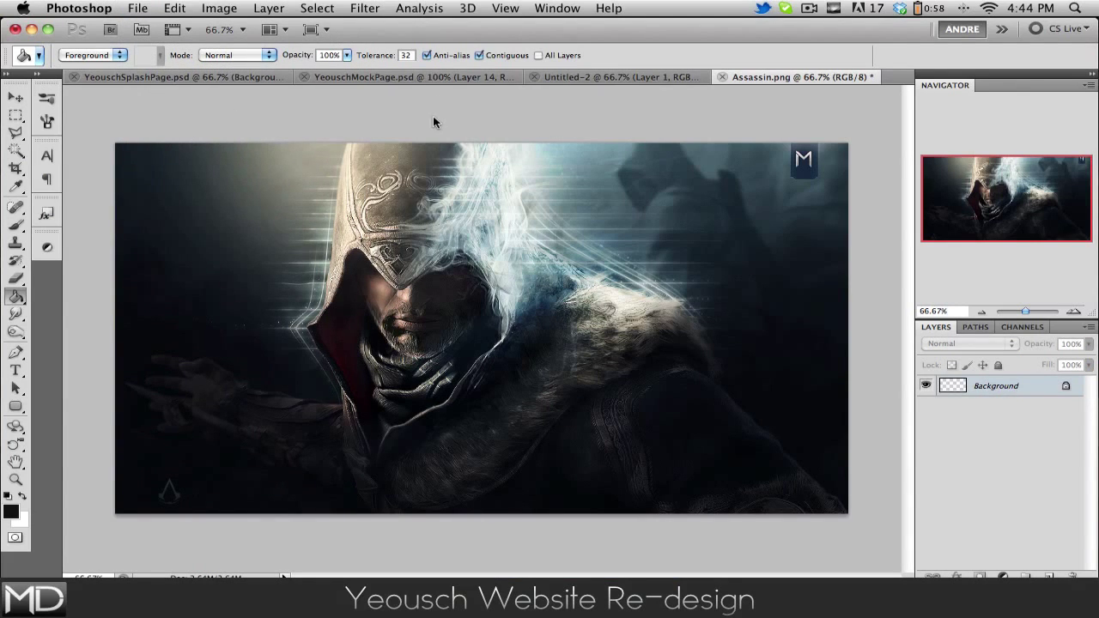
left_click(15, 99)
left_click_drag(462, 289, 436, 247)
left_click(691, 262)
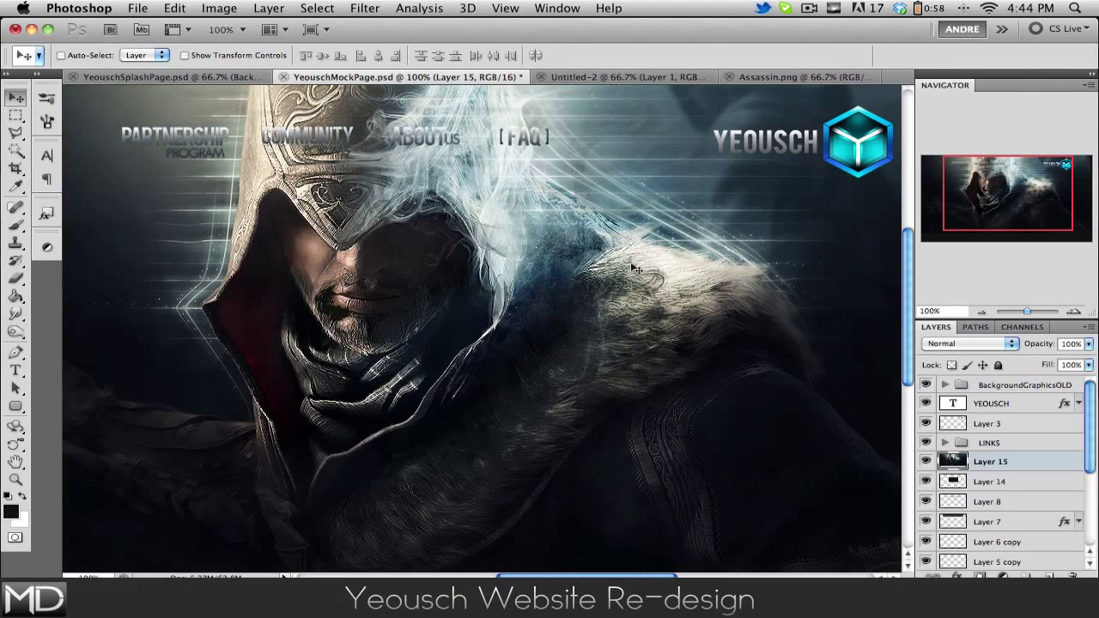
Scale the assassin image proportionally around its centre to 31.08% so it sits below the header
key("ctrl+0")
key("ctrl+t")
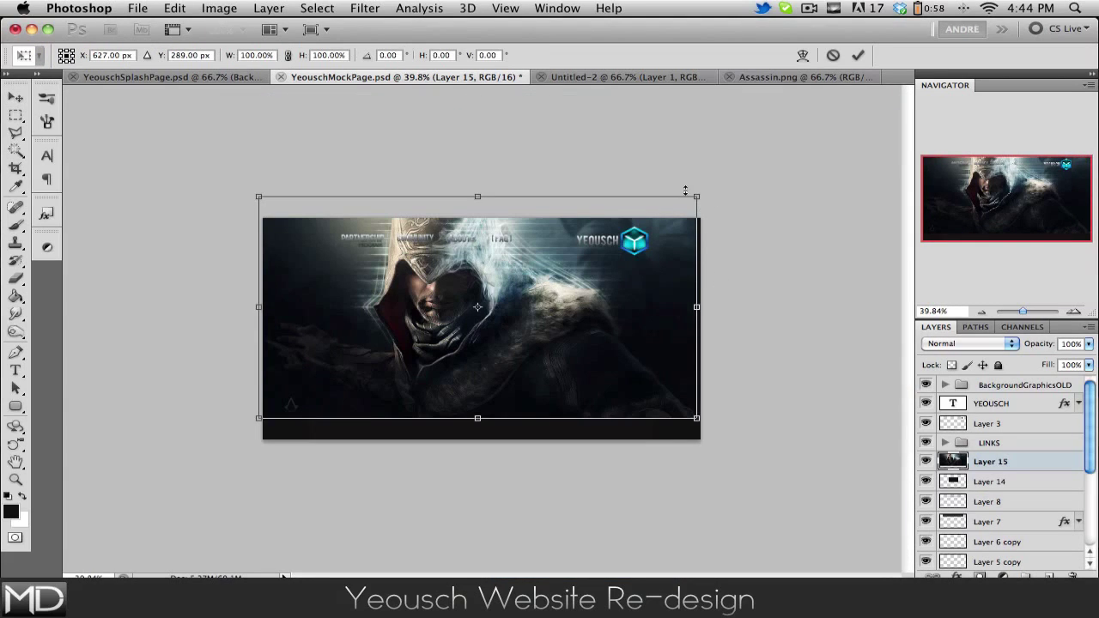
left_click_drag(685, 191, 558, 281)
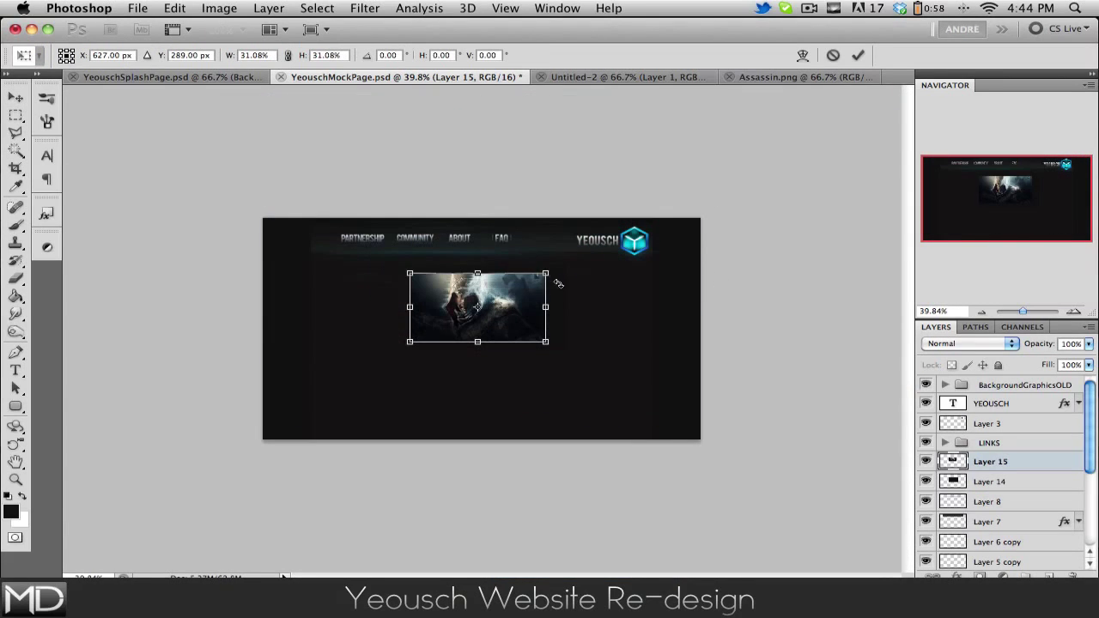
key("Return")
Delete Layer 14, the near-black rectangle beneath the assassin image
left_click(987, 482)
key("Delete")
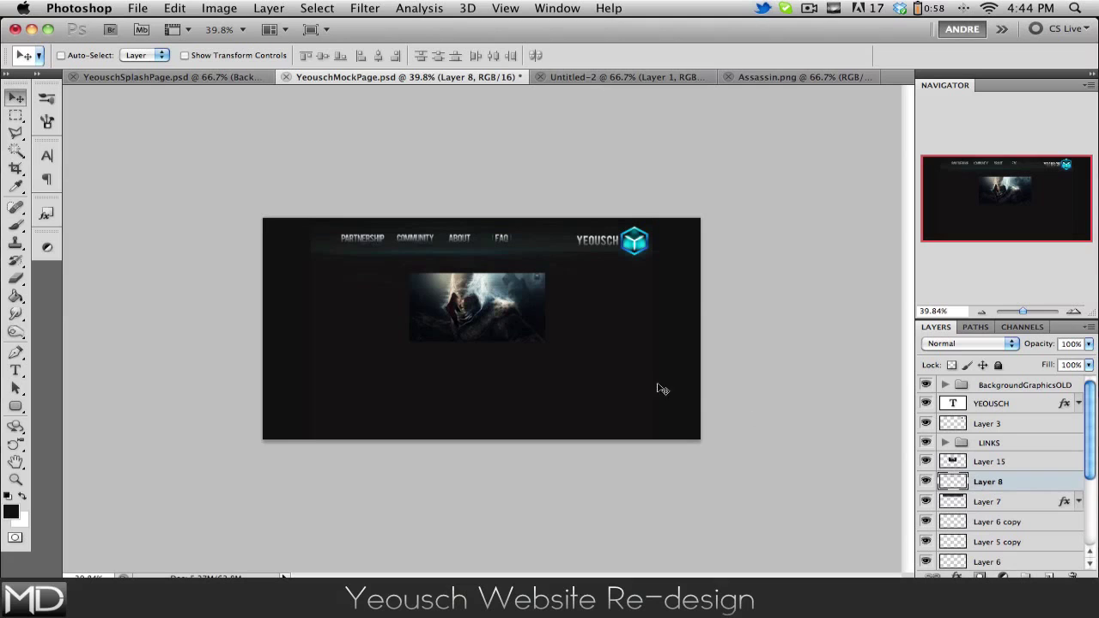
scroll(558, 290, "up", 3)
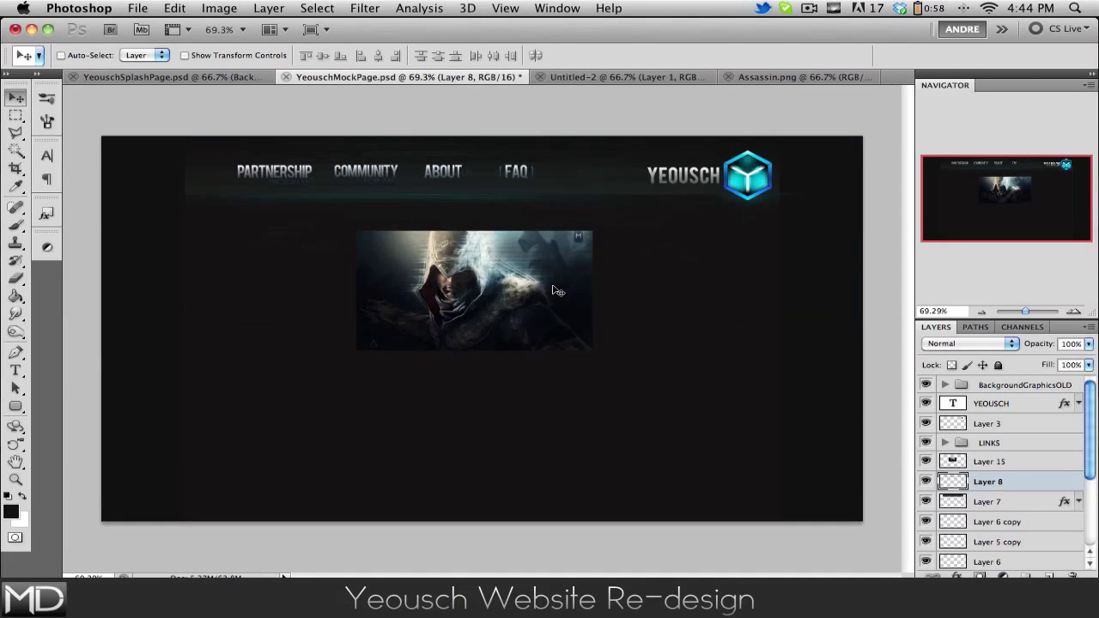
Open the Place dialog and preview [Tag]VRWasteland.png and [Tag]Wasteland.png from the Graphics folder
left_click(144, 8)
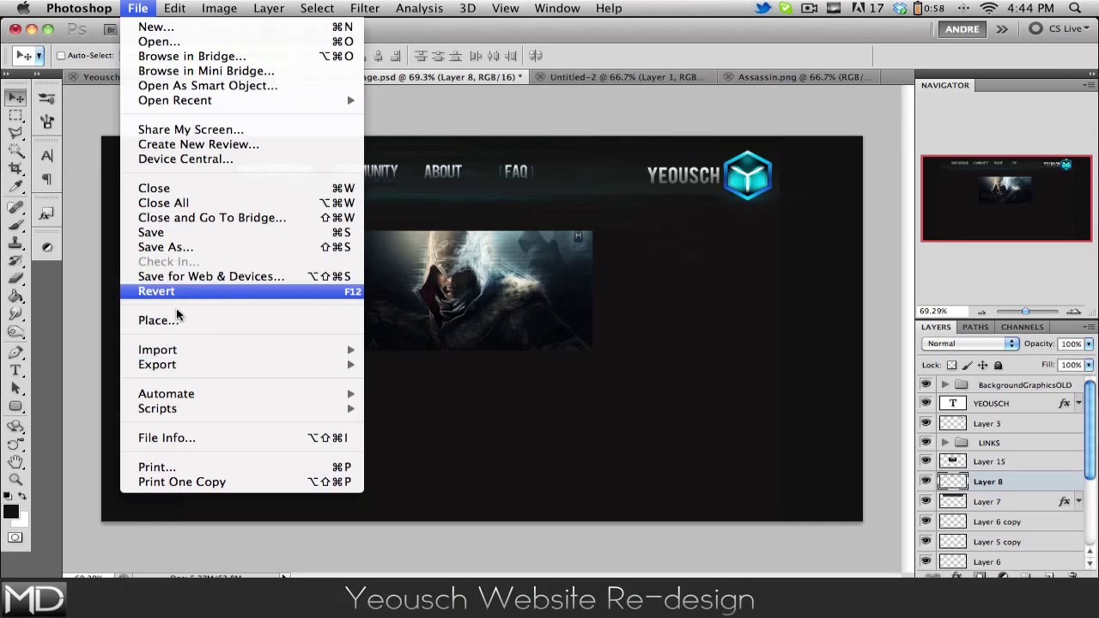
key("Return")
left_click(958, 52)
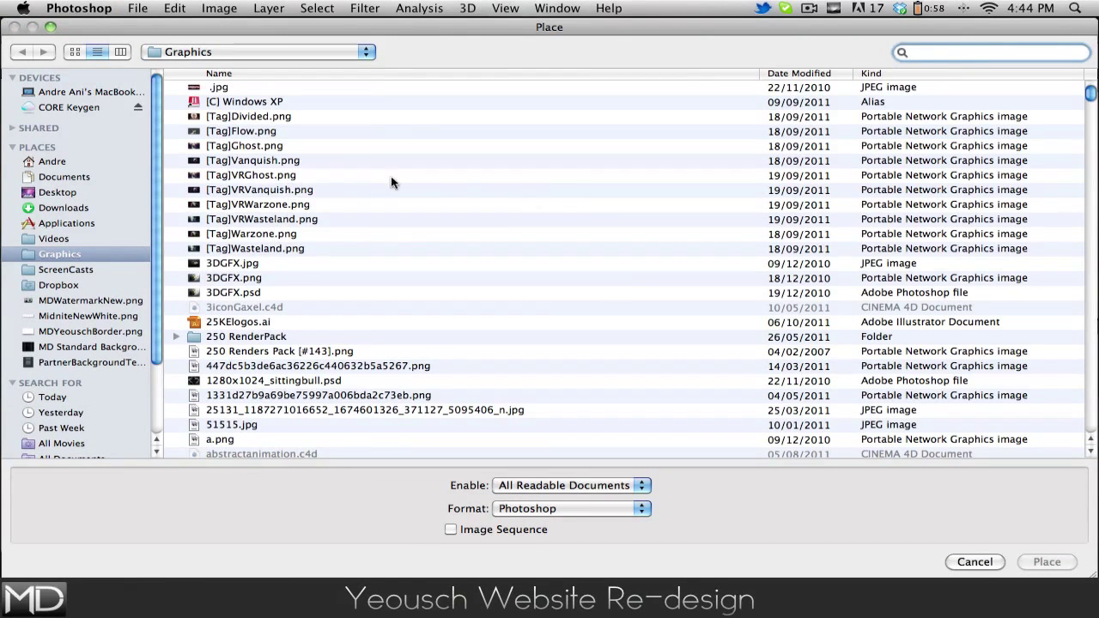
left_click(311, 221)
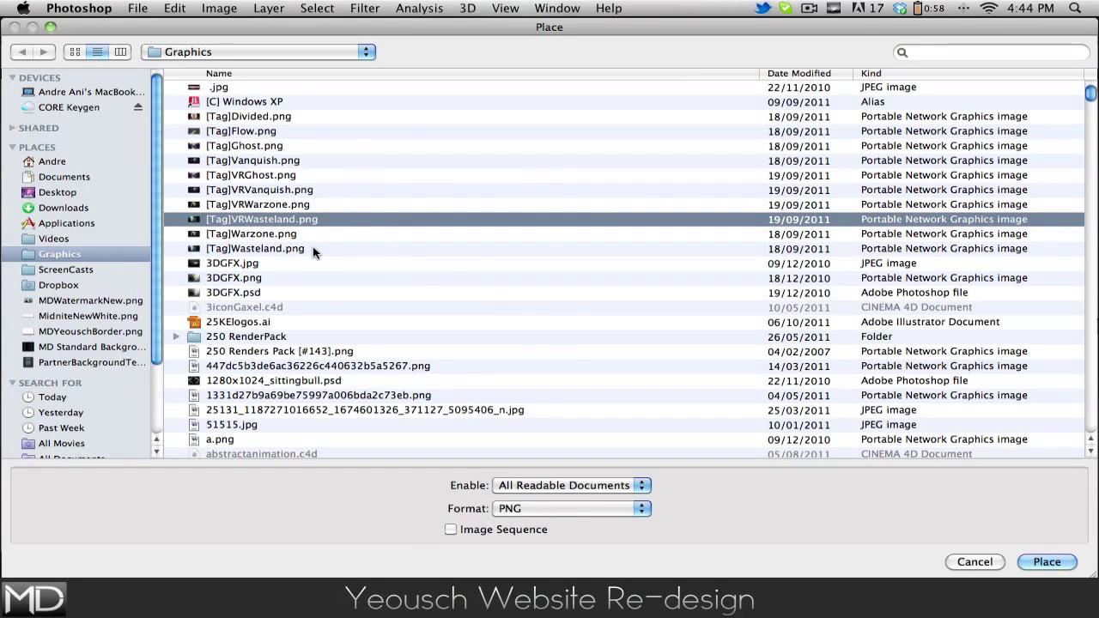
key("space")
key("space")
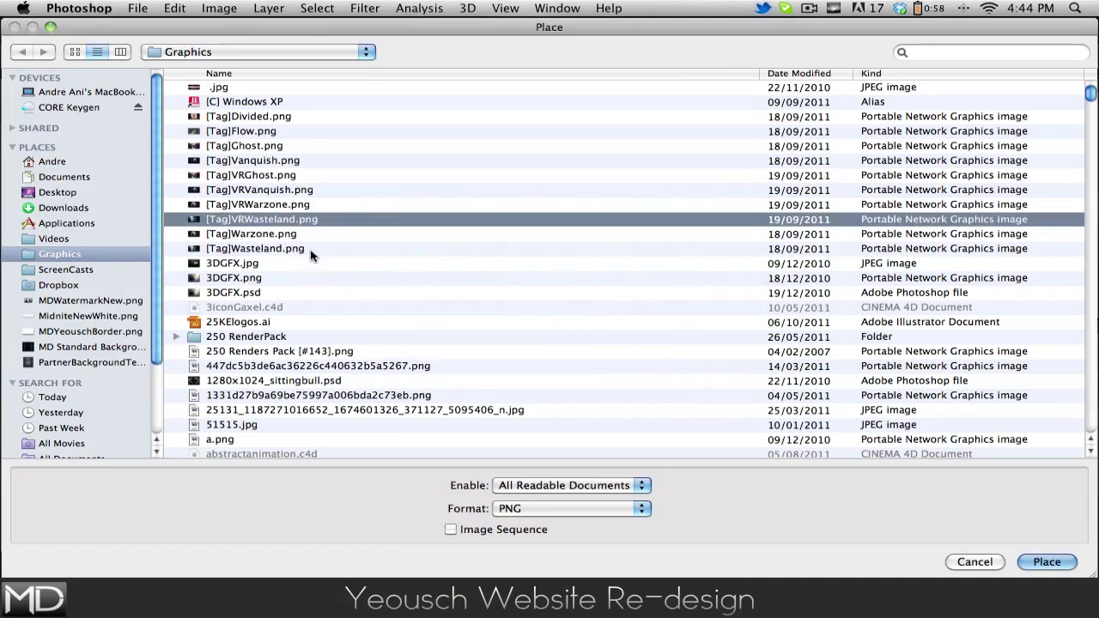
left_click(310, 248)
key("space")
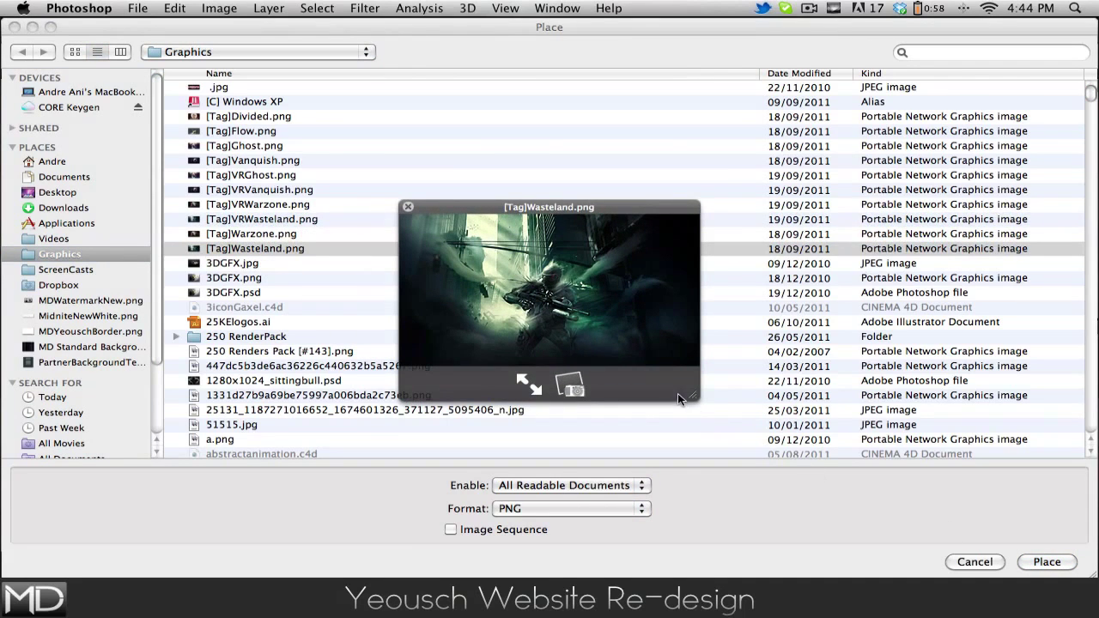
left_click_drag(677, 394, 1095, 545)
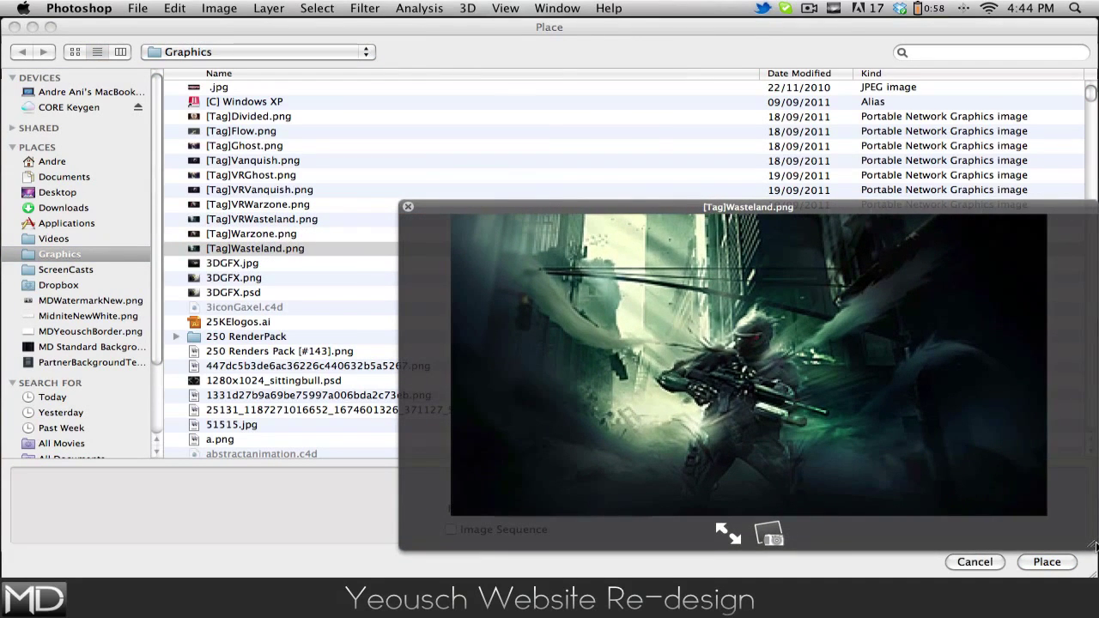
key("space")
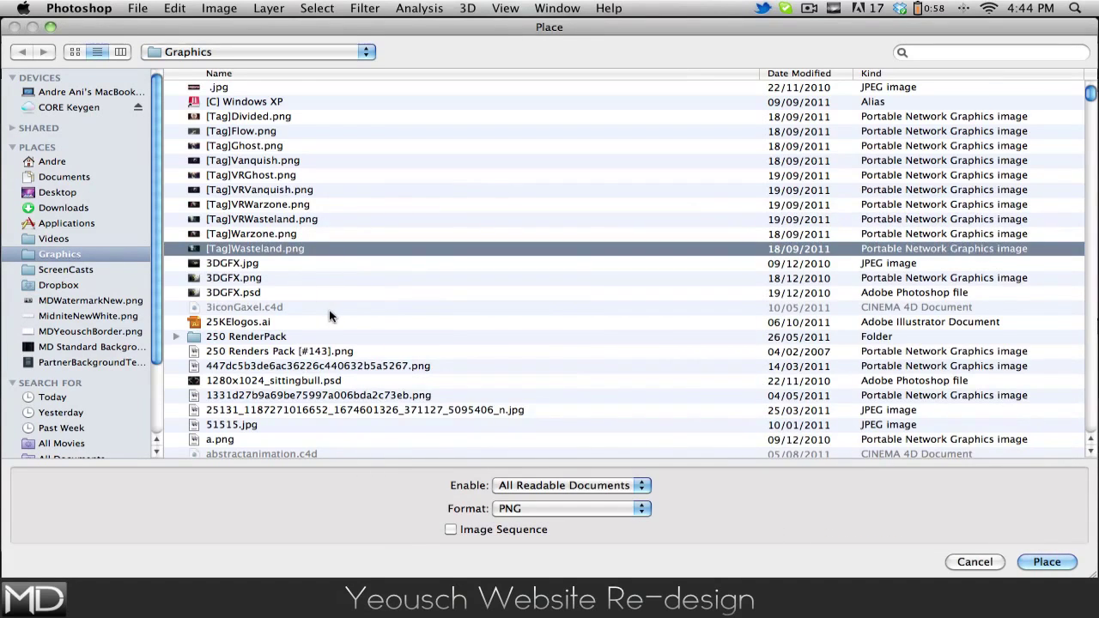
Search the Graphics folder for "wasteland", place Wasteland.png and shrink it so it peeks out on the right behind the centre banner
scroll(331, 316, "down", 3)
left_click(950, 54)
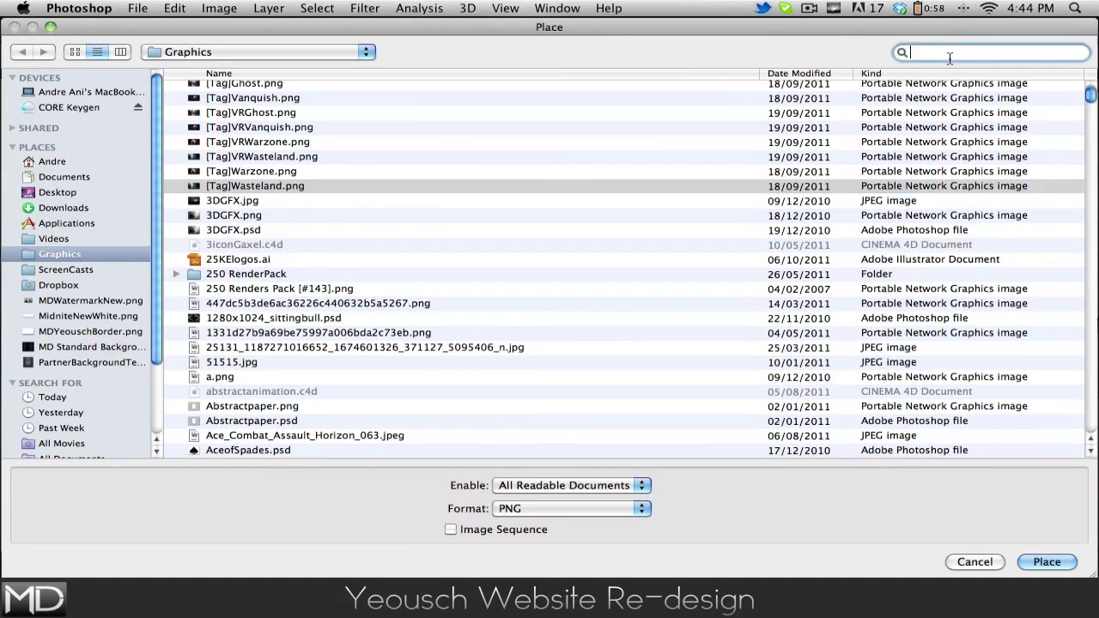
type("wasteland")
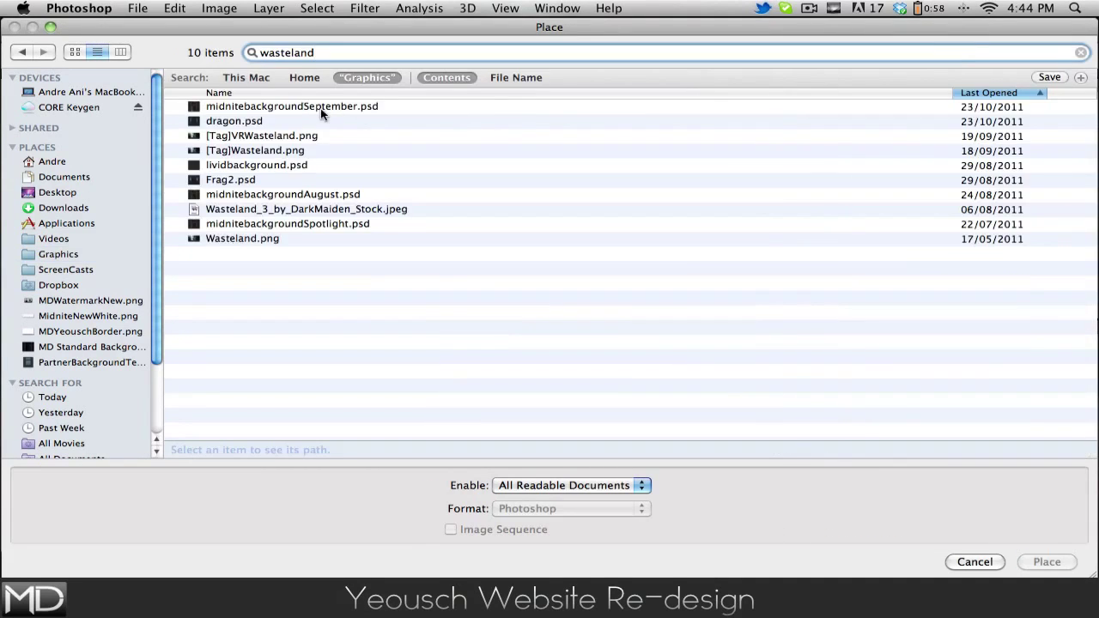
double_click(292, 239)
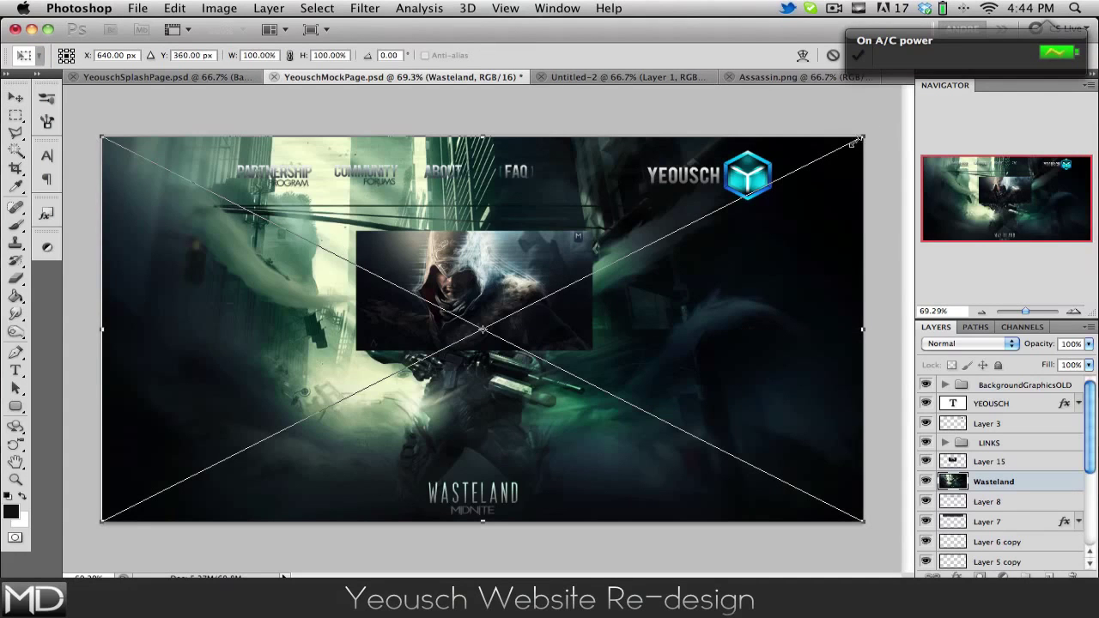
left_click_drag(859, 139, 653, 258)
left_click_drag(679, 221, 650, 245)
key("Return")
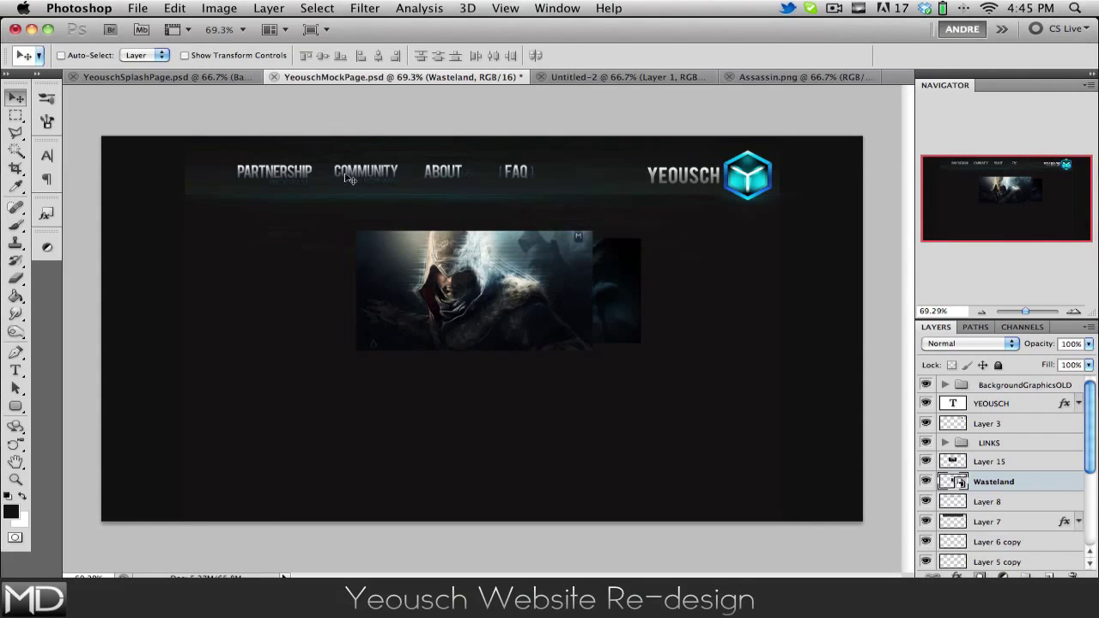
Search for "brink", place Brink2.0.png and shrink it to sit partly behind the centre banner on its left side
left_click(135, 8)
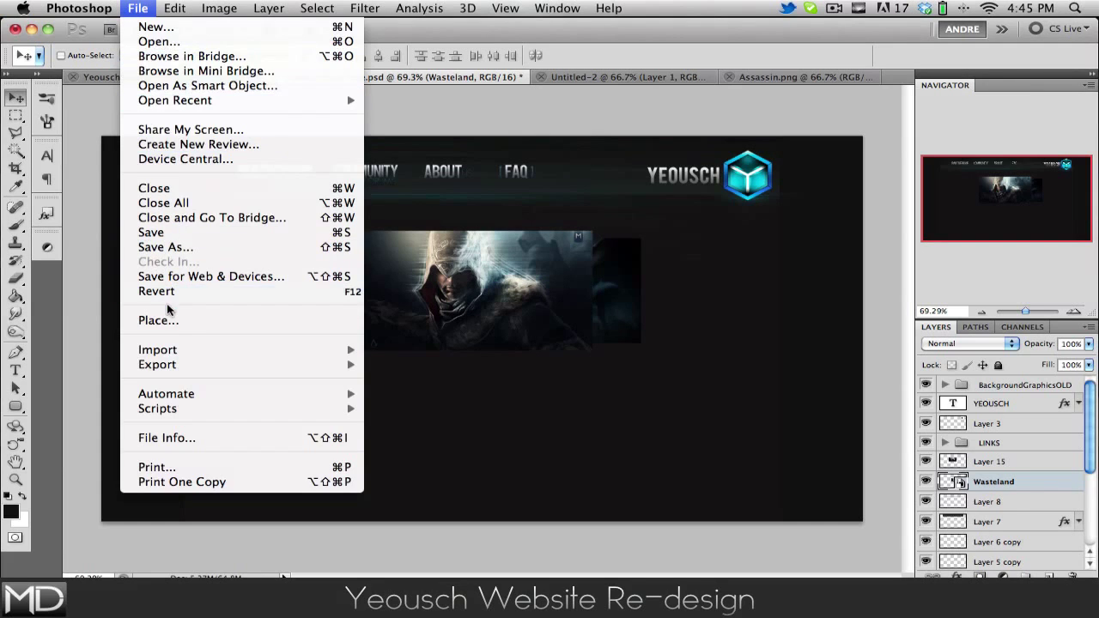
left_click(650, 292)
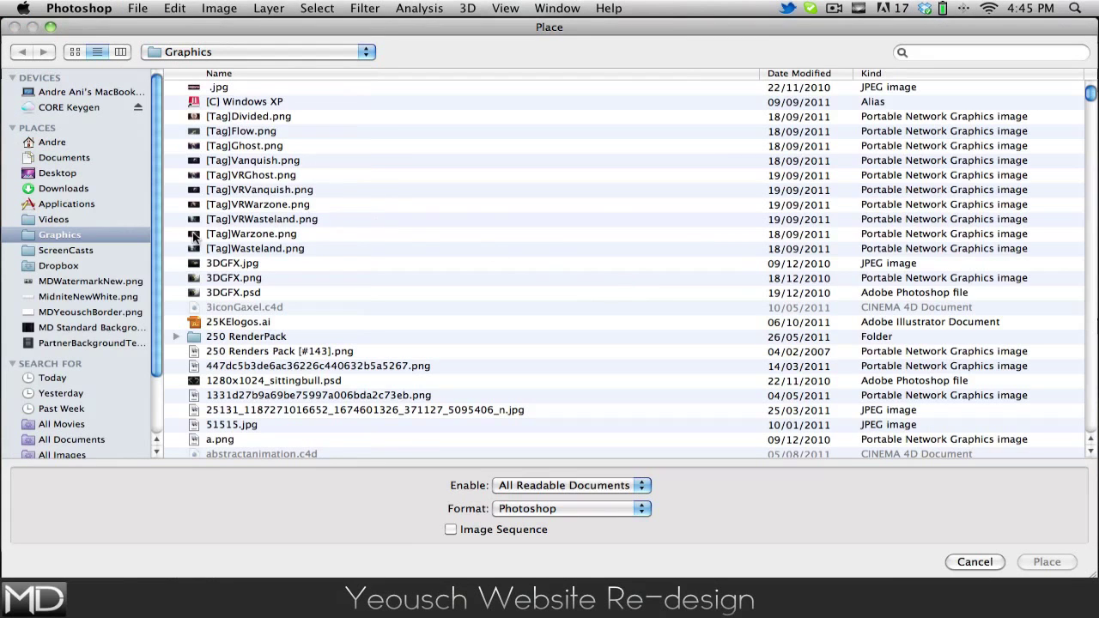
left_click(1033, 51)
type("br")
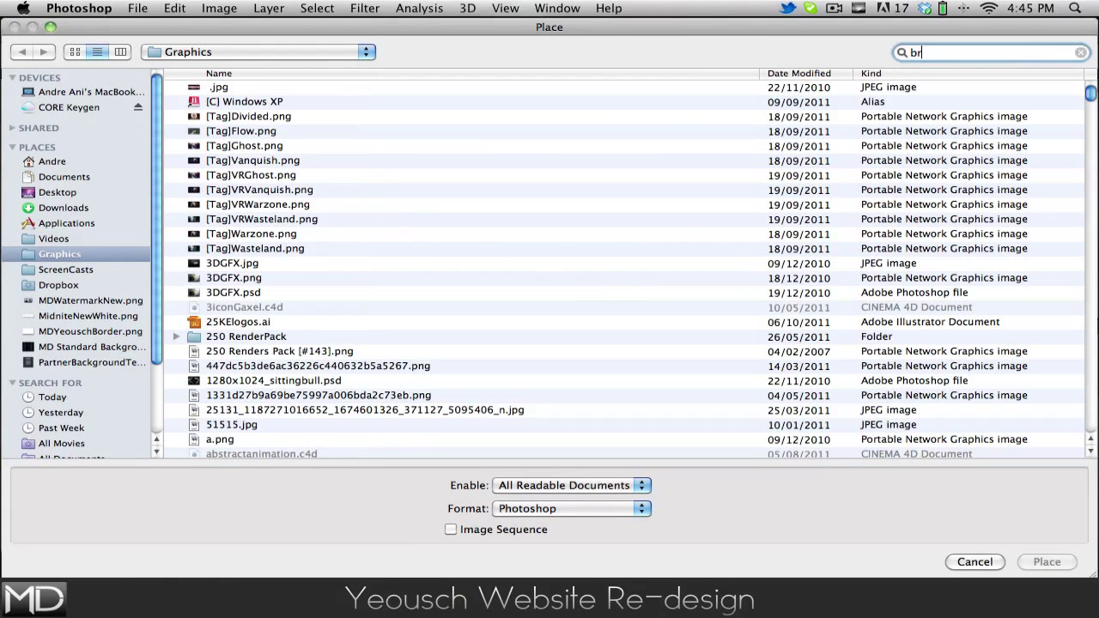
type("ink")
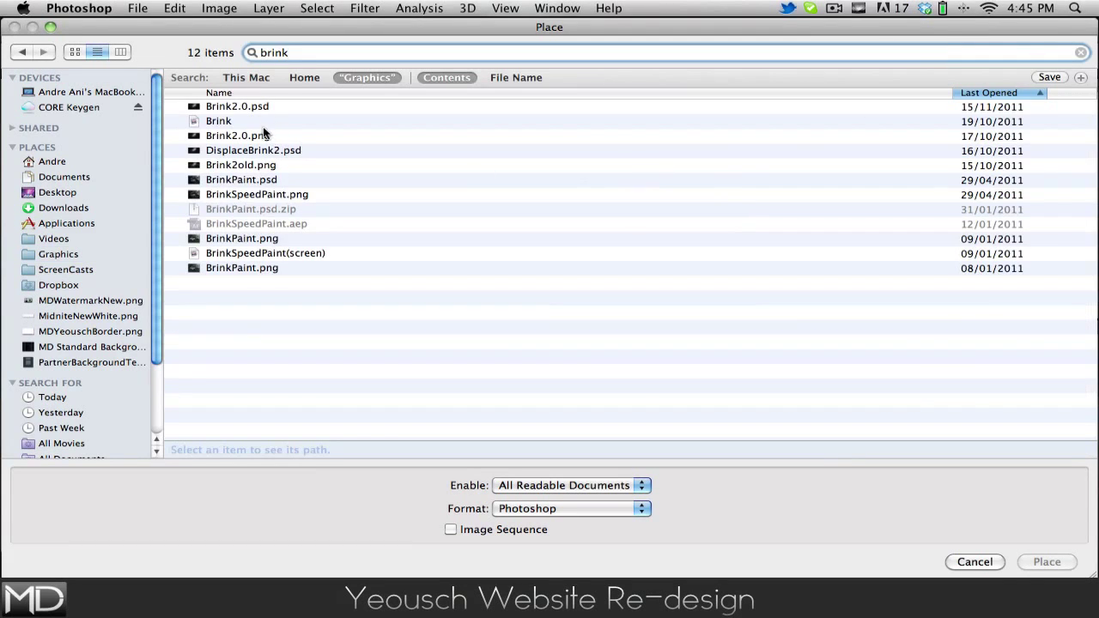
double_click(264, 134)
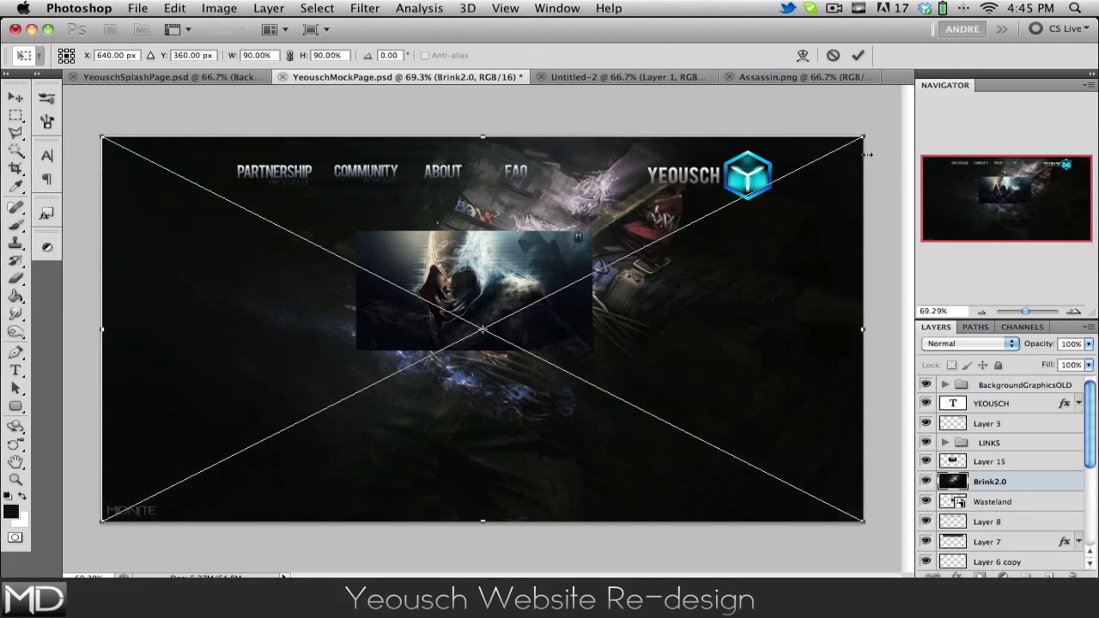
left_click_drag(852, 142, 652, 239)
left_click_drag(543, 298, 344, 297)
key("Return")
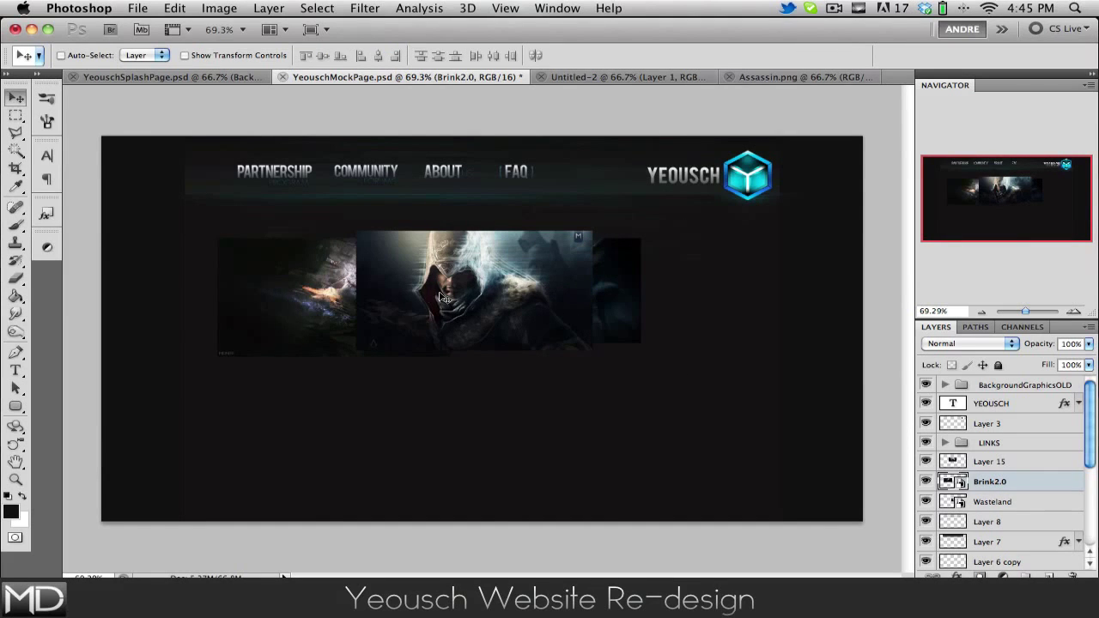
Flip the Brink2.0 image horizontally and shift it right so its right half sits behind the centre banner
scroll(439, 296, "up", 1)
scroll(440, 296, "up", 4)
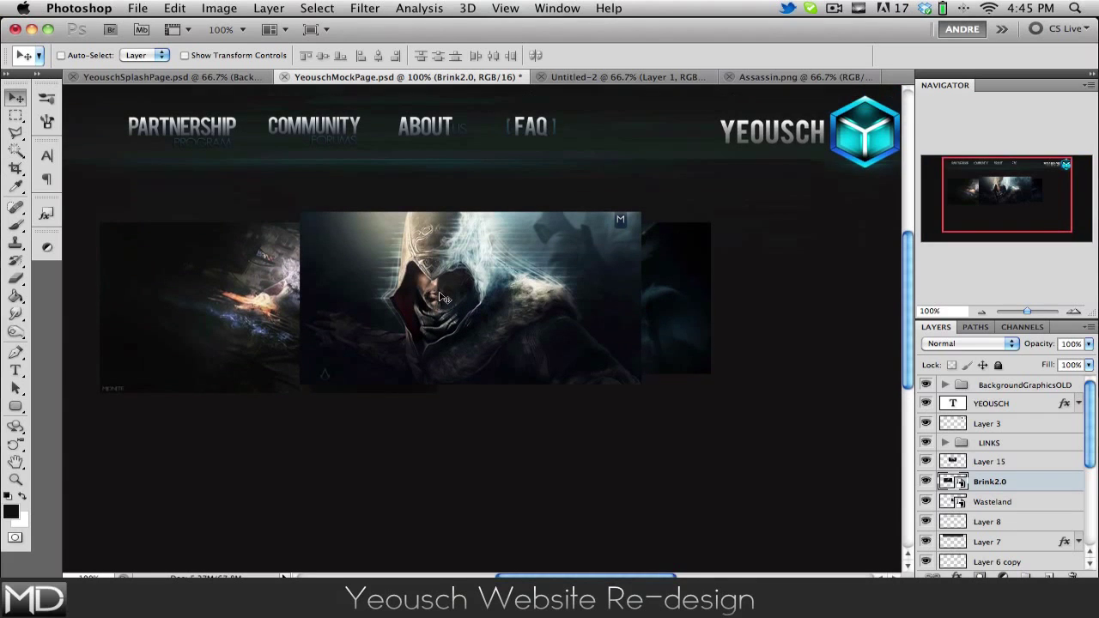
scroll(439, 297, "left", 5)
mouse_move(411, 303)
left_mouse_down()
mouse_move(389, 303)
mouse_move(404, 308)
left_mouse_up()
key("super+t")
right_click(361, 299)
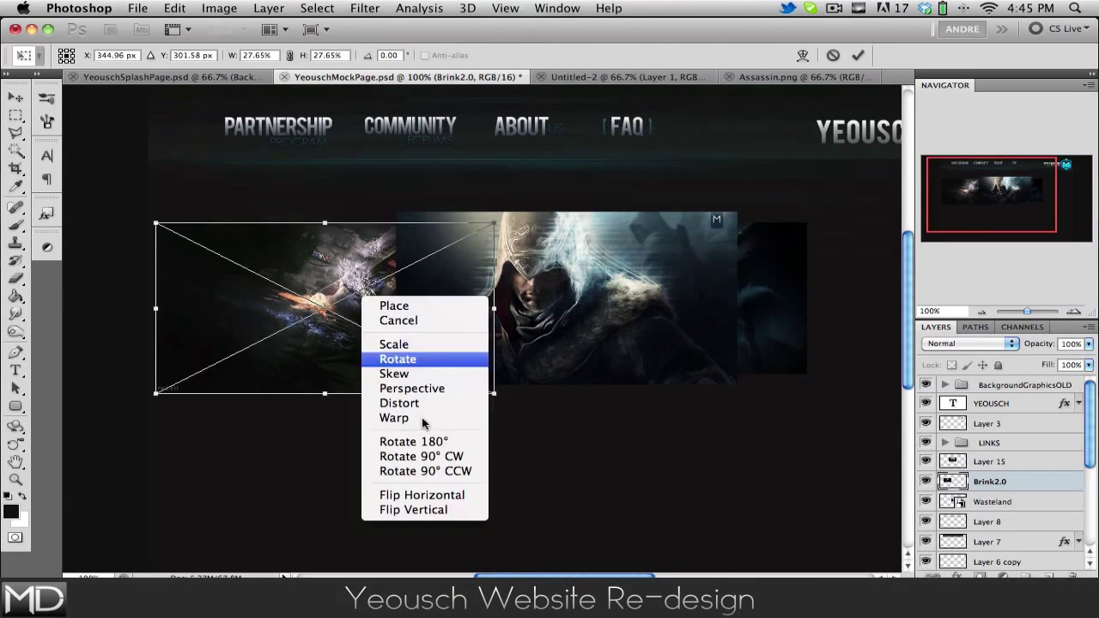
left_click(439, 495)
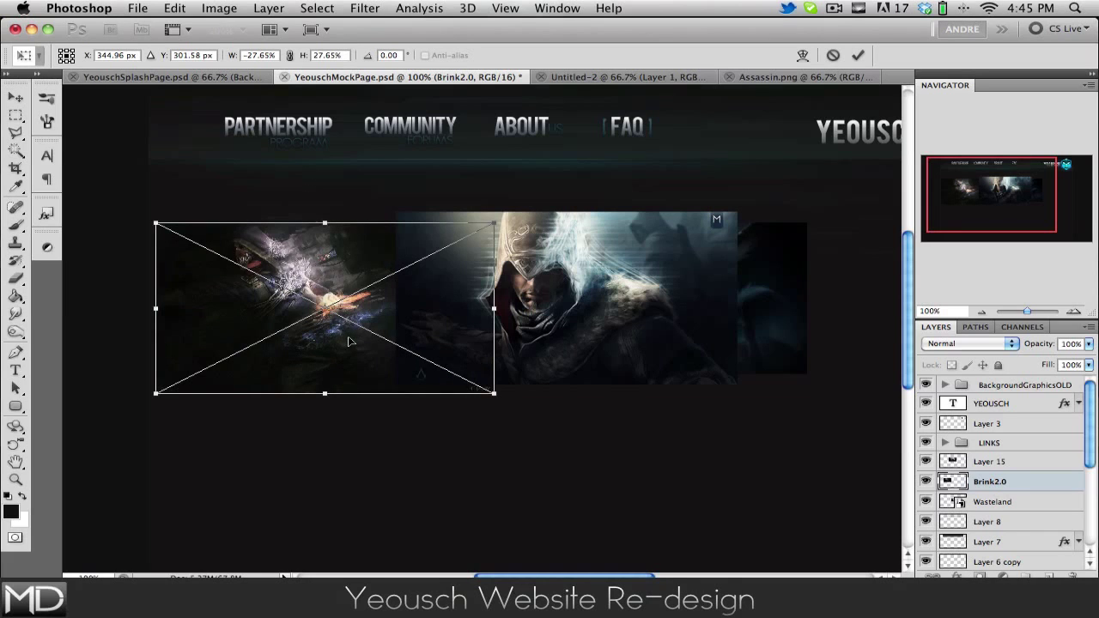
left_click_drag(349, 342, 422, 342)
key("Return")
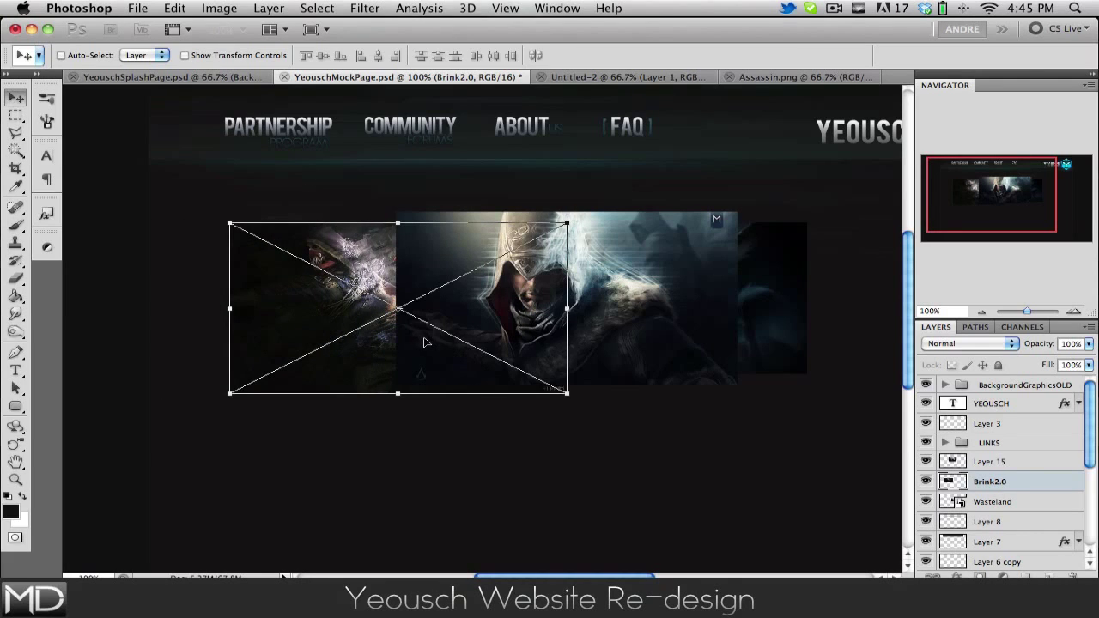
Rasterize the Brink2.0 and Wasteland layers
left_click(1027, 464)
left_click(1037, 485)
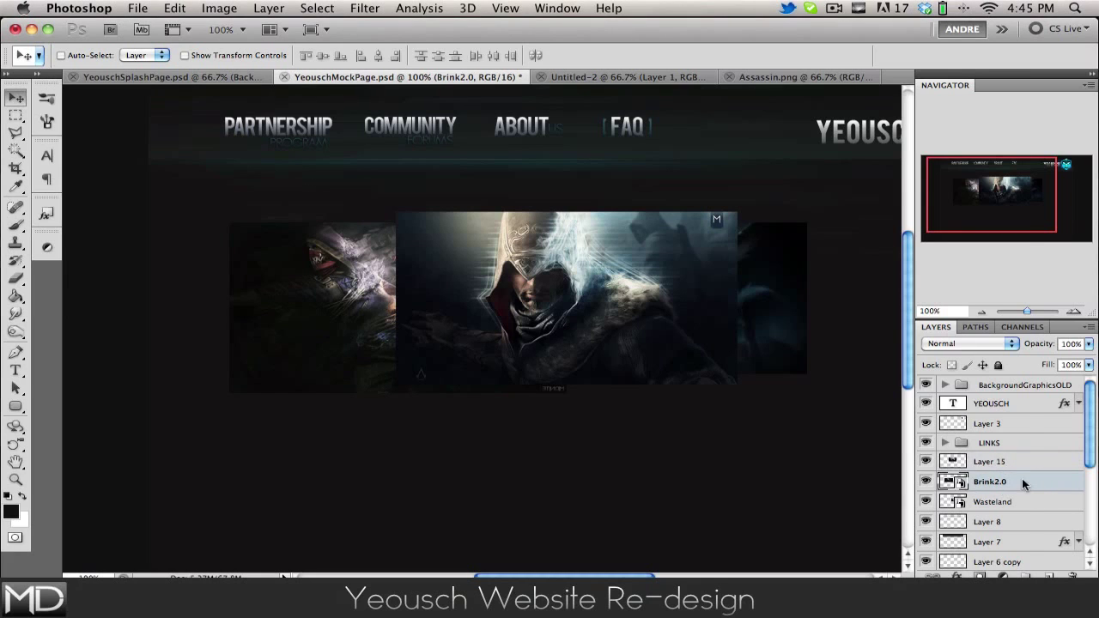
right_click(1022, 478)
left_click(876, 346)
right_click(1035, 506)
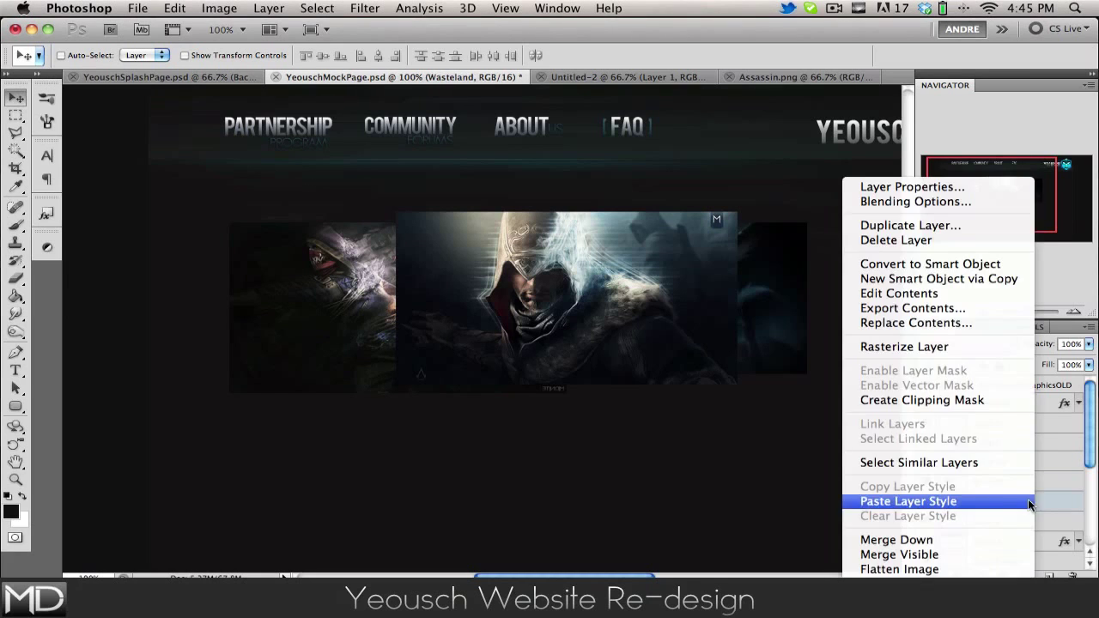
left_click(901, 347)
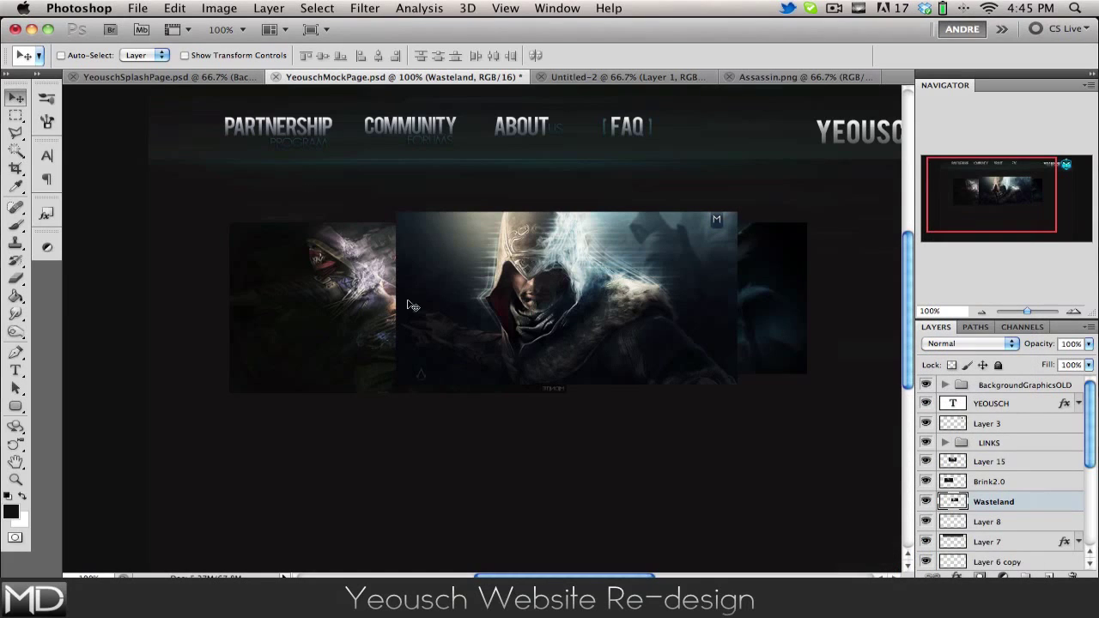
Try shifting the Wasteland image further right of the centre banner, and undo it together with the layer rasterizing
left_click_drag(411, 305, 513, 307)
scroll(533, 310, "right", 6)
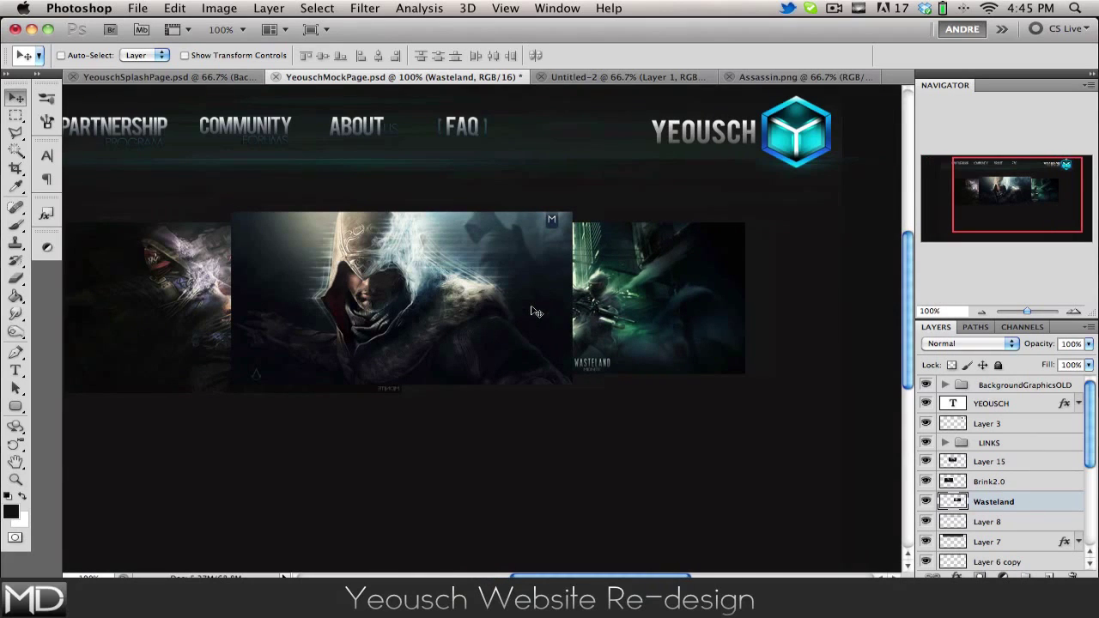
key("alt+super+z")
key("alt+super+z")
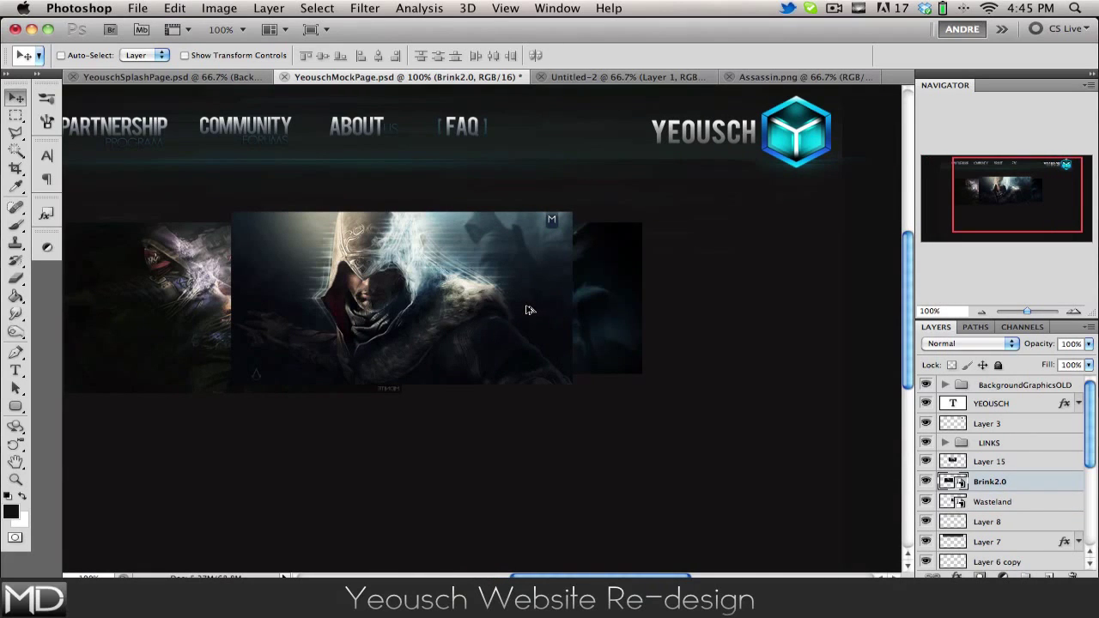
Scale the Brink2.0 image to 28.30% and move it up and right to match the centre banner's top and bottom edges
key("super+t")
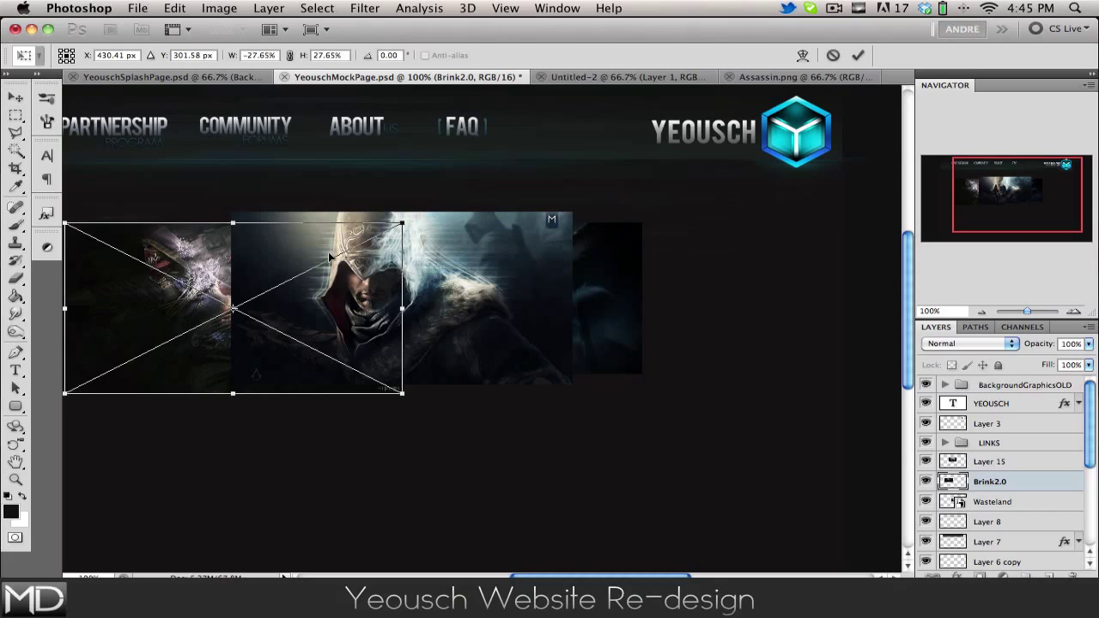
left_click_drag(330, 256, 343, 245)
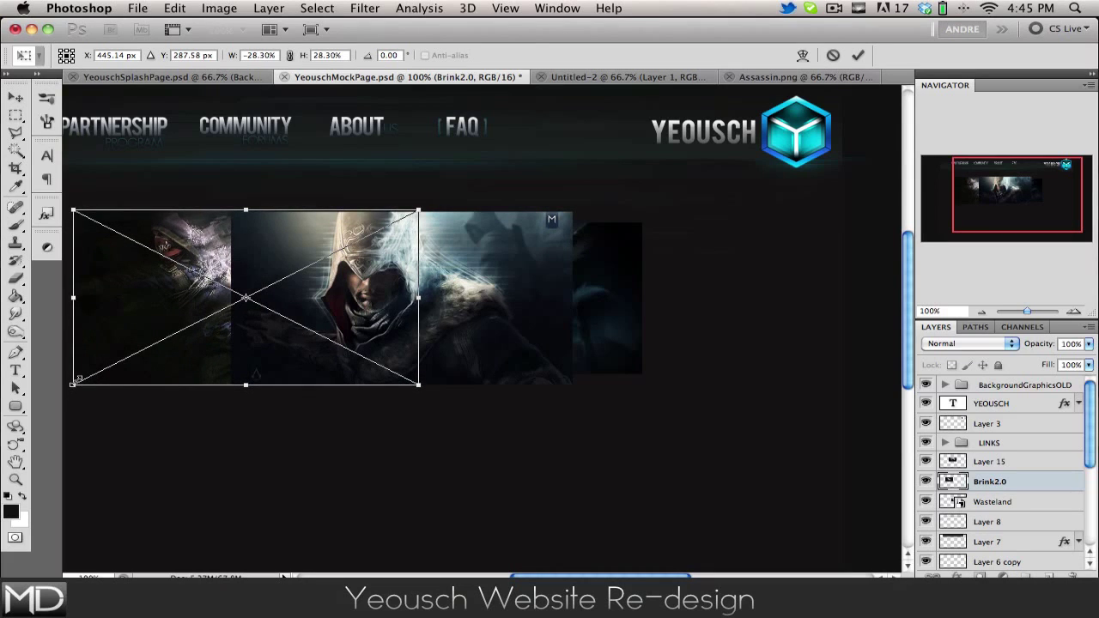
key("Return")
Try to transform the Wasteland image, scaling it to 95.67% and repositioning it over the page
left_click(1044, 505)
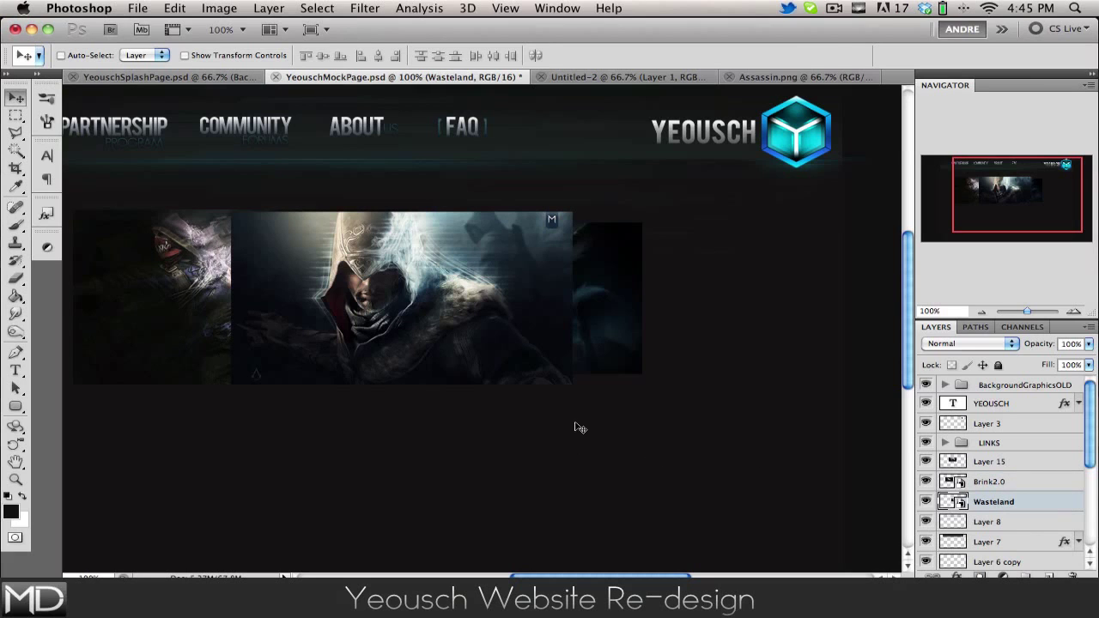
key("super+t")
left_click_drag(647, 377, 1094, 330)
key("super+minus")
key("super+minus")
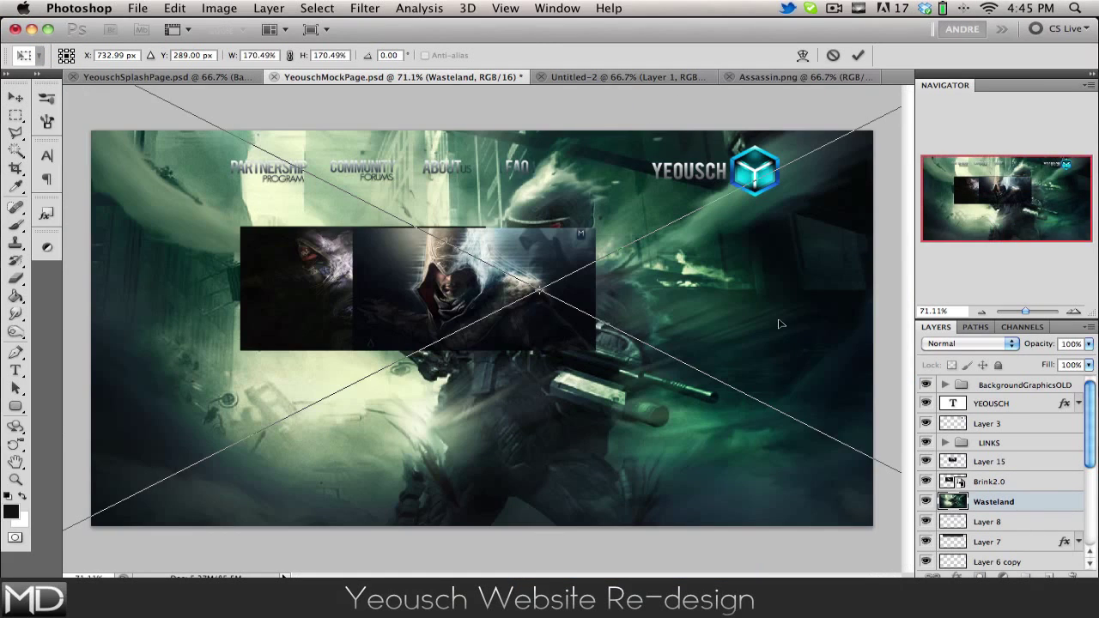
key("super+minus")
key("super+minus")
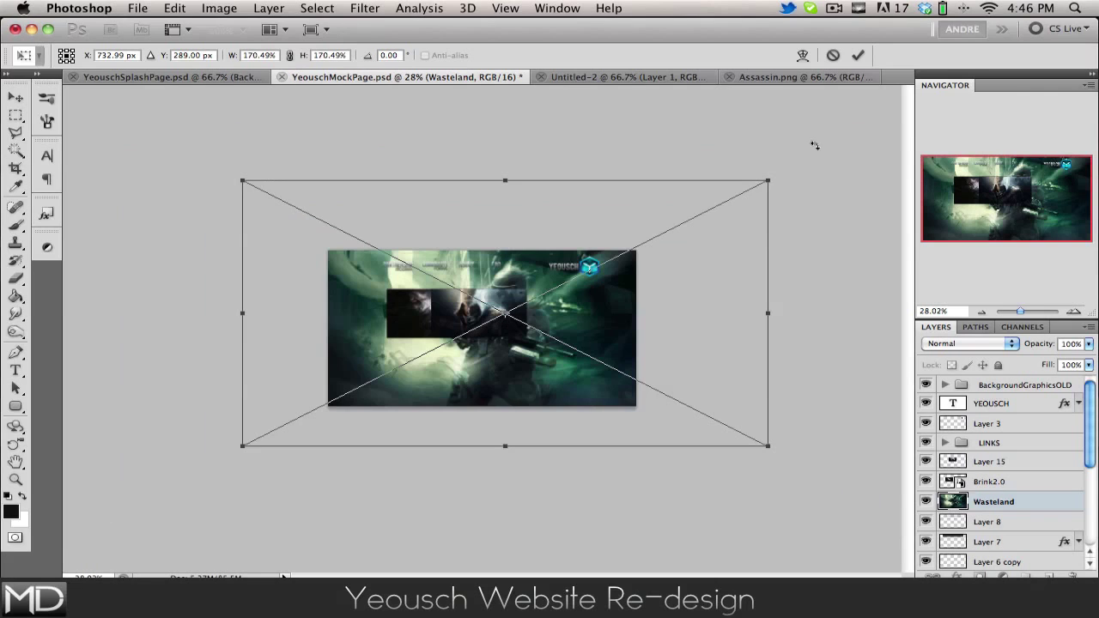
left_click_drag(773, 181, 658, 241)
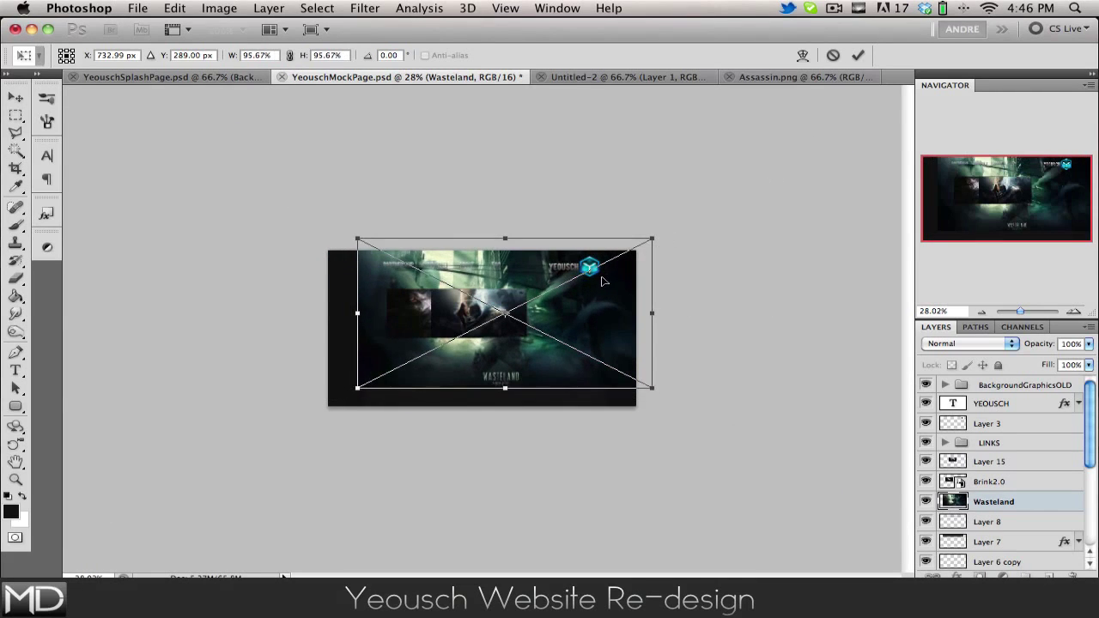
left_click_drag(606, 279, 590, 292)
key("super+0")
key("Return")
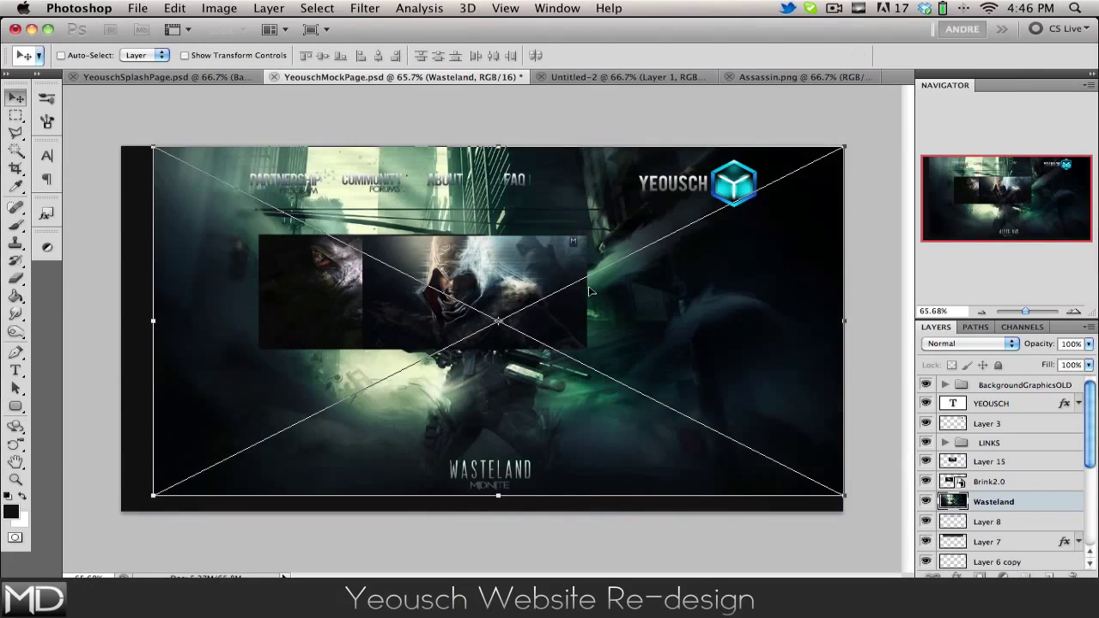
Undo the Wasteland image's transformation, going back to the small version behind the centre banner
key("super+z")
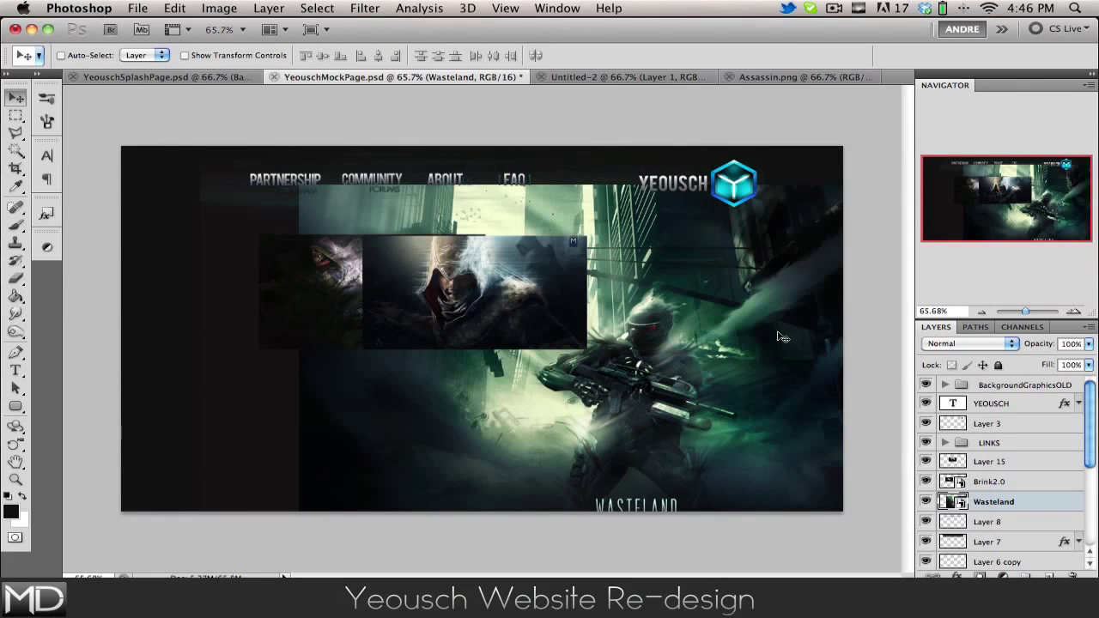
key("super+z")
key("super+alt+z")
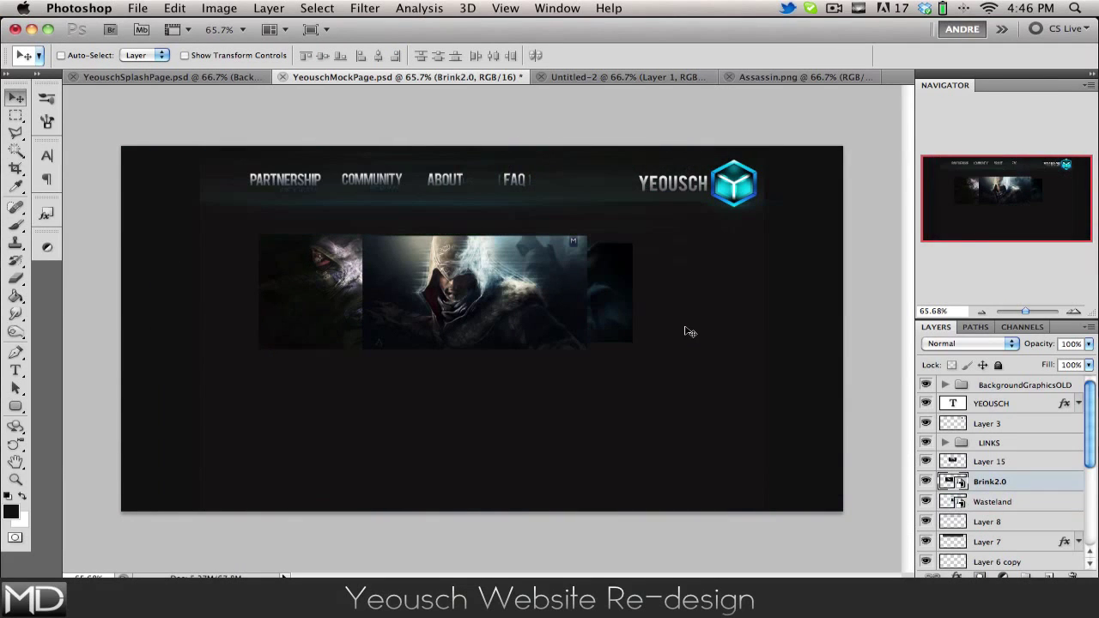
Scale the Wasteland image to 30.97% to match the centre banner's height, and shift it further right behind the banner
key("super+t")
key("Escape")
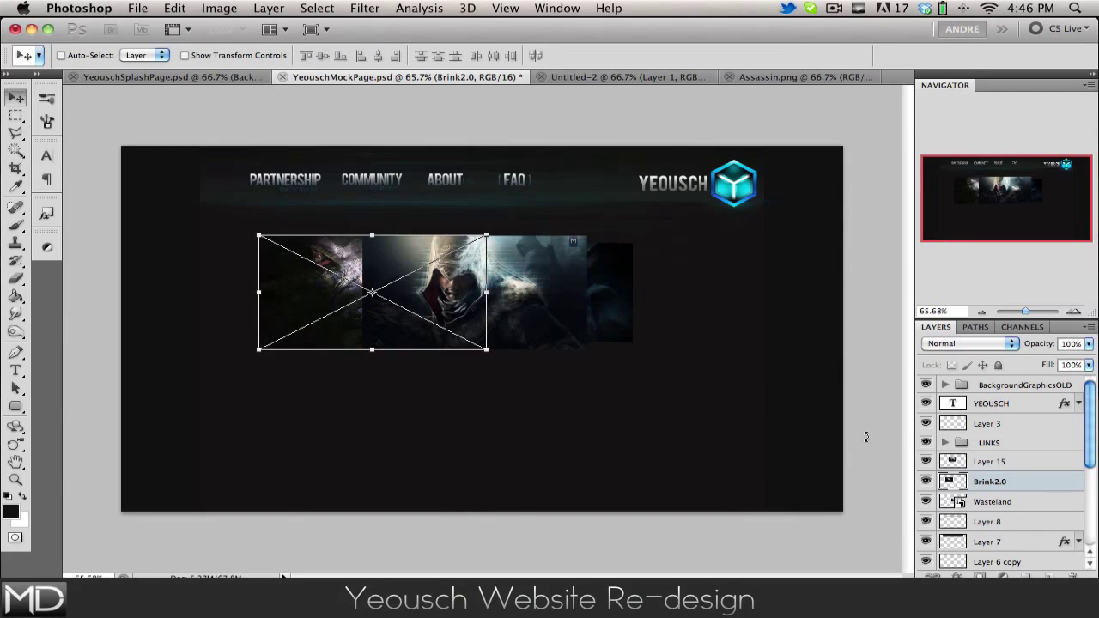
left_click(1029, 501)
scroll(686, 297, "up", 2)
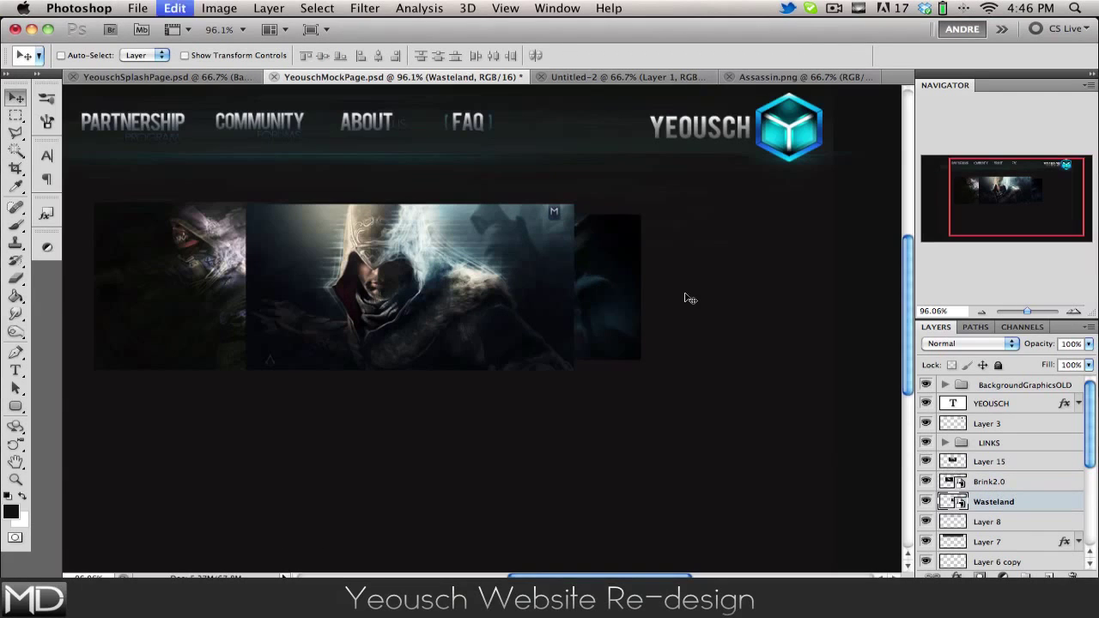
key("super+t")
left_click_drag(648, 218, 667, 208)
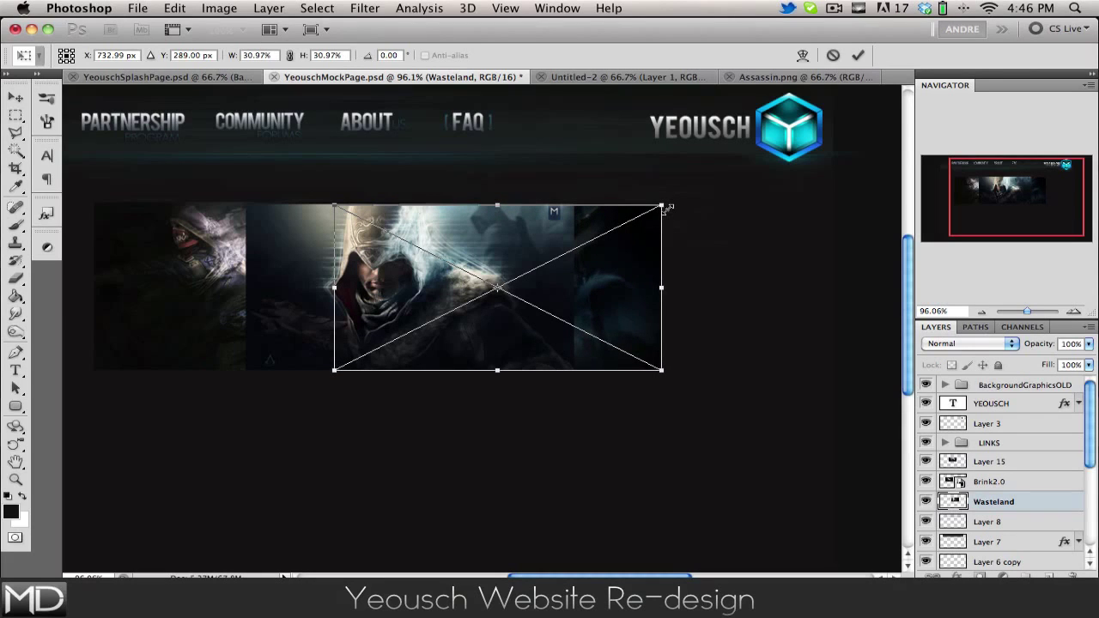
key("Return")
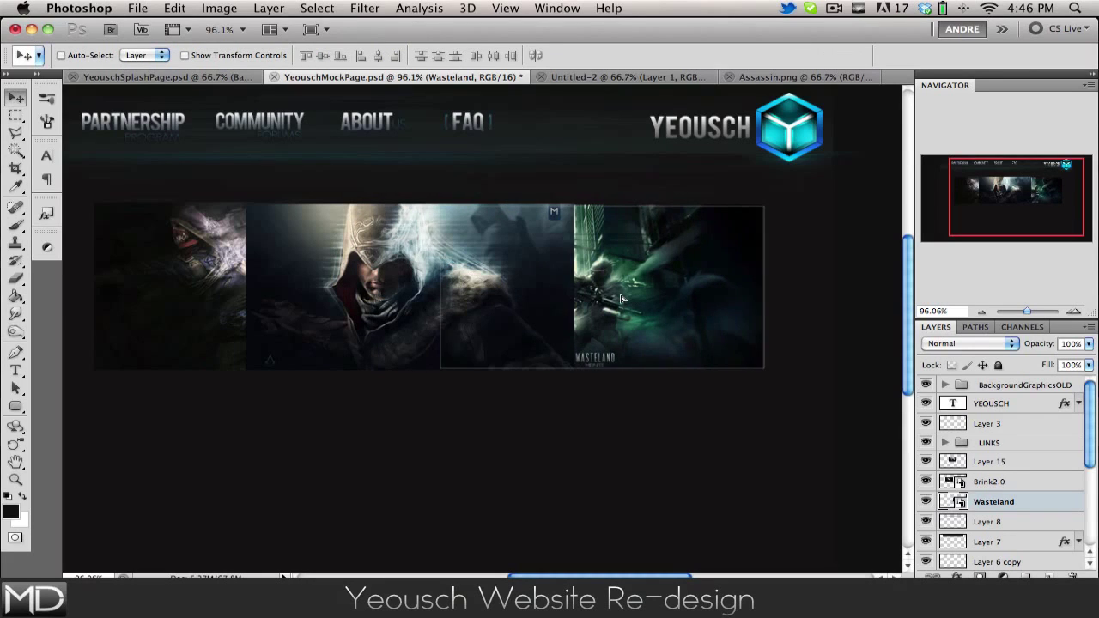
key("Right")
key("Right")
key("Right")
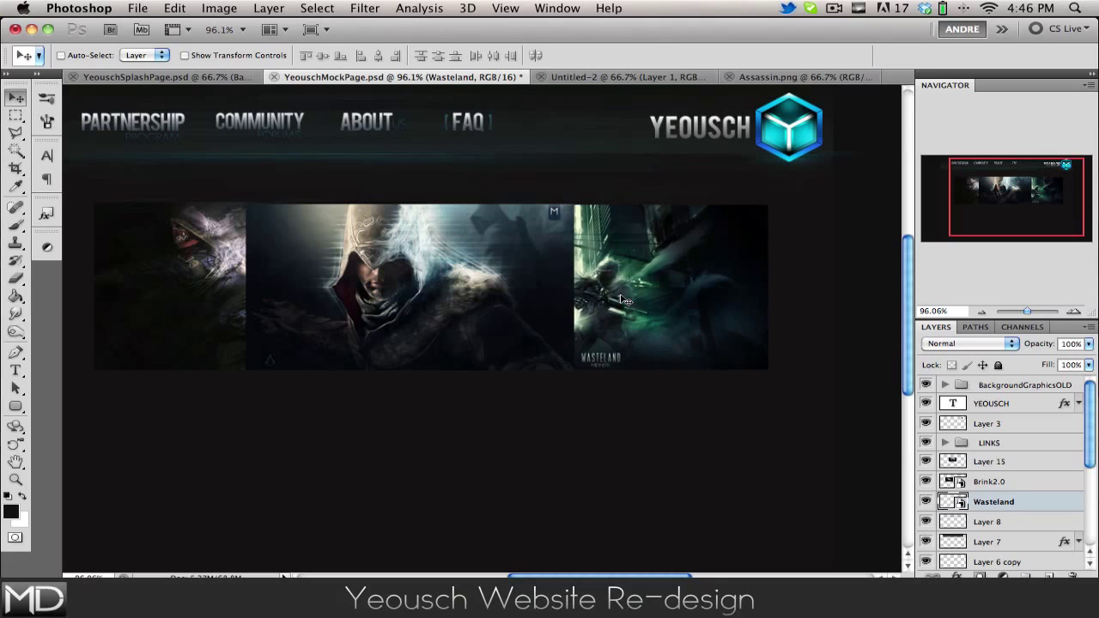
Enlarge the Wasteland image to 50.72%, flip it horizontally, and move it up and right so the soldier stands beside the centre banner
key("super+t")
left_click_drag(772, 201, 872, 152)
right_click(581, 267)
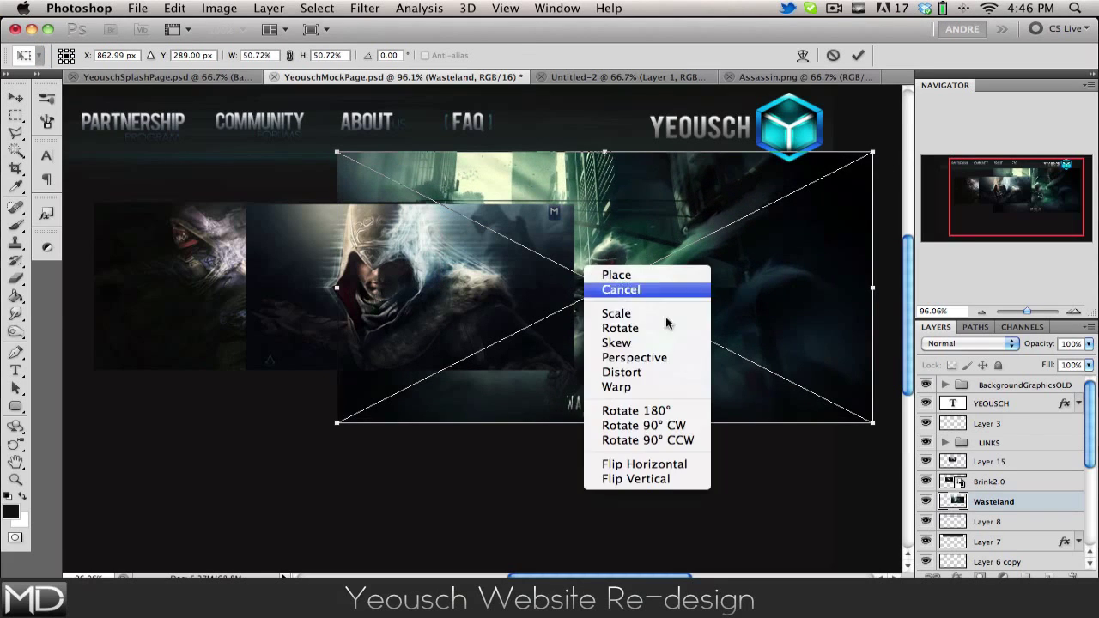
left_click(620, 461)
scroll(598, 444, "up", 5)
scroll(598, 444, "right", 5)
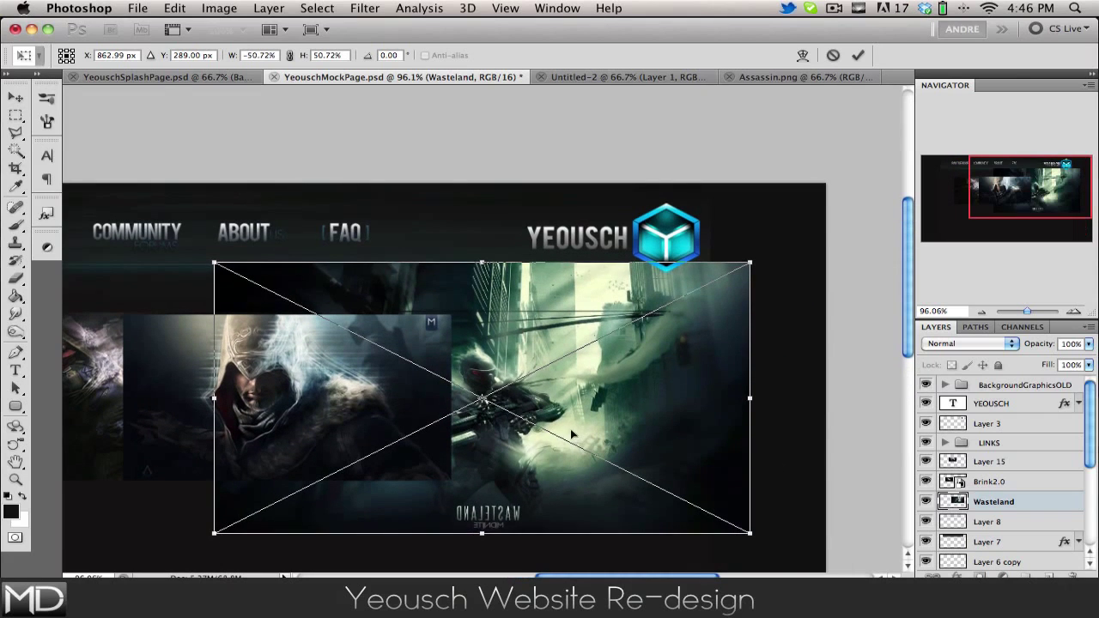
left_click_drag(561, 371, 577, 352)
key("Return")
Trim the Assassin image on Layer 15 to a narrow portrait around the hooded face by deleting everything outside a rectangular selection
left_click(1037, 469)
scroll(300, 260, "left", 7)
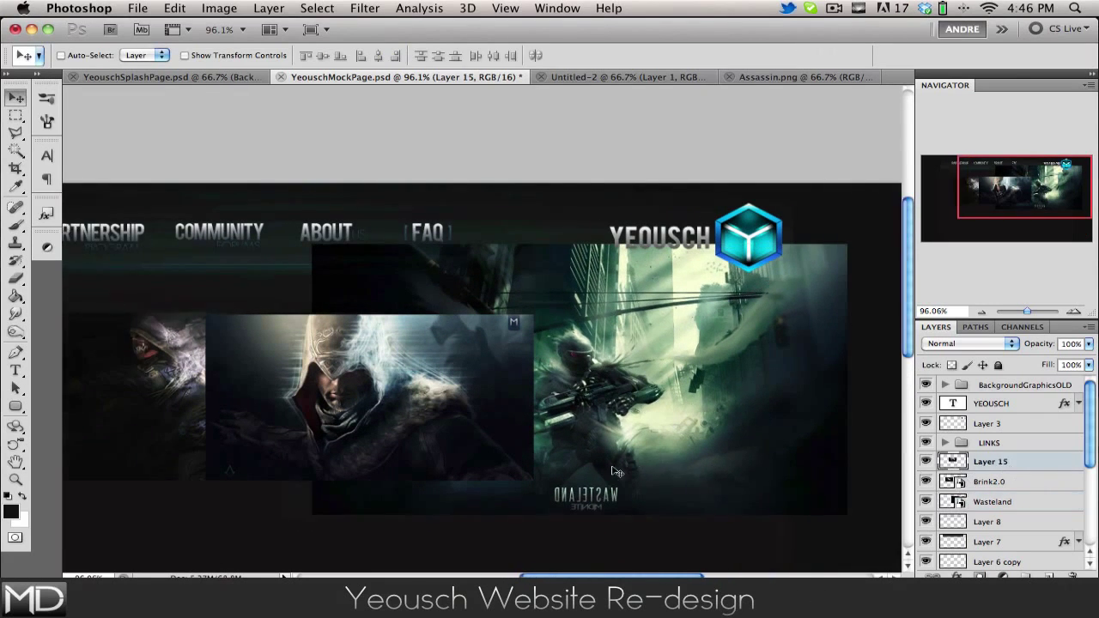
left_click(15, 115)
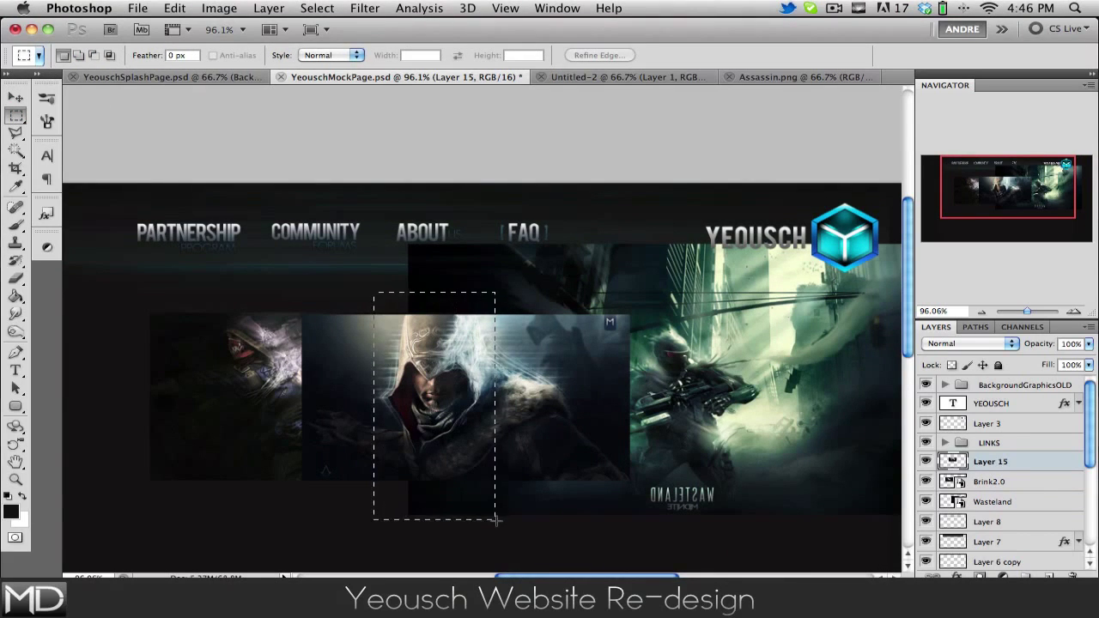
left_click_drag(506, 525, 509, 526)
scroll(509, 525, "down", 1)
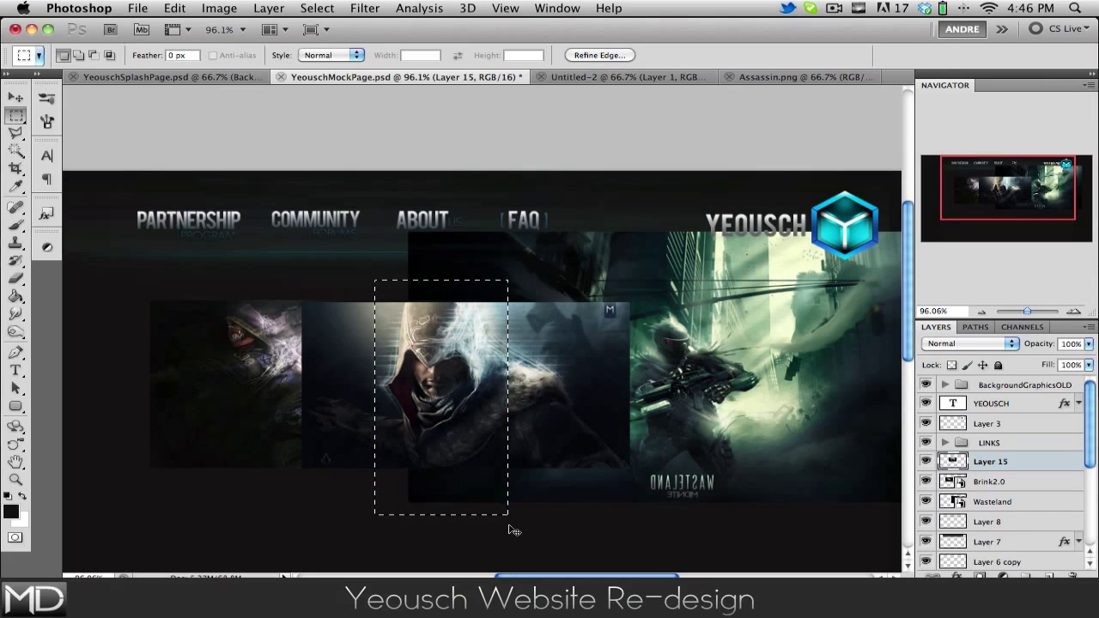
key("super+shift+i")
key("Delete")
key("super+d")
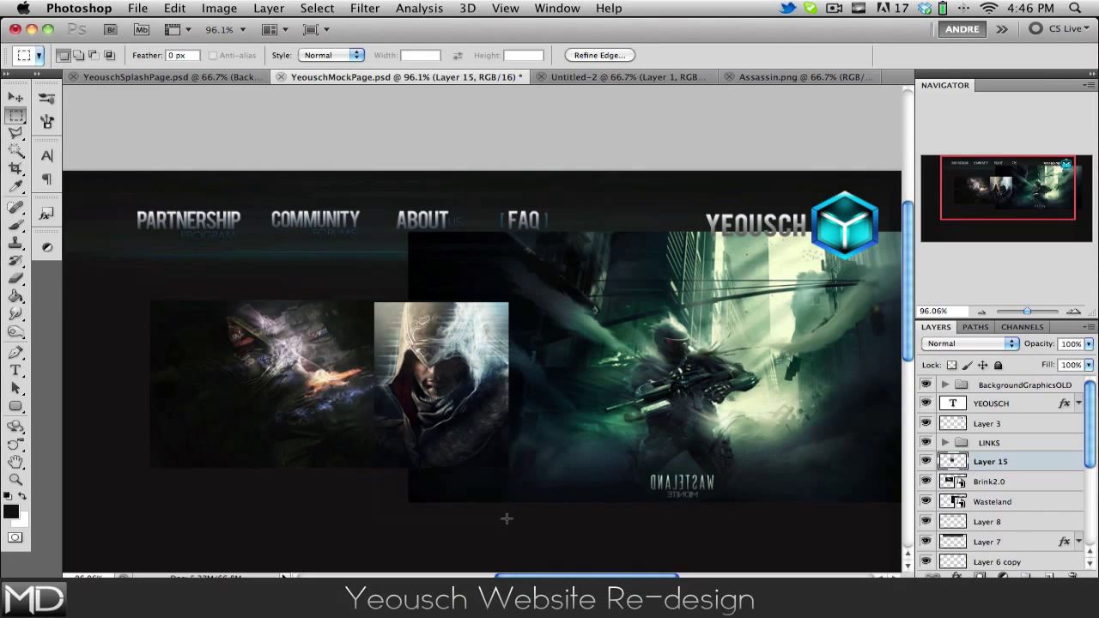
Select a portrait rectangle around the hooded face in the Brink2.0 image, invert the selection, and try to delete the surroundings
left_click(990, 483)
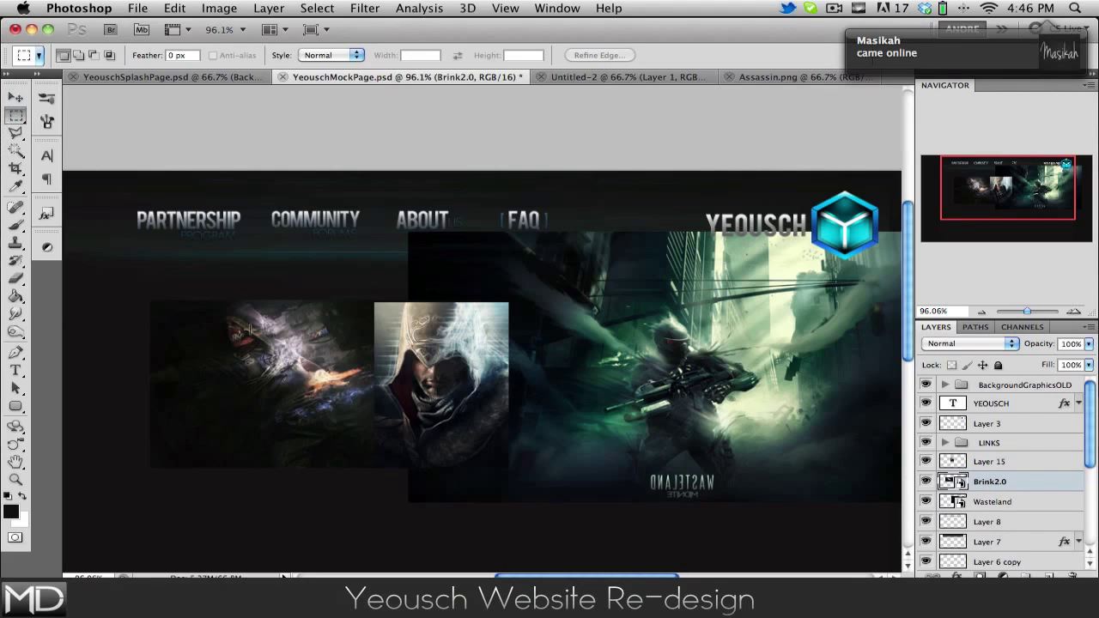
left_click_drag(309, 486, 324, 494)
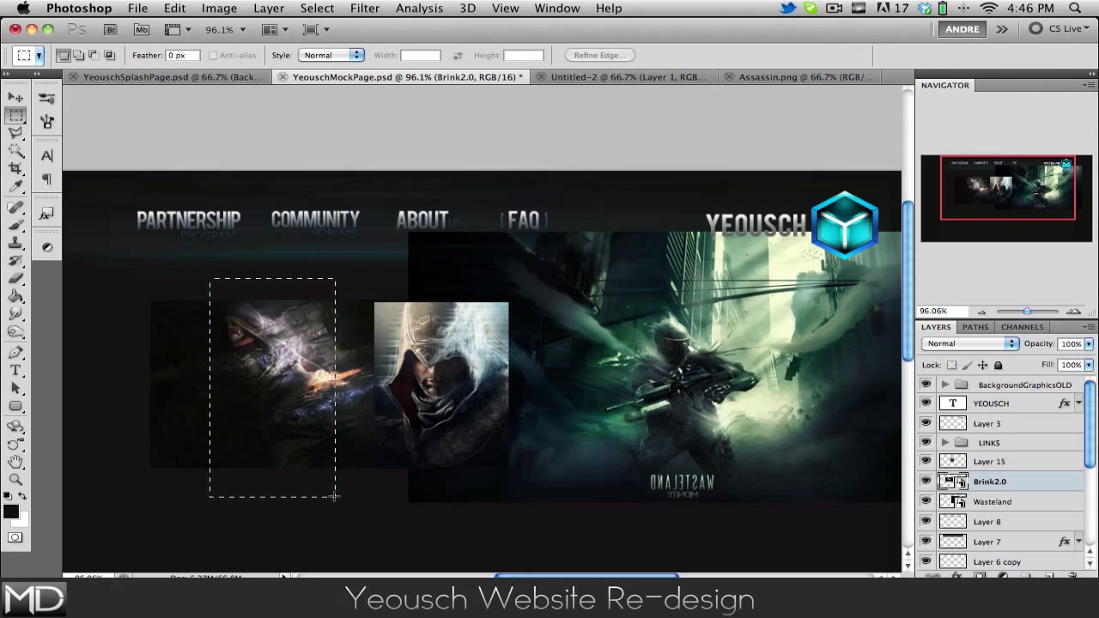
left_click_drag(334, 495, 341, 497)
key("super+shift+i")
key("BackSpace")
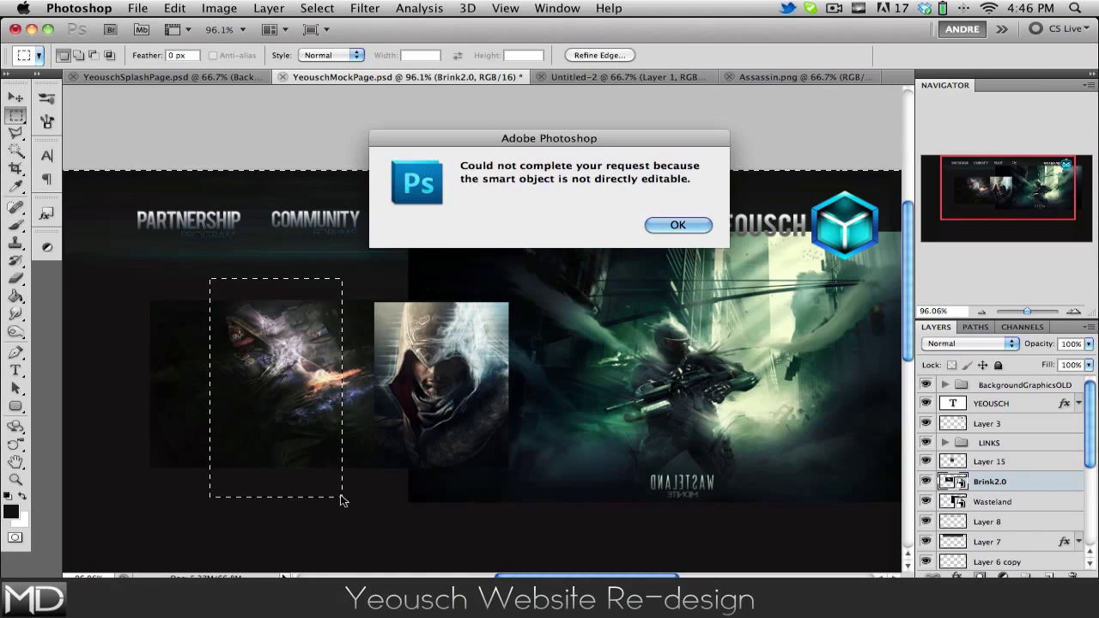
left_click(677, 225)
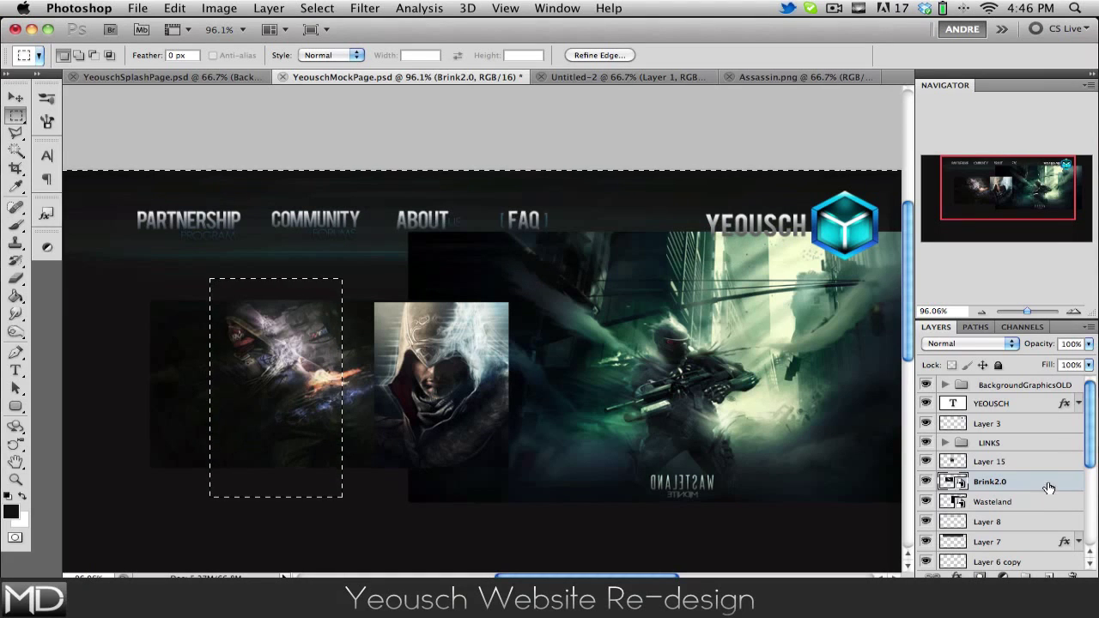
Add a layer mask to Brink2.0 from the selection and invert it so only the portrait around the hooded face shows
right_click(988, 481)
left_click(896, 345)
left_click(999, 574)
left_click(979, 575)
left_click(978, 575)
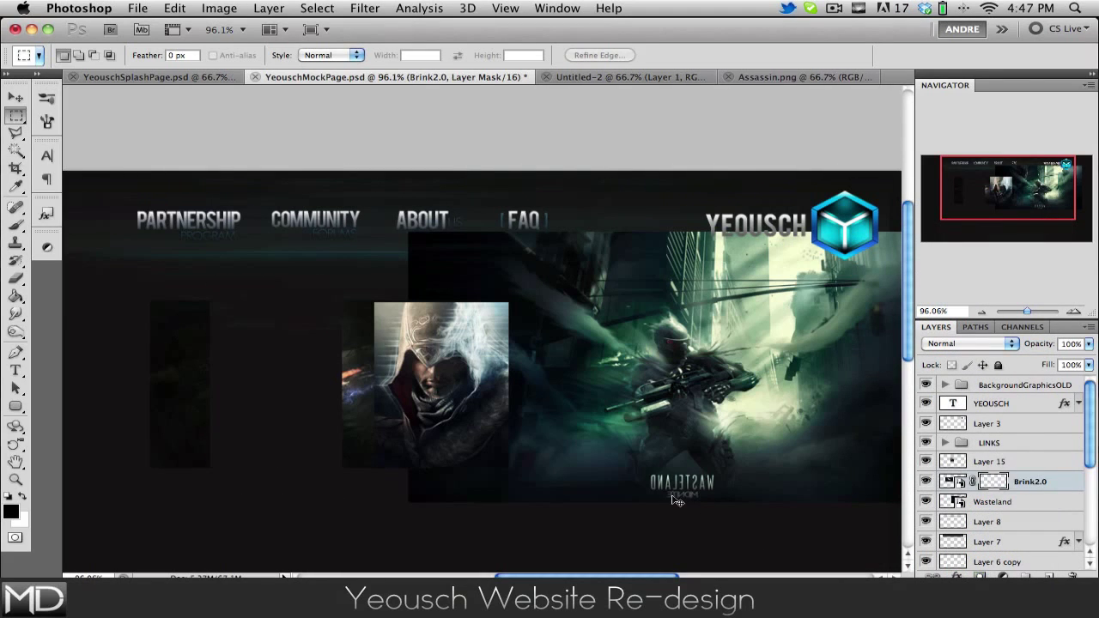
key("super+i")
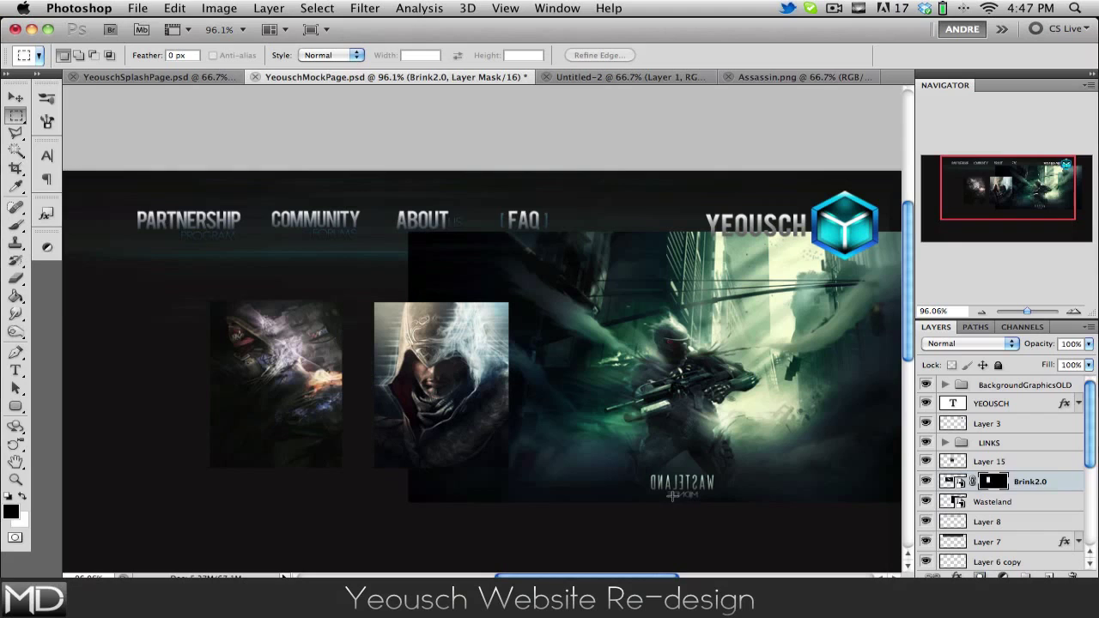
Copy the Brink2.0 layer mask onto the Wasteland layer and unlink the mask from its image
left_click(1031, 510)
left_click_drag(998, 484, 997, 506)
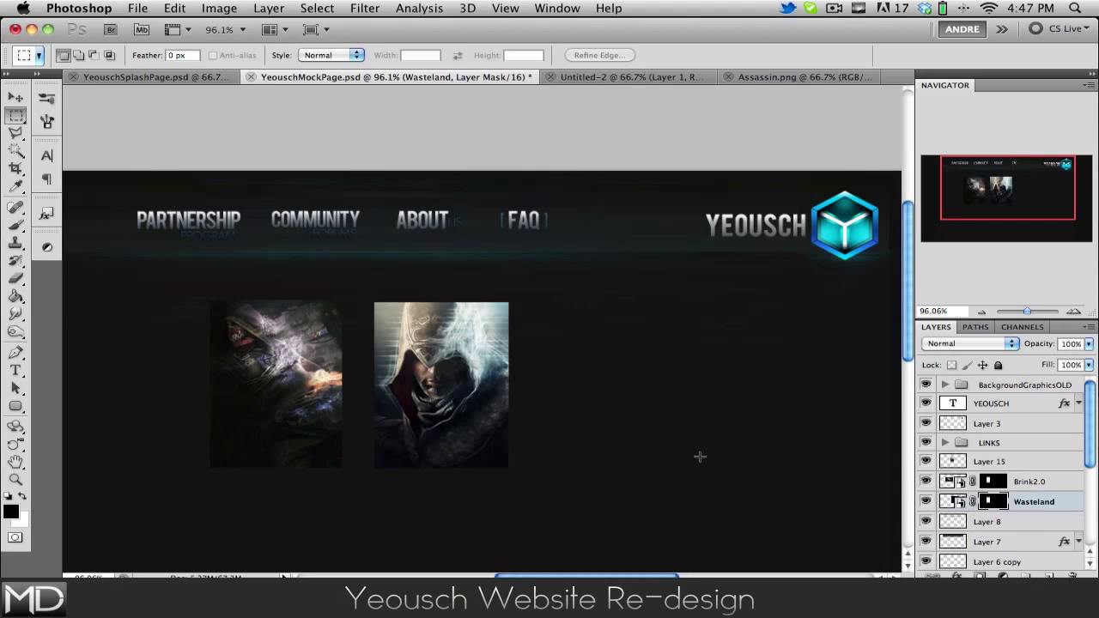
key("super+z")
scroll(784, 471, "right", 5)
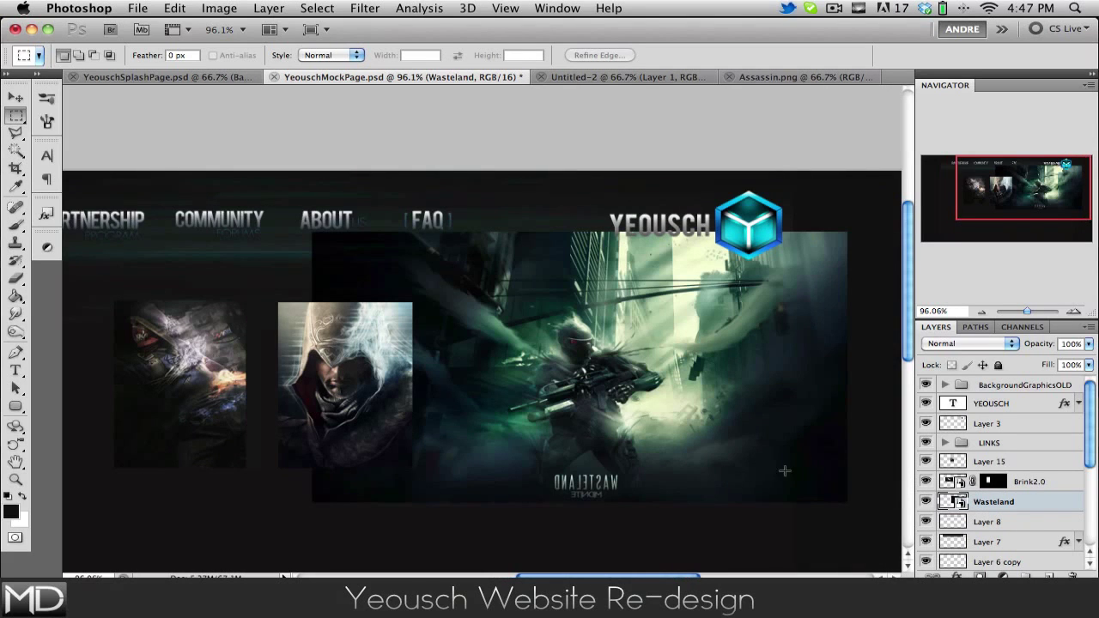
left_click_drag(993, 479, 994, 503)
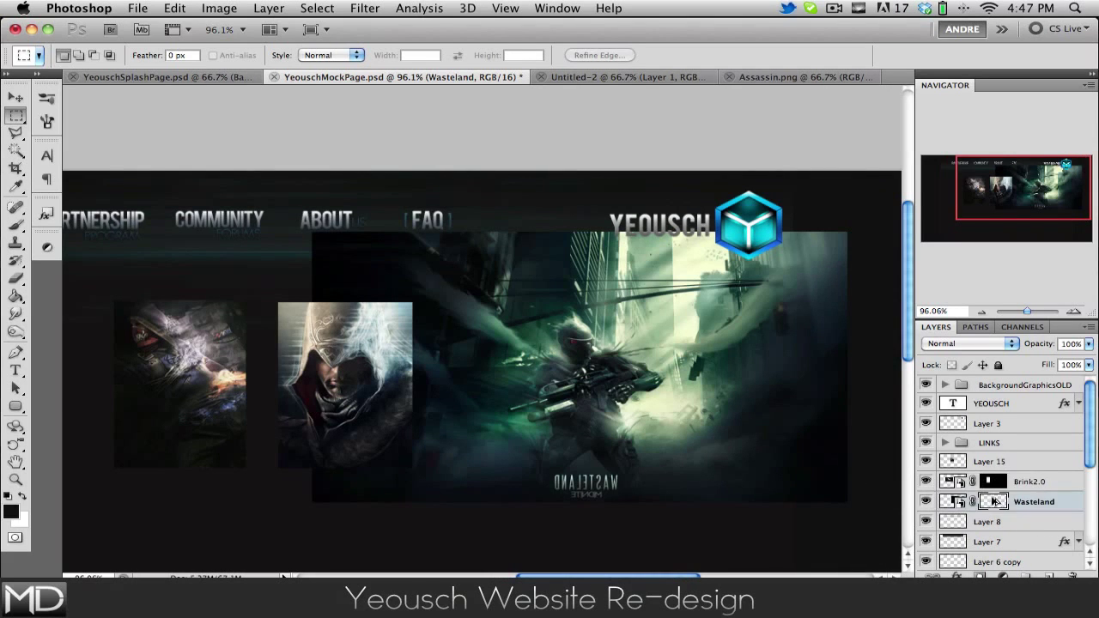
left_click(972, 502)
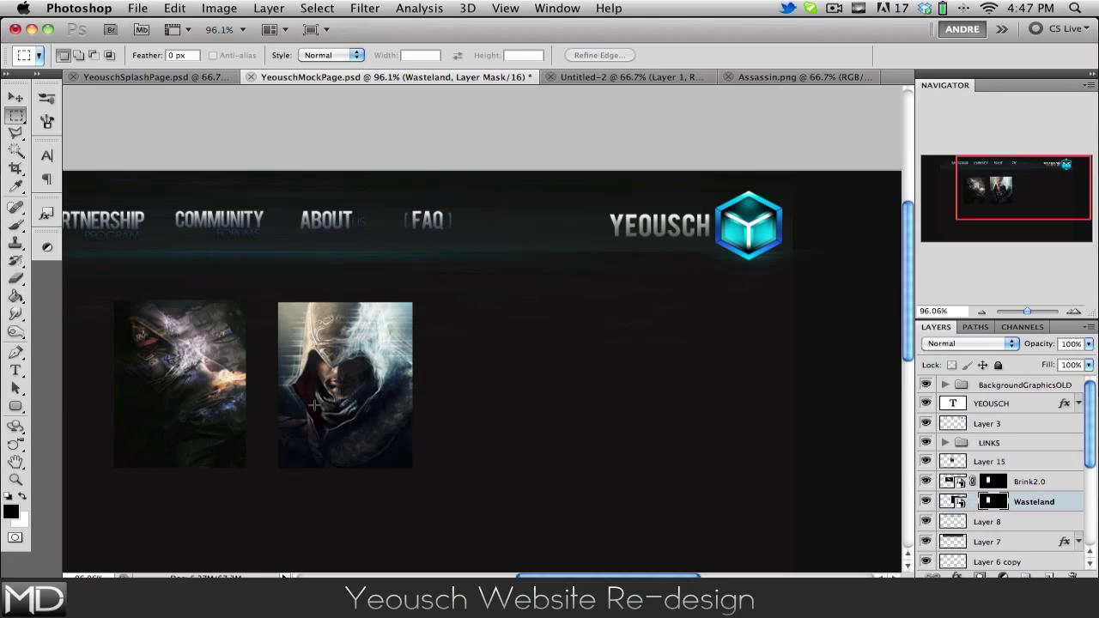
Move the unlinked Wasteland mask right across its image until it frames the soldier
key("v")
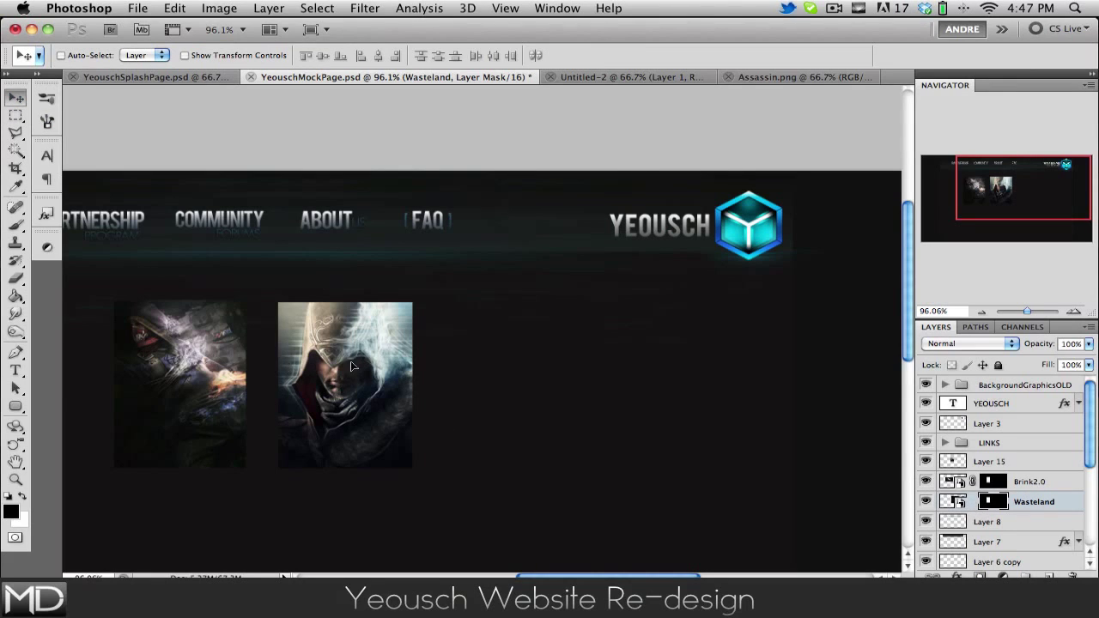
left_click_drag(350, 367, 461, 364)
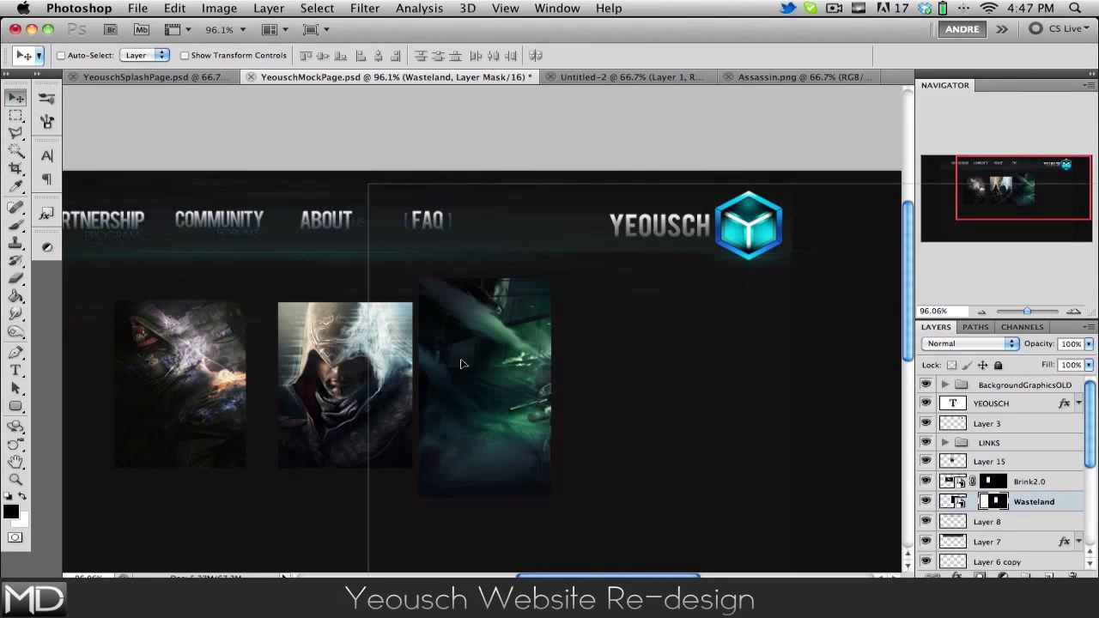
key("Right")
key("Right")
key("Right")
key("Right")
key("Right")
key("Right")
key("Right")
key("Left")
key("Left")
key("Left")
key("Left")
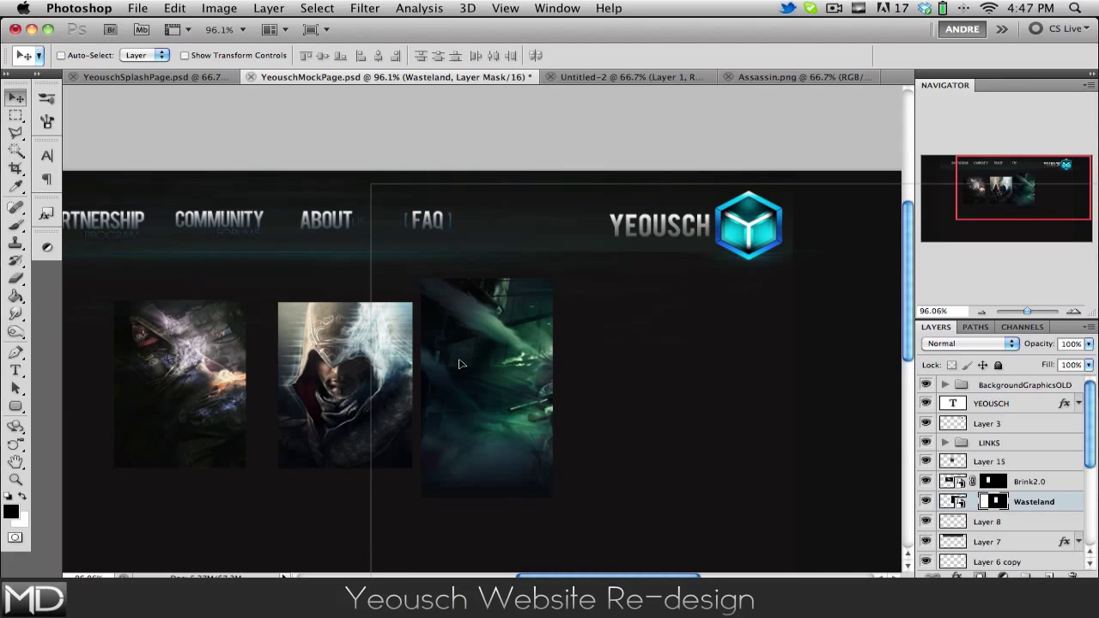
left_click_drag(460, 364, 560, 356)
key("Right")
key("Right")
key("Right")
key("Right")
key("Right")
key("Right")
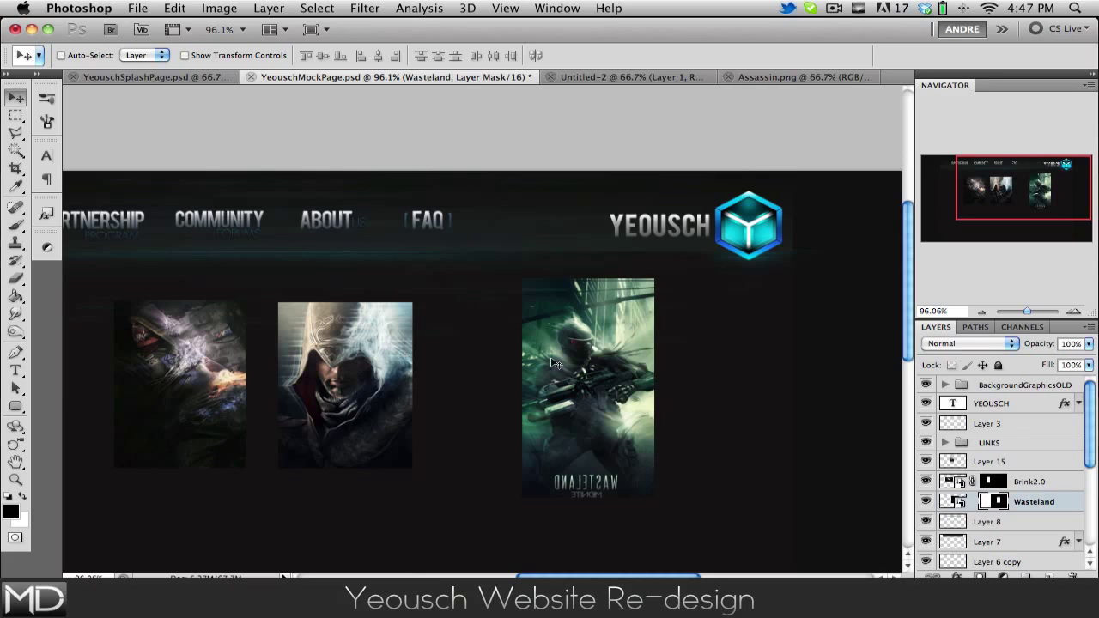
scroll(554, 362, "left", 2)
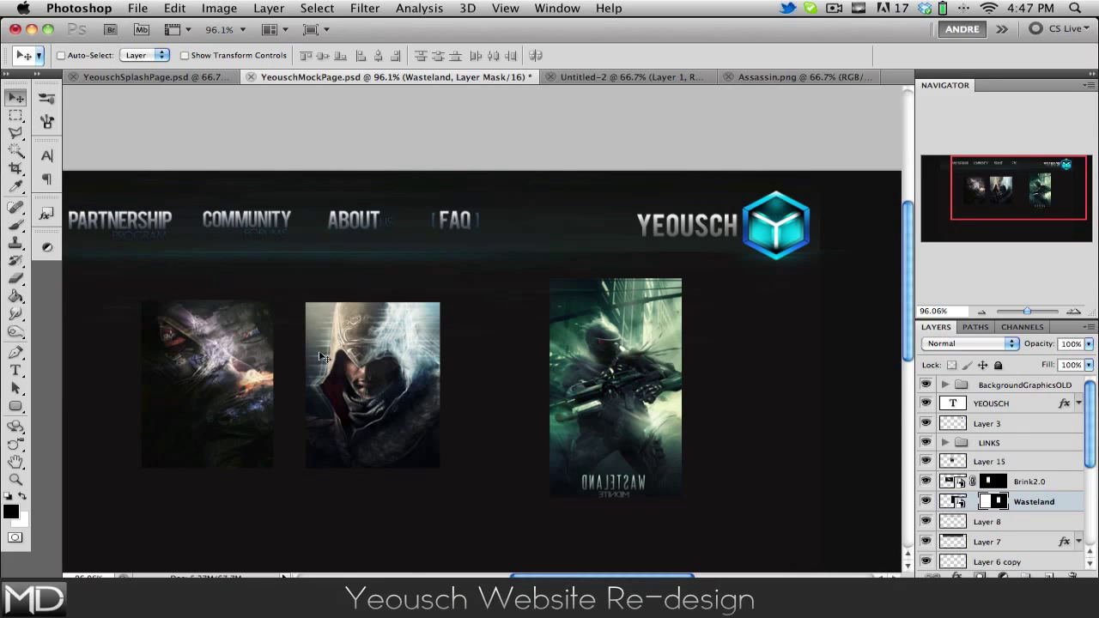
Select two wide horizontal strips across the images, one ending at the Assassin portrait's upper edge and one starting at its lower edge
key("m")
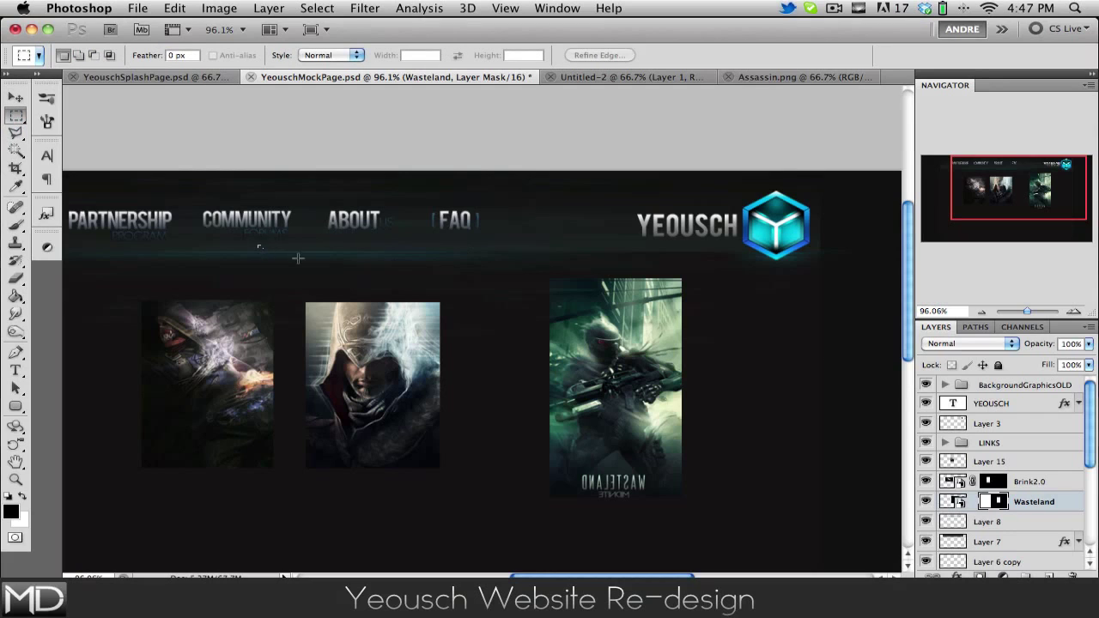
left_click_drag(298, 258, 616, 289)
left_click_drag(755, 323, 756, 301)
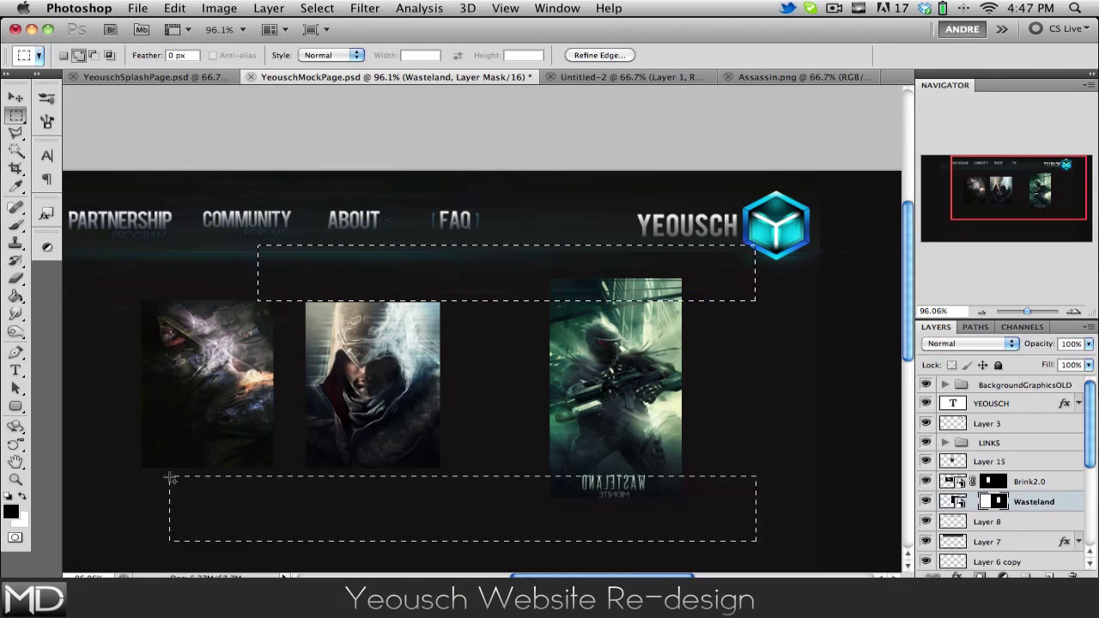
left_click_drag(171, 478, 171, 471)
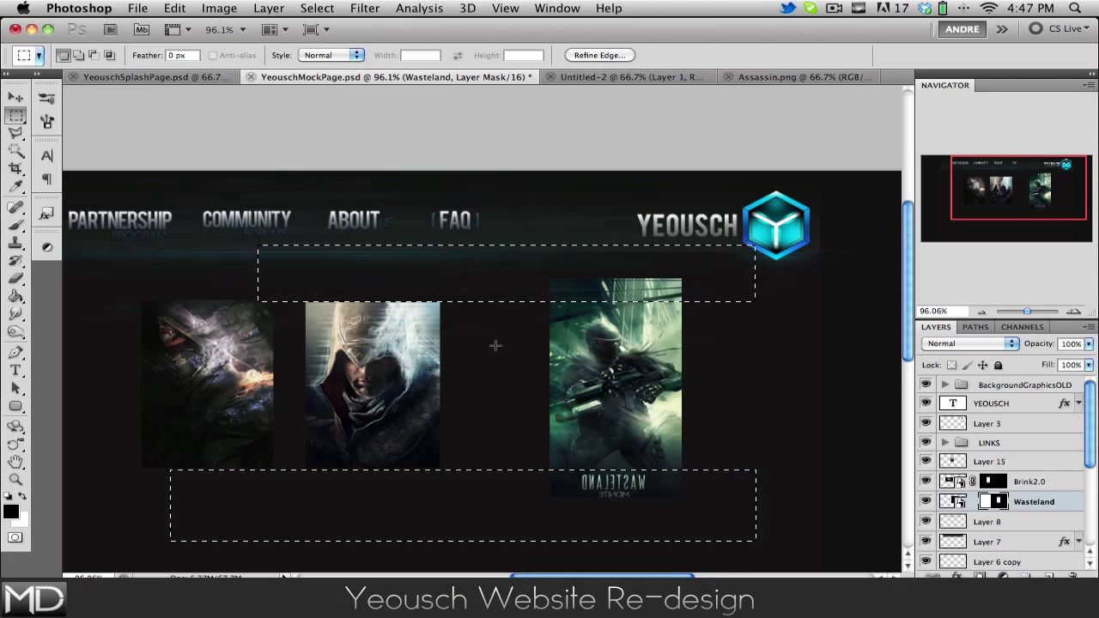
key("shift")
key("shift")
key("shift")
key("shift")
key("shift")
key("shift")
key("shift")
key("shift")
key("shift")
key("shift")
key("shift")
key("shift")
key("shift")
key("shift")
left_click_drag(290, 317, 483, 240)
key("super+z")
key("shift+alt")
left_click(111, 55)
left_click_drag(332, 243, 562, 541)
key("super+z")
left_click_drag(312, 201, 526, 521)
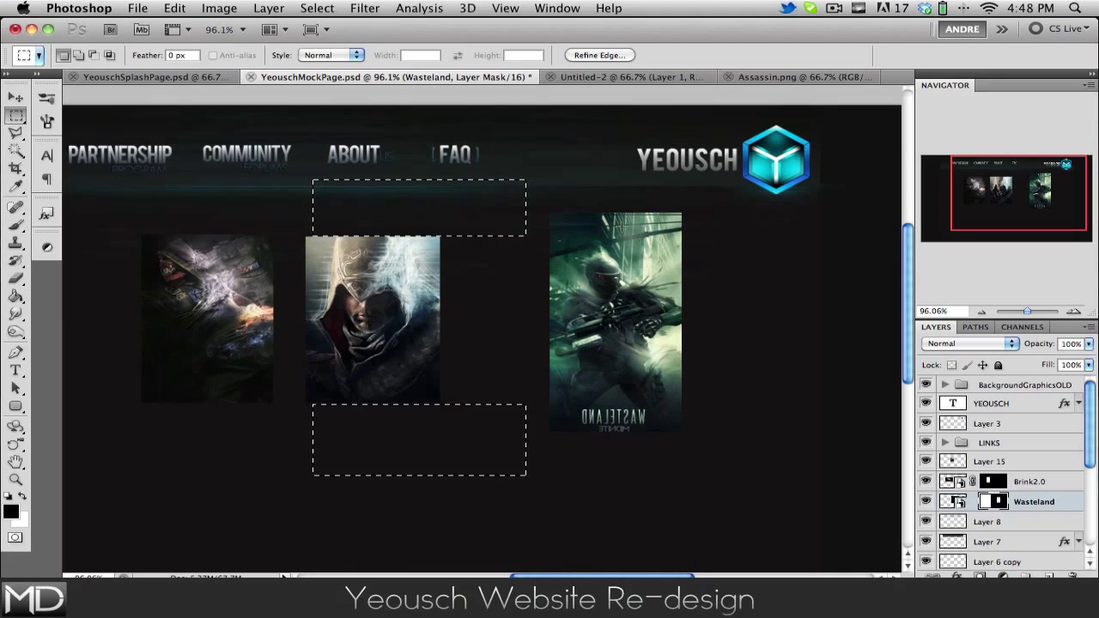
key("super+z")
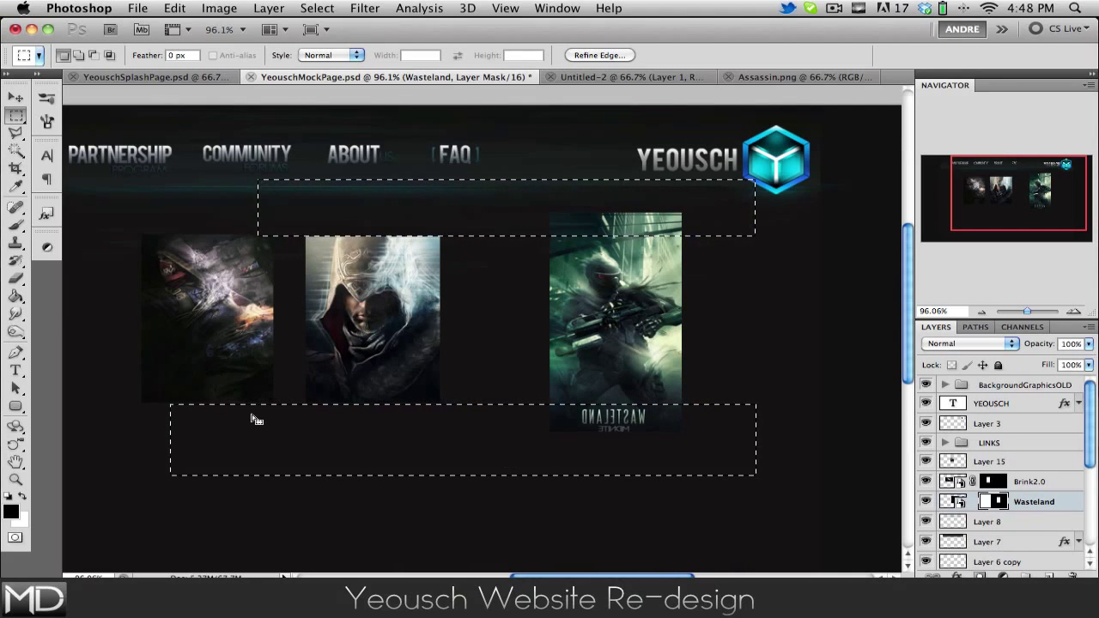
Fill the selected strips with black on the Wasteland mask to match the other portraits' height, deselect, and make Layer 15 active
key("b")
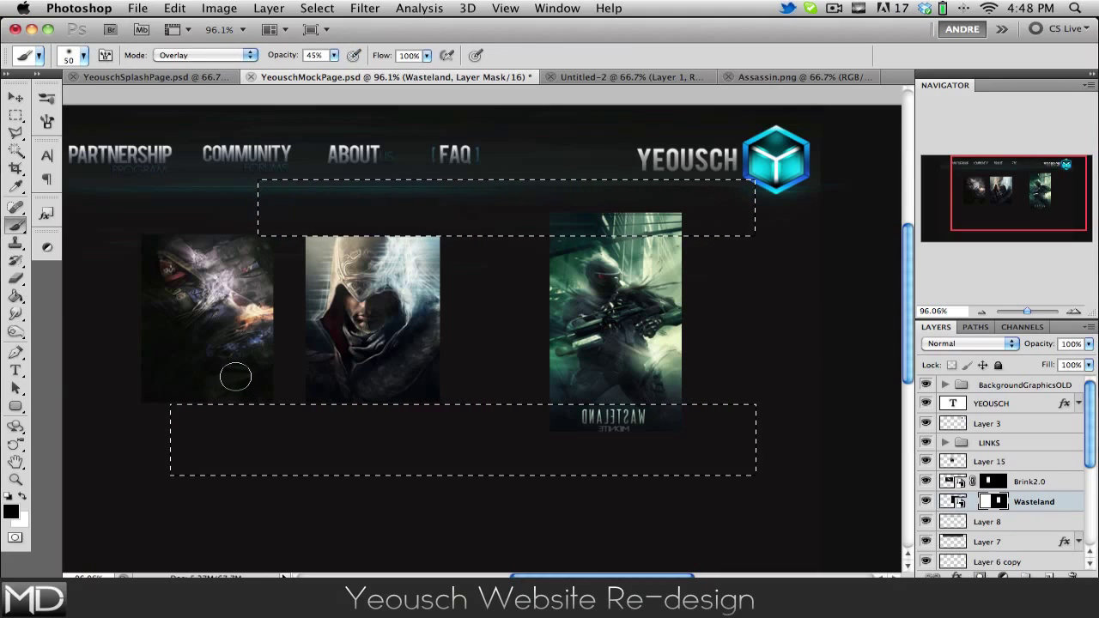
key("g")
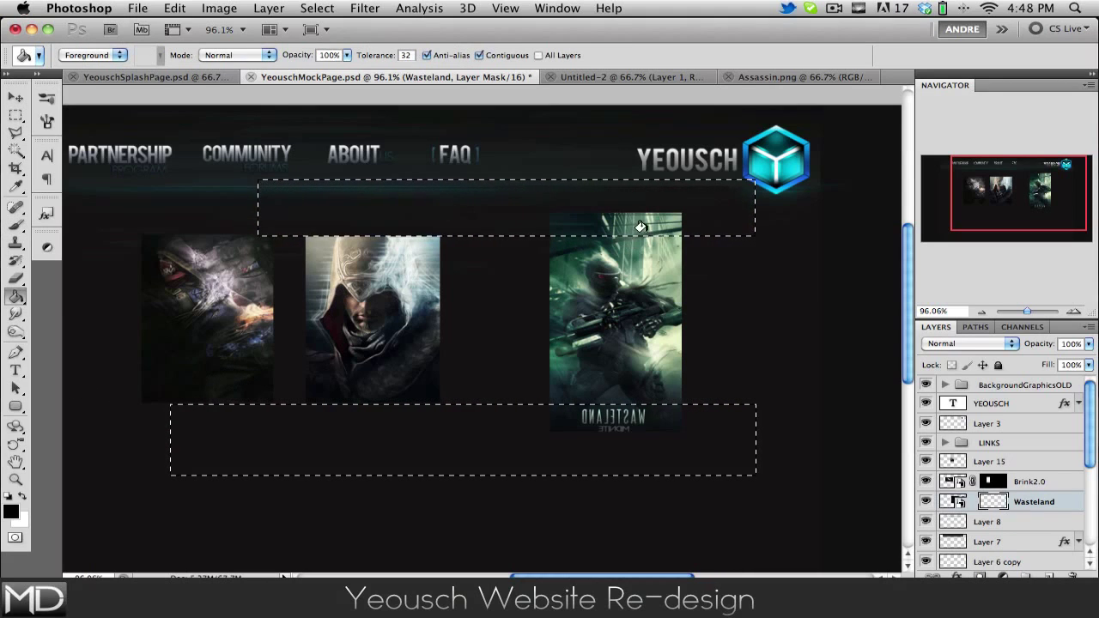
left_click(642, 228)
key("ctrl+d")
left_click(15, 97)
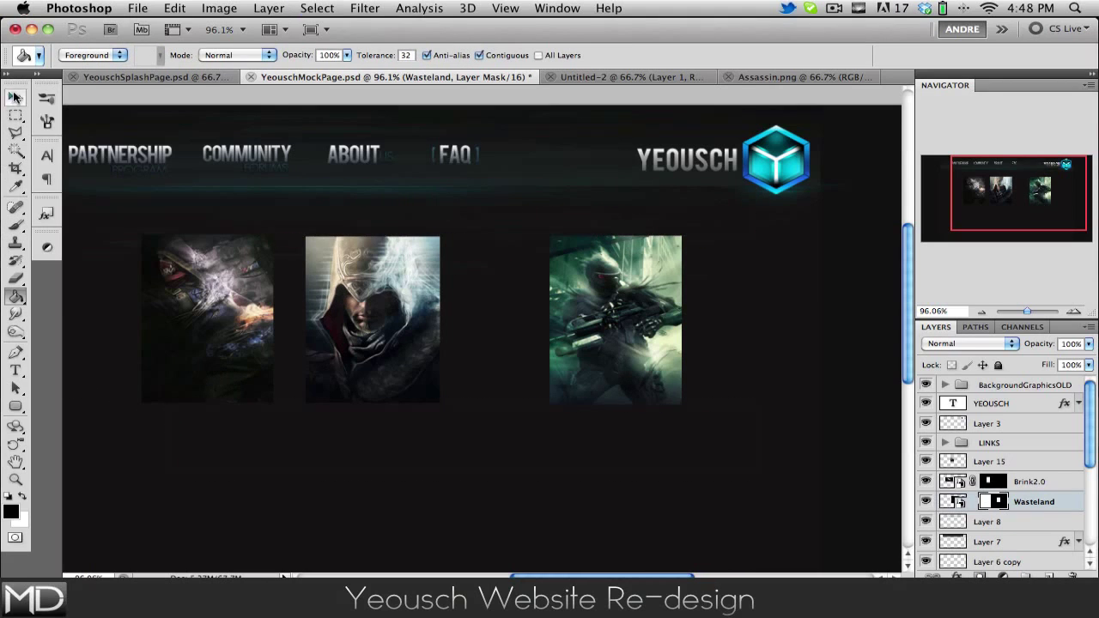
left_click(1063, 463)
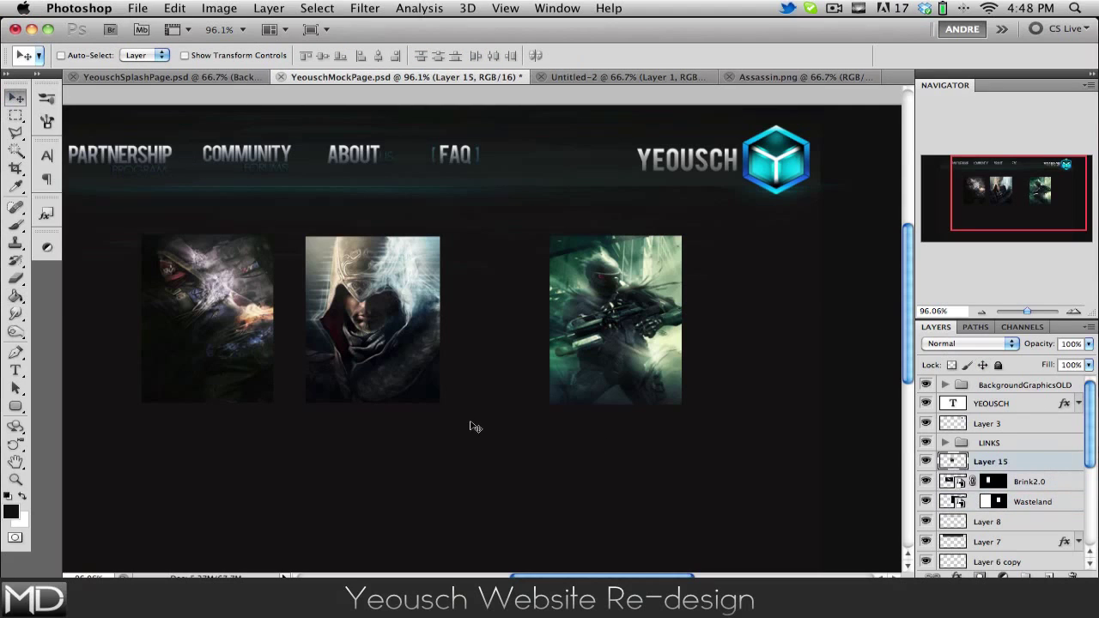
Move the Assassin portrait on Layer 15 left until it sits flush against the Brink portrait's right edge
key("shift+Right")
key("shift+Right")
left_click_drag(474, 424, 442, 425)
key("Left")
key("Right")
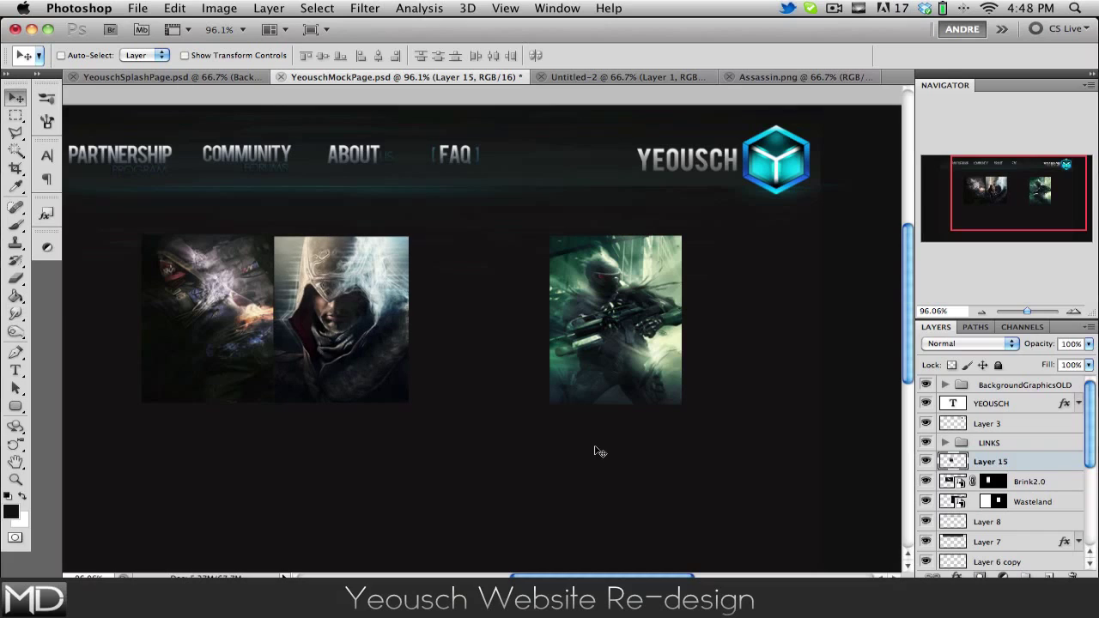
key("Left")
Relink the Wasteland layer's mask to its image so the soldier stays framed when the layer moves
left_click(1049, 503)
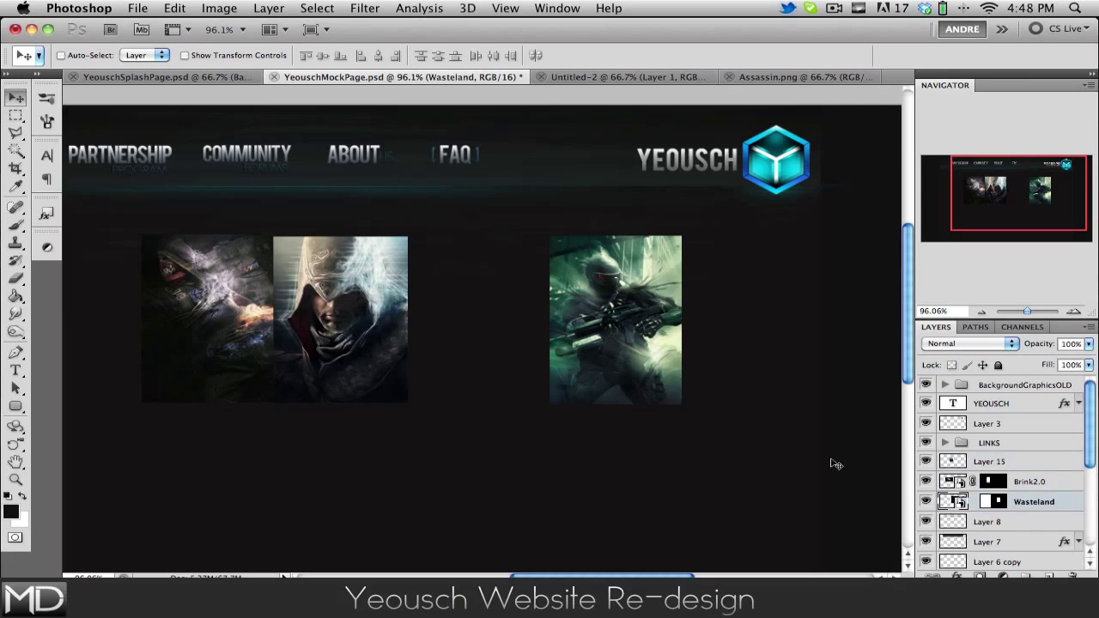
left_click_drag(639, 375, 520, 370)
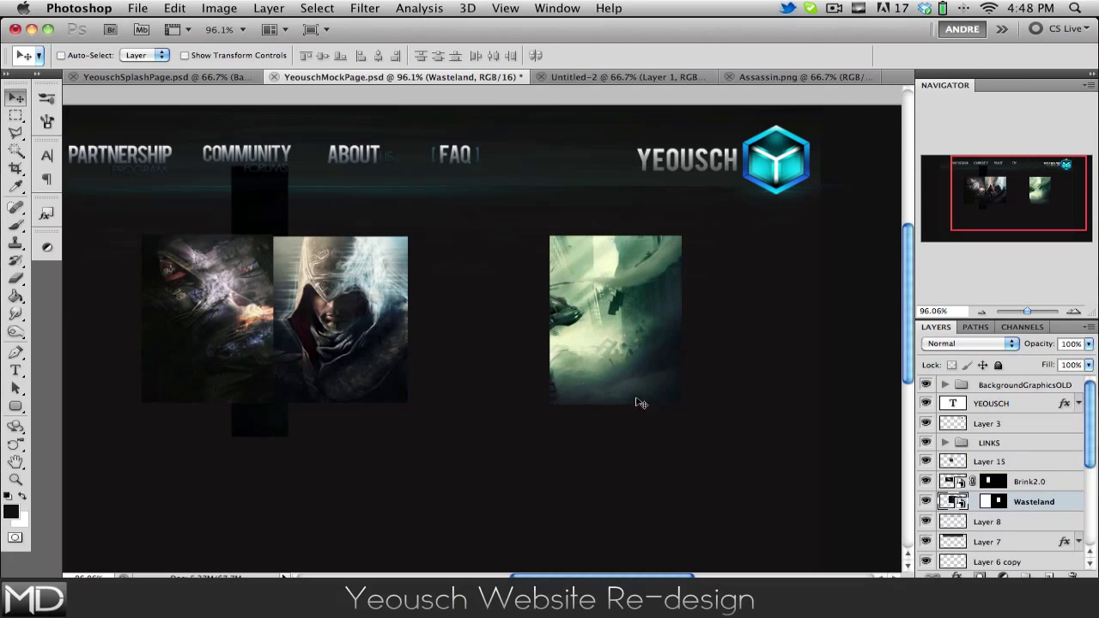
left_click(973, 502)
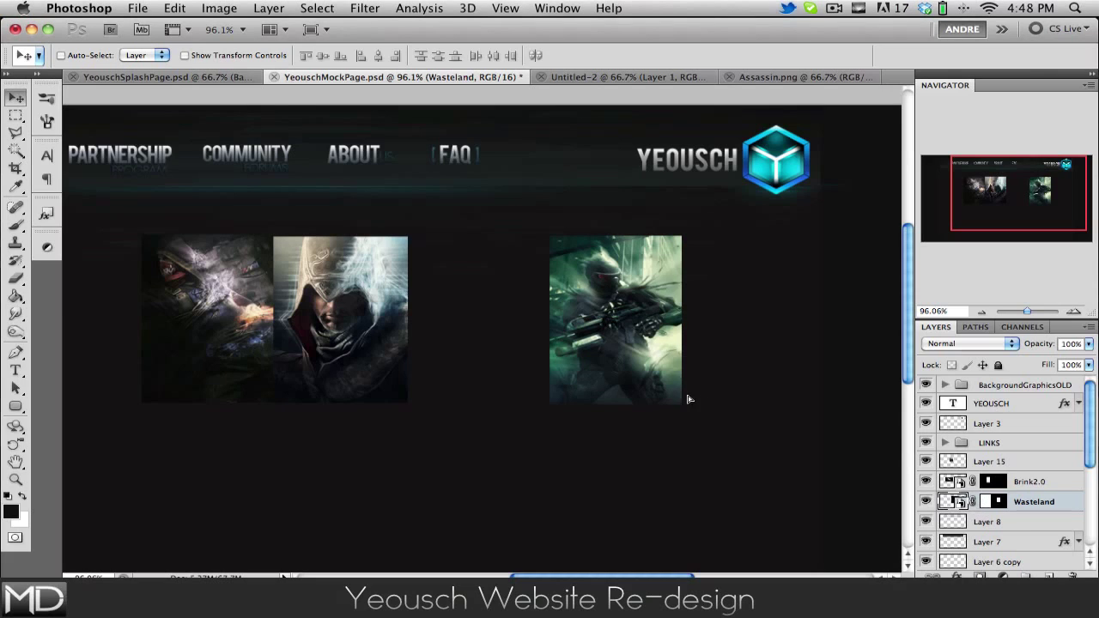
Move the masked Wasteland portrait left until it sits flush against the Assassin portrait's right edge
left_click_drag(687, 397, 599, 398)
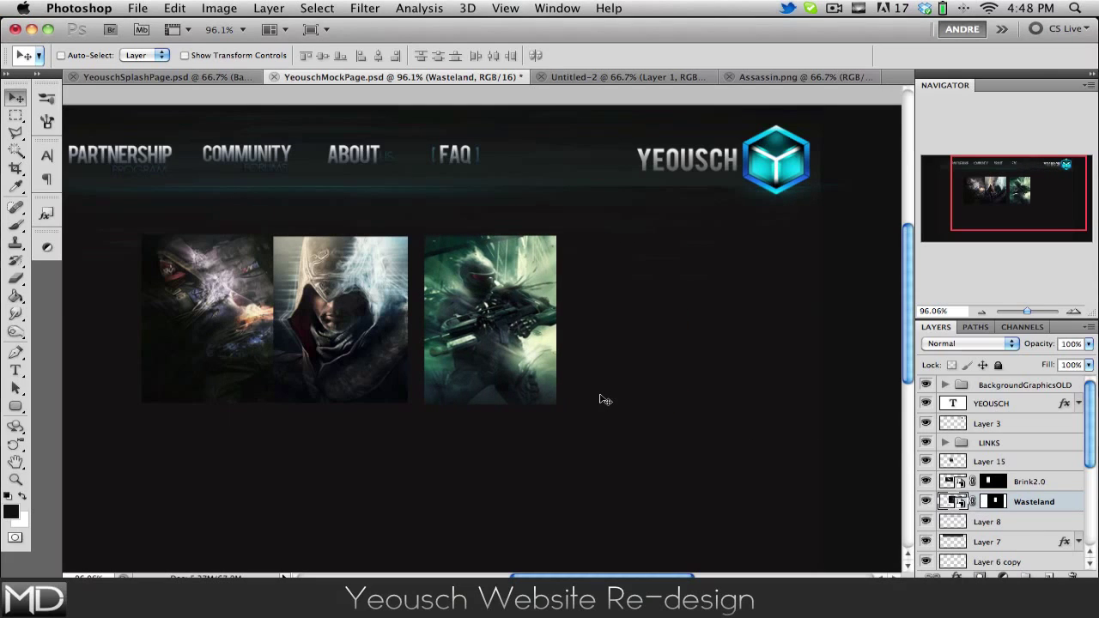
key("Left")
key("Left")
key("Left")
key("Left")
key("Left")
key("Left")
key("Left")
key("Left")
key("Left")
key("Left")
key("Left")
key("Left")
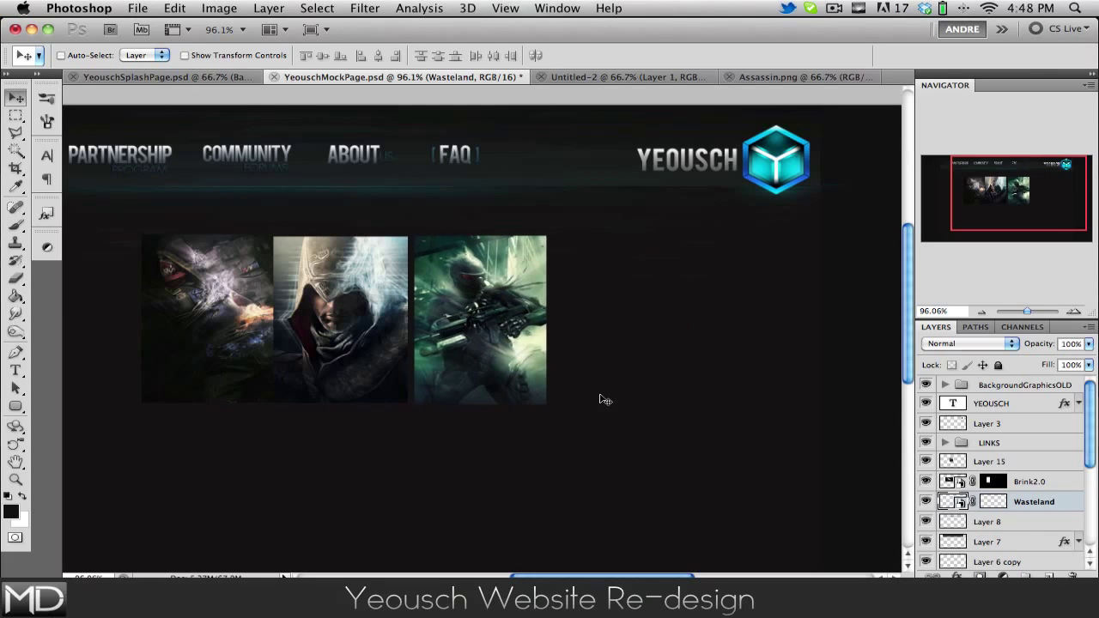
key("Left")
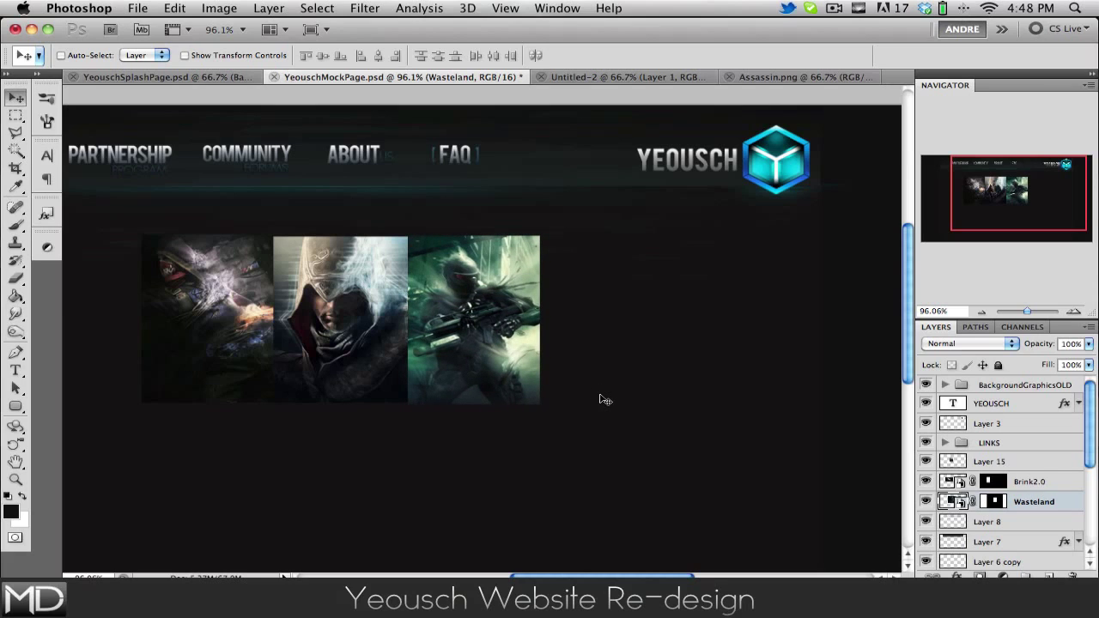
Group Layer 15, Brink2.0 and Wasteland, and name the group Slideshow
left_click(1053, 463, "shift")
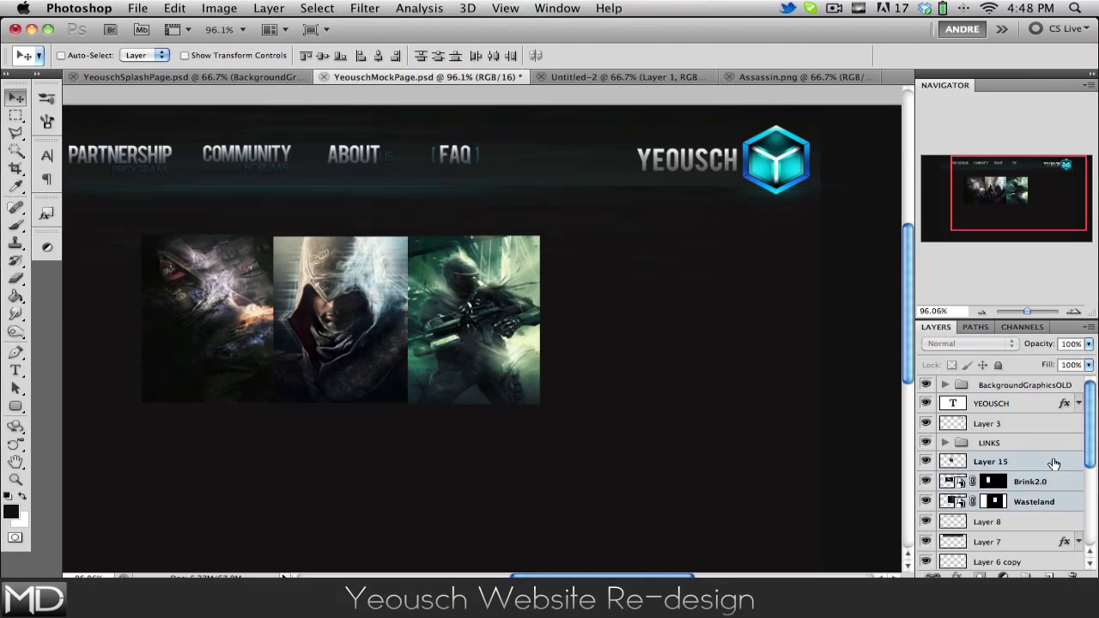
key("ctrl+g")
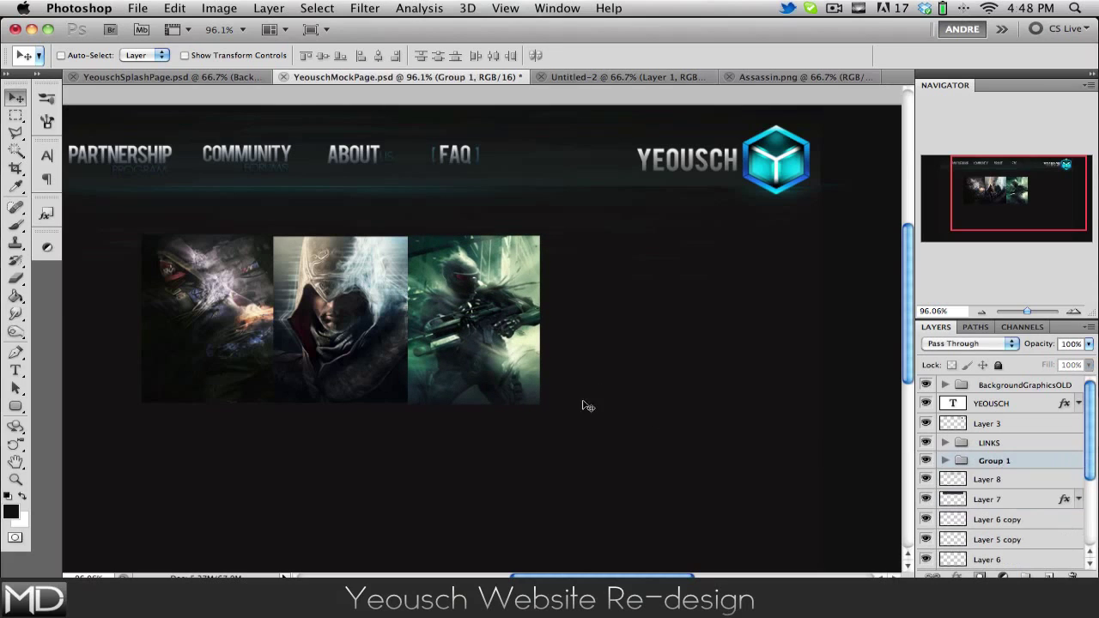
double_click(994, 460)
type("Slideshow")
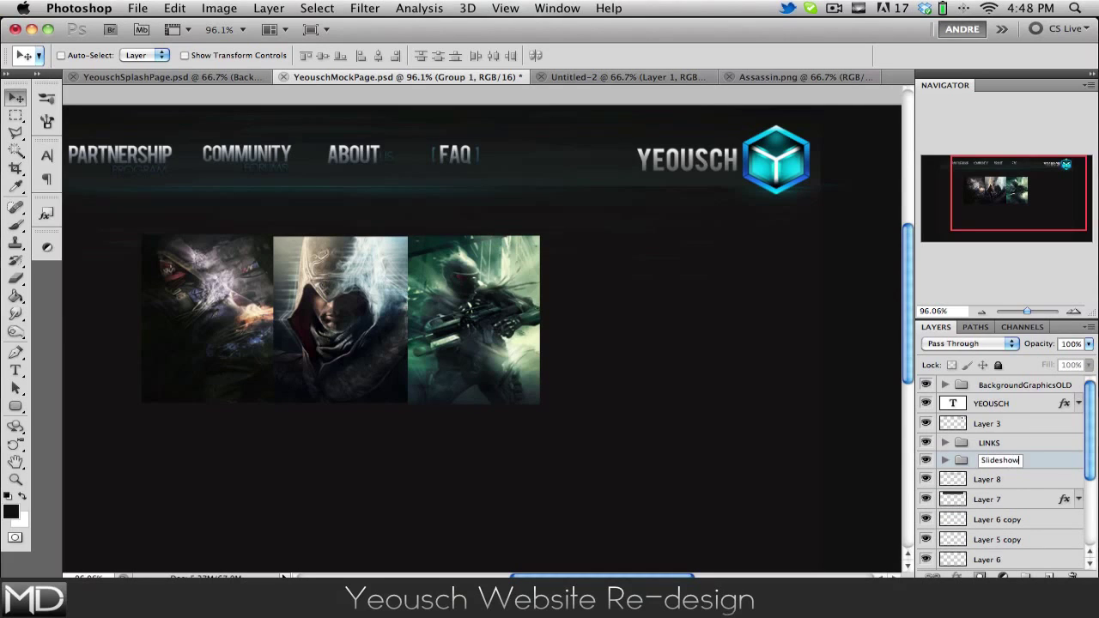
key("Return")
Try to centre the Slideshow group horizontally by aligning it with the background layers
scroll(1013, 515, "down", 5)
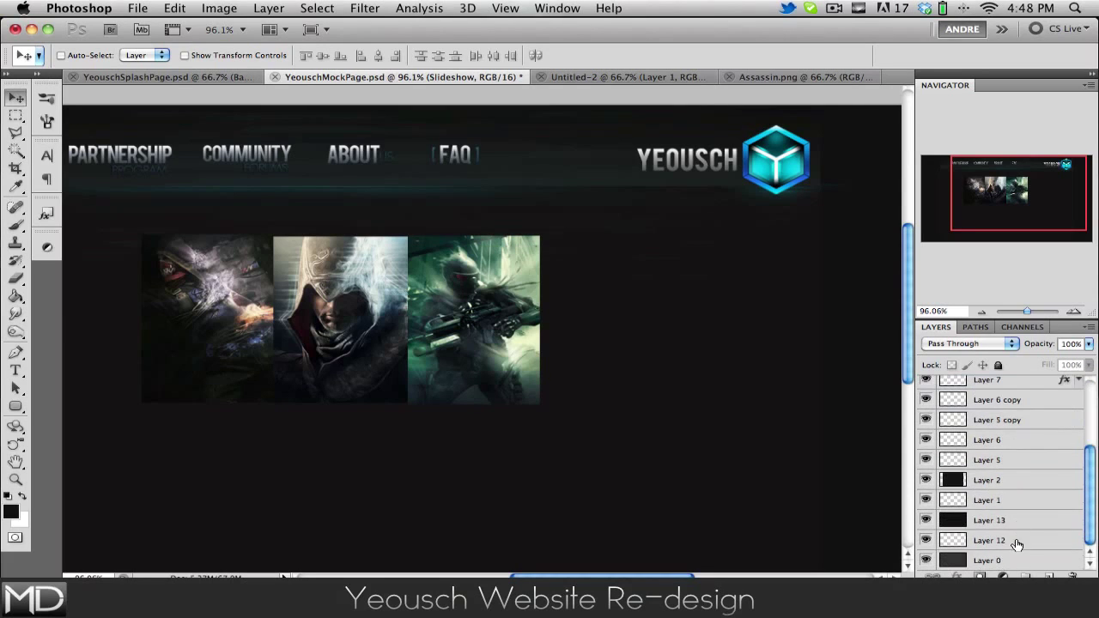
left_click(1018, 560)
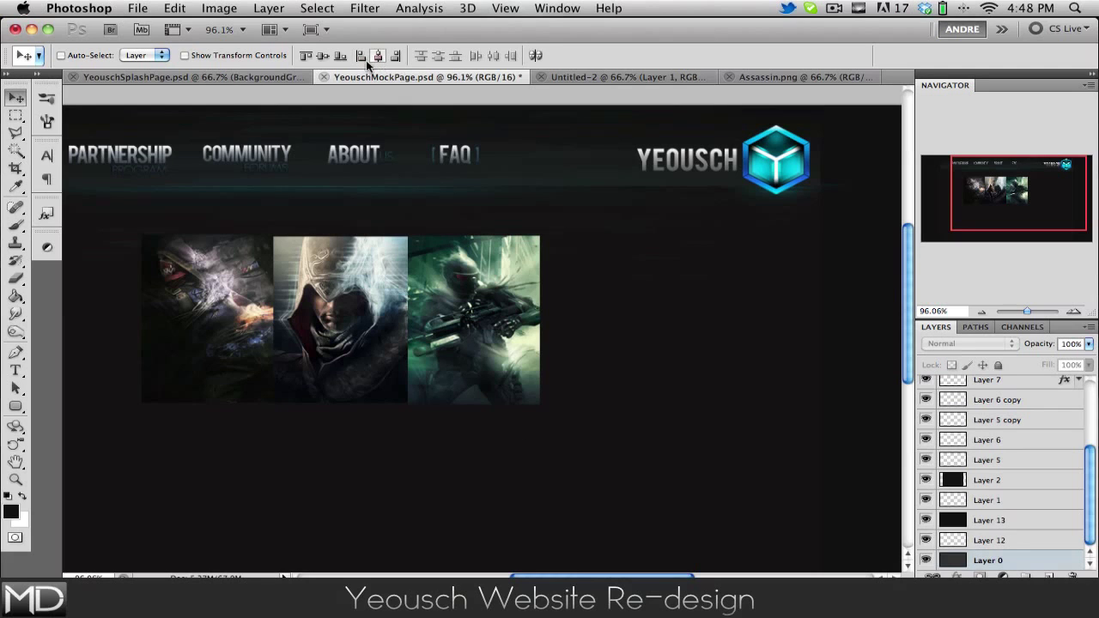
scroll(376, 225, "left", 5)
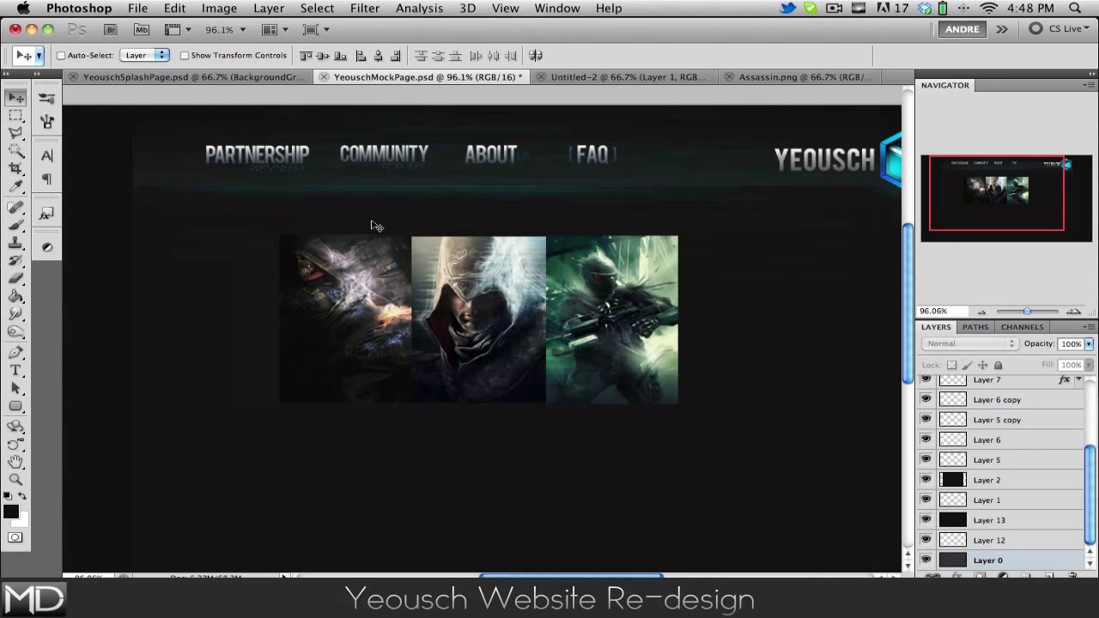
scroll(376, 226, "right", 5)
scroll(376, 225, "left", 2)
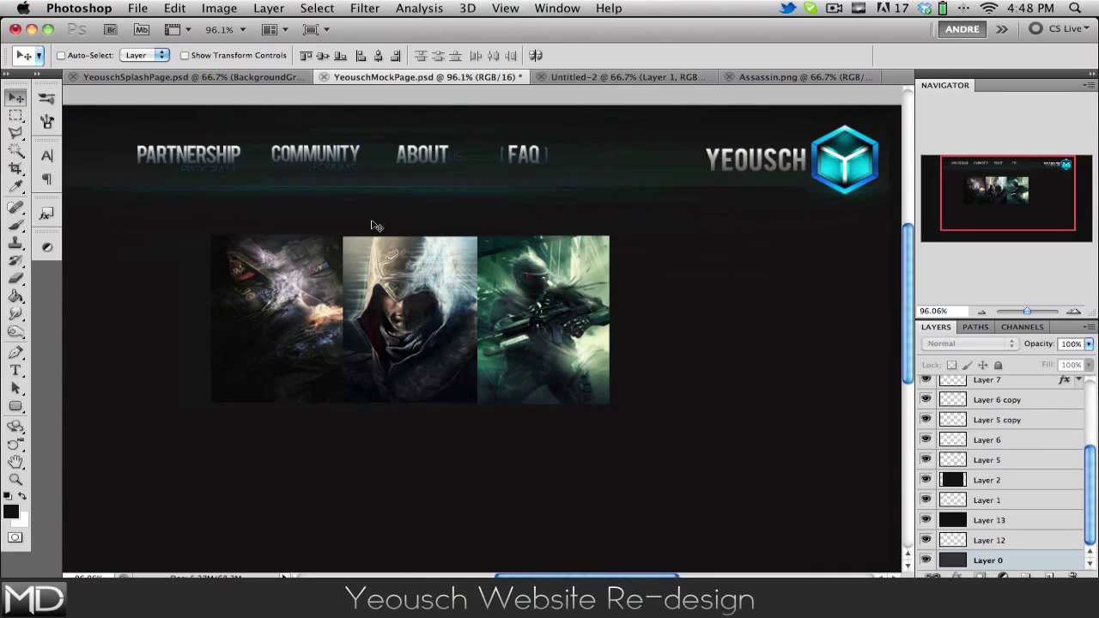
scroll(376, 225, "left", 2)
scroll(376, 226, "right", 1)
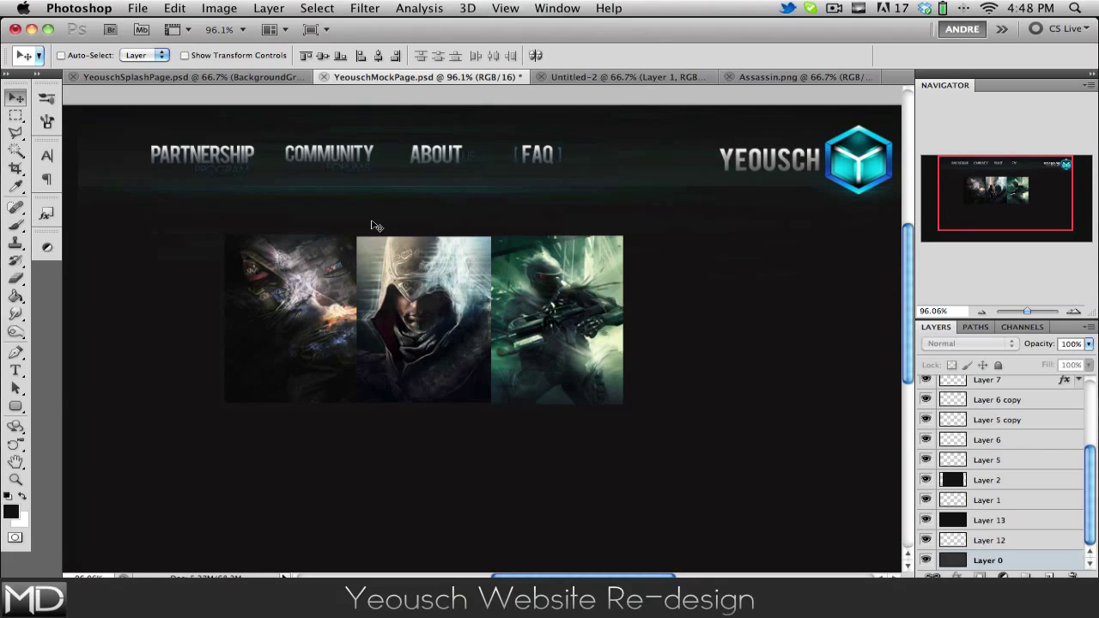
left_click(1034, 485)
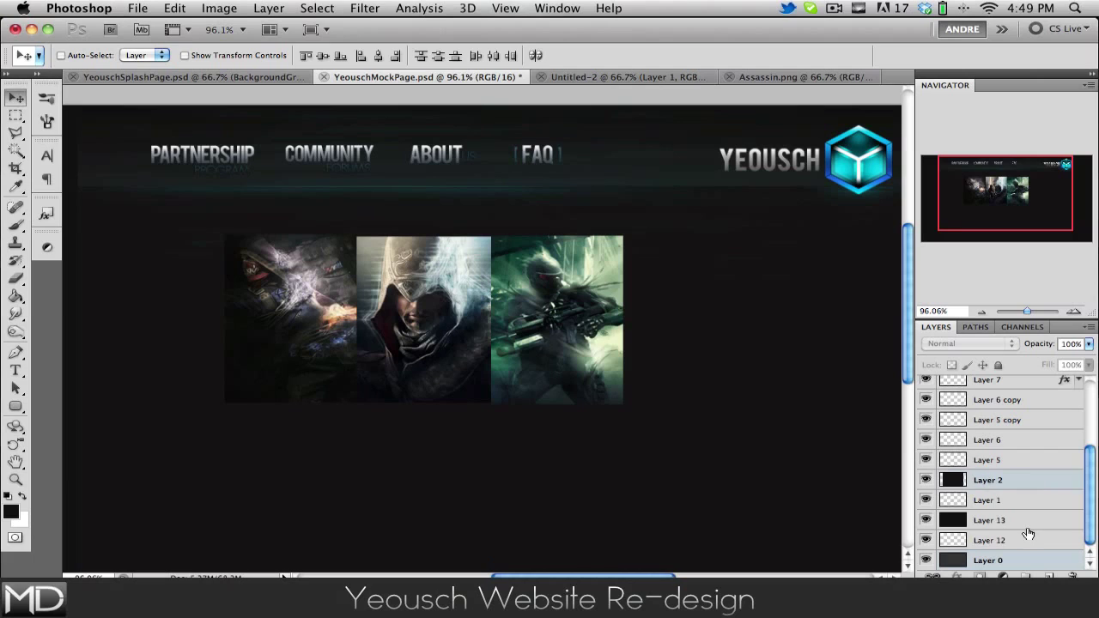
left_click(1029, 522)
left_click(1026, 486)
scroll(1029, 487, "up", 3)
scroll(1028, 487, "up", 2)
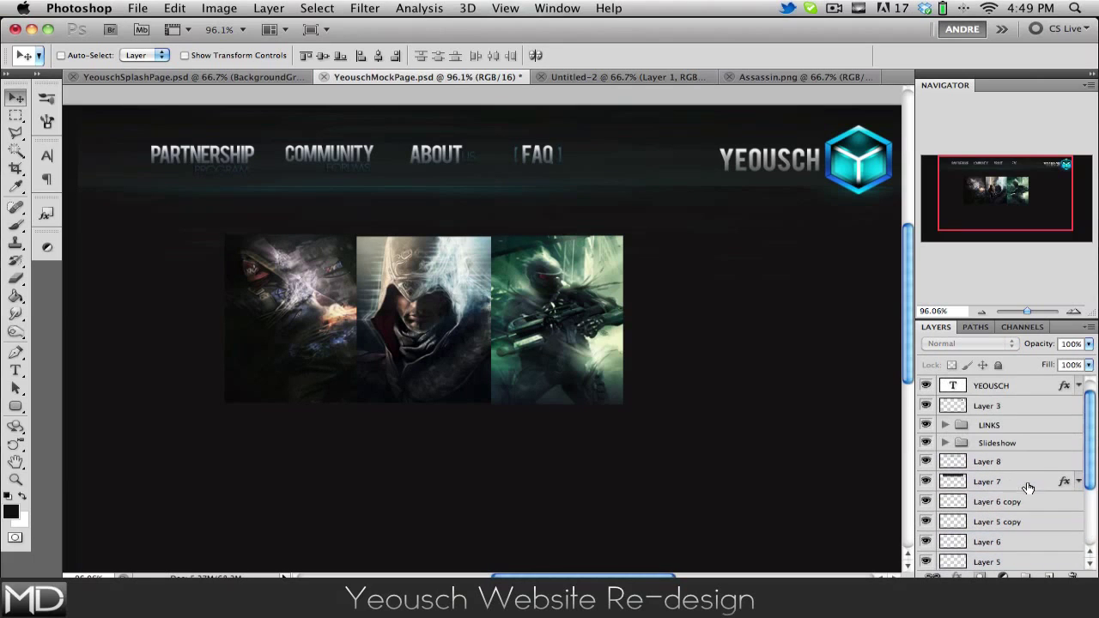
left_click(1030, 443)
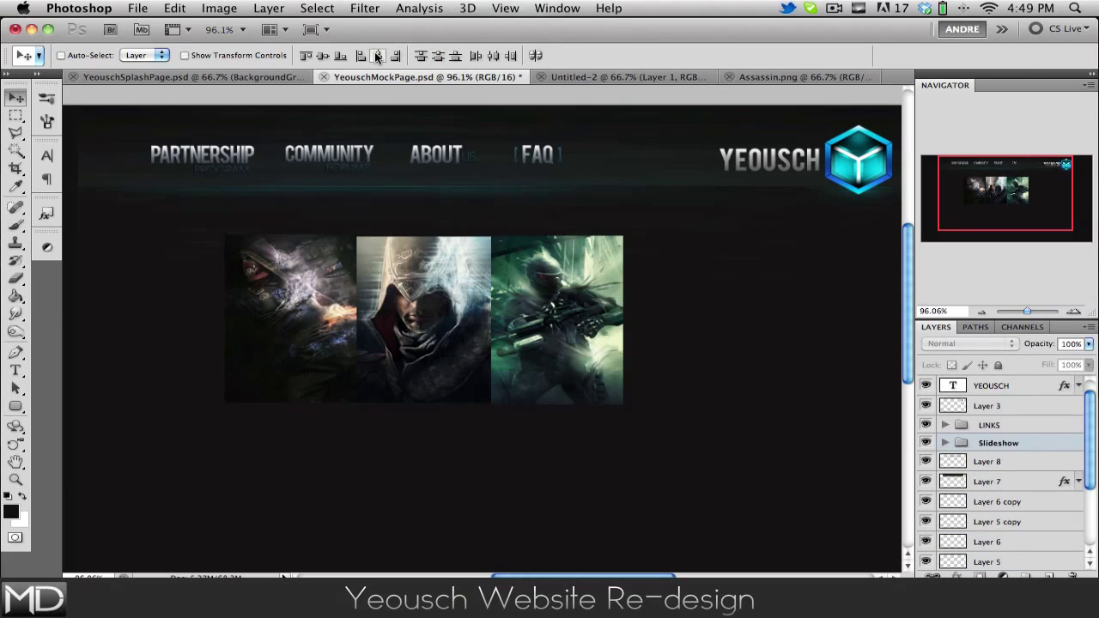
scroll(635, 278, "down", 3)
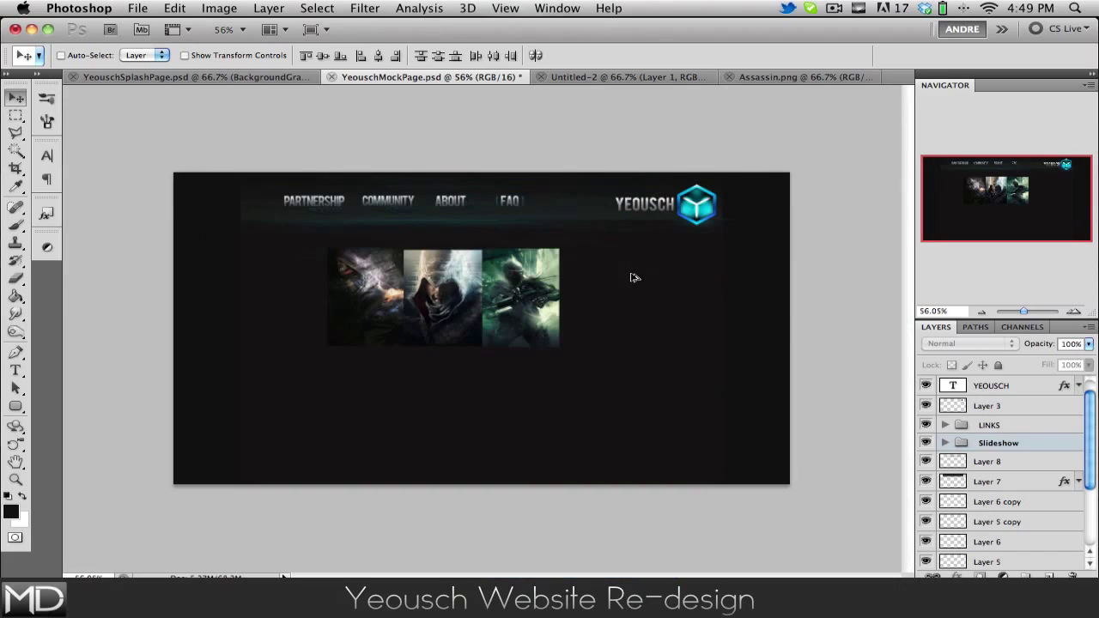
scroll(634, 278, "up", 3)
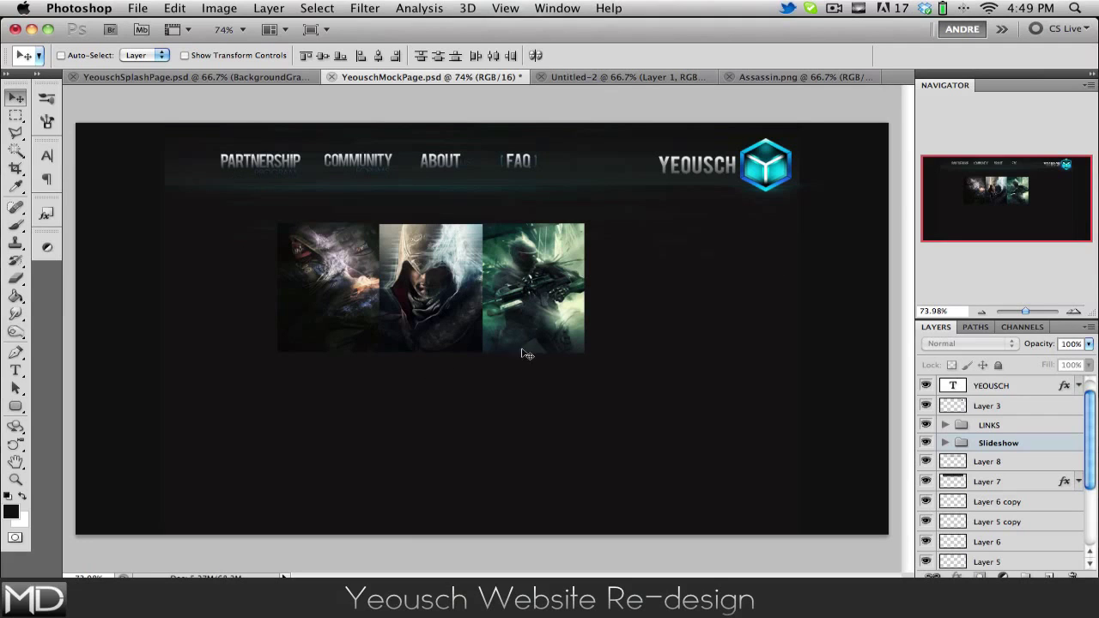
Select only the Slideshow group and position its three portraits just below the header links, starting under Partnership
left_click(1035, 451)
left_click(945, 443)
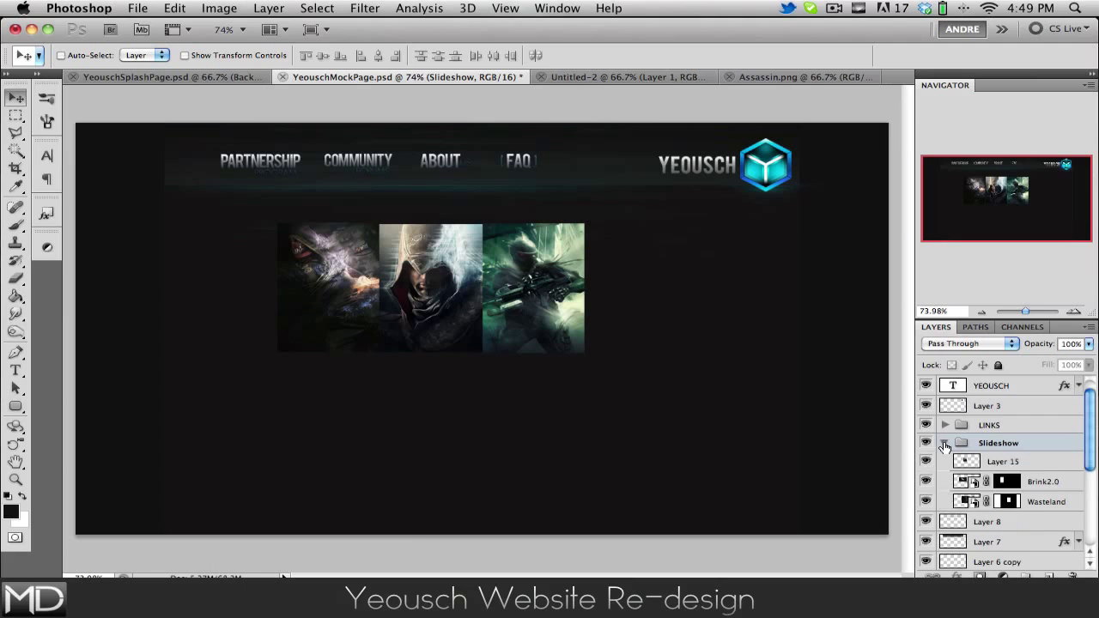
left_click(945, 443)
left_click_drag(431, 314, 471, 314)
scroll(1032, 521, "down", 3)
scroll(1032, 521, "up", 3)
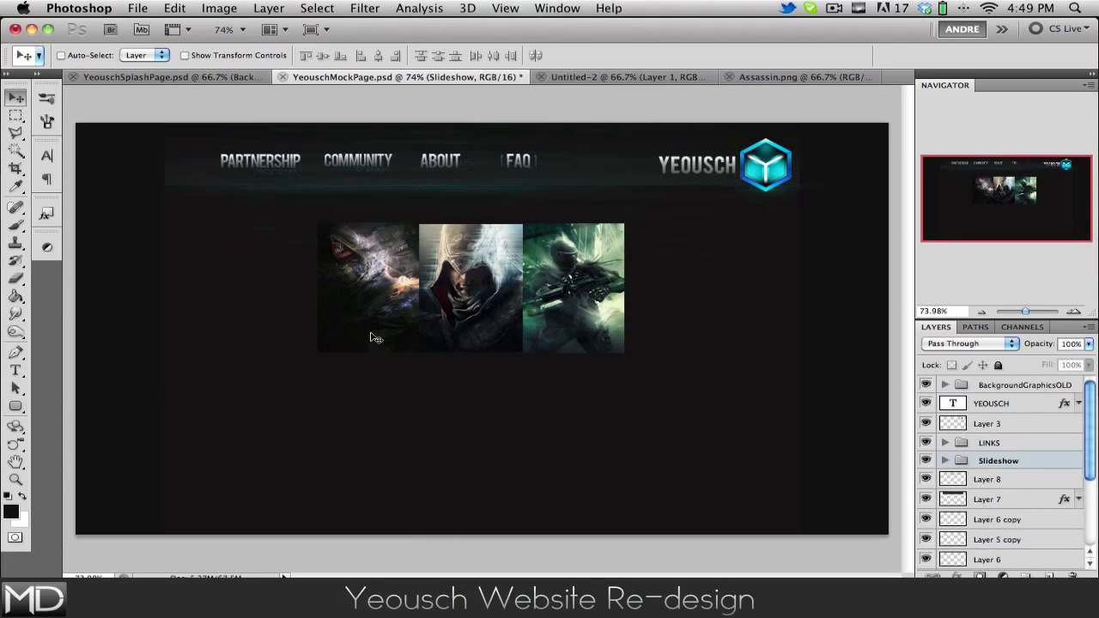
scroll(521, 314, "up", 3)
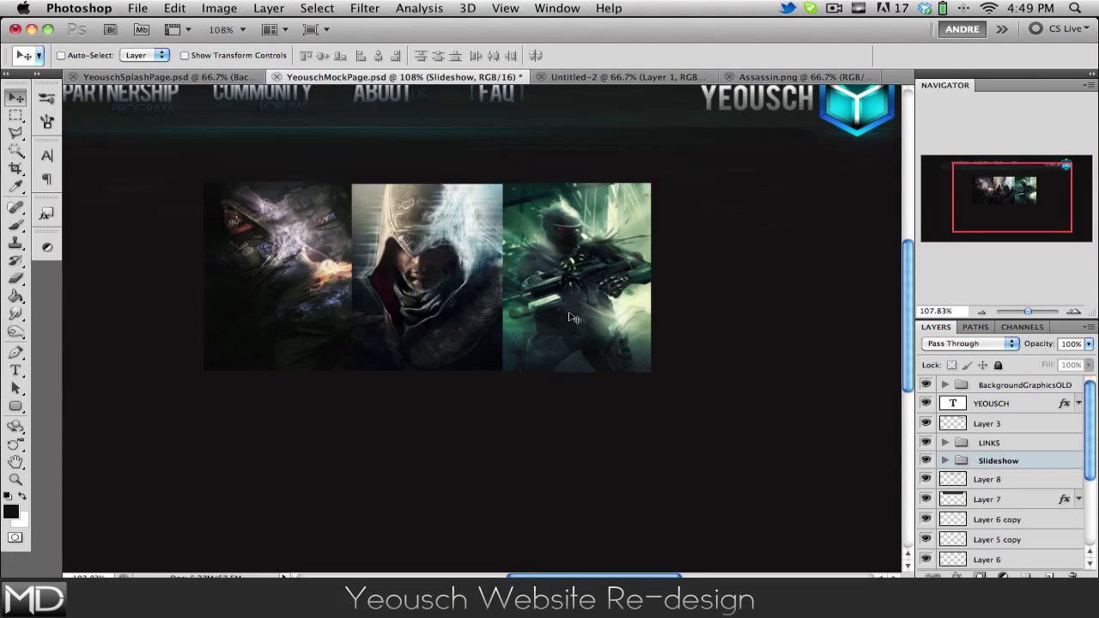
scroll(573, 318, "left", 5)
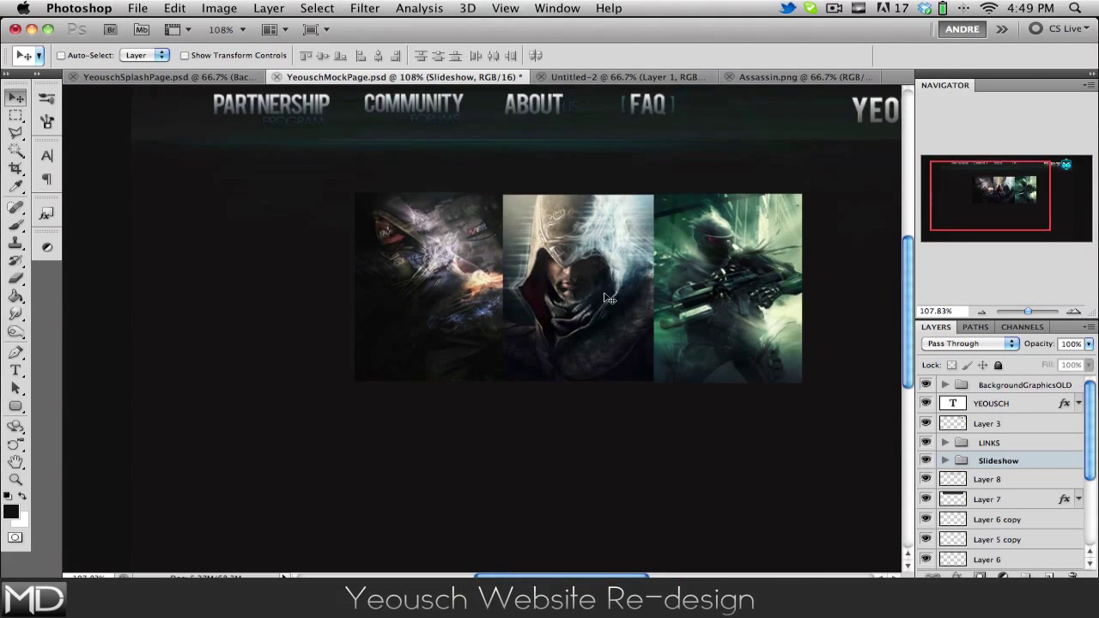
left_click_drag(463, 279, 330, 265)
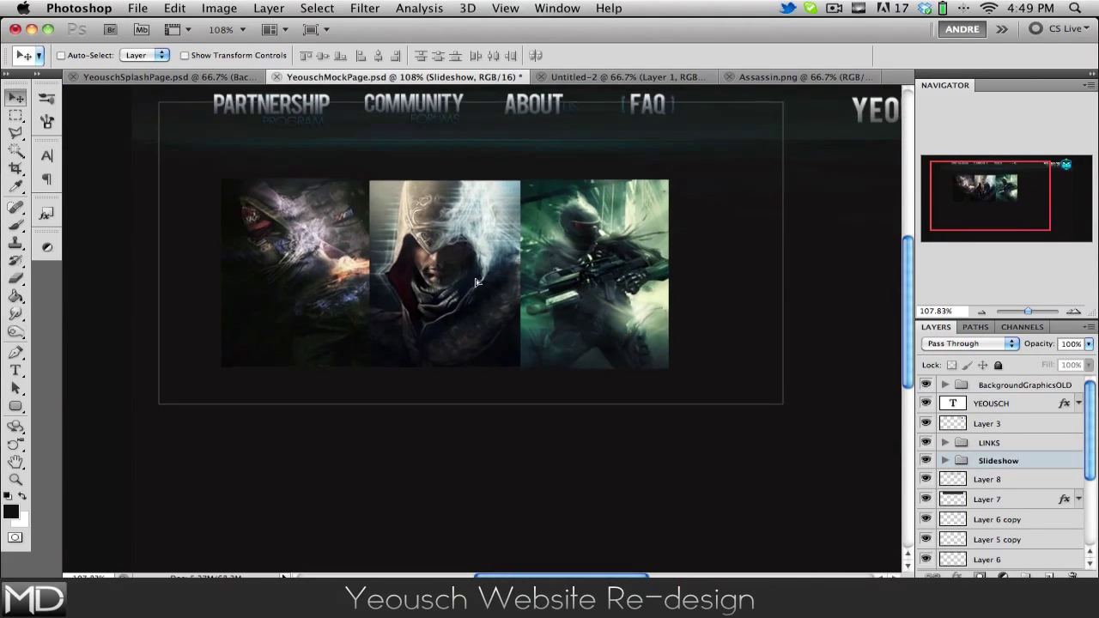
left_click_drag(481, 285, 481, 289)
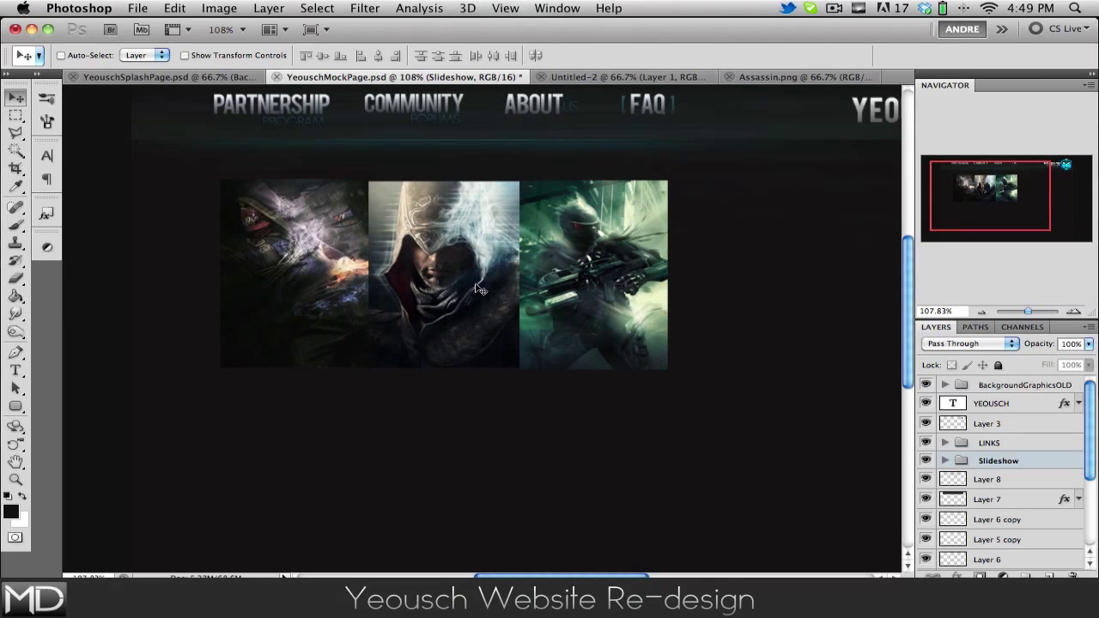
Add a new layer beneath the Slideshow group and try a 6 px-radius rounded rectangle slightly larger than the three portraits
key("super+1")
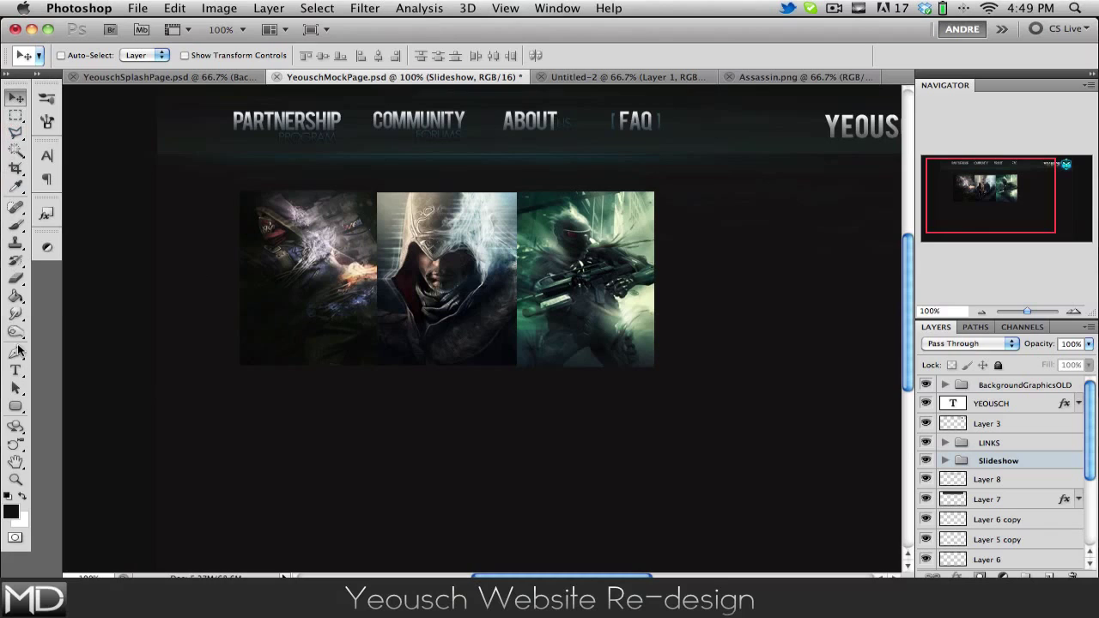
left_click(17, 408)
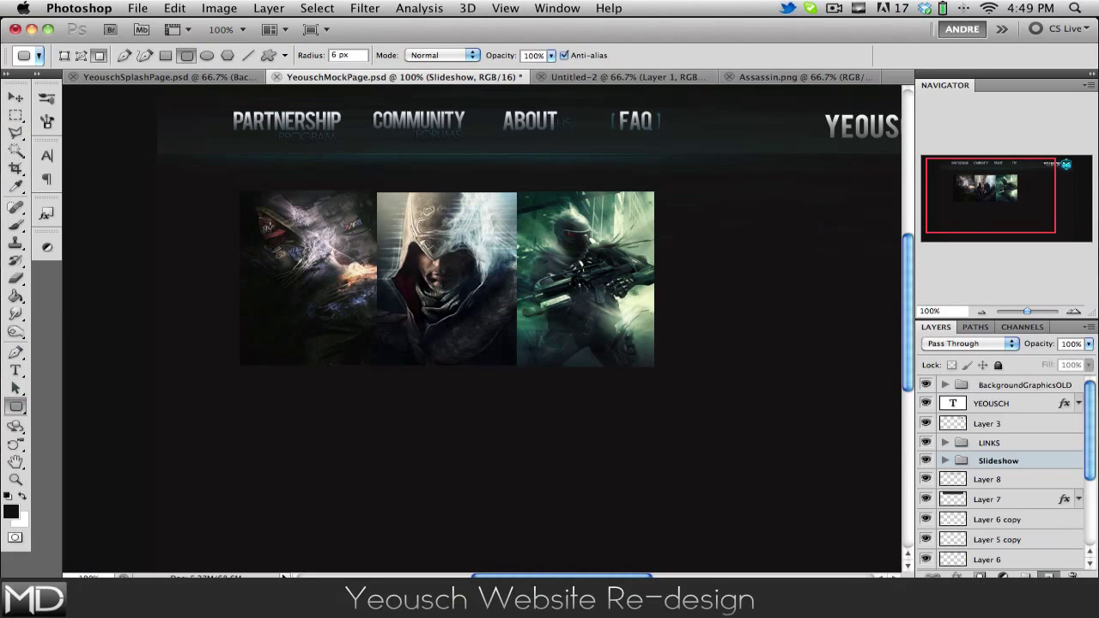
left_click(1062, 574)
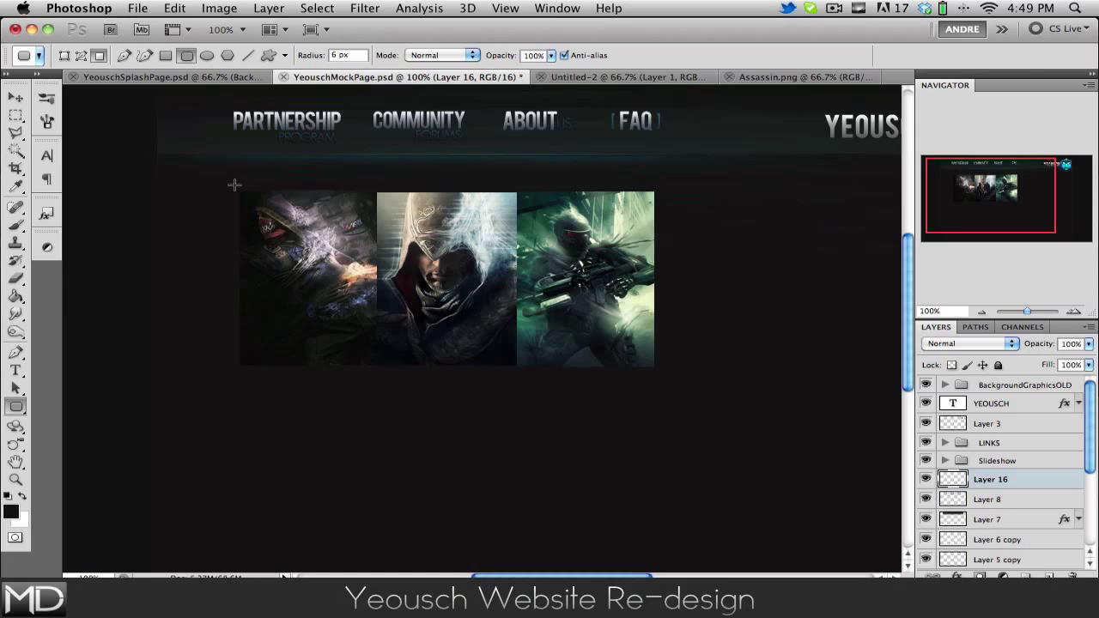
left_click_drag(234, 185, 662, 373)
left_click_drag(234, 184, 659, 371)
Marquee a strip along the green soldier portrait's lower edge and make the Wasteland layer mask in the Slideshow group active
scroll(663, 366, "up", 5)
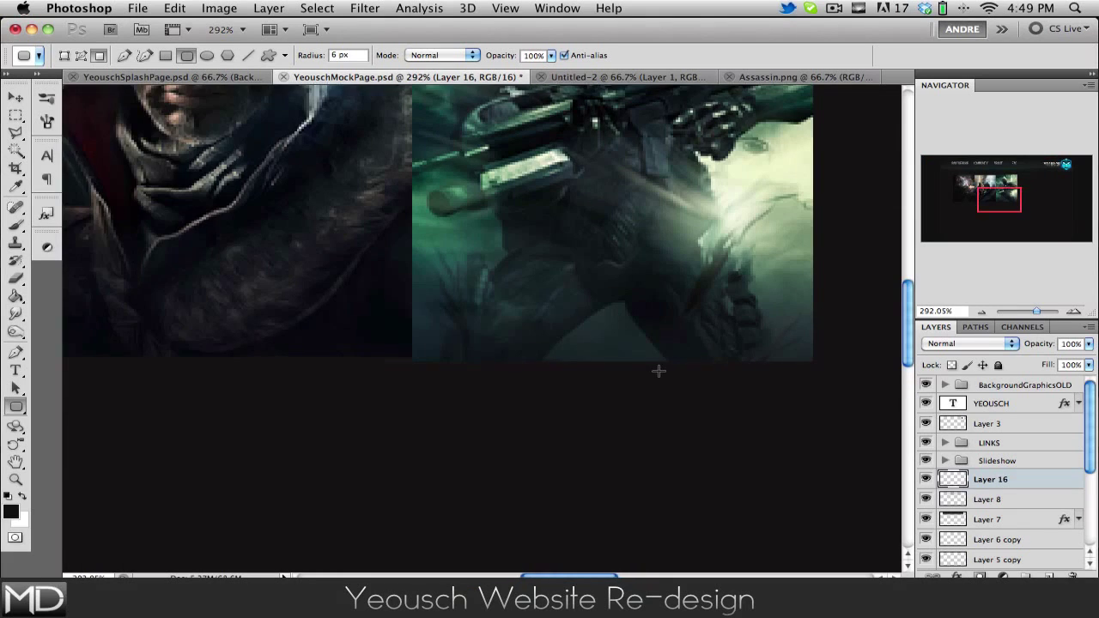
left_click(15, 115)
scroll(374, 288, "right", 3)
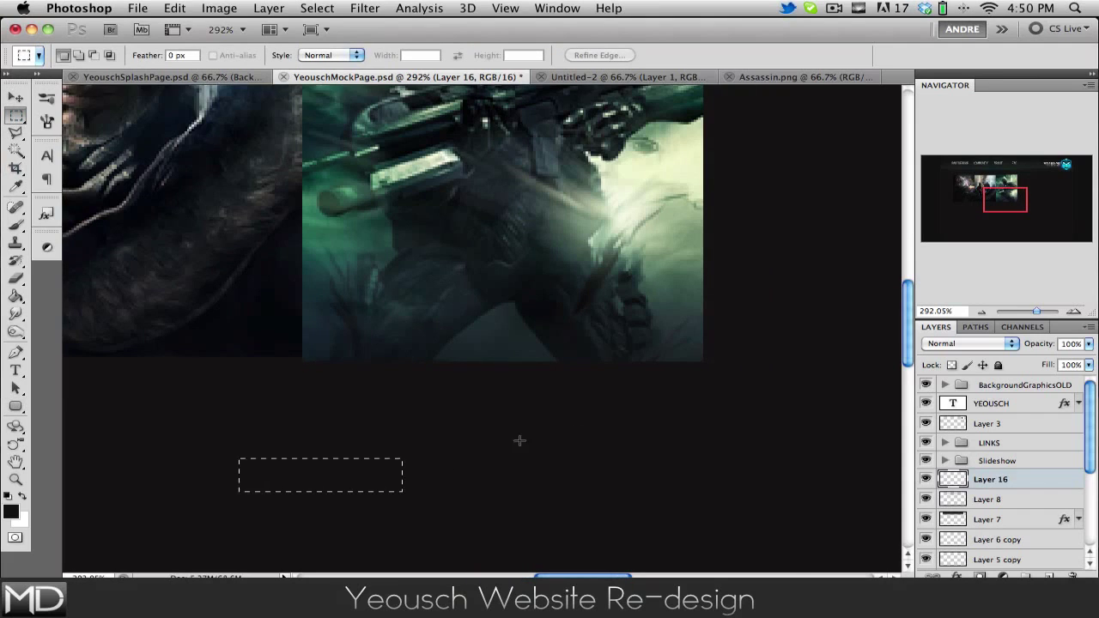
left_click_drag(518, 440, 759, 361)
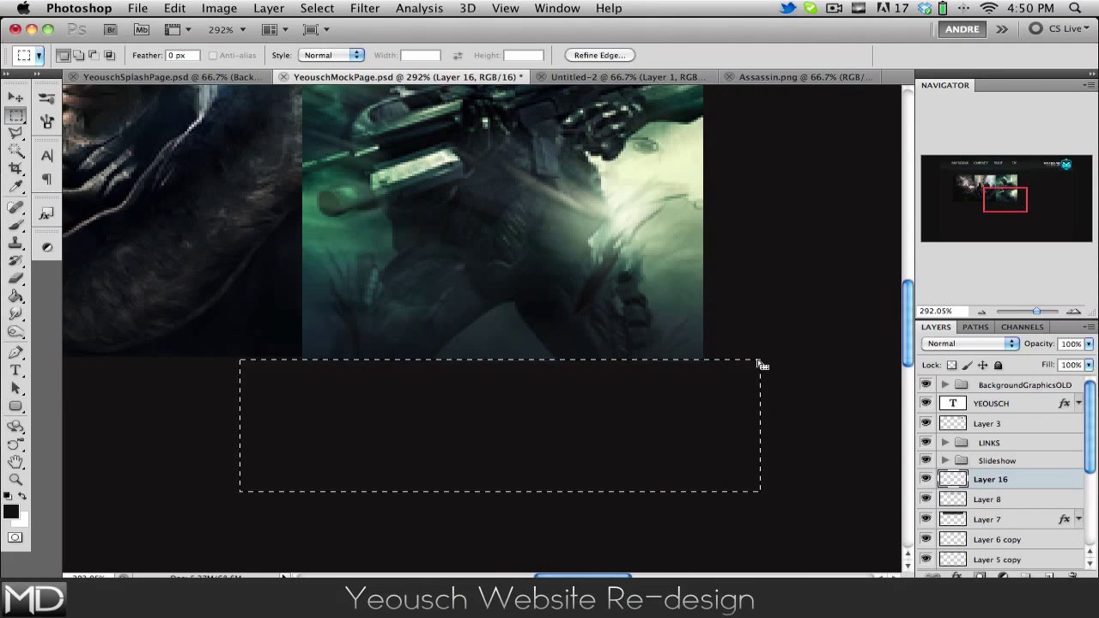
left_click(945, 461)
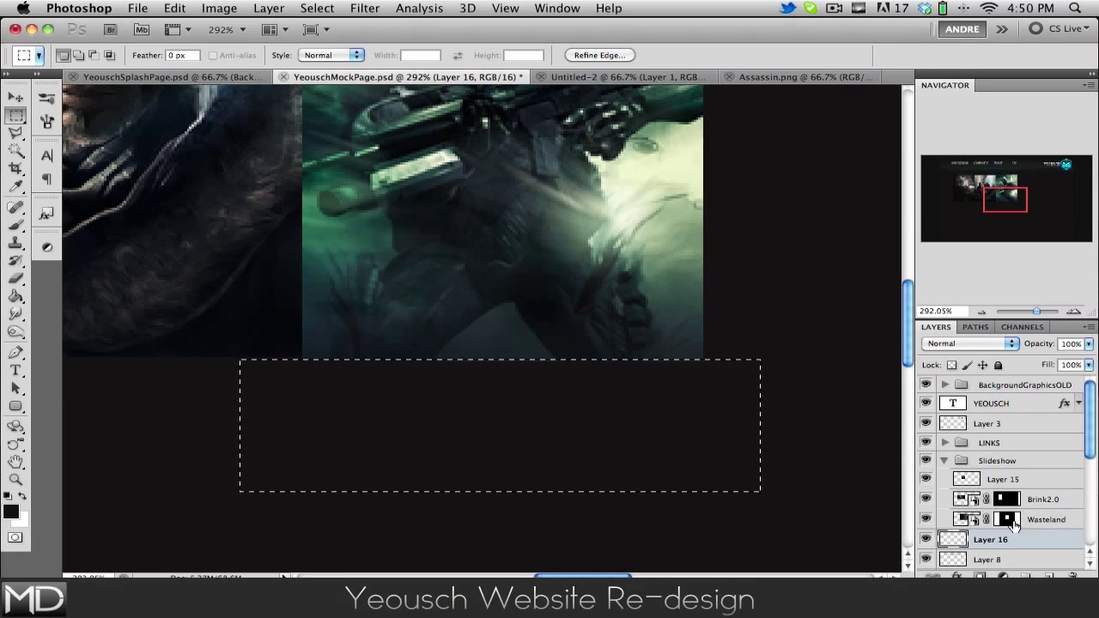
left_click(1013, 521)
key("g")
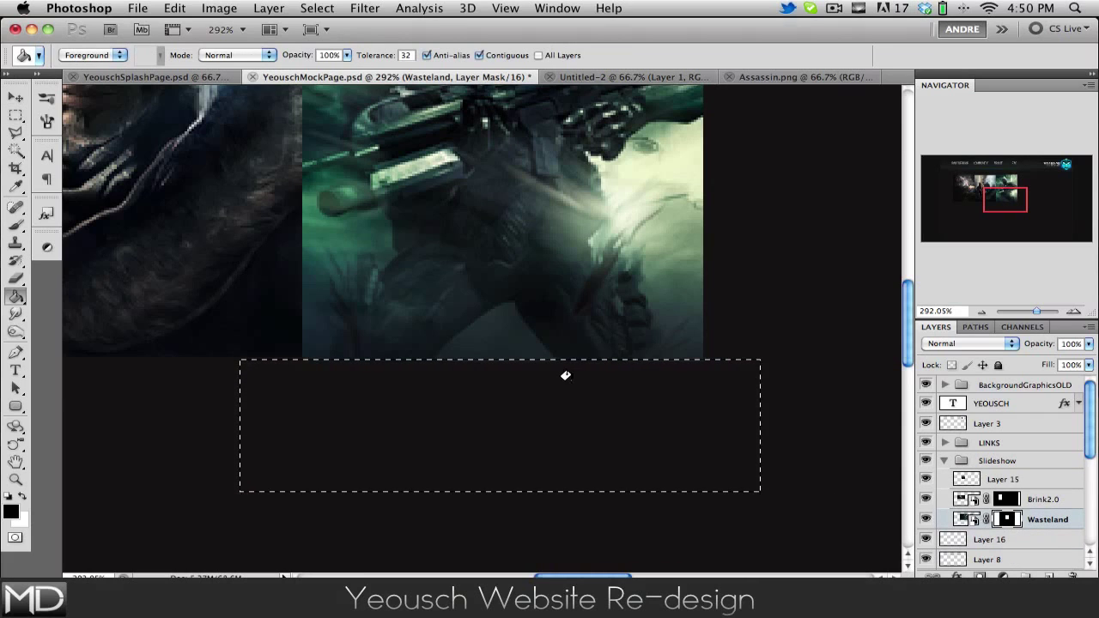
key("b")
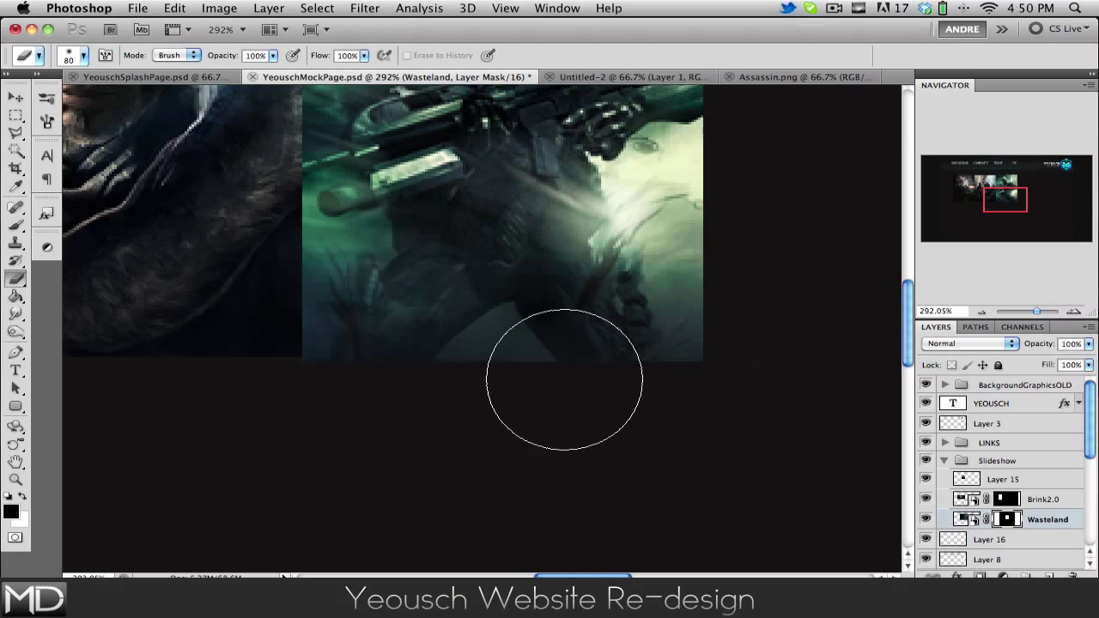
Marquee a strip across the green soldier portrait's lower edge, starting level with the bottom of the middle portrait
left_click(15, 97)
left_click(15, 115)
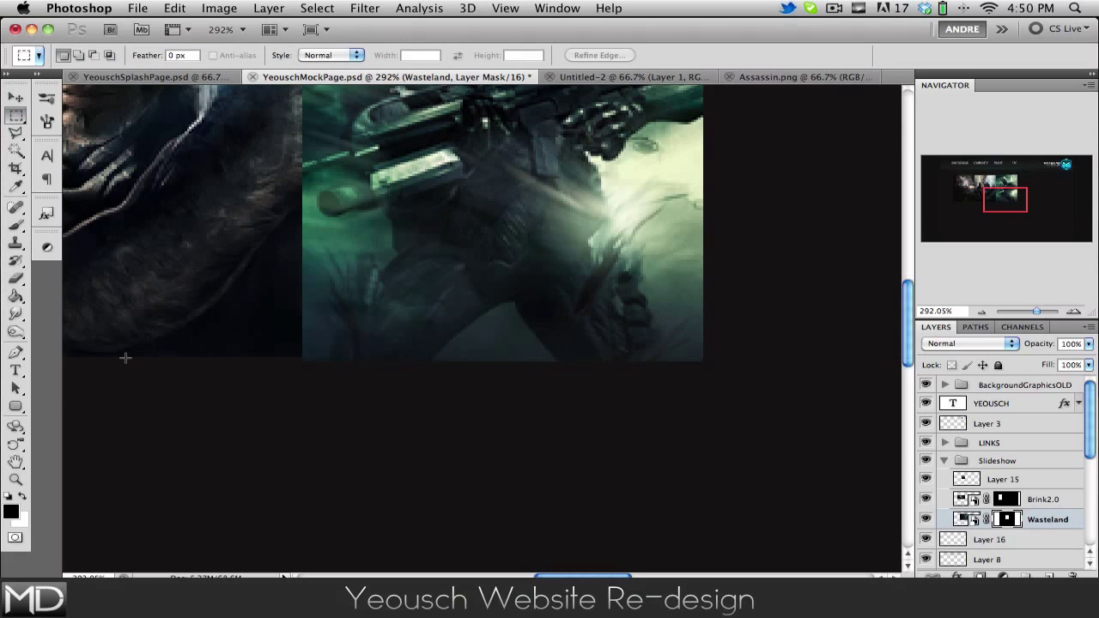
left_click_drag(615, 410, 830, 413)
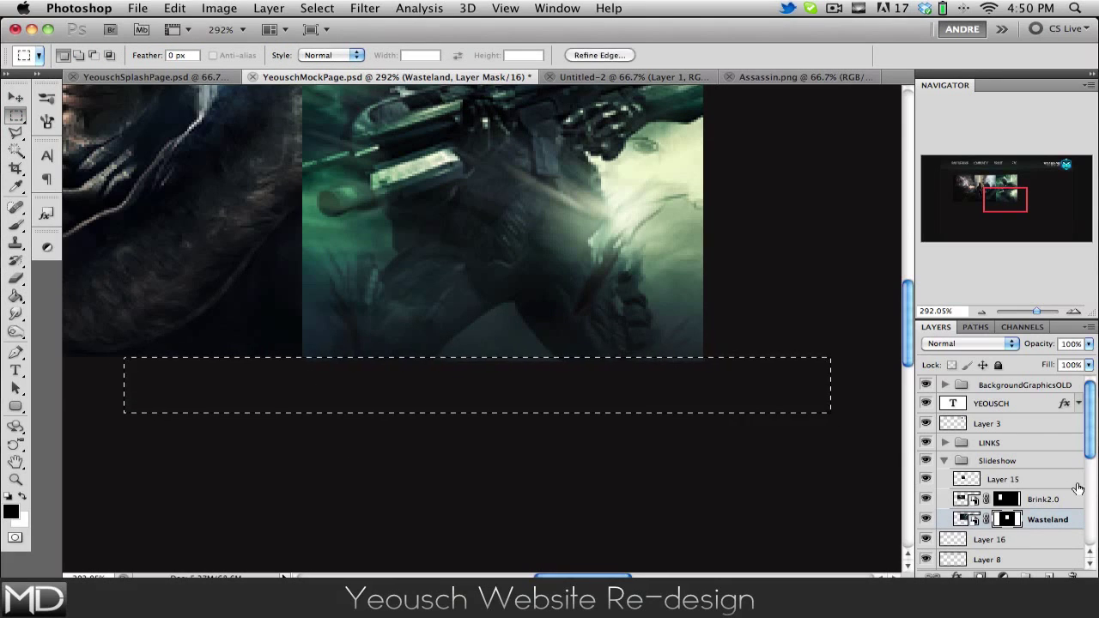
Set the brush opacity to 100% and try painting black over the selected strip on the Wasteland mask
key("g")
key("b")
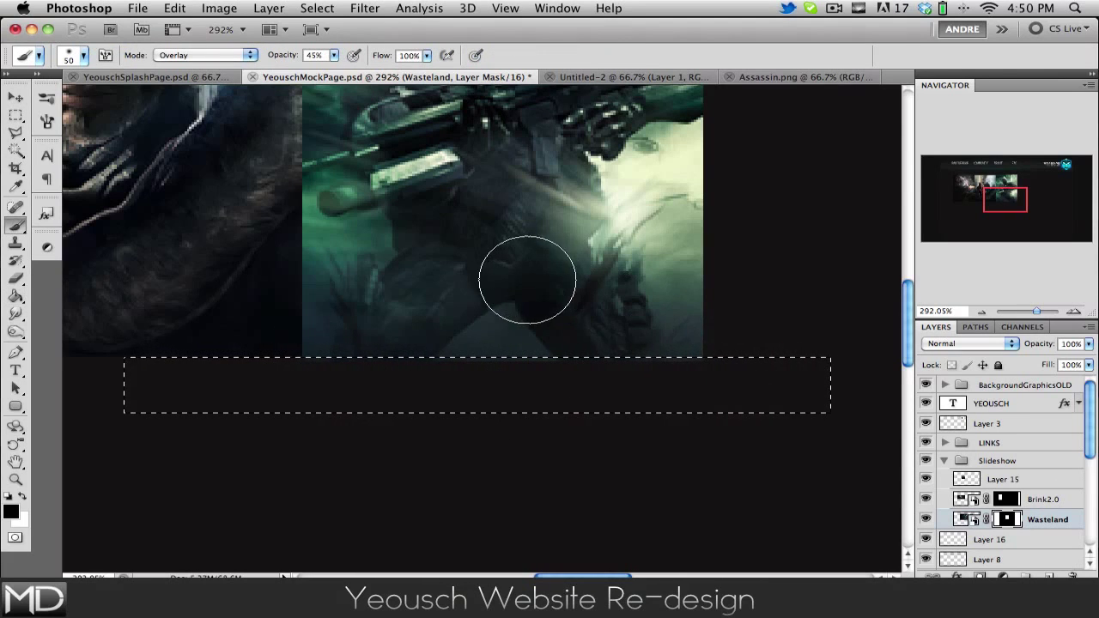
key("x")
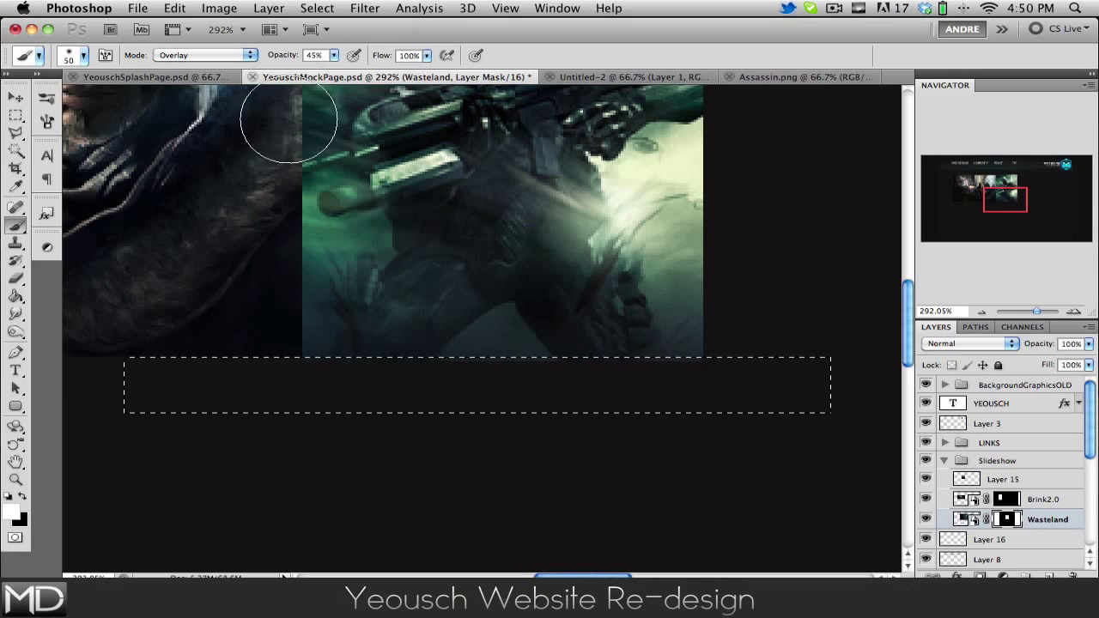
left_click(313, 55)
type("100")
key("Return")
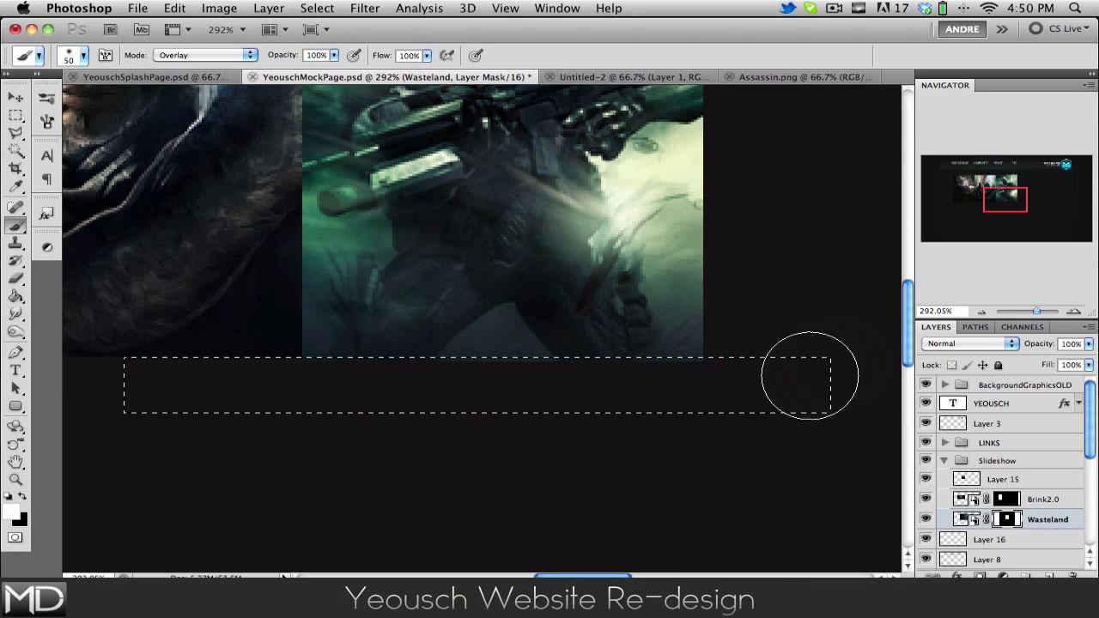
key("x")
left_click_drag(159, 372, 785, 367)
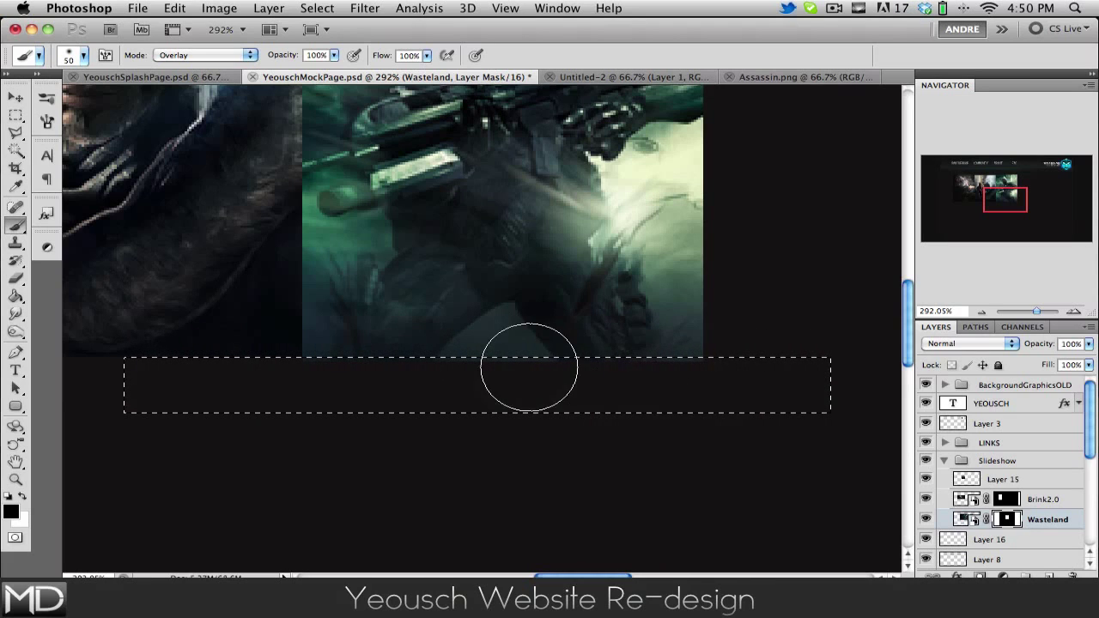
Set the brush mode to Normal, mask out the Wasteland portrait's excess inside the strip, and deselect
left_click(233, 55)
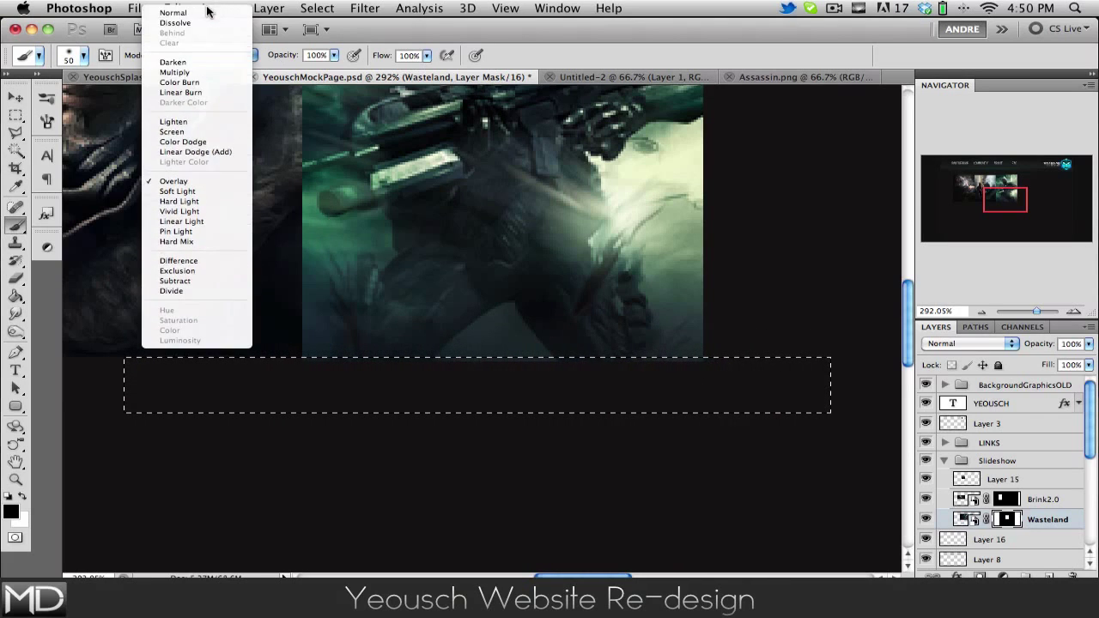
left_click(218, 14)
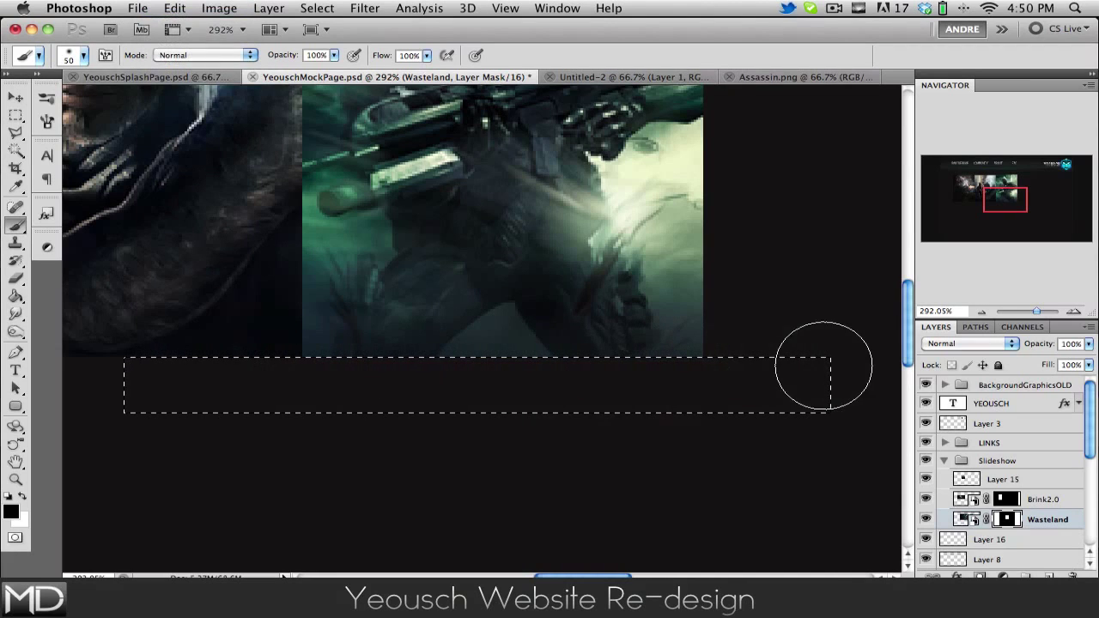
key("super+d")
scroll(720, 443, "down", 1)
scroll(719, 444, "down", 3)
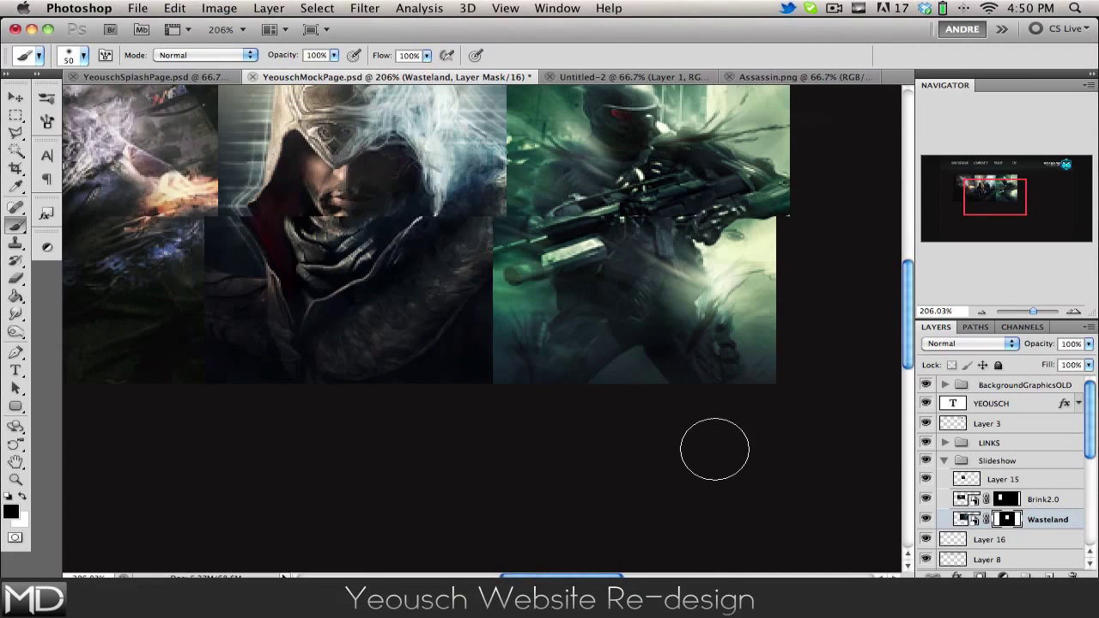
Add a layer mask to the Slideshow group and marquee the three portraits, just inside the left portrait's outer edge
left_click(1039, 463)
left_click(980, 574)
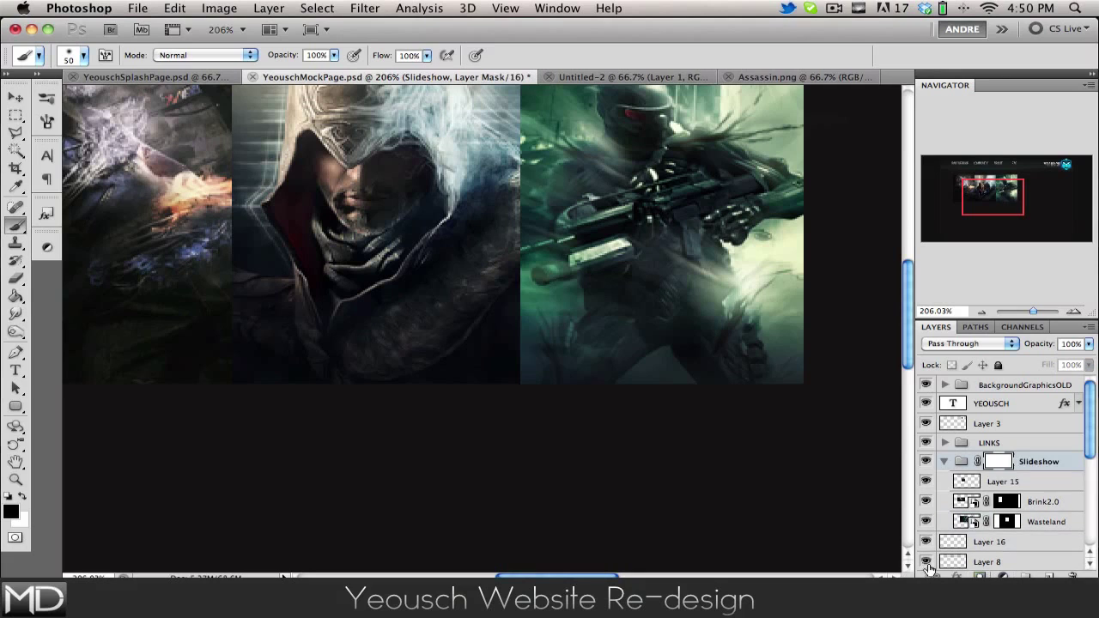
scroll(519, 418, "down", 4)
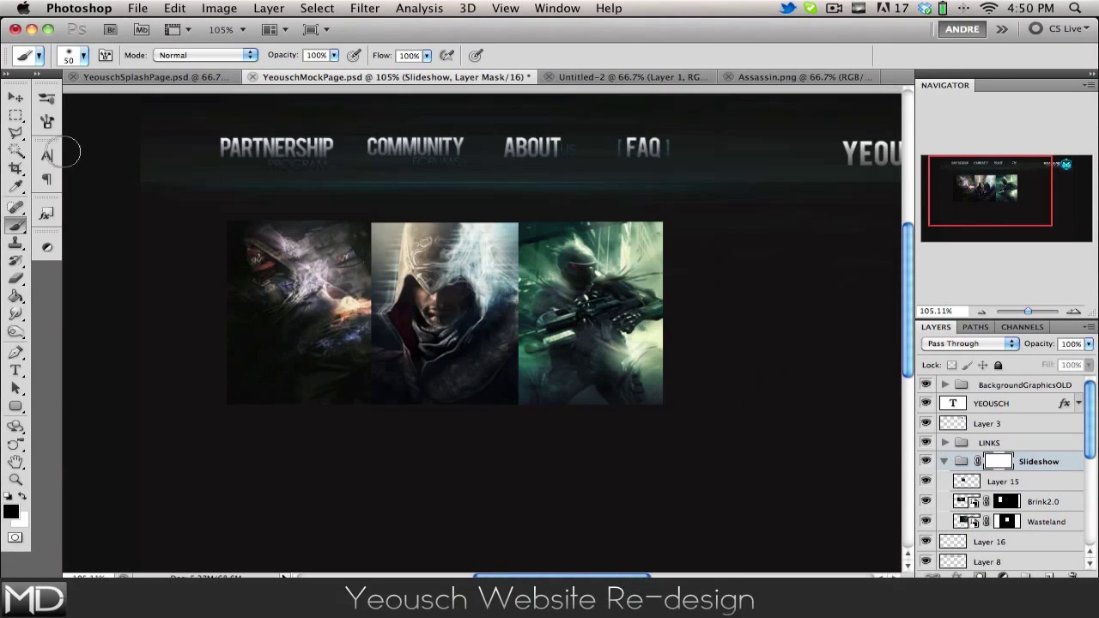
left_click(16, 114)
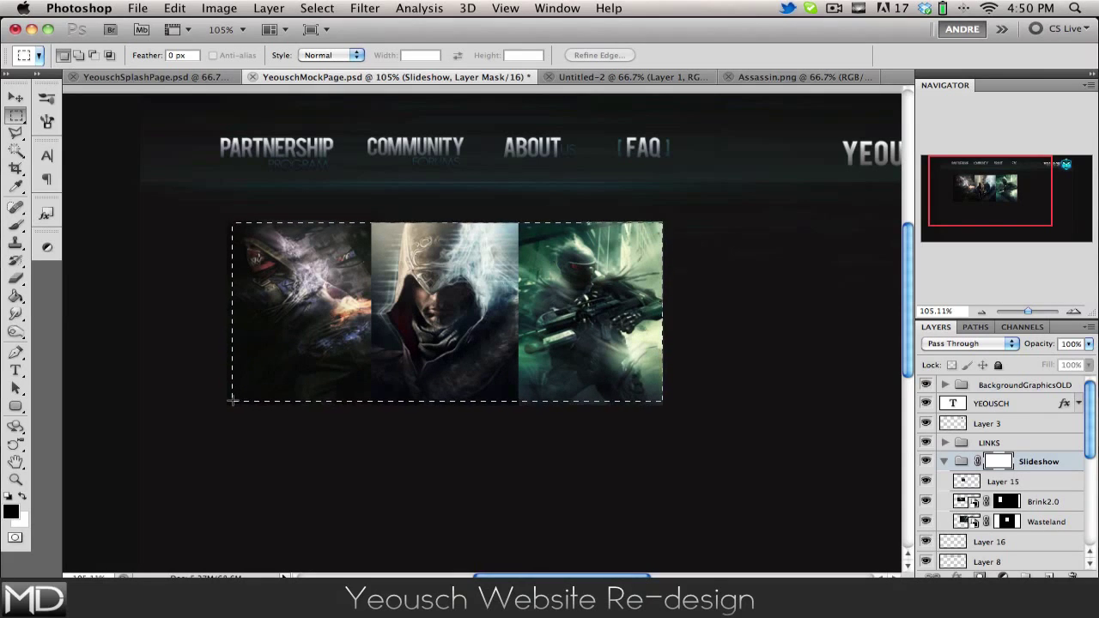
left_click_drag(230, 400, 230, 399)
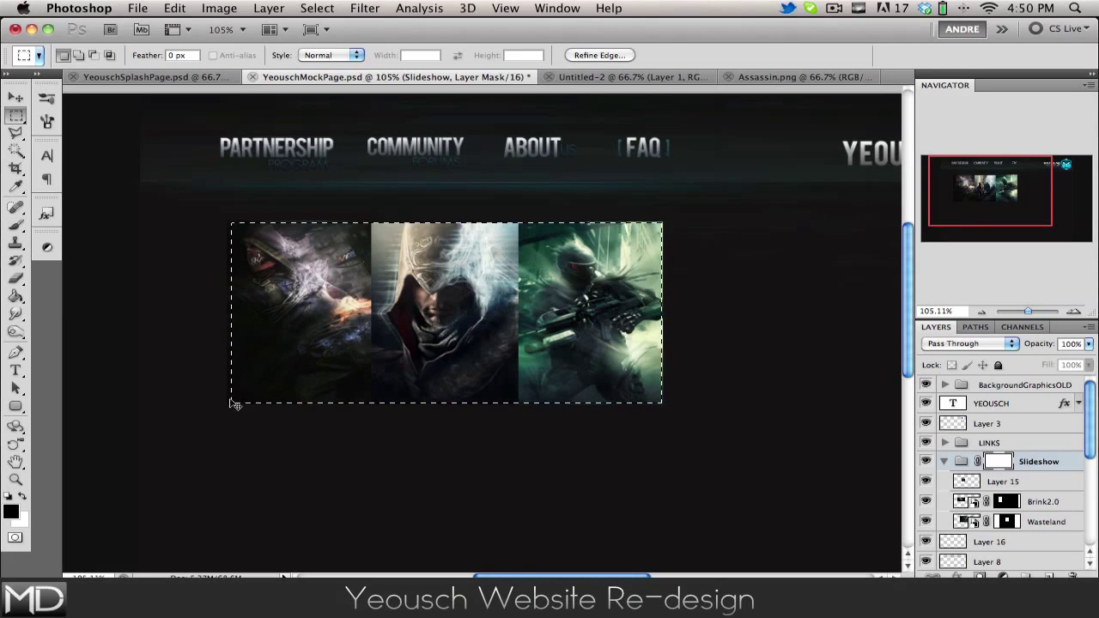
Try filling the selected area of the Slideshow mask with black, and try Pattern as the fill source before restoring Foreground
key("g")
left_click(322, 291)
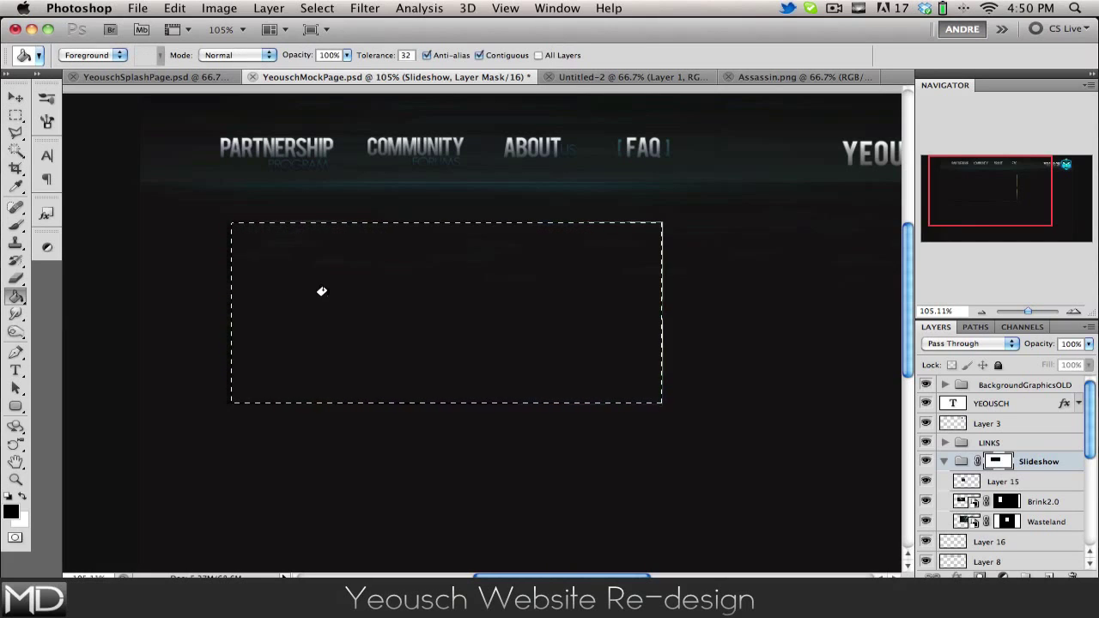
key("super+z")
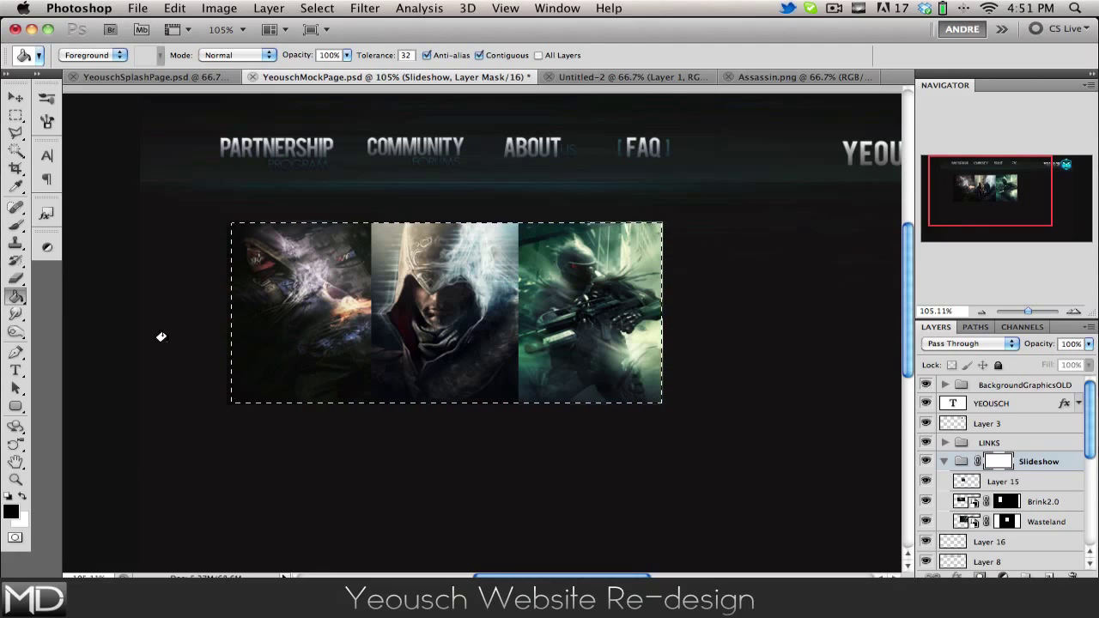
left_click(95, 55)
left_click(81, 67)
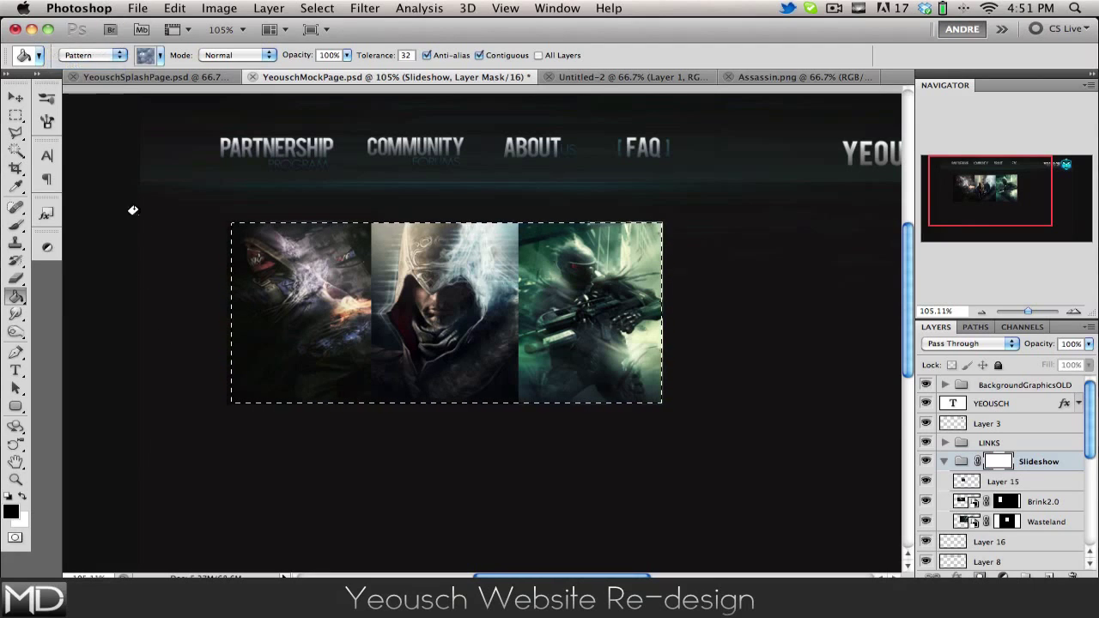
left_click(94, 55)
left_click(86, 55)
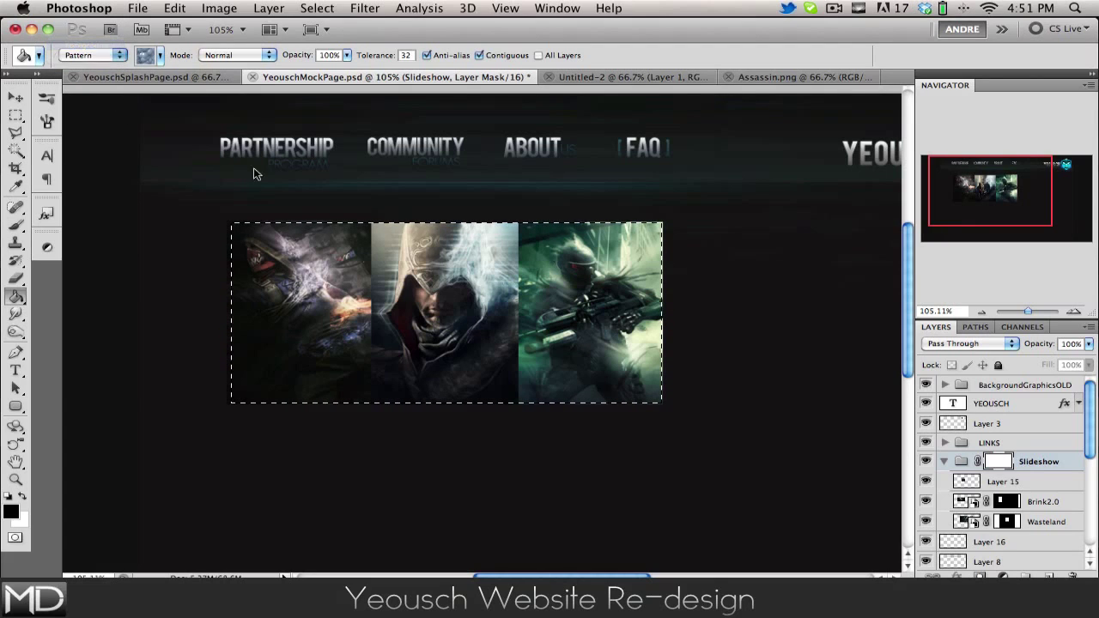
key("Up")
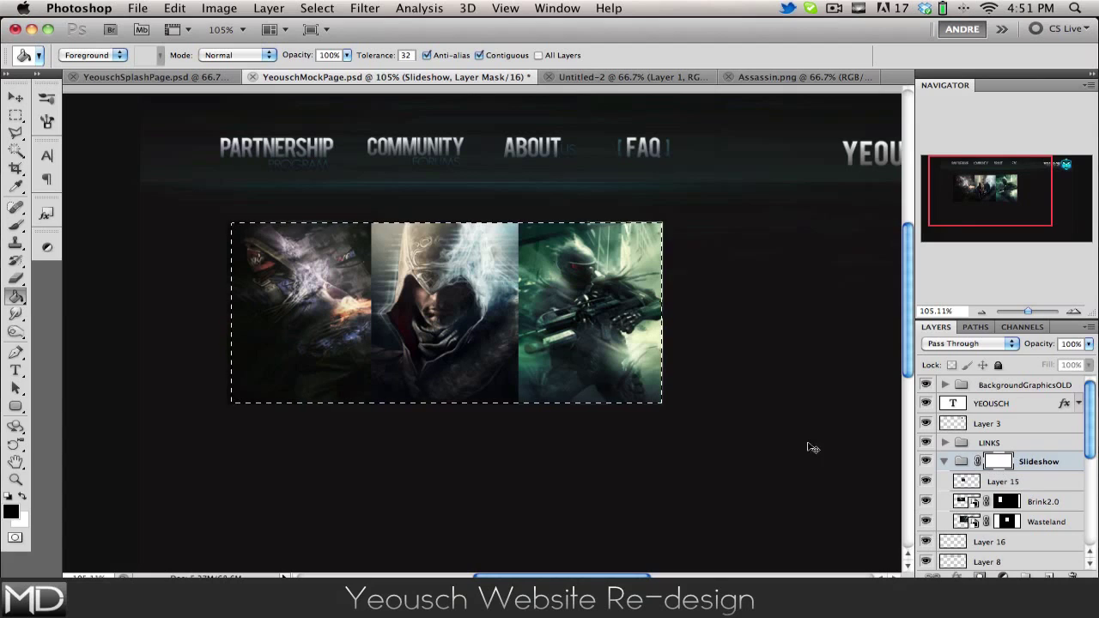
Crop the Slideshow group to the marquee by filling that area of its mask black, inverting the mask and deselecting
key("super+minus")
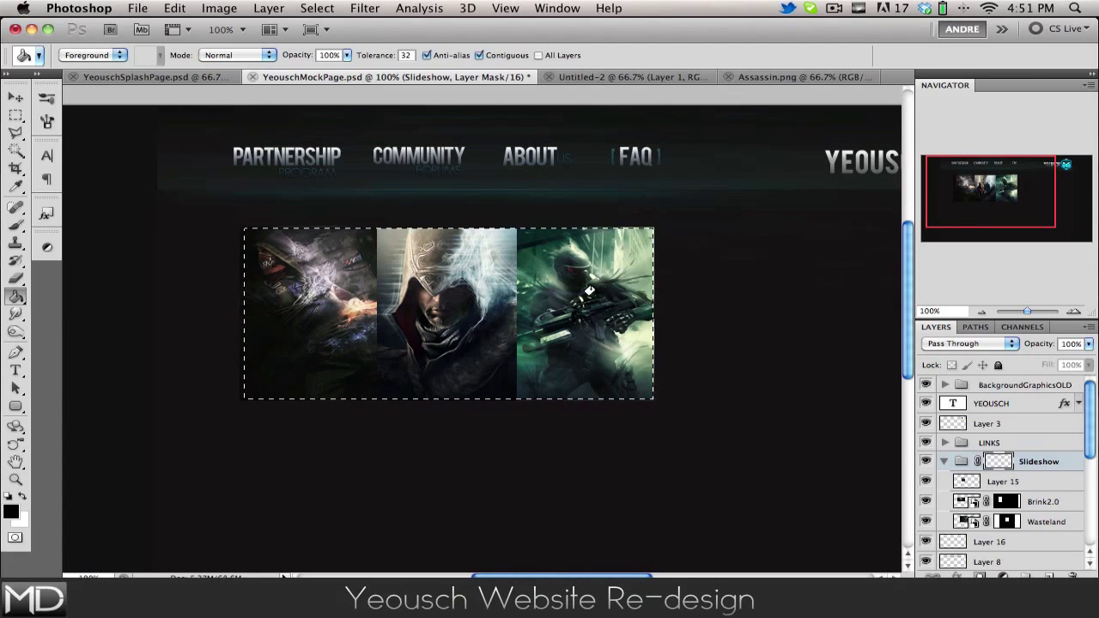
left_click(589, 292)
key("super+z")
key("super+z")
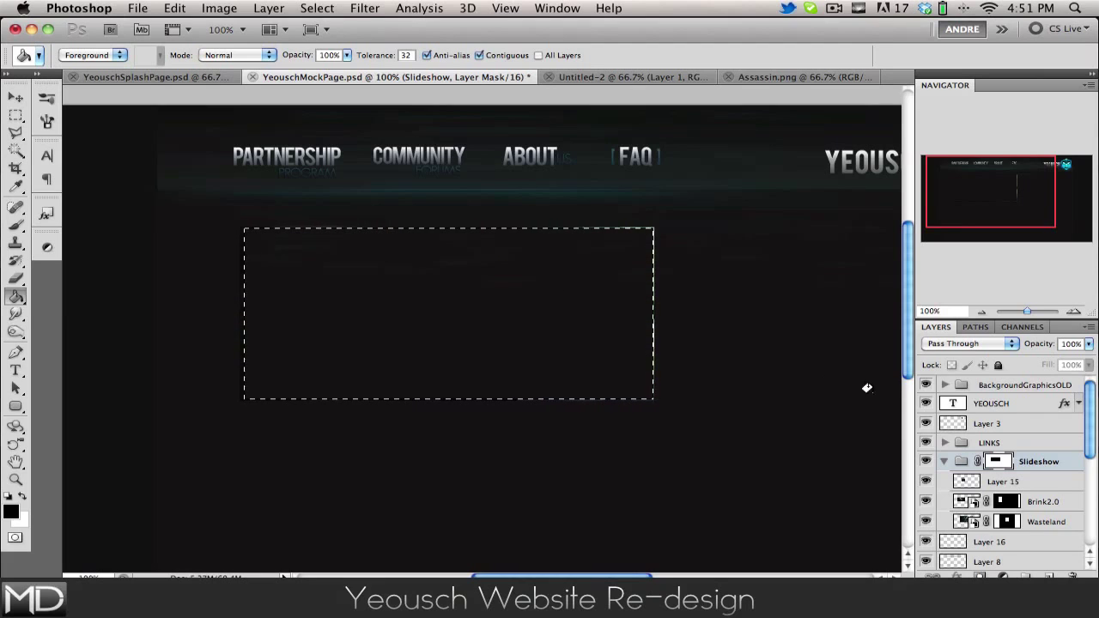
key("super+d")
key("super+z")
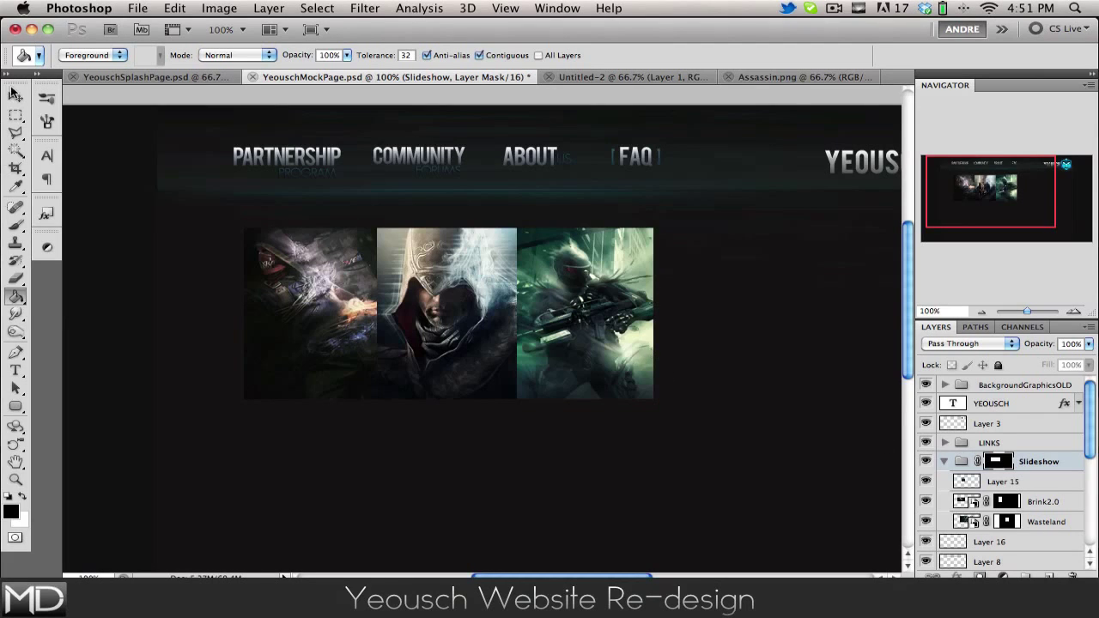
key("v")
scroll(687, 422, "right", 5)
scroll(687, 423, "left", 4)
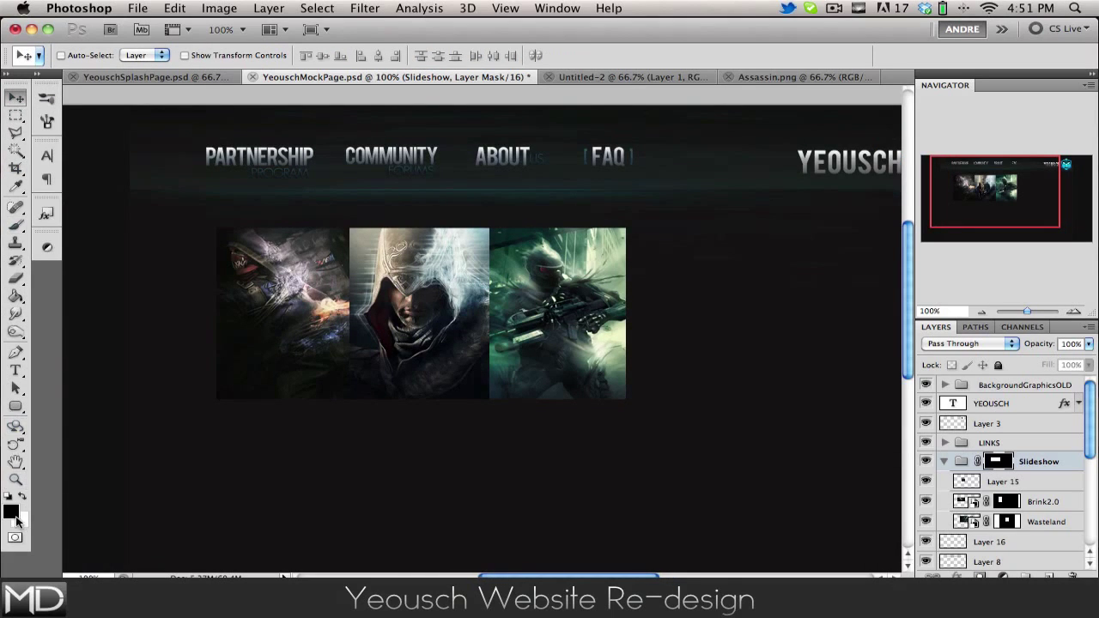
left_click(16, 406)
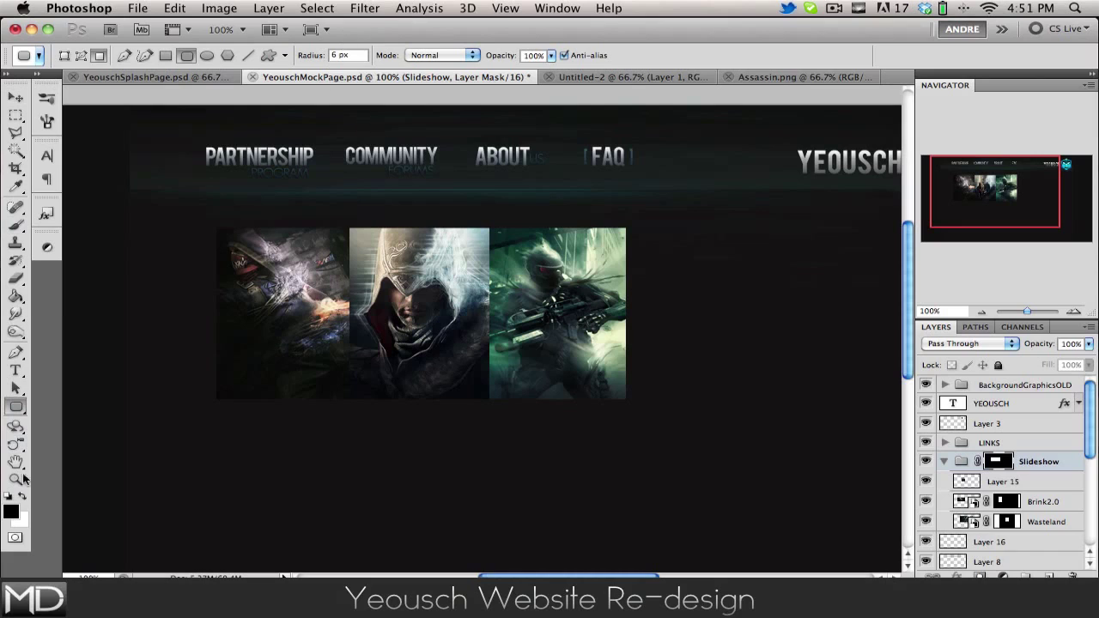
left_click(19, 409)
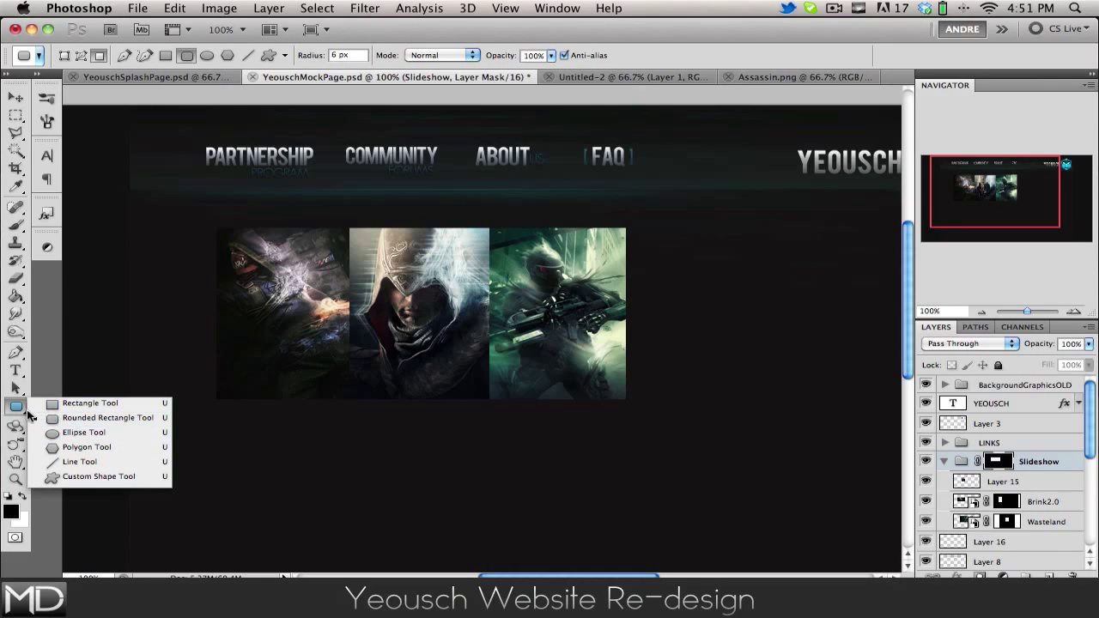
left_click(336, 54)
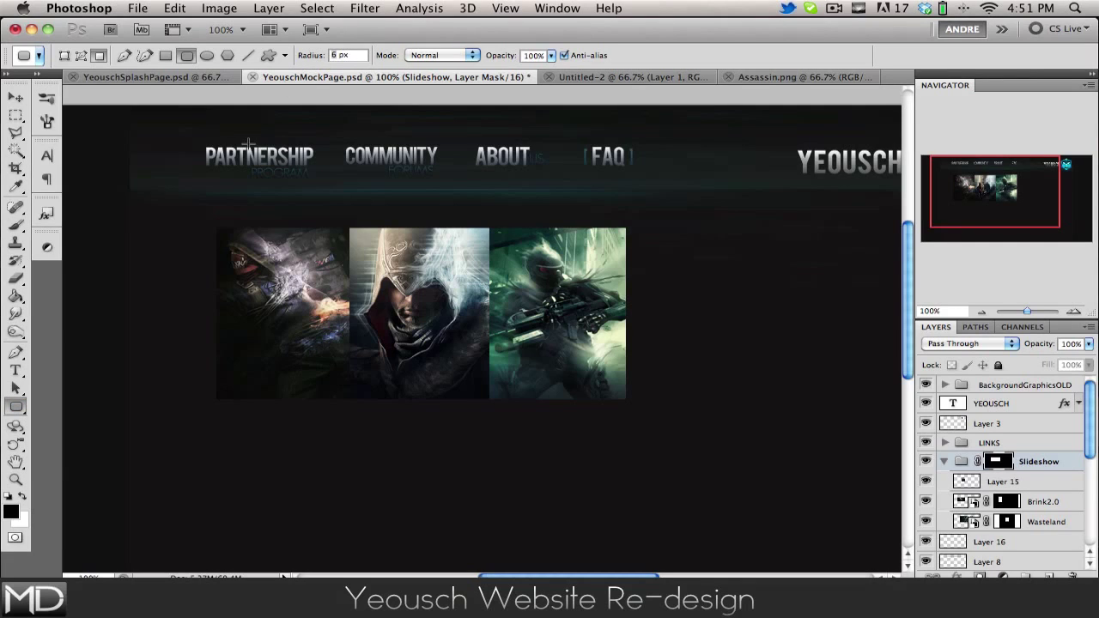
left_click(15, 97)
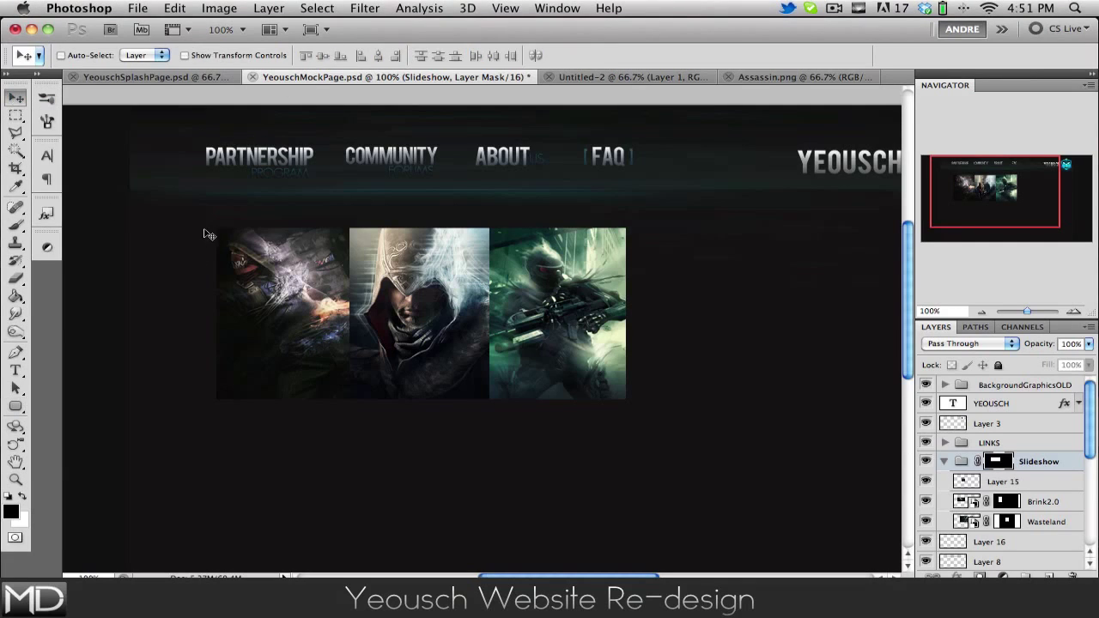
Collapse the Slideshow group and add a new layer directly above Layer 16, beneath the group
left_click_drag(1005, 502, 1004, 482)
left_click(944, 461)
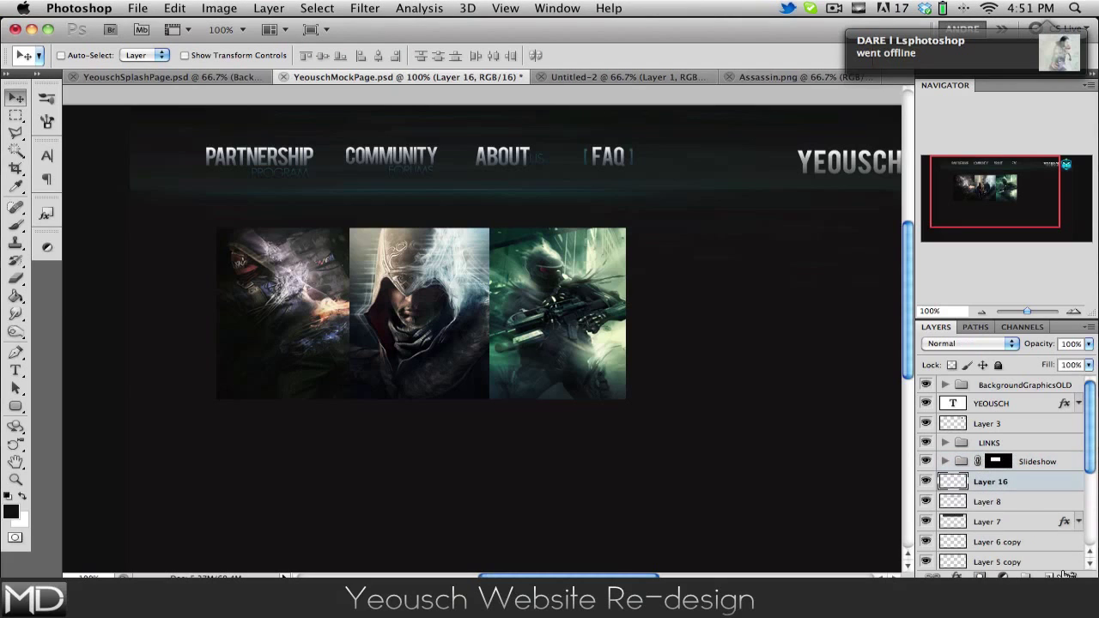
key("alt+shift+super+n")
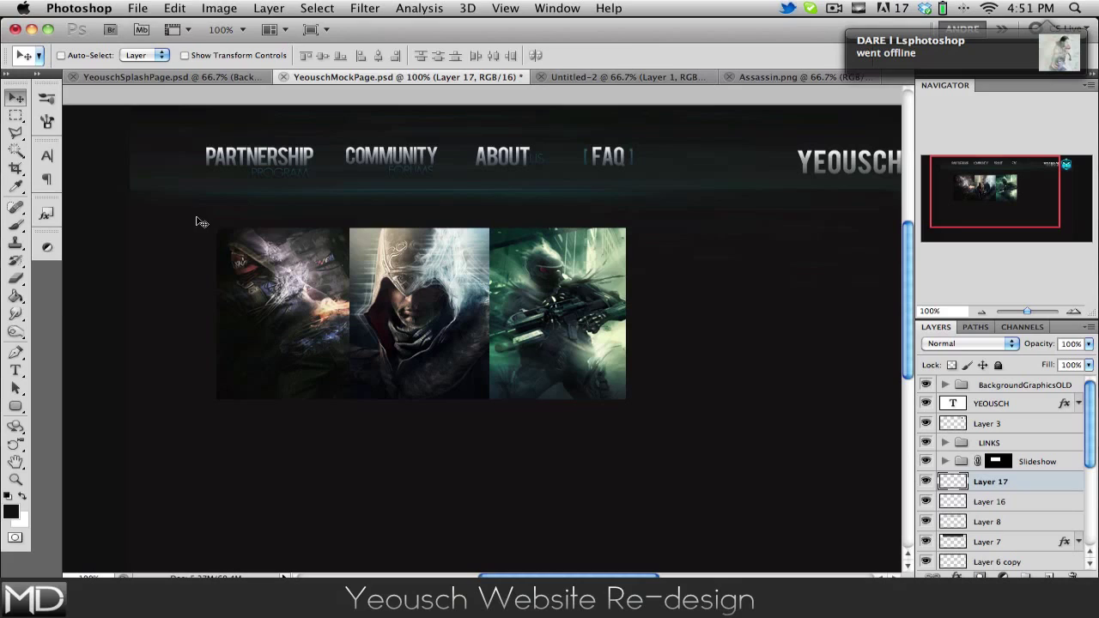
key("m")
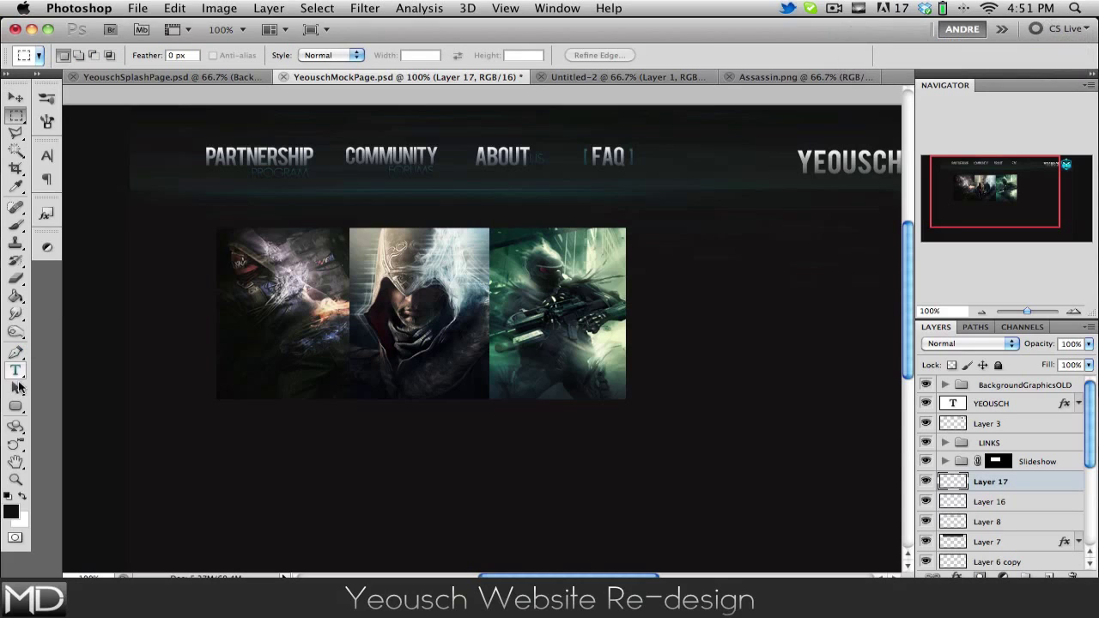
Draw a filled rounded rectangle with a 3 px radius on Layer 17, extending slightly past both sides of the three portraits
left_click(19, 407)
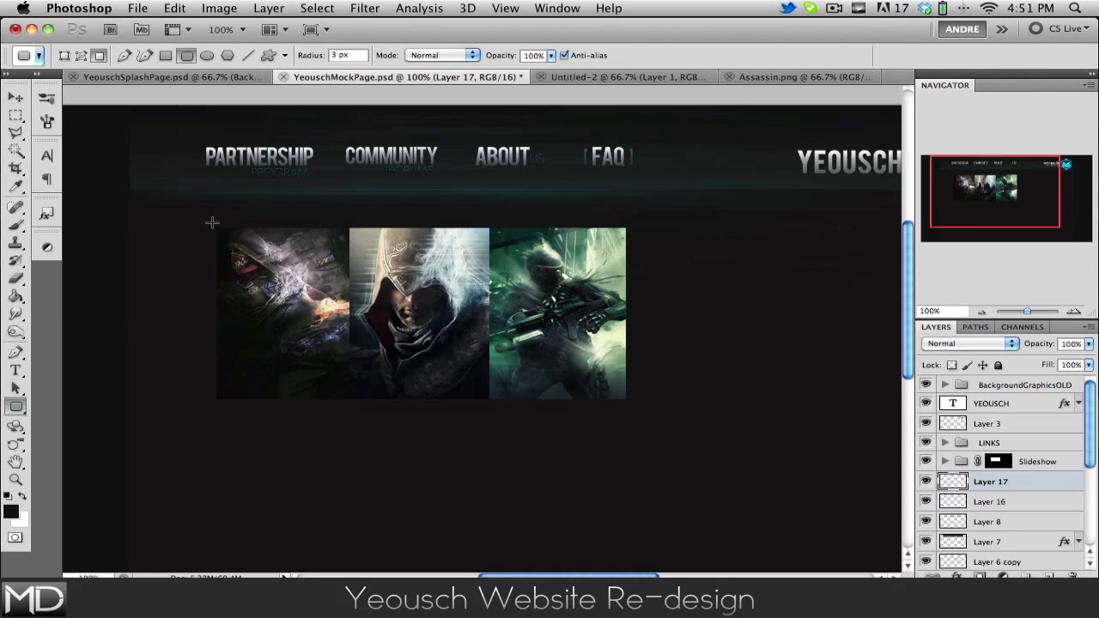
left_click_drag(212, 224, 631, 404)
key("super+z")
left_click_drag(191, 225, 655, 402)
scroll(639, 399, "down", 1)
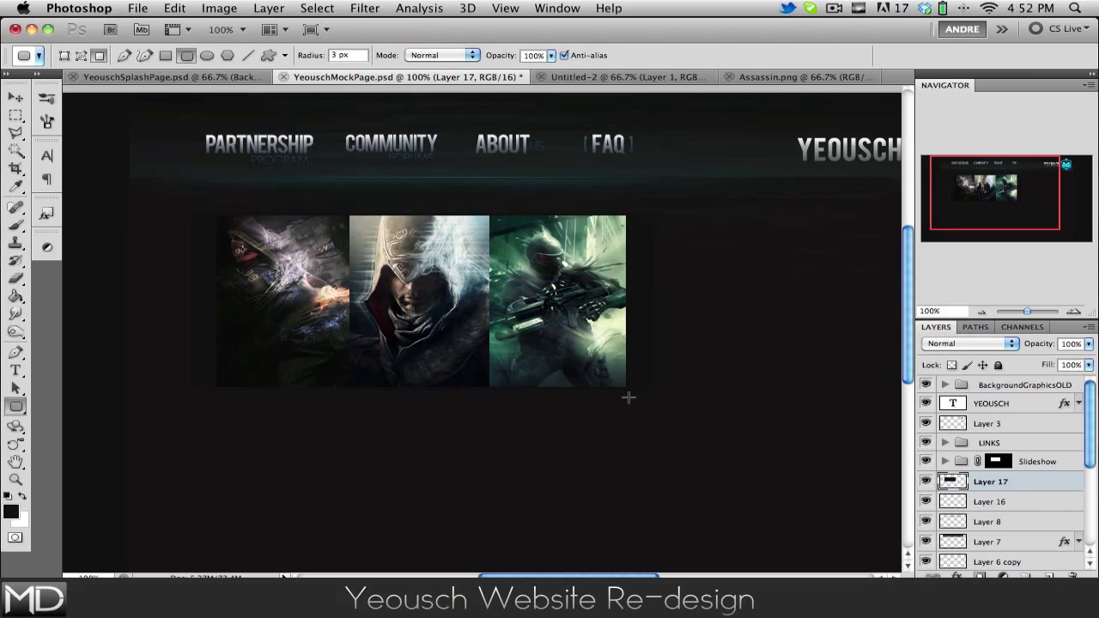
Try the light grey gradient preset style on the backing shape in Layer 17 and look at its layer style settings
double_click(1033, 485)
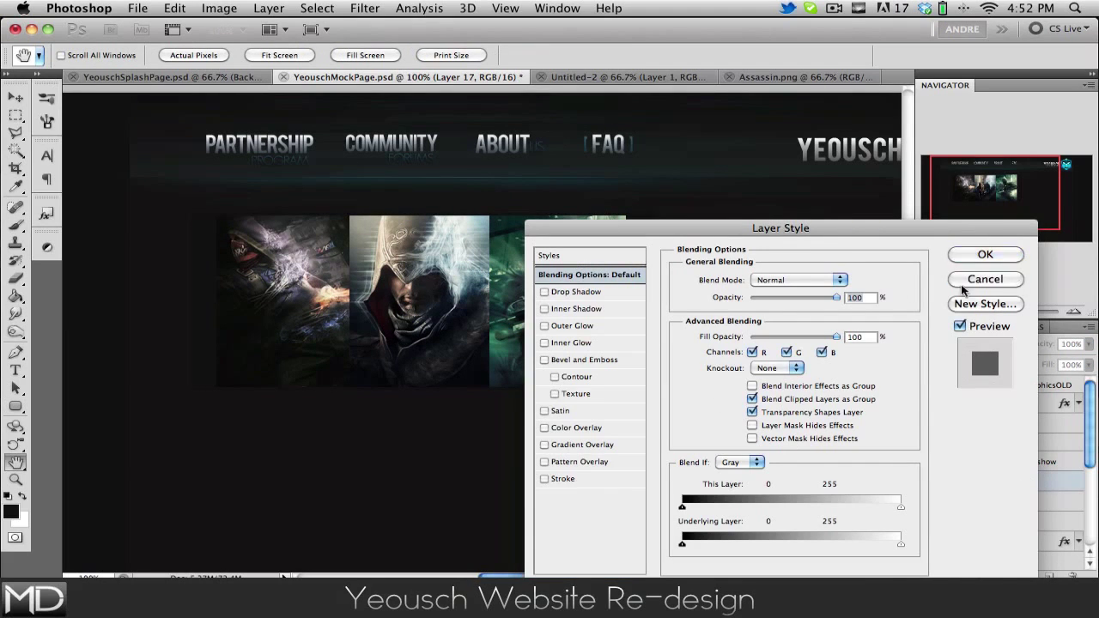
left_click(1020, 281)
left_click(46, 213)
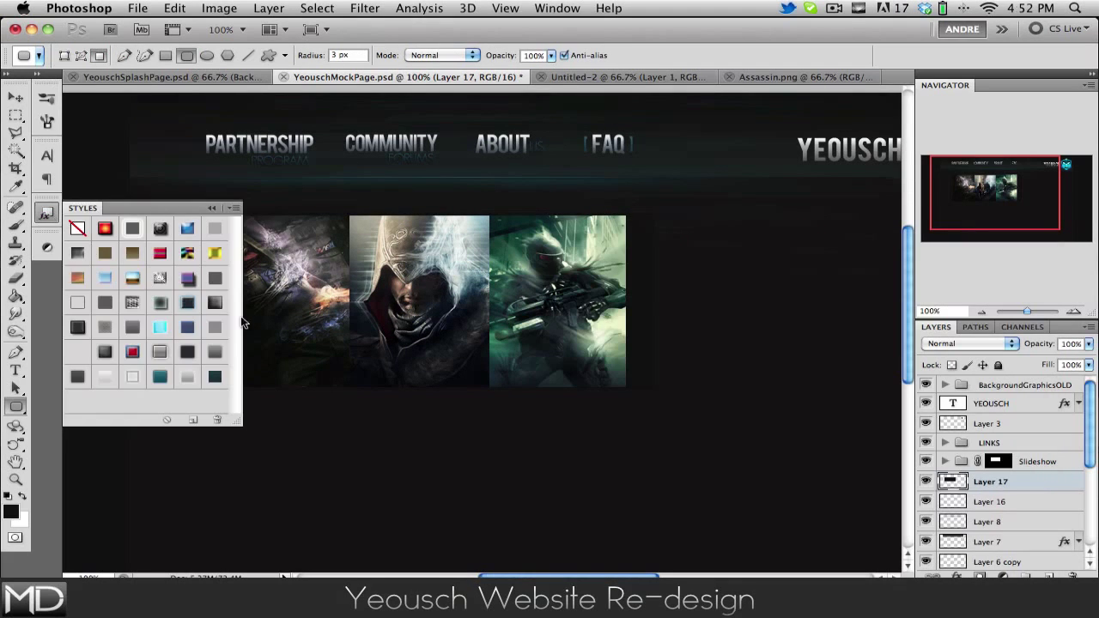
left_click(77, 378)
left_click(105, 378)
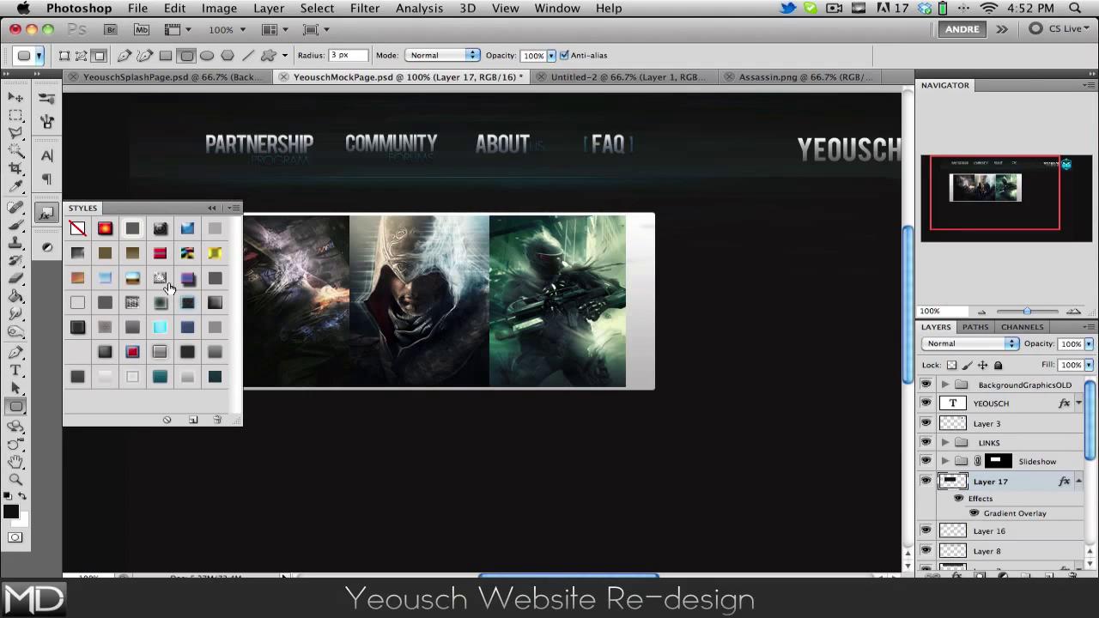
left_click(212, 208)
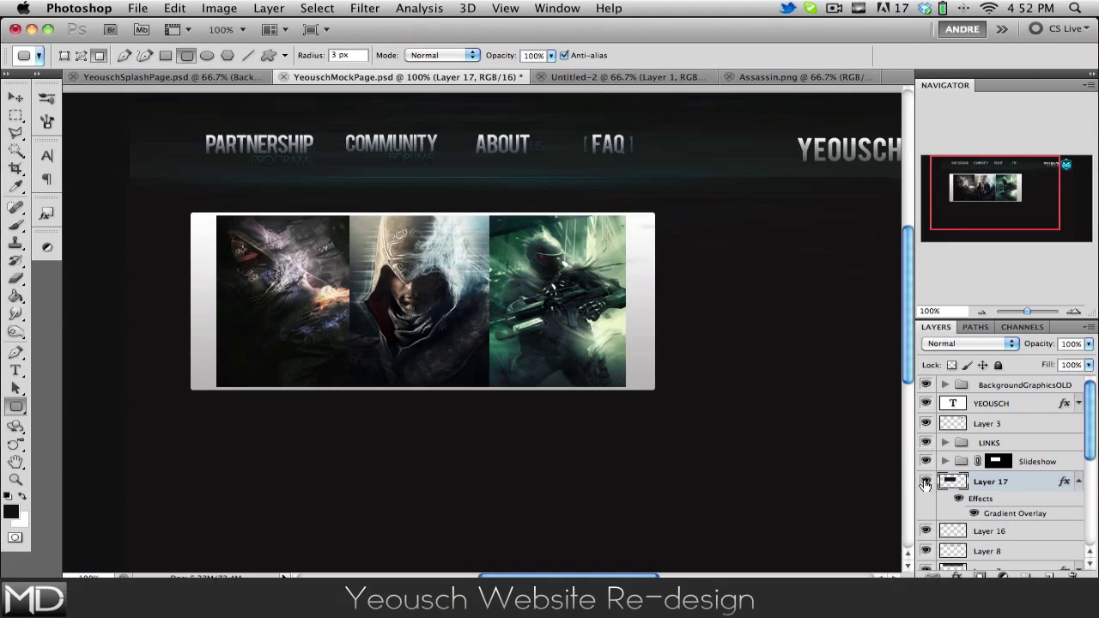
double_click(1041, 486)
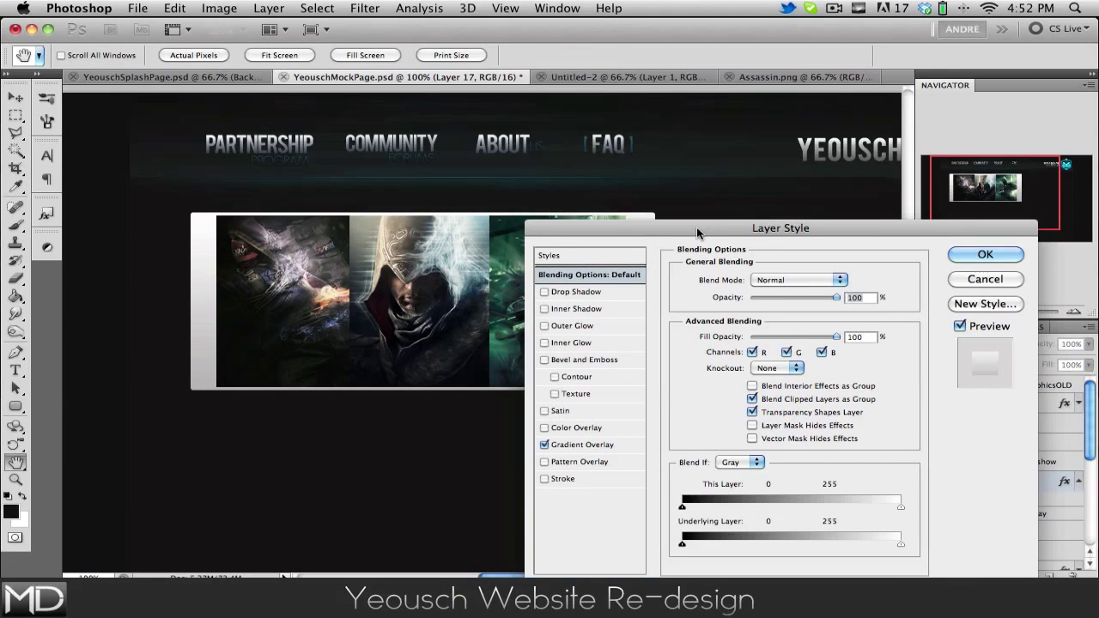
left_click_drag(691, 227, 767, 118)
left_click(1058, 165)
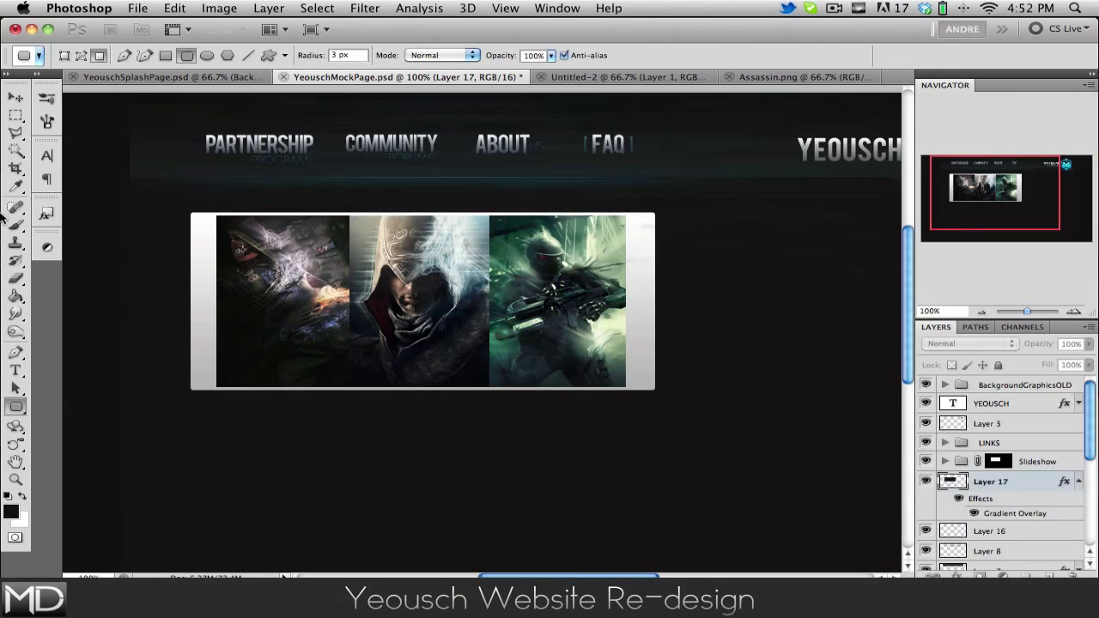
Apply the dark teal gradient preset style to the backing shape in Layer 17
left_click(47, 213)
left_click(214, 378)
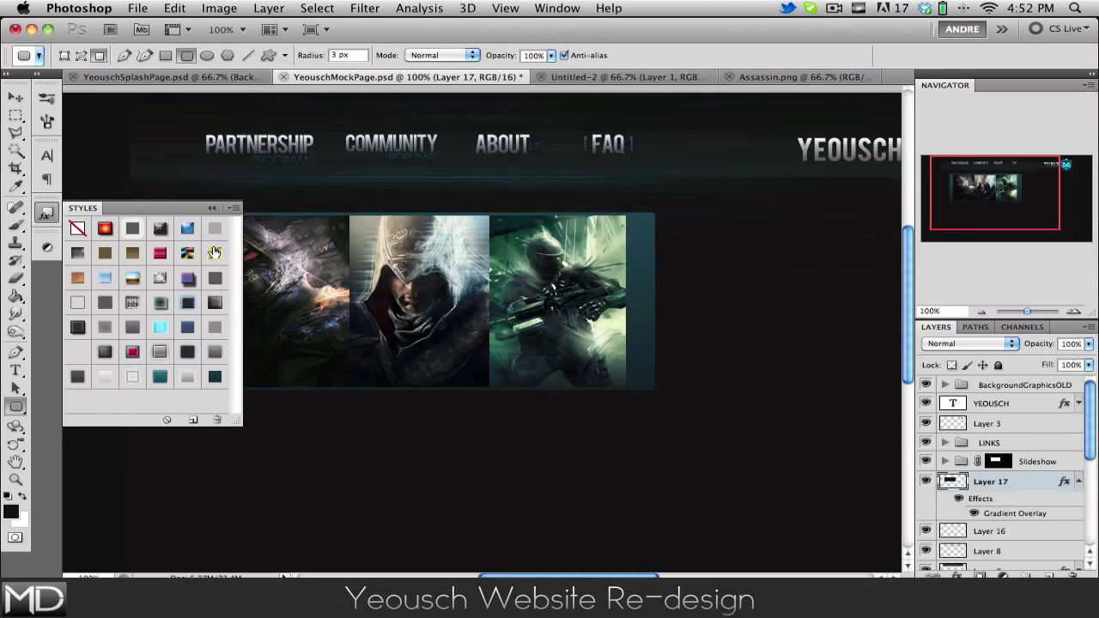
left_click(211, 208)
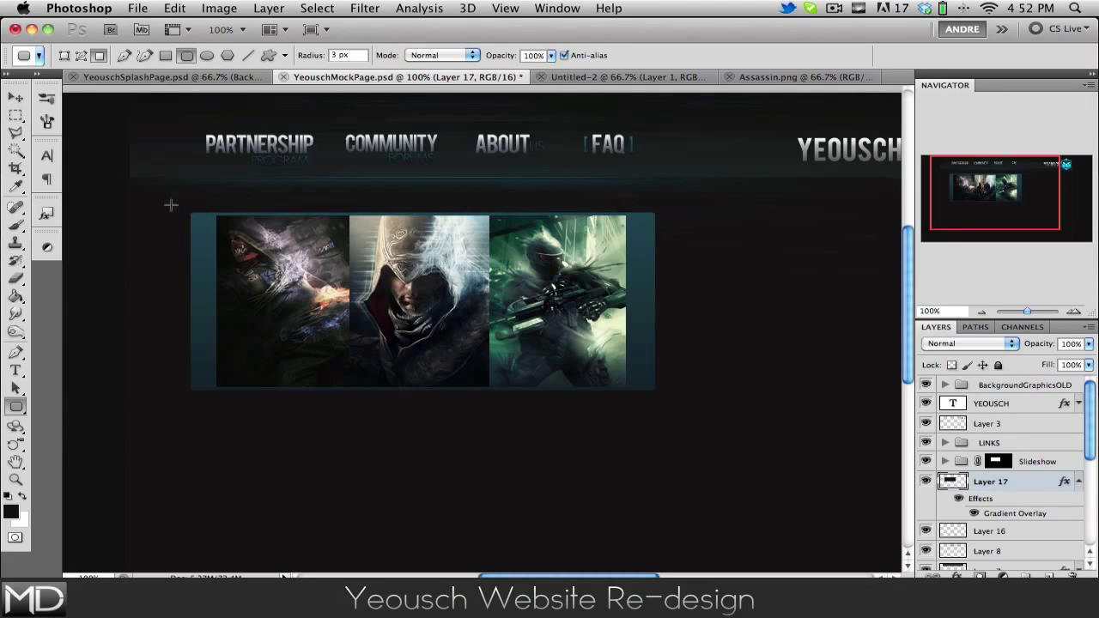
Duplicate the BackgroundGraphicsOLD group directly above Layer 17, beneath the Slideshow group, and merge the copy into a single layer
left_click(15, 97)
scroll(988, 455, "down", 5)
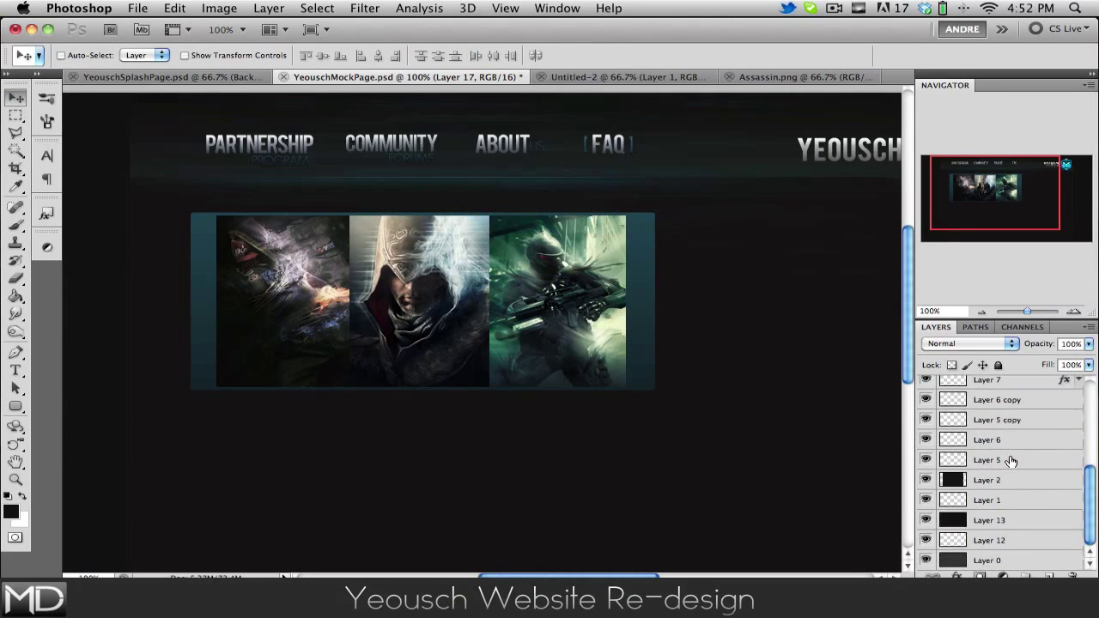
scroll(1011, 460, "up", 5)
left_click(1018, 386)
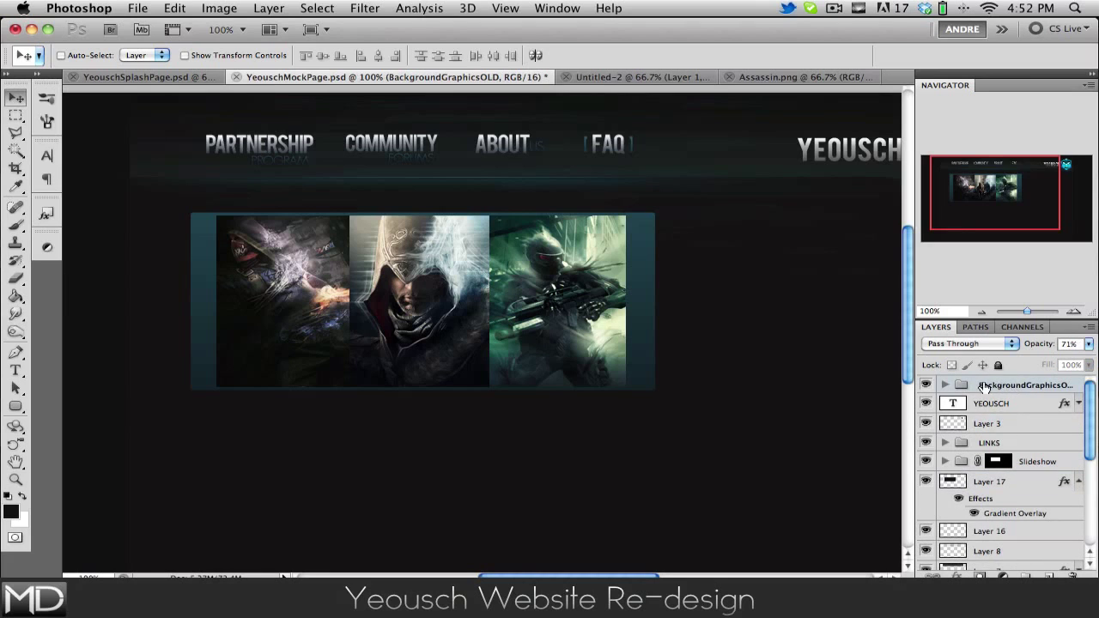
left_click_drag(984, 387, 1012, 503)
key("super+e")
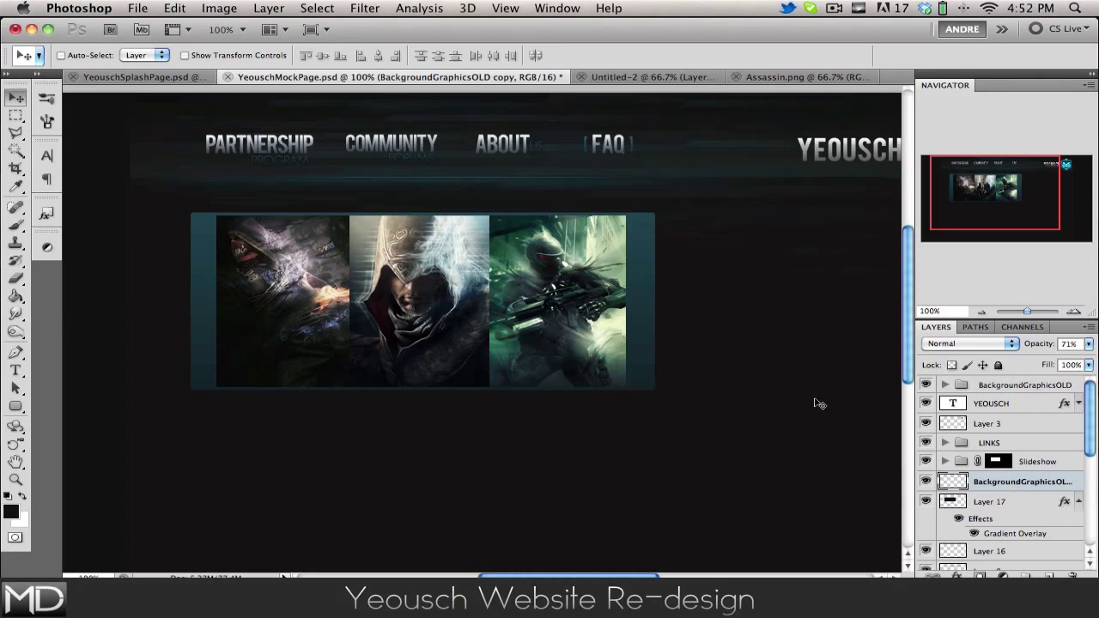
Reposition the merged graphics copy around the slideshow and set its opacity to 100% and its blend mode to Screen
left_click_drag(563, 344, 559, 354)
left_click_drag(678, 334, 691, 324)
left_click(1060, 343)
type("100")
key("Return")
left_click(1010, 344)
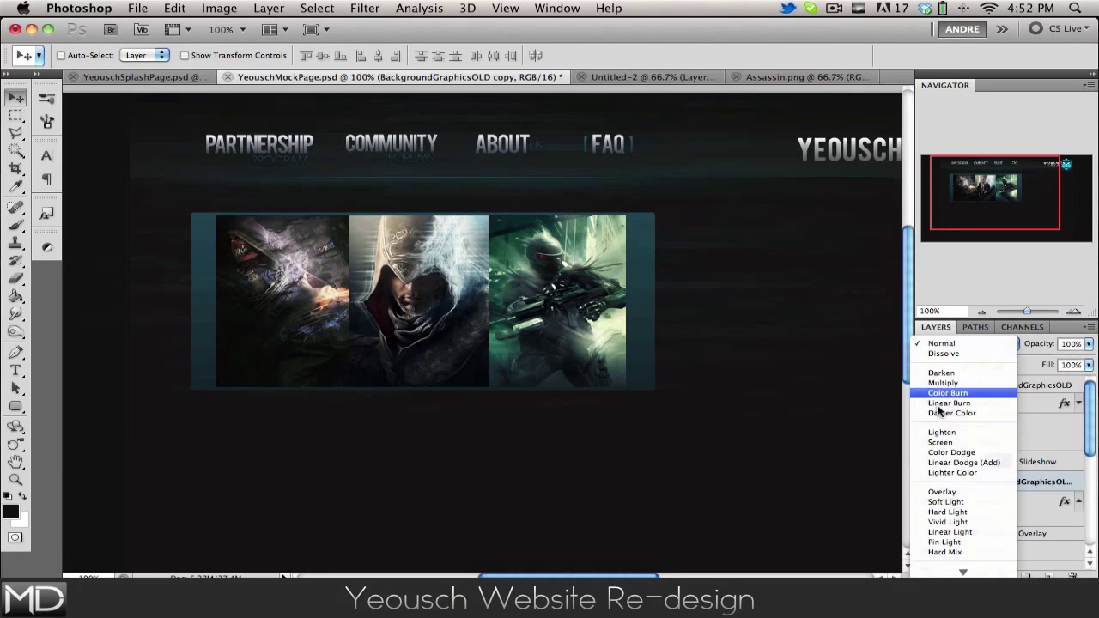
left_click(744, 393)
key("alt+shift+s")
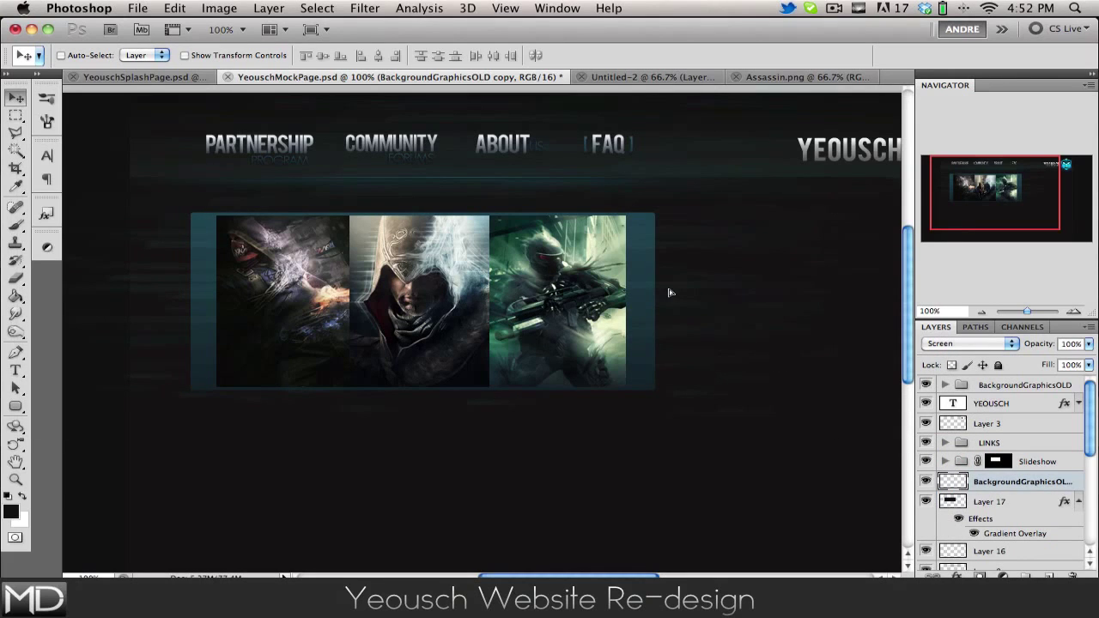
Duplicate the merged graphics layer with an offset up and to the right, and merge the two copies into one layer
left_click_drag(669, 314, 730, 270)
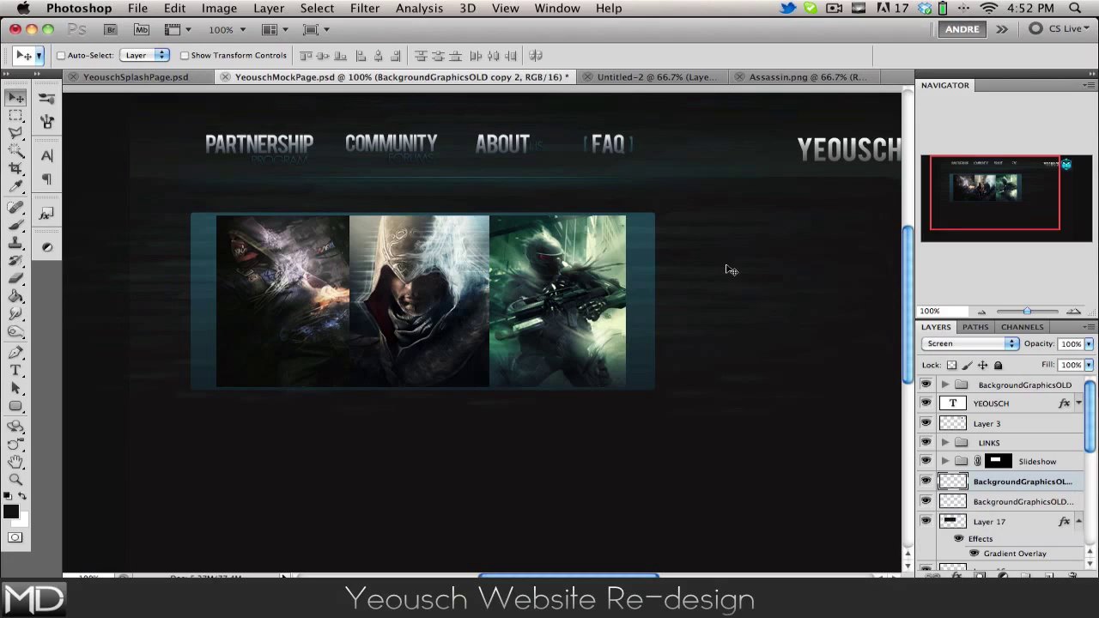
left_click(949, 525, "super")
left_click(1011, 506, "shift")
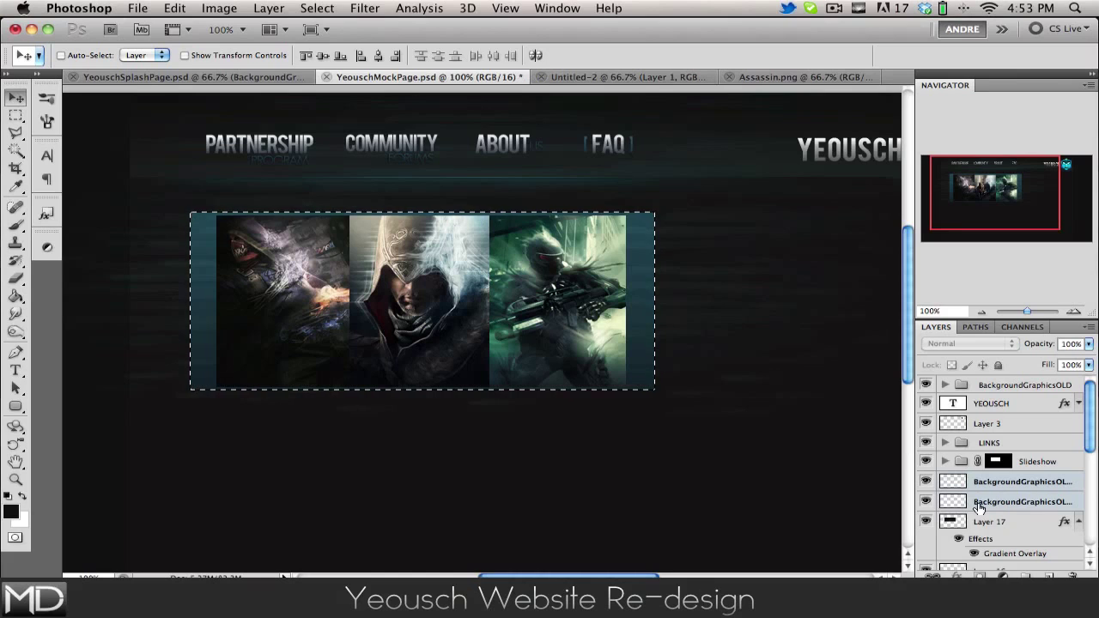
key("super+e")
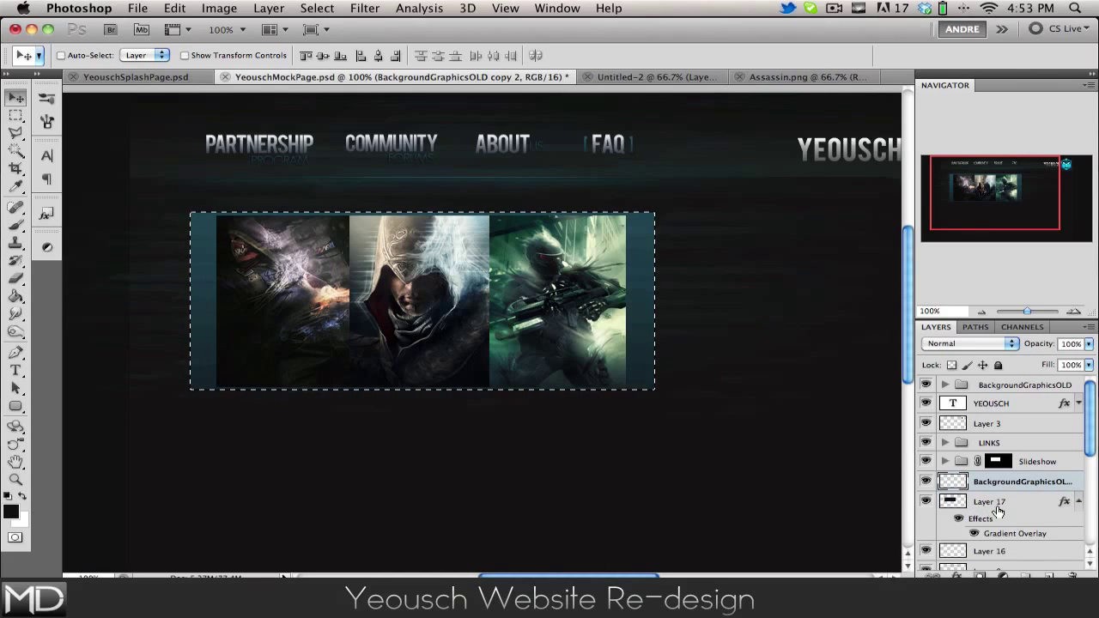
key("super+z")
left_click(1000, 505)
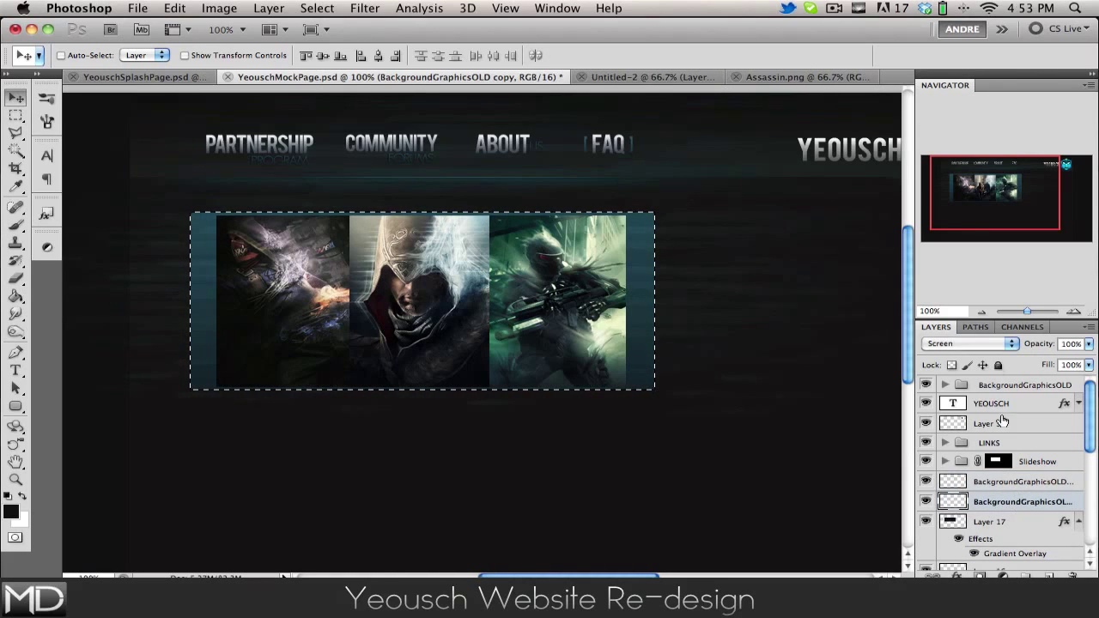
left_click(1009, 479, "shift")
key("super+e")
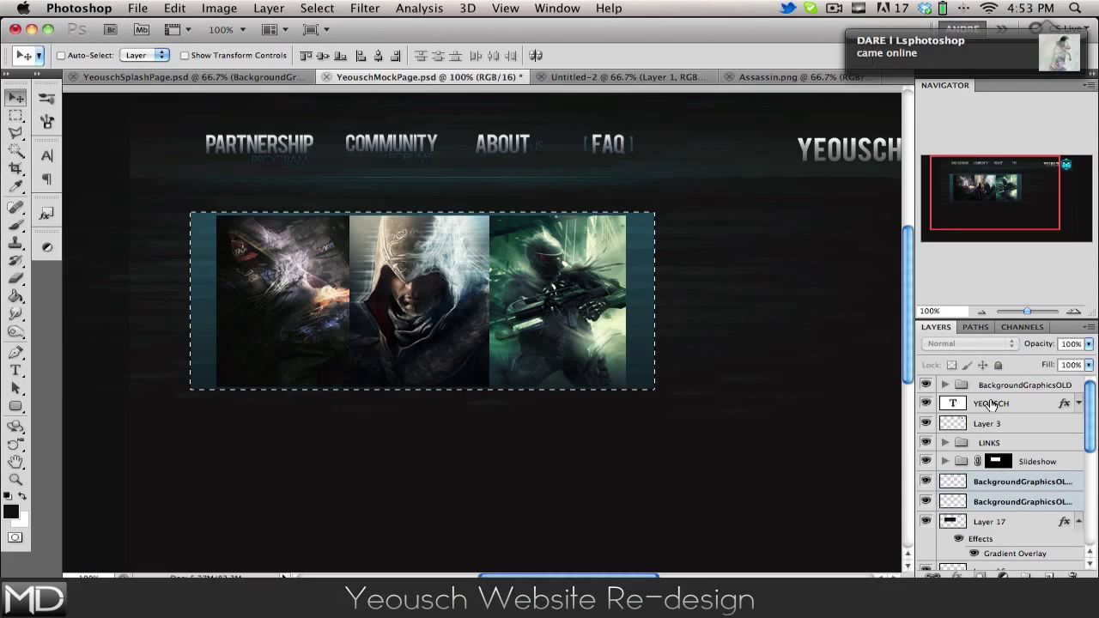
Set the combined graphics layer's blend mode to Screen and clear the selection around the backing shape
left_click(979, 344)
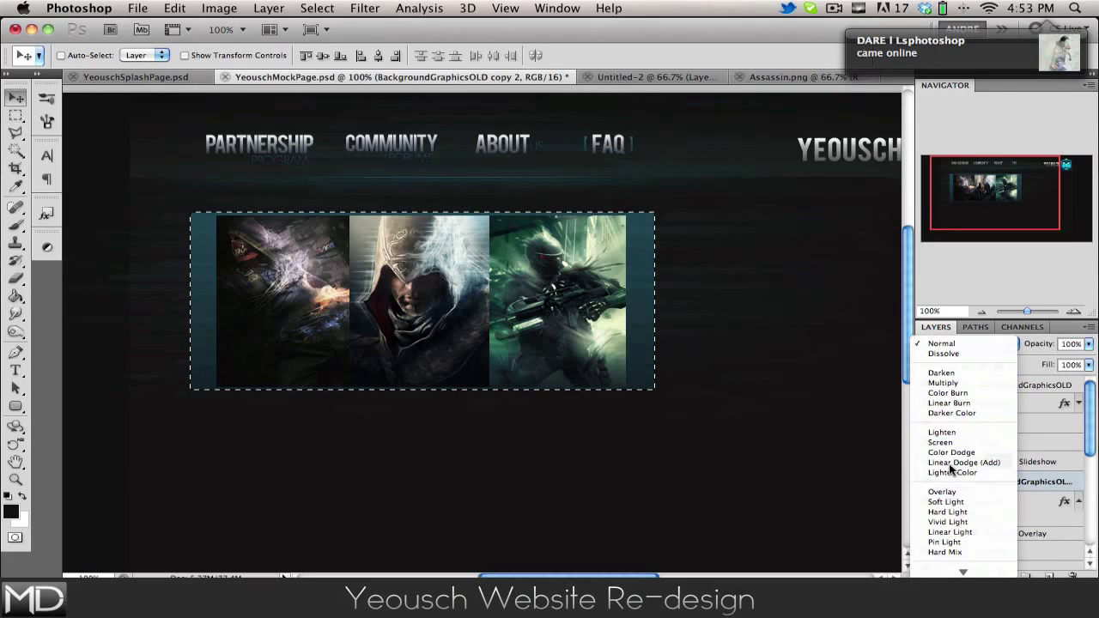
left_click(941, 442)
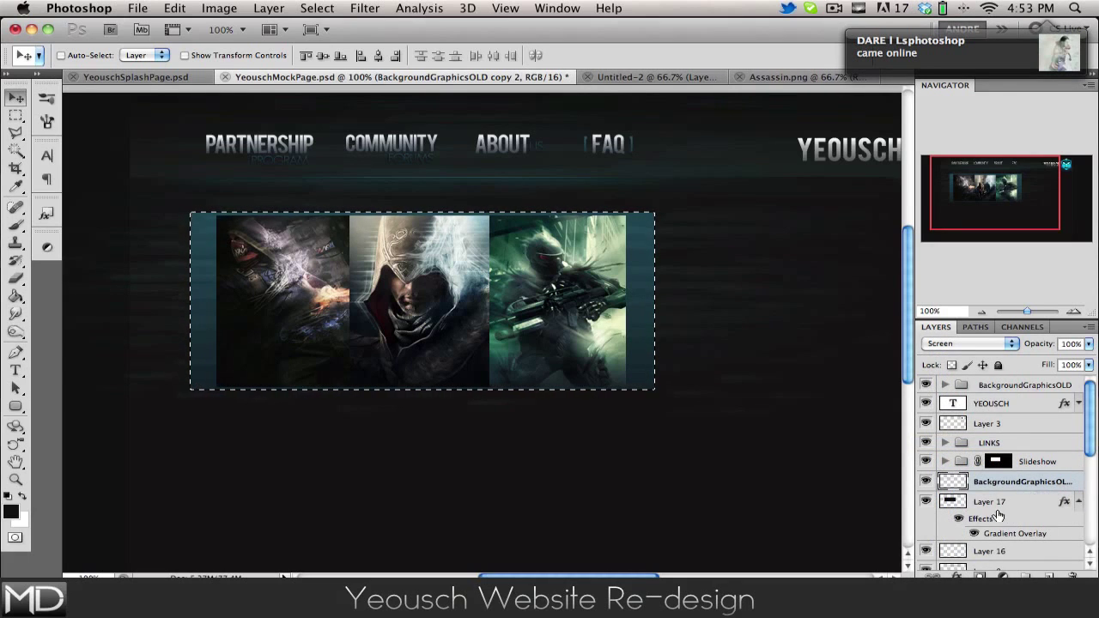
key("super+d")
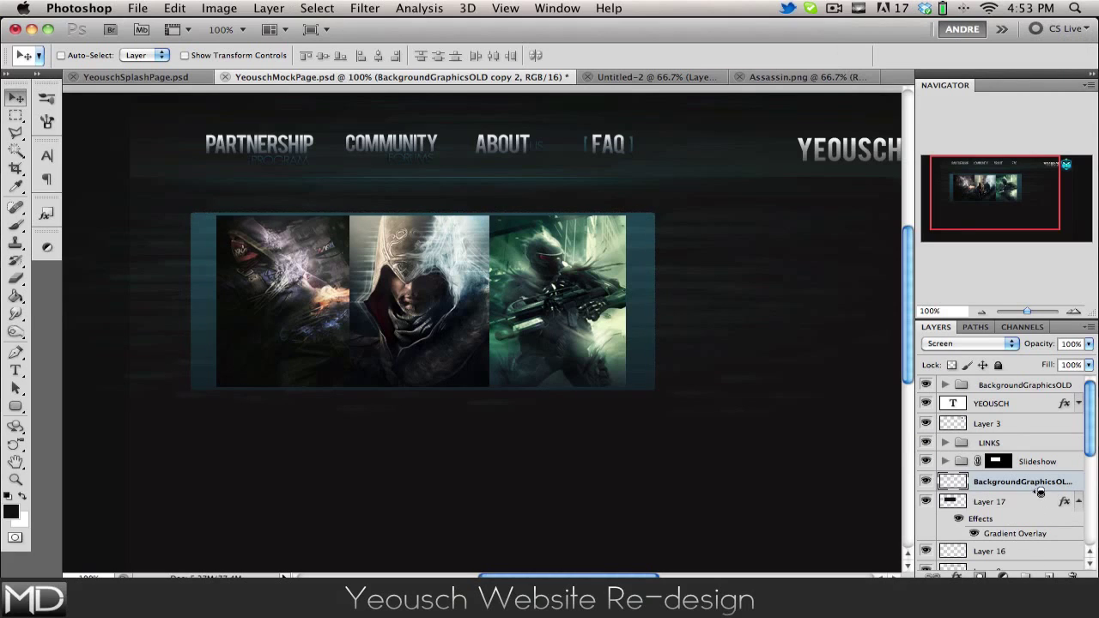
Try clipping the combined graphics layer to Layer 17, and release the clipping mask again
left_click(1040, 491, "alt")
left_click(1034, 495, "alt")
left_click(1063, 494, "alt")
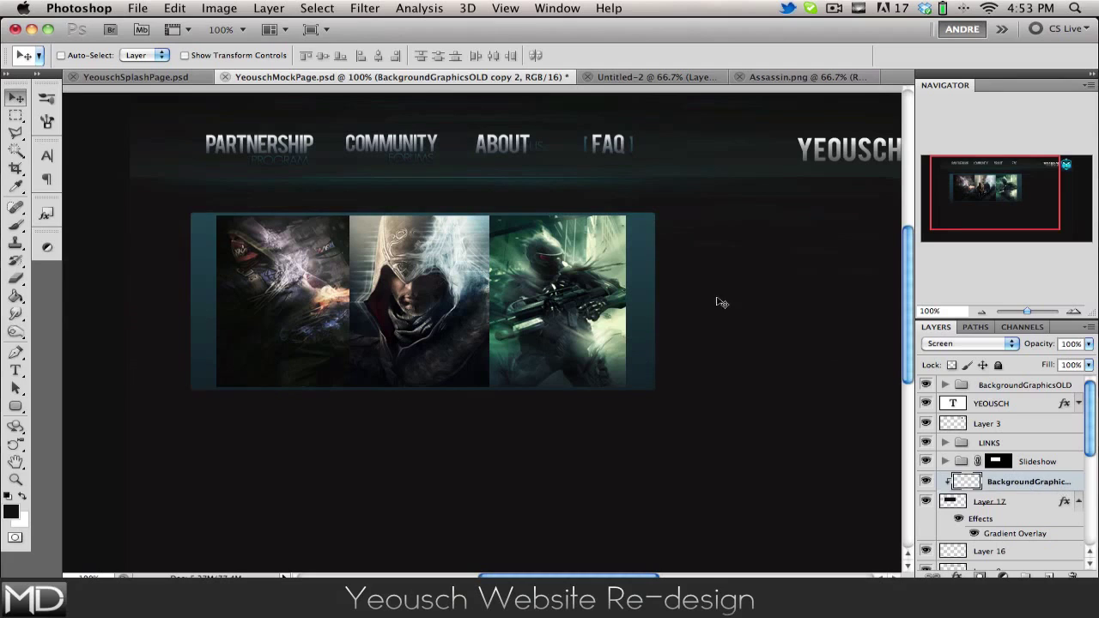
left_click(978, 491, "alt")
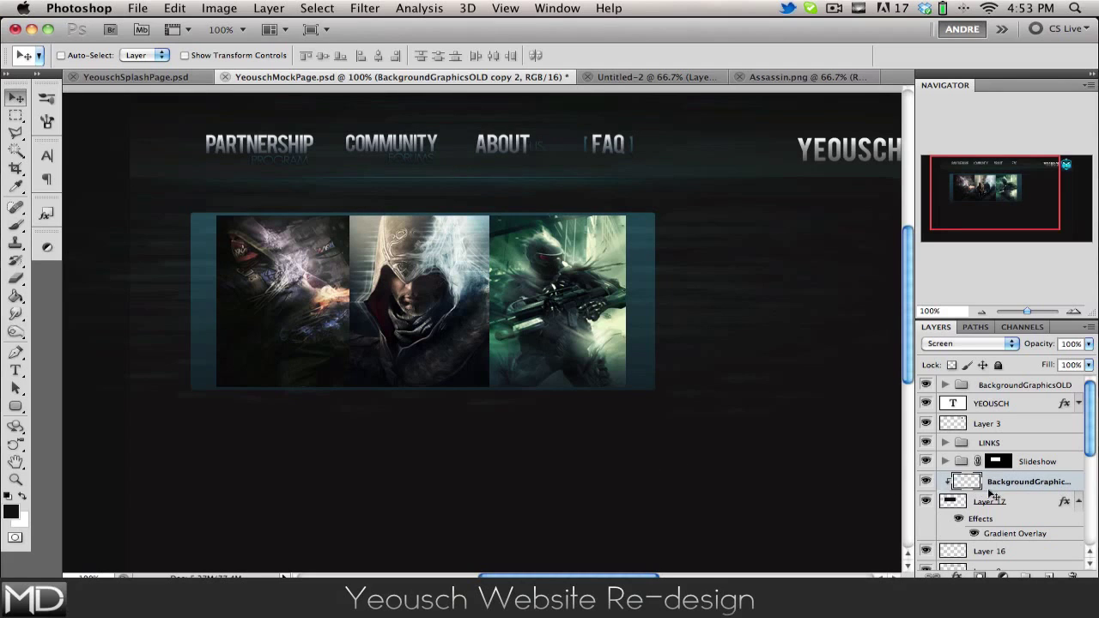
right_click(1066, 502)
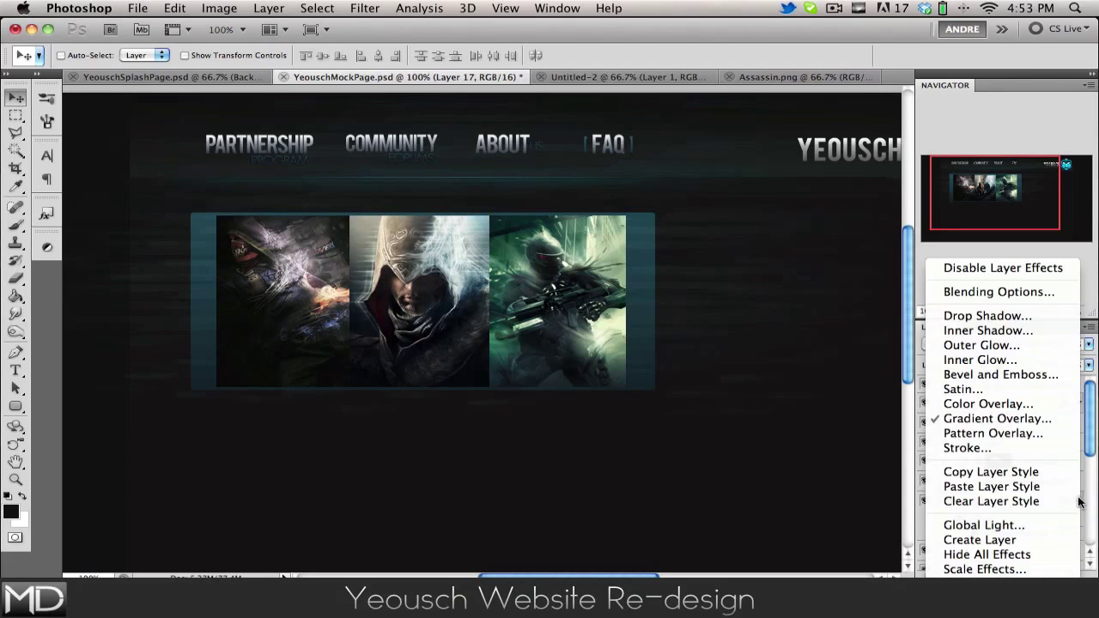
left_click(910, 500)
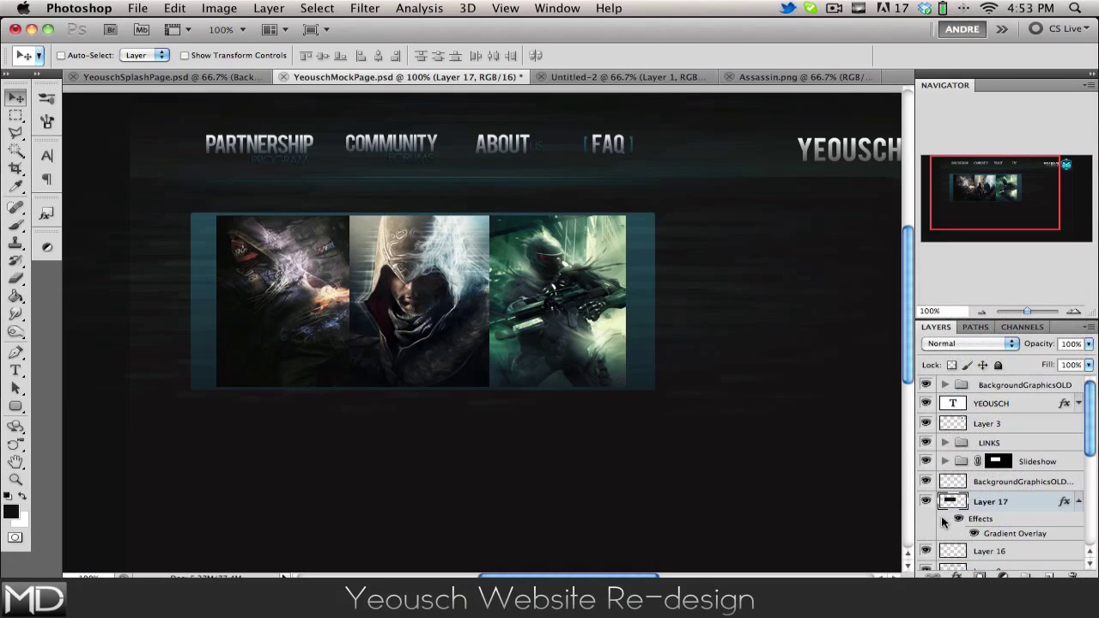
Clip the combined graphics layer to Layer 17 and compare the backing shape with its effects hidden and shown, leaving them shown
left_click(959, 520)
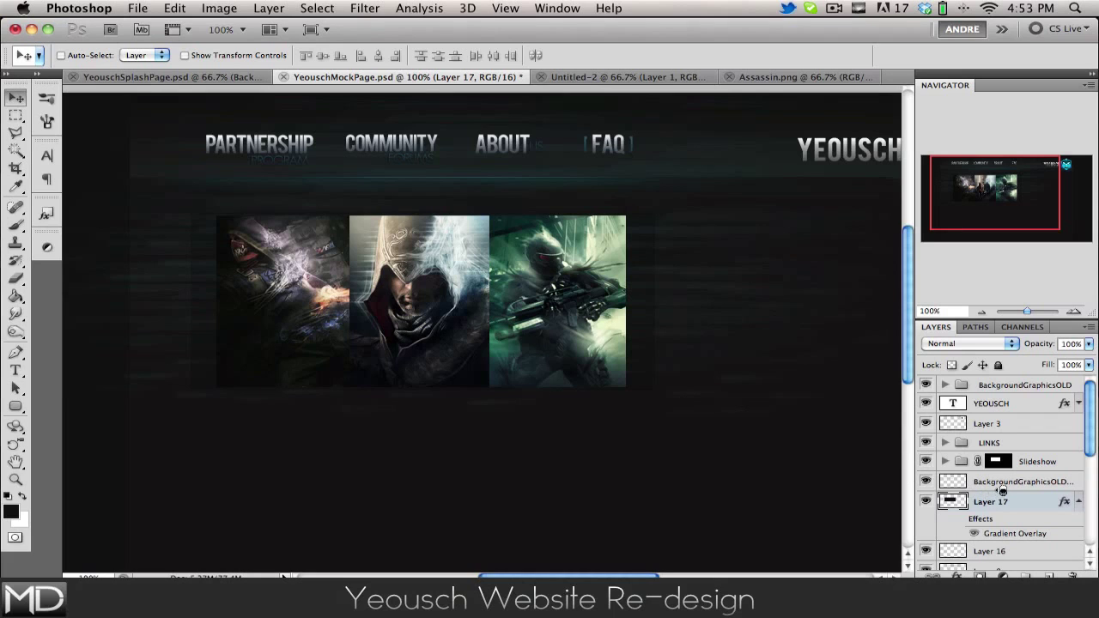
left_click(967, 491, "alt")
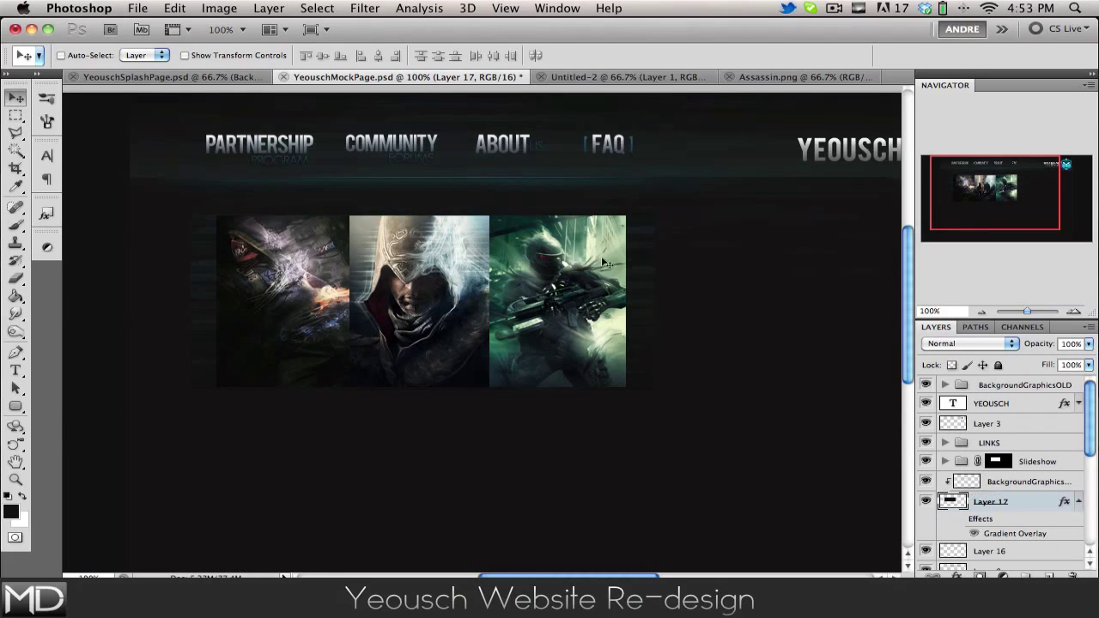
left_click(956, 518)
left_click(957, 519)
left_click(957, 520)
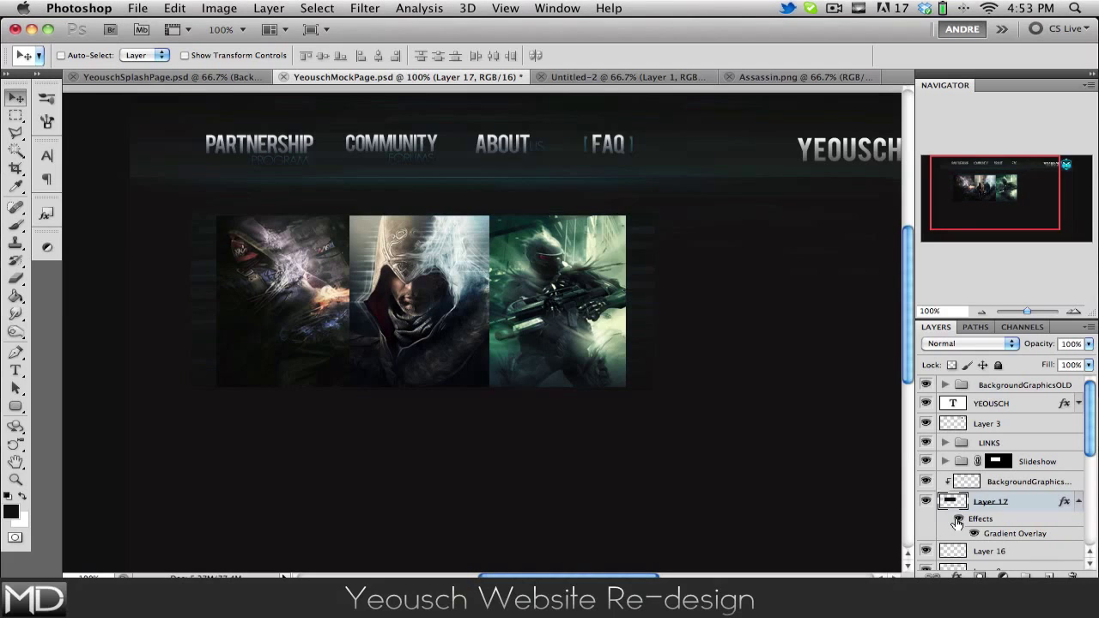
left_click(956, 520)
left_click(956, 520)
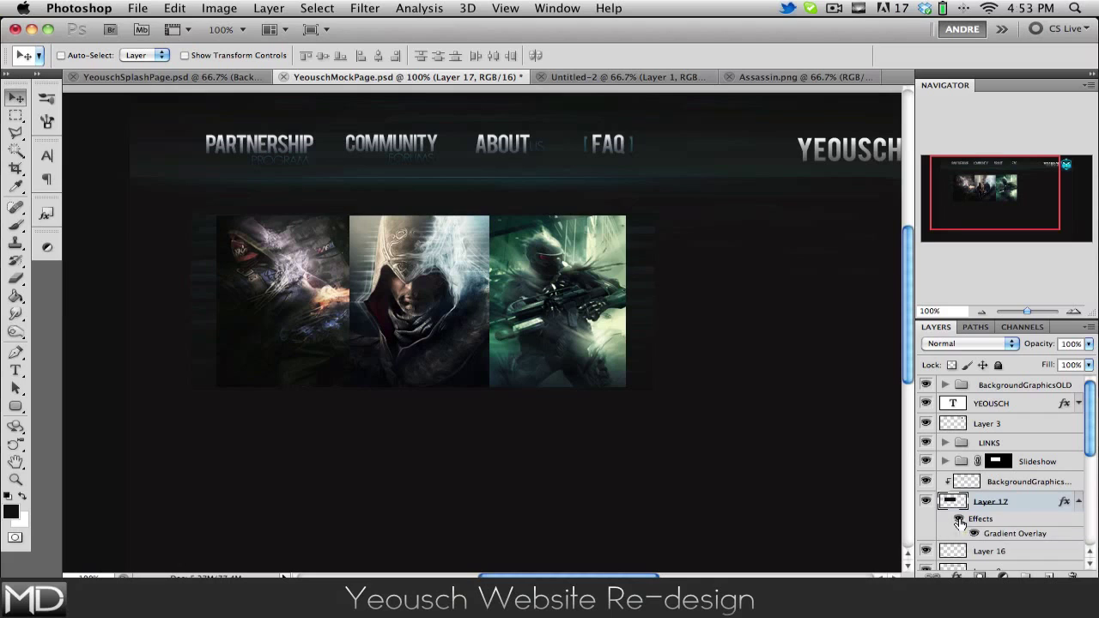
Set the blend mode of Layer 17's Gradient Overlay to Overlay
double_click(1029, 503)
left_click(644, 332)
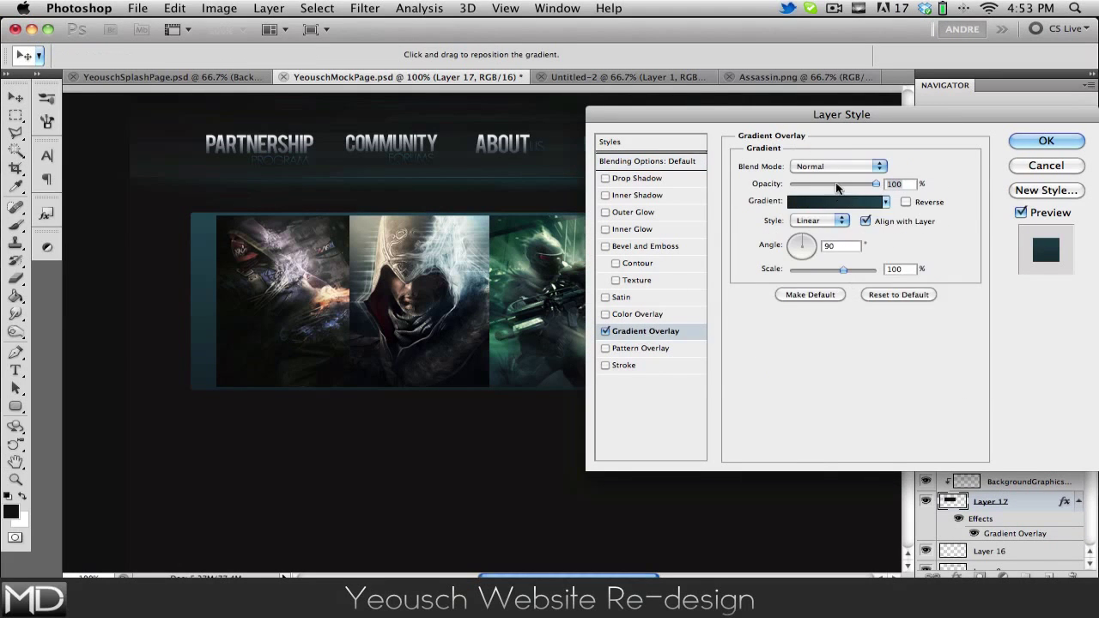
left_click(837, 166)
left_click(837, 319)
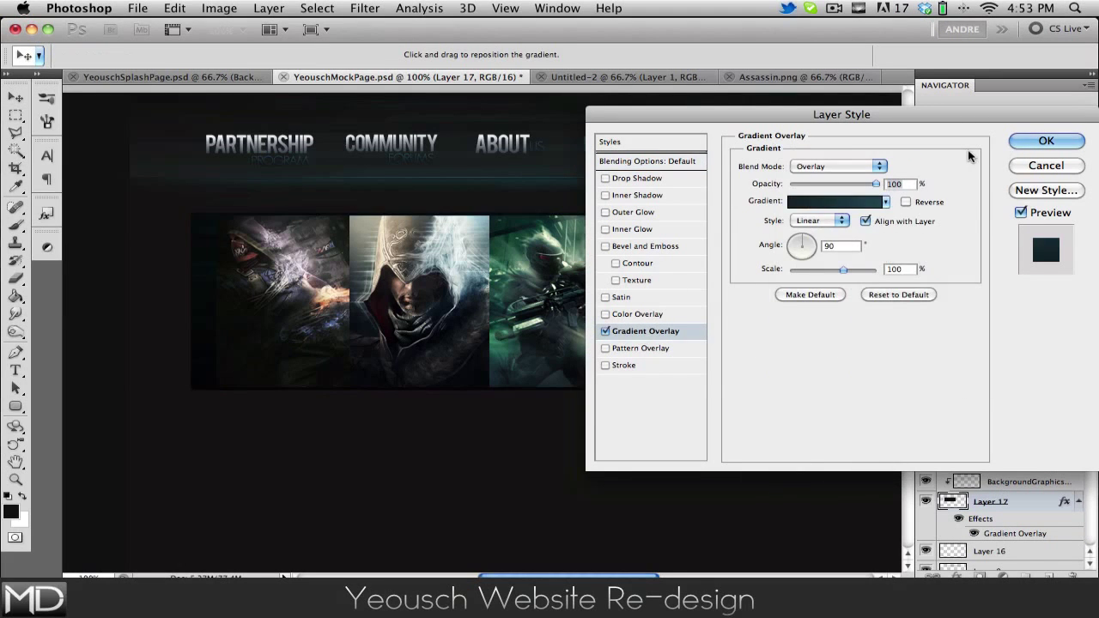
left_click(1046, 141)
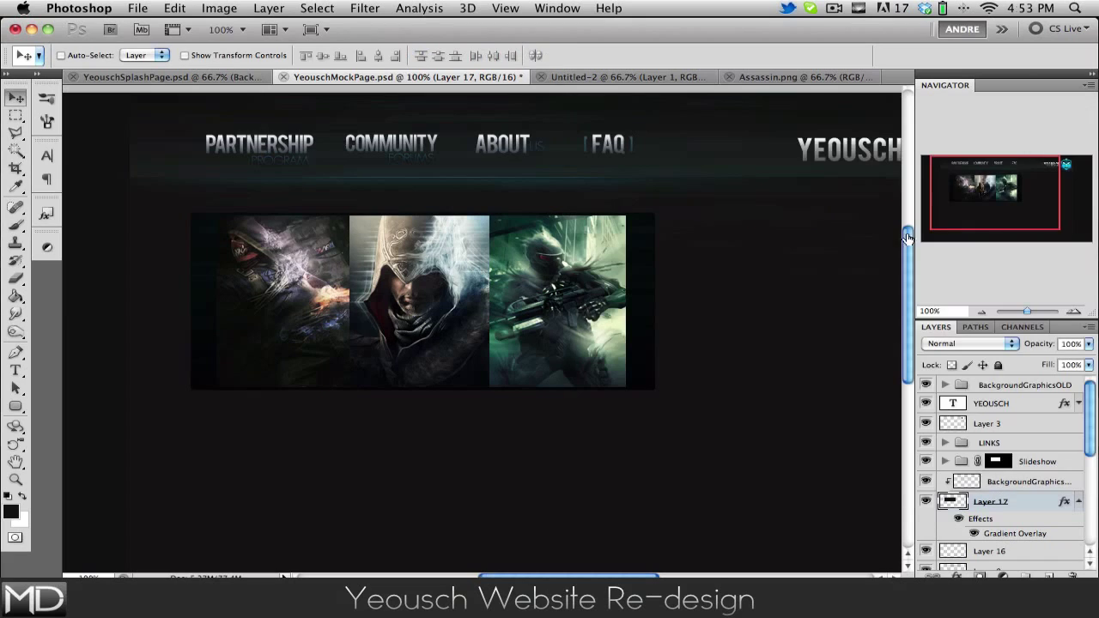
Set Layer 17's Gradient Overlay to Screen blend mode at 21% opacity
double_click(1030, 511)
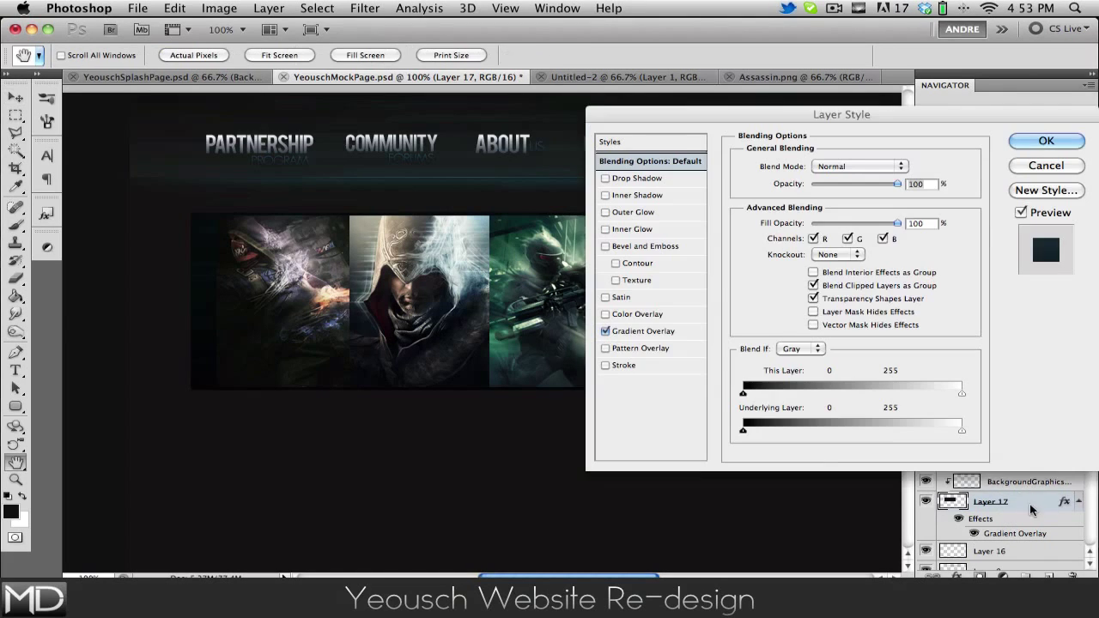
left_click(646, 330)
left_click(847, 170)
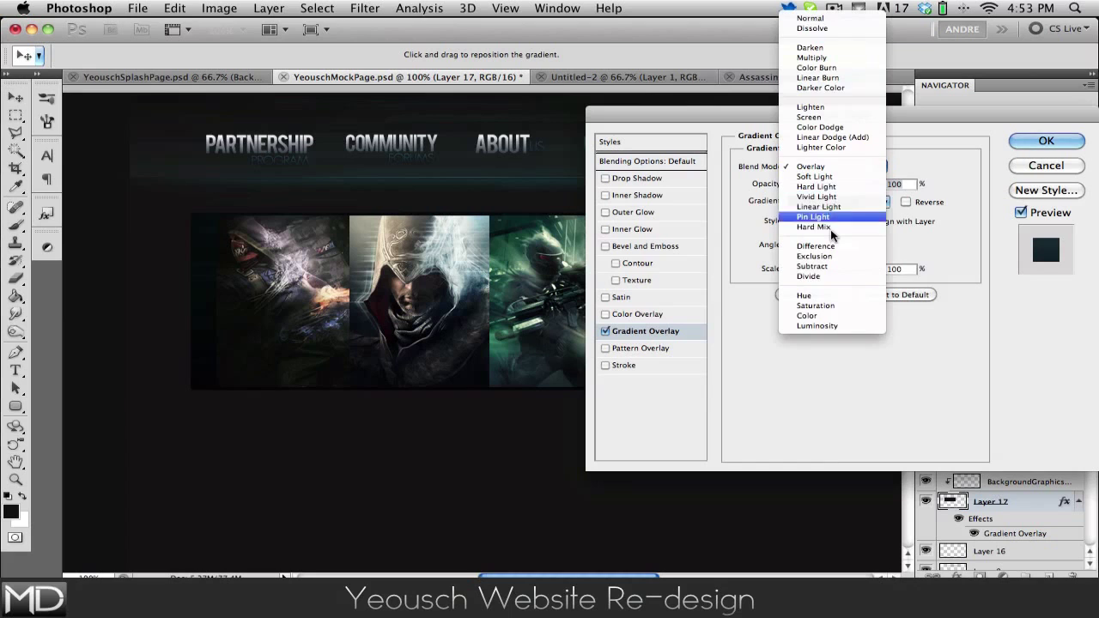
left_click(809, 117)
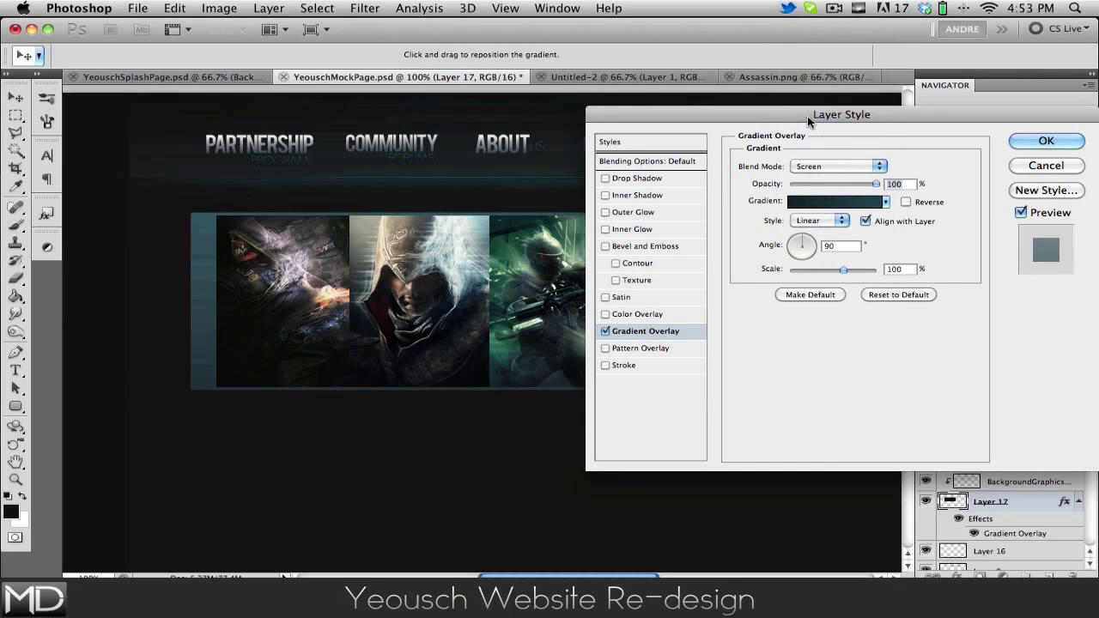
left_click_drag(878, 114, 860, 152)
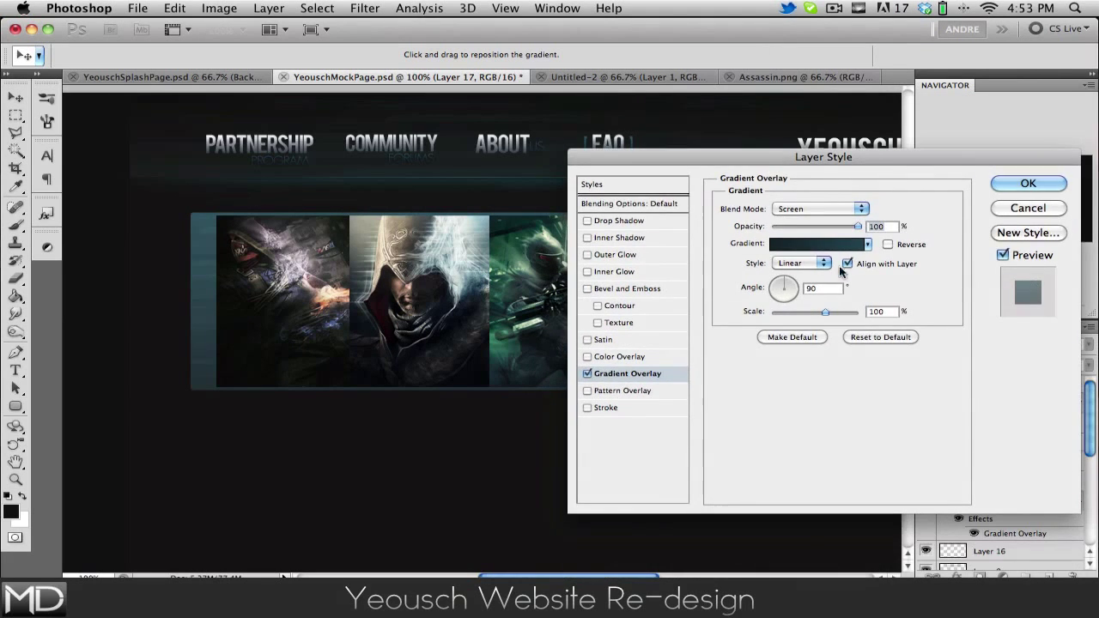
left_click_drag(833, 223, 790, 228)
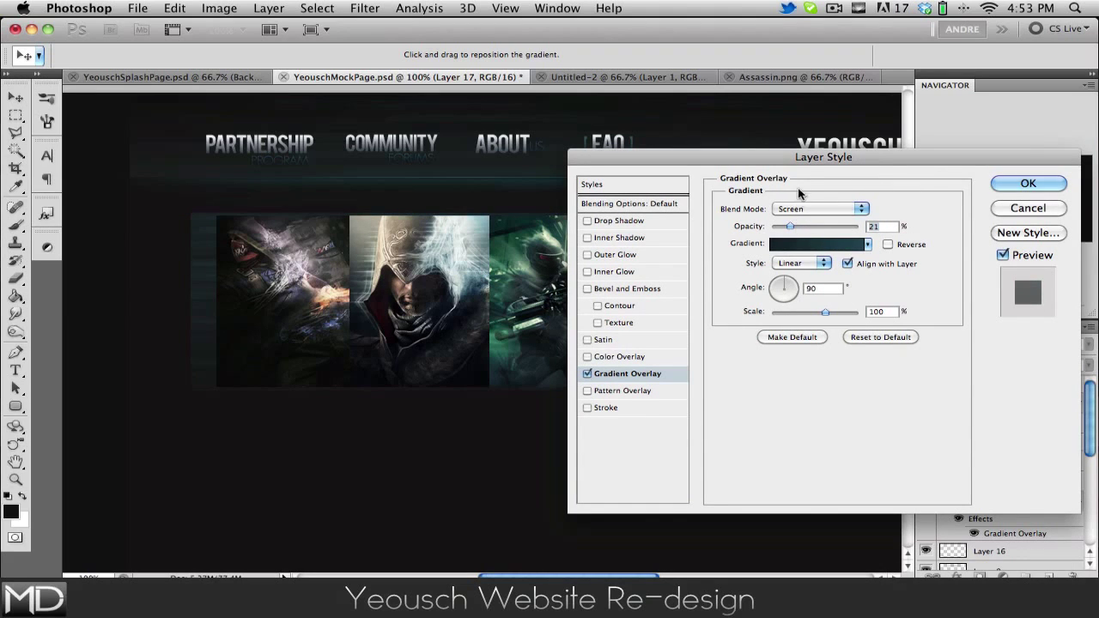
left_click_drag(807, 167, 855, 126)
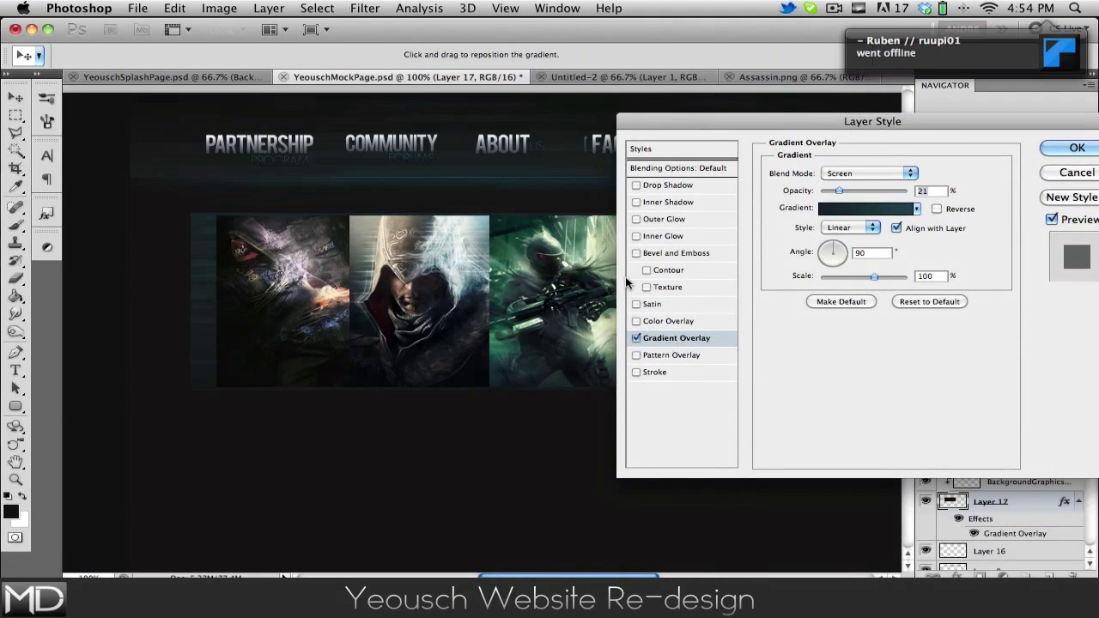
Add a Bevel and Emboss effect to Layer 17 with a depth of 200% and a size of 0 px
left_click(640, 252)
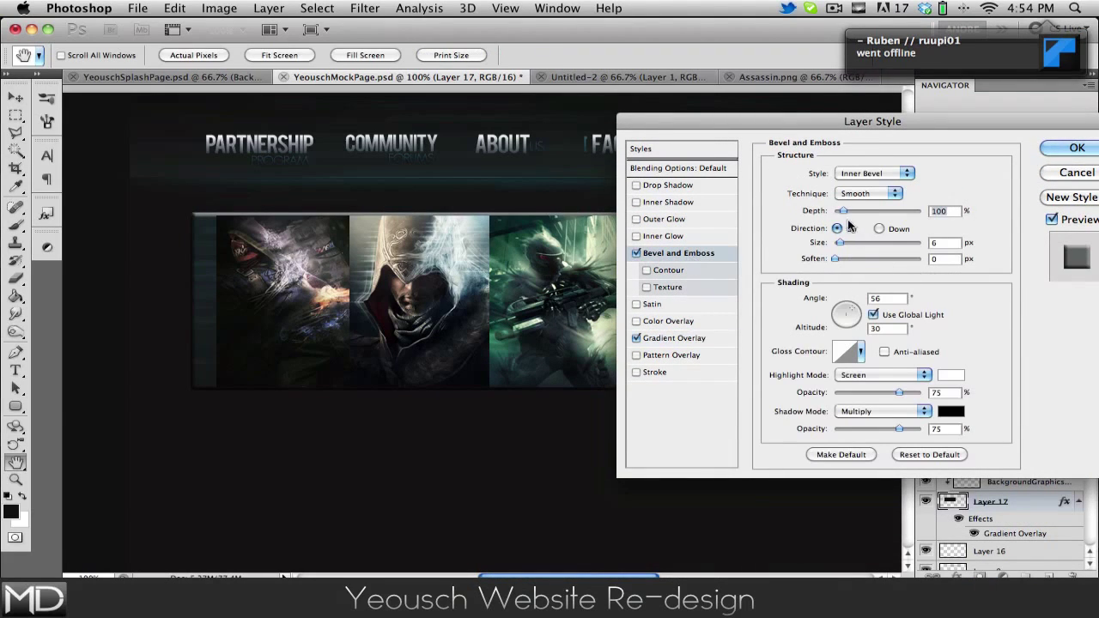
mouse_move(843, 210)
left_mouse_down()
mouse_move(824, 213)
mouse_move(858, 215)
left_mouse_up()
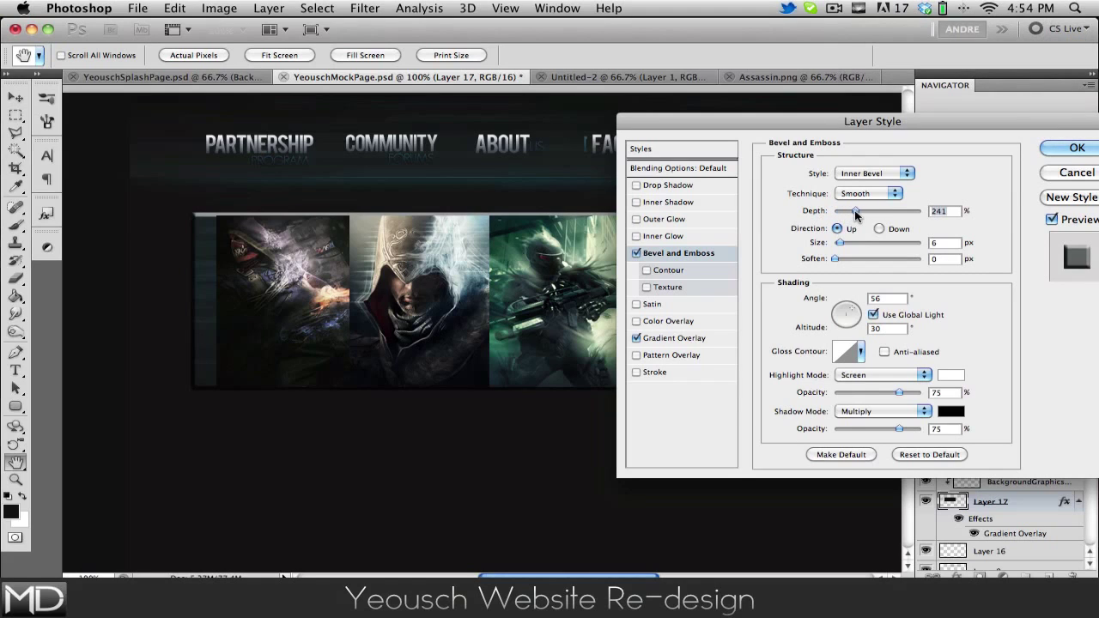
type("200")
left_click_drag(840, 243, 829, 245)
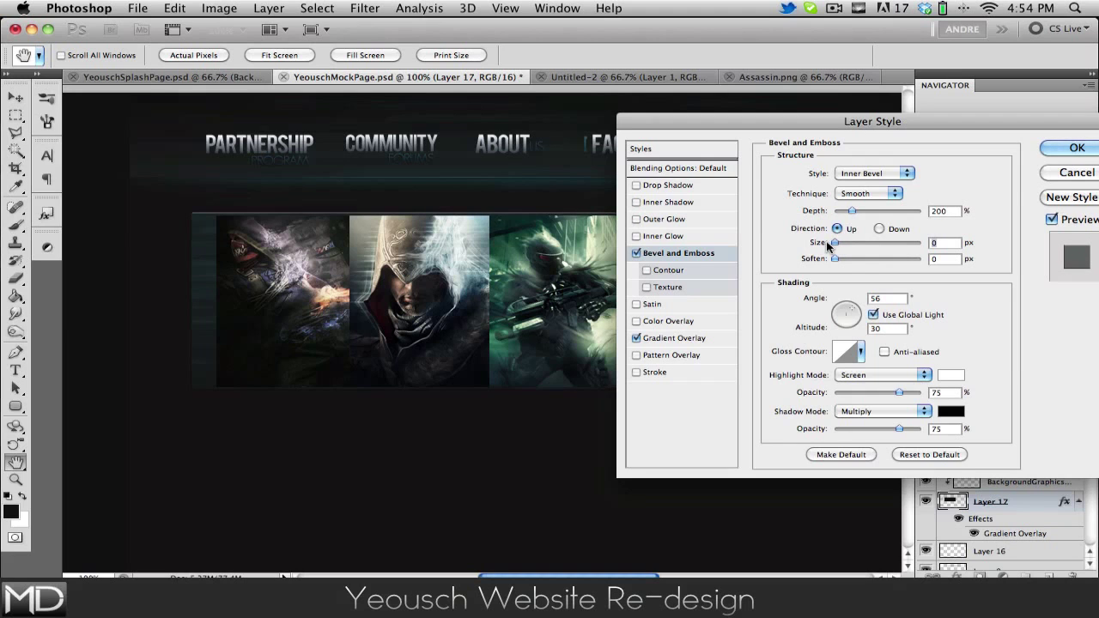
mouse_move(835, 141)
left_mouse_down()
mouse_move(812, 165)
mouse_move(791, 551)
mouse_move(795, 160)
mouse_move(721, 253)
mouse_move(768, 477)
mouse_move(840, 378)
mouse_move(840, 195)
left_mouse_up()
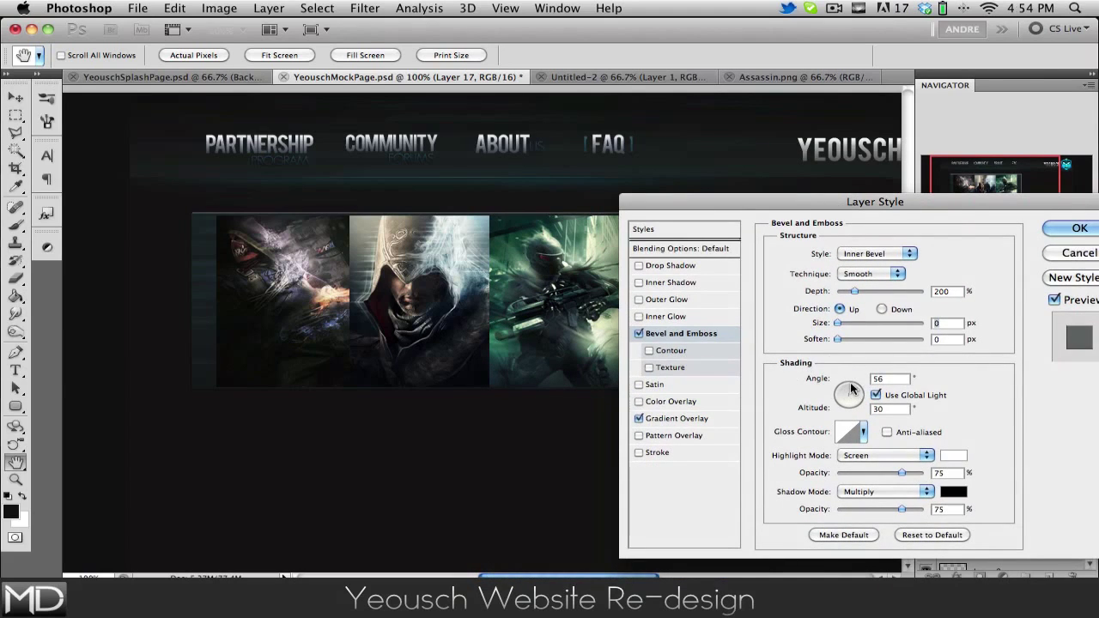
Turn off global light for the bevel, set its angle to 87° and altitude to 0°, and apply the layer style
left_click(874, 395)
left_click_drag(850, 392, 849, 377)
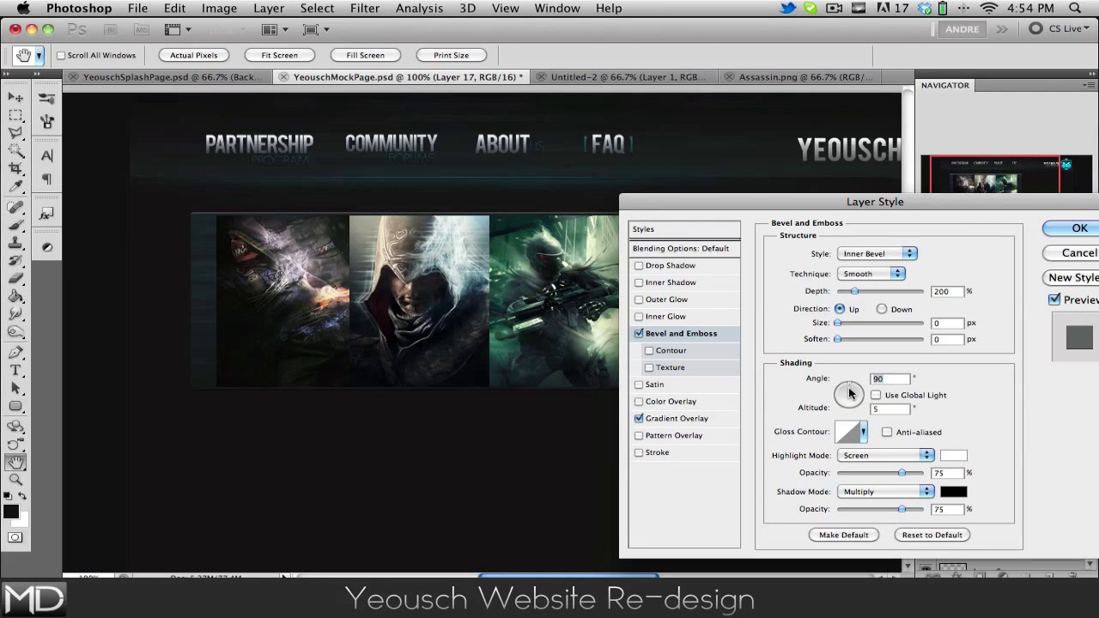
left_click_drag(849, 392, 851, 383)
left_click_drag(818, 208, 726, 380)
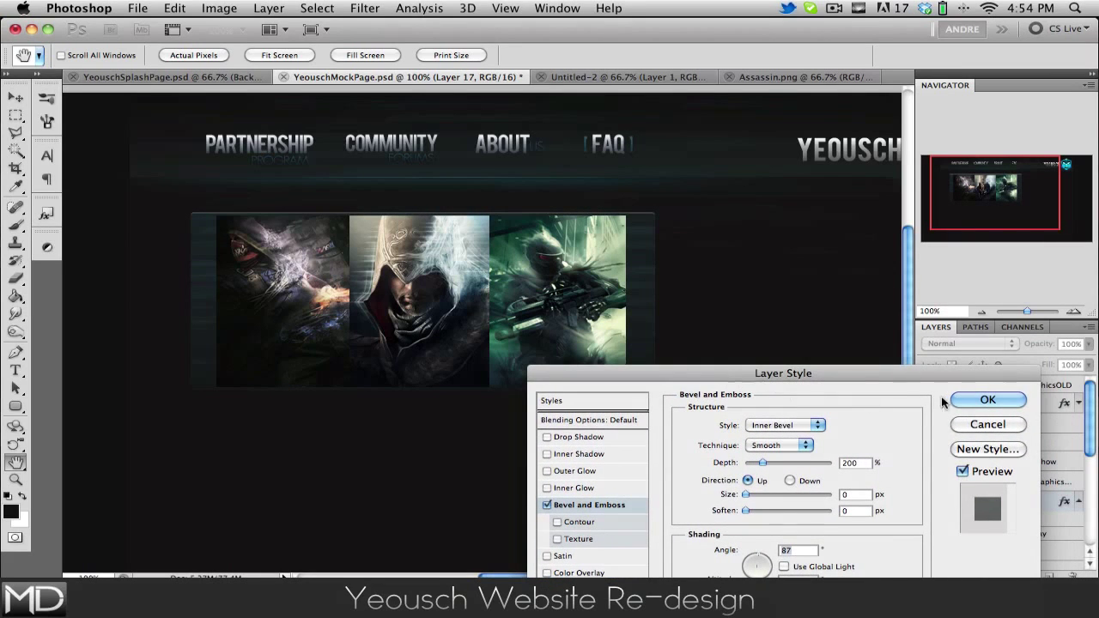
left_click(986, 400)
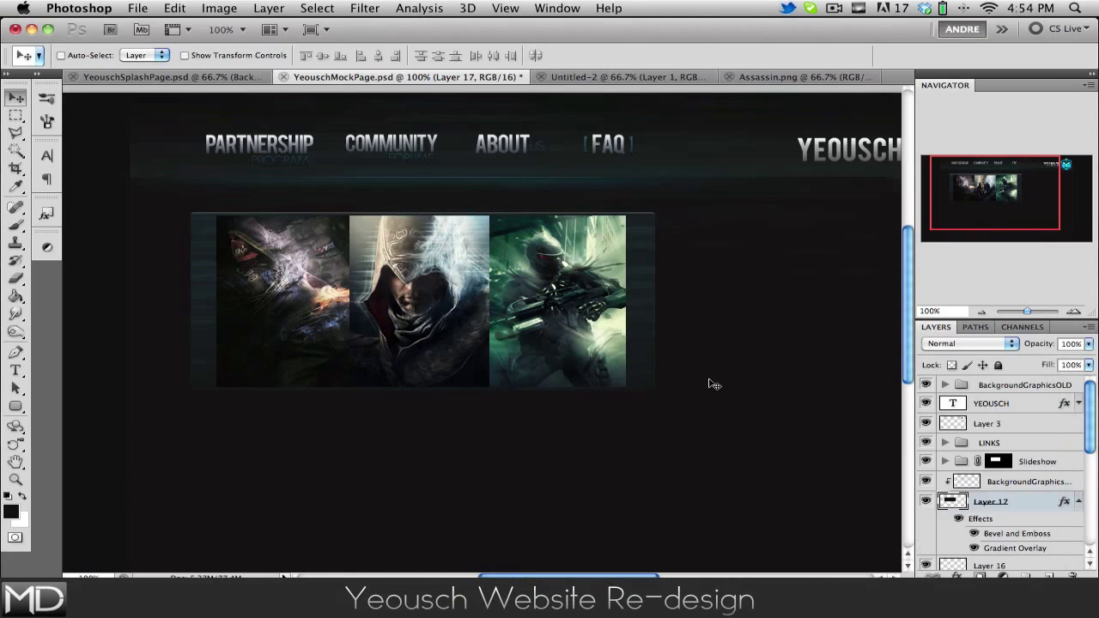
Add a Satin effect to Layer 17 and set its opacity to 22%
double_click(1027, 503)
left_click_drag(595, 231, 650, 164)
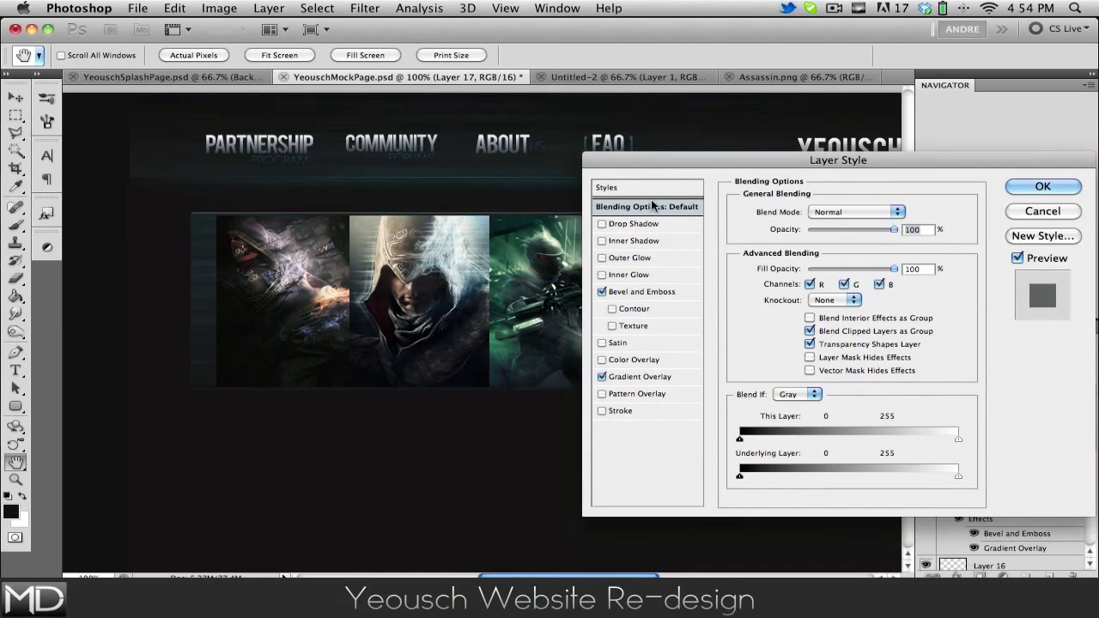
left_click(611, 344)
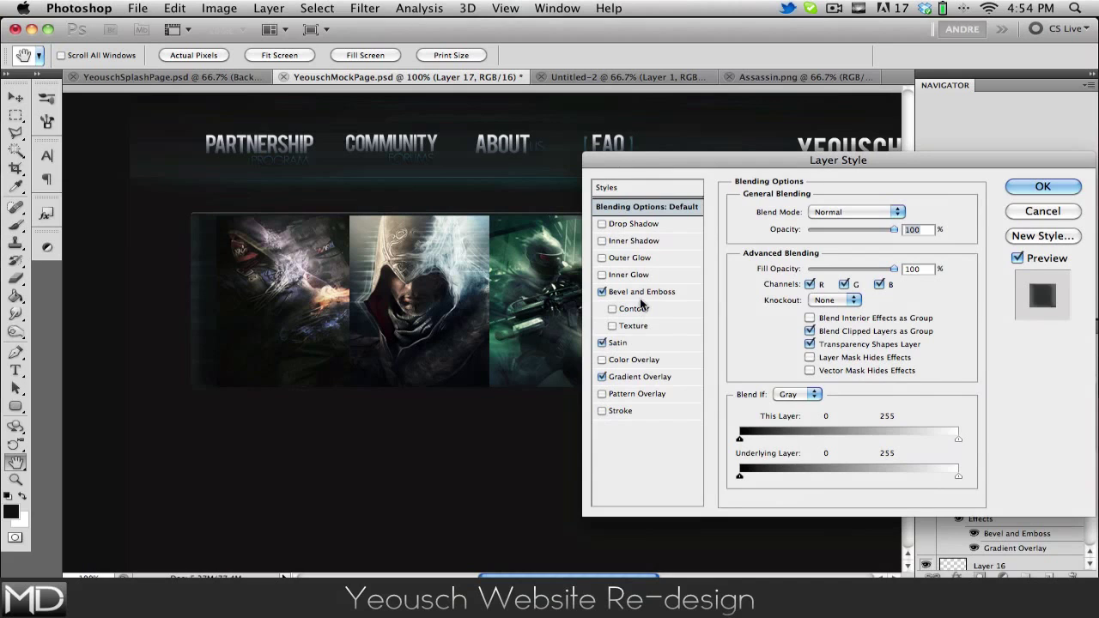
left_click_drag(637, 162, 700, 75)
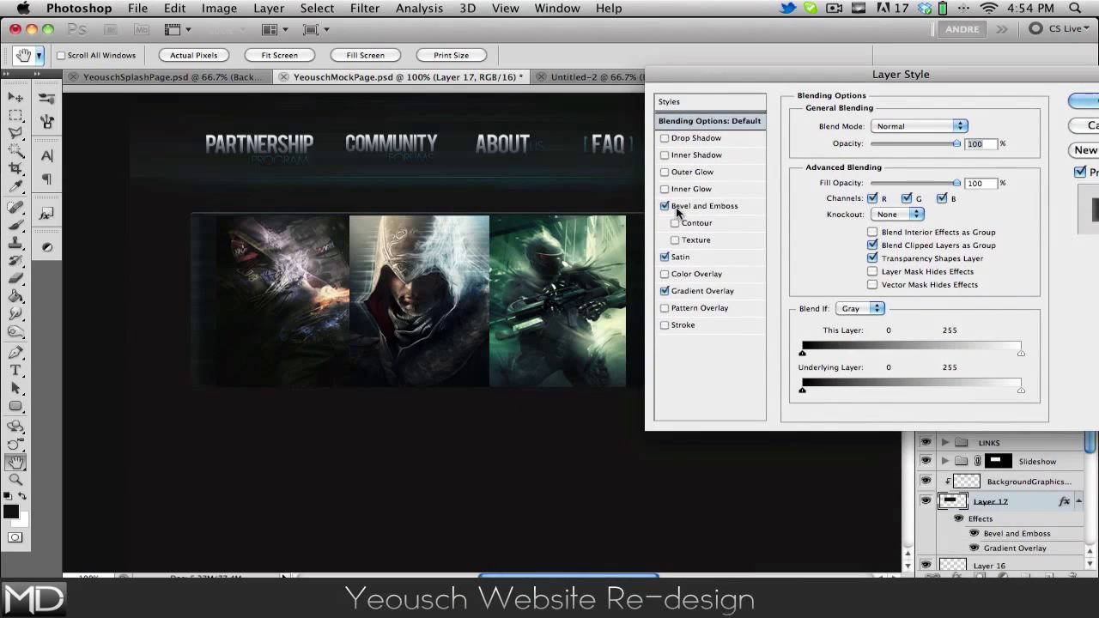
left_click(680, 256)
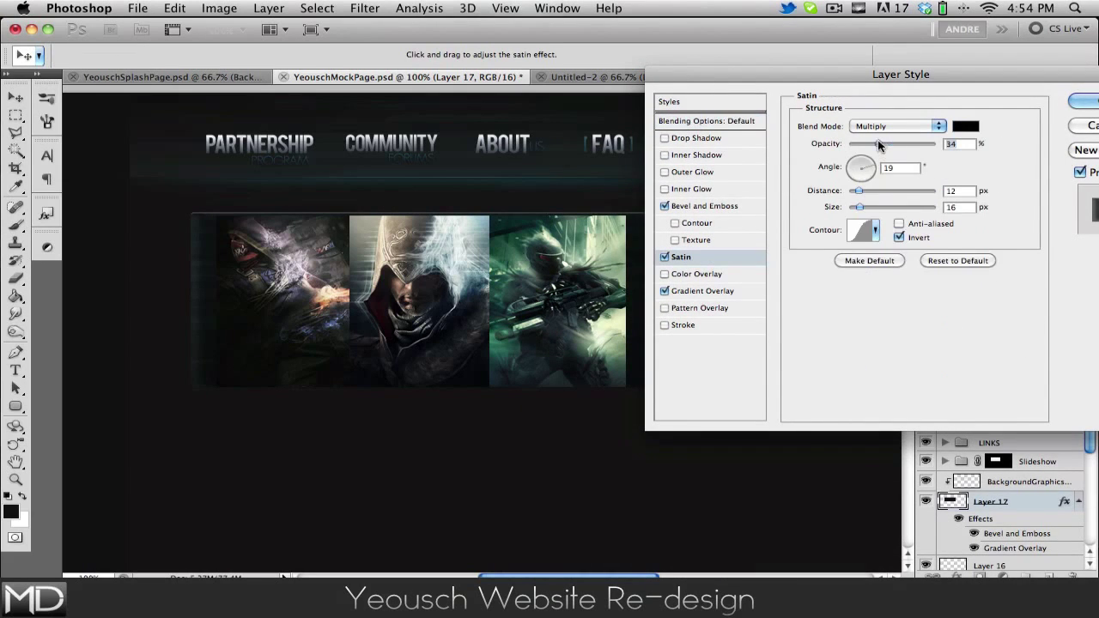
left_click_drag(860, 142, 860, 143)
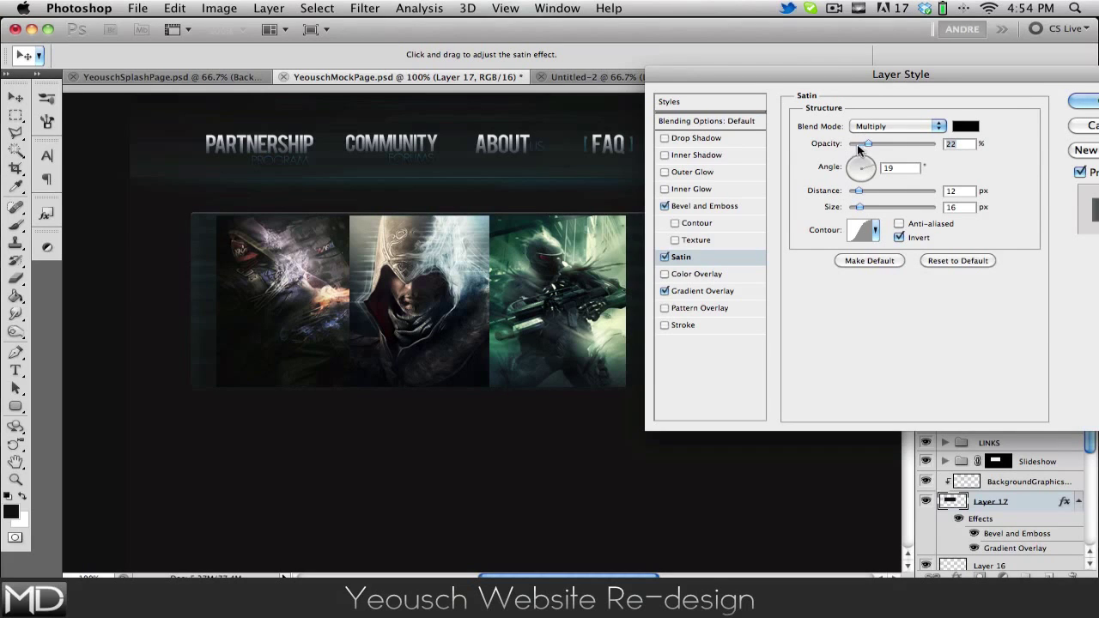
left_click_drag(836, 77, 877, 58)
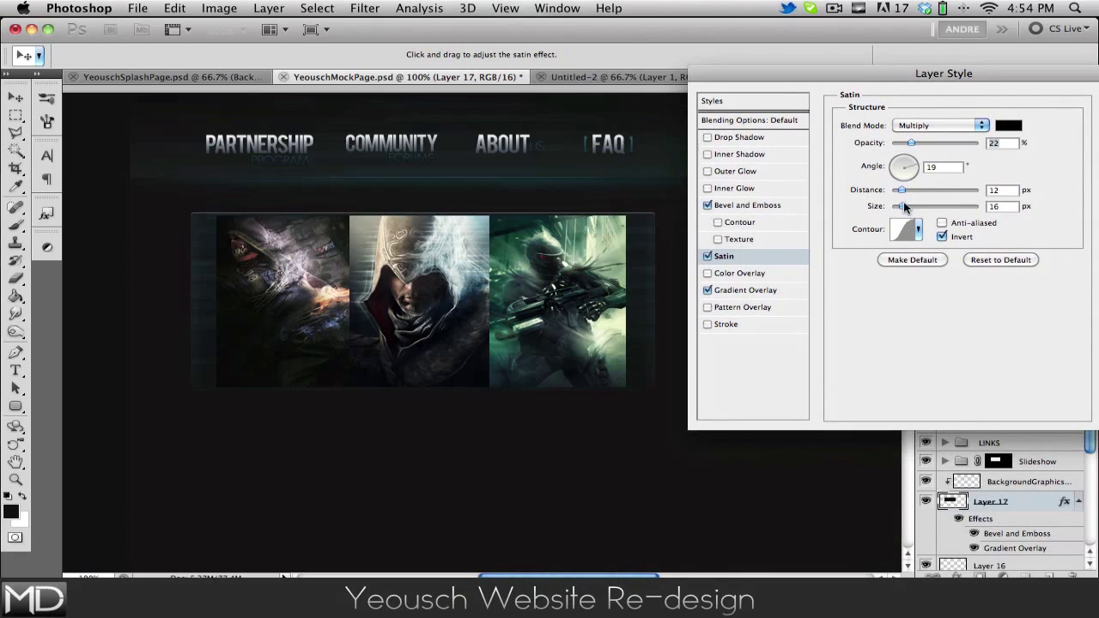
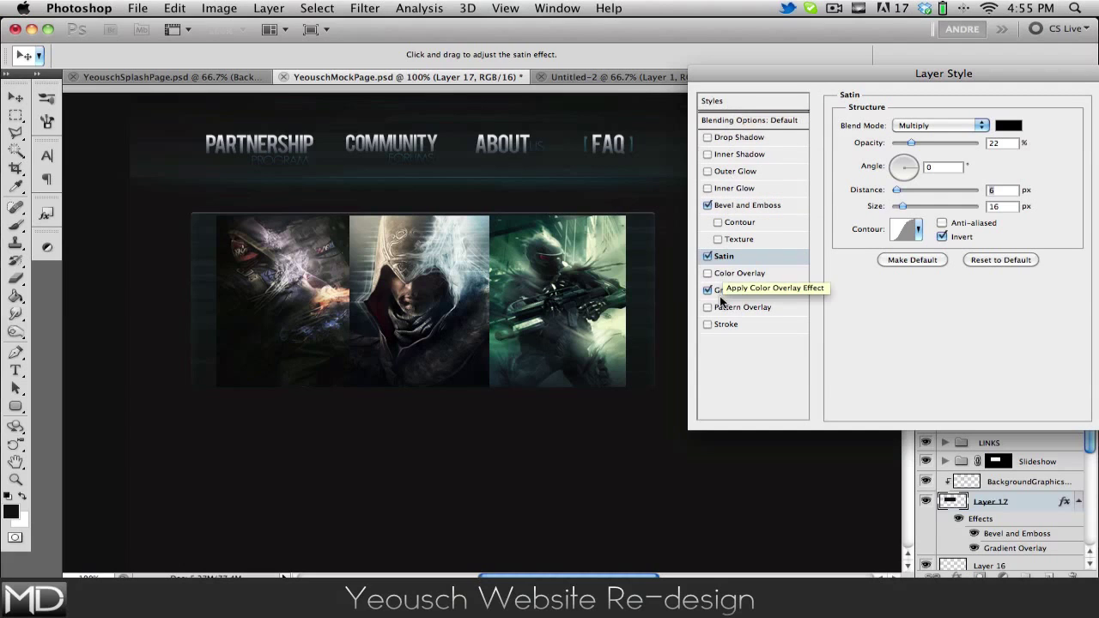
Lower the highlight opacity of Layer 17's Bevel and Emboss to 19% and apply the layer style
left_click(744, 206)
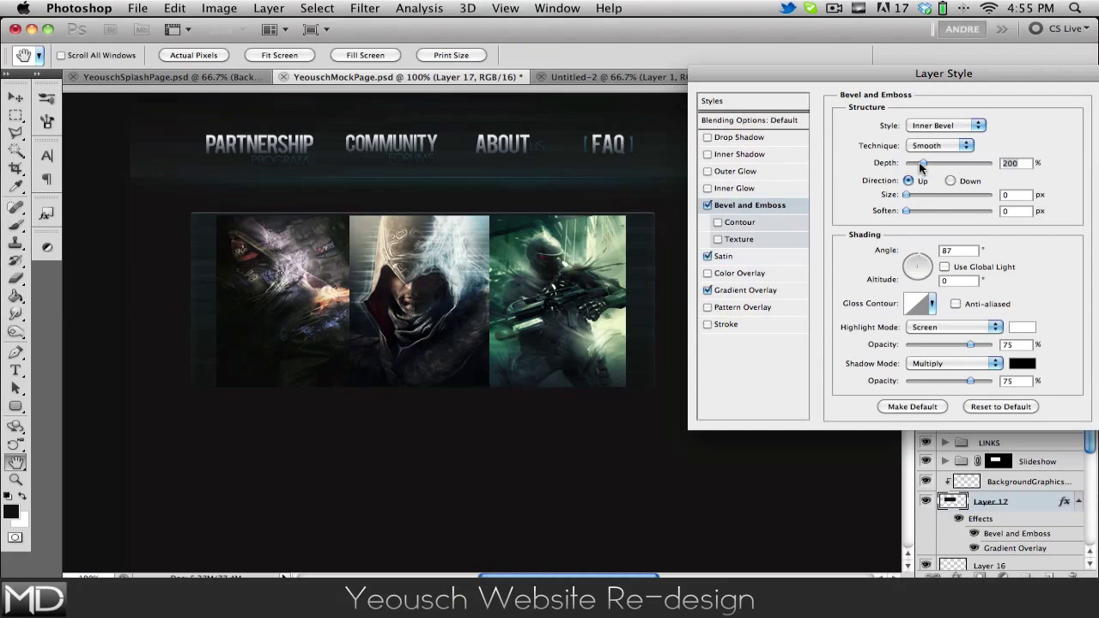
left_click_drag(941, 344, 922, 345)
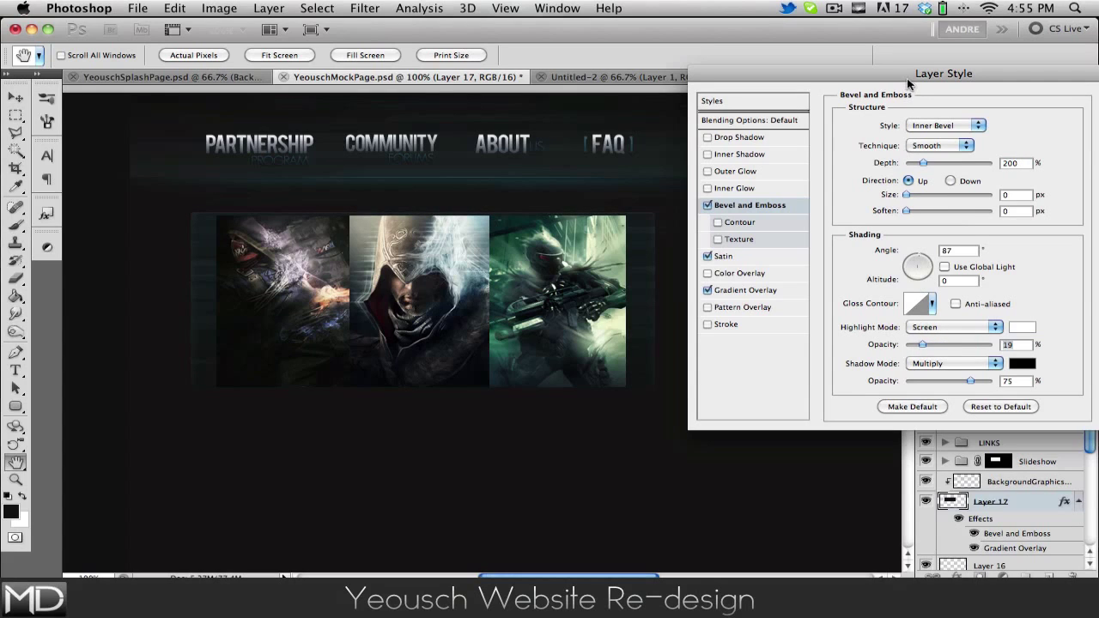
left_click_drag(903, 76, 819, 49)
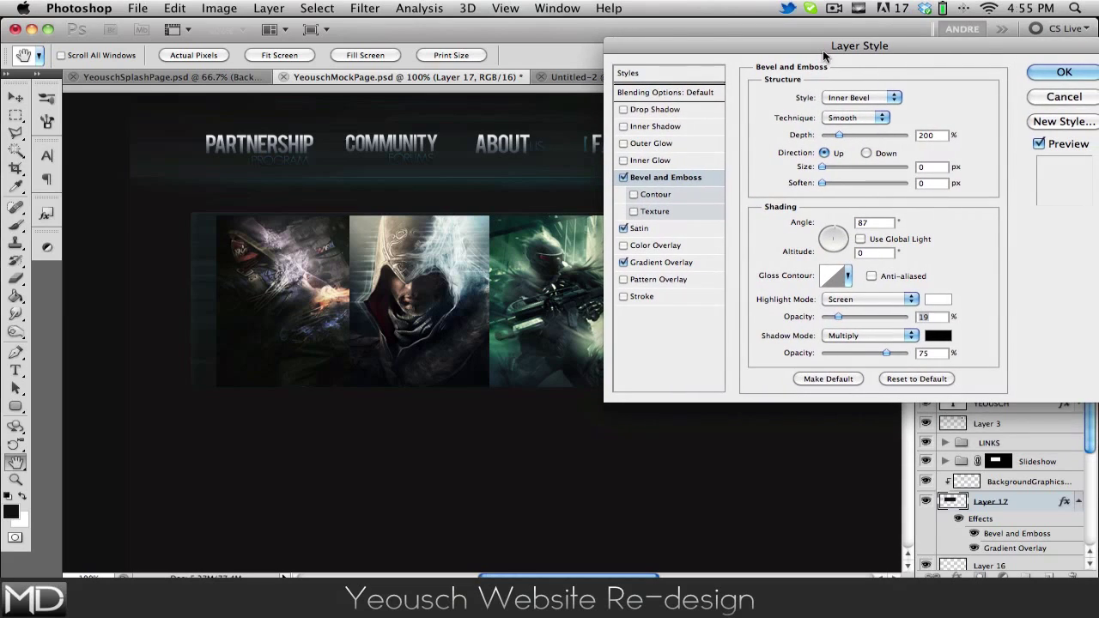
left_click(1063, 72)
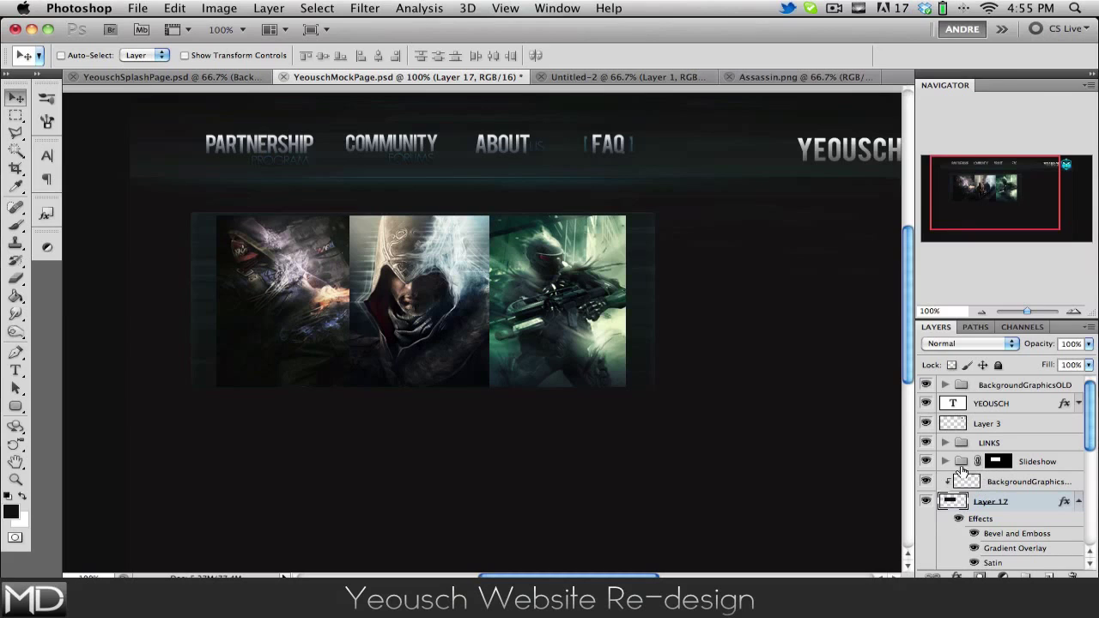
Load the Slideshow group's mask as a selection and place a new layer directly above the group
left_click(995, 464, "super")
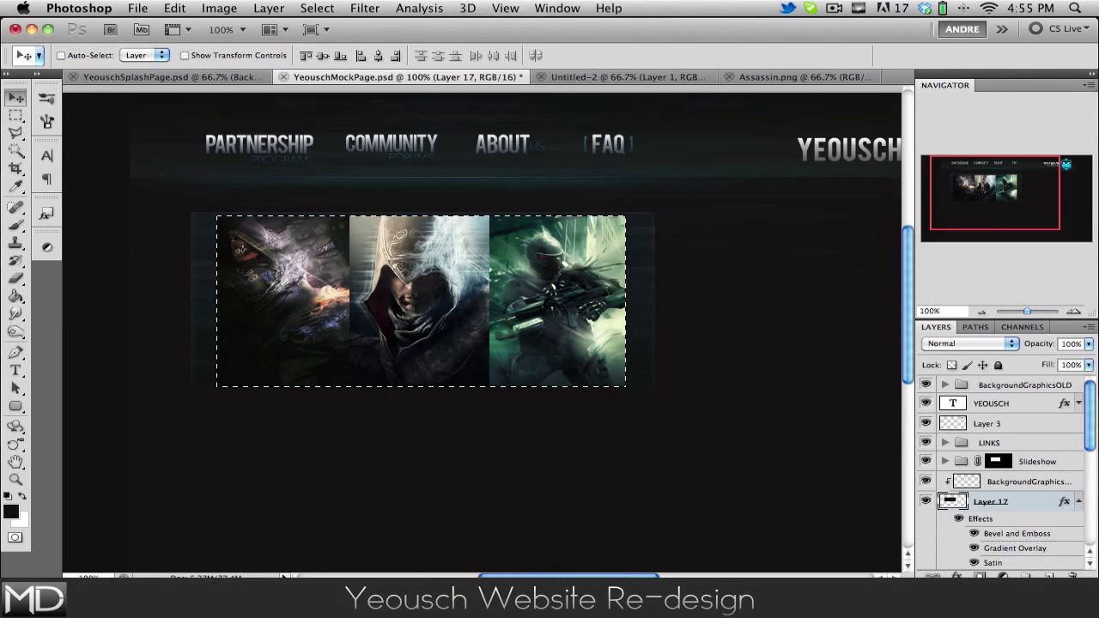
left_click(1049, 574)
left_click_drag(996, 502, 1001, 462)
key("g")
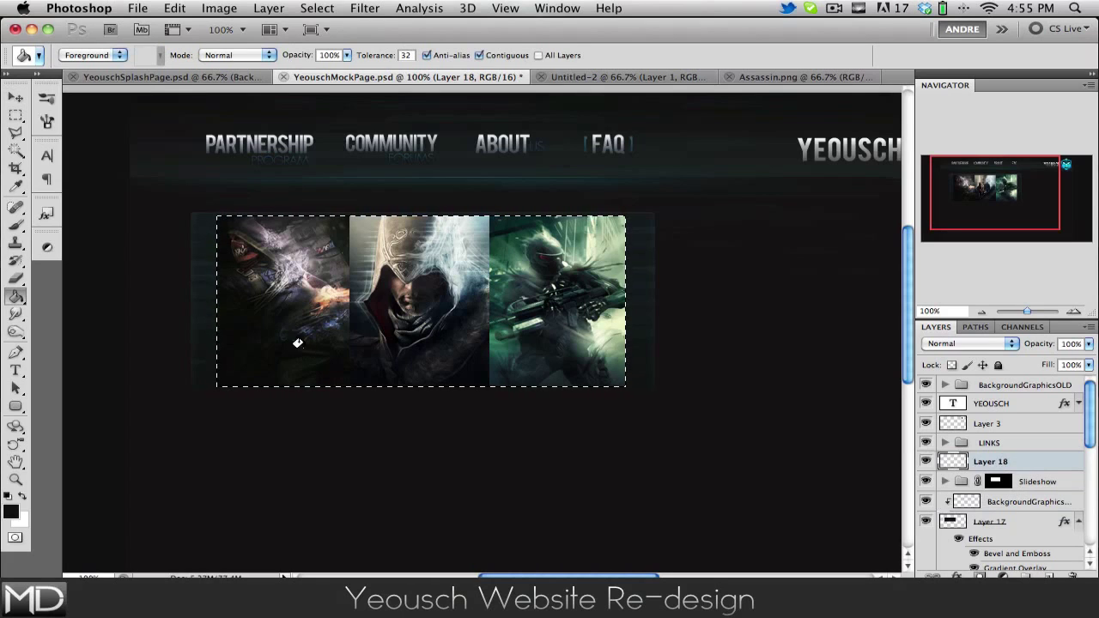
left_click(335, 276)
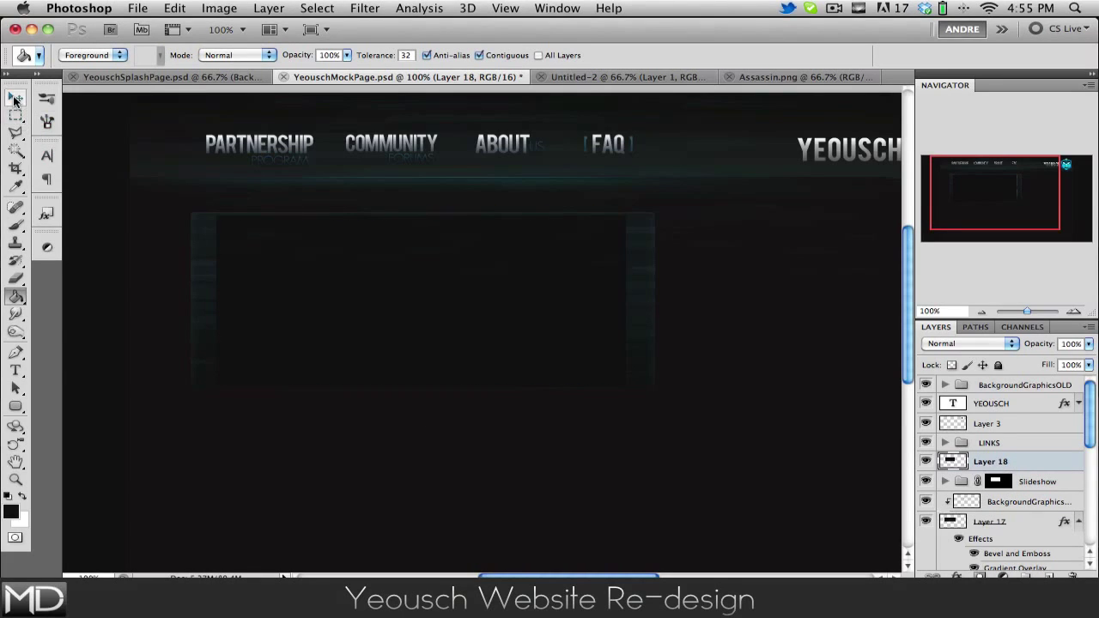
key("Delete")
left_click(15, 99)
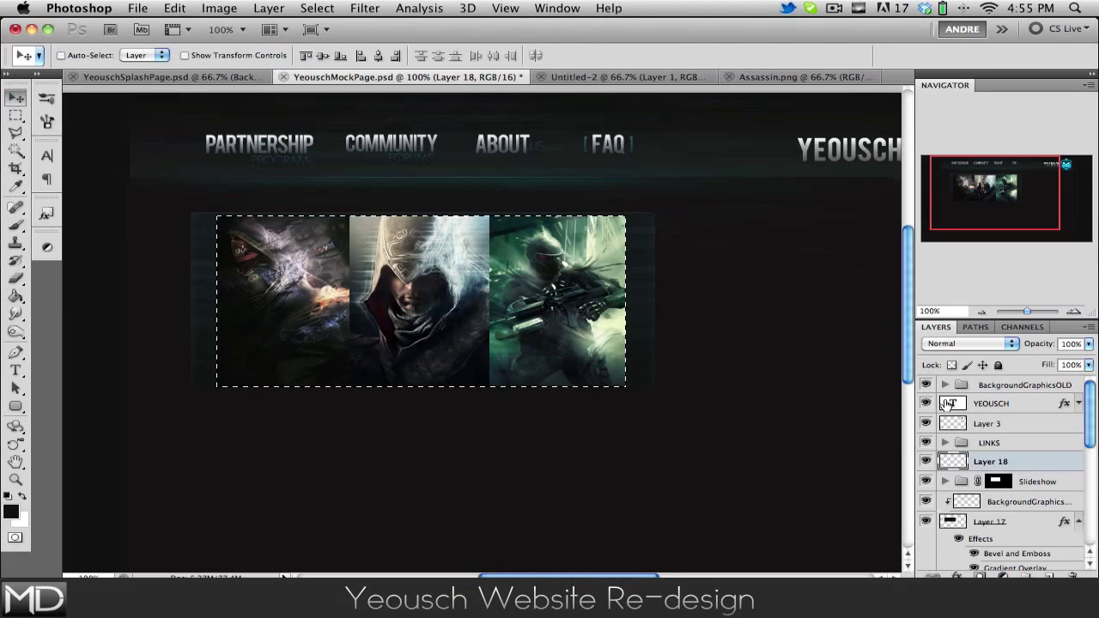
Fill the selected area on Layer 18 with the dark foreground color, clear the selection, and set the layer's Fill to 0%
key("g")
left_click(478, 287)
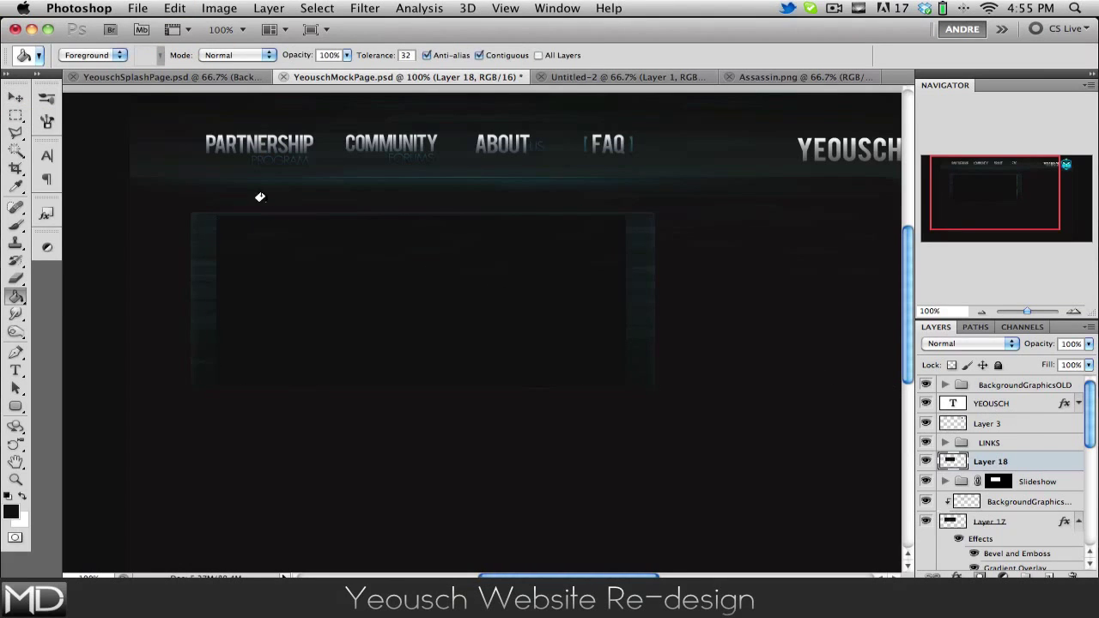
key("ctrl+z")
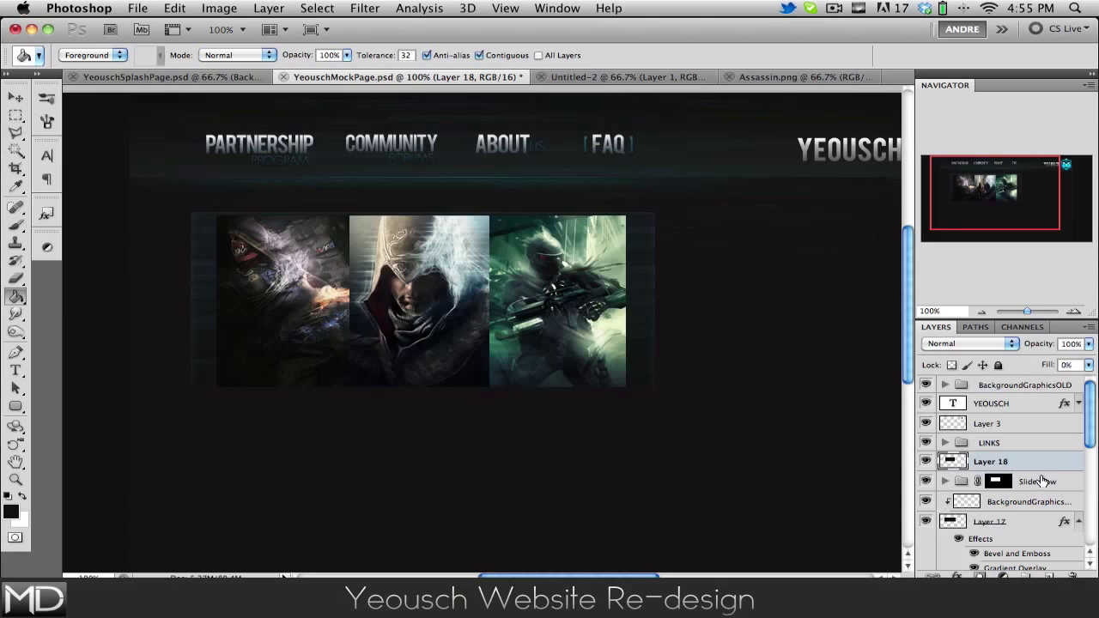
Add an Inner Shadow to Layer 18 with opacity 87%, distance 0 px and size 13 px
double_click(1046, 463)
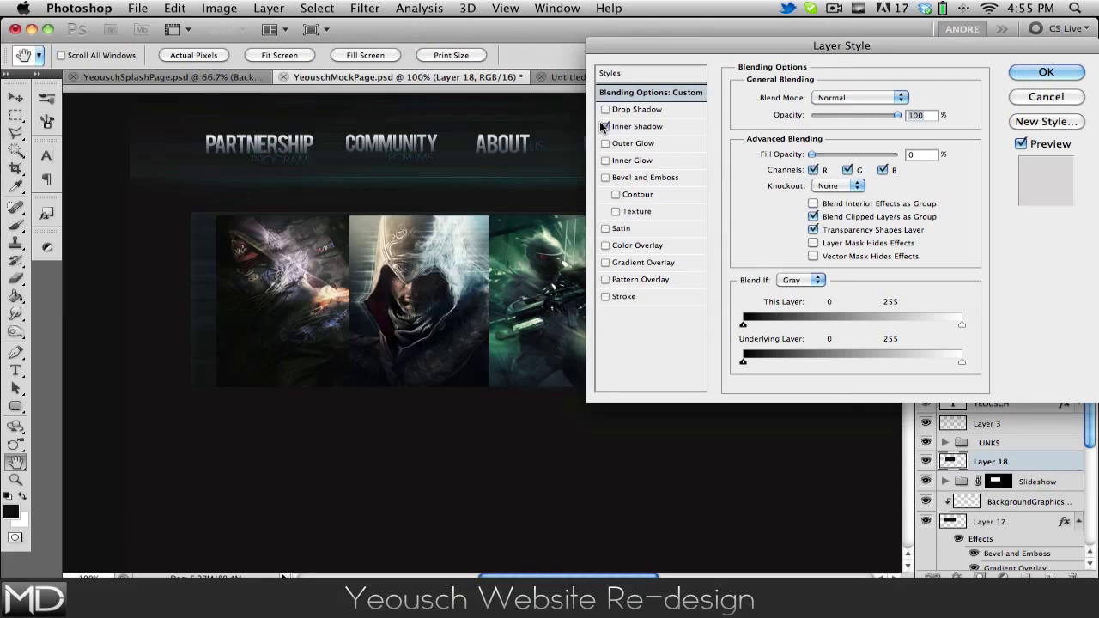
left_click(632, 127)
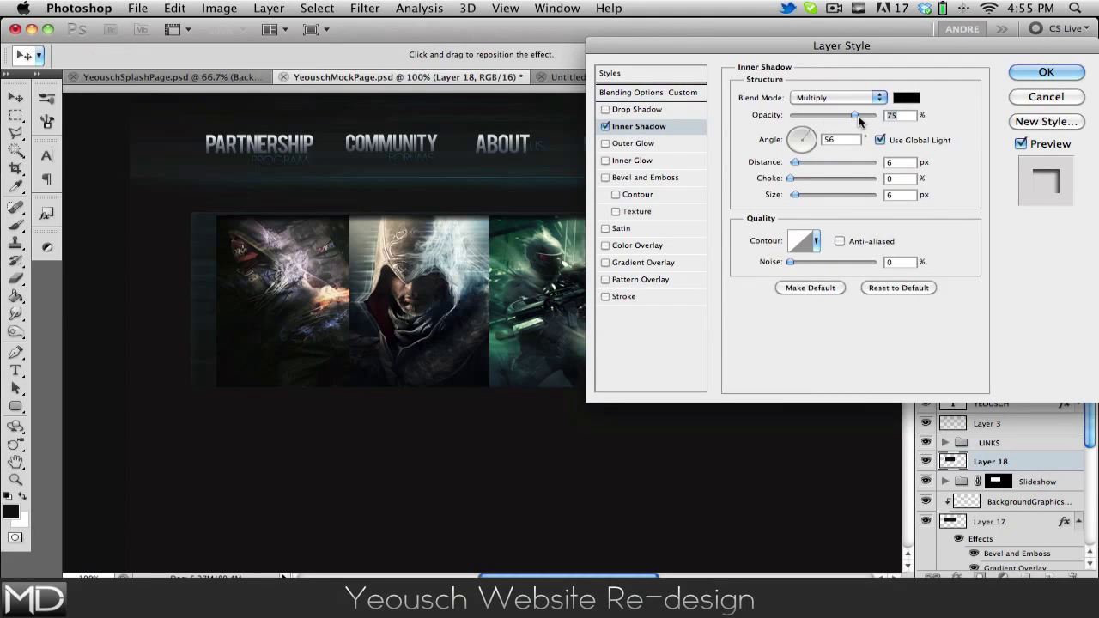
mouse_move(859, 117)
left_mouse_down()
mouse_move(873, 114)
mouse_move(844, 113)
left_mouse_up()
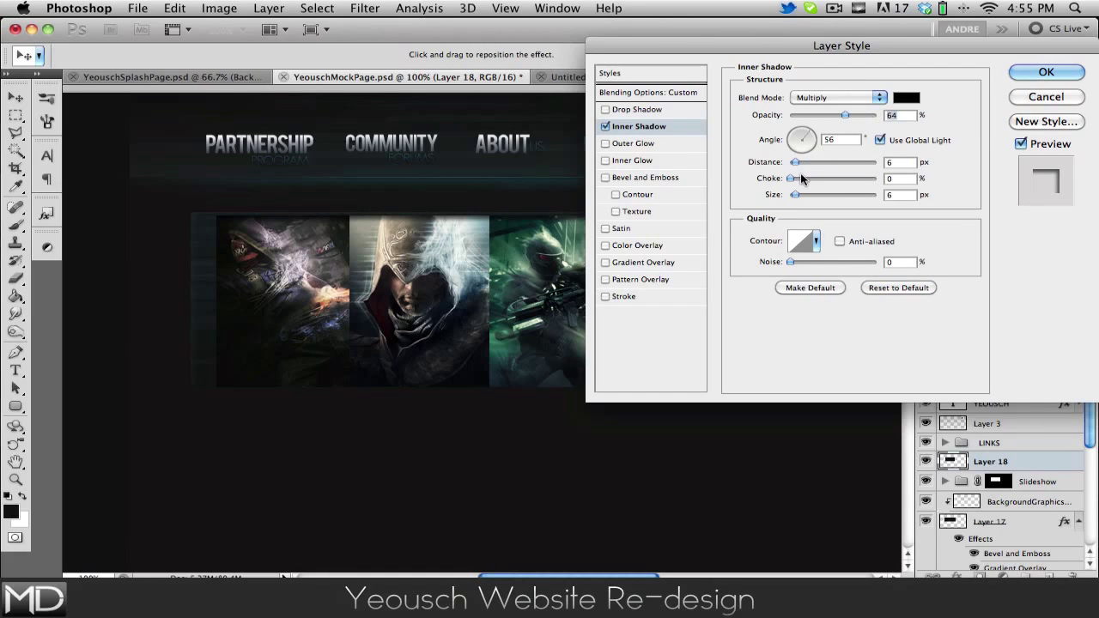
left_click_drag(794, 195, 801, 194)
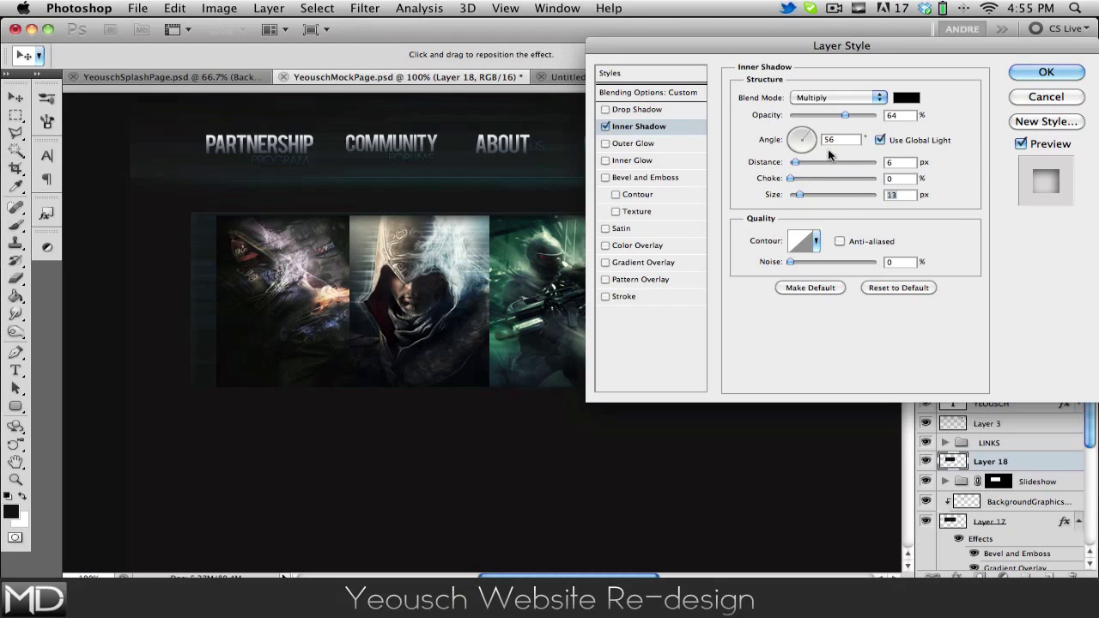
left_click_drag(845, 114, 864, 115)
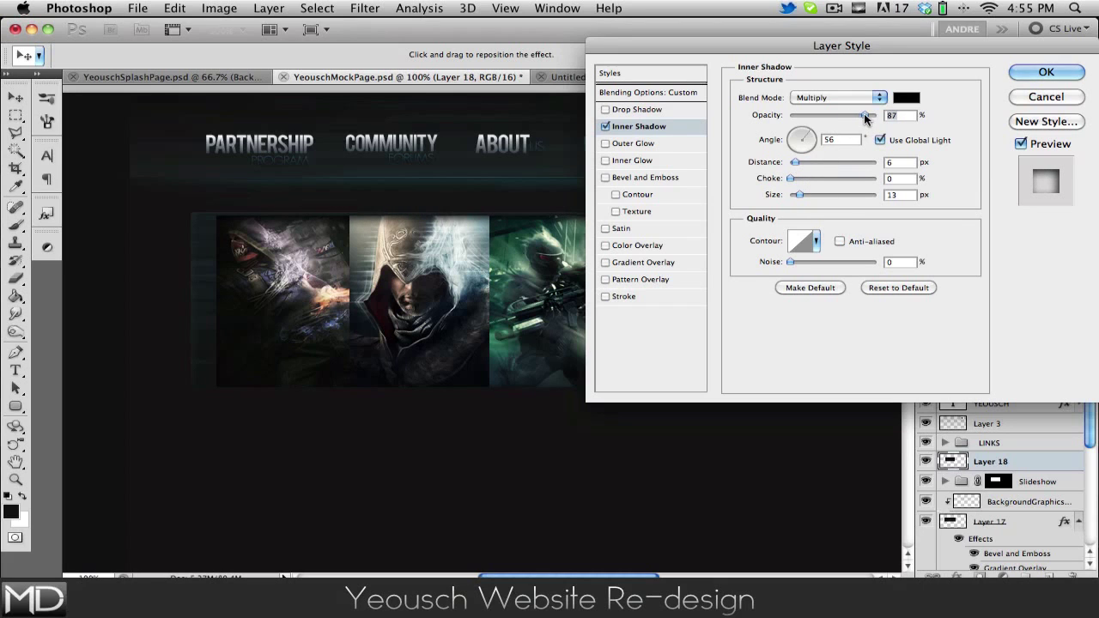
left_click_drag(860, 43, 860, 106)
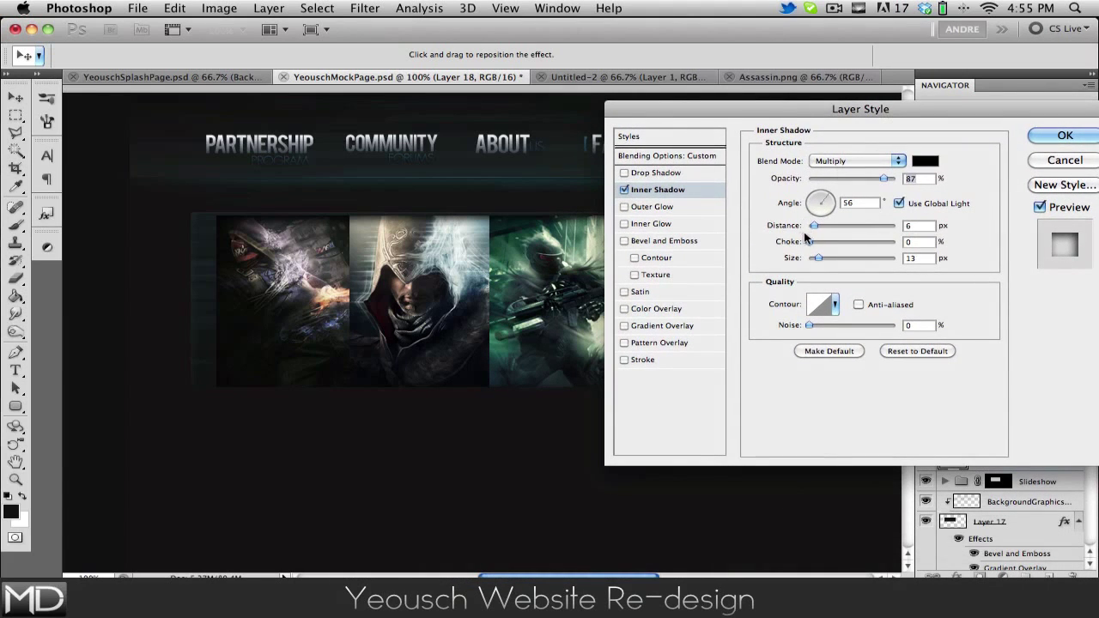
left_click_drag(813, 226, 807, 225)
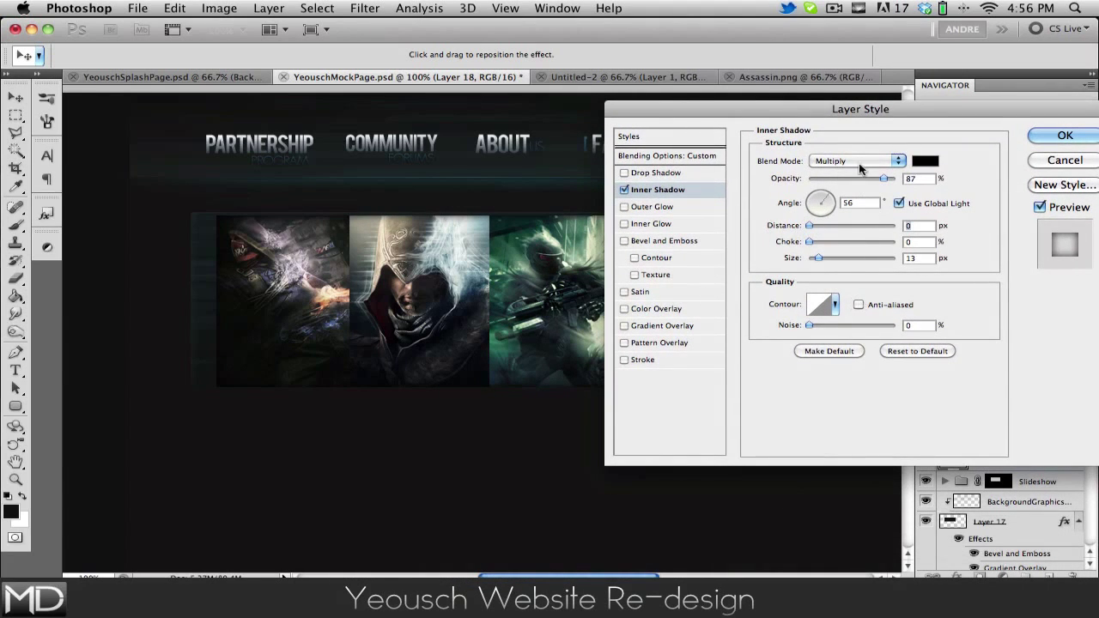
Add a 1 px outside Stroke to Layer 18 in dark blue-gray 161f23 and apply the layer style
left_click(624, 360)
left_click(654, 360)
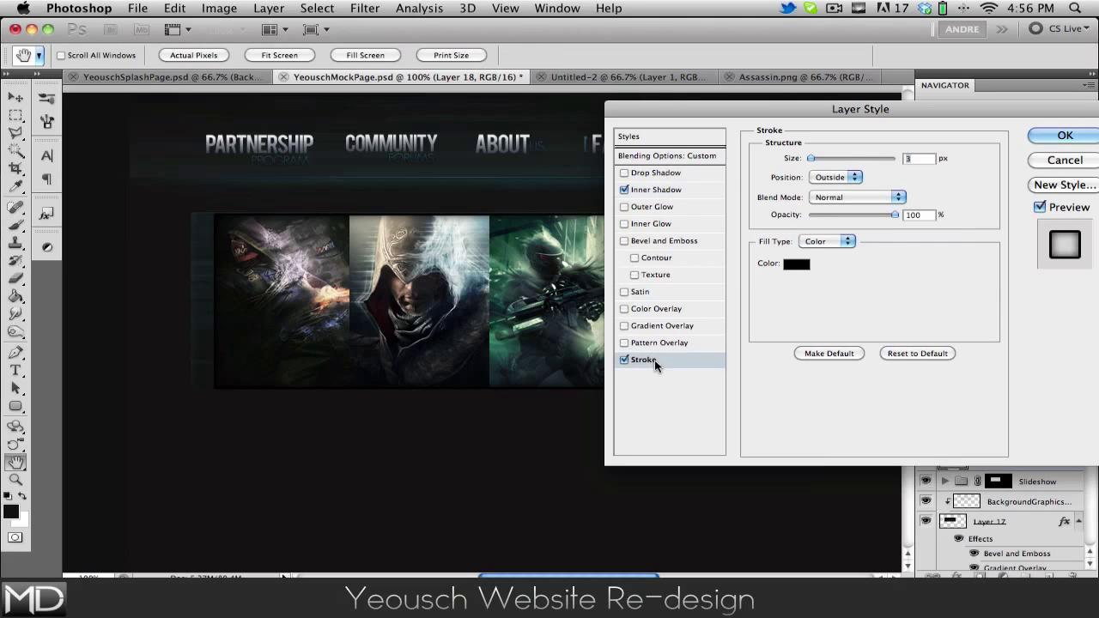
left_click_drag(811, 158, 803, 157)
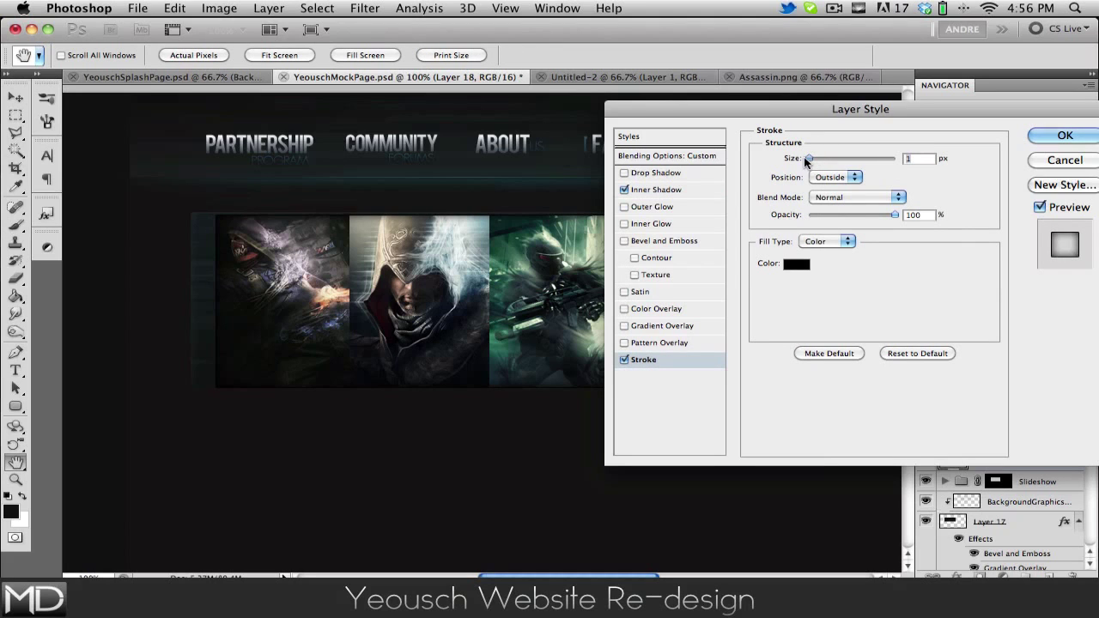
left_click(796, 263)
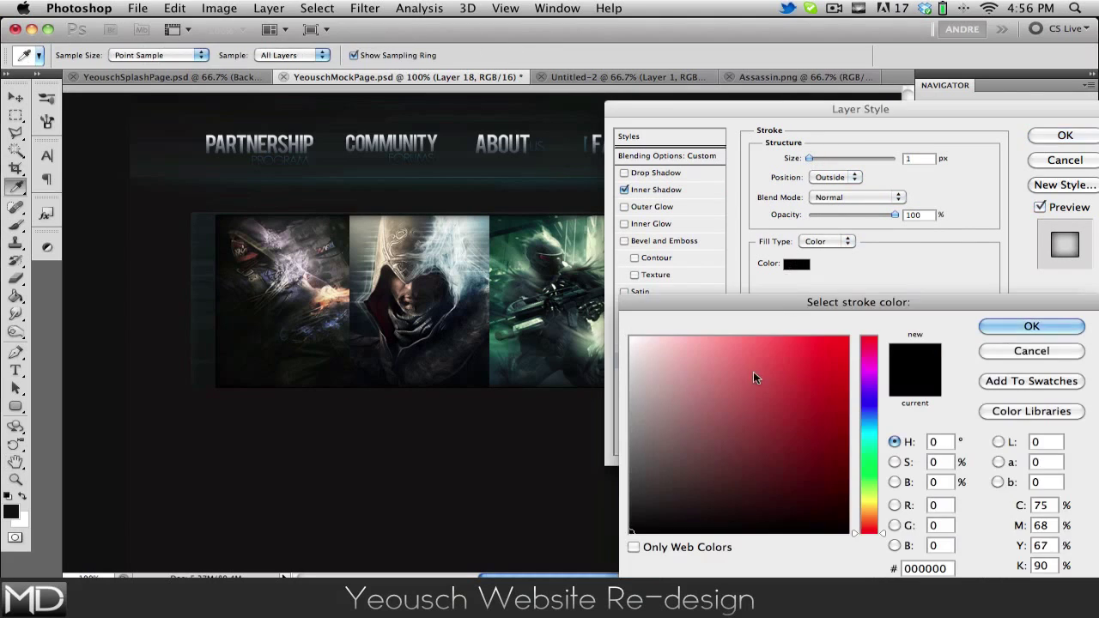
left_click(672, 444)
left_click_drag(672, 444, 670, 443)
left_click(586, 409)
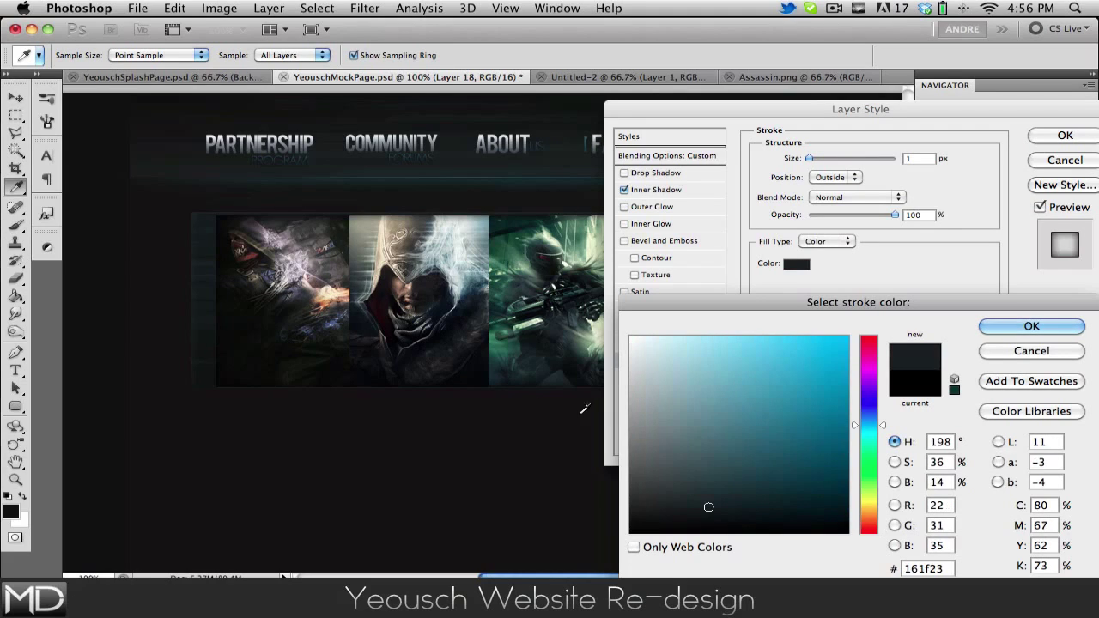
left_click(992, 326)
left_click(1064, 136)
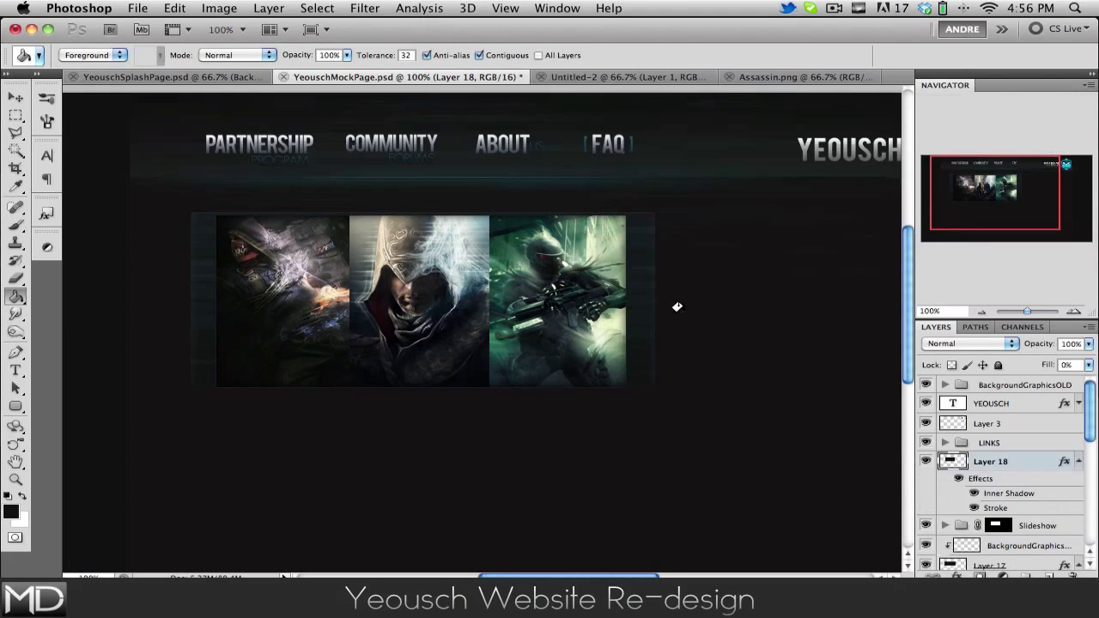
Hide the Slideshow group to inspect the backing shape beneath it, expand the group, and show it again
scroll(1022, 490, "down", 2)
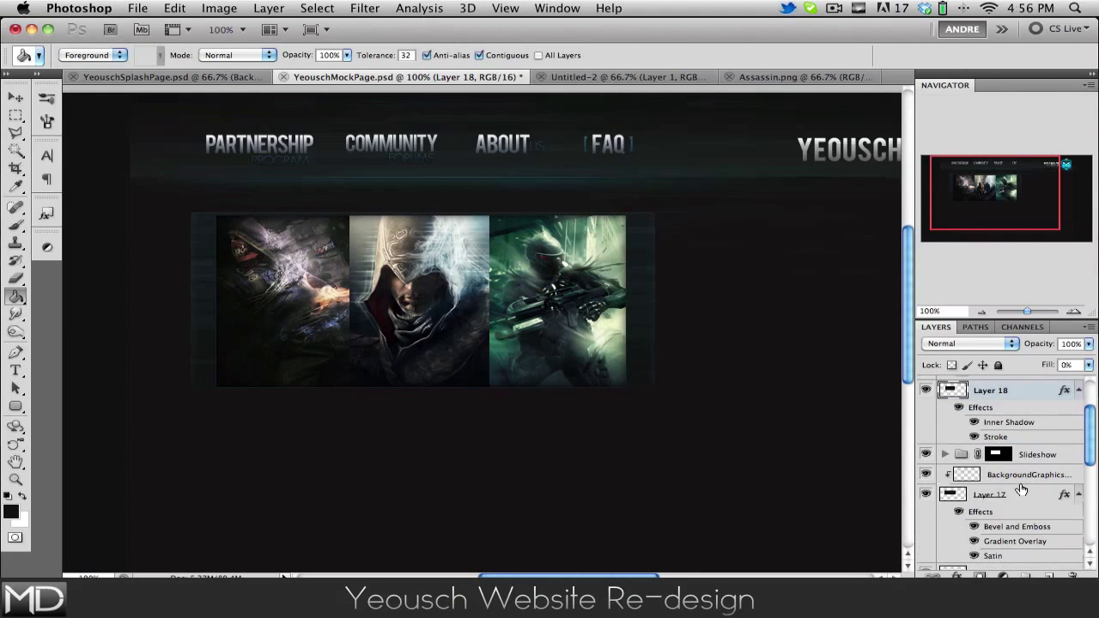
double_click(1073, 457)
left_click(766, 283)
key("g")
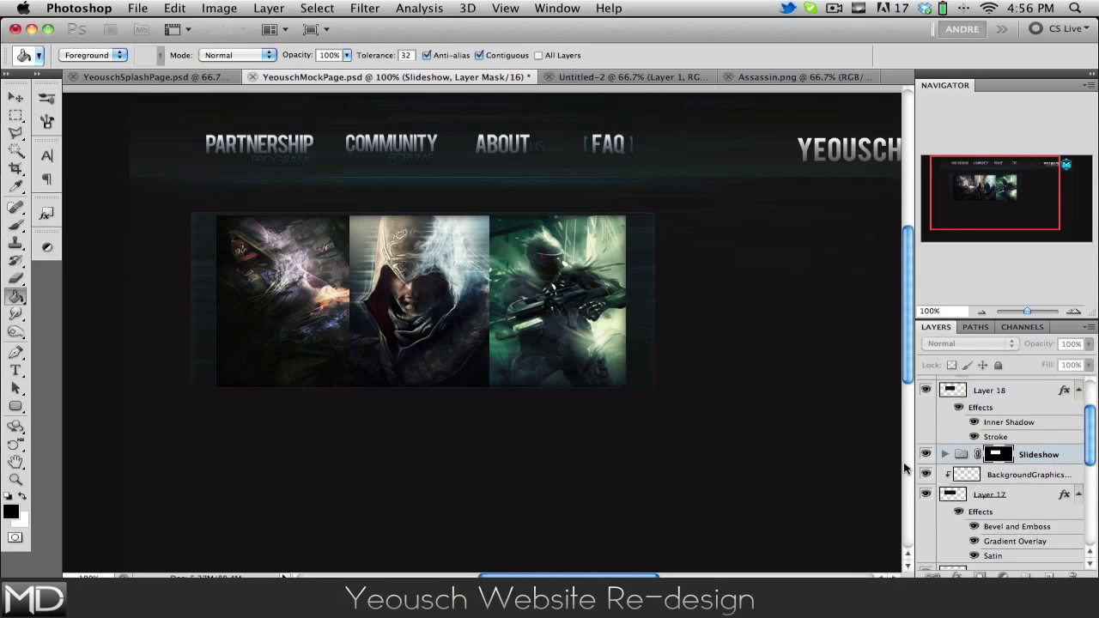
left_click(927, 455)
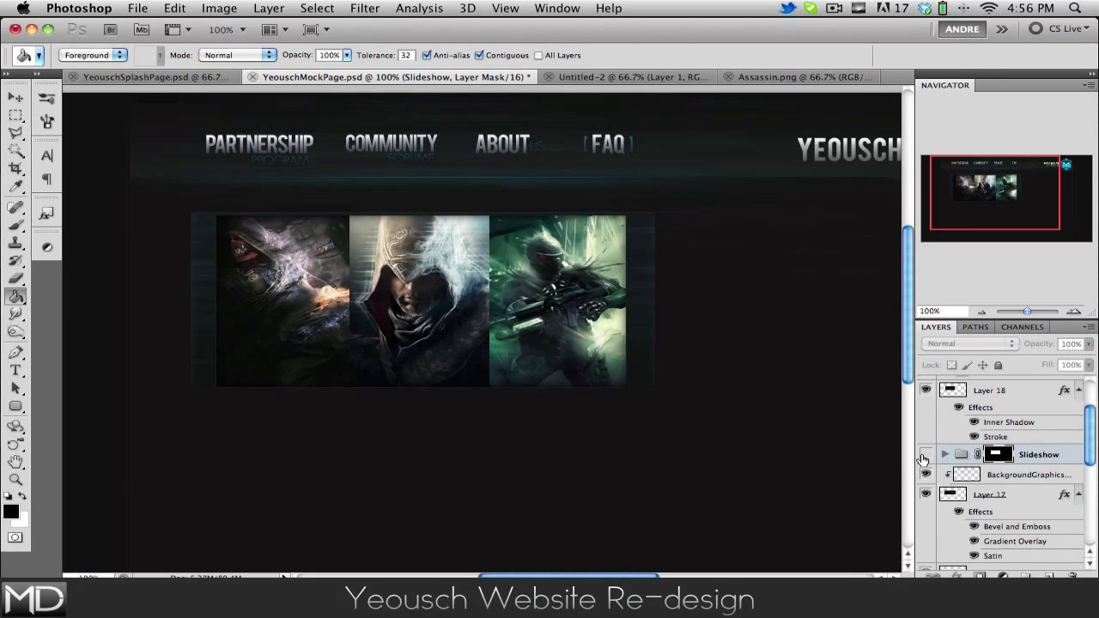
left_click(957, 457)
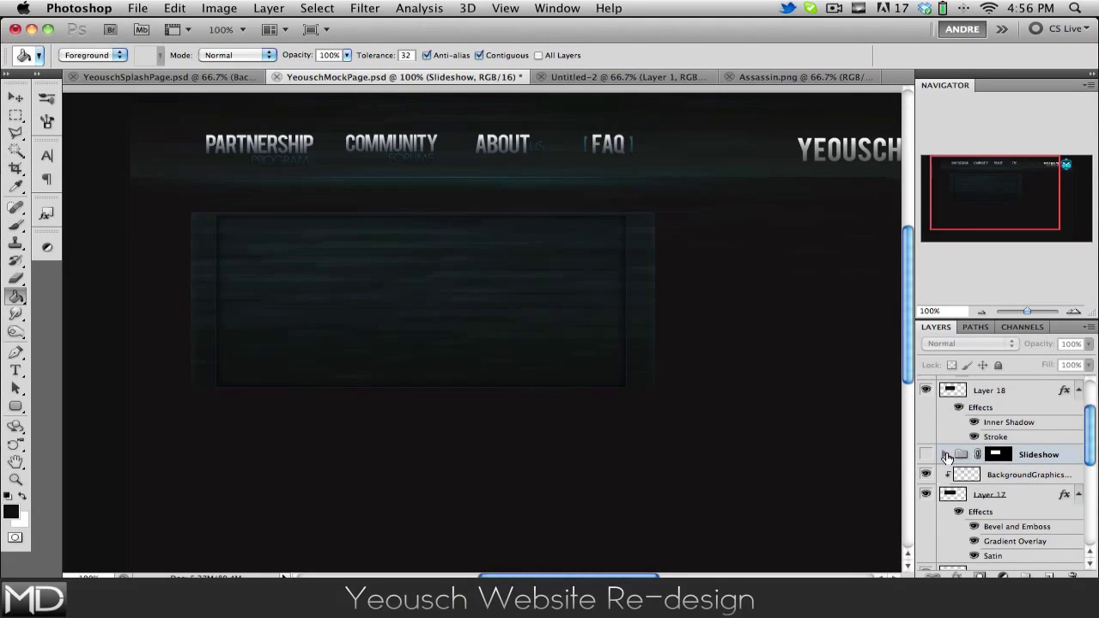
left_click(945, 455)
scroll(957, 466, "down", 3)
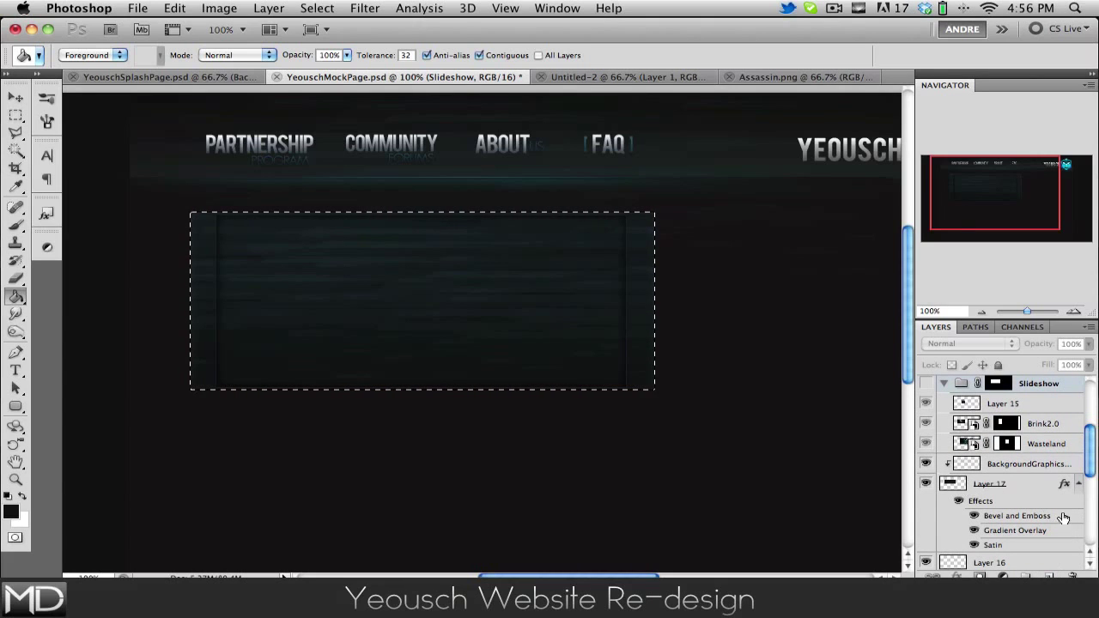
left_click(928, 385)
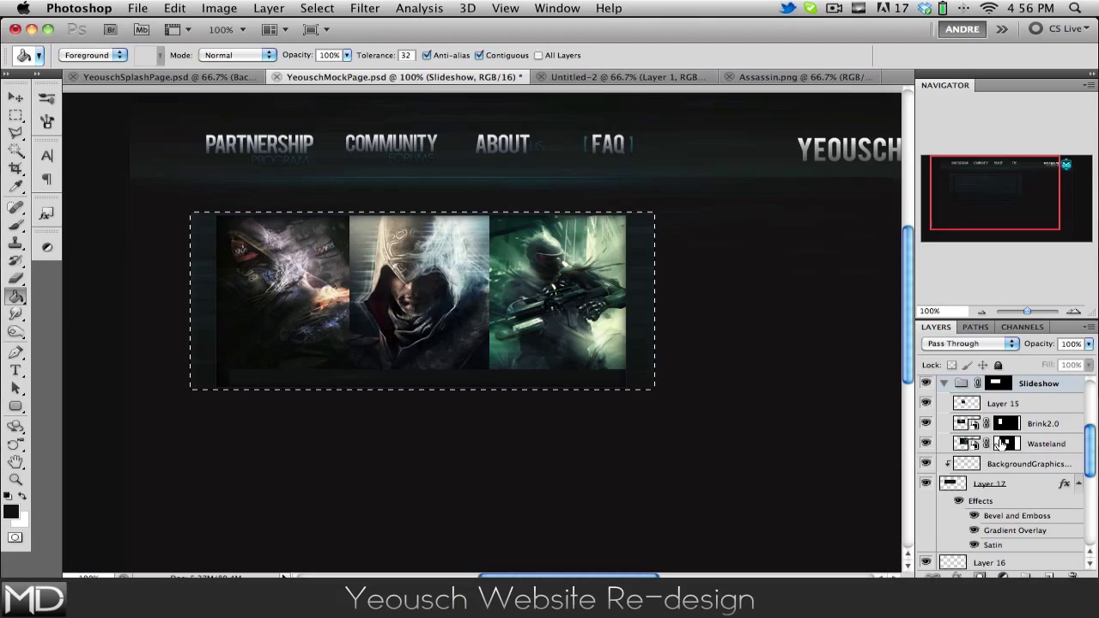
double_click(1028, 483)
left_click(636, 325)
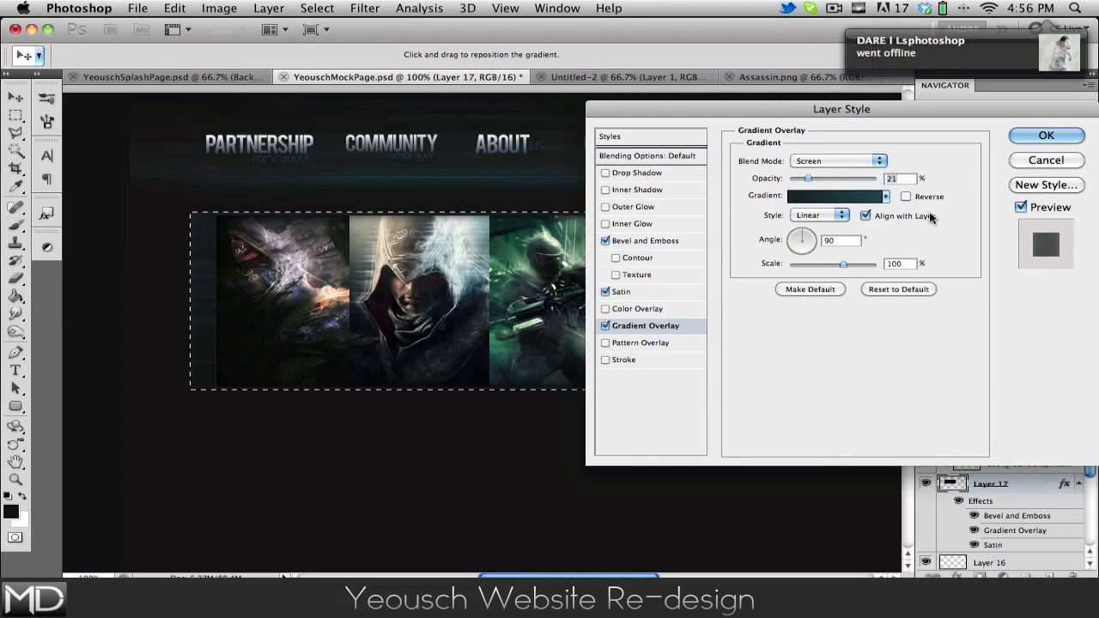
left_click(1030, 162)
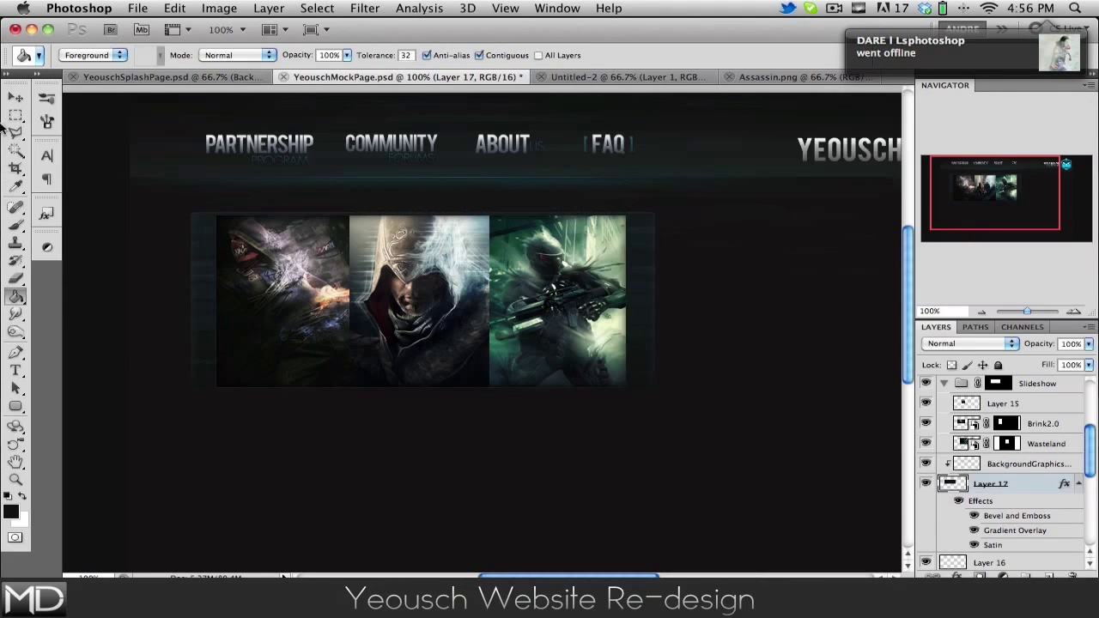
Add an outside Stroke to Layer 17 in dark gray 191919 and set its size to 1 px
left_click(14, 97)
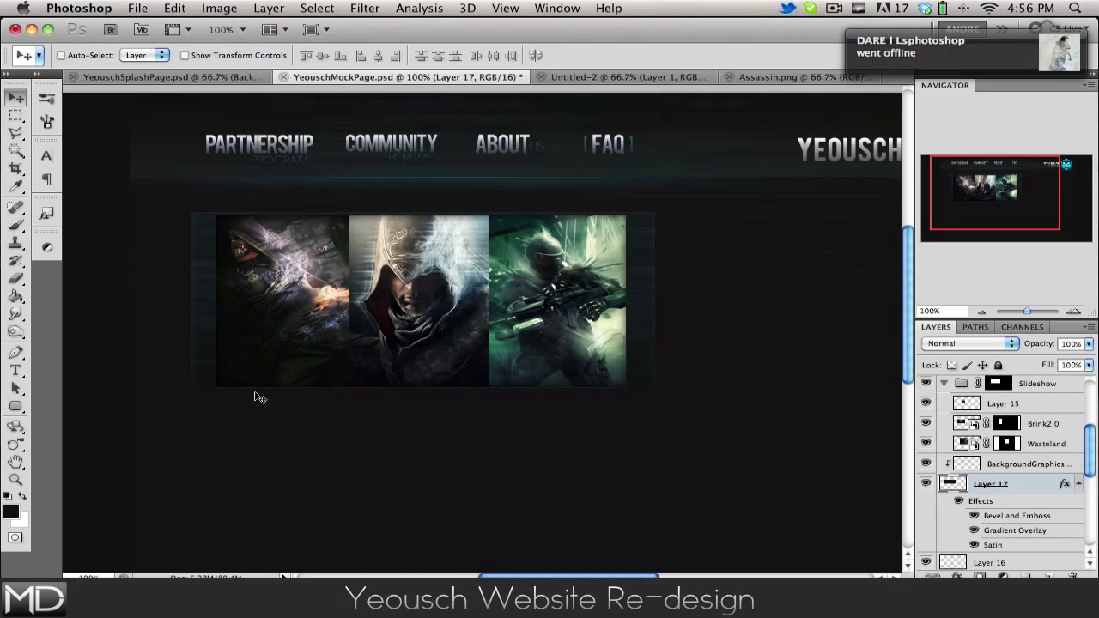
double_click(1031, 484)
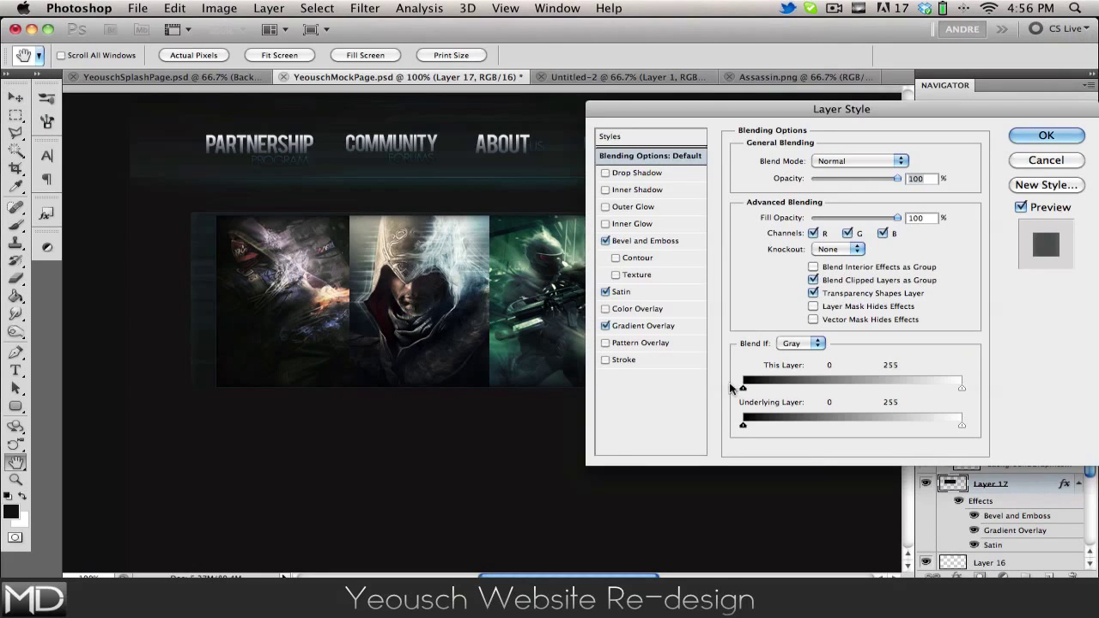
left_click(622, 360)
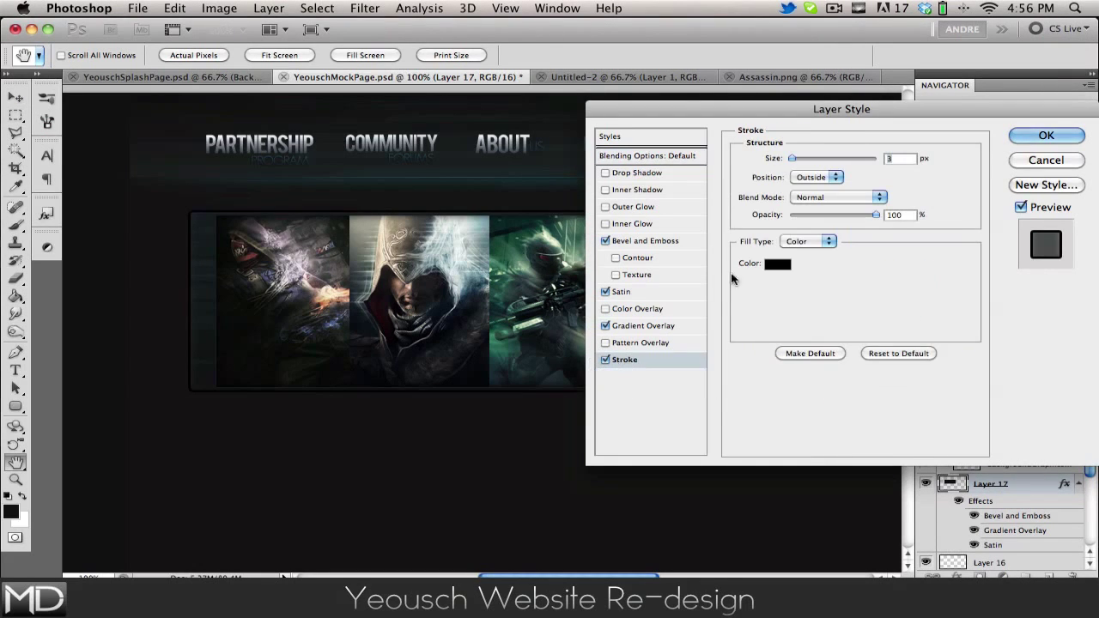
left_click(777, 264)
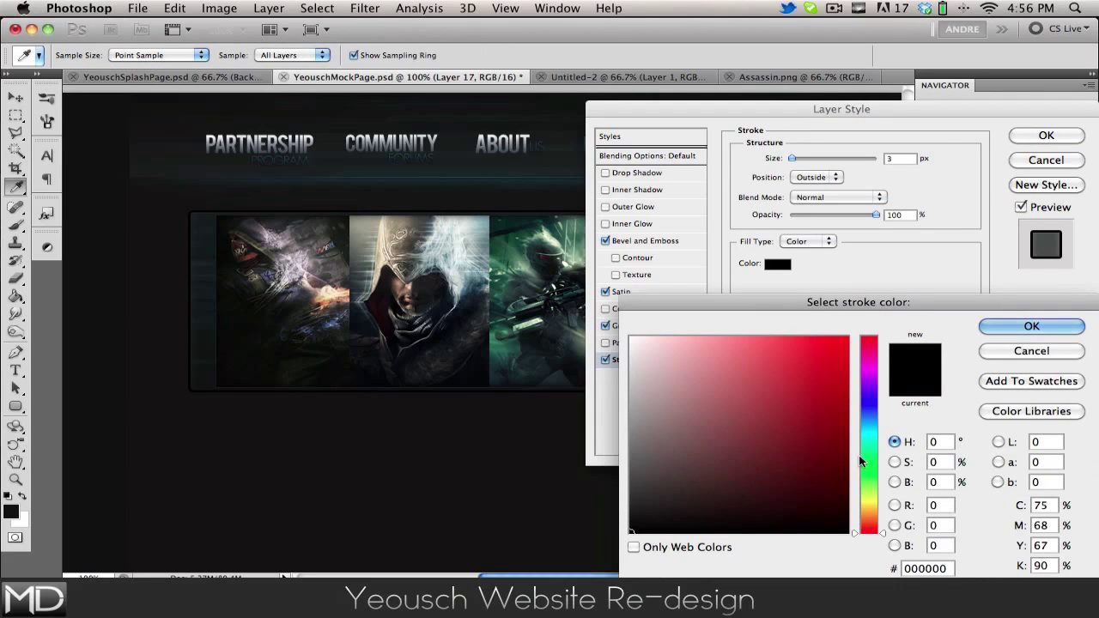
mouse_move(633, 353)
left_mouse_down()
mouse_move(630, 337)
mouse_move(630, 436)
left_mouse_up()
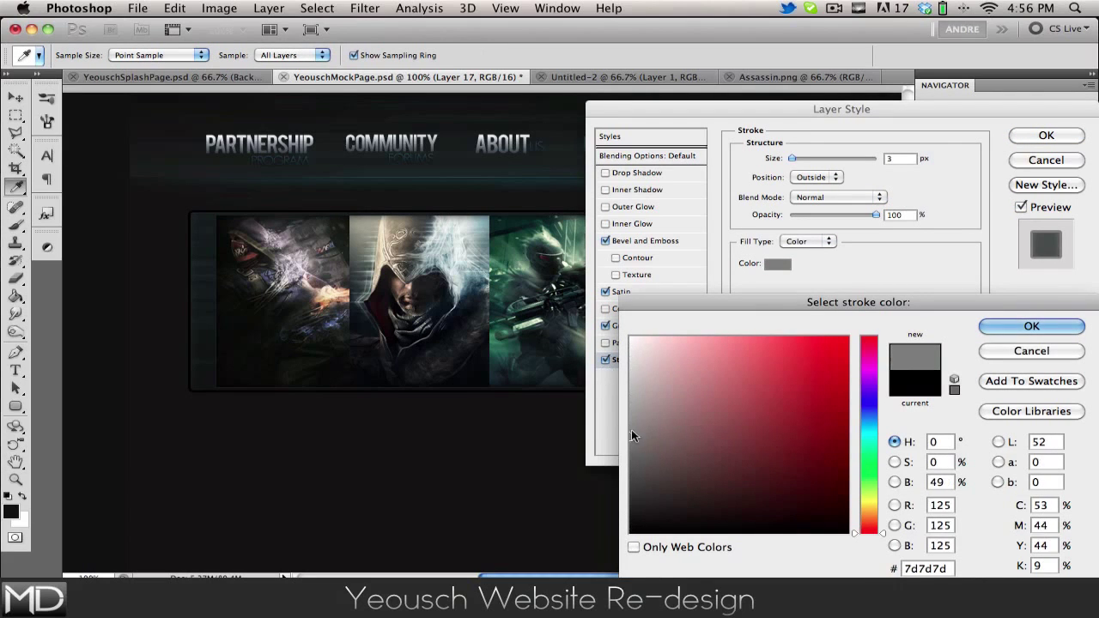
left_click_drag(767, 472, 642, 514)
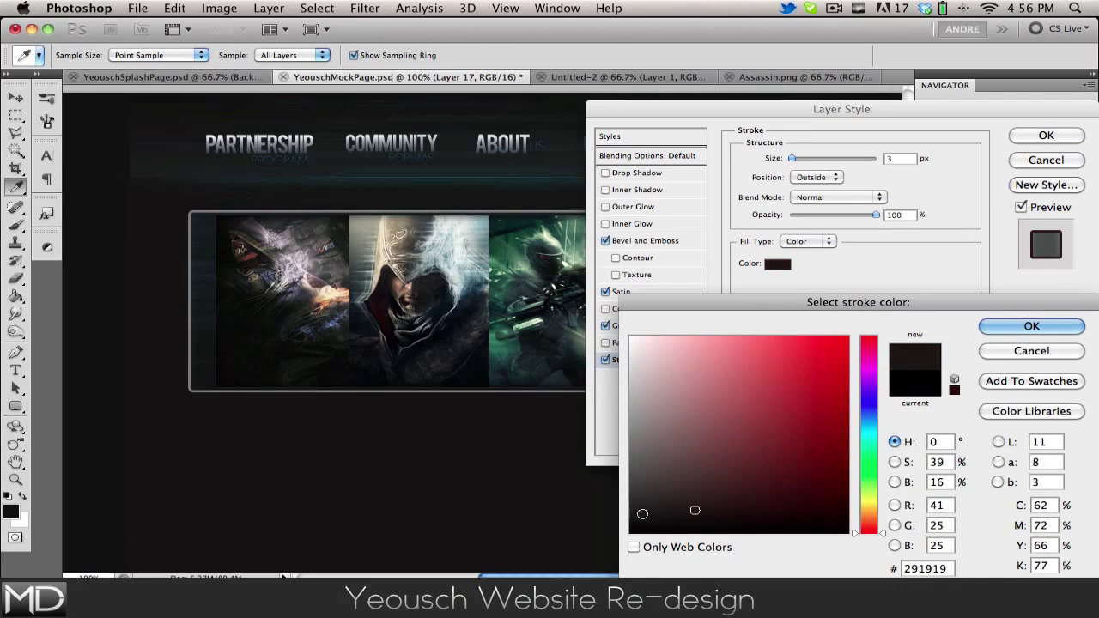
left_click(1031, 326)
left_click_drag(795, 158, 789, 159)
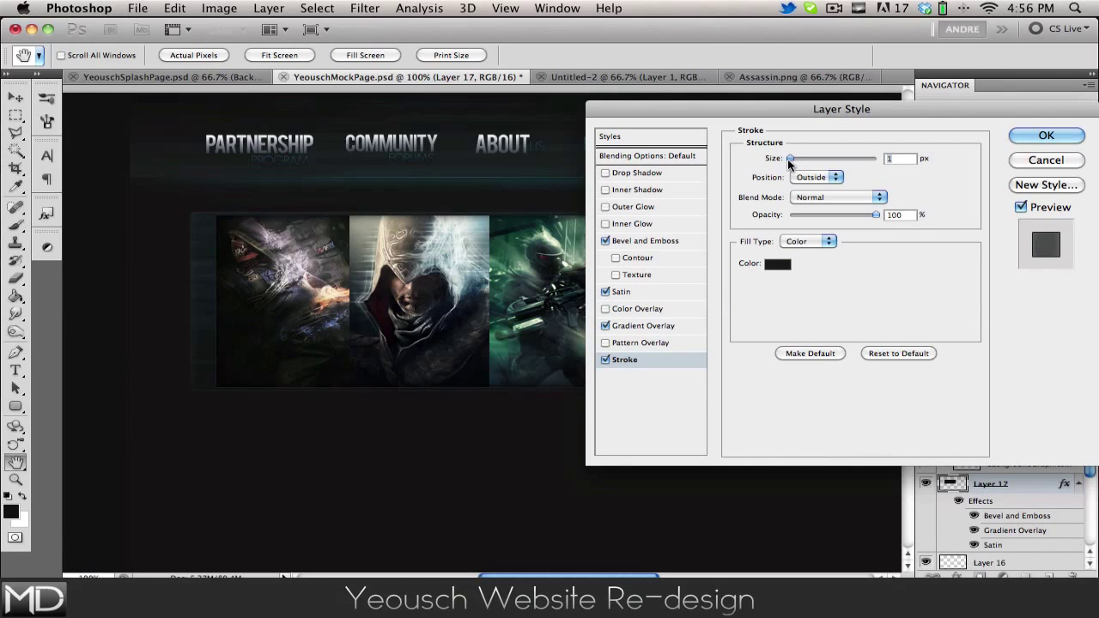
Set Layer 17's stroke color to near-black 040606 and apply the layer style
left_click(777, 265)
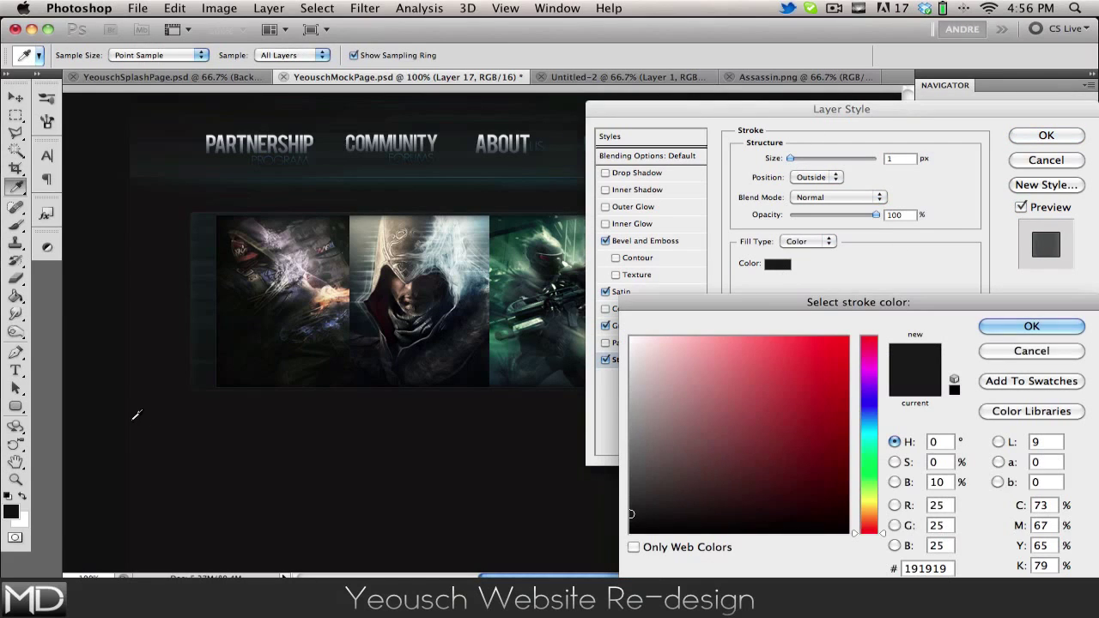
left_click_drag(221, 365, 201, 350)
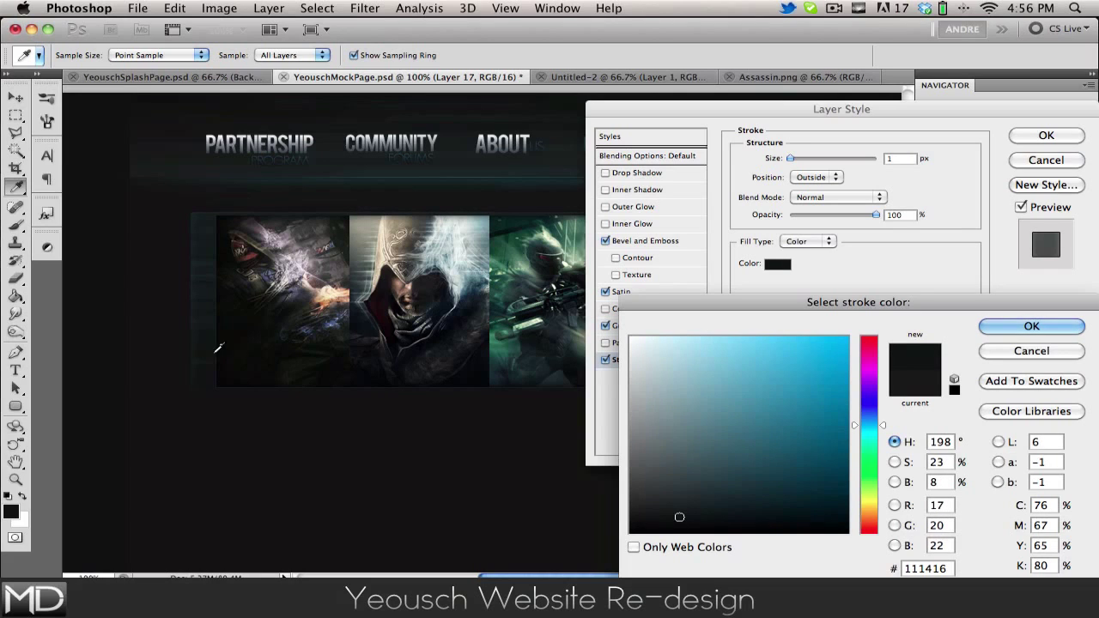
left_click_drag(680, 521, 687, 530)
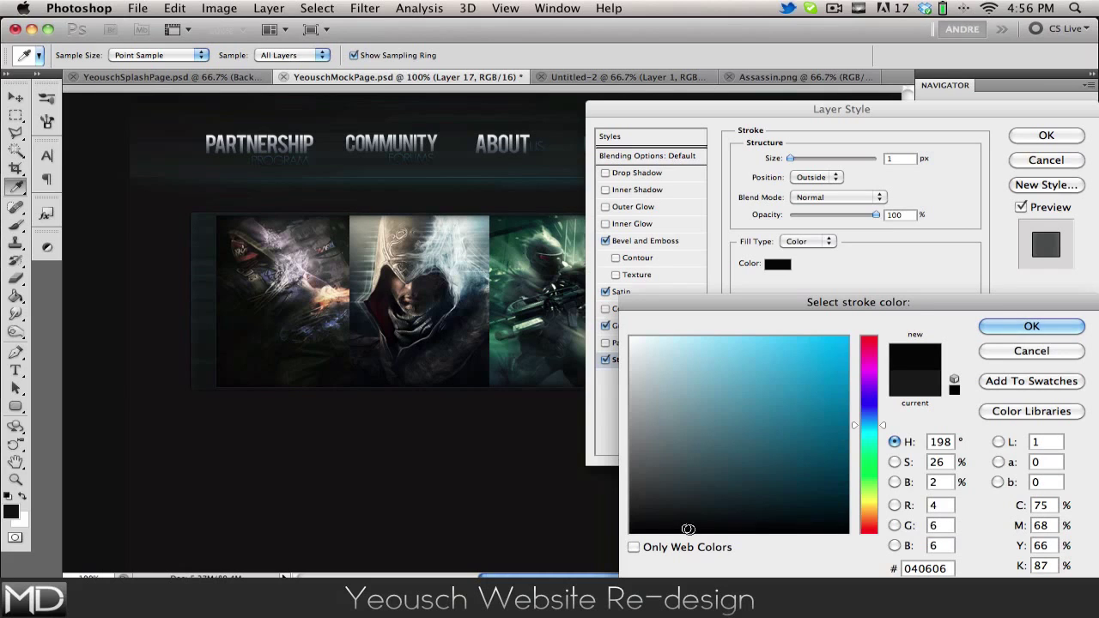
left_click(1012, 323)
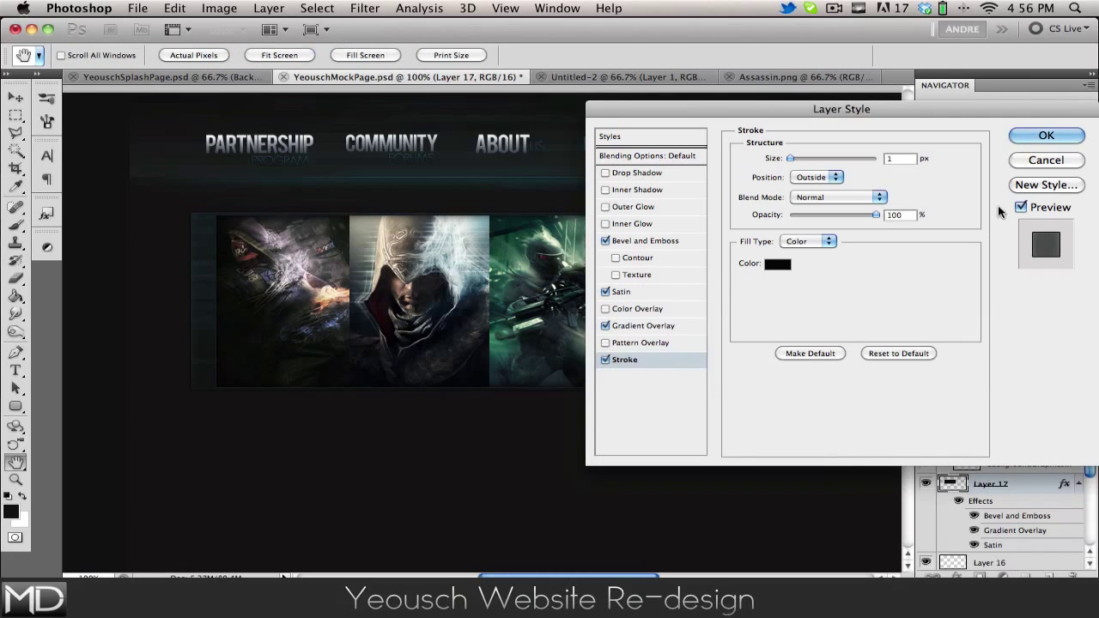
left_click(1046, 135)
scroll(532, 354, "up", 3)
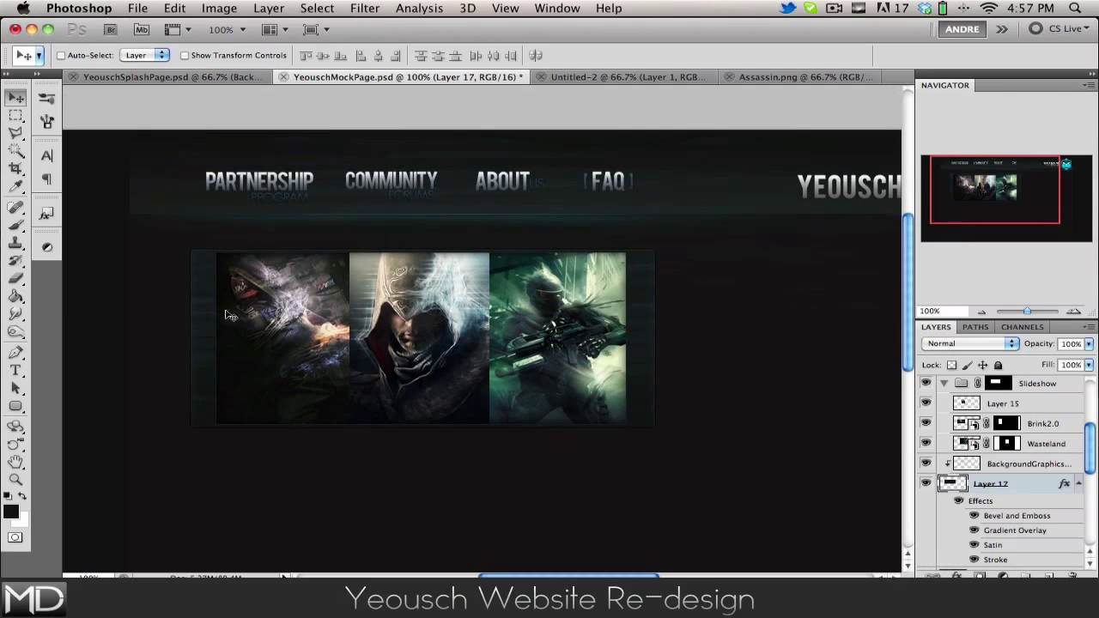
Copy the SelectionArrow layer from YeouschSplashPage.psd into YeouschMockPage.psd and place it on the slideshow frame's right edge
left_click(224, 79)
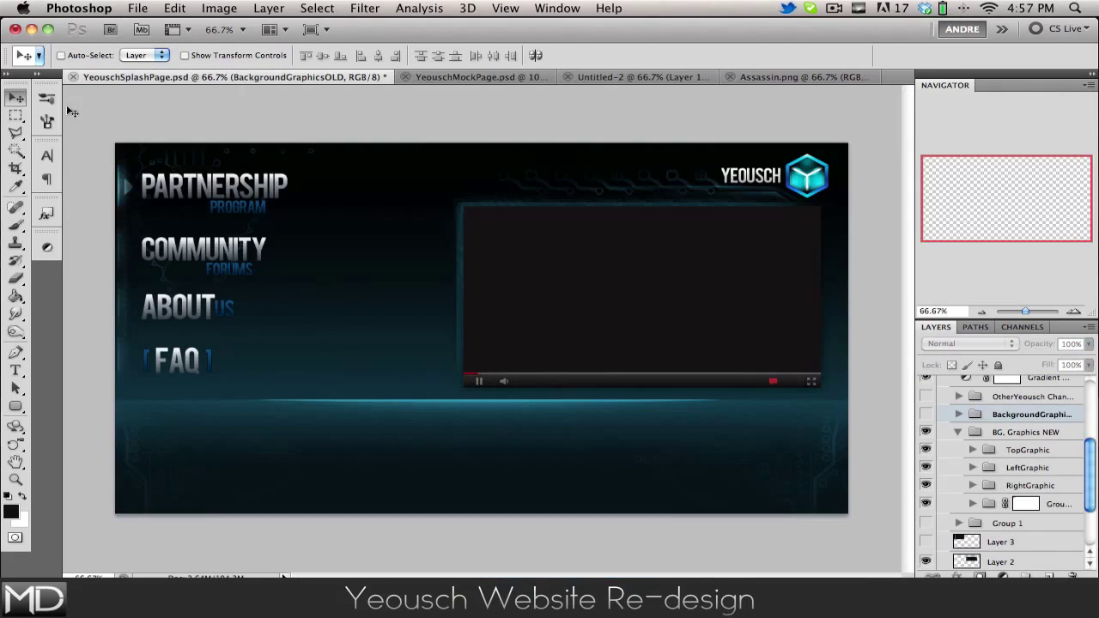
left_click_drag(1088, 472, 1088, 383)
left_click(1016, 463)
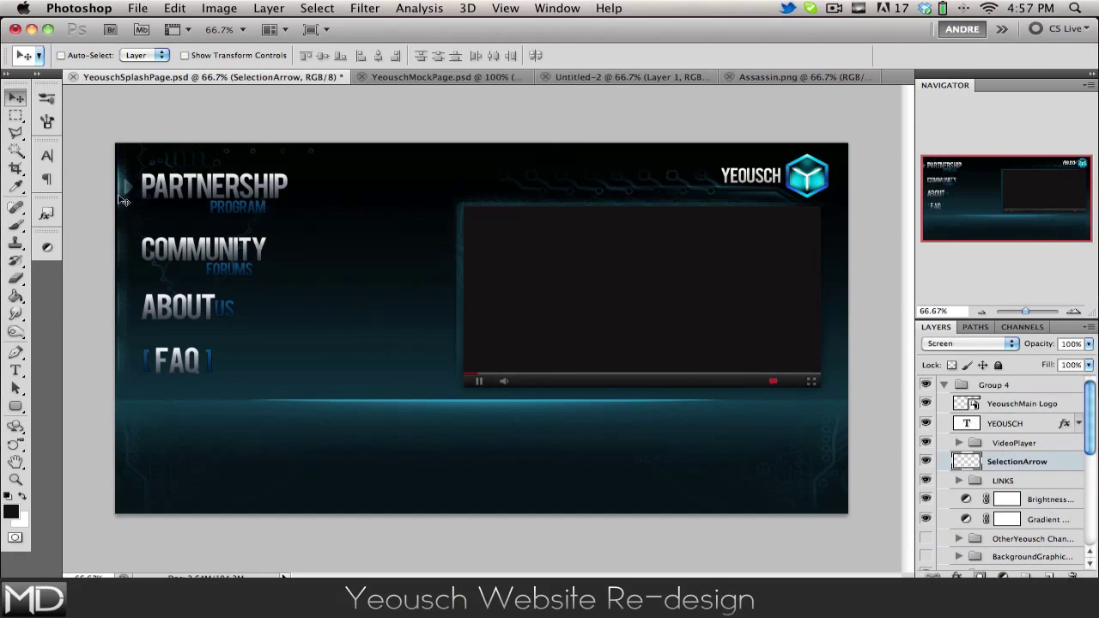
left_click(502, 77)
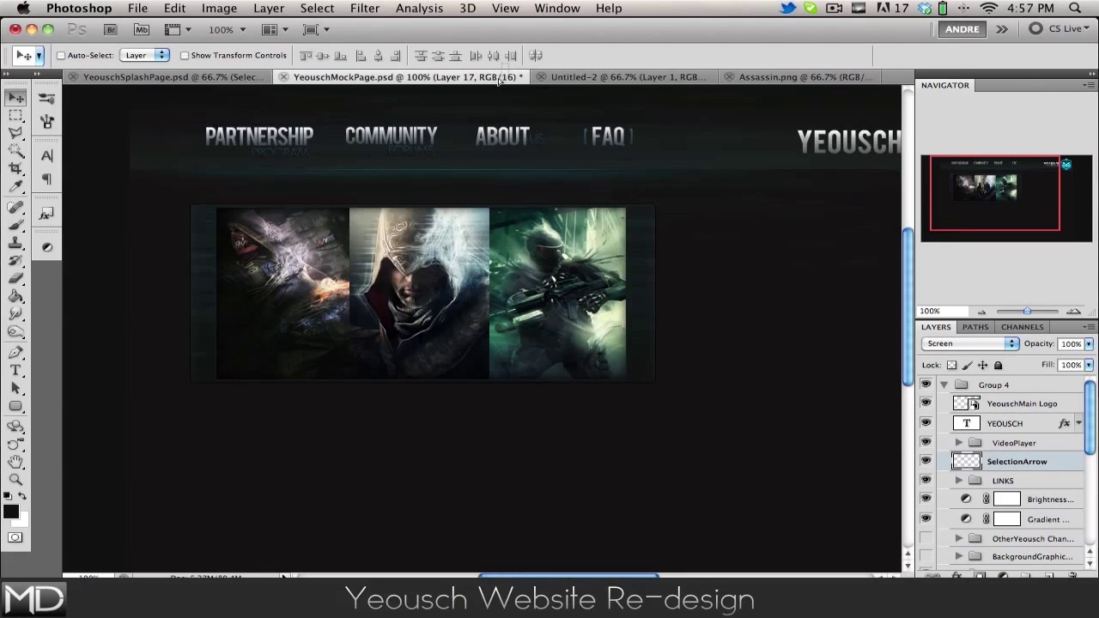
left_click_drag(627, 313, 633, 313)
left_click(675, 259)
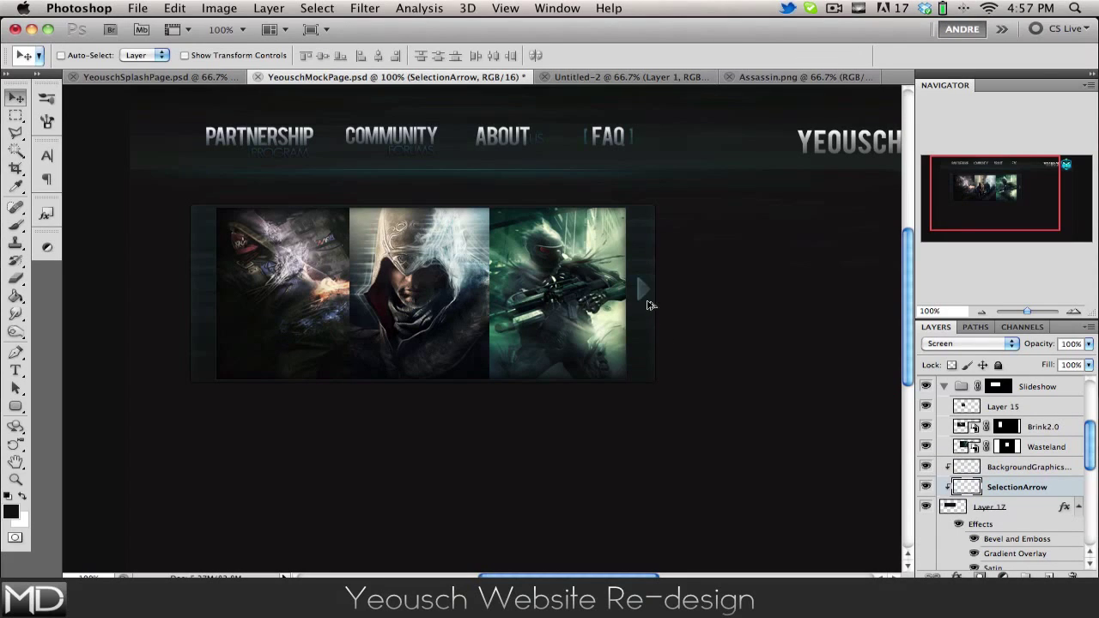
Duplicate the selection arrow onto the slideshow frame's left edge, flip the copy horizontally and apply the transformation
left_click_drag(651, 302, 197, 299)
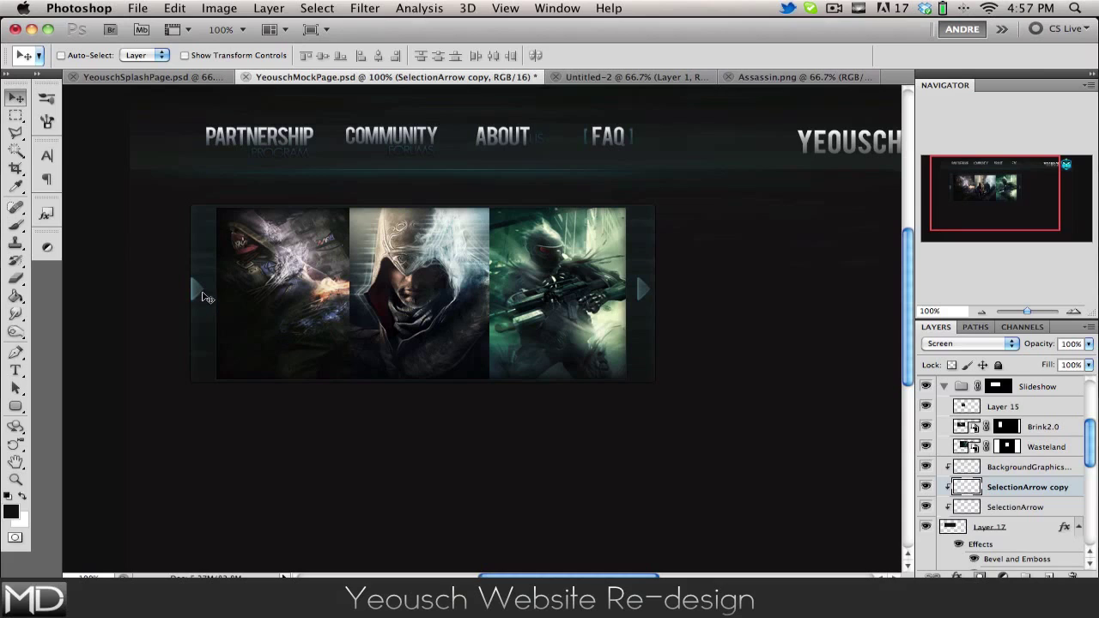
key("t")
key("ctrl+t")
right_click(201, 289)
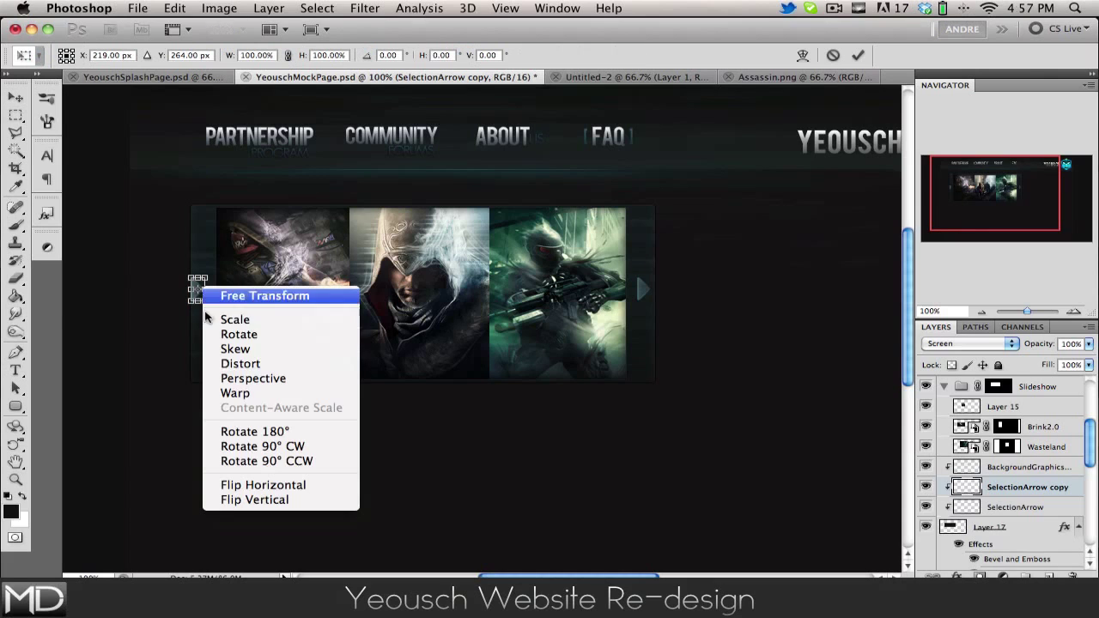
left_click(254, 485)
left_click(16, 97)
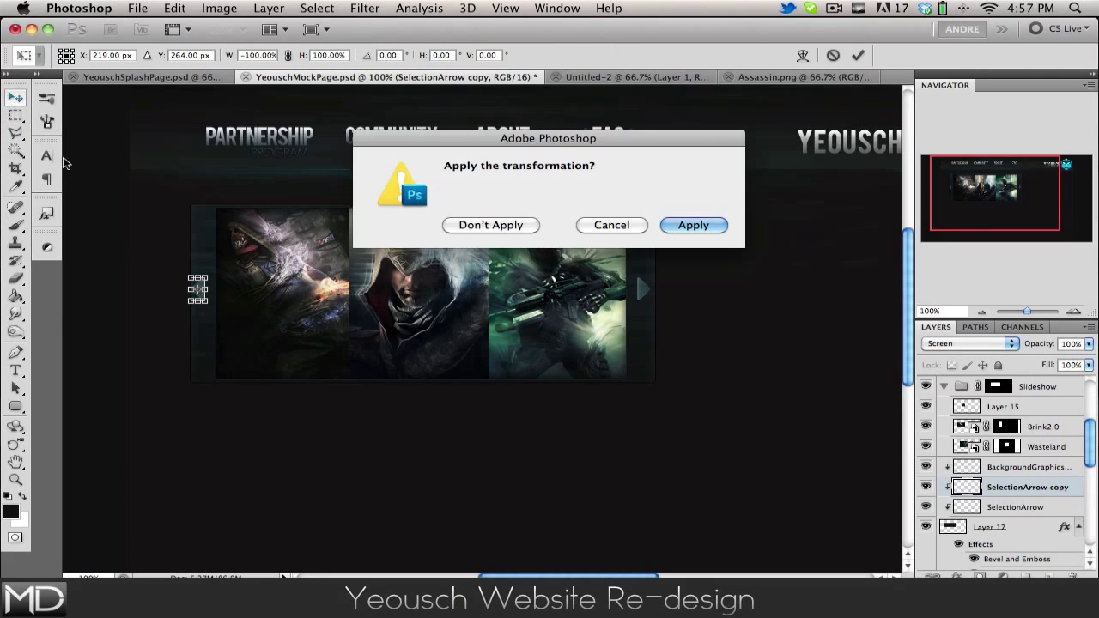
left_click(694, 225)
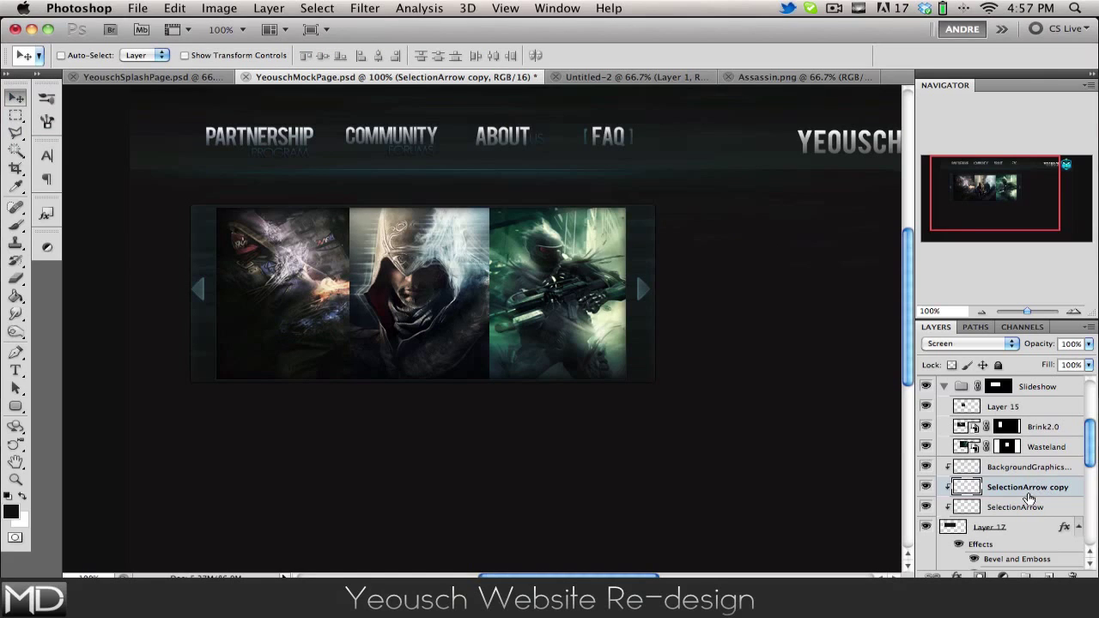
Move the SelectionArrow and SelectionArrow copy layers above Layer 18 and collapse Layer 18's effects list
left_click(1015, 471, "shift")
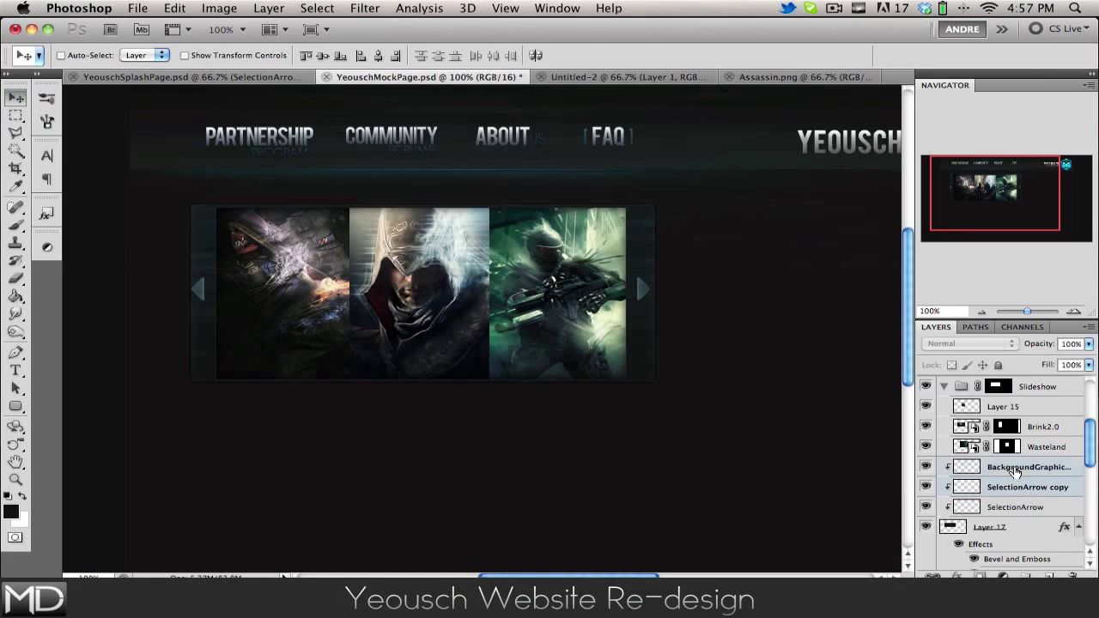
left_click(1026, 493)
left_click(1029, 511, "shift")
left_click_drag(1016, 493, 1049, 443)
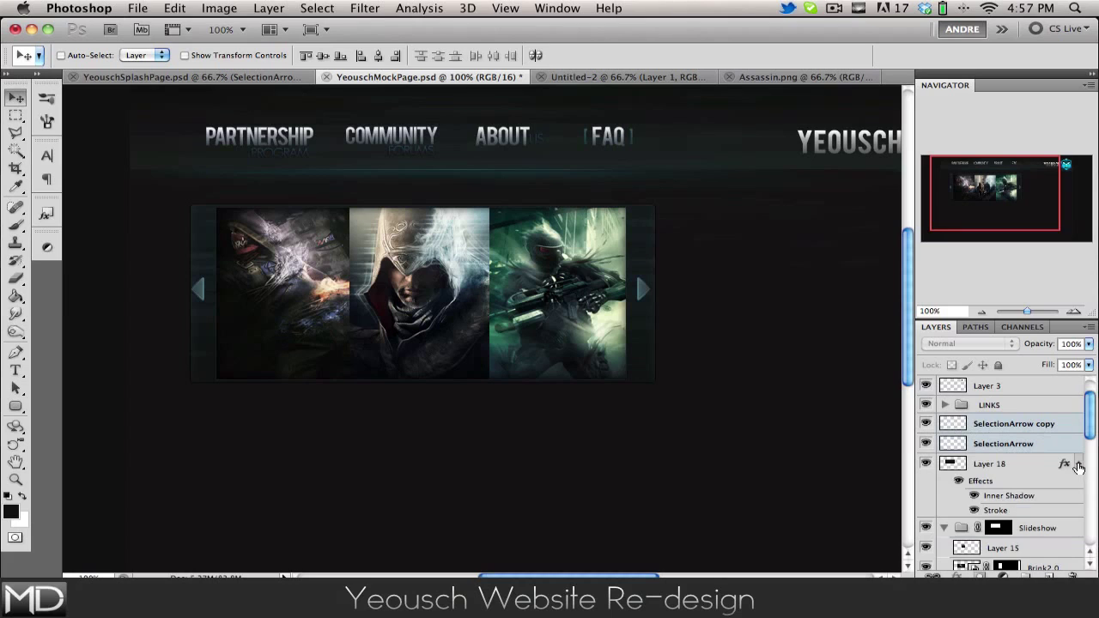
left_click(1078, 463)
Try the Overlay and Soft Light blend modes on the SelectionArrow copy layer
left_click(1061, 424)
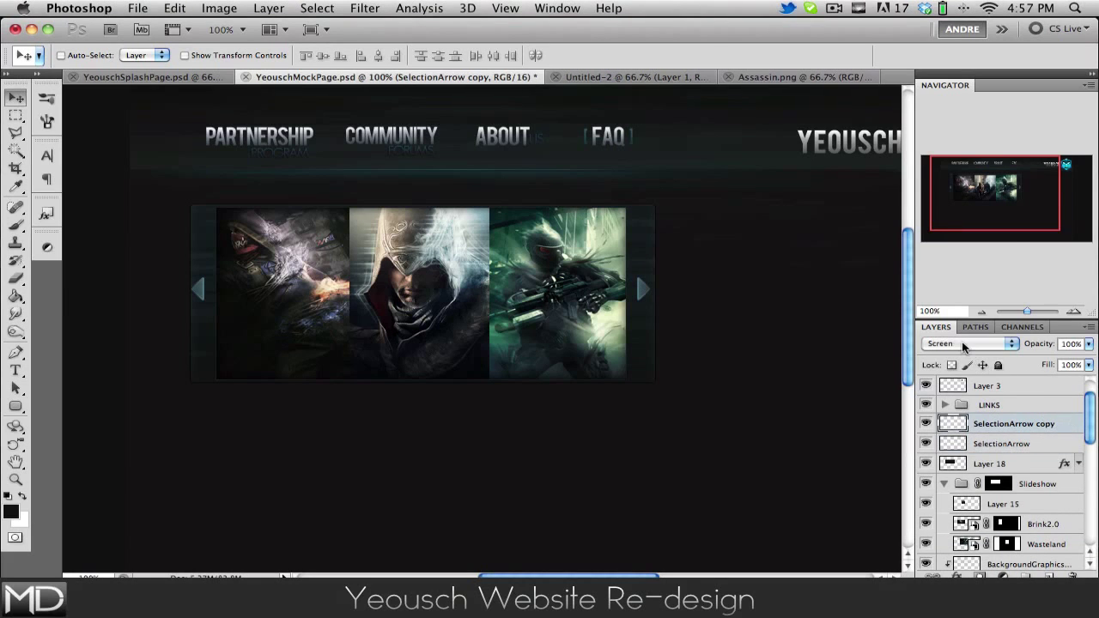
left_click(967, 344)
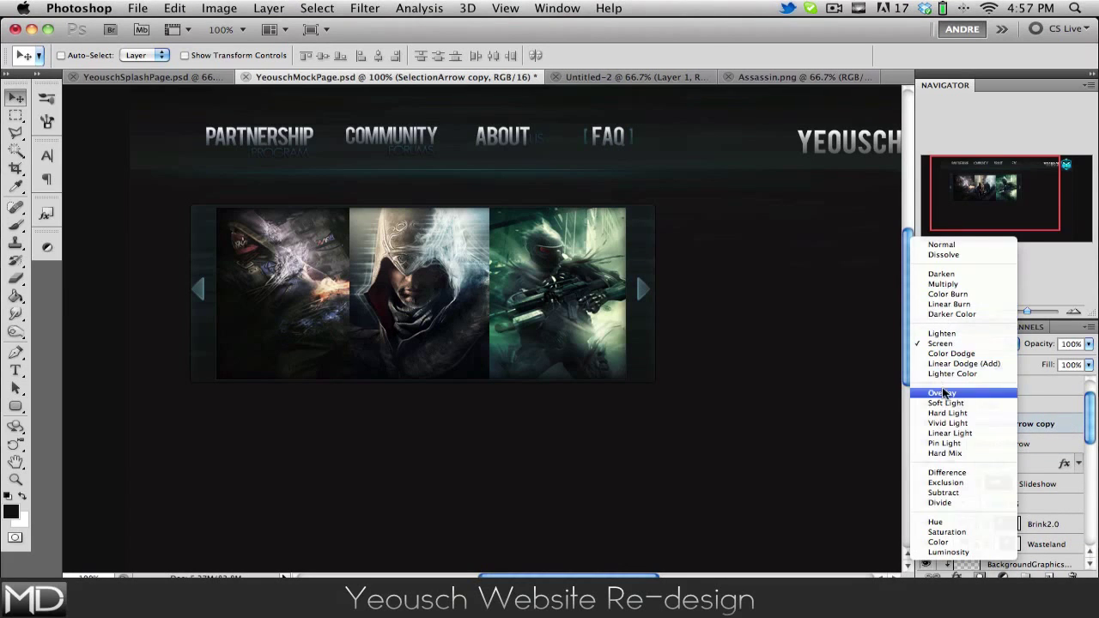
left_click(943, 392)
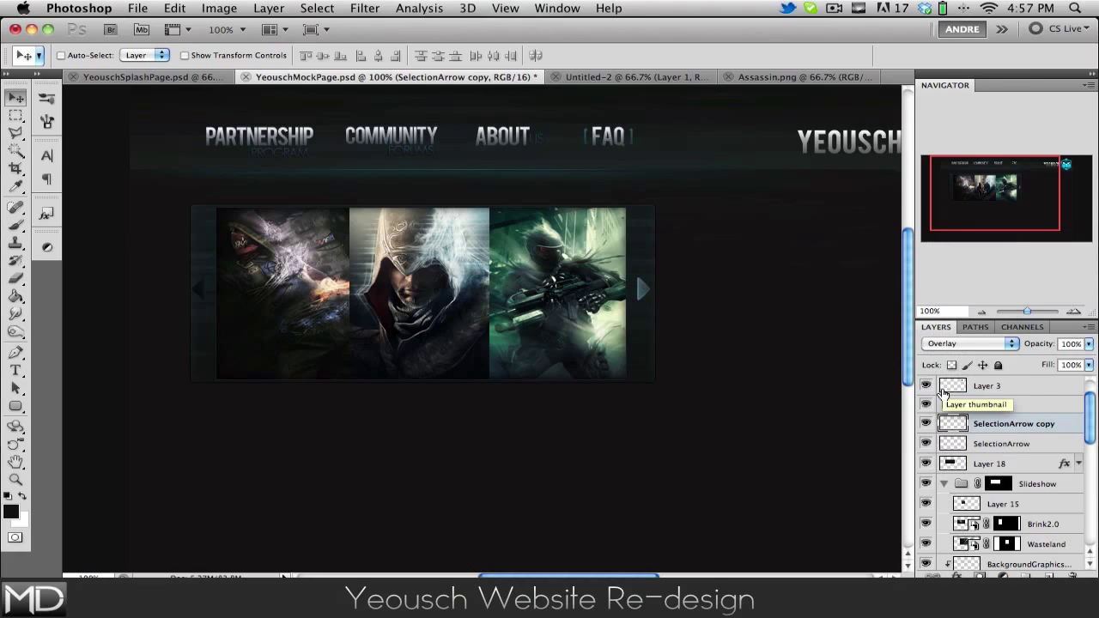
left_click(948, 345)
left_click(946, 355)
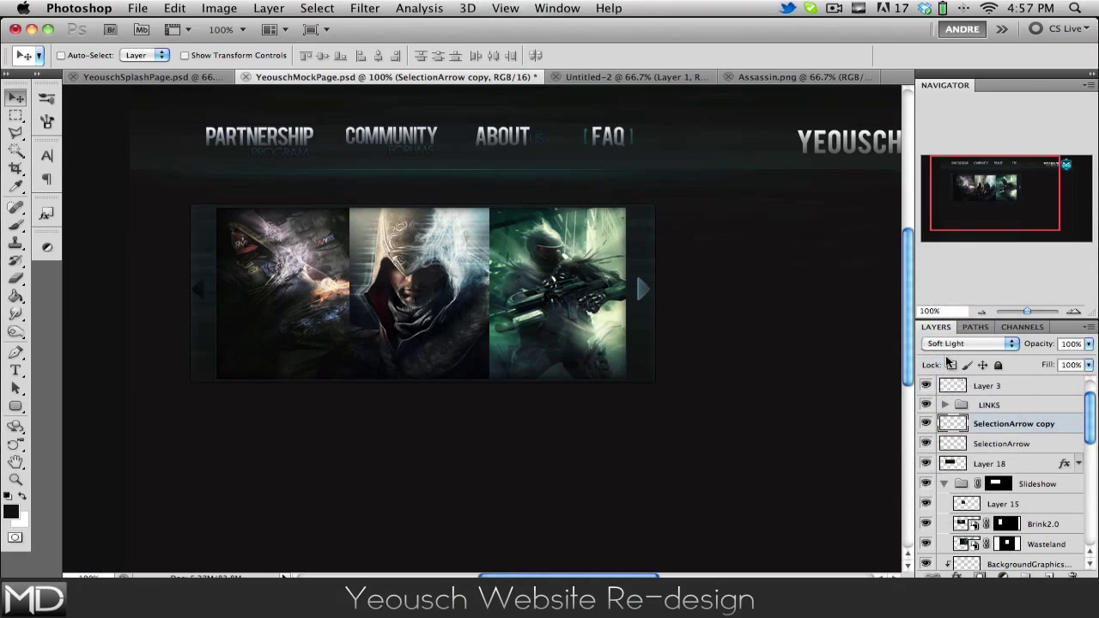
Set the SelectionArrow copy layer to the Lighten blend mode with 50% opacity
left_click(952, 343)
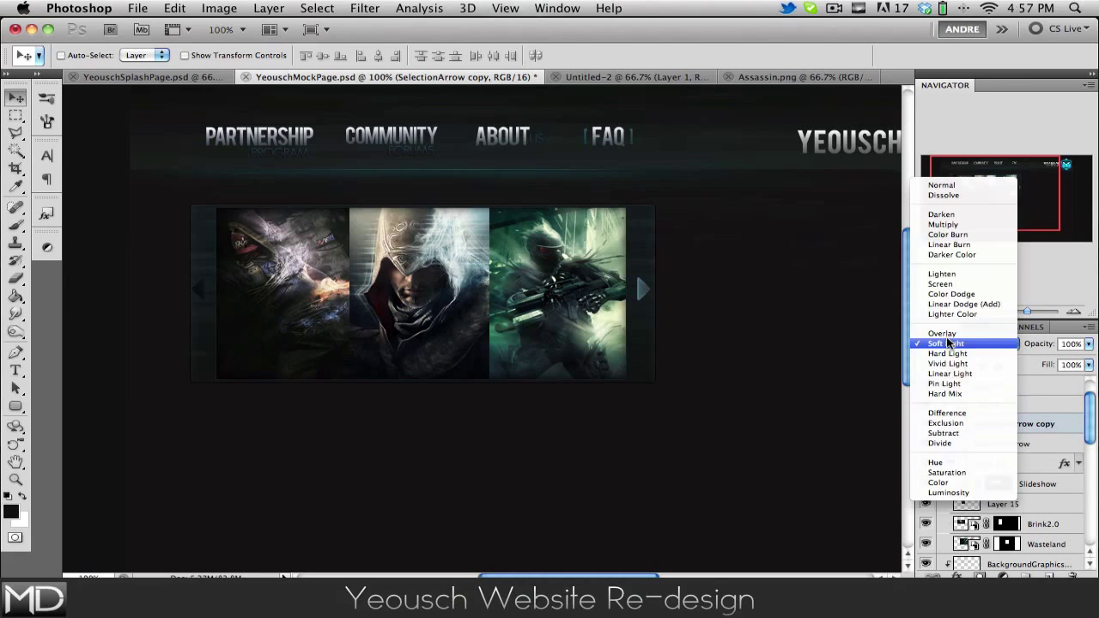
left_click(954, 275)
left_click_drag(261, 337, 269, 336)
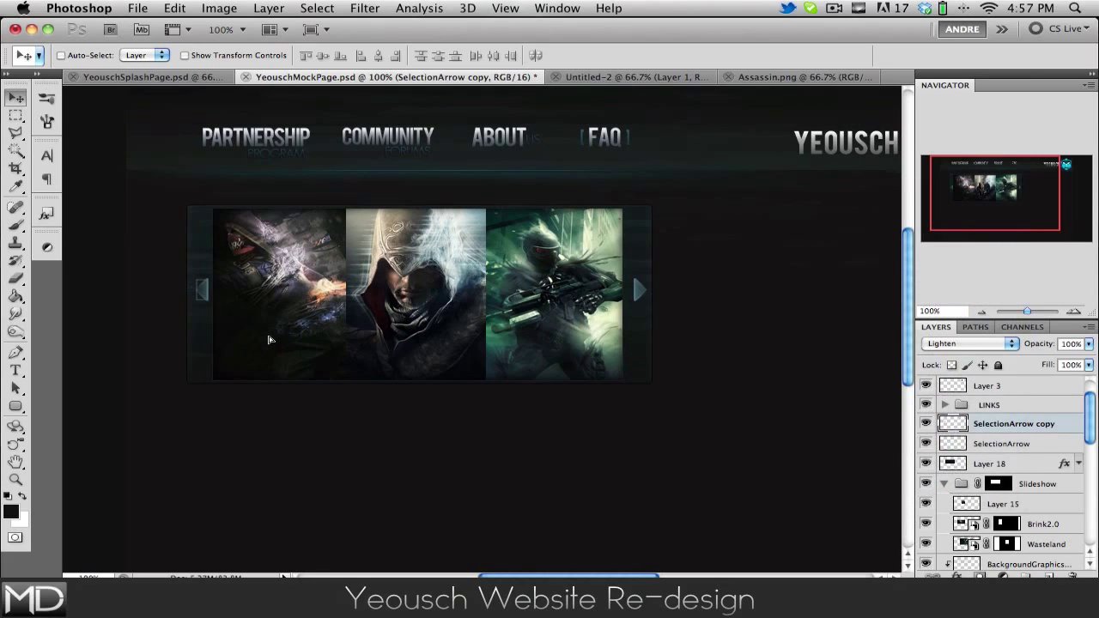
key("super+z")
left_click_drag(1040, 346, 1030, 346)
left_click(1069, 343)
type("50")
key("Return")
Try 65% opacity on the SelectionArrow layer and return it to 100%
left_click(1049, 446)
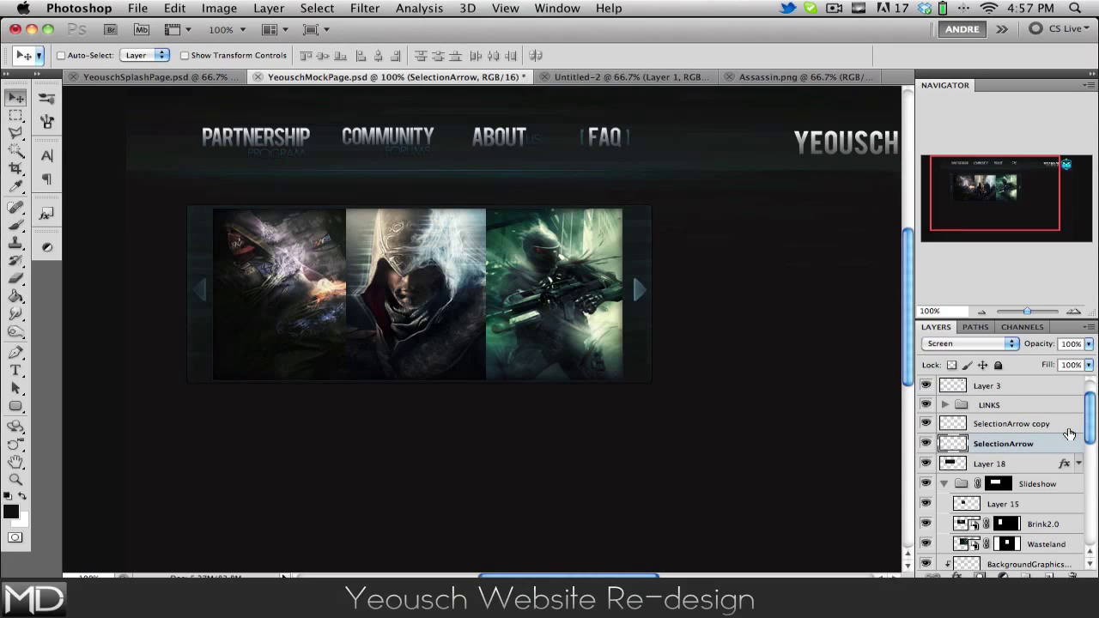
left_click(1068, 424, "shift")
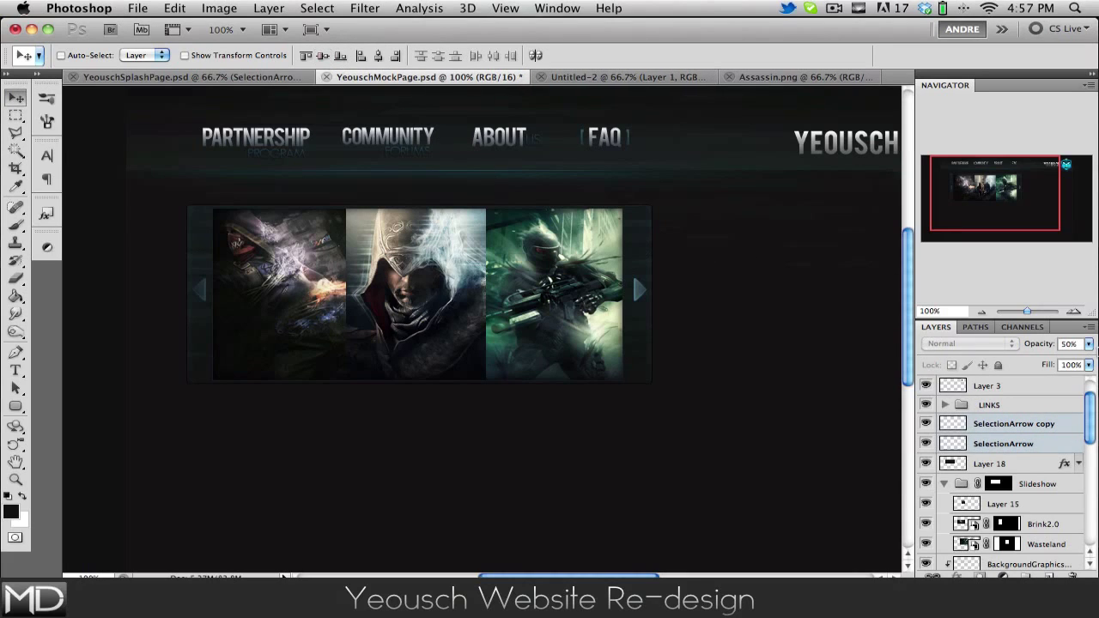
left_click(1068, 441)
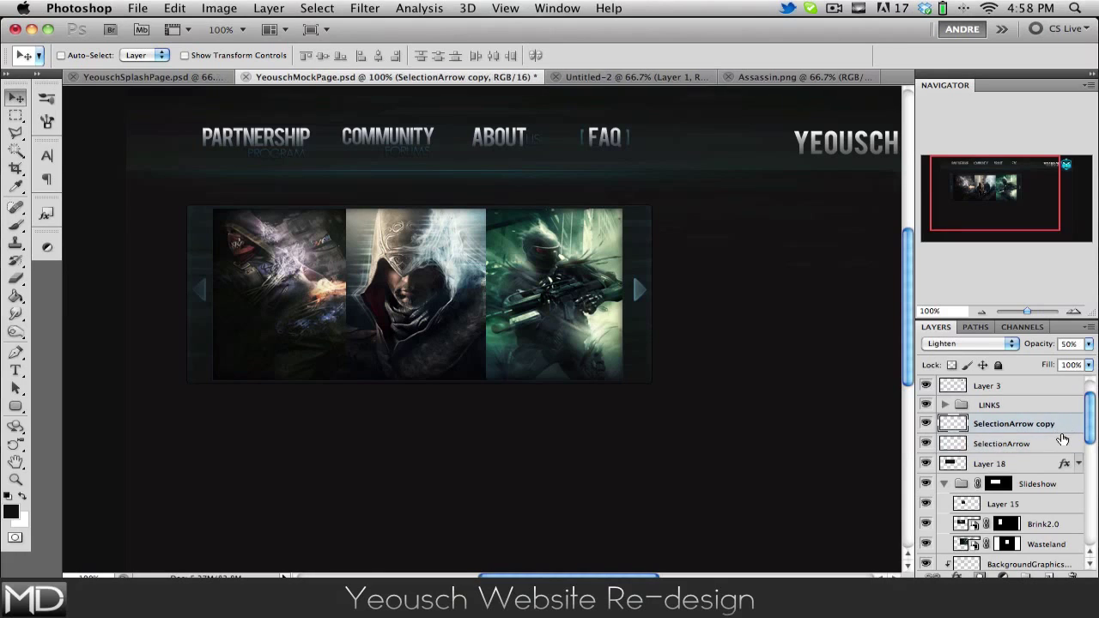
key("6")
key("5")
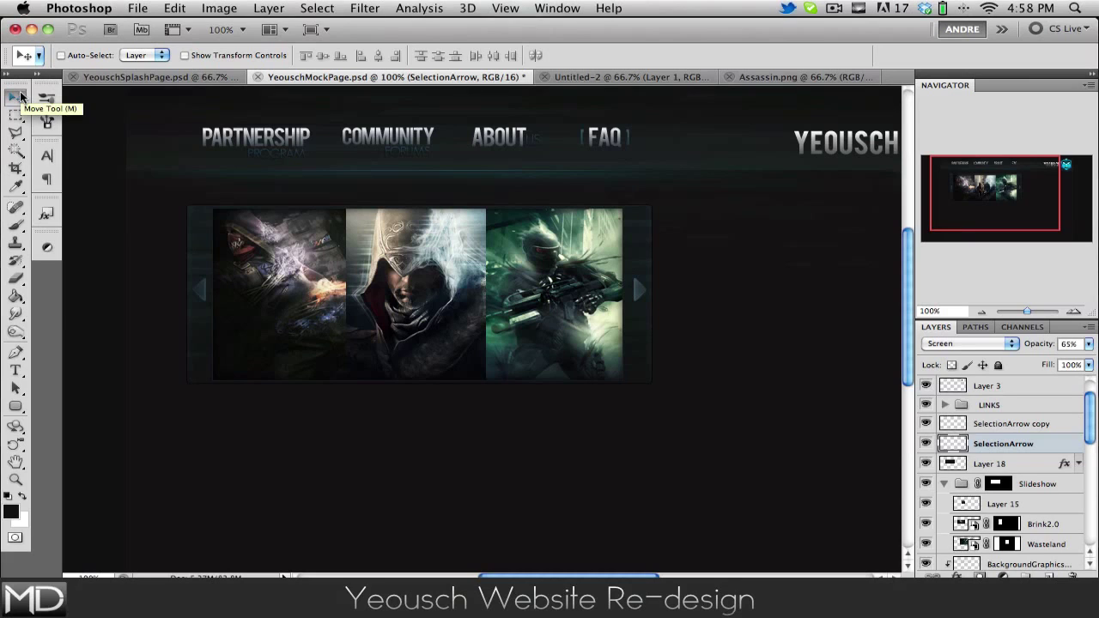
key("0")
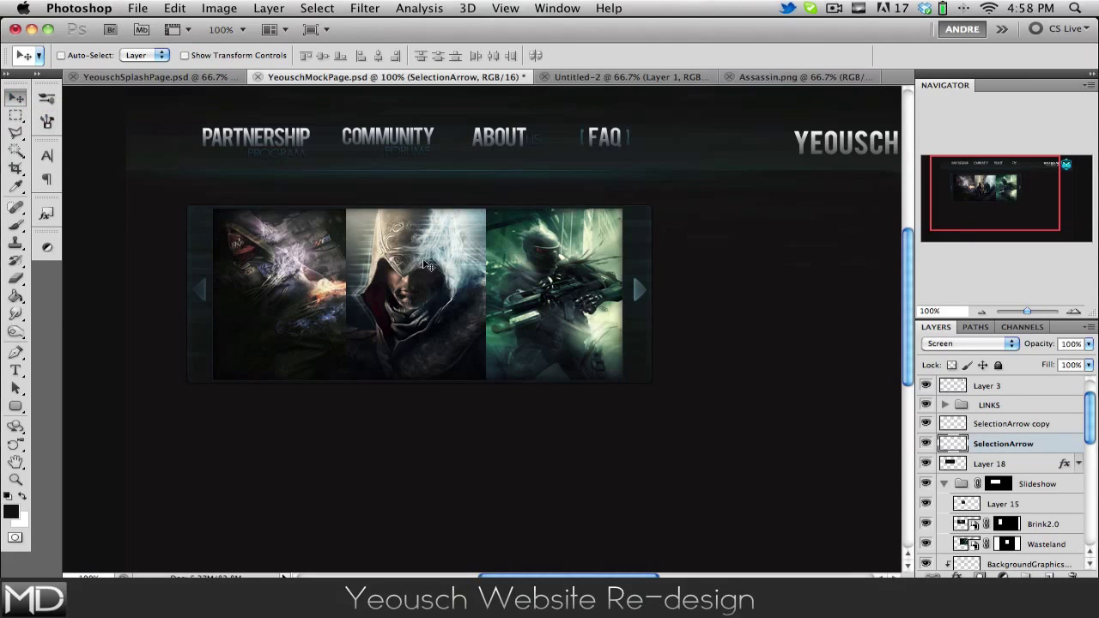
Match the SelectionArrow layer to its copy by setting 50% opacity and the Lighten blend mode
key("1")
key("3")
key("0")
key("2")
key("3")
key("5")
left_click(1056, 425)
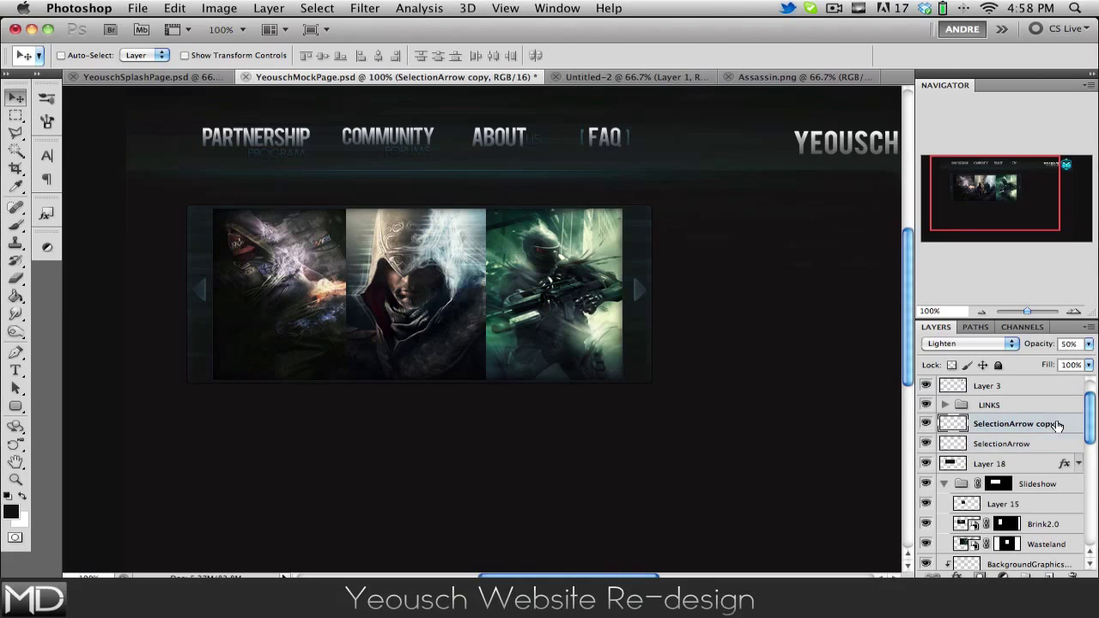
left_click(1056, 444)
left_click(970, 345)
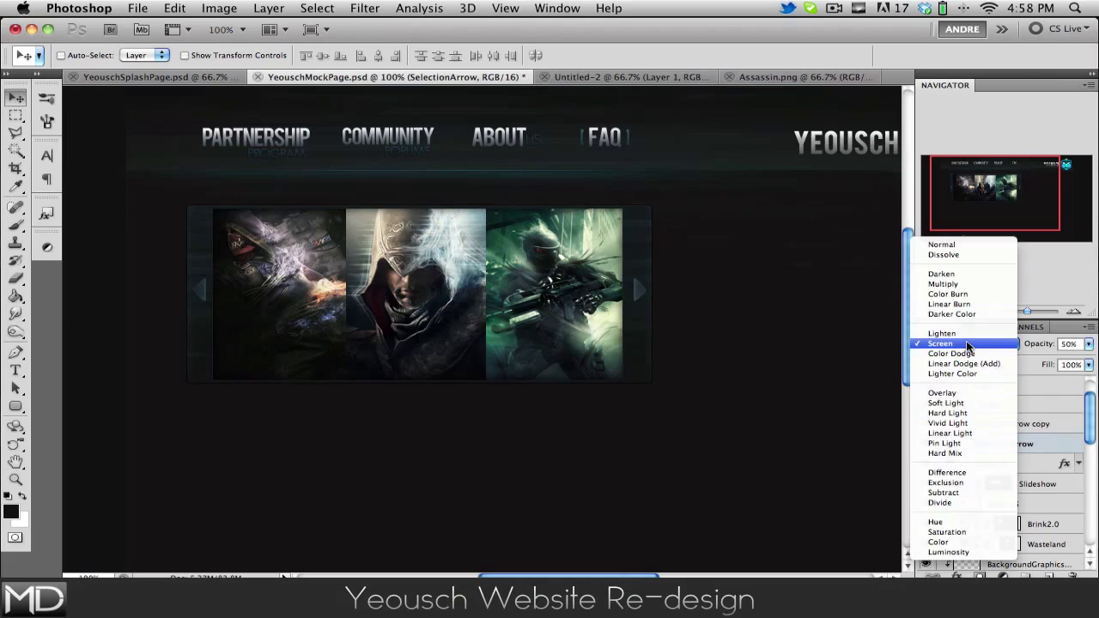
left_click(941, 334)
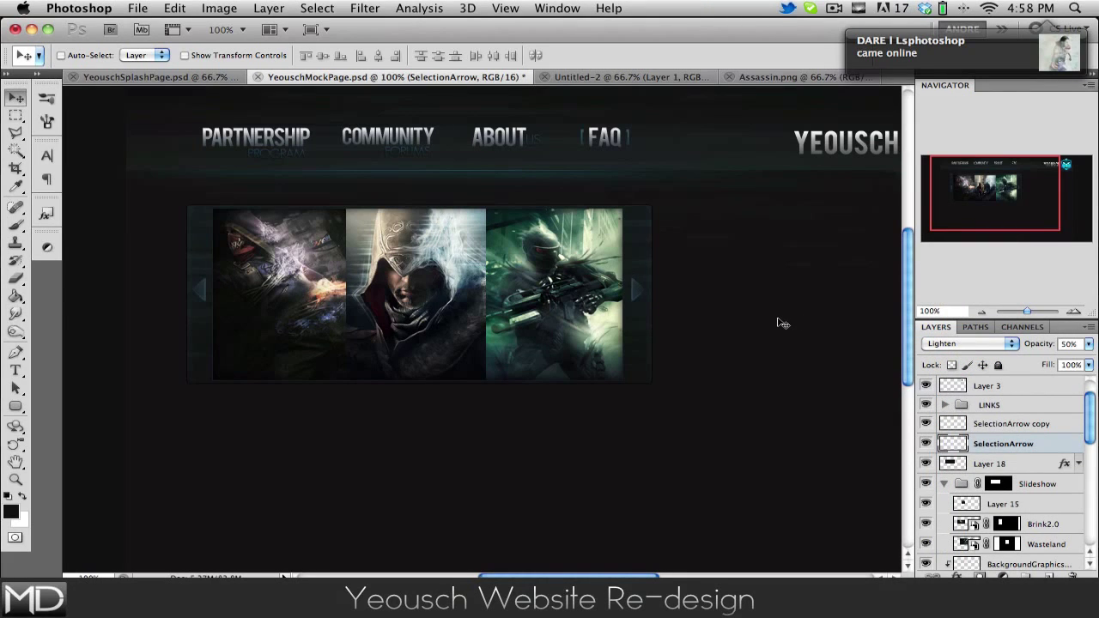
Examine the page layout around the header, logo and slideshow, including the empty areas beside and below the slideshow
left_click(1063, 426)
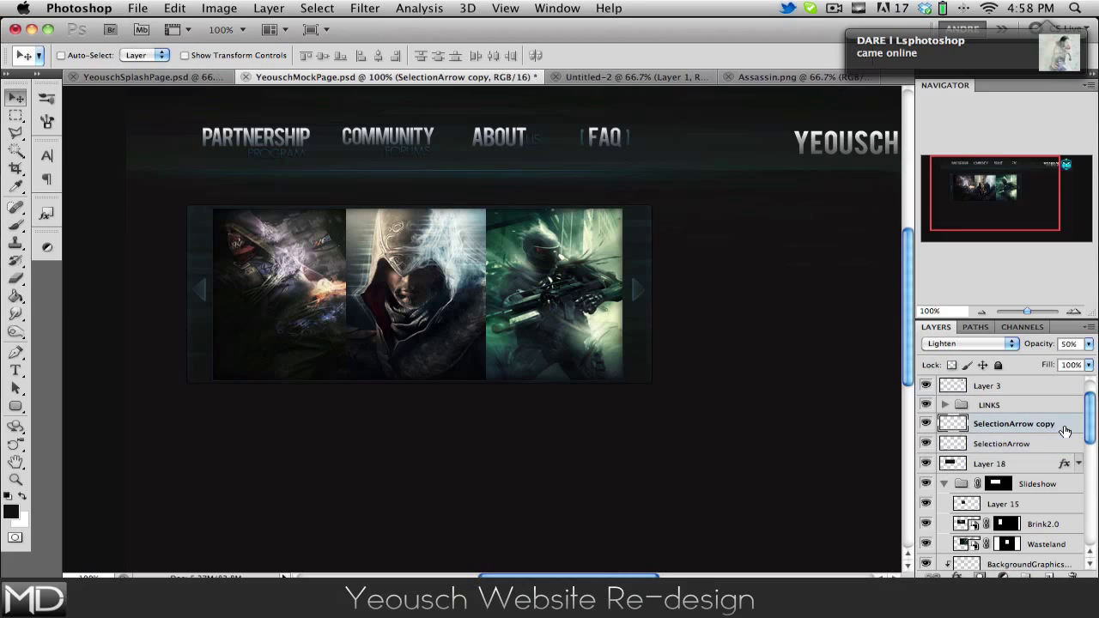
scroll(777, 407, "up", 3)
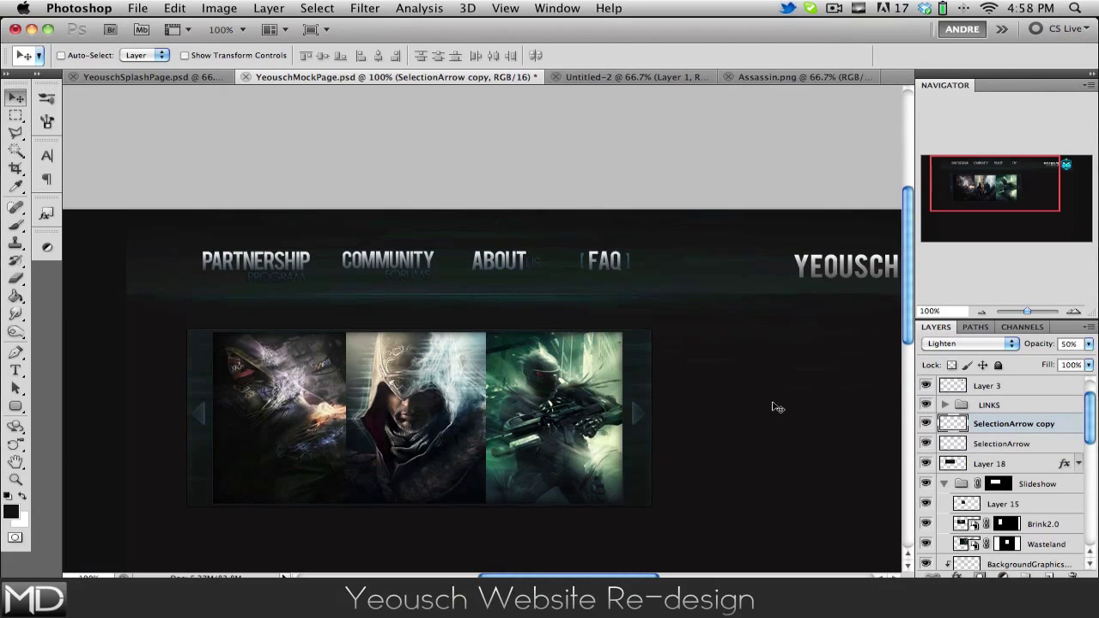
scroll(777, 406, "right", 4)
scroll(777, 407, "down", 2)
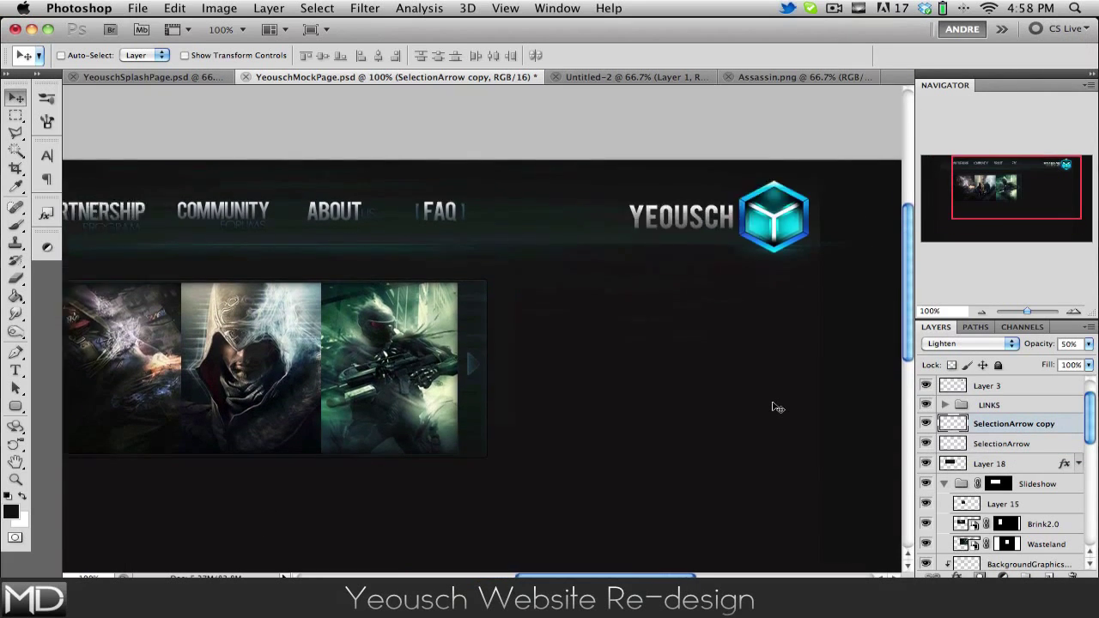
scroll(777, 407, "right", 1)
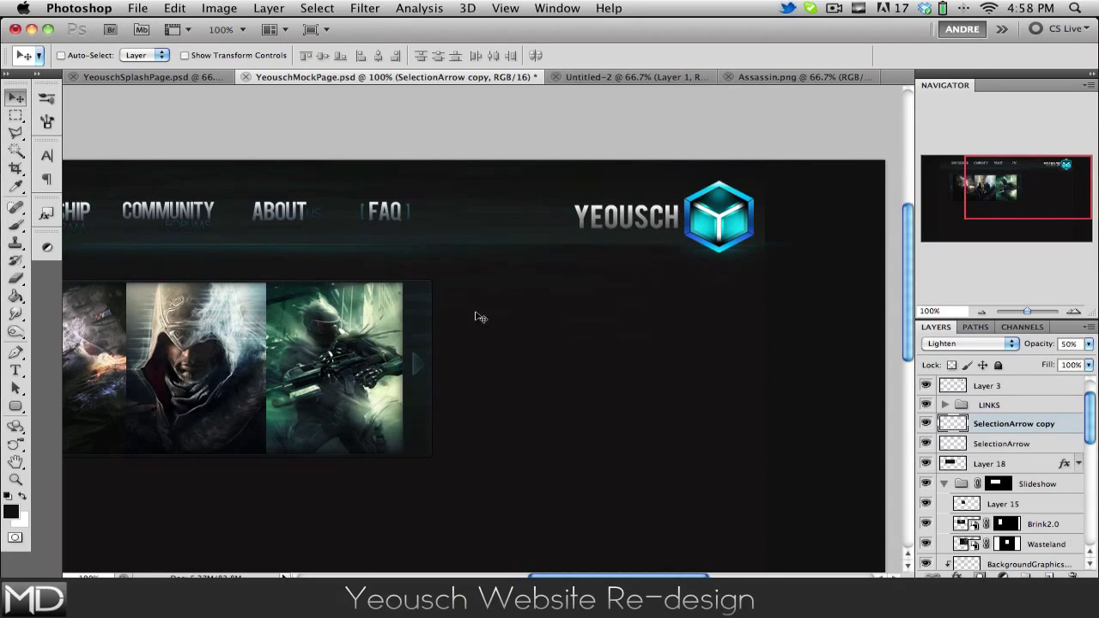
scroll(635, 499, "left", 1)
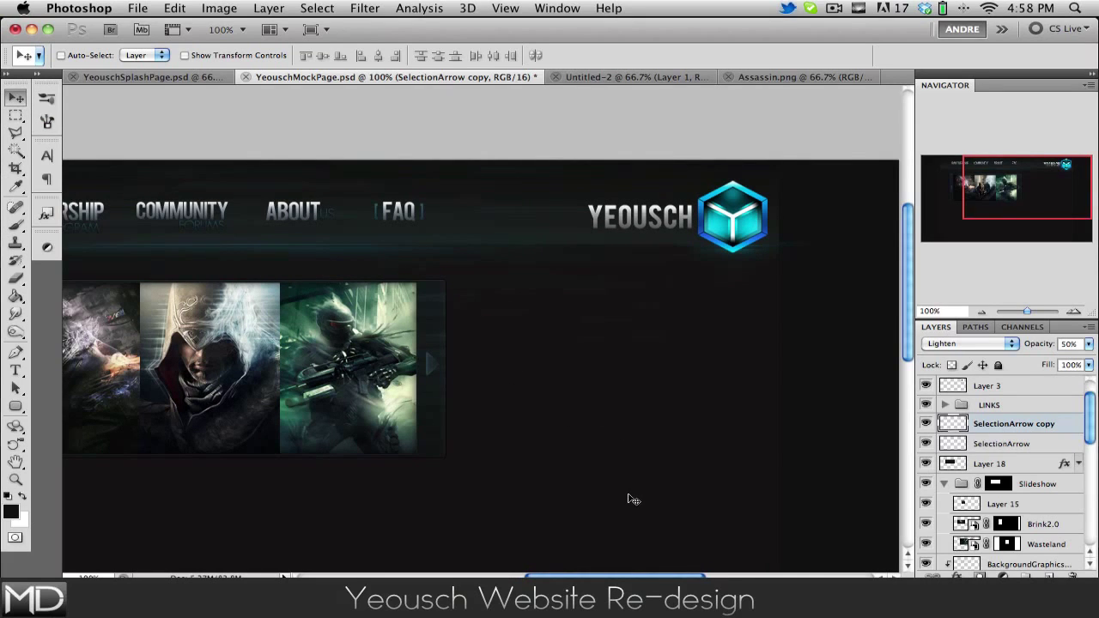
scroll(631, 498, "left", 2)
scroll(627, 498, "down", 4)
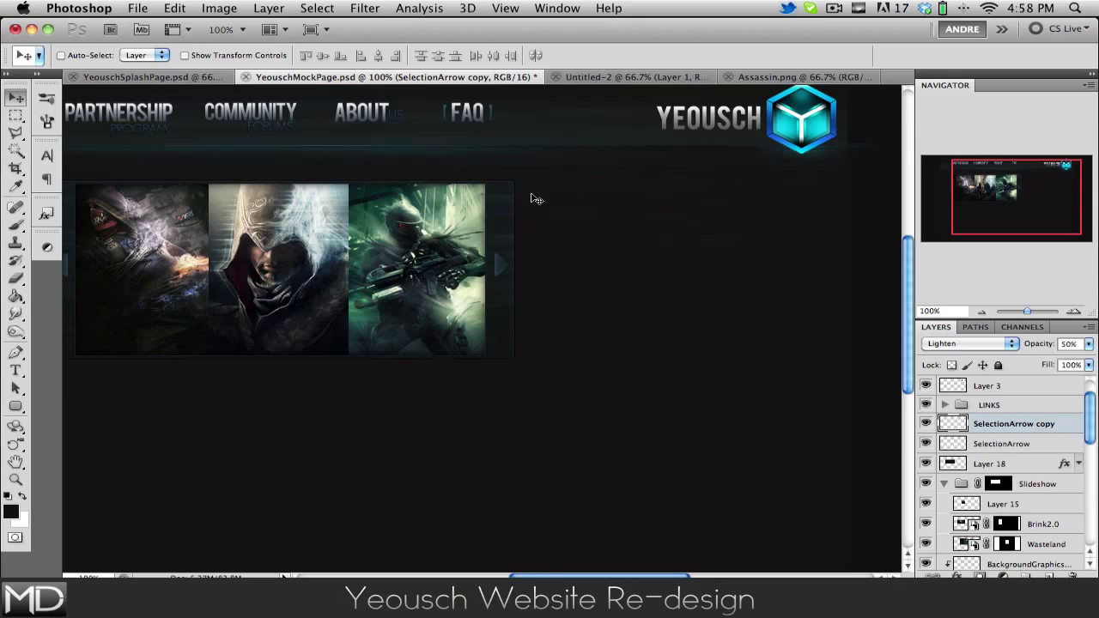
scroll(597, 344, "up", 1)
scroll(597, 344, "left", 1)
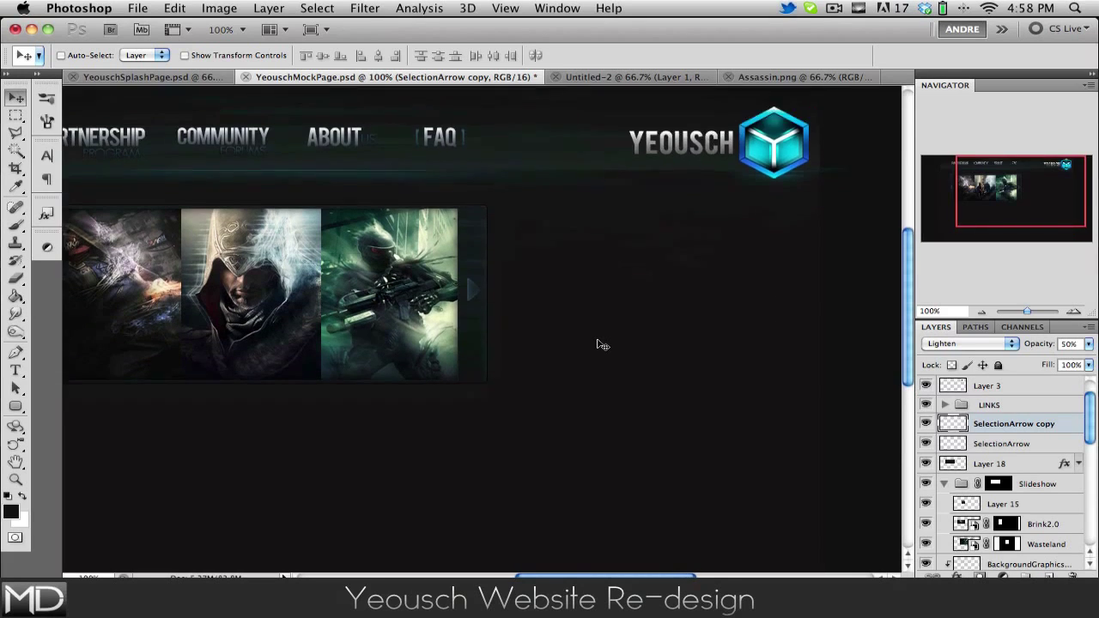
scroll(599, 341, "down", 4)
scroll(598, 342, "left", 5)
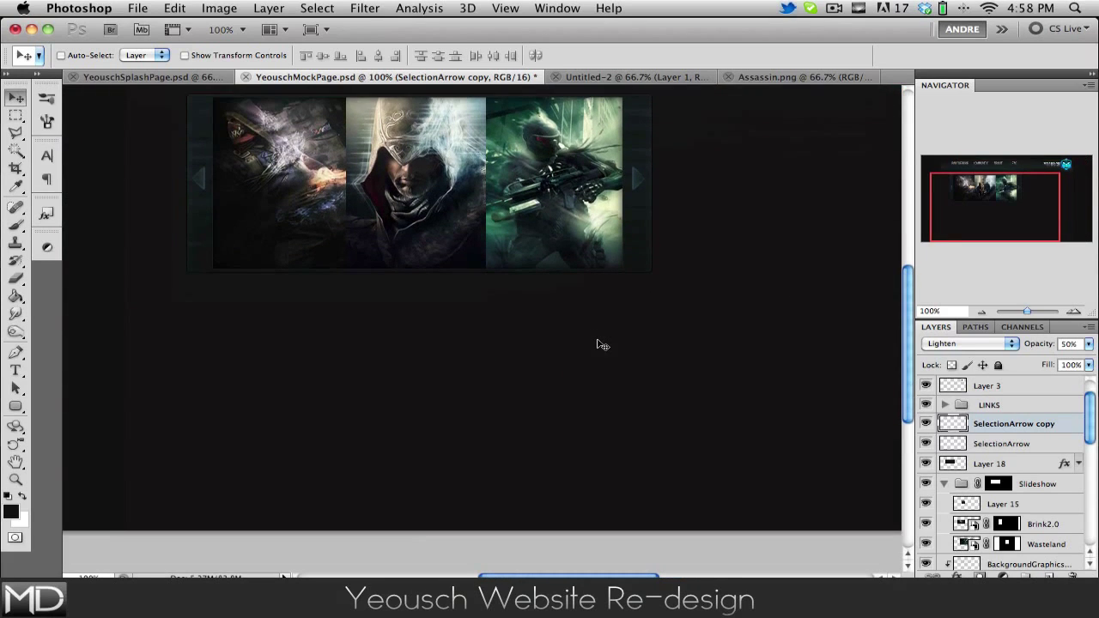
scroll(431, 279, "up", 5)
scroll(432, 279, "right", 6)
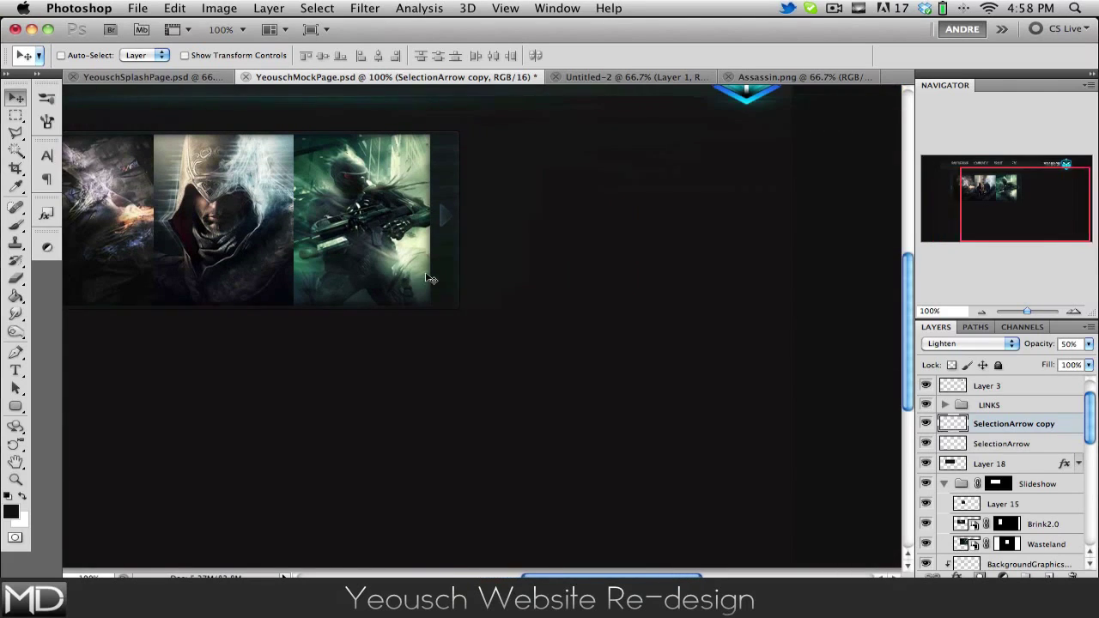
scroll(168, 163, "left", 5)
scroll(168, 163, "up", 1)
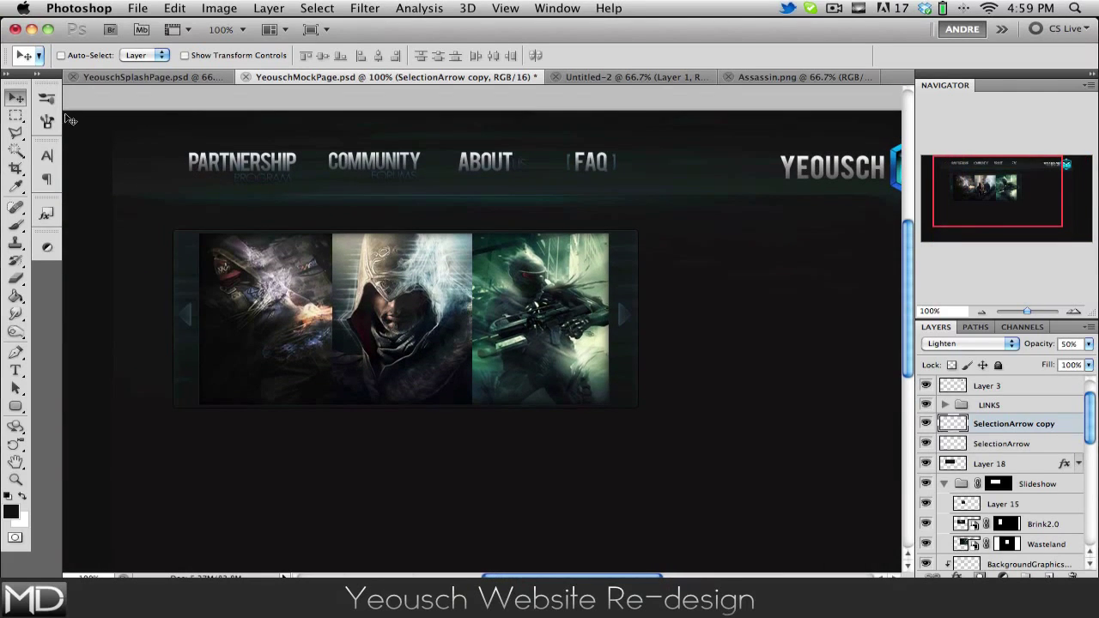
Set the Rounded Rectangle tool's radius to 4 px, and collapse the Slideshow group and Layer 17's effects list
left_click(16, 406)
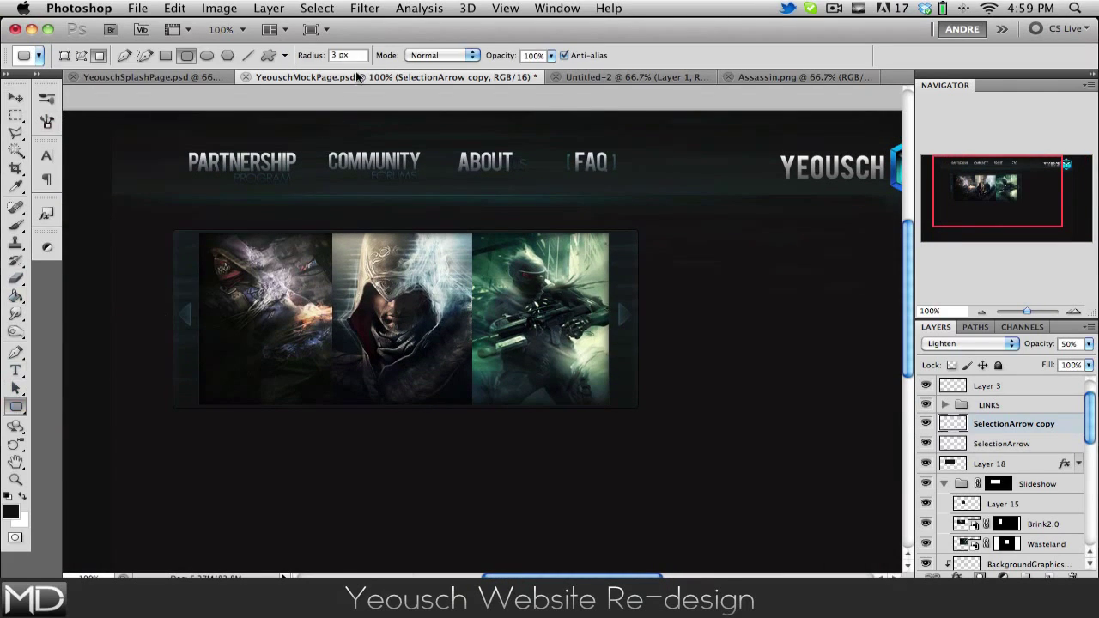
type("6")
scroll(1003, 438, "down", 3)
left_click(946, 433)
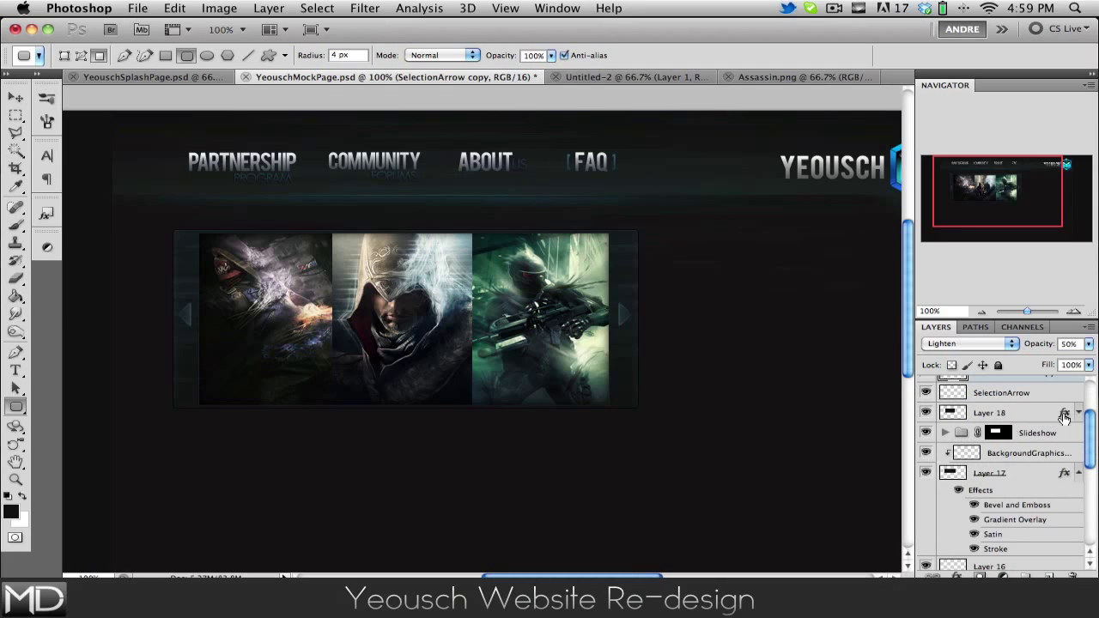
left_click(1071, 475)
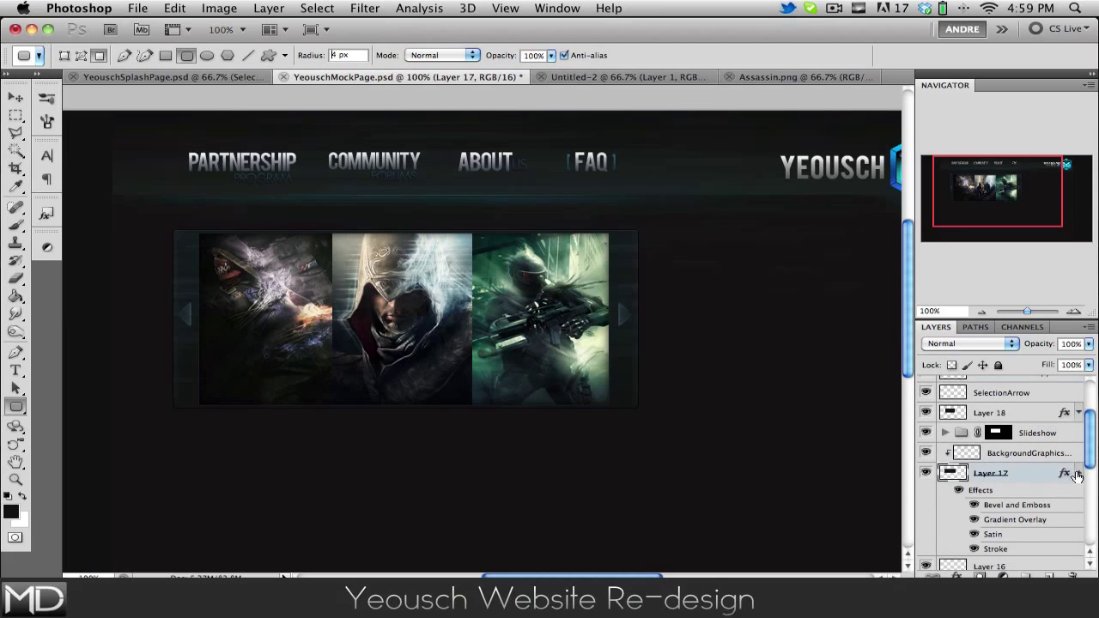
left_click(1078, 473)
Draw a wide, thin rounded bar behind the four navigation links on a new layer directly above Layer 7
left_click_drag(1088, 446, 1089, 489)
left_click(996, 429)
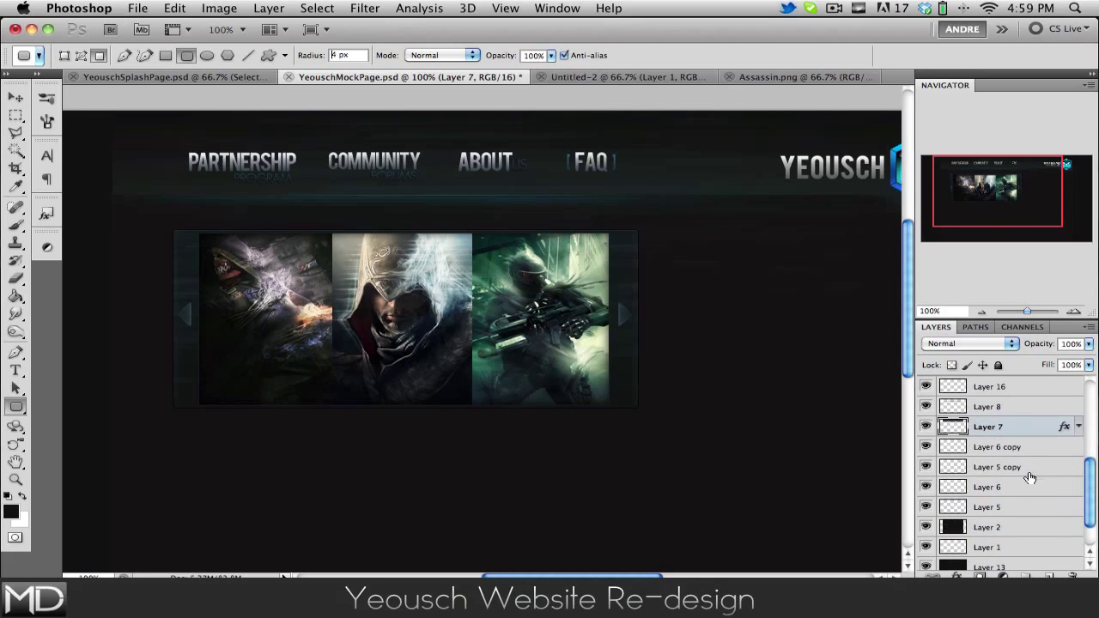
left_click(1048, 570)
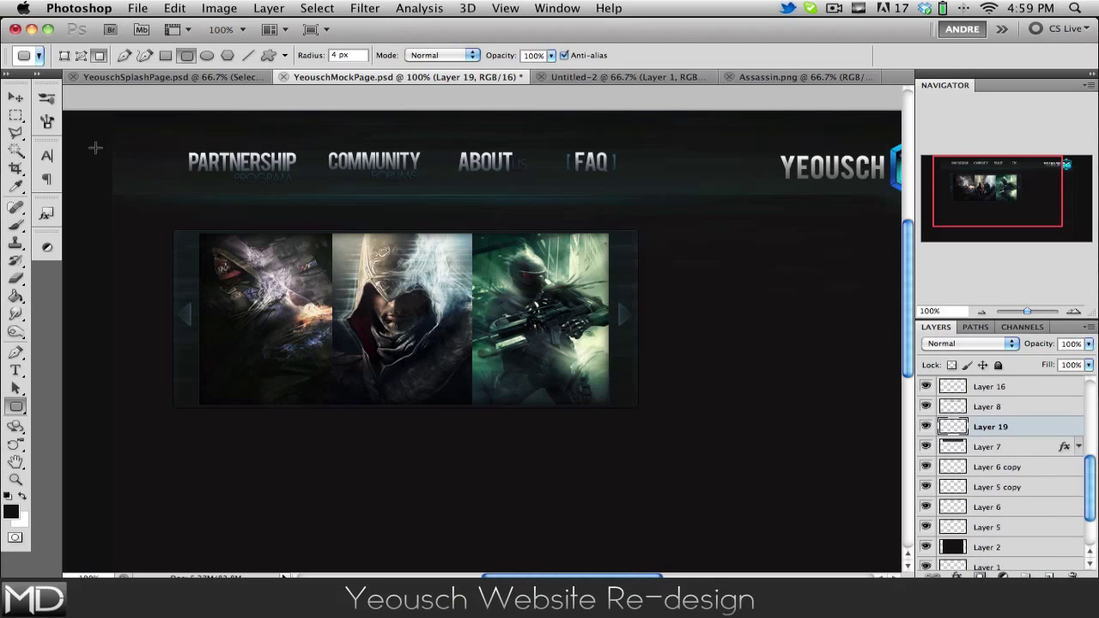
left_click_drag(96, 142, 630, 168)
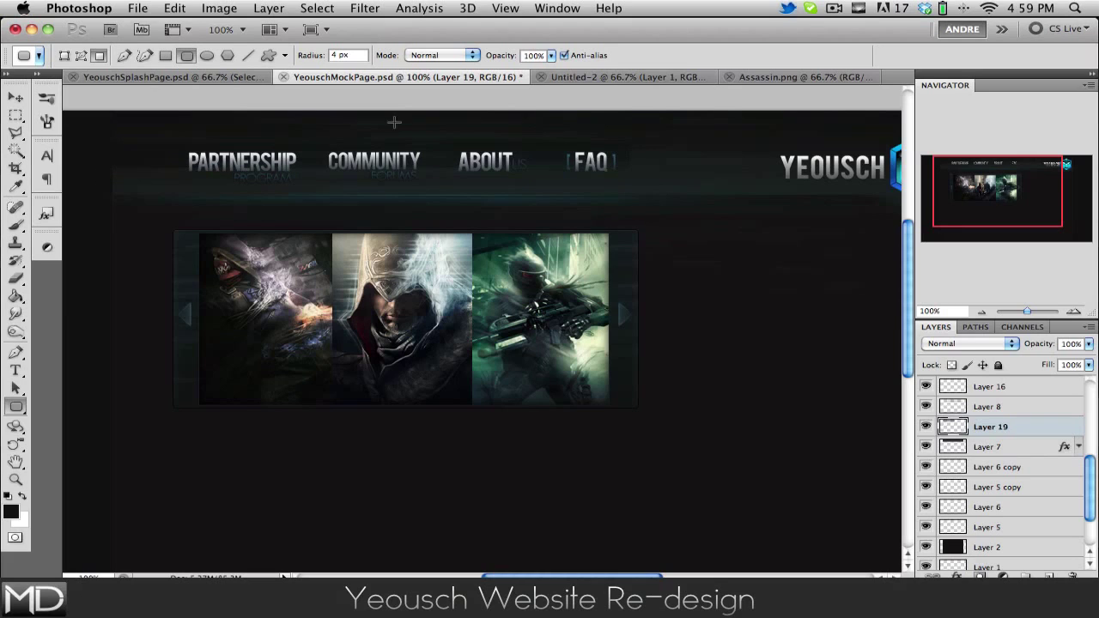
Transform the navigation bar shape on Layer 19 to 86.96% height, shifting its centre to Y 68.65 px
left_click(14, 97)
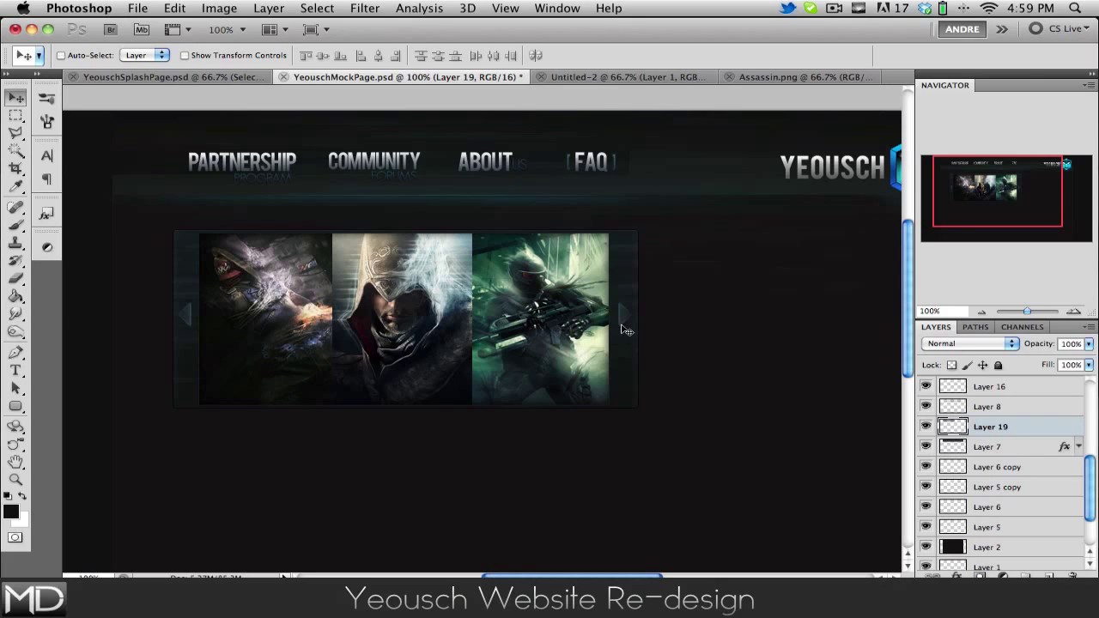
key("super+t")
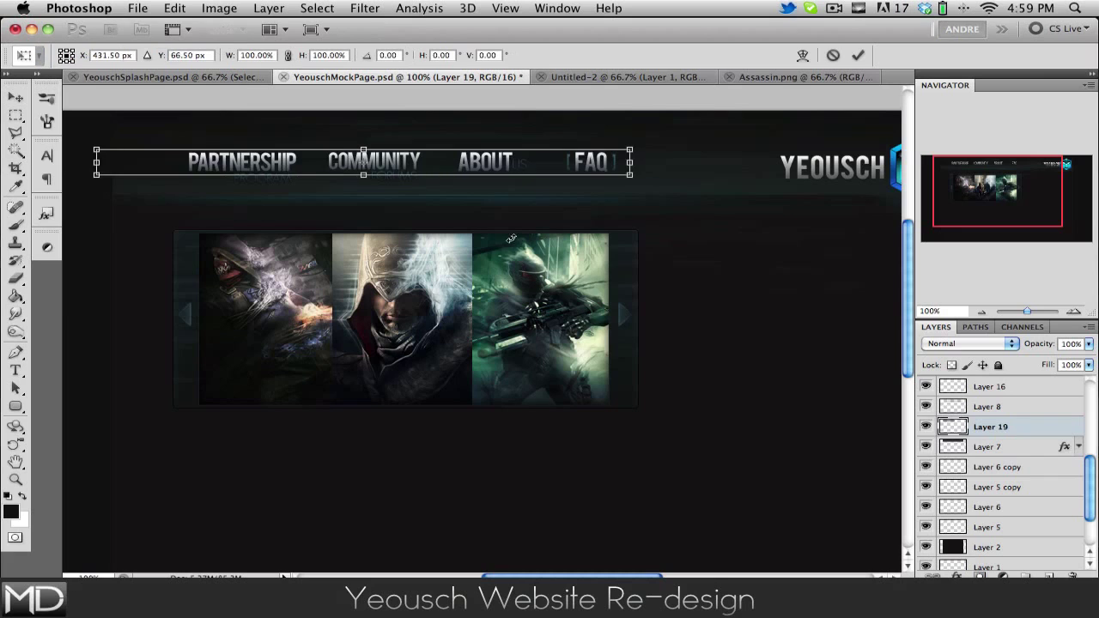
scroll(396, 194, "up", 5)
scroll(314, 141, "up", 3)
left_click_drag(314, 139, 314, 147)
left_click_drag(306, 209, 306, 220)
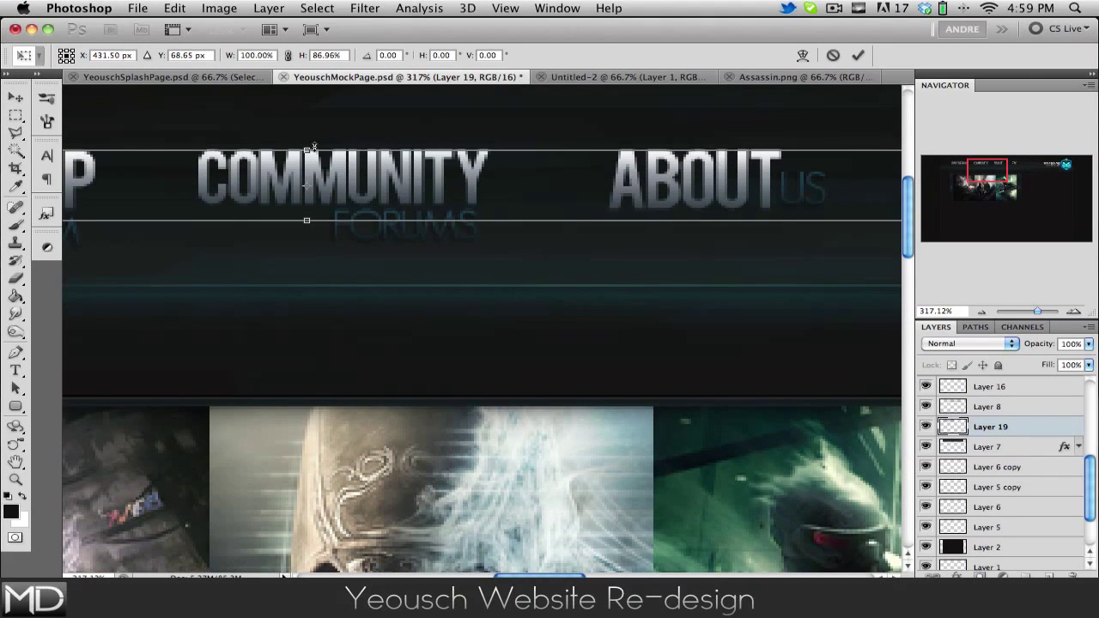
key("Return")
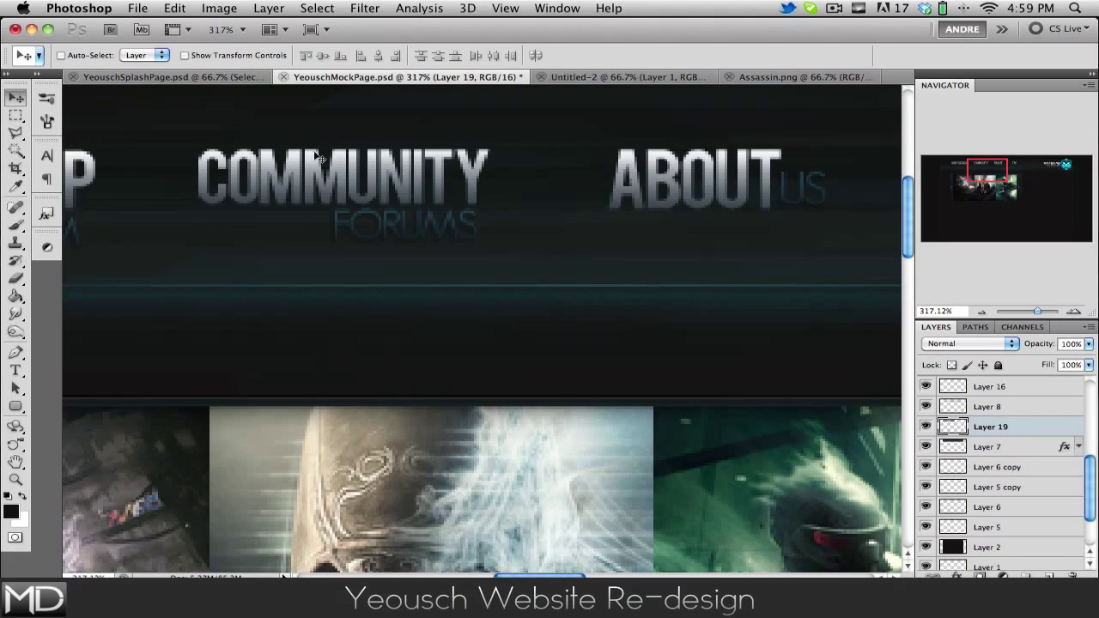
Expand the LINKS group and nudge its Partnering Program group slightly upward in the header
key("super+1")
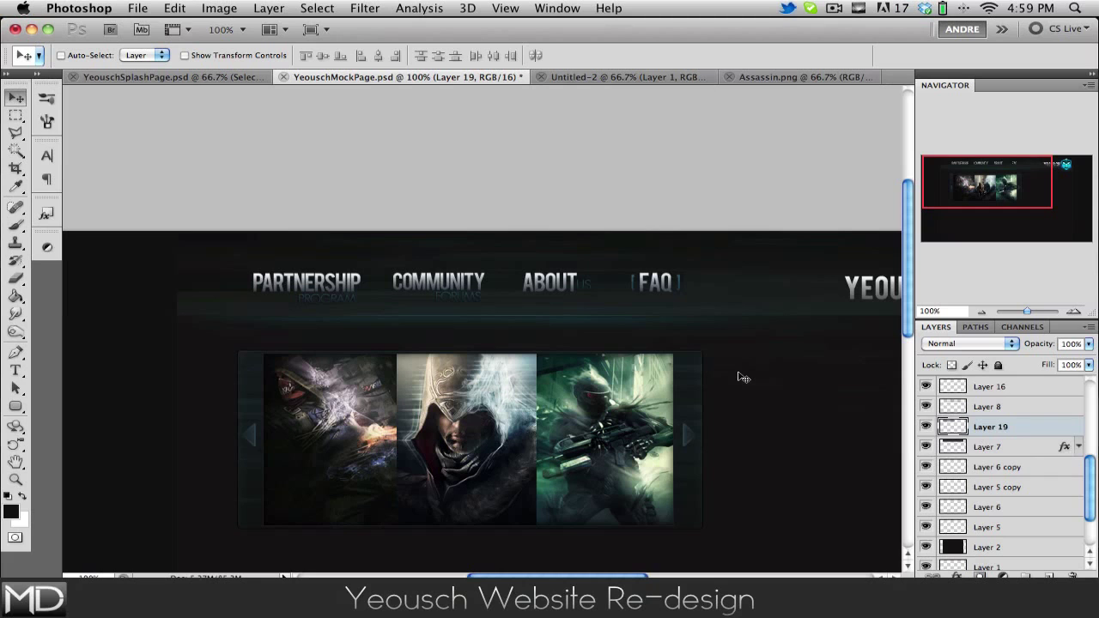
scroll(744, 378, "up", 3)
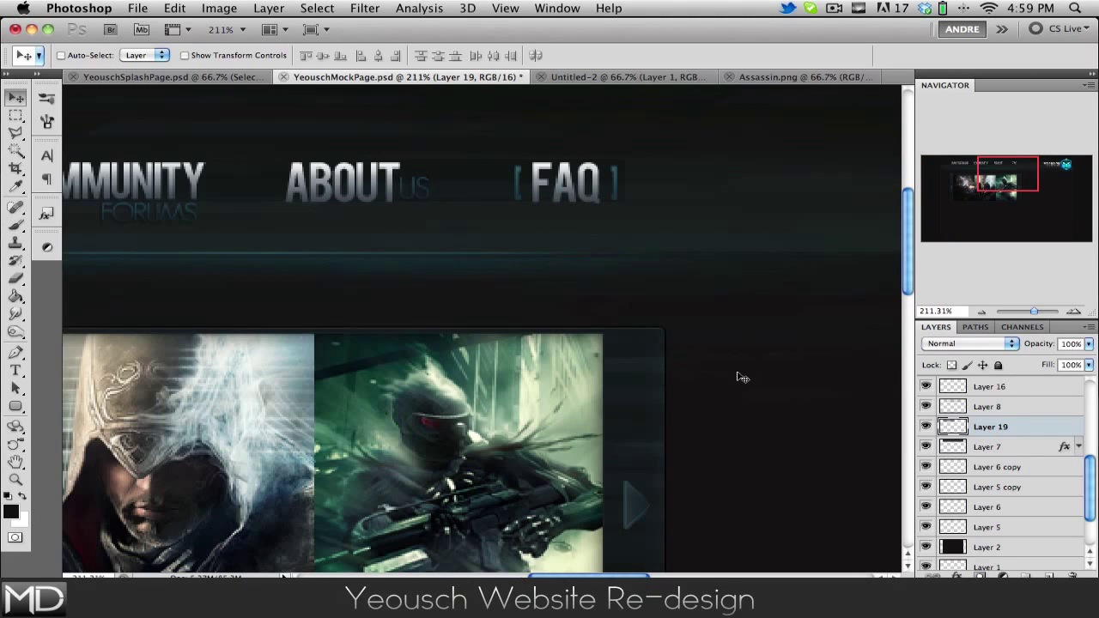
scroll(742, 378, "left", 4)
scroll(739, 372, "left", 3)
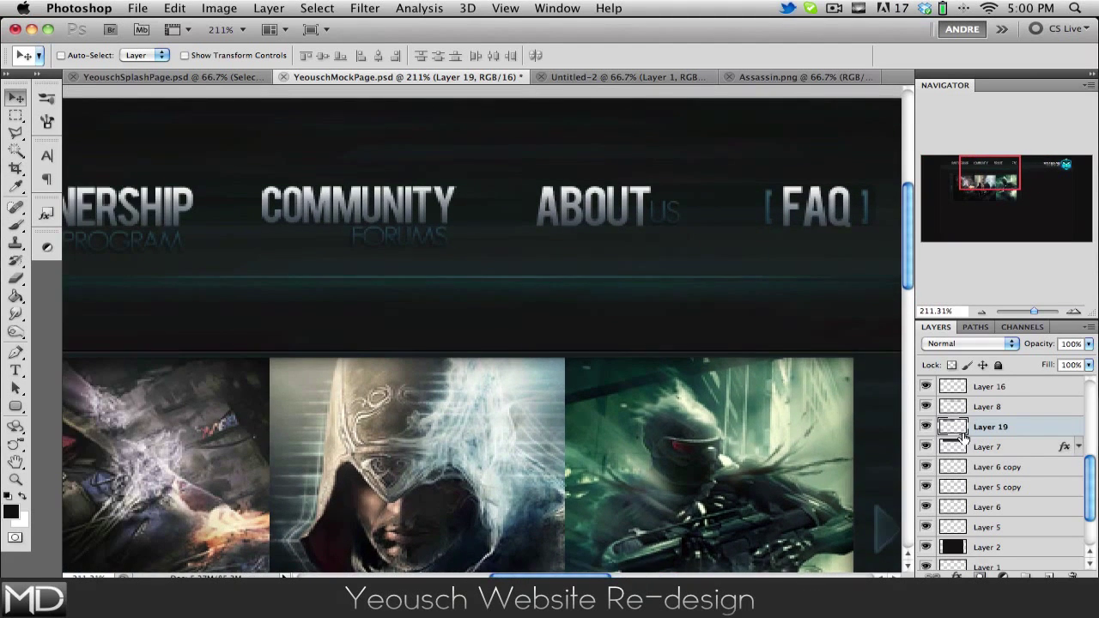
scroll(962, 436, "up", 5)
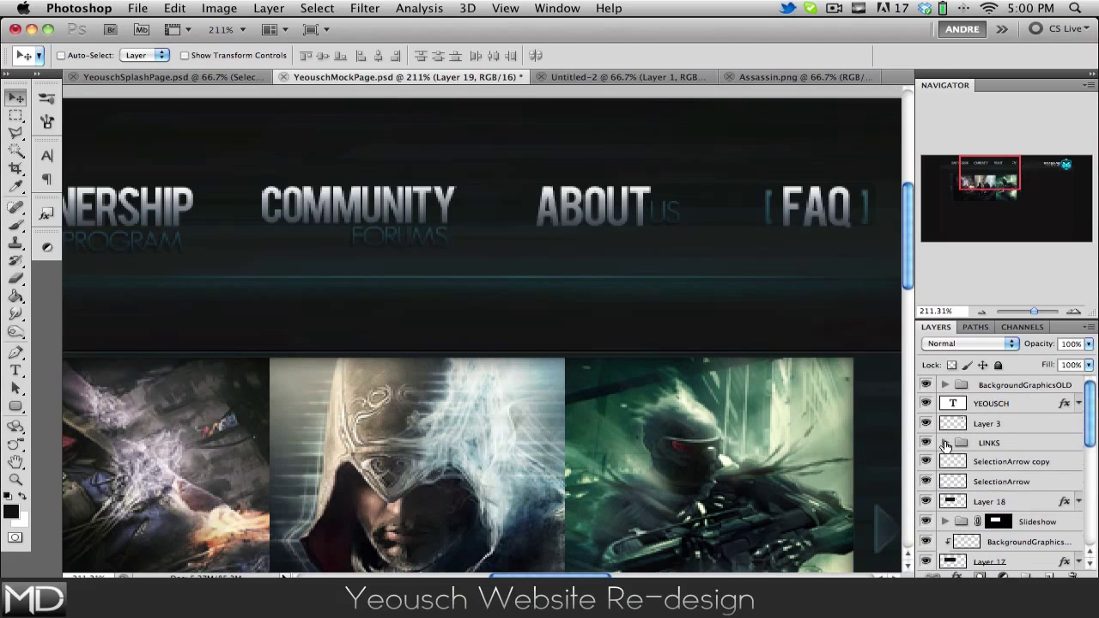
left_click(944, 443)
scroll(447, 368, "left", 4)
scroll(446, 368, "up", 2)
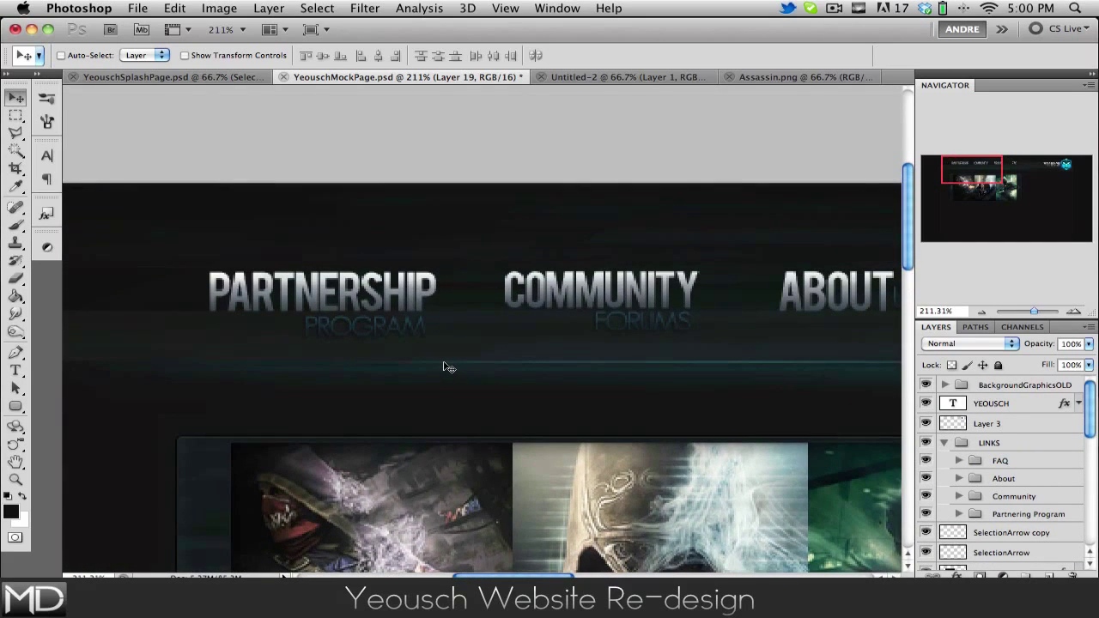
left_click(1035, 513)
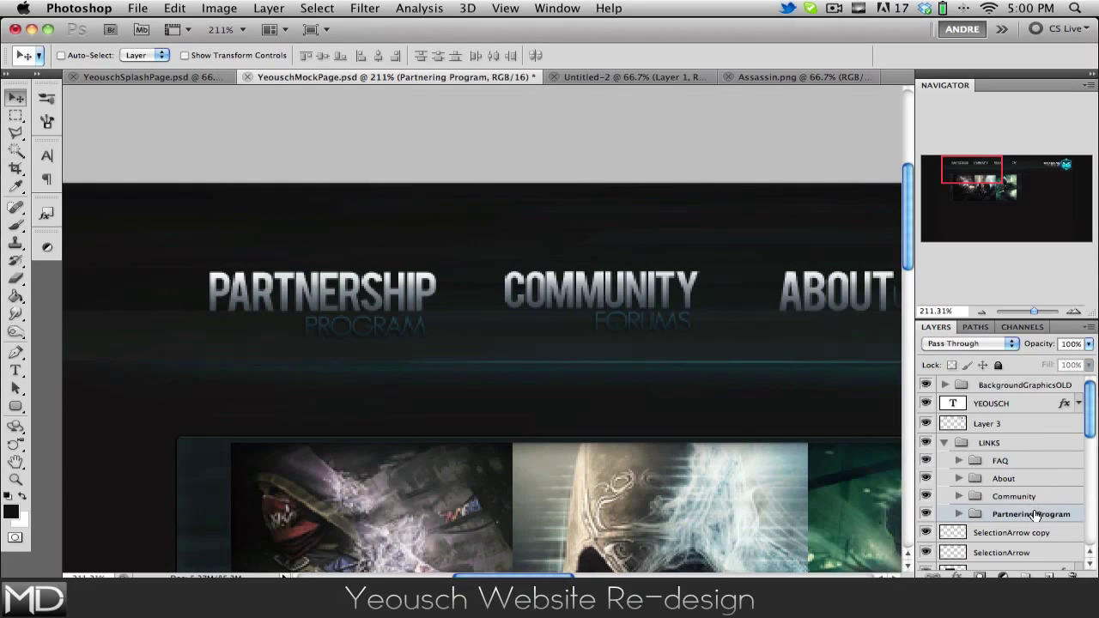
key("Up")
key("Up")
key("Up")
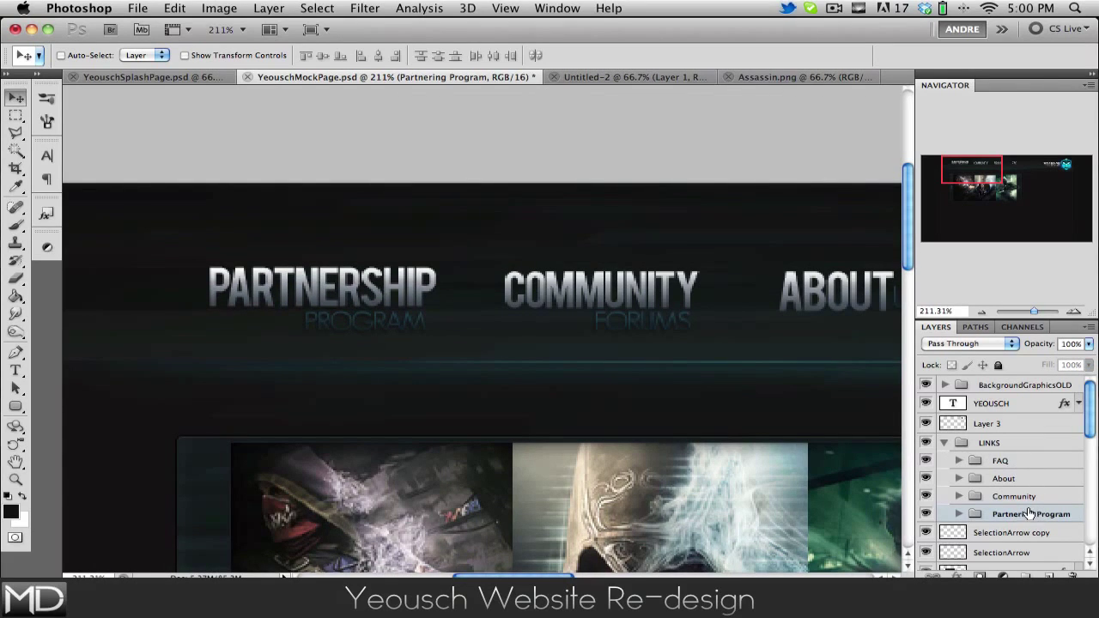
Nudge the Community, About and FAQ link groups slightly upward in the header bar
left_click(1056, 496)
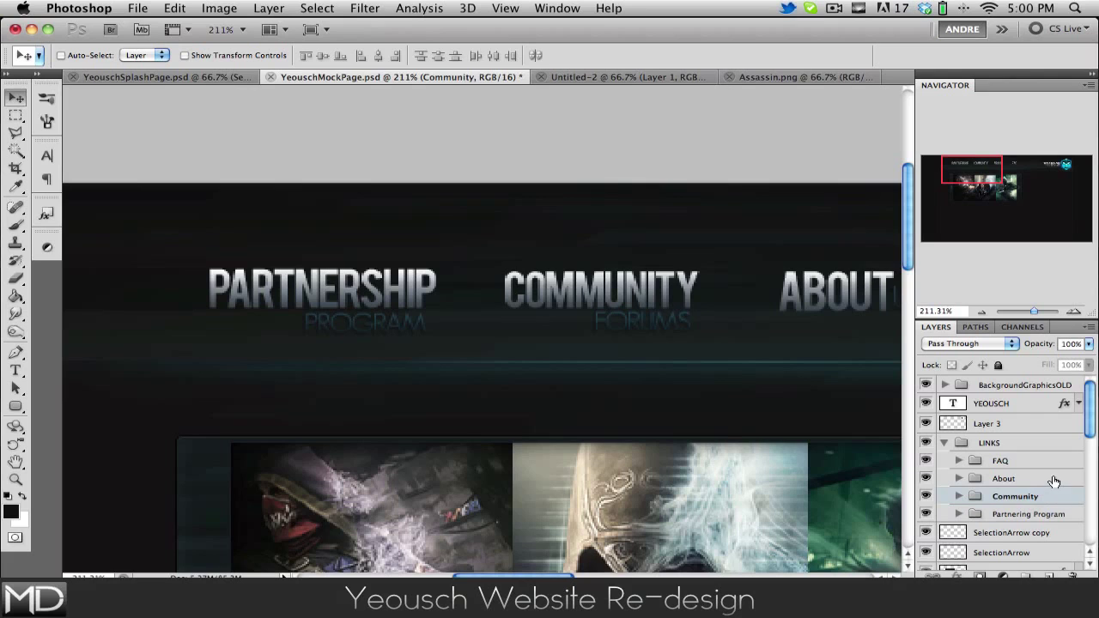
left_click(1056, 479)
key("Up")
key("Up")
scroll(809, 465, "right", 2)
scroll(809, 465, "right", 10)
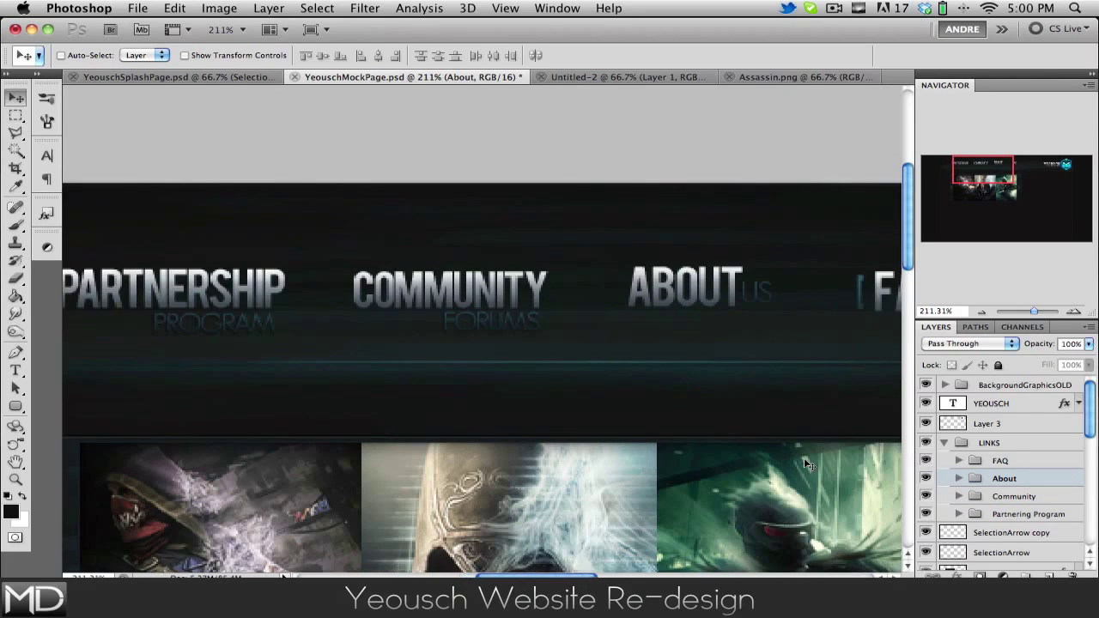
left_click(1070, 464)
key("Up")
key("Up")
key("Up")
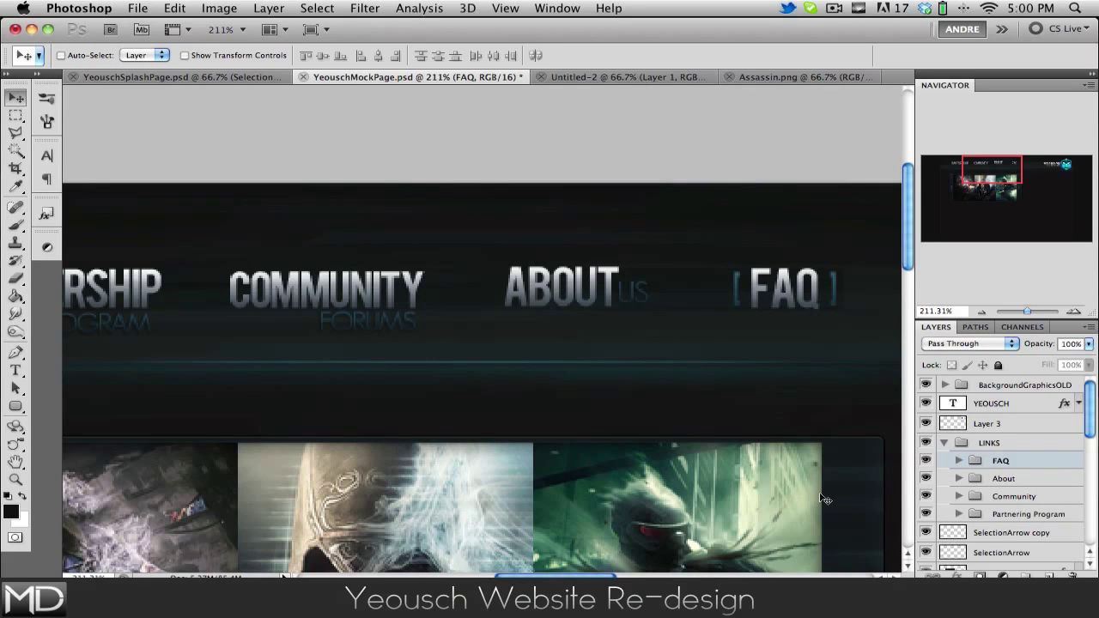
Collapse and select the LINKS group, with the Rounded Rectangle tool active for the area beside the slideshow
key("super+1")
scroll(648, 485, "down", 2)
scroll(648, 486, "right", 2)
scroll(648, 486, "down", 1)
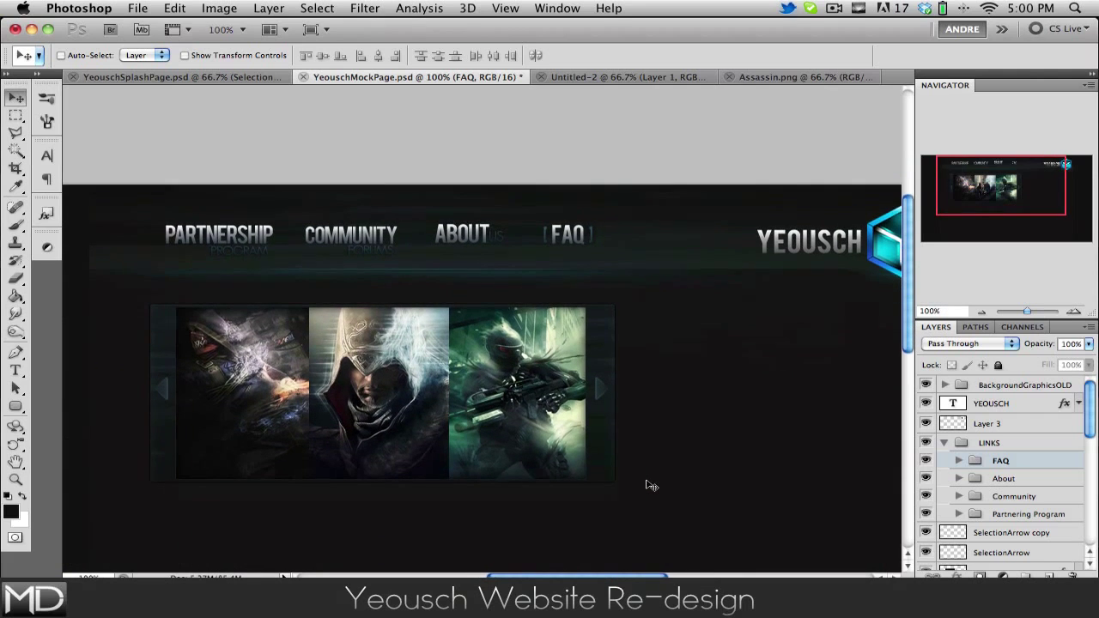
scroll(648, 486, "down", 2)
scroll(648, 486, "right", 2)
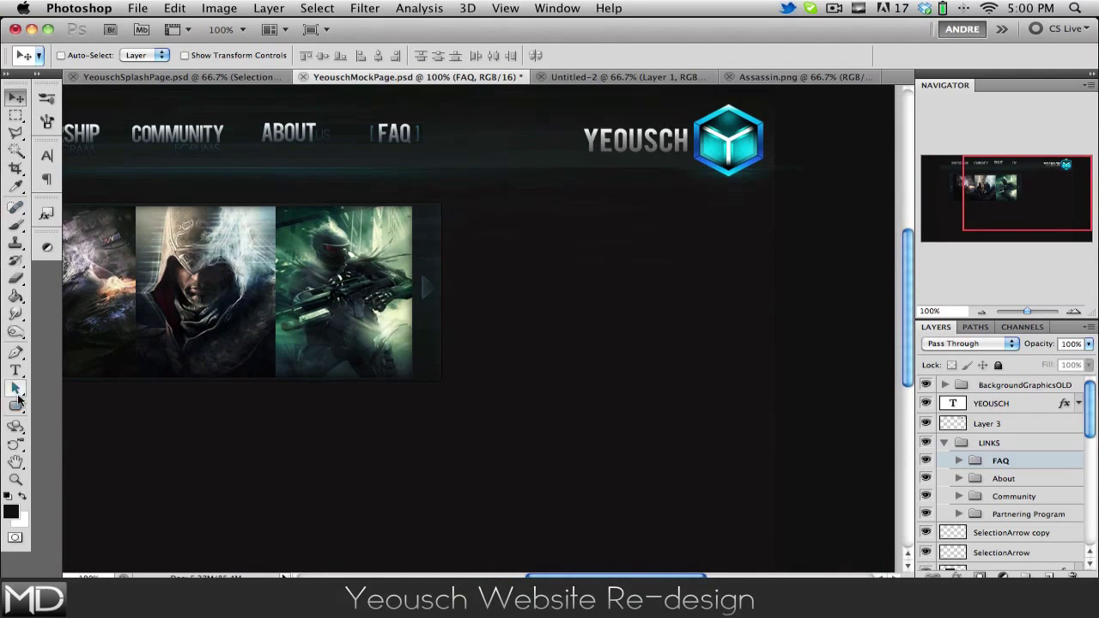
left_click(17, 404)
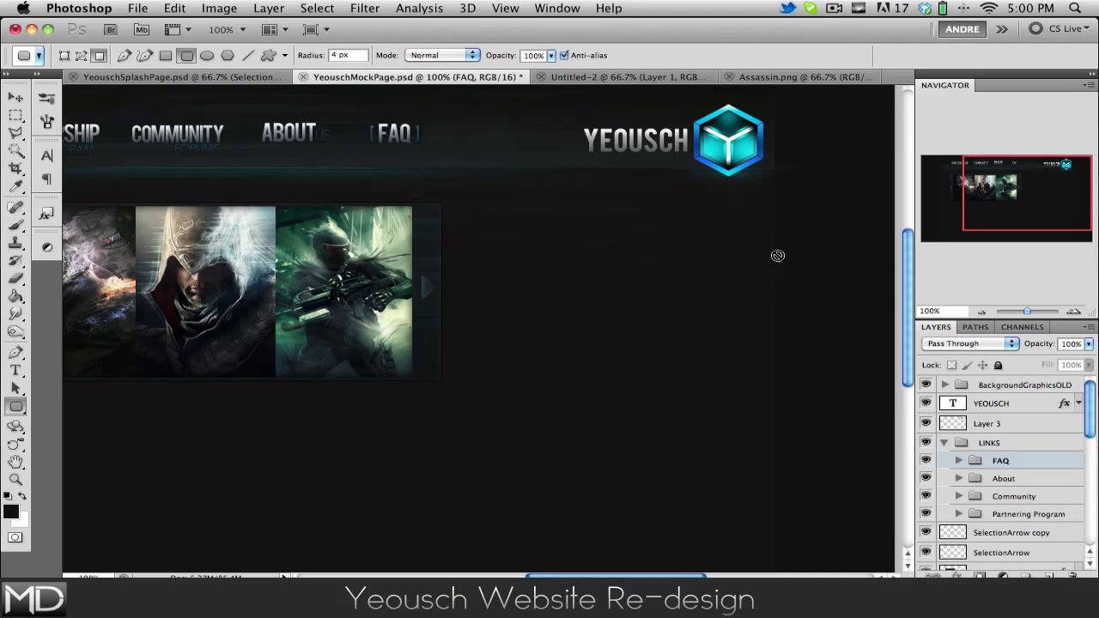
left_click(943, 443)
left_click(993, 443)
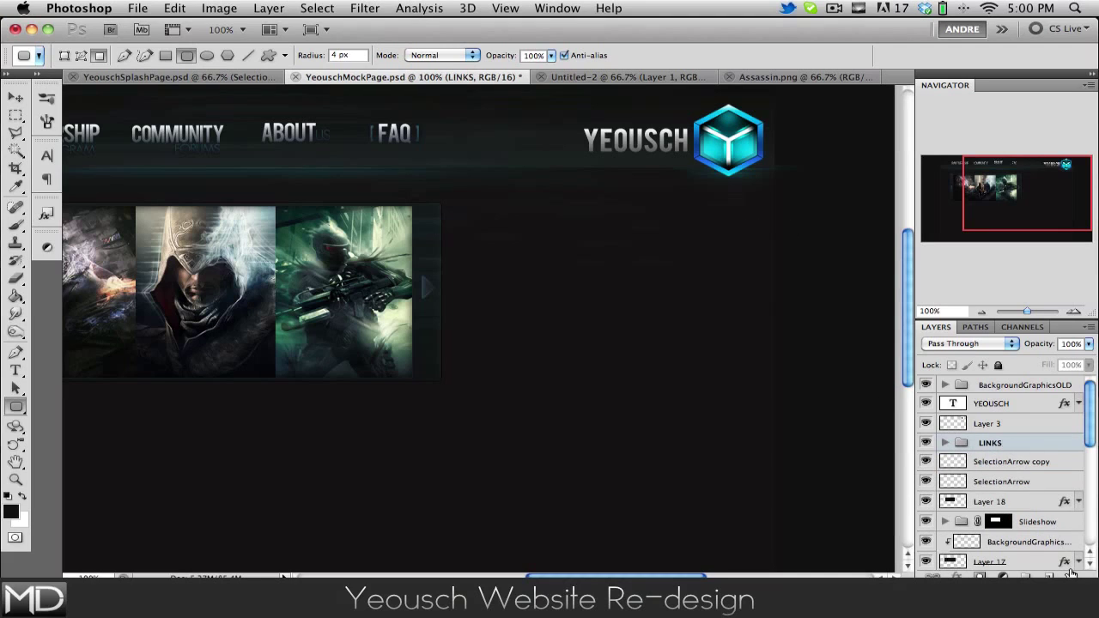
key("ctrl+alt+shift+n")
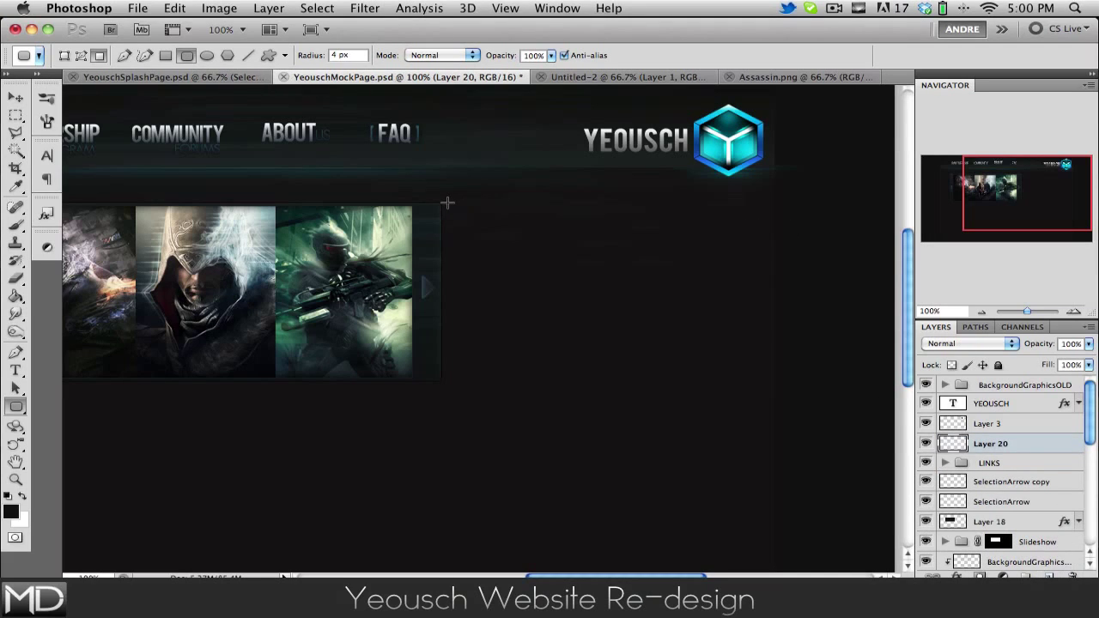
left_click_drag(445, 203, 807, 517)
left_click(15, 97)
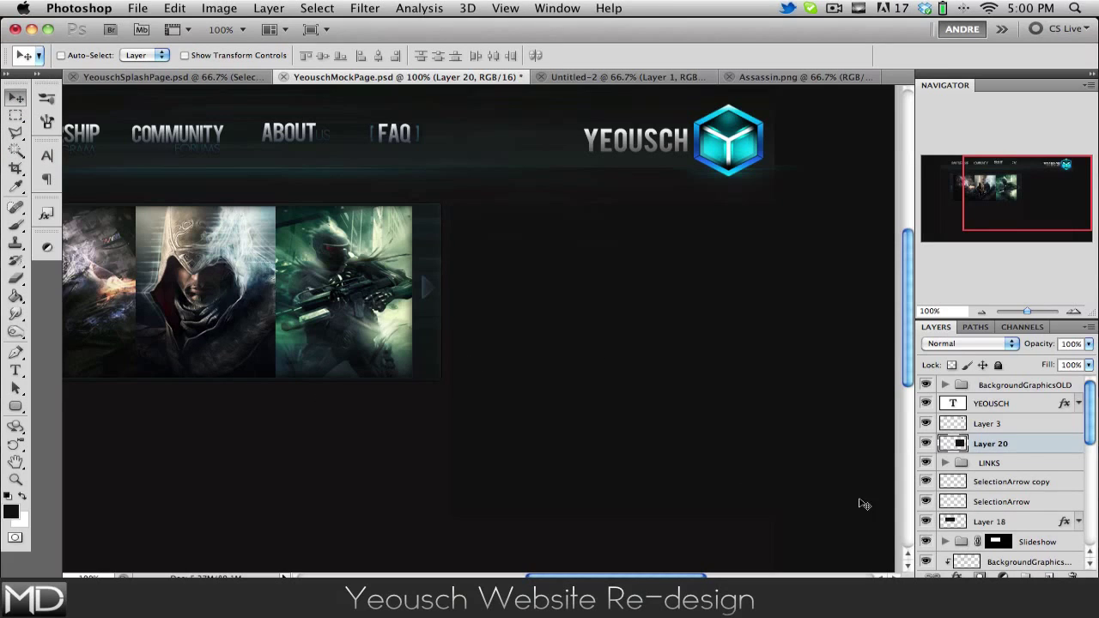
key("BackSpace")
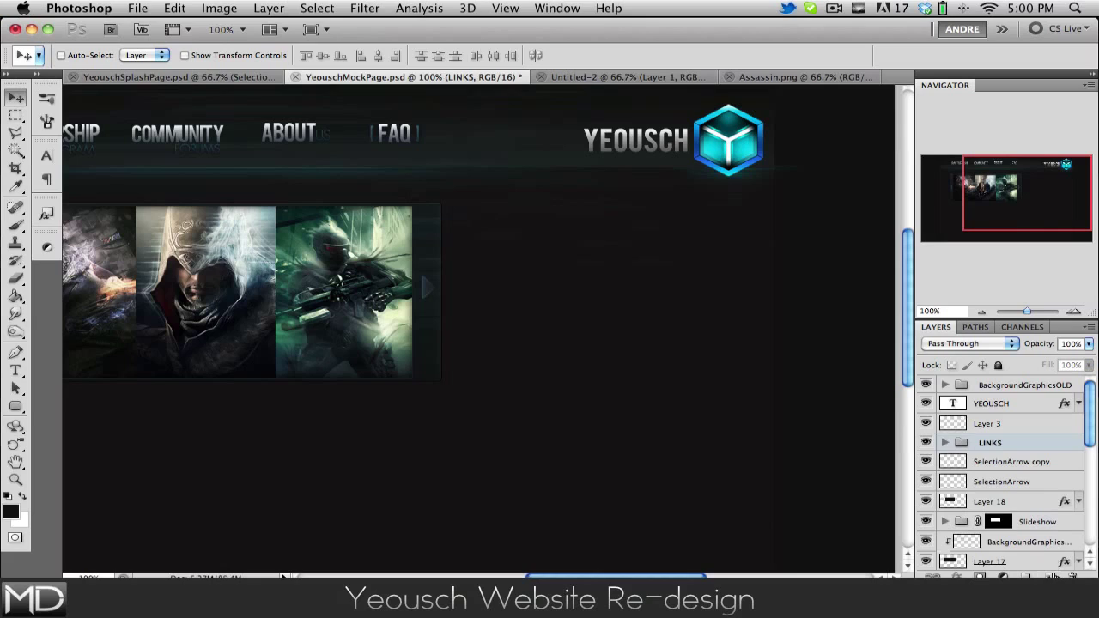
Draw a large rounded box with a 6 px radius beside the slideshow, below the logo, on a new layer above LINKS
left_click(1054, 575)
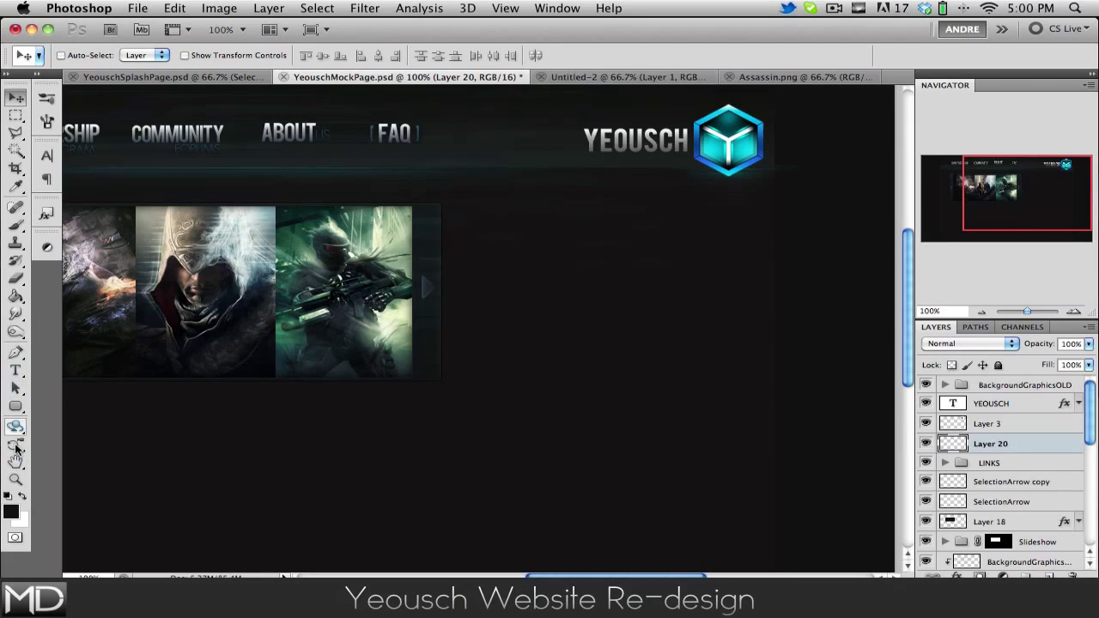
left_click(15, 406)
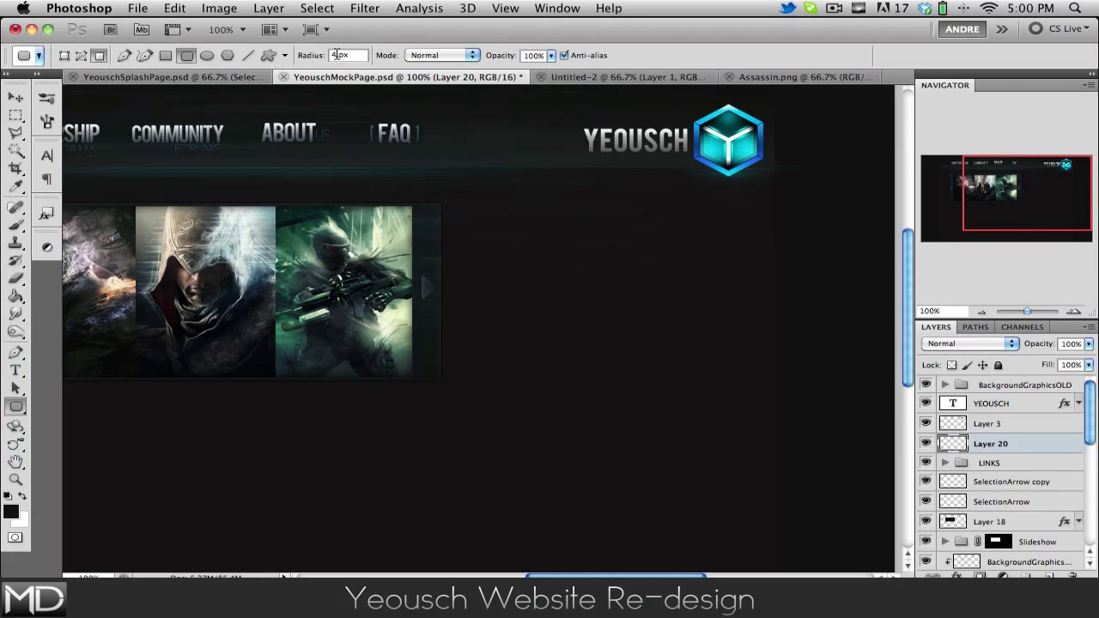
left_click(16, 97)
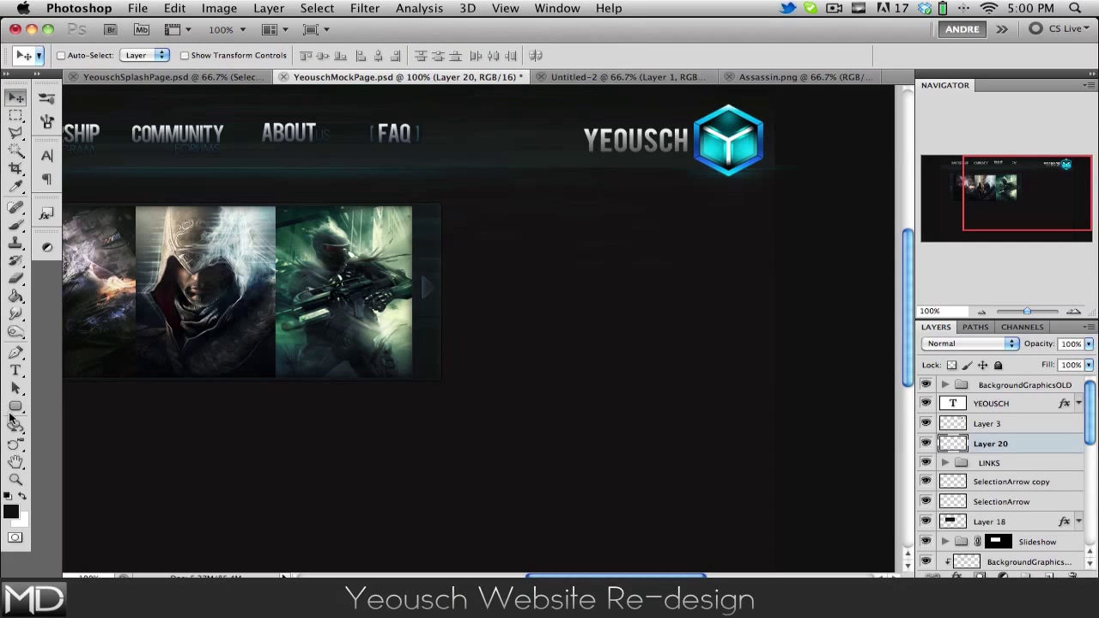
left_click(15, 407)
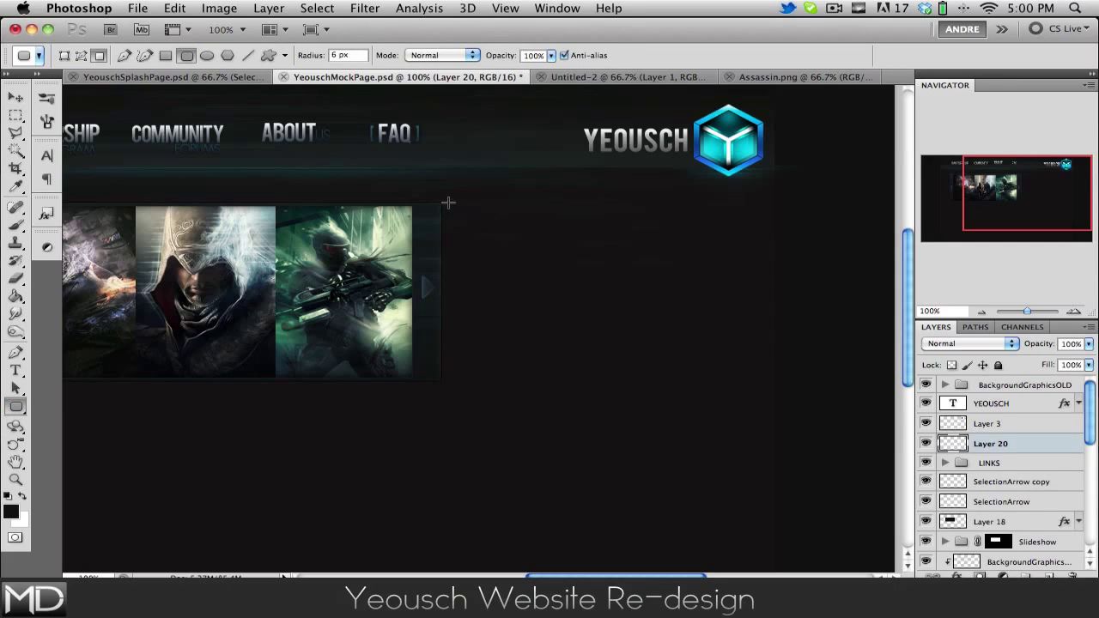
left_click_drag(449, 204, 816, 488)
left_click(15, 97)
scroll(518, 249, "down", 3)
scroll(517, 249, "right", 3)
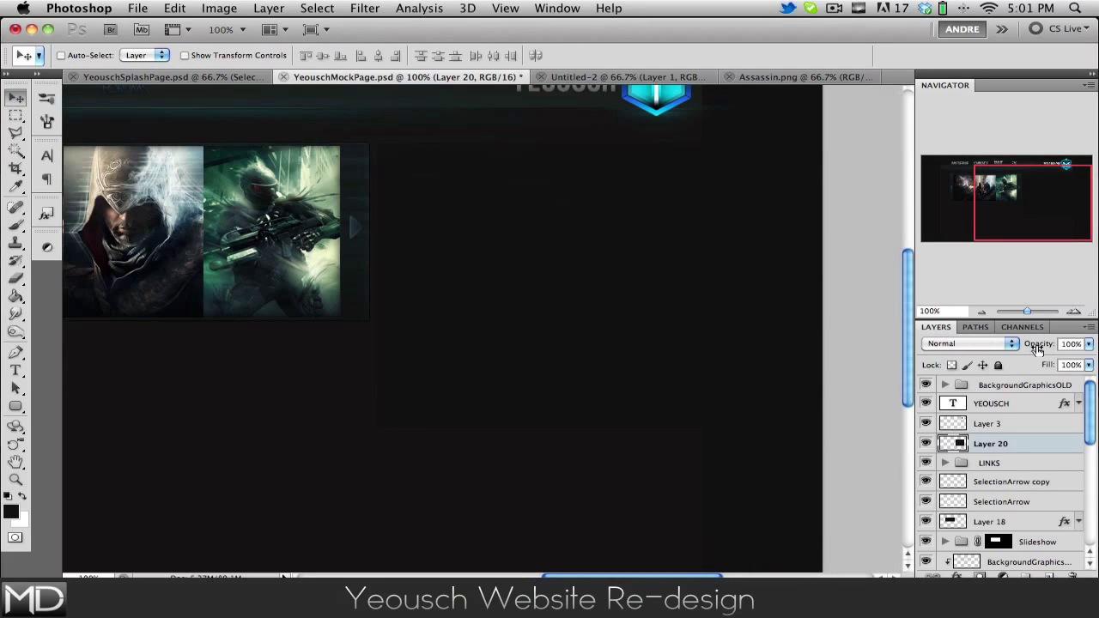
Lower the new box layer's opacity to 57% and give it a 1 px black outside stroke
mouse_move(1038, 348)
left_mouse_down()
mouse_move(1034, 384)
mouse_move(1035, 351)
left_mouse_up()
double_click(1033, 450)
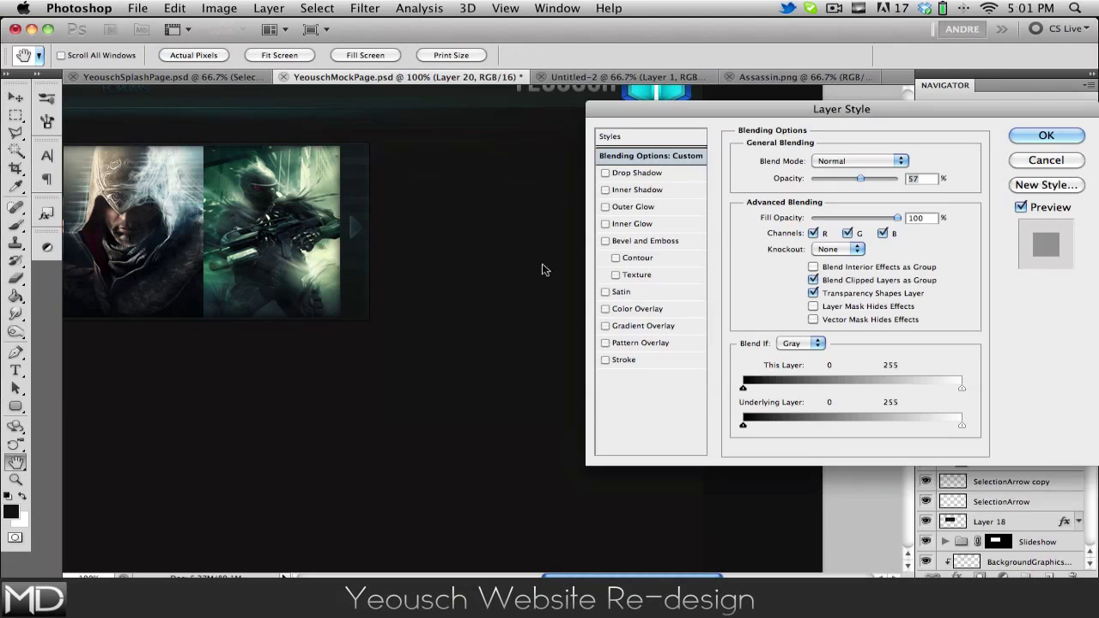
left_click(619, 361)
left_click(624, 360)
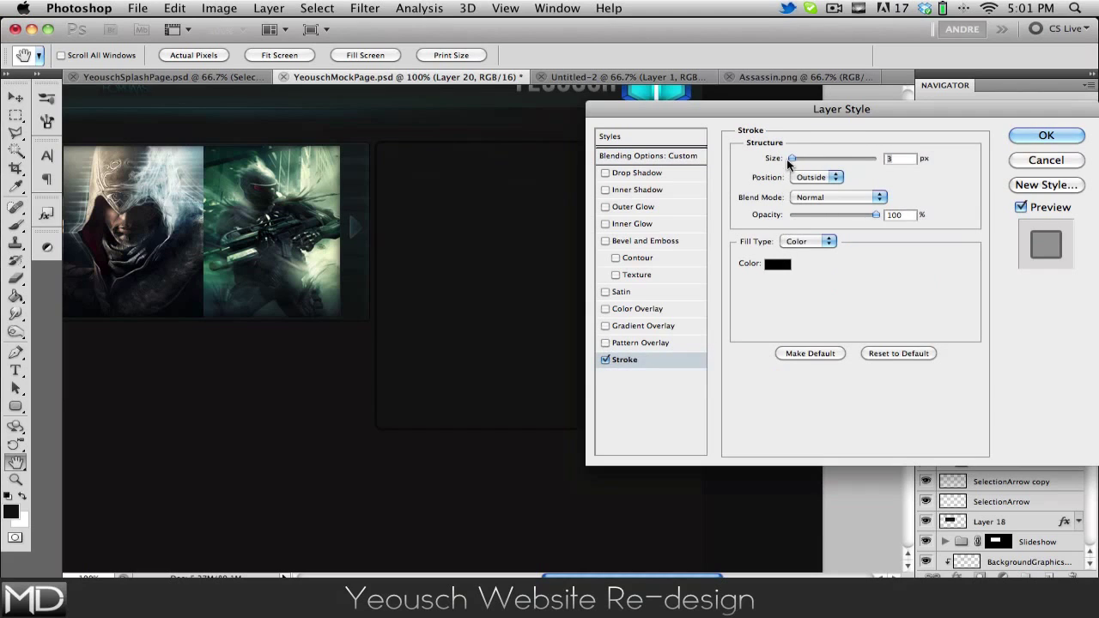
left_click_drag(787, 159, 781, 161)
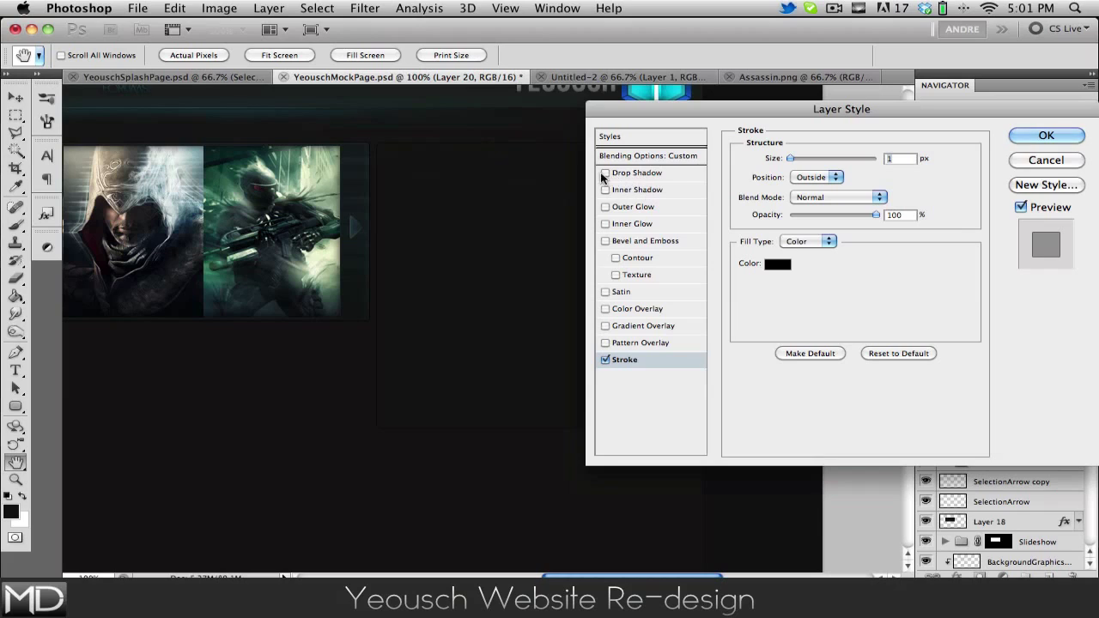
Add a Multiply inner shadow to the box at 34% opacity and a 120° angle, with global light off
left_click(642, 190)
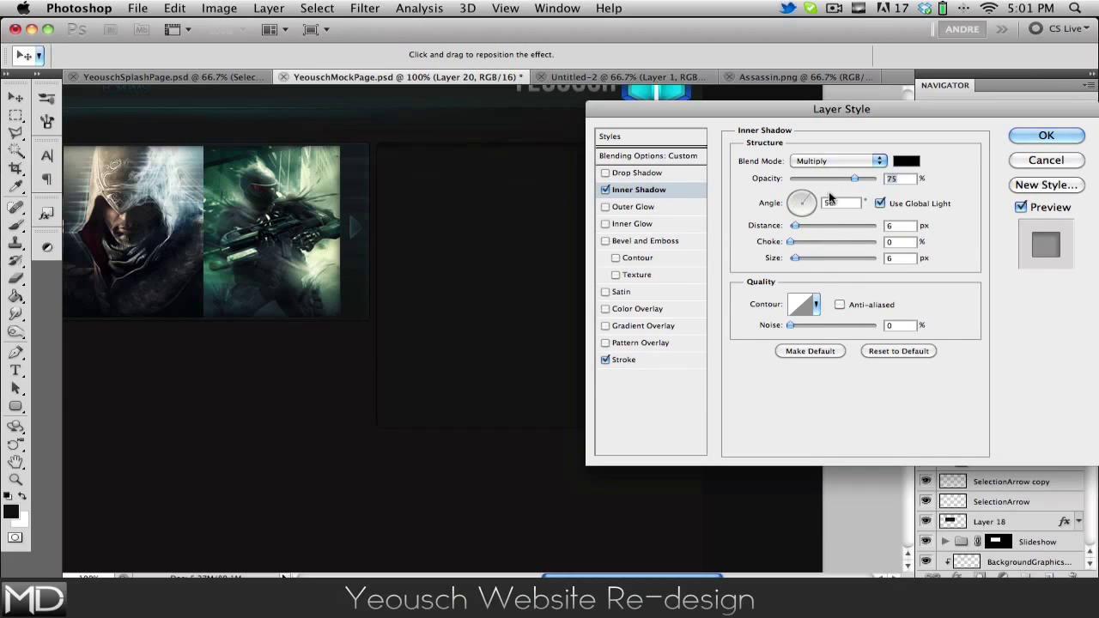
left_click(896, 207)
left_click(798, 197)
left_click_drag(812, 177, 818, 177)
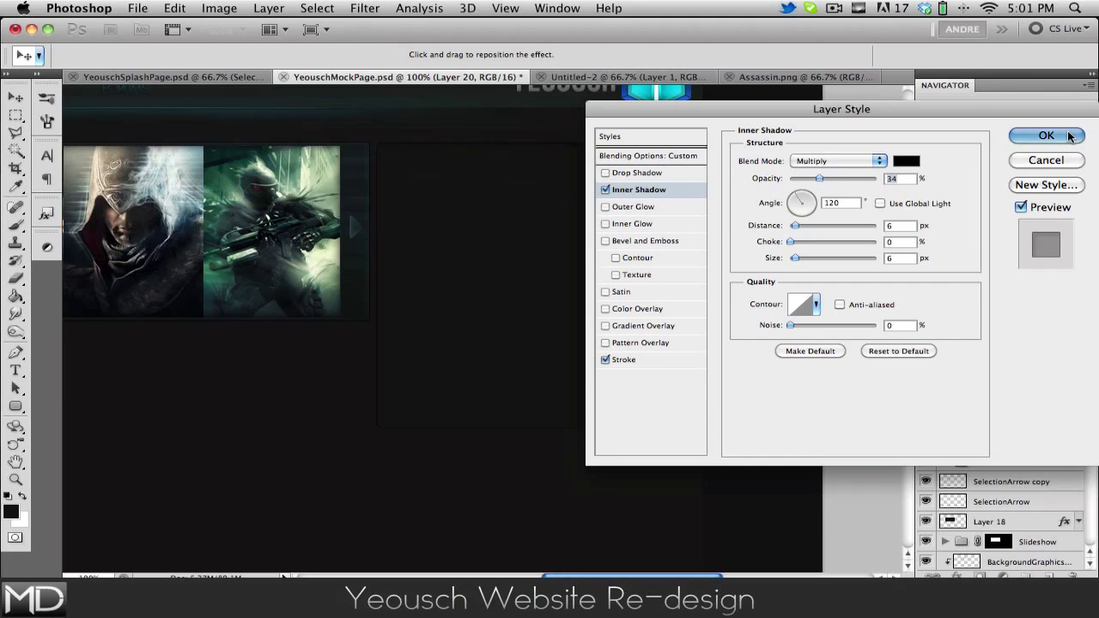
key("Return")
scroll(799, 160, "up", 3)
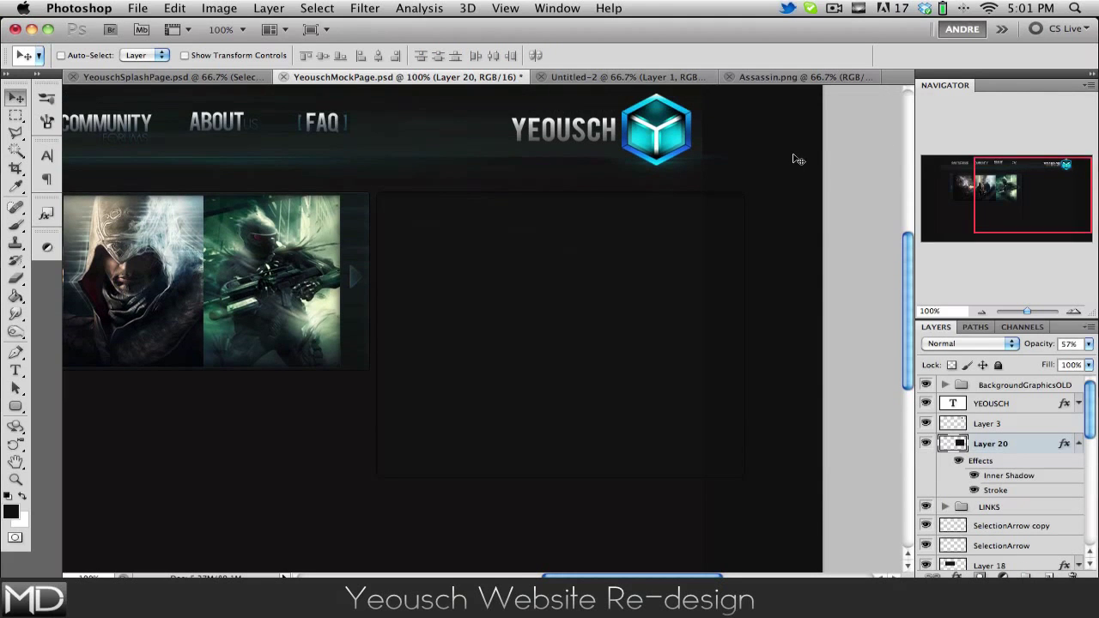
scroll(798, 160, "down", 3)
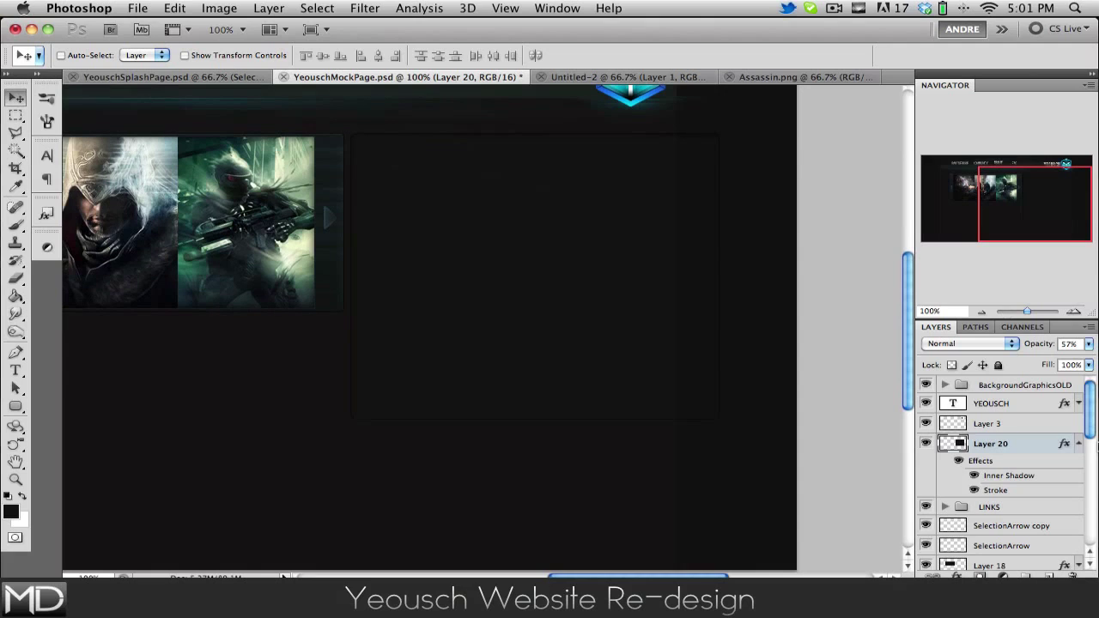
Try adding a layer mask to the box layer and painting out the box's right edge with an 80 px black brush
right_click(1040, 448)
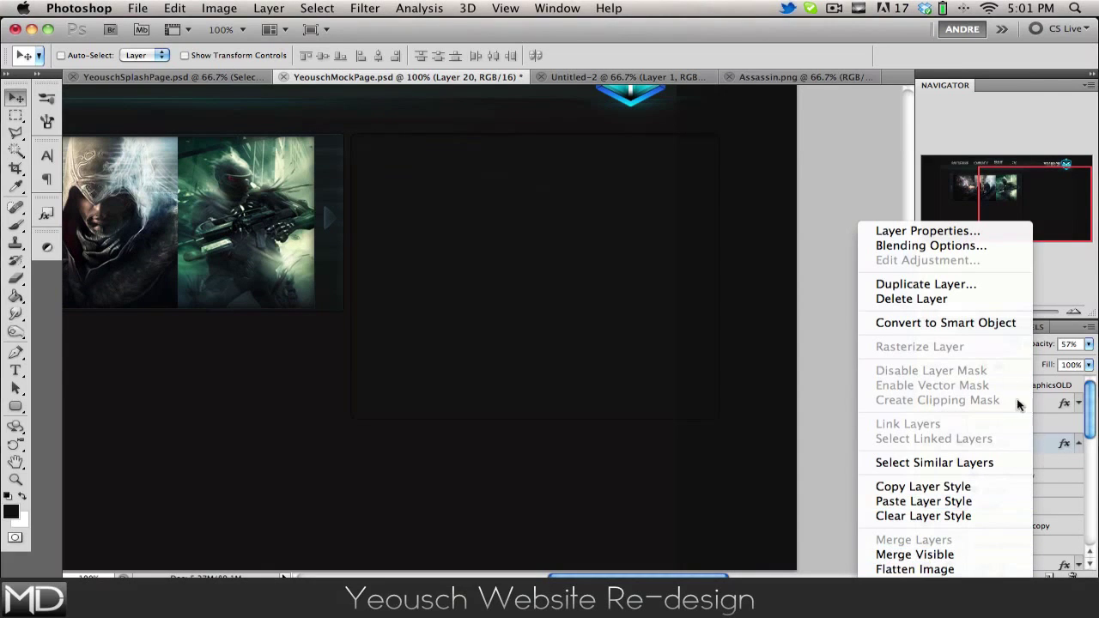
left_click(1049, 444)
left_click(979, 574)
scroll(783, 450, "up", 3)
scroll(784, 451, "right", 2)
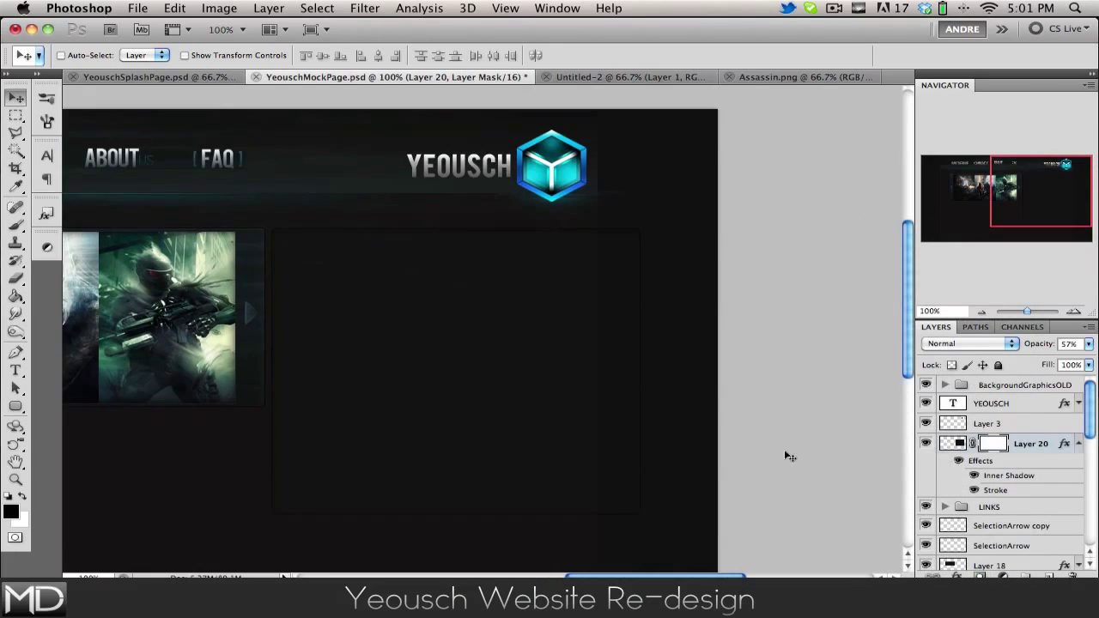
key("b")
key("bracketright")
key("bracketright")
key("bracketright")
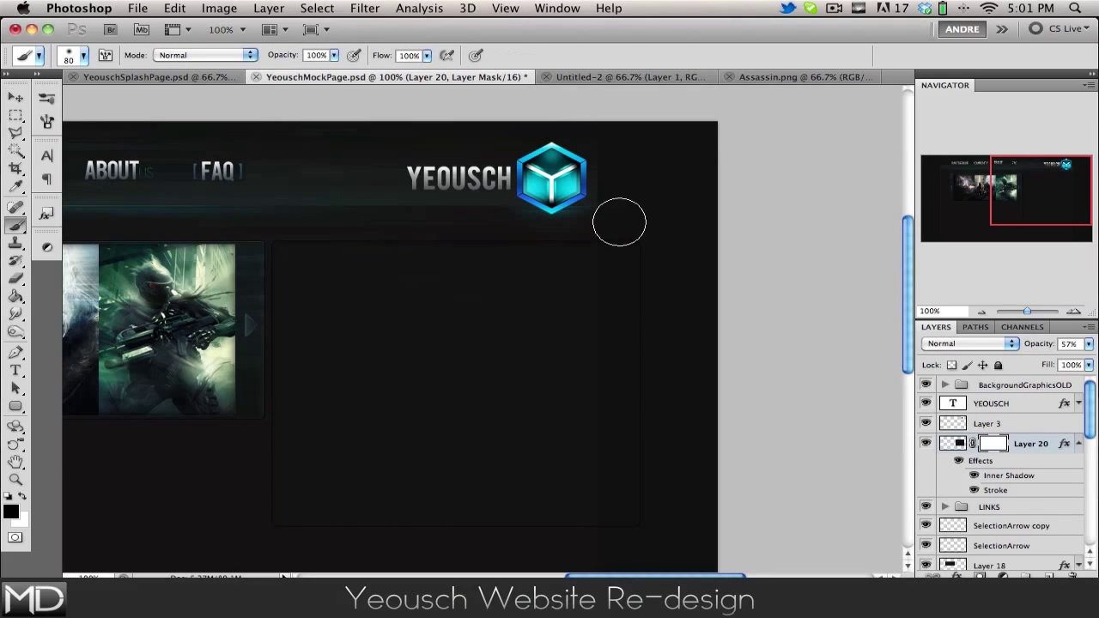
left_click_drag(626, 197, 635, 339)
scroll(651, 498, "down", 3)
left_click_drag(641, 478, 638, 127)
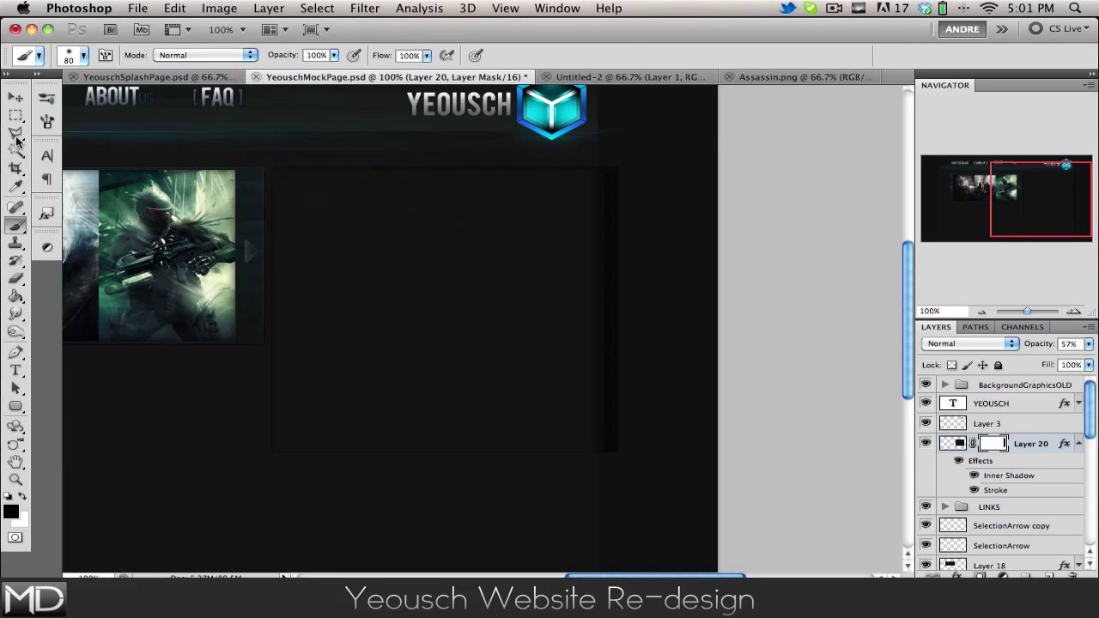
Try masking out the strip of the box beyond the logo's right edge with a black-filled rectangular selection
key("m")
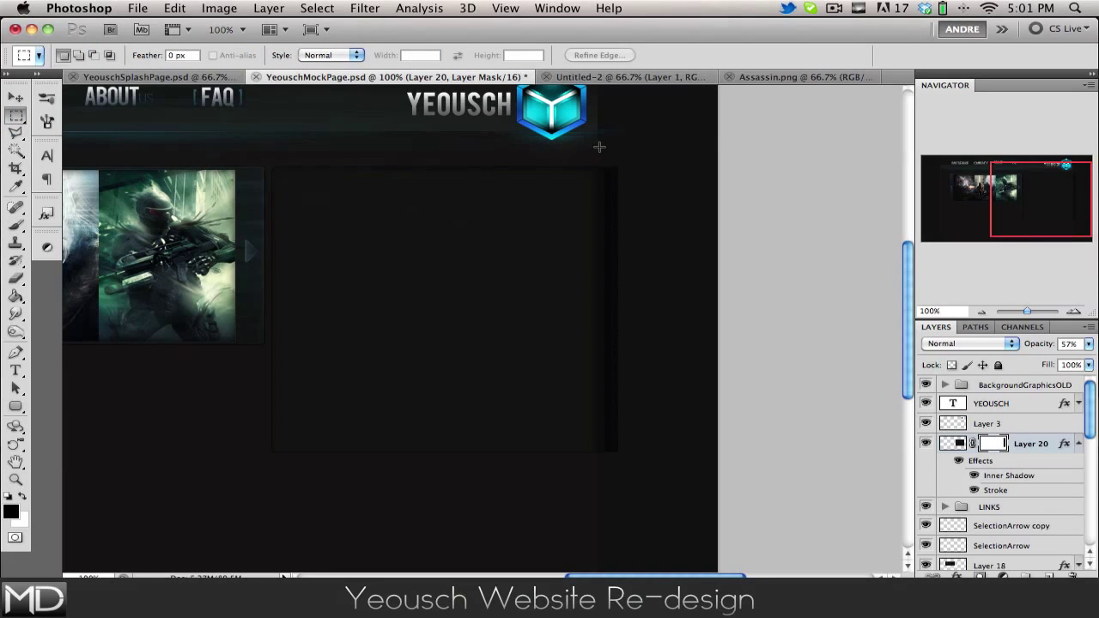
left_click_drag(599, 147, 723, 522)
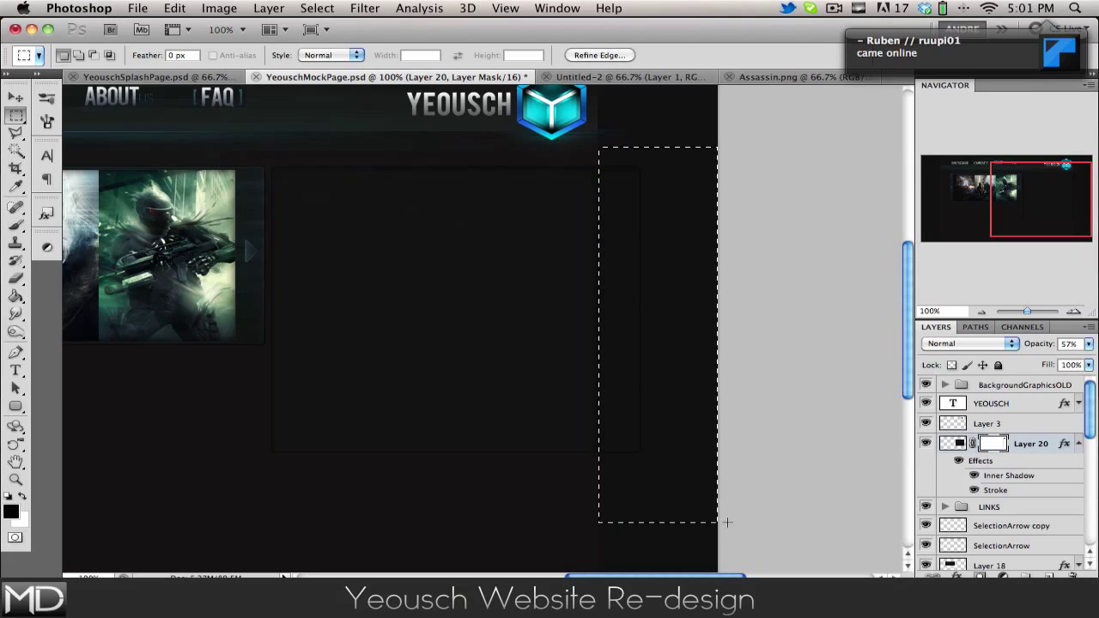
key("alt+BackSpace")
key("super+d")
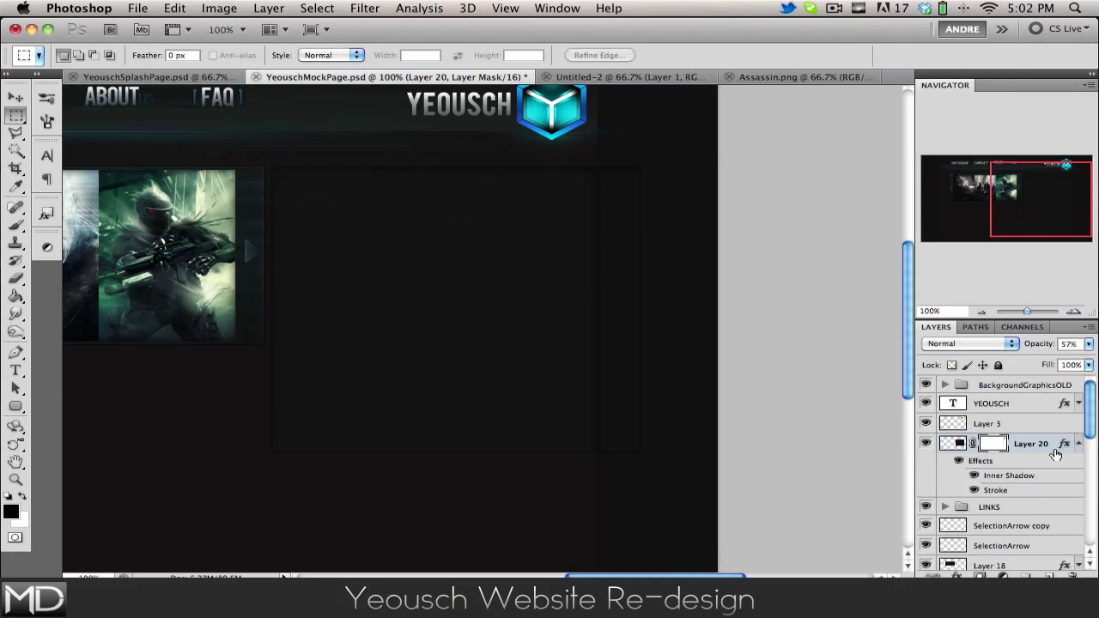
Convert the box layer to a smart object and try to delete the selected strip beyond the logo's right edge
right_click(1029, 441)
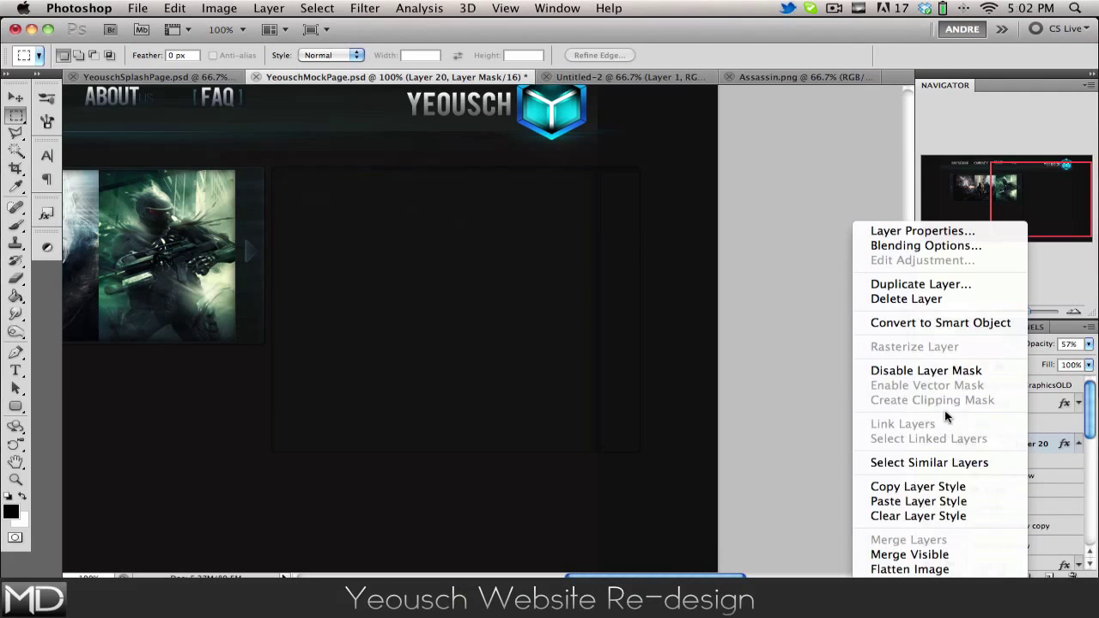
left_click(940, 322)
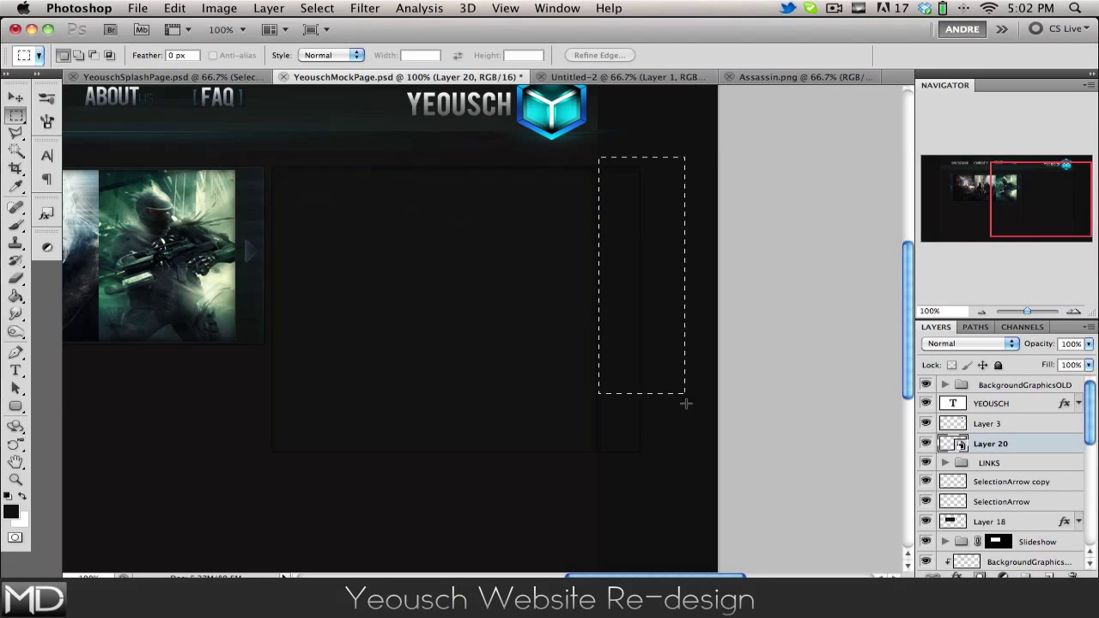
left_click_drag(686, 404, 705, 499)
key("Delete")
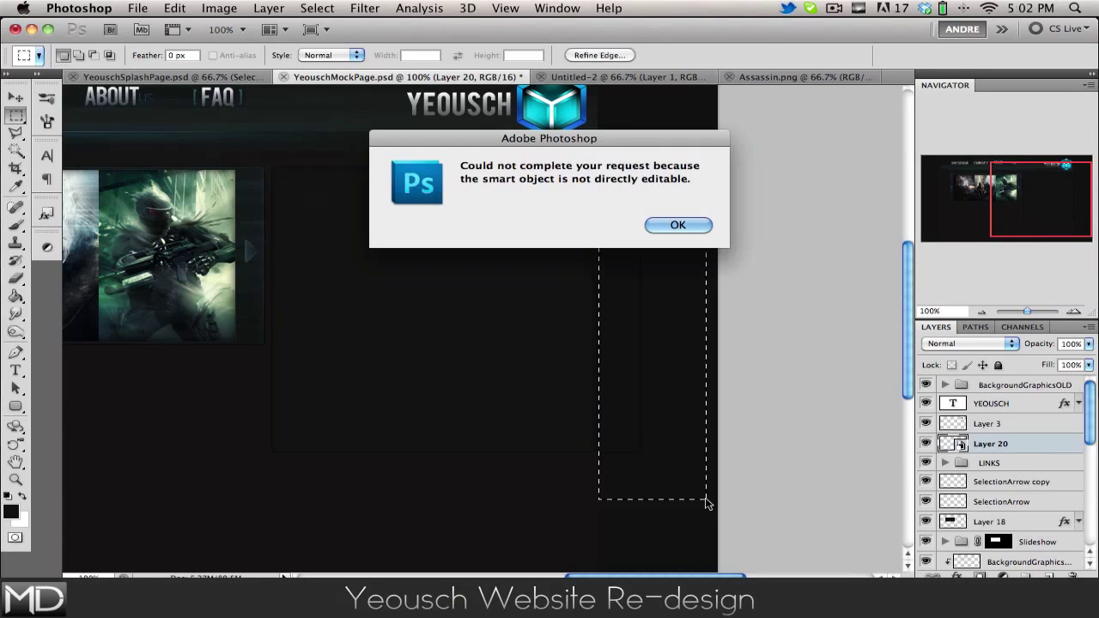
left_click(670, 227)
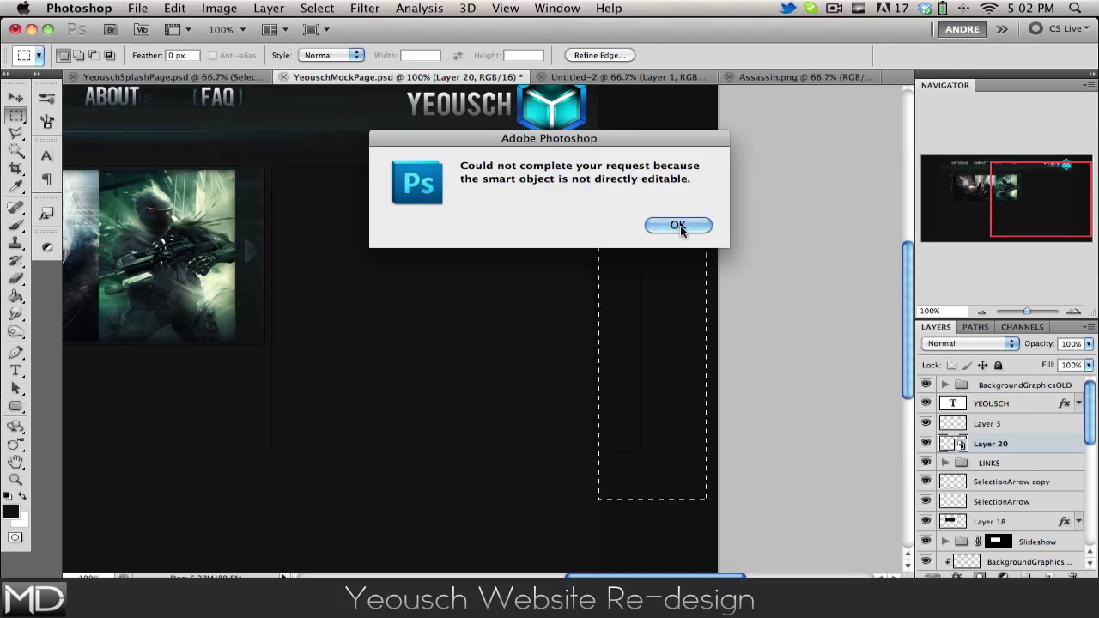
Rasterize the box layer and delete the selected strip beyond the logo, clearing the selection
right_click(1031, 449)
left_click(941, 353)
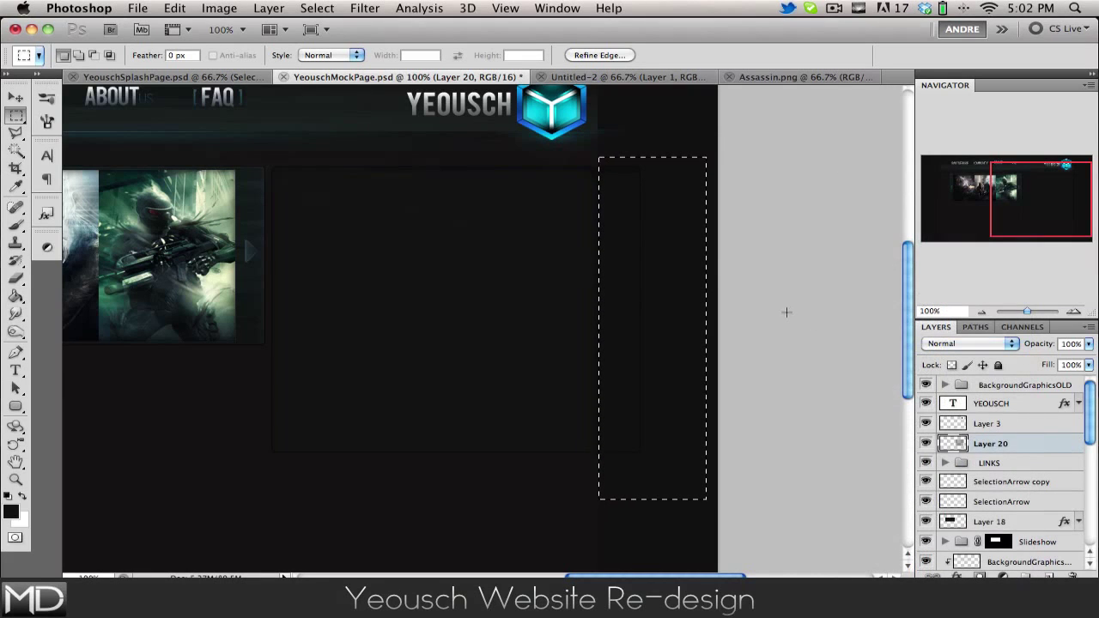
key("Delete")
key("ctrl+d")
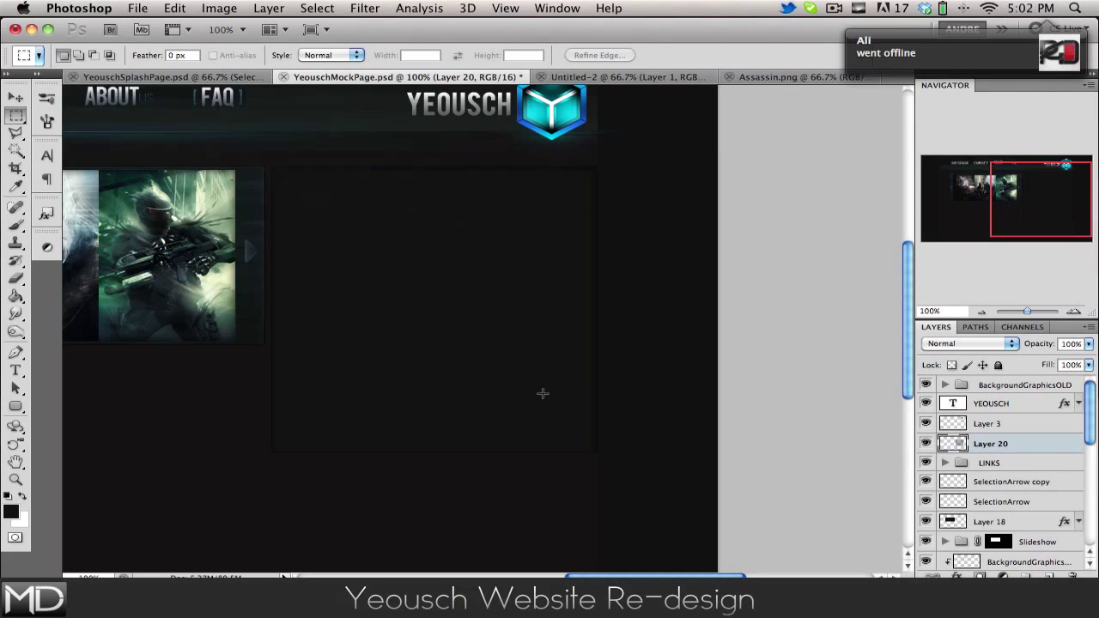
Nudge the box to the right to widen the gap between it and the slideshow
scroll(492, 416, "left", 6)
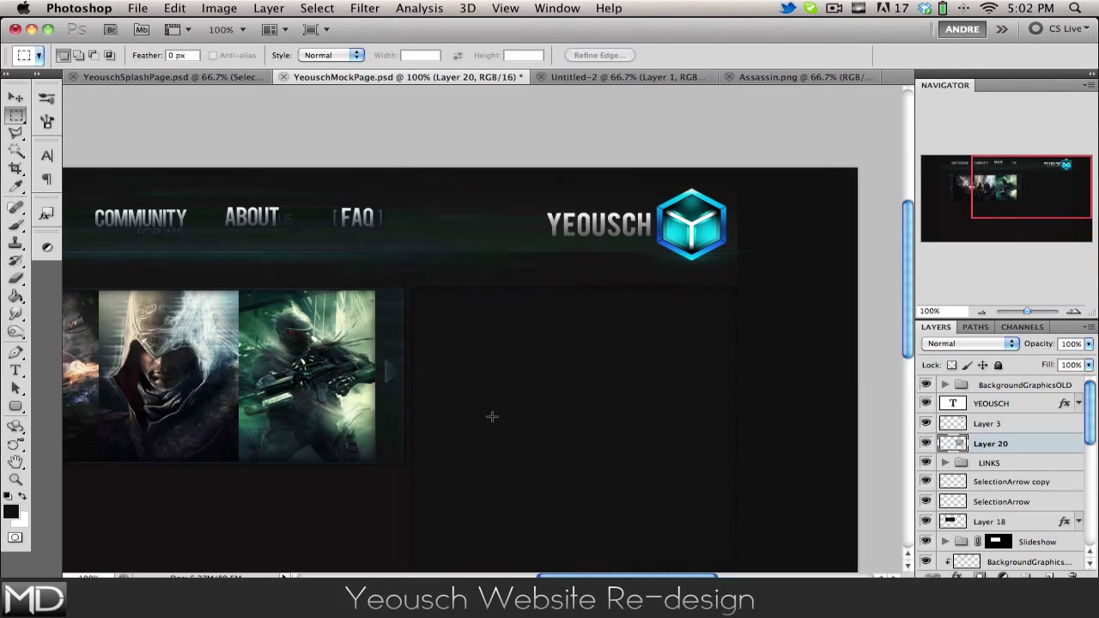
left_click(15, 97)
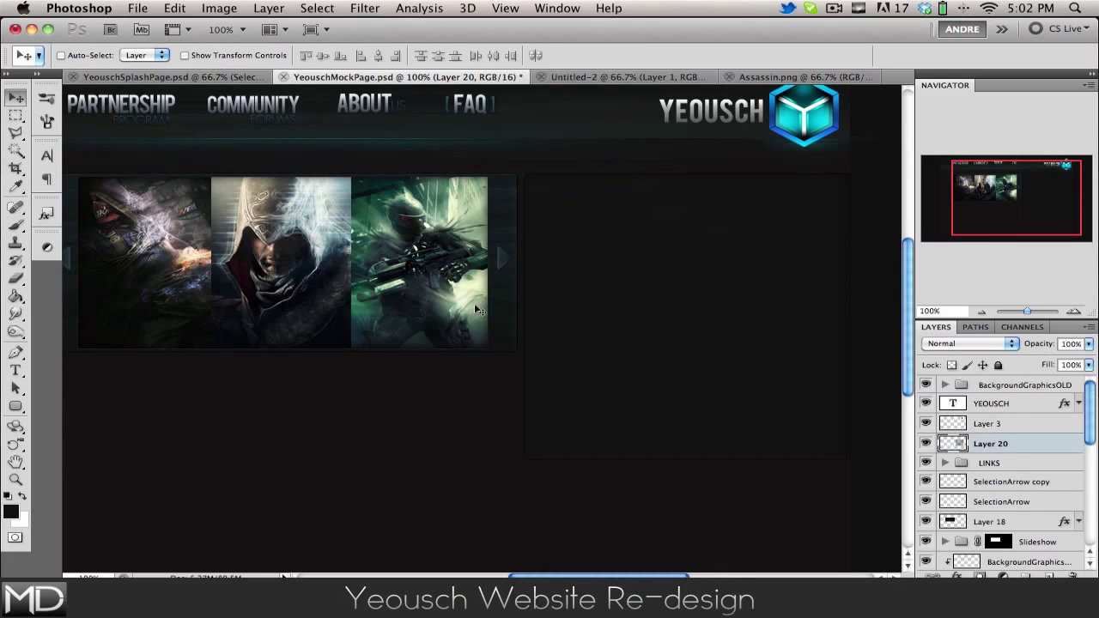
scroll(478, 310, "right", 3)
key("shift+Right")
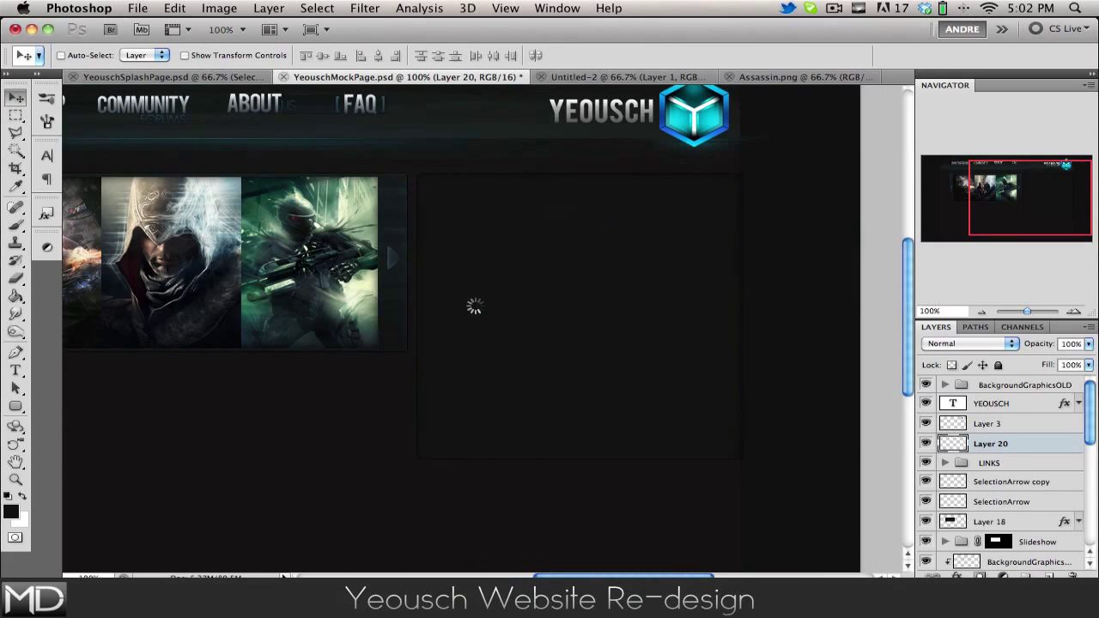
key("Right")
key("Right")
key("Right")
key("Right")
key("Right")
key("Right")
key("Right")
key("Right")
Select the right-hand part of the box with a rectangular marquee reaching past its upper, lower and right edges
left_click(16, 117)
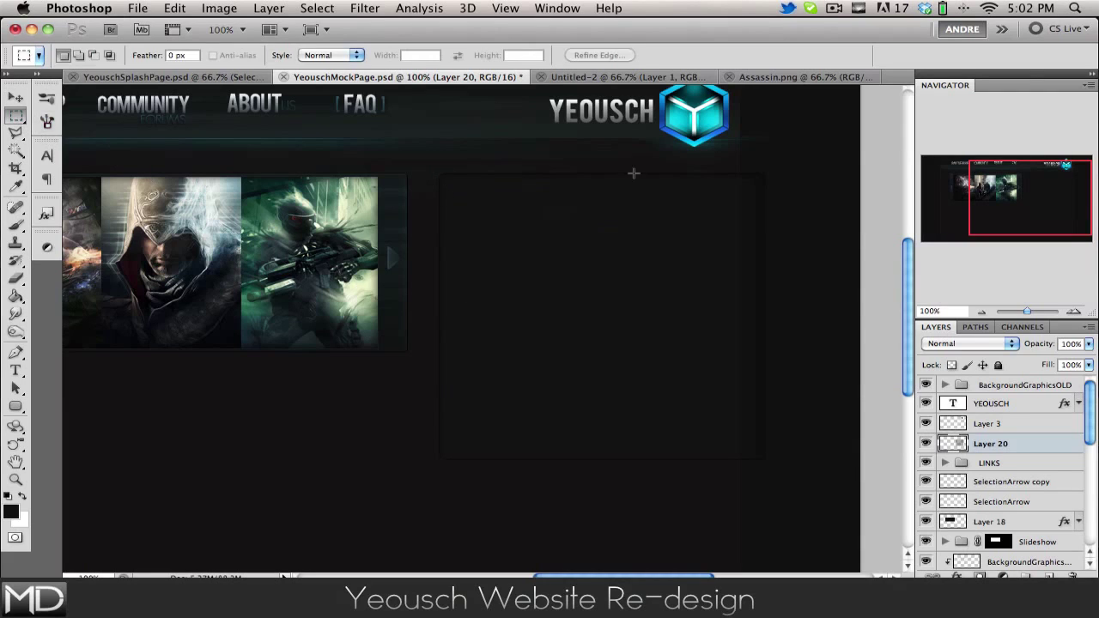
left_click_drag(639, 165, 800, 513)
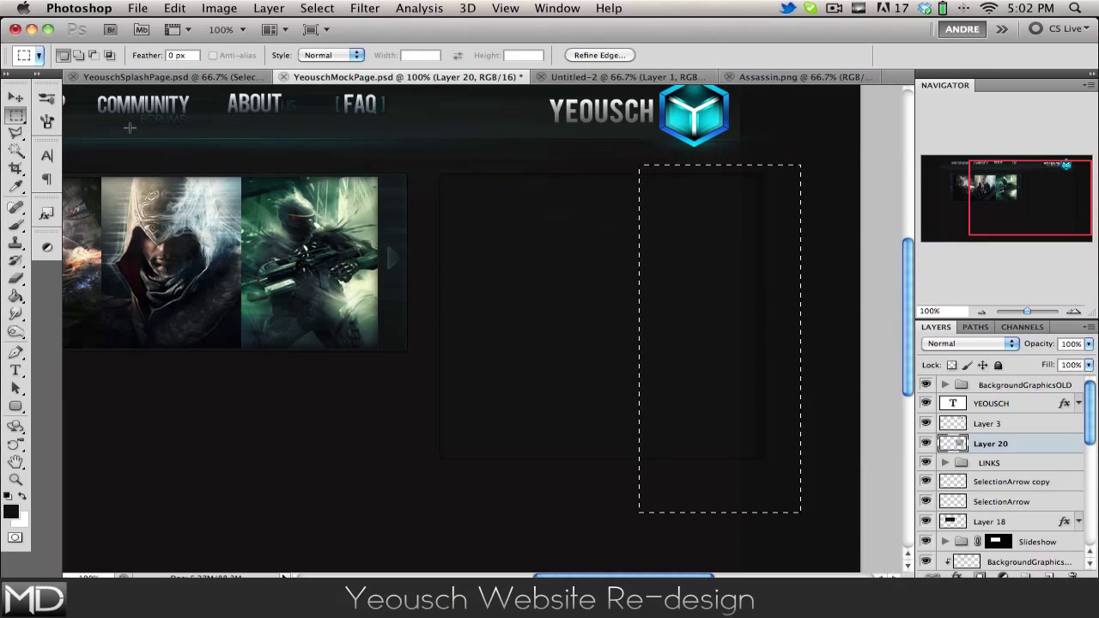
left_click(22, 98)
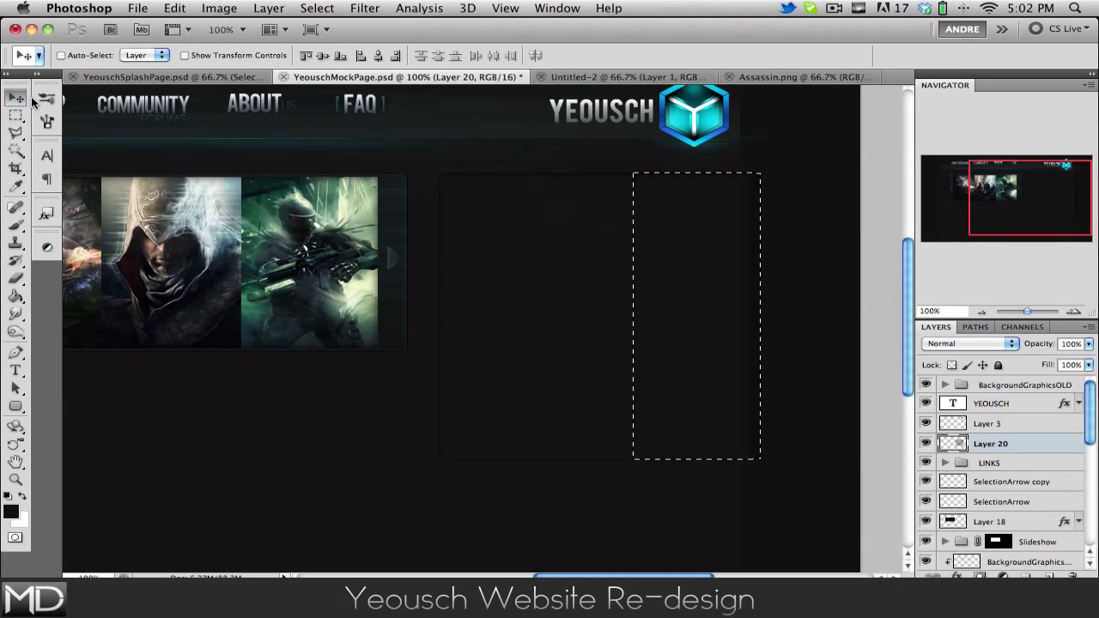
Try nudging the selected right-hand part of the box left to the header background's edge, and undo the shift
key("Left")
key("Left")
key("Left")
key("Left")
key("Left")
key("Left")
key("Left")
key("Left")
key("Left")
key("Left")
key("Left")
key("Left")
key("Left")
key("Left")
key("Left")
key("Left")
key("super+d")
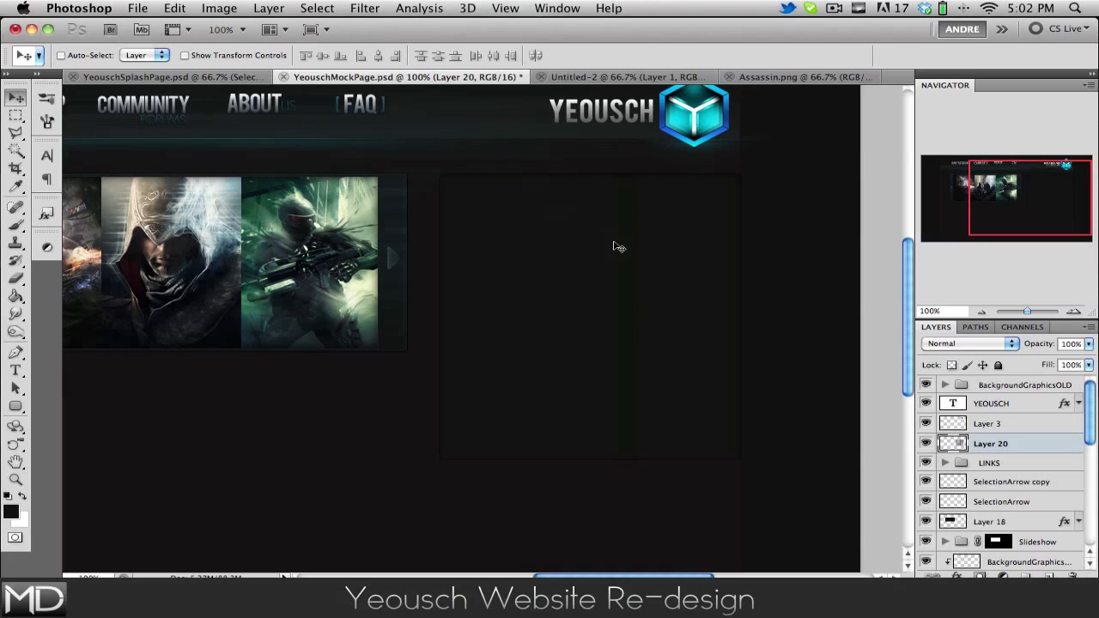
key("alt+super+z")
key("alt+super+z")
key("alt+super+z")
Erase the inner portion of the selected part of the box with a soft 150 px eraser, keeping its right edge
scroll(623, 274, "right", 5)
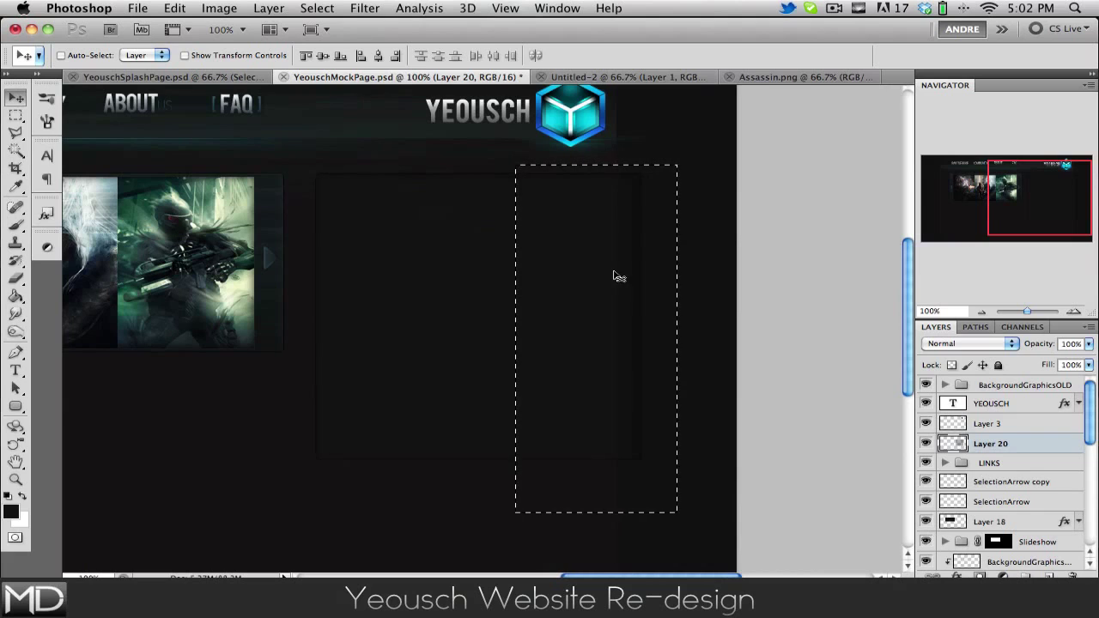
key("e")
key("bracketright")
key("bracketright")
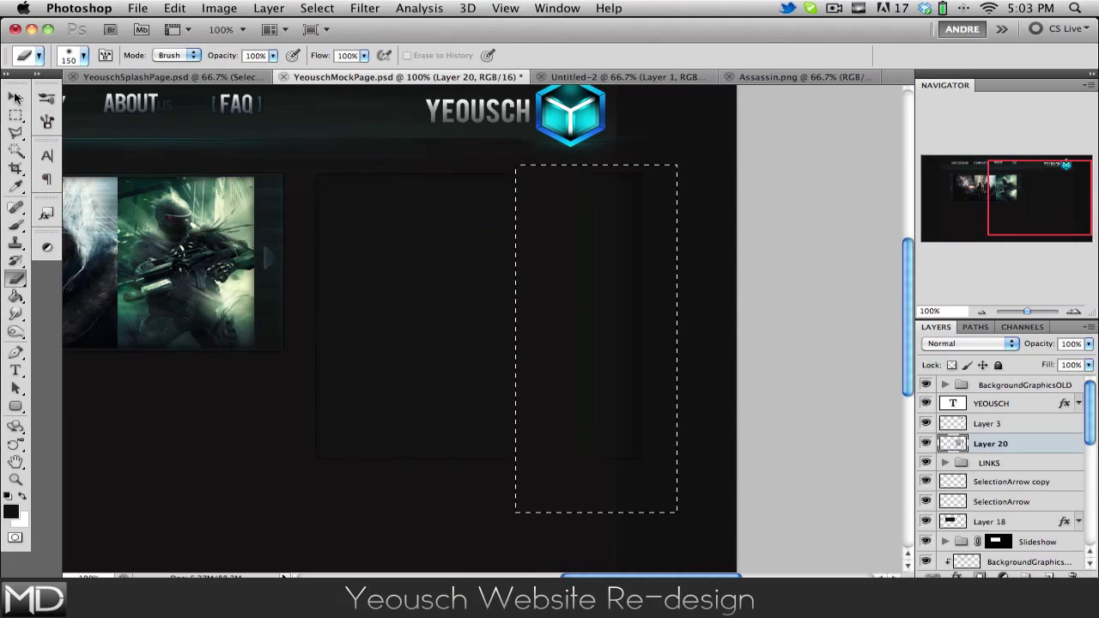
Nudge the remaining right edge piece left until it lines up with the header background's edge, and clear the selection
key("v")
key("super+z")
key("Left")
key("Left")
key("Left")
key("Left")
key("Left")
key("Left")
key("Left")
key("Left")
key("Left")
key("Left")
key("Left")
key("Left")
key("Left")
key("Left")
key("Left")
key("Left")
key("Left")
key("Left")
key("Left")
key("Left")
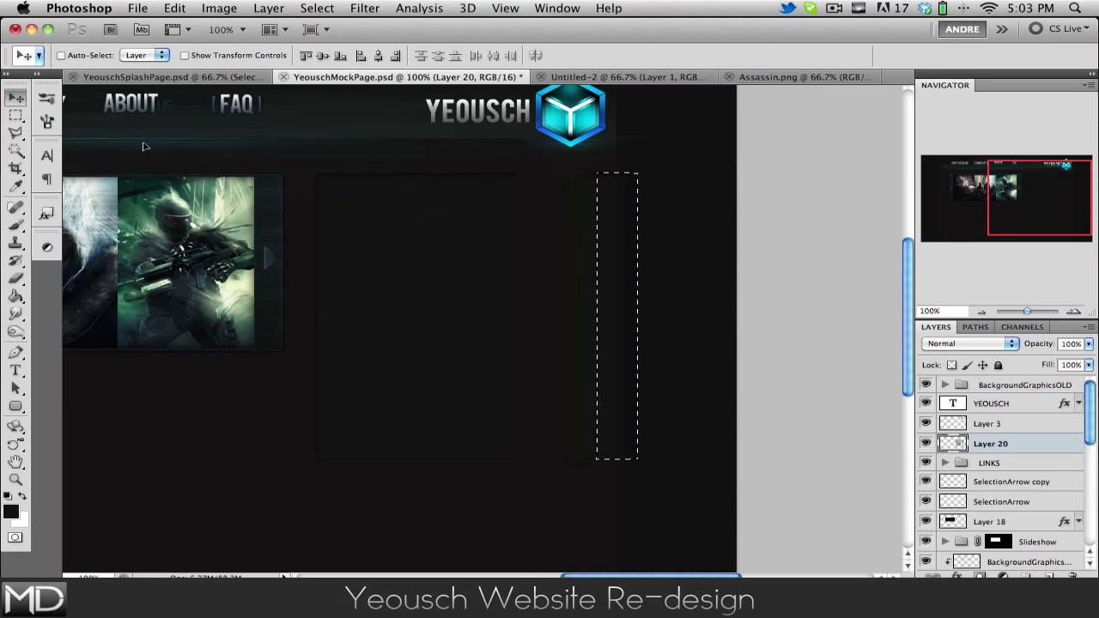
key("Left")
key("Left")
key("Left")
key("Left")
key("Left")
key("Left")
key("super+d")
Smudge the box's broken edges and inner seam together with a 30 px brush at 100% strength
key("r")
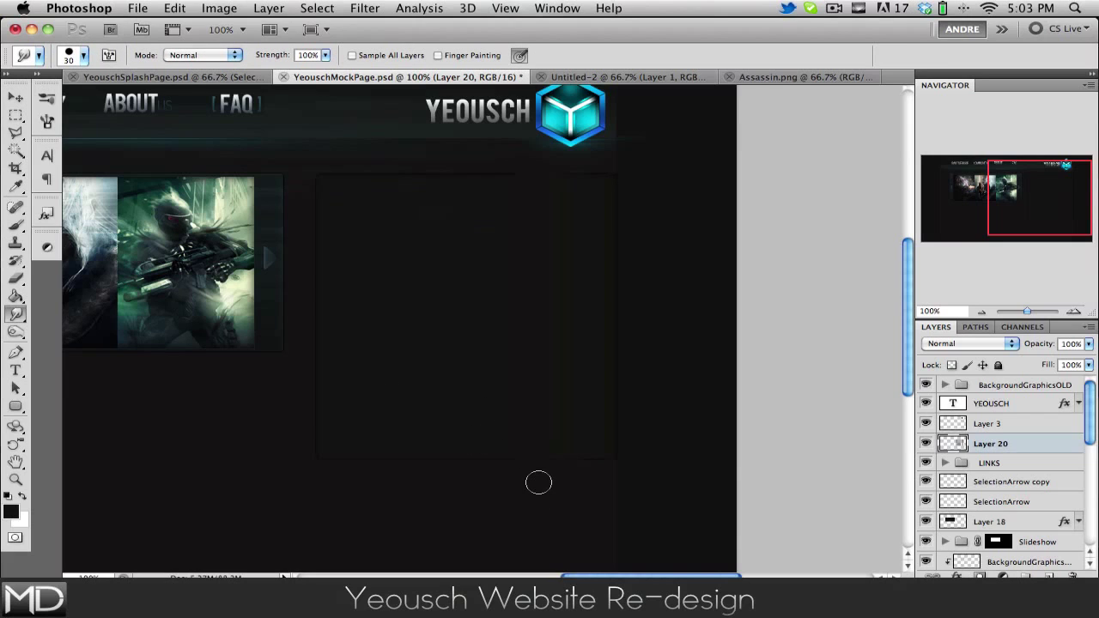
scroll(538, 482, "up", 3)
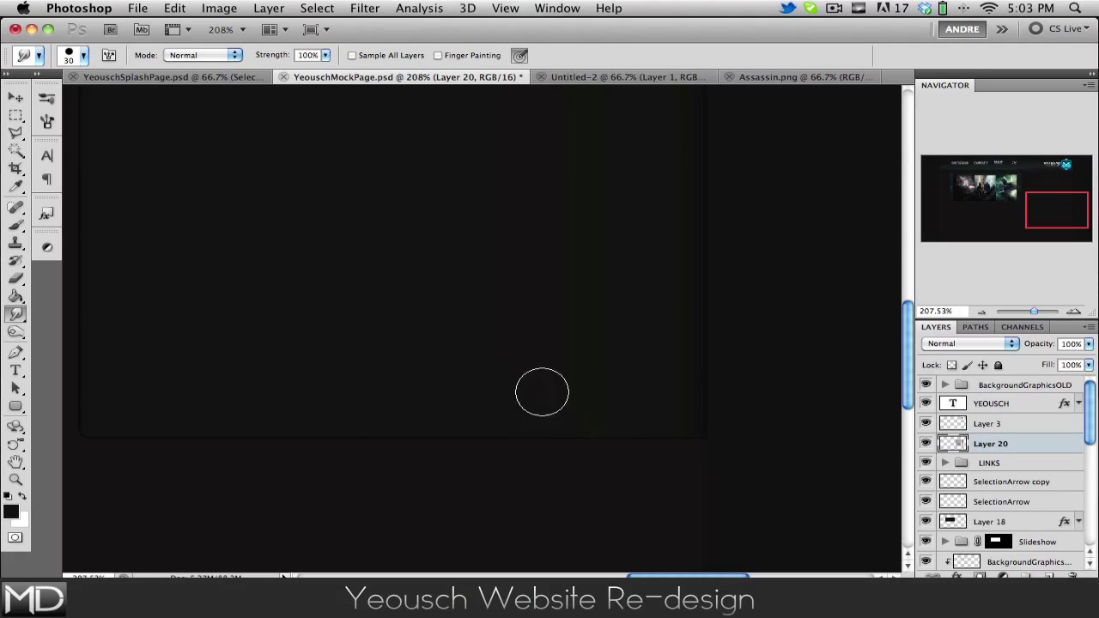
scroll(494, 355, "up", 3)
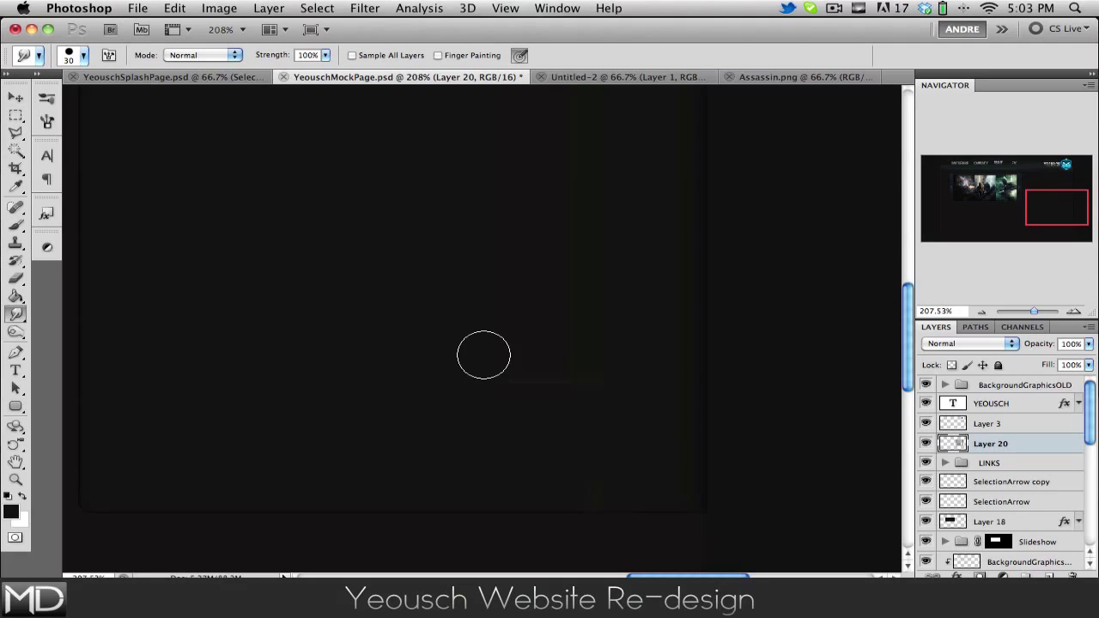
scroll(483, 355, "up", 2)
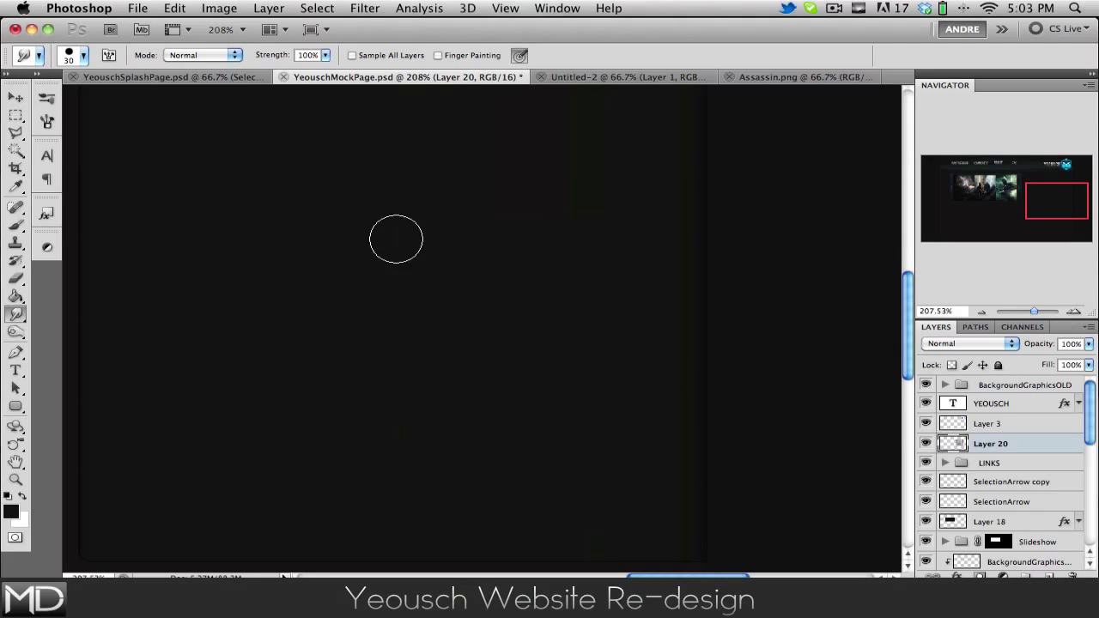
scroll(455, 237, "up", 2)
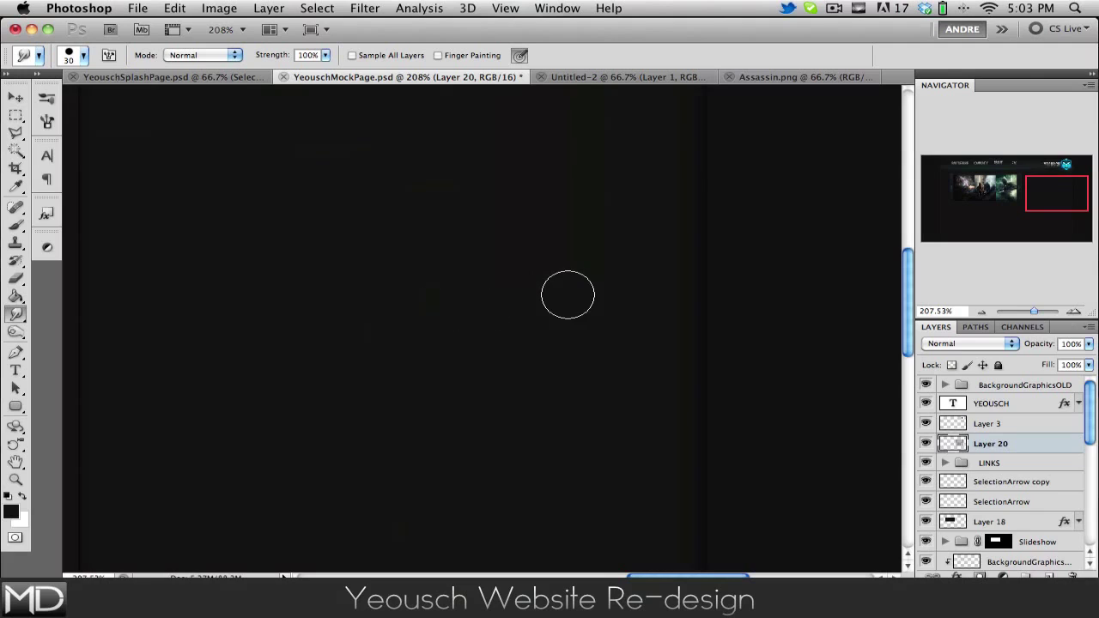
scroll(568, 294, "up", 2)
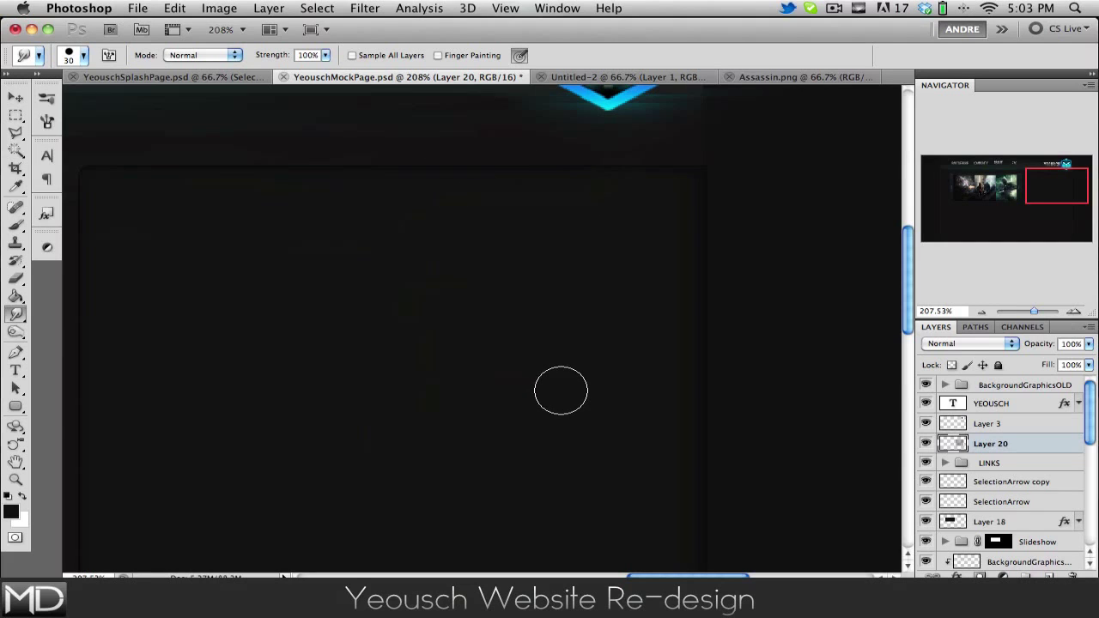
key("super+1")
scroll(556, 391, "down", 3)
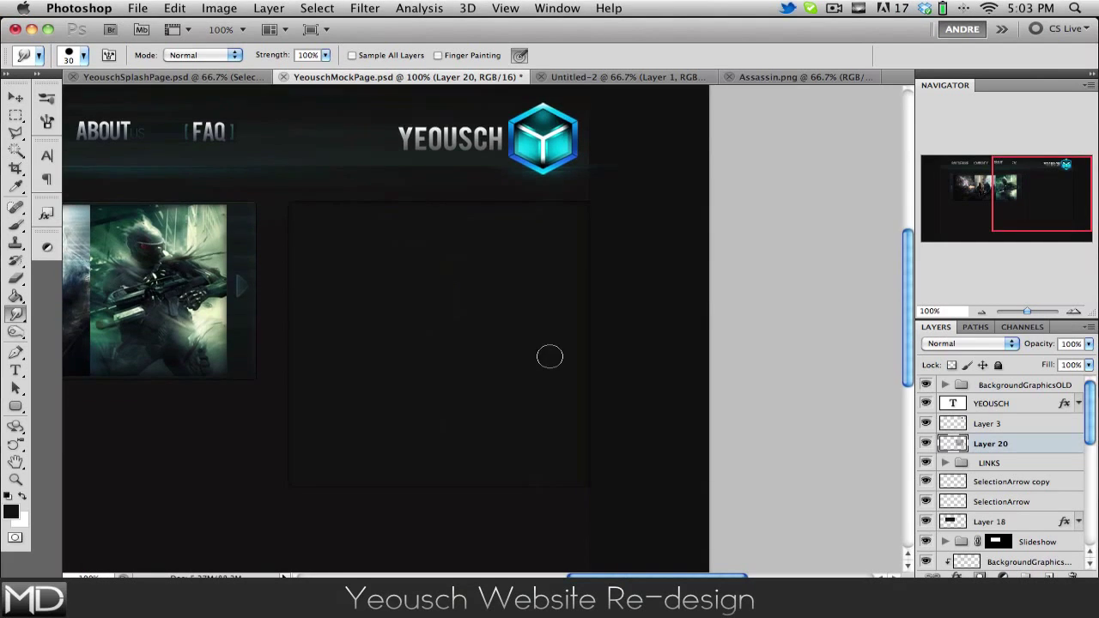
key("b")
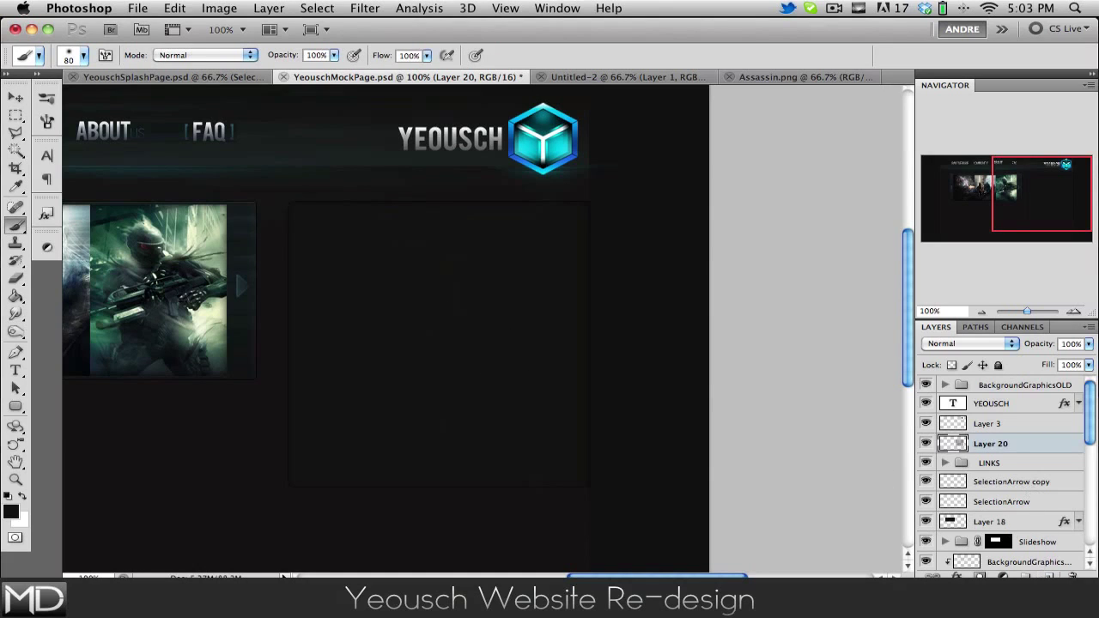
Add a new layer clipped to the rounded content box and enlarge the brush to 100 px
left_click(1049, 574)
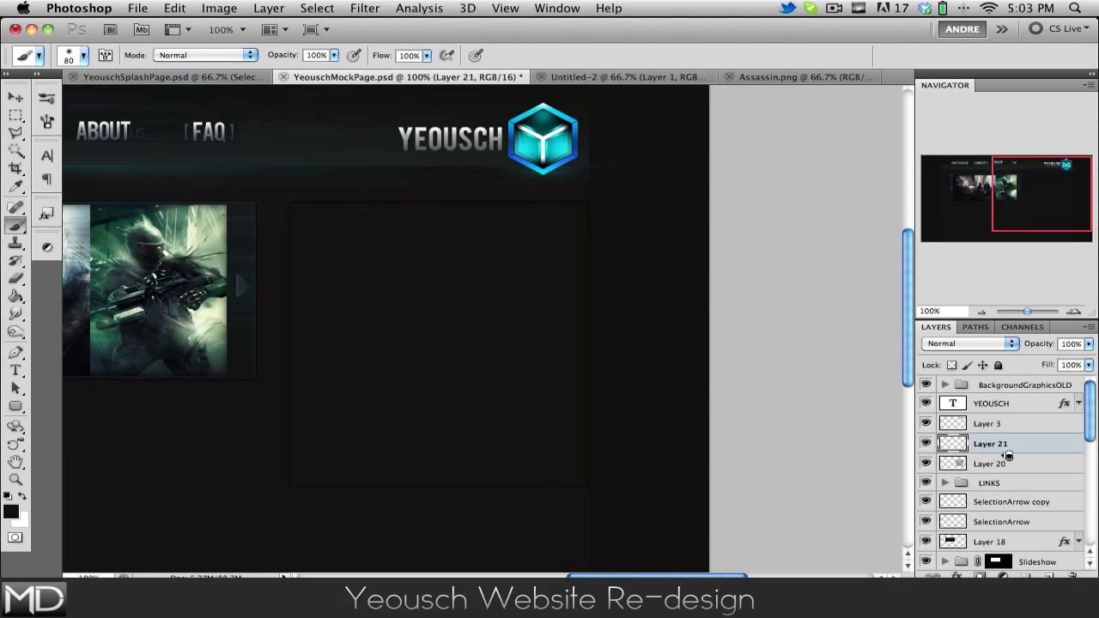
left_click(1008, 455, "alt")
key("bracketright")
key("bracketright")
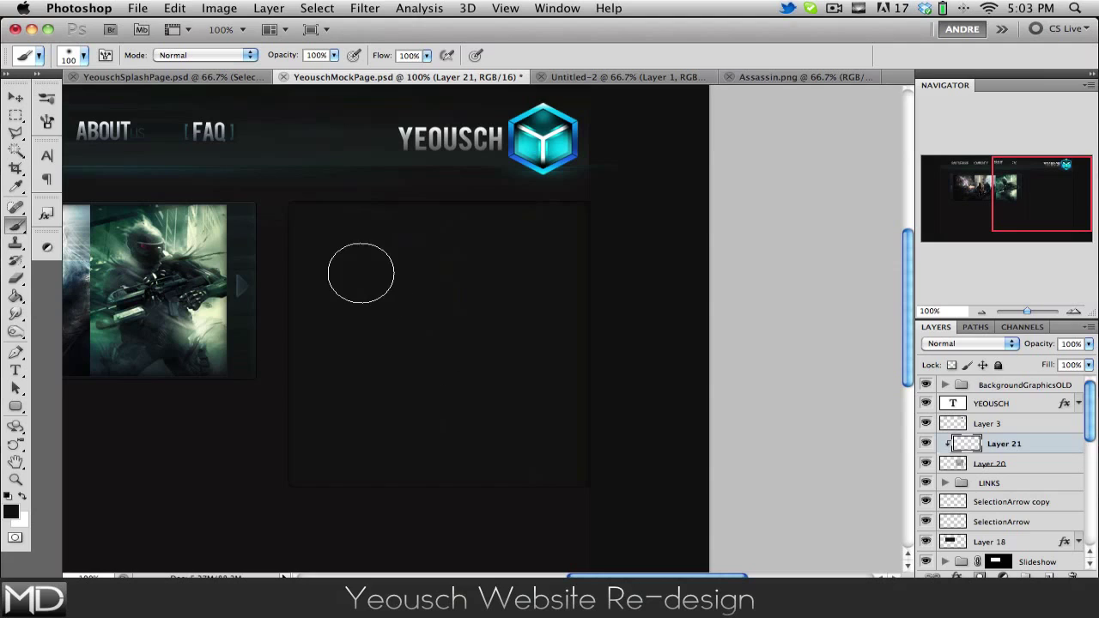
Try painting over the inside of the content box with a soft 100 px brush, and undo the paint
right_click(328, 248)
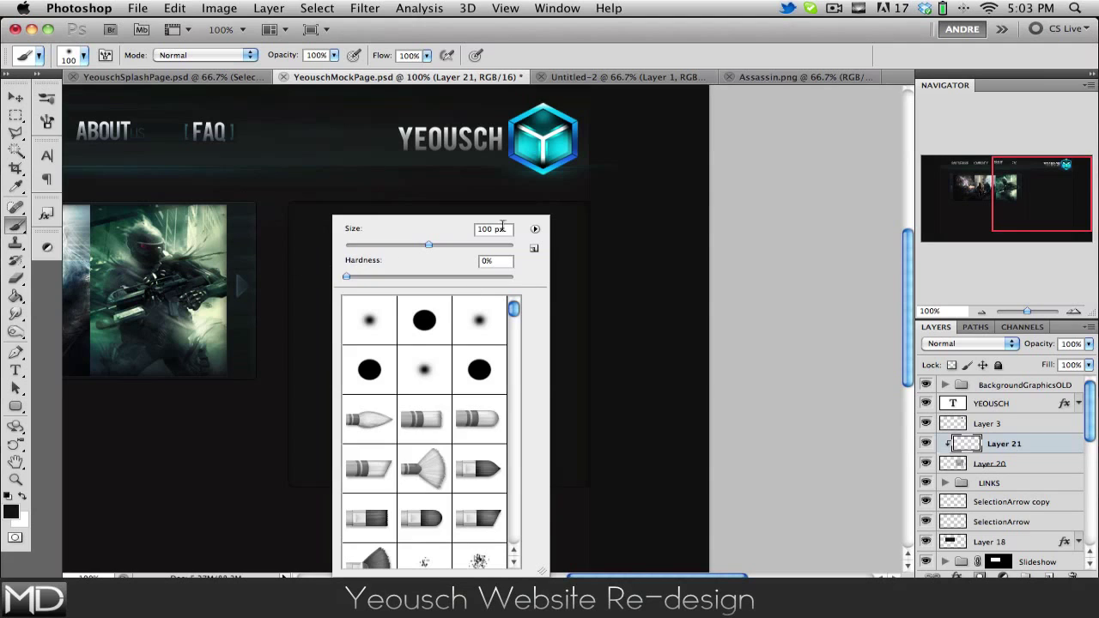
left_click(489, 36)
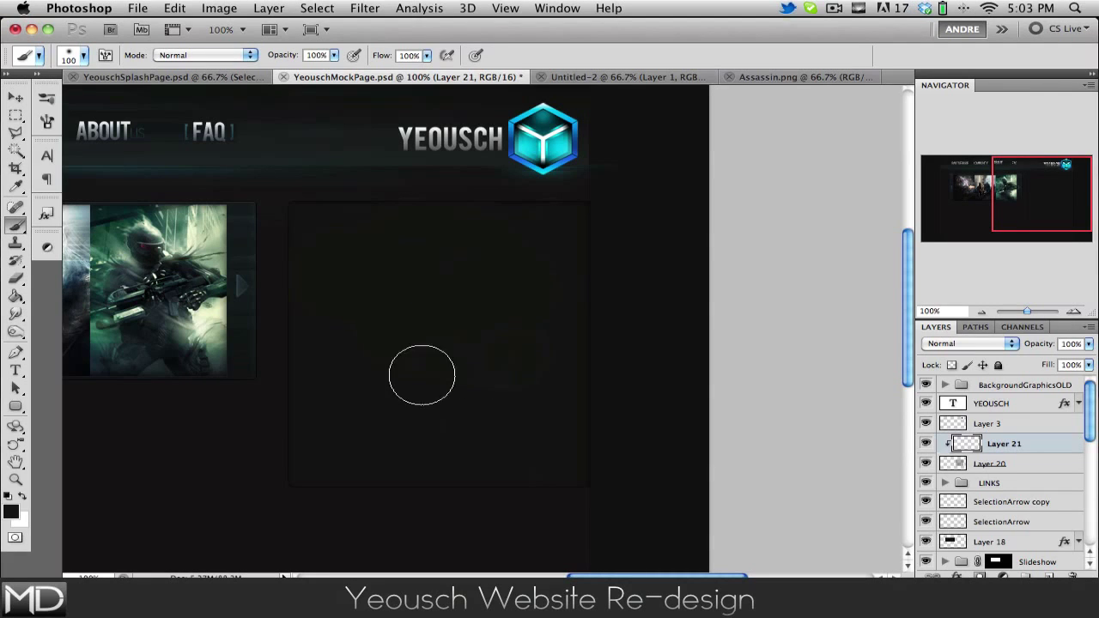
left_click(355, 439)
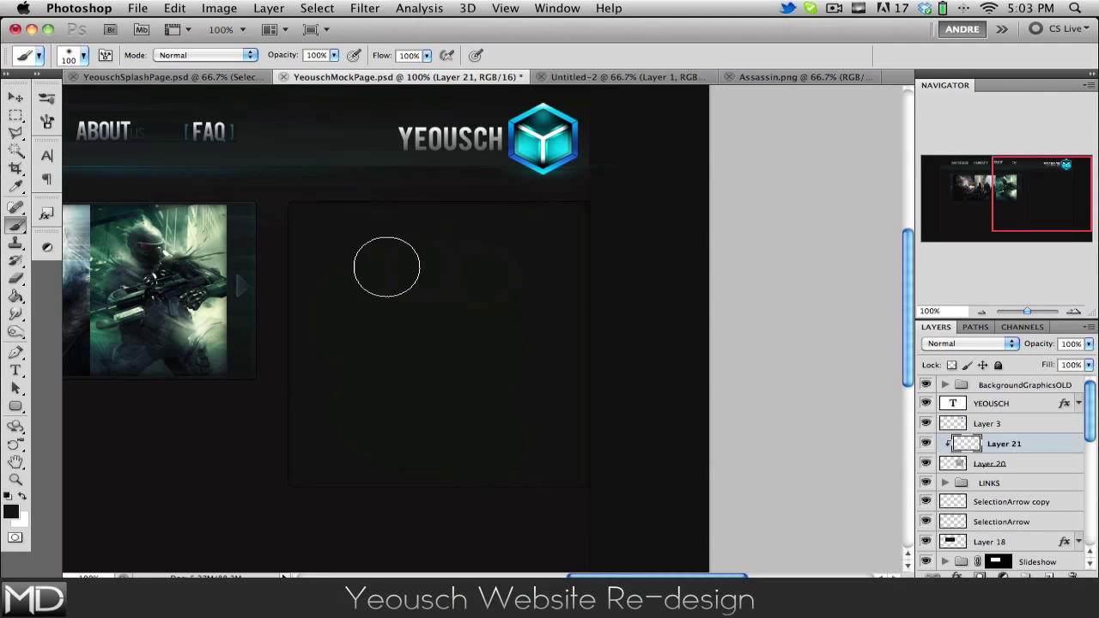
left_click_drag(503, 417, 530, 473)
key("super+z")
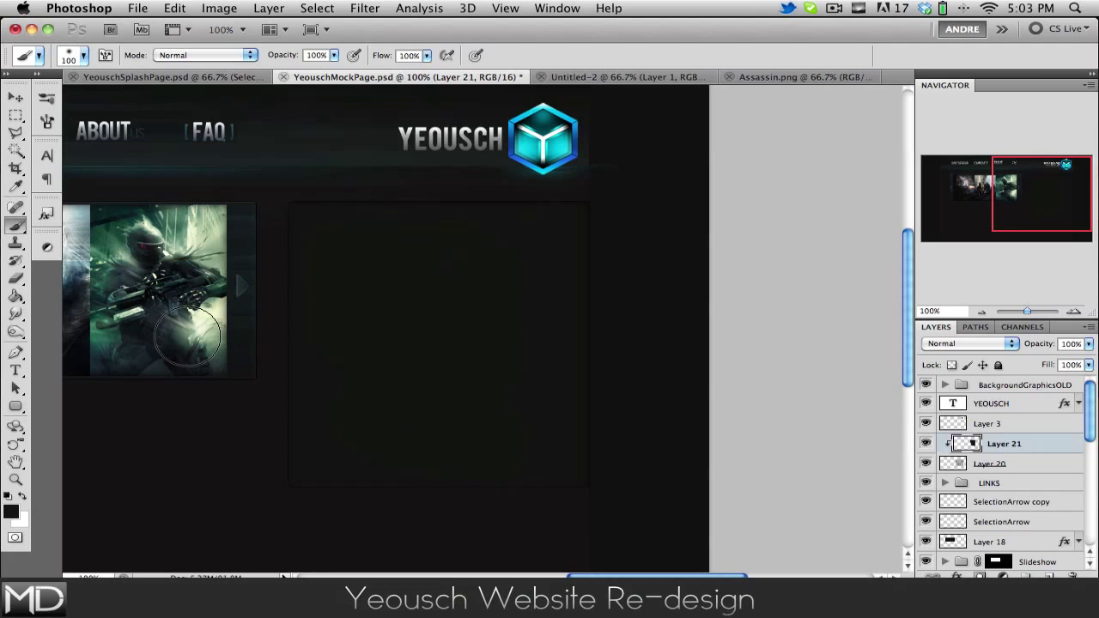
Lower the clipped layer's opacity to 23%, keeping the Normal blend mode, and preview the page in full-screen mode
left_click(15, 98)
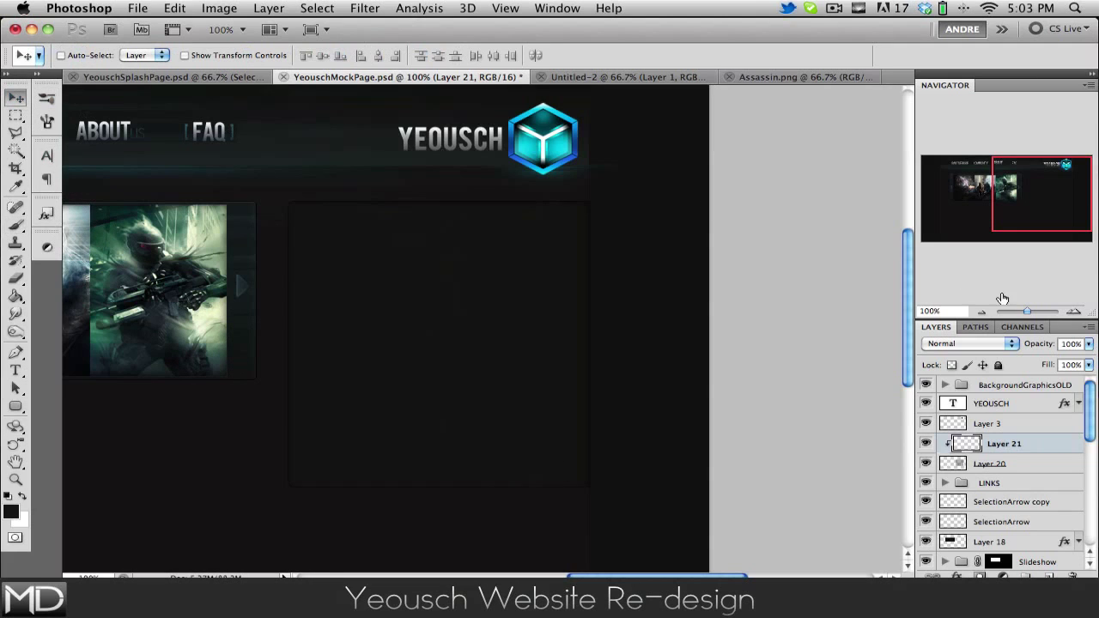
mouse_move(1041, 352)
left_mouse_down()
mouse_move(1009, 351)
mouse_move(1026, 352)
left_mouse_up()
left_click(1014, 343)
left_click(1035, 352)
scroll(511, 319, "left", 10)
key("f")
key("f")
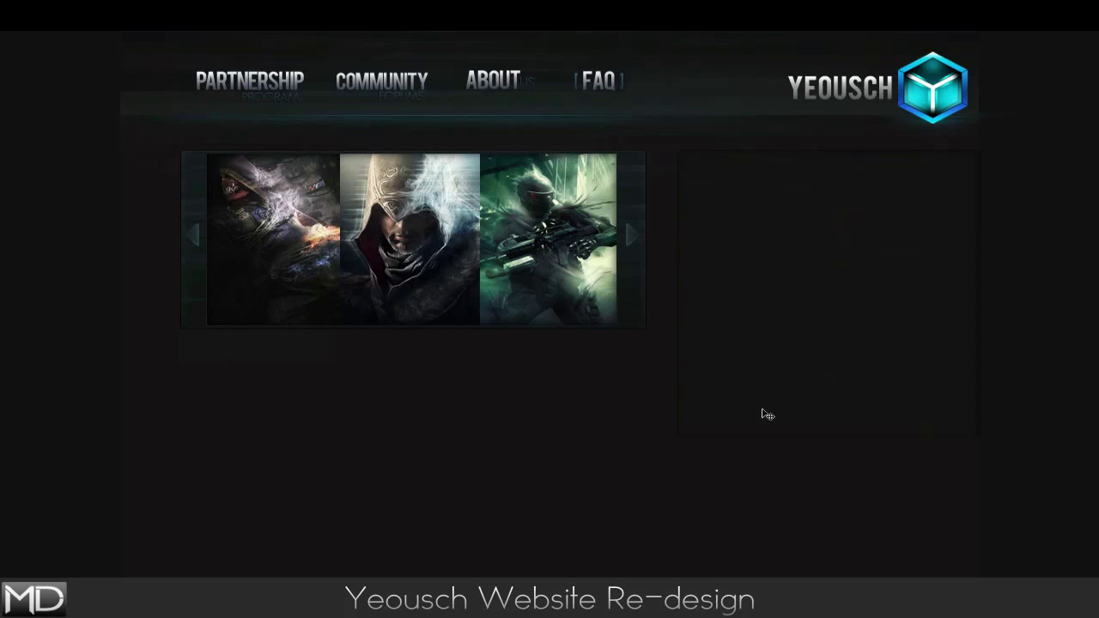
key("f")
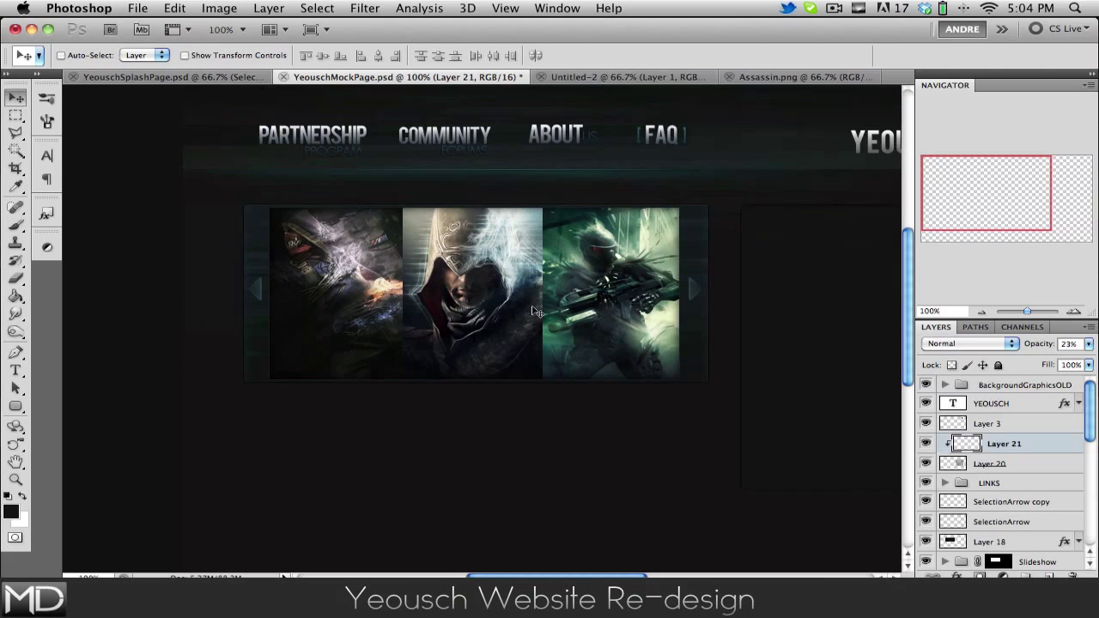
Fill a rectangle as wide as the slideshow, just beneath it, with the foreground colour on a new layer above Layer 18, and deselect
scroll(539, 285, "down", 3)
left_click(16, 114)
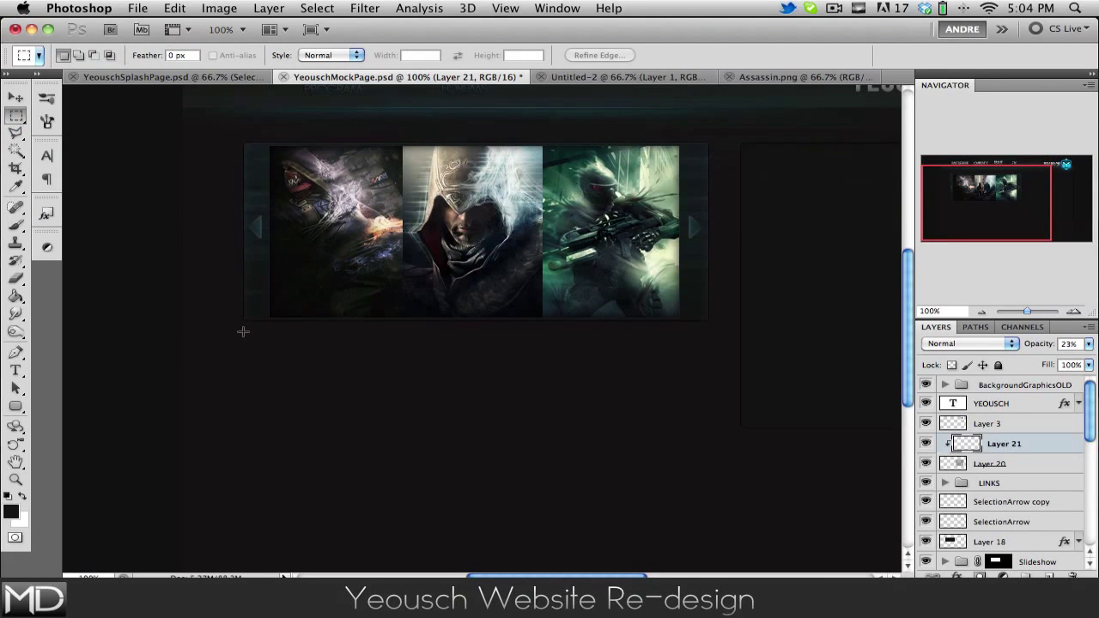
left_click_drag(243, 331, 710, 428)
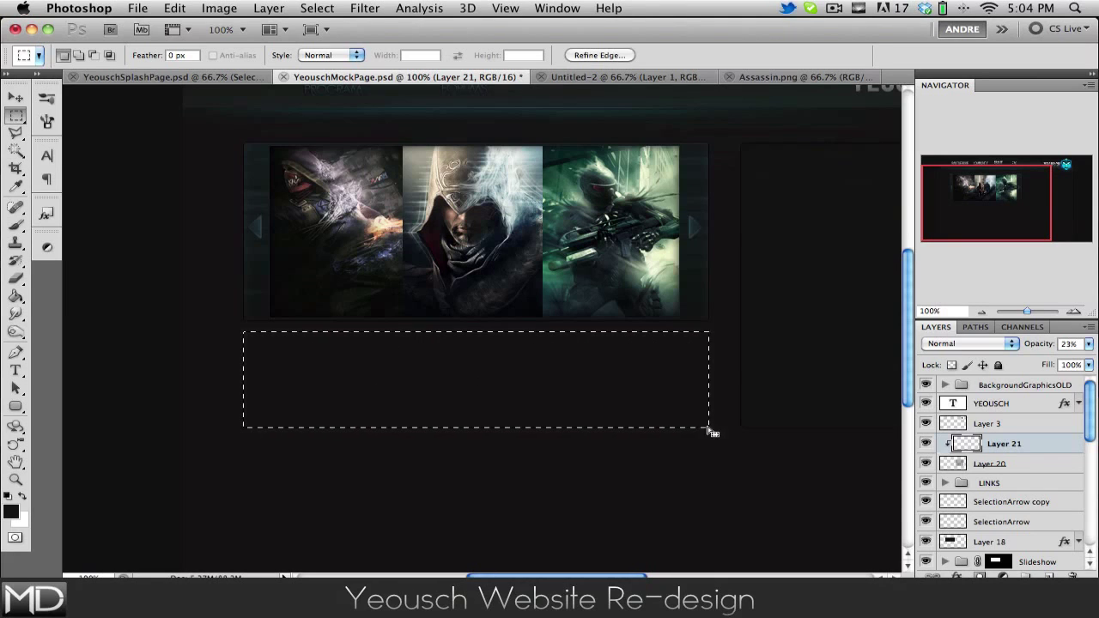
scroll(1033, 544, "down", 3)
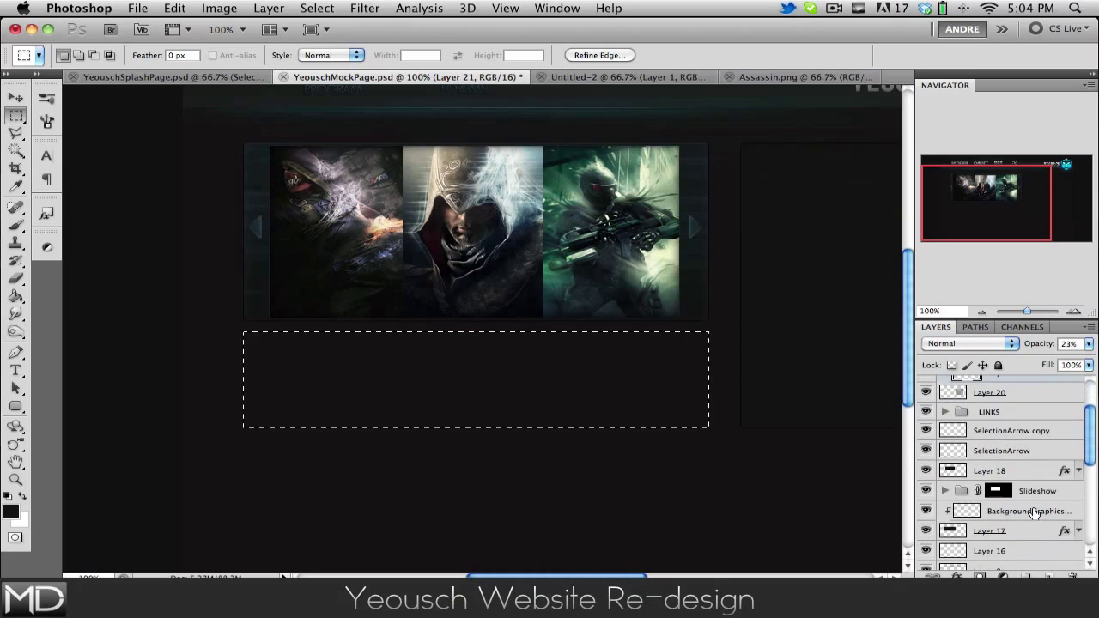
left_click(1043, 471)
left_click(1049, 573)
key("g")
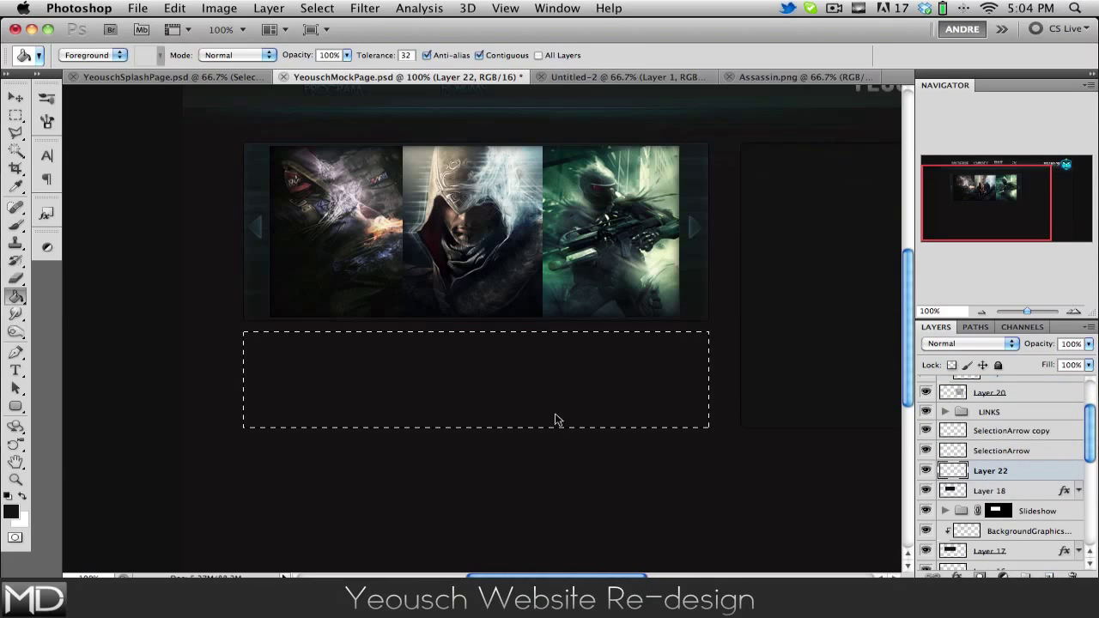
left_click(420, 379)
key("super+d")
left_click(16, 97)
Add a new layer at the top of the stack, above the BackgroundGraphicsOLD group
scroll(421, 352, "right", 5)
scroll(421, 354, "up", 3)
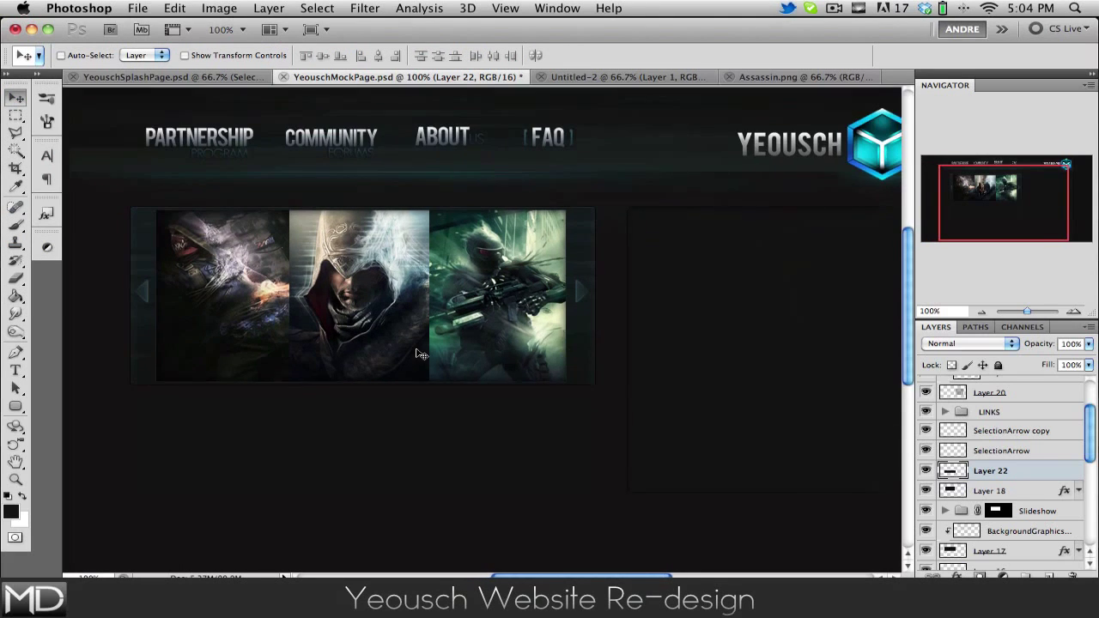
scroll(237, 282, "left", 3)
scroll(216, 343, "down", 3)
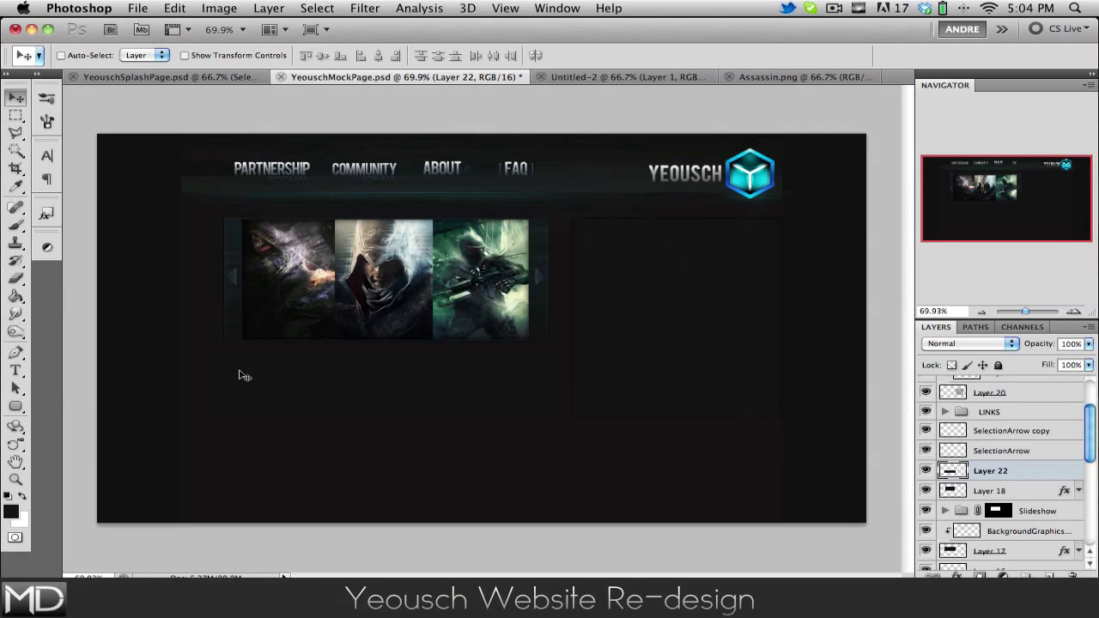
scroll(1037, 458, "up", 3)
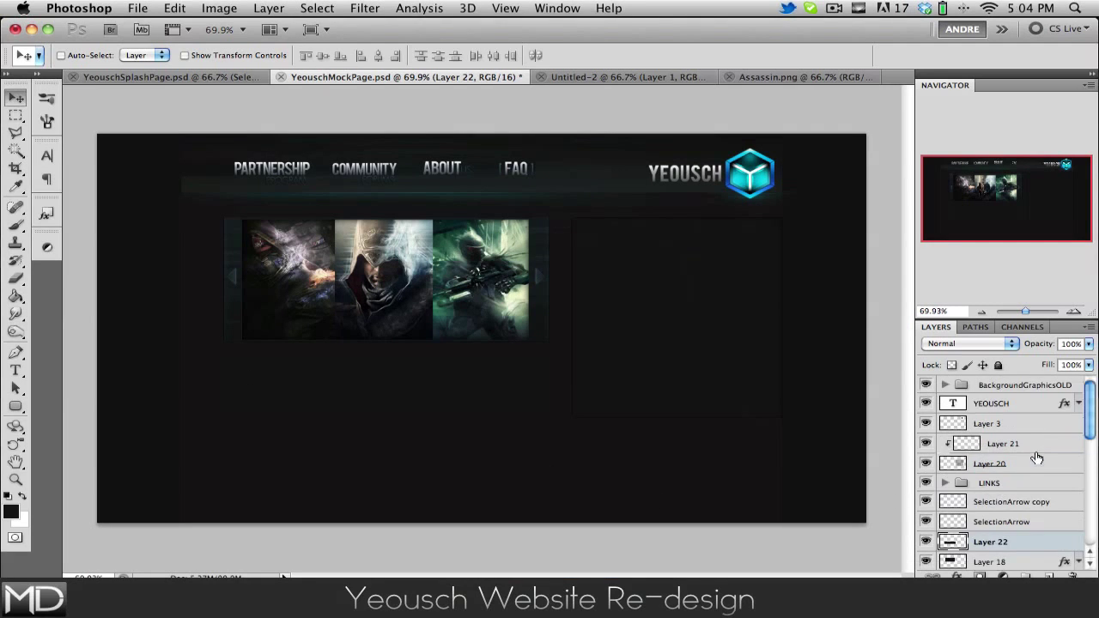
left_click(1033, 387)
left_click(1041, 574)
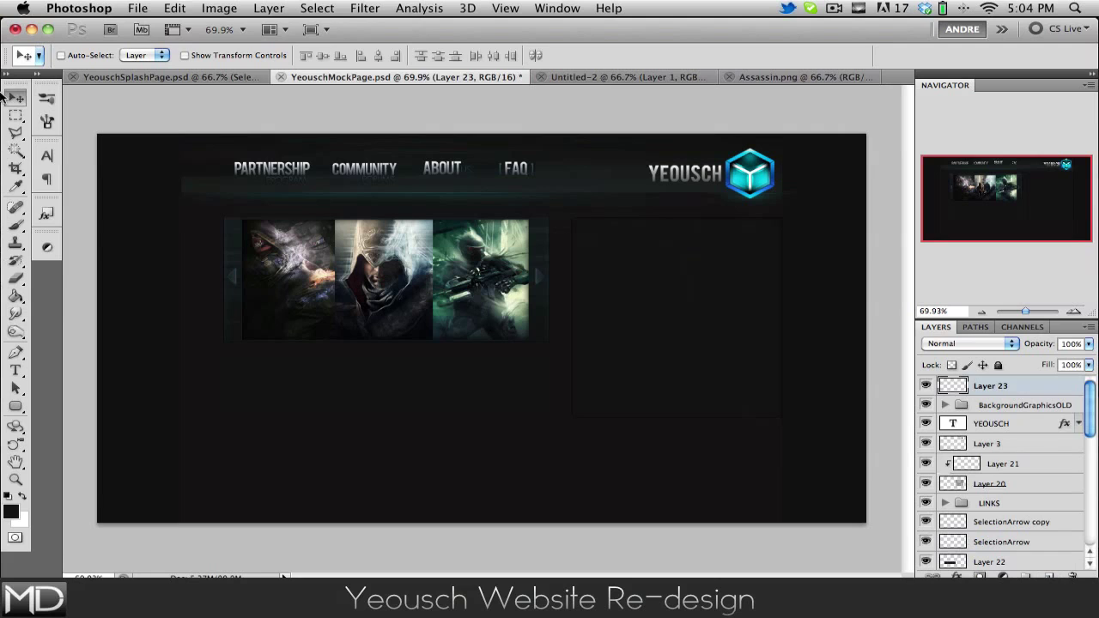
Draw a crimson rounded rectangle with a 10 px radius over the slideshow and content box, with the layer at 64% opacity
left_click(15, 407)
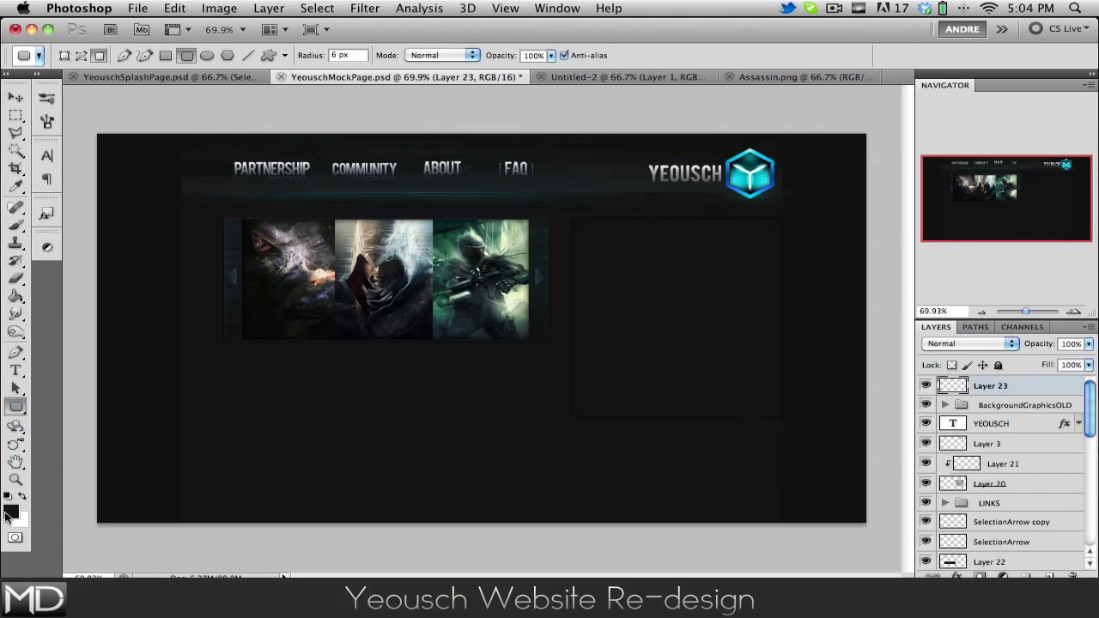
left_click(10, 512)
left_click(790, 402)
left_click(1058, 324)
left_click_drag(1047, 349, 1013, 352)
left_click_drag(292, 59, 305, 58)
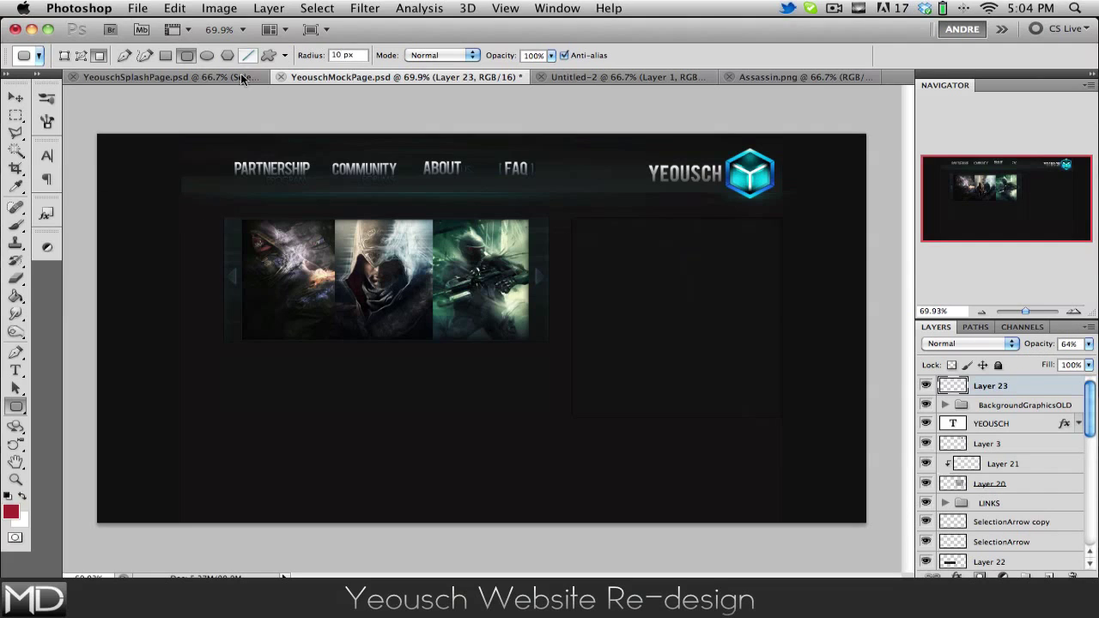
left_click_drag(216, 213, 843, 426)
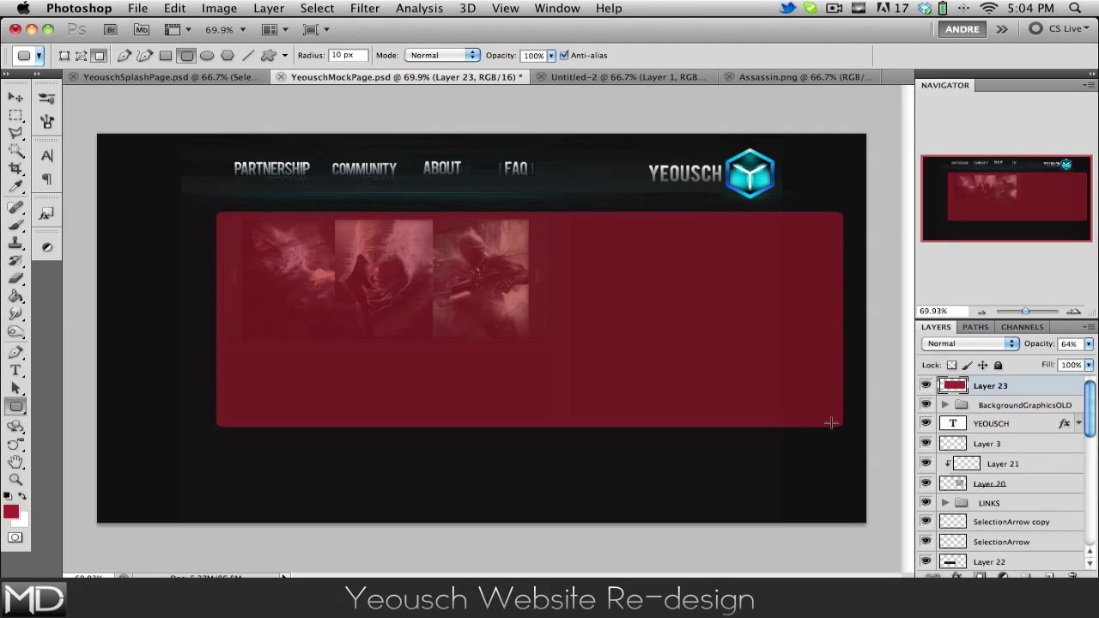
Delete the part of the red rectangle extending past the header background's right edge, and clear the selection
key("e")
key("m")
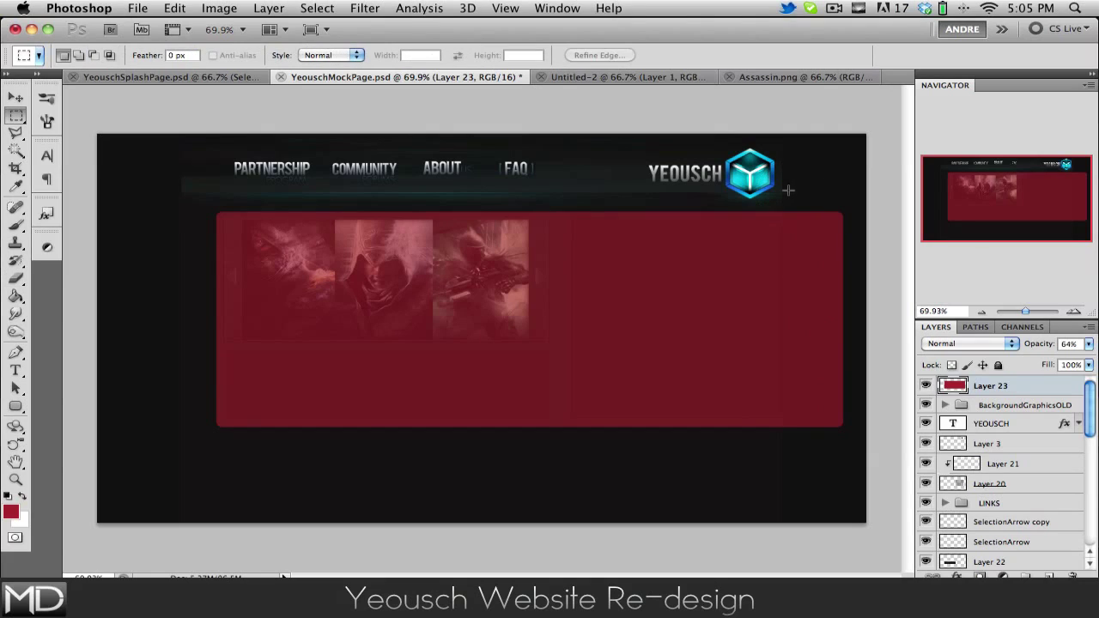
left_click_drag(781, 195, 869, 488)
key("Delete")
key("ctrl+d")
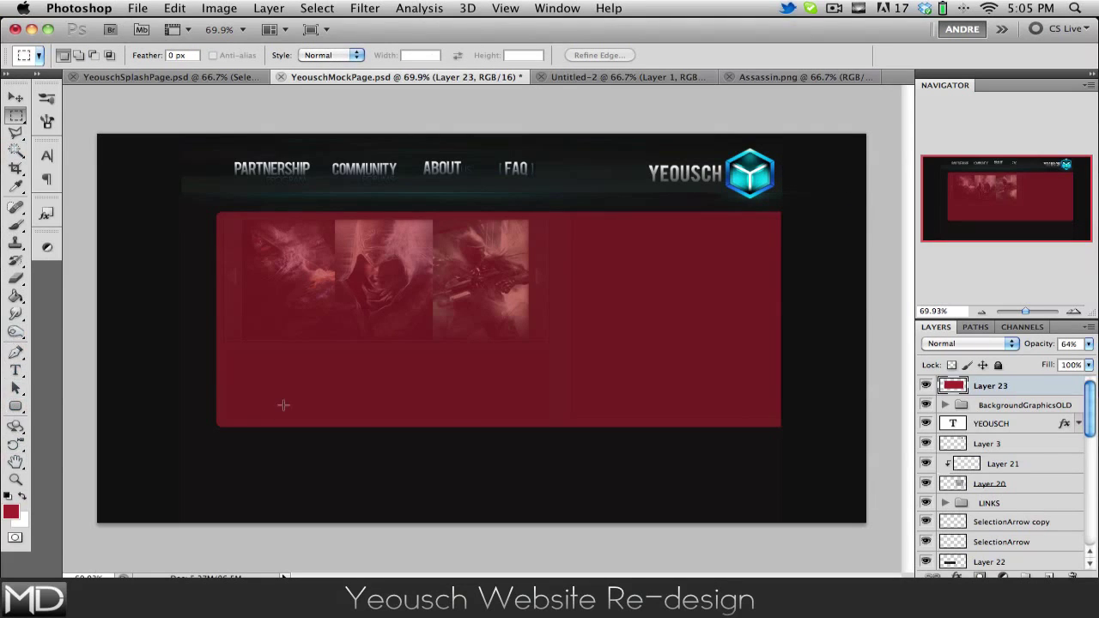
Draw a thin red rounded bar over the navigation links and trim its left end straight at the header background's edge
left_click(16, 406)
left_click_drag(172, 160, 540, 178)
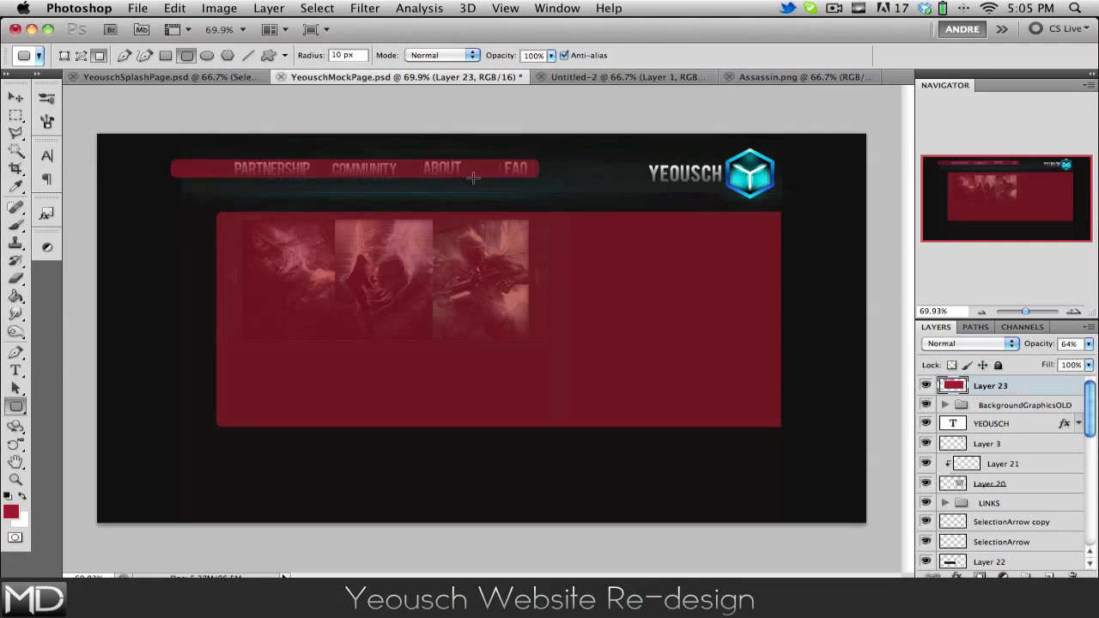
key("b")
key("m")
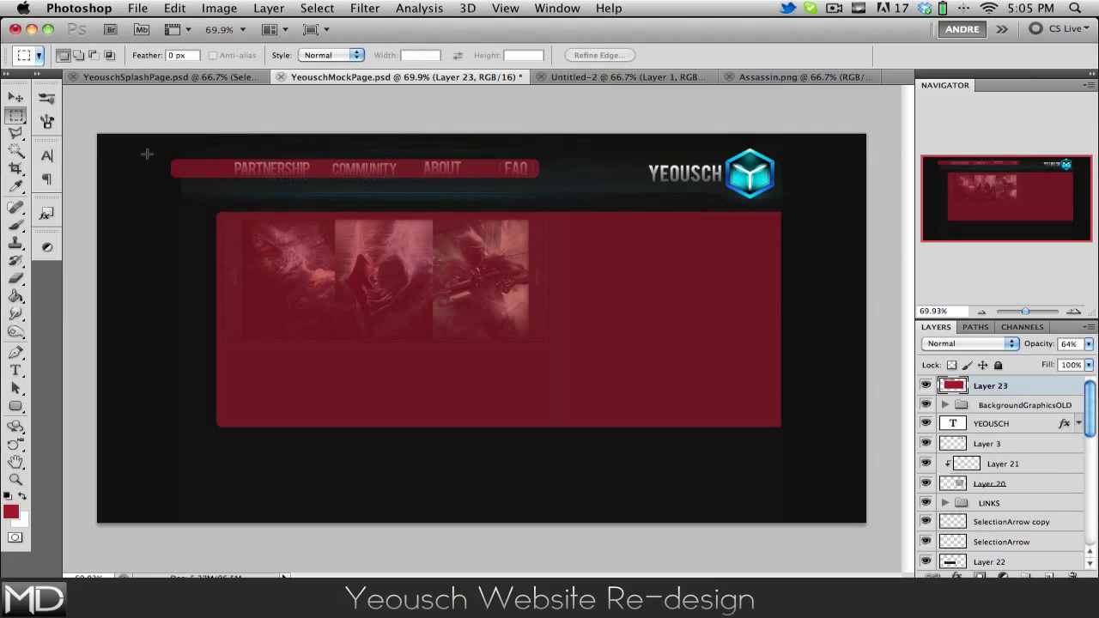
left_click_drag(146, 153, 178, 220)
key("Delete")
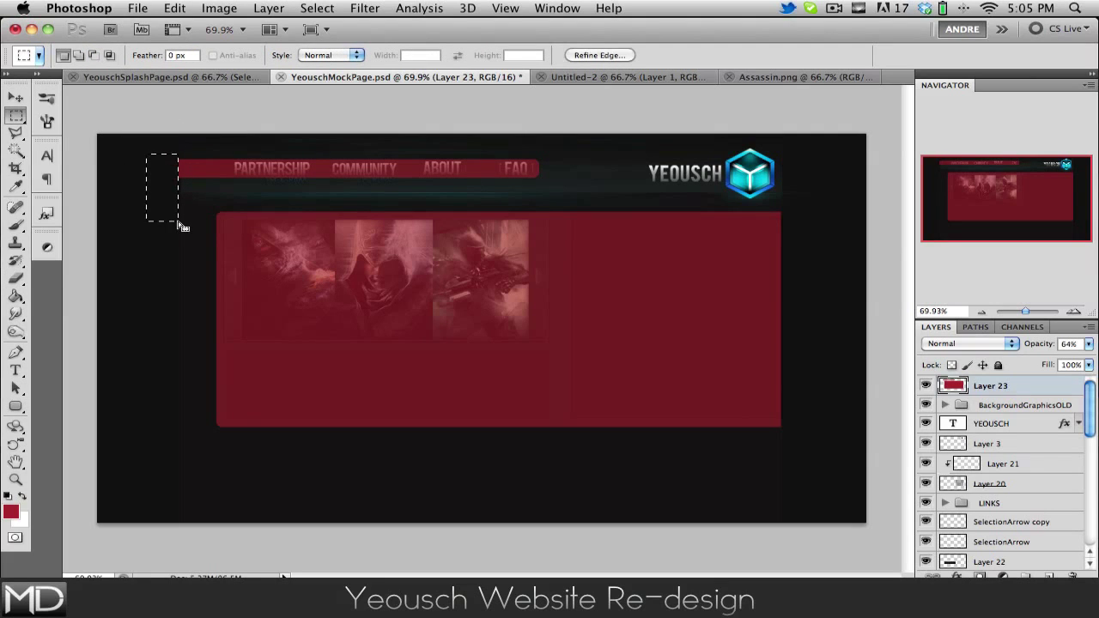
key("super+d")
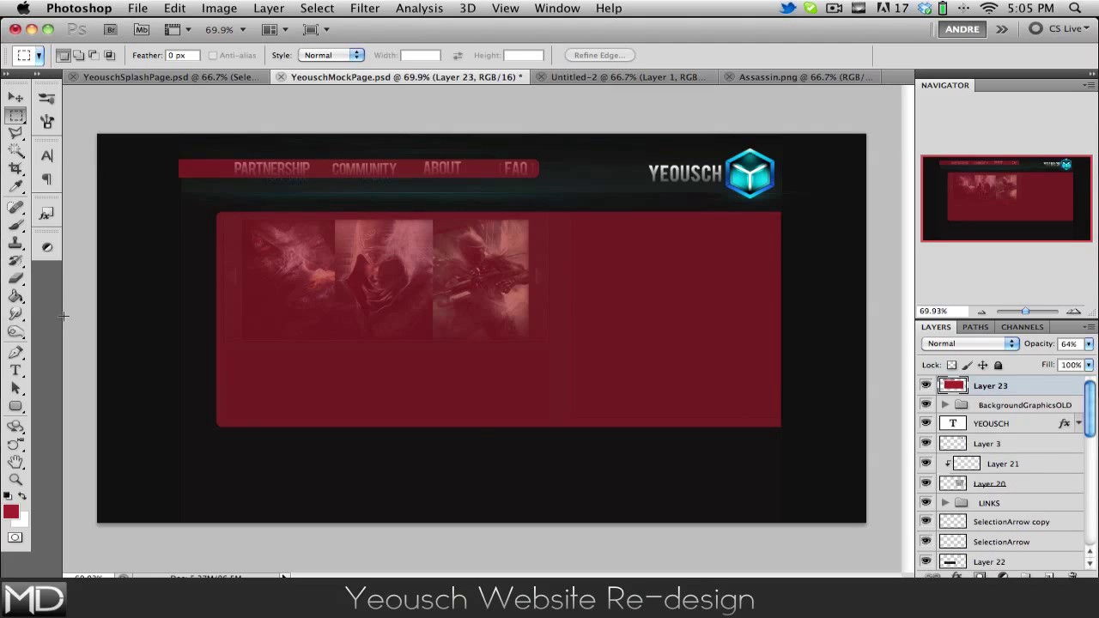
Draw a red rounded bar below the large rectangle and cut its left end straight in line with the navigation bar
left_click(15, 406)
left_click(15, 406)
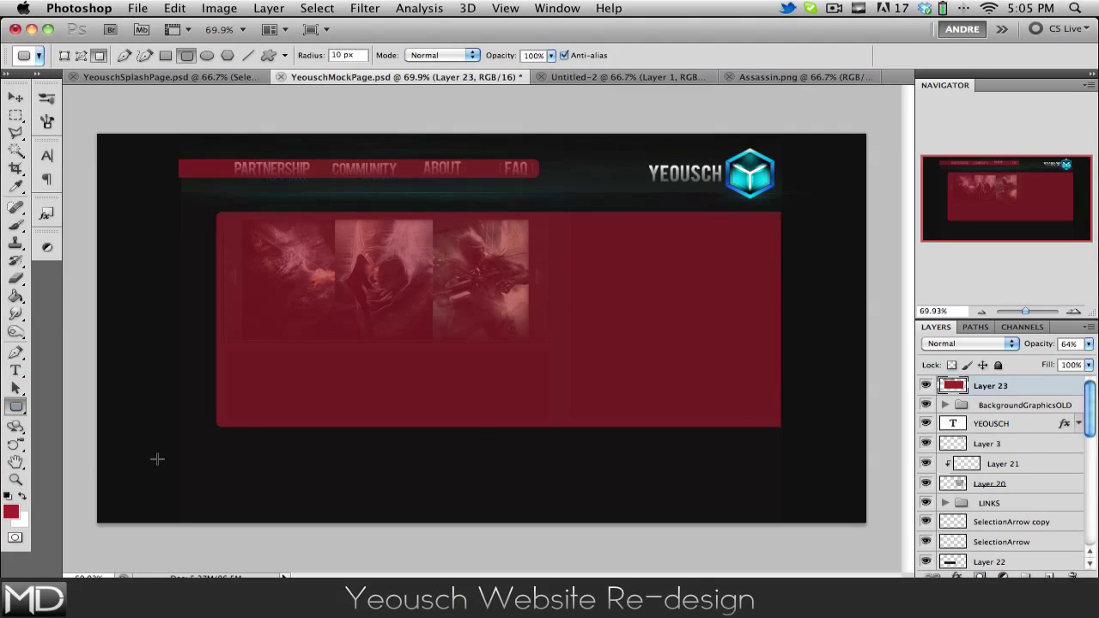
left_click_drag(161, 442, 646, 502)
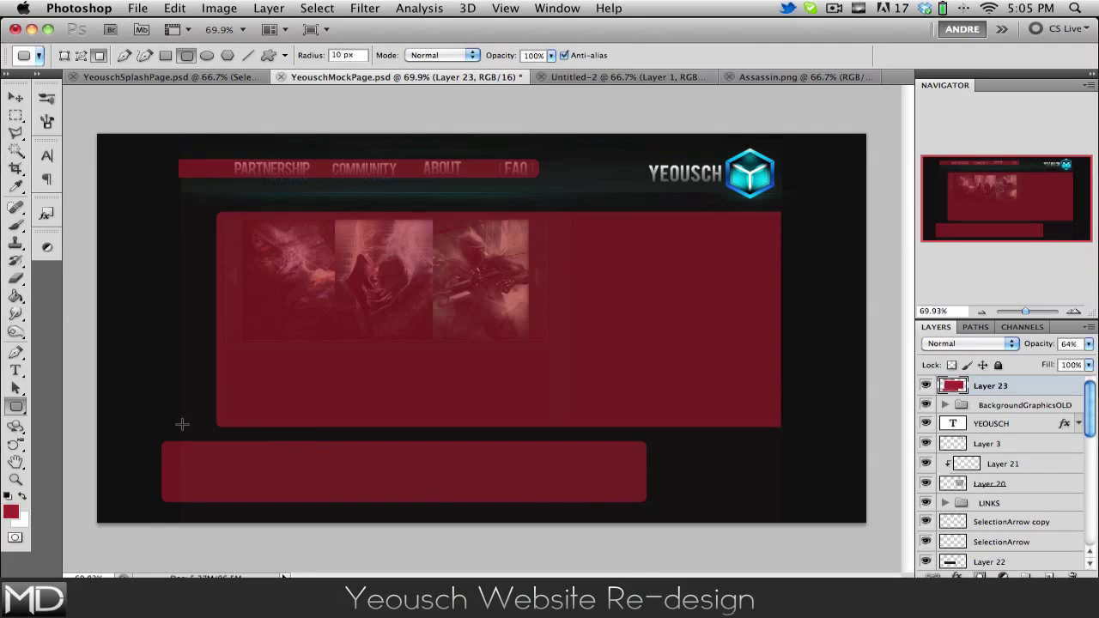
key("m")
left_click_drag(136, 422, 179, 523)
key("Delete")
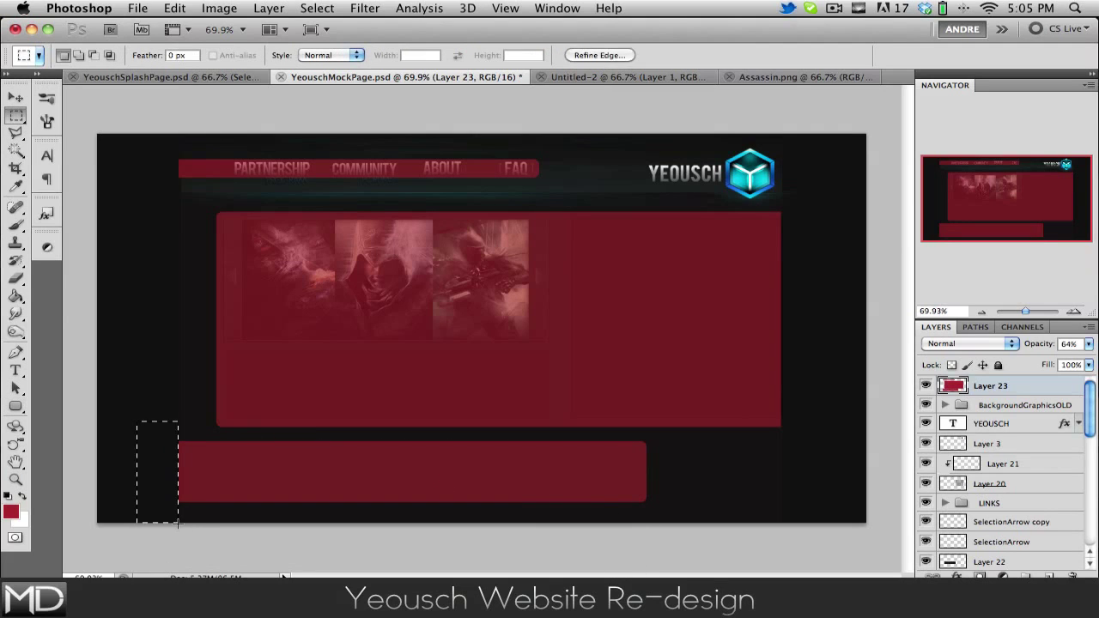
key("ctrl+d")
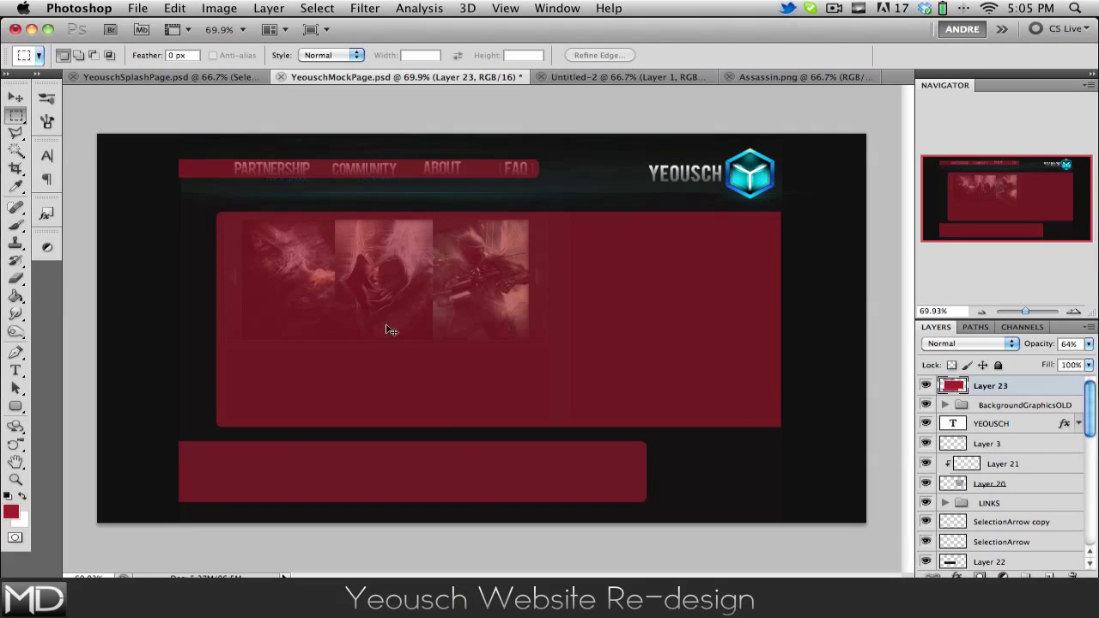
Flip the red bar below the large rectangle horizontally, move it flush with the rectangle's right edge, and clear the selection
key("super+t")
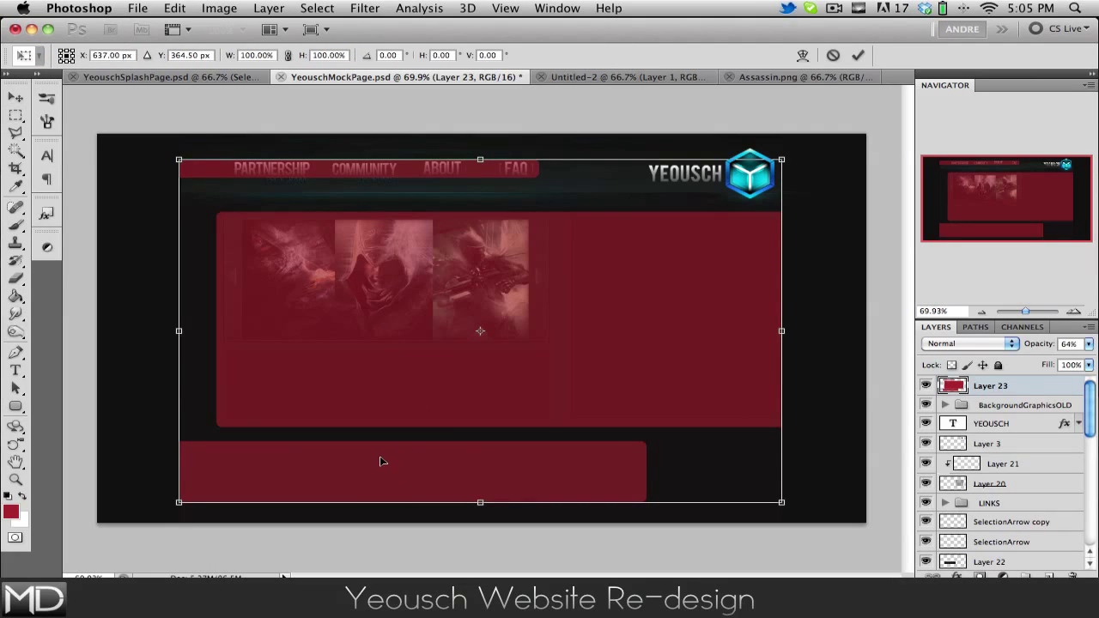
key("Return")
left_click_drag(375, 455, 682, 518)
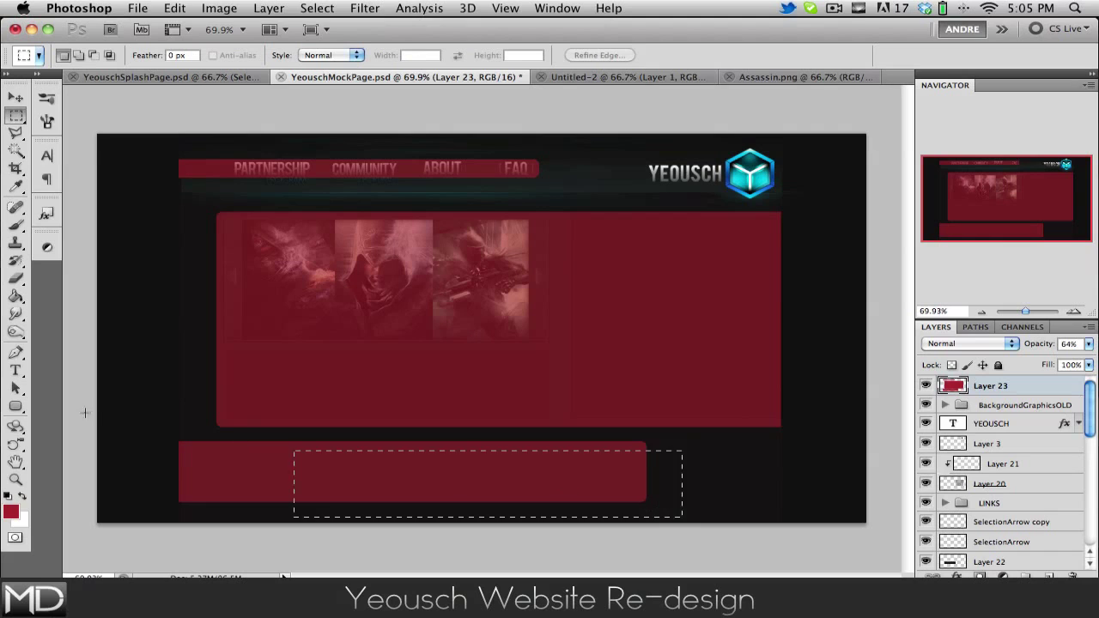
left_click_drag(85, 413, 97, 432)
key("super+t")
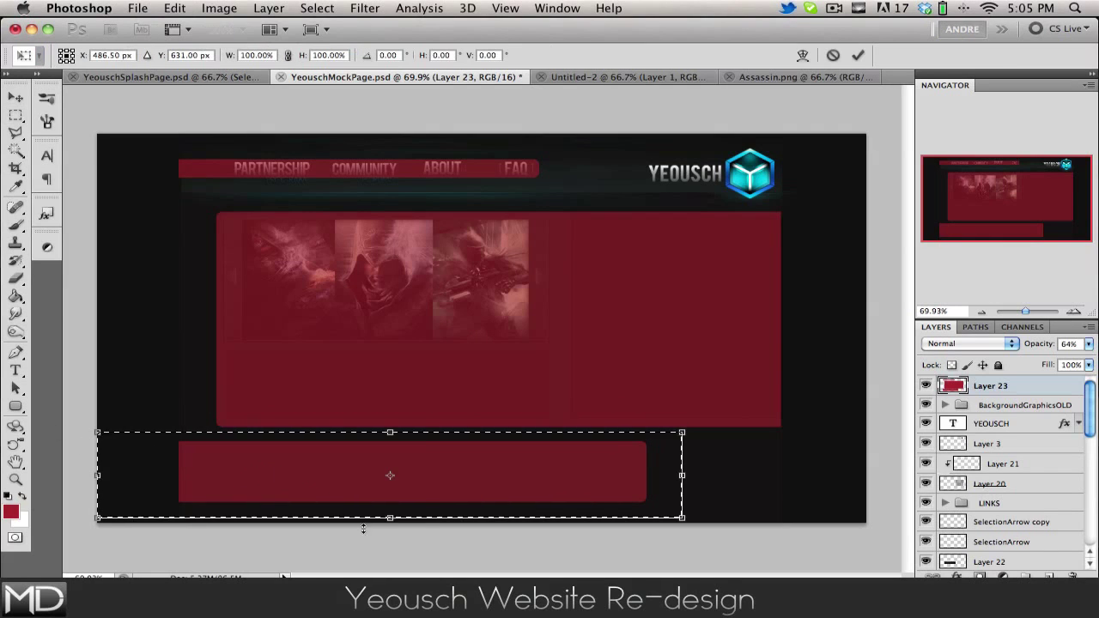
right_click(363, 529)
left_click(368, 547)
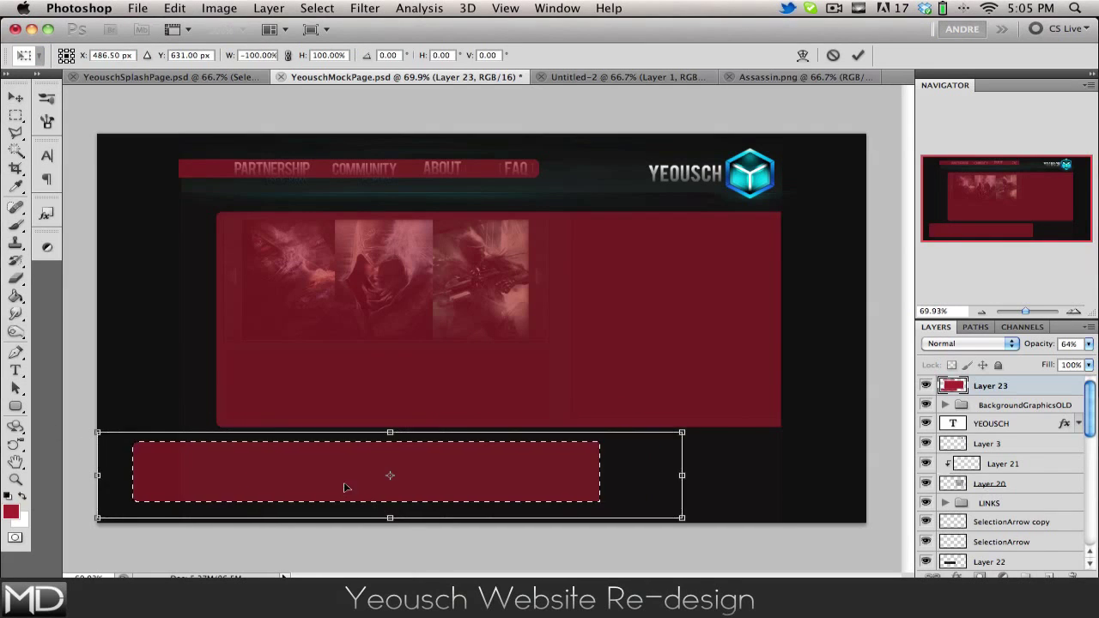
left_click_drag(345, 486, 510, 490)
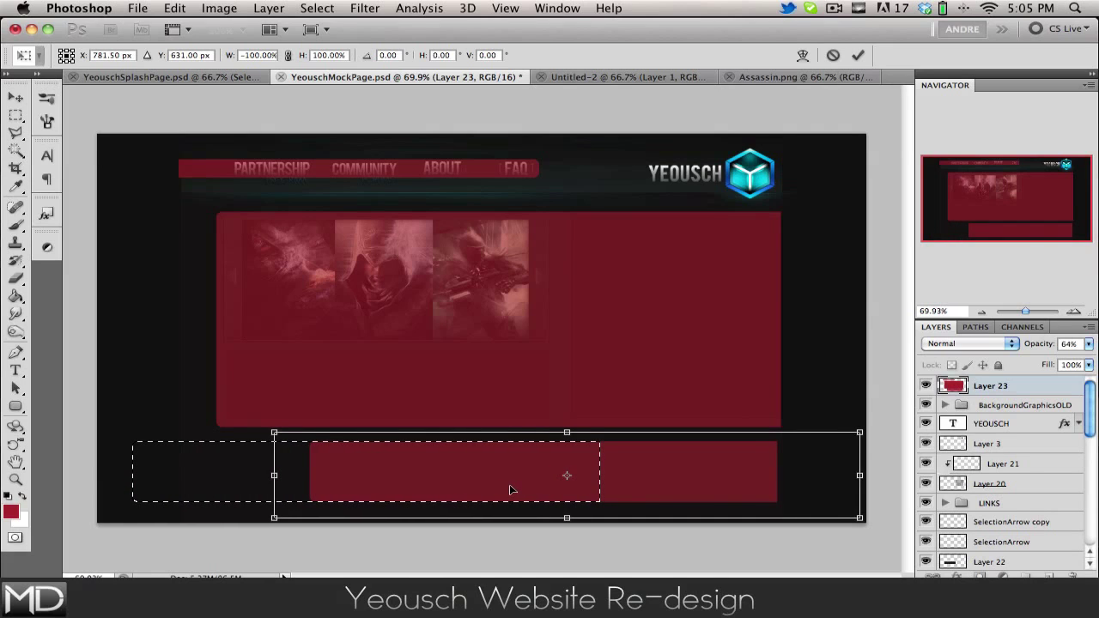
key("Return")
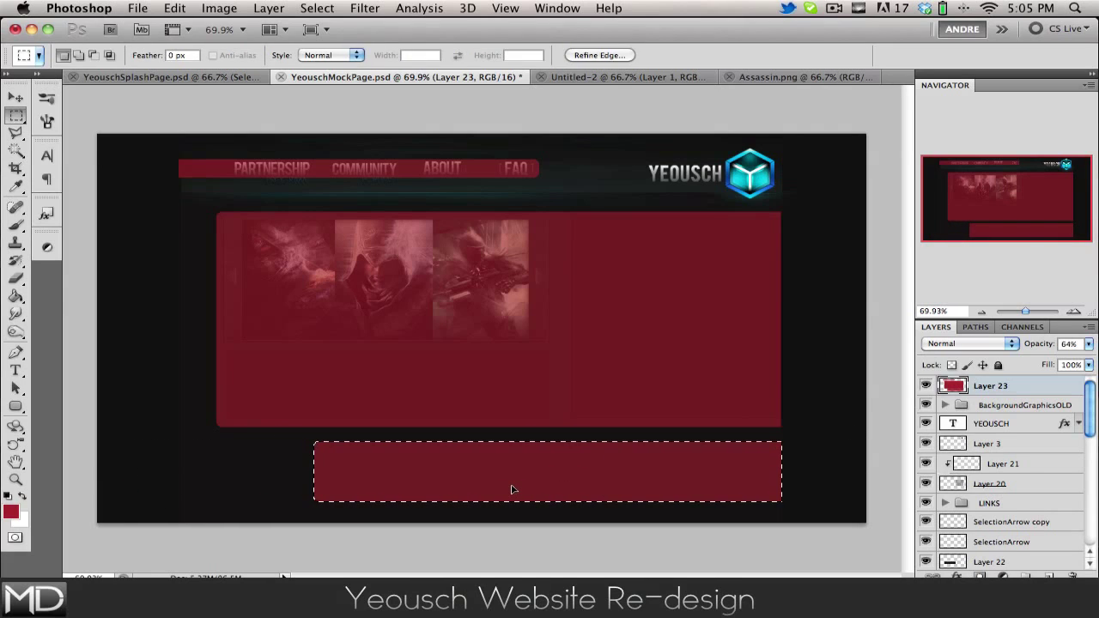
key("ctrl+d")
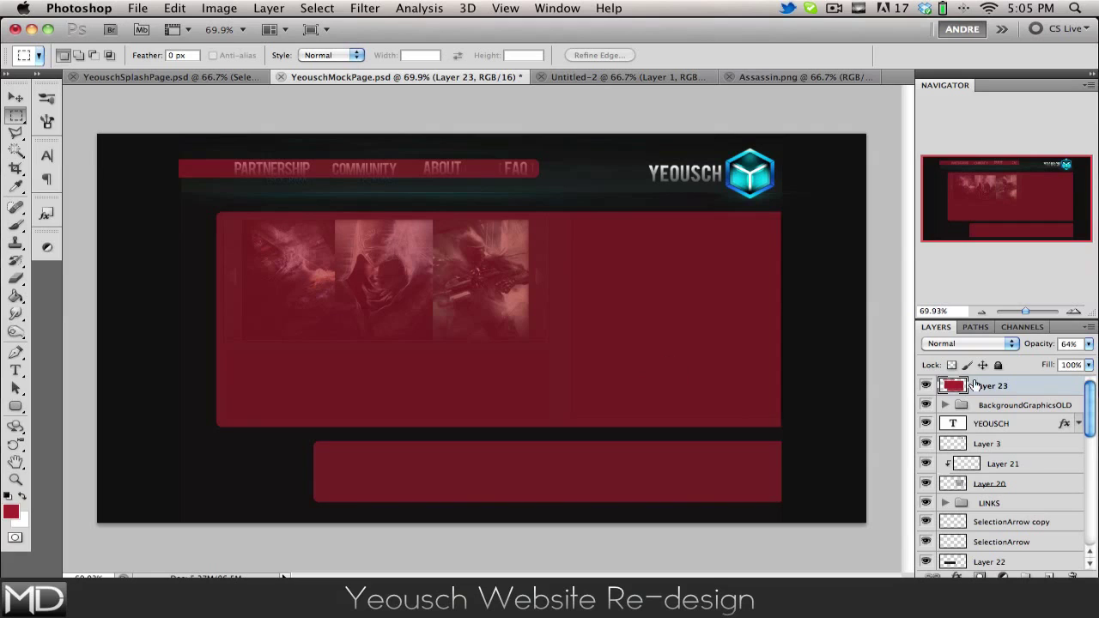
Delete Layer 23 with the red layout shapes and switch to the Move tool
key("Delete")
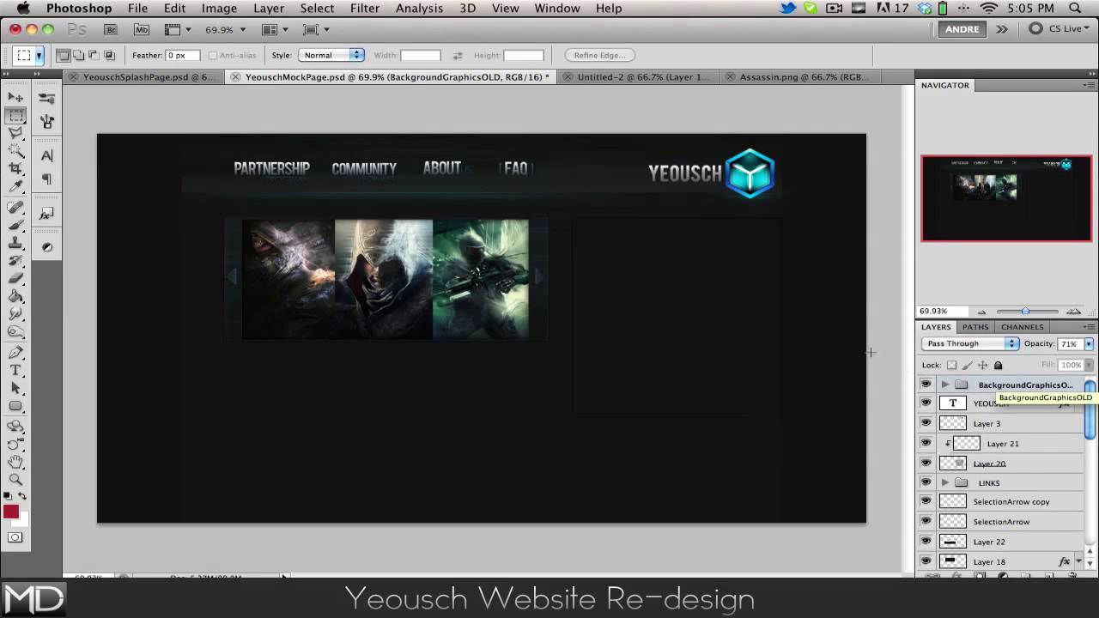
left_click(7, 102)
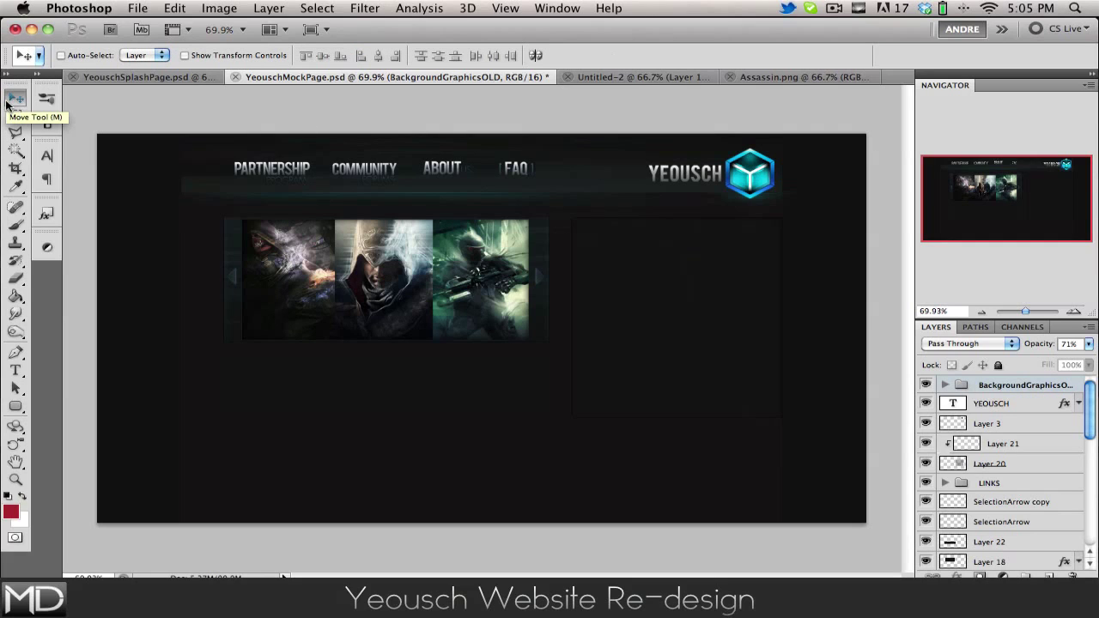
View the mock page in full-screen mode at 100% zoom to examine the header, slideshow and content box
key("F2")
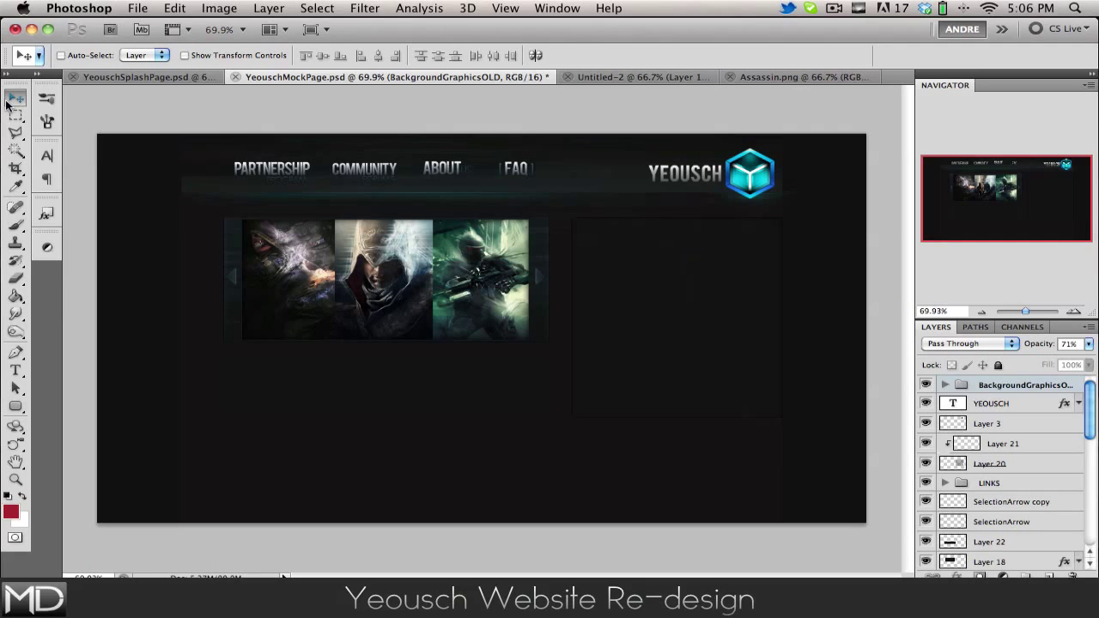
key("f")
key("f")
key("super+1")
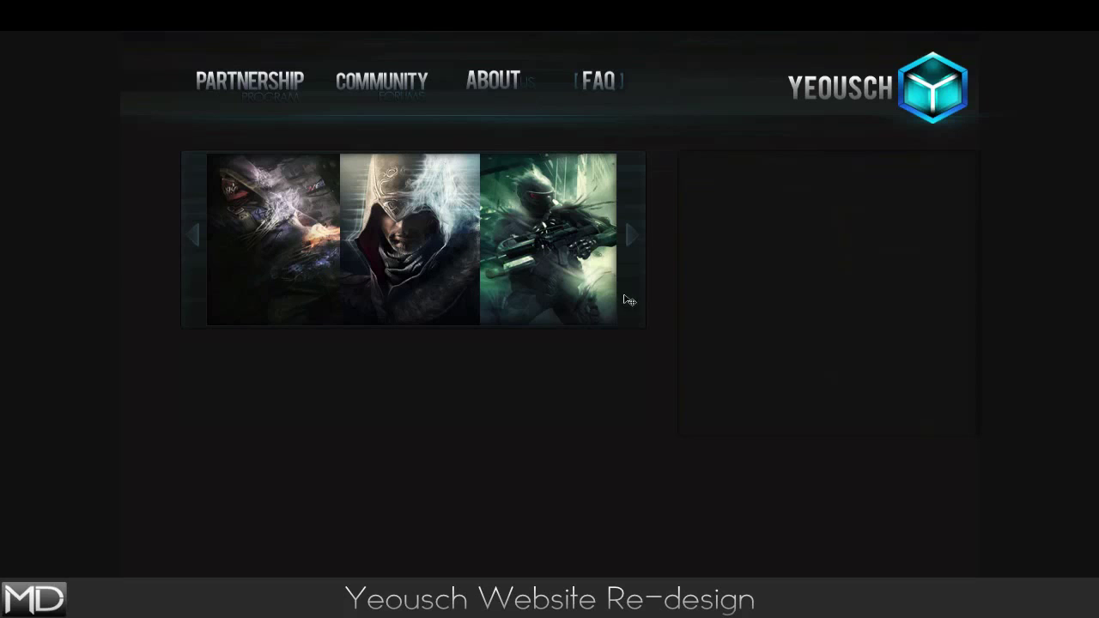